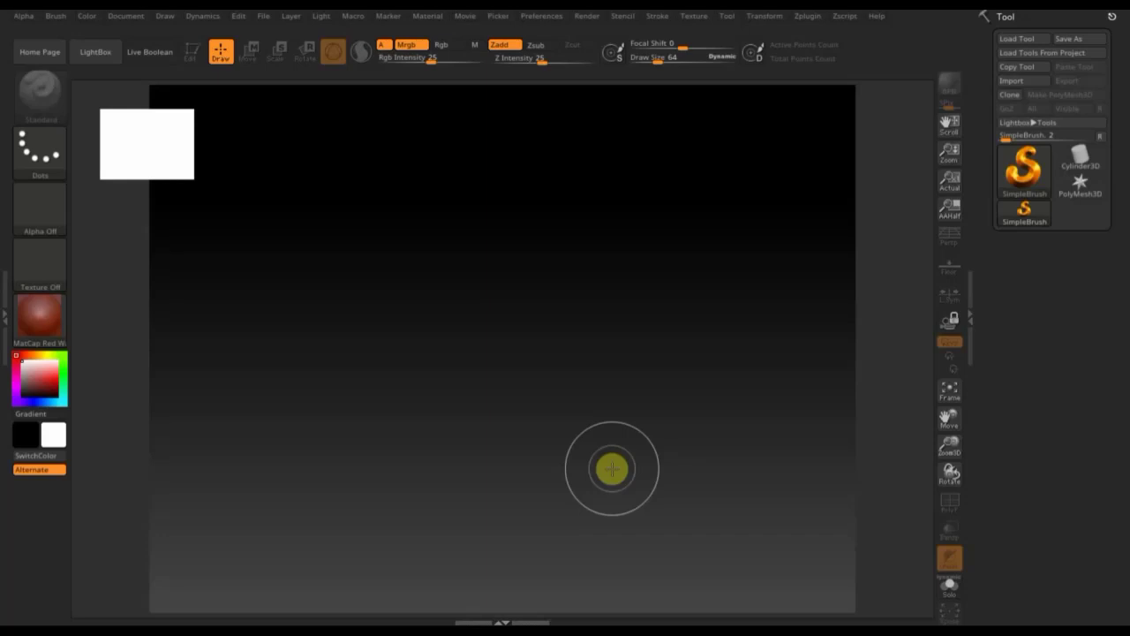
Step: Switch off the navigation Thumbnail preview in Preferences
left_click(548, 23)
scroll(653, 380, "down", 3)
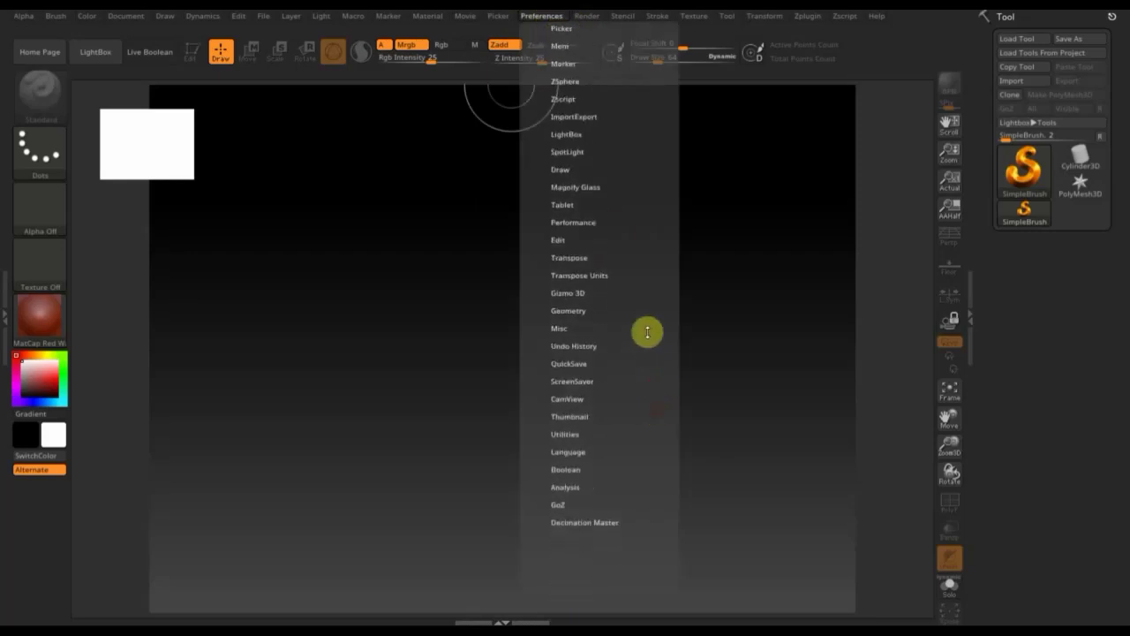
left_click(574, 416)
left_click(570, 429)
Step: Turn off the CamView gizmo and bring up the starting-mesh picker
left_click(568, 398)
left_click(581, 414)
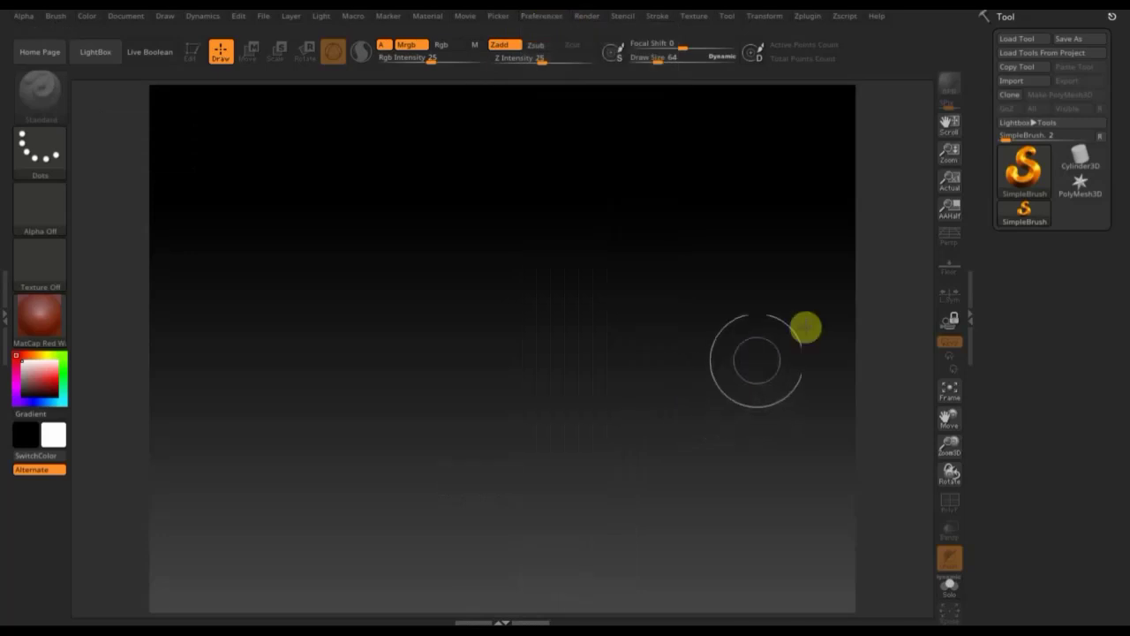
left_click(1025, 169)
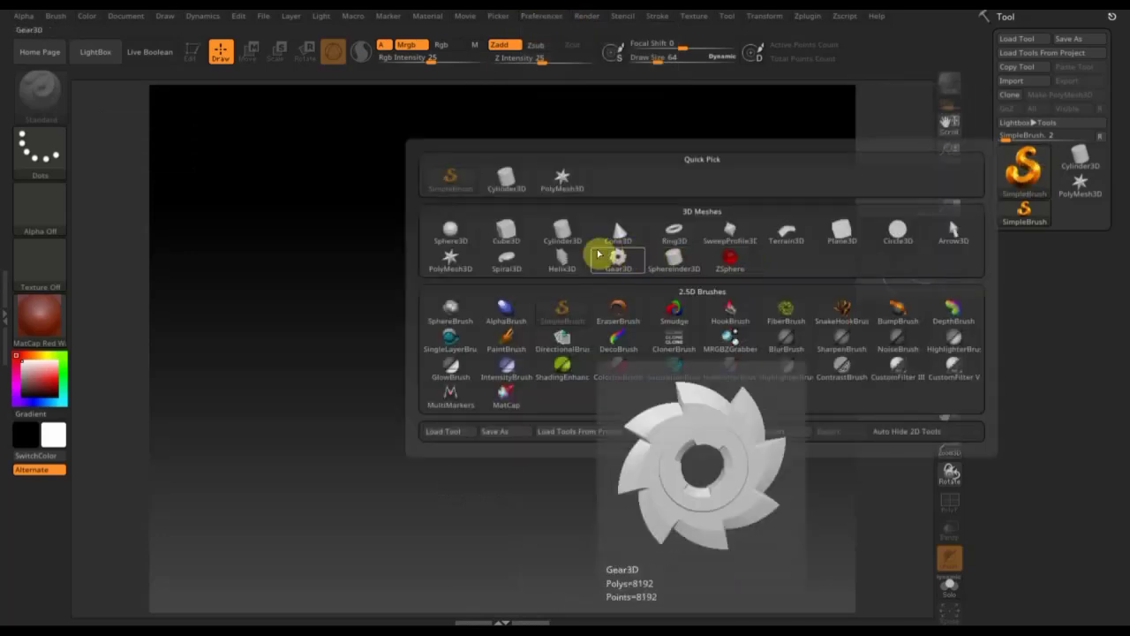
Step: Draw a Sphere3D at the canvas centre, enter Edit mode and make it a PolyMesh3D
left_click(453, 233)
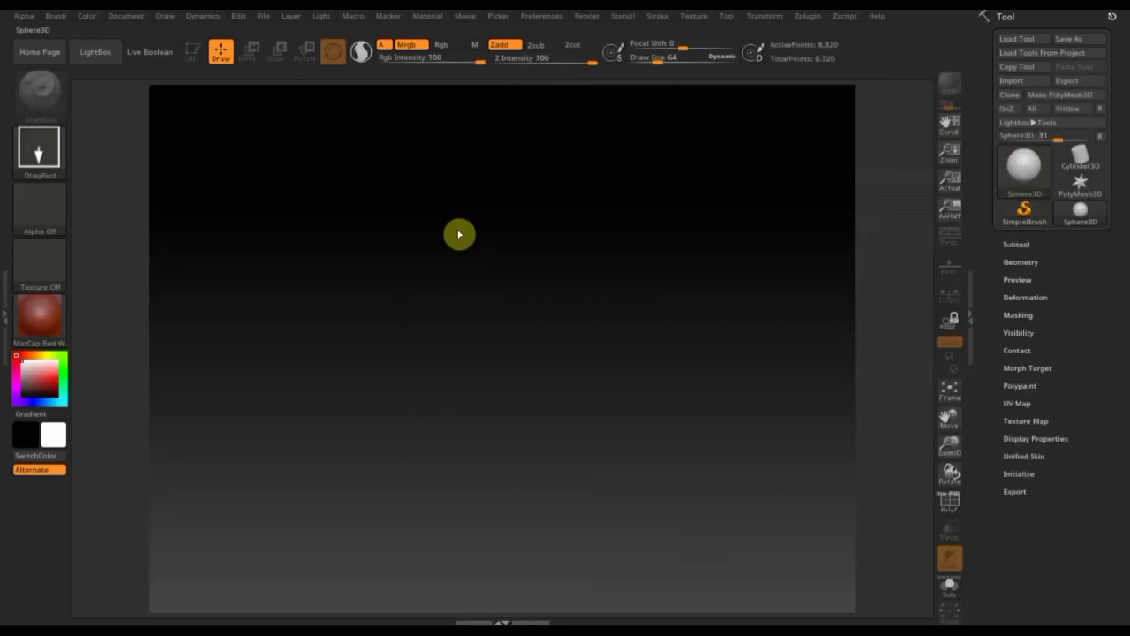
left_click_drag(500, 295, 336, 204)
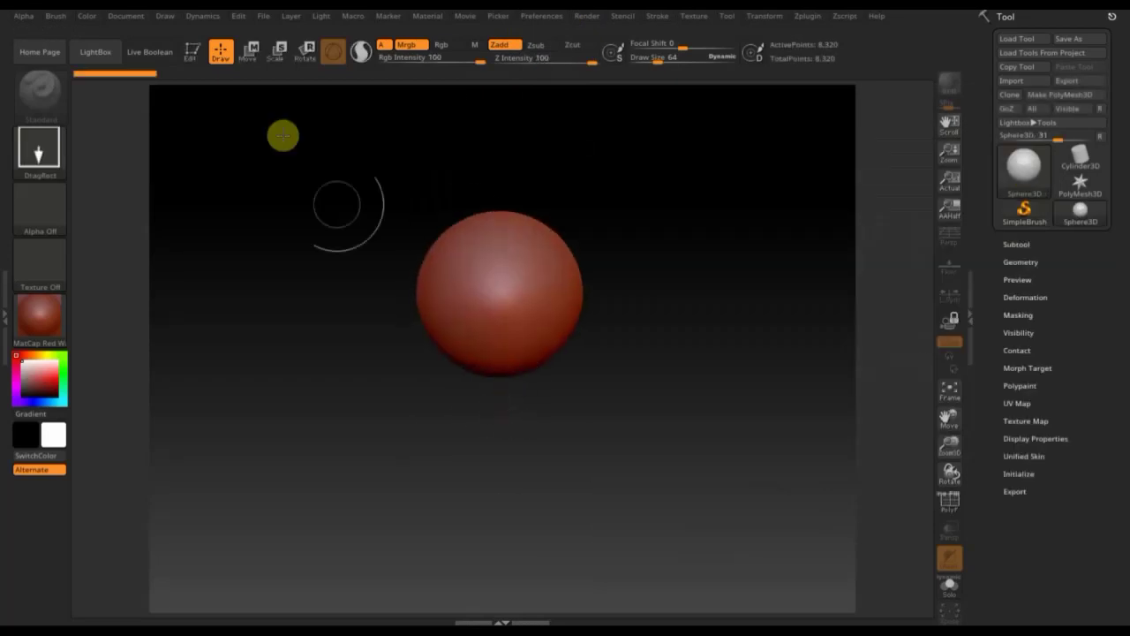
left_click(192, 53)
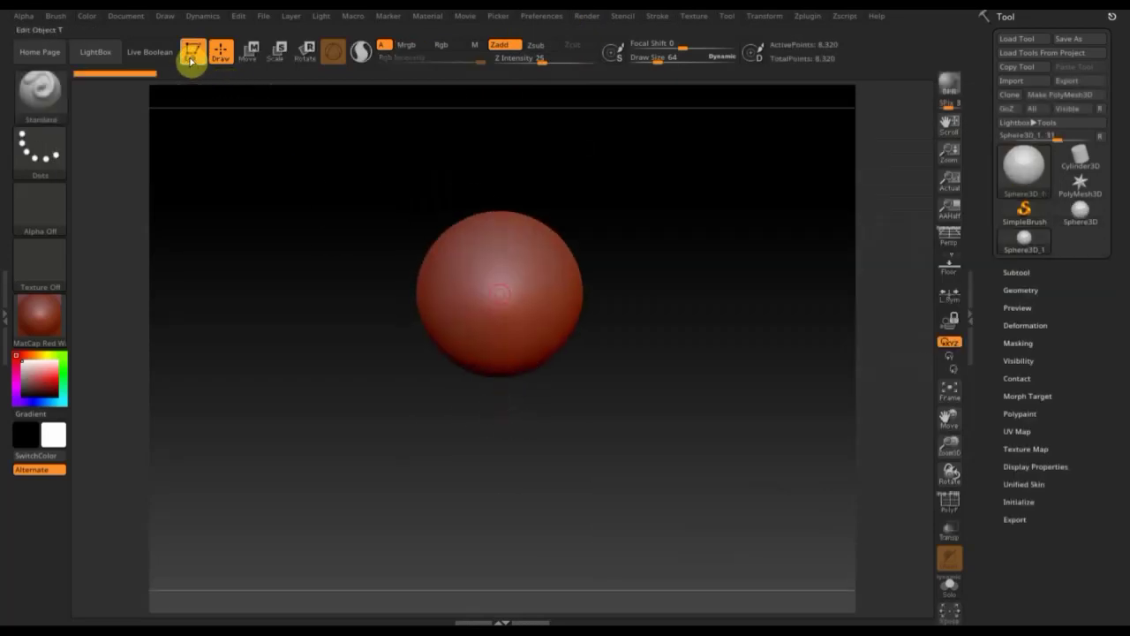
left_click(1057, 99)
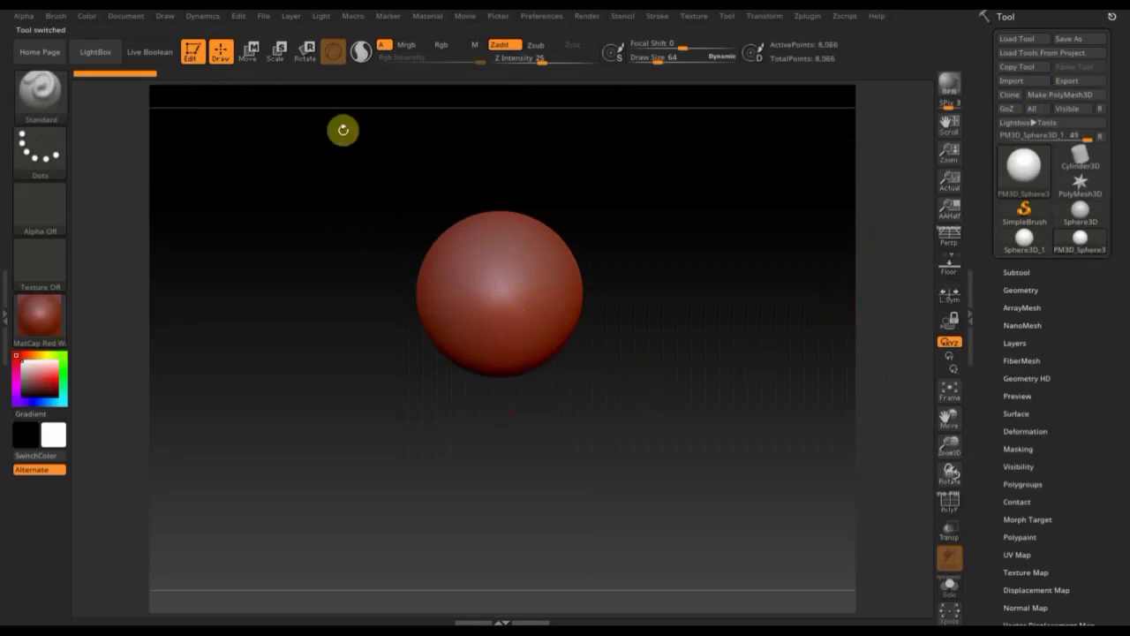
left_click(53, 103)
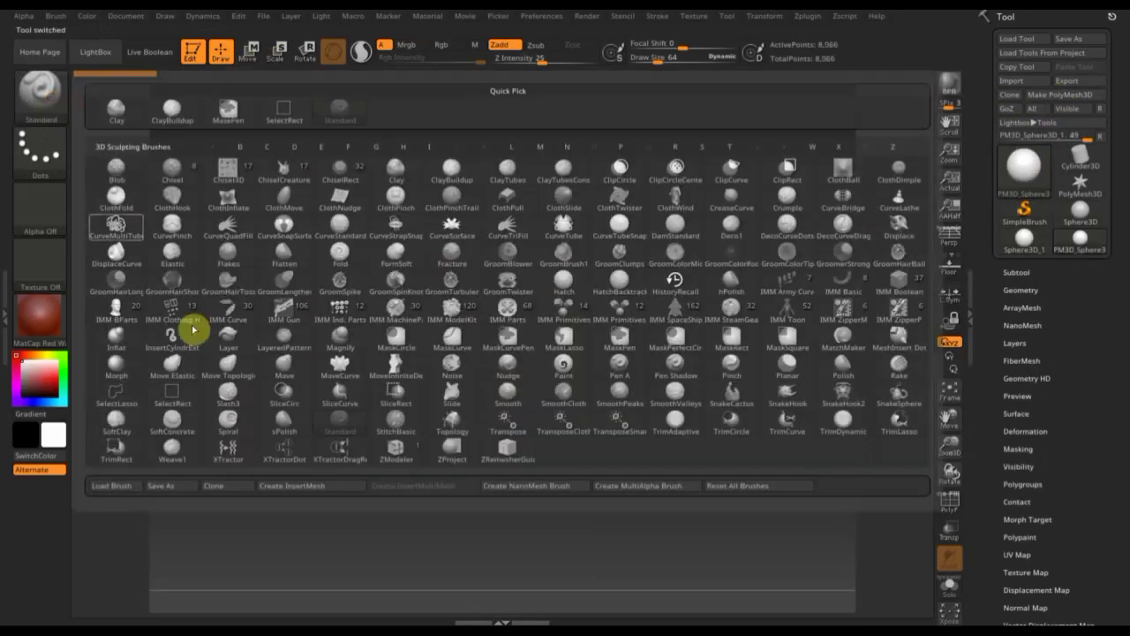
Step: Select Move Topological at Draw Size 711 and scale the sphere down to about 0.15
left_click(236, 366)
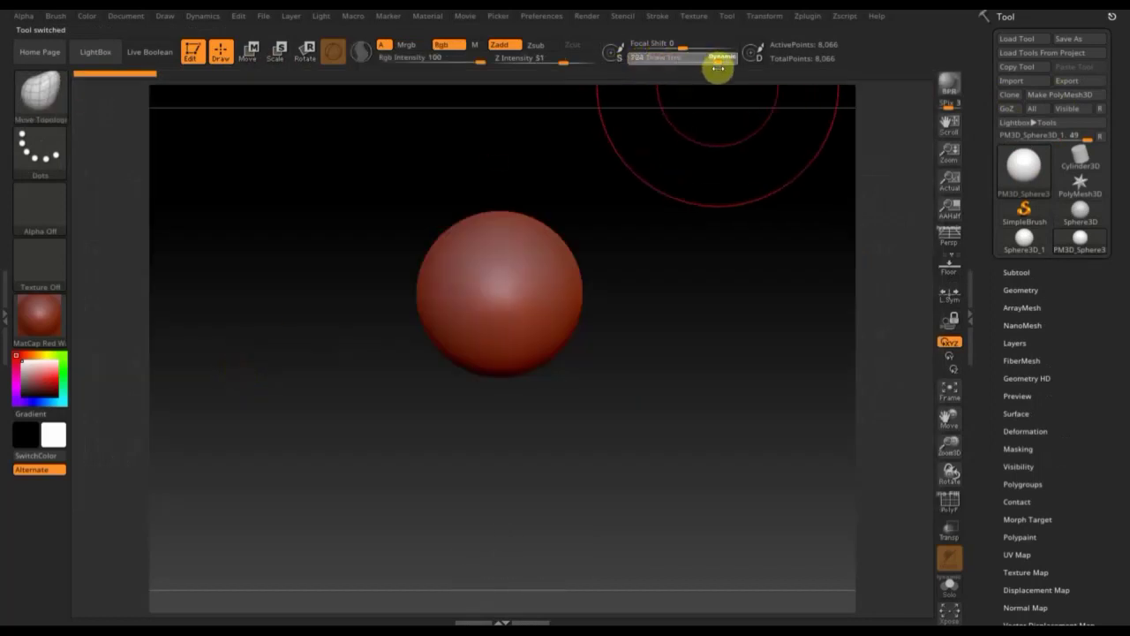
left_click_drag(719, 65, 714, 65)
left_click(252, 53)
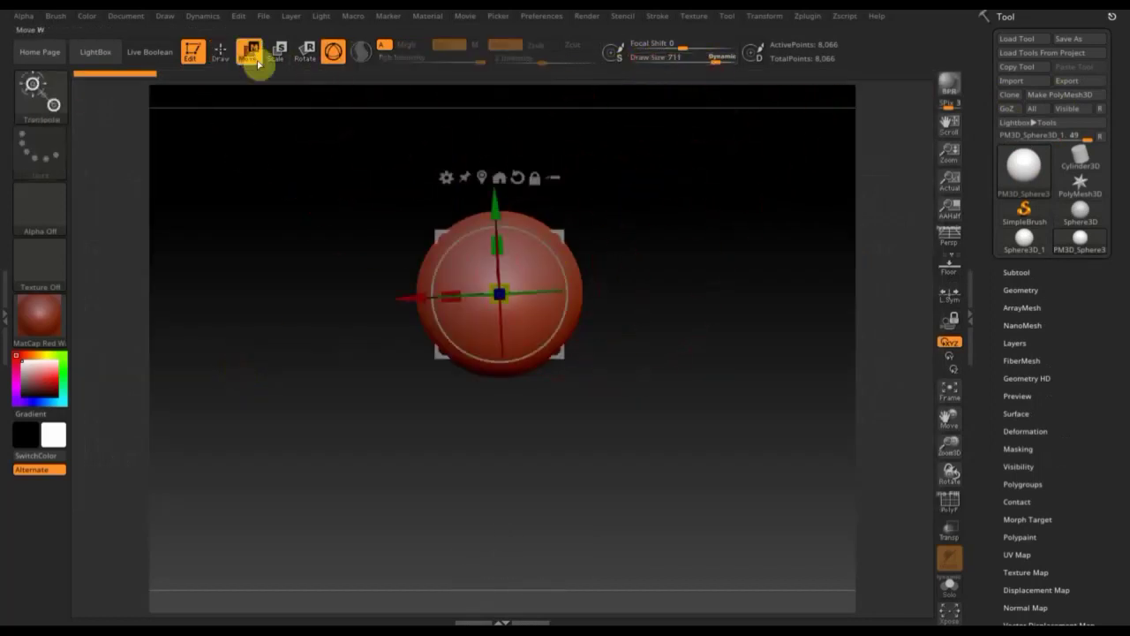
left_click_drag(504, 301, 470, 242)
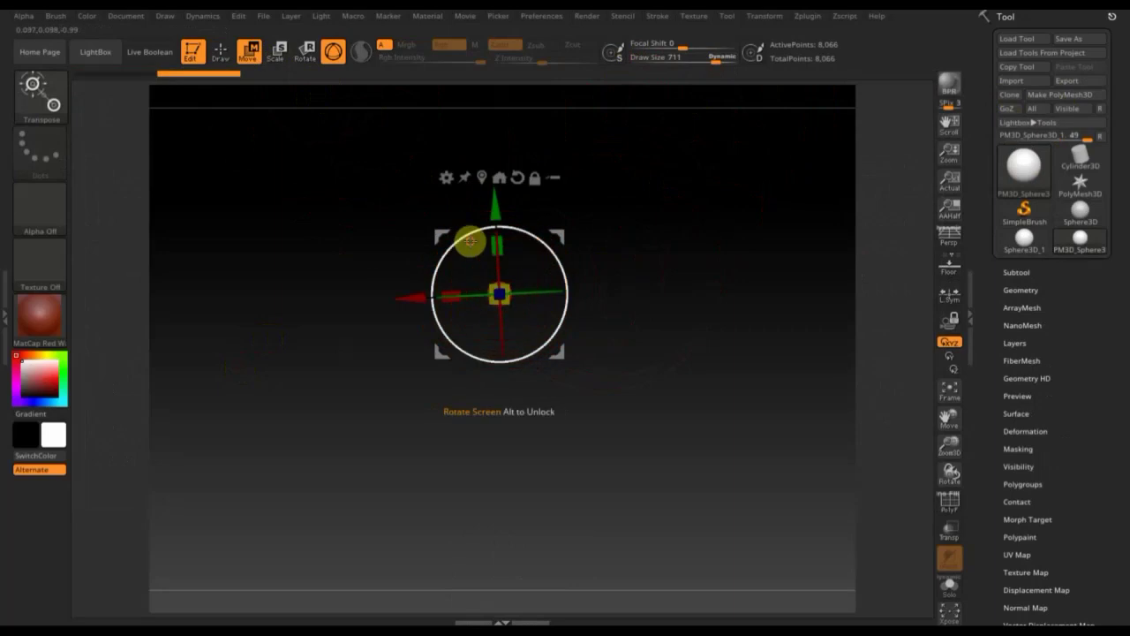
left_click(220, 50)
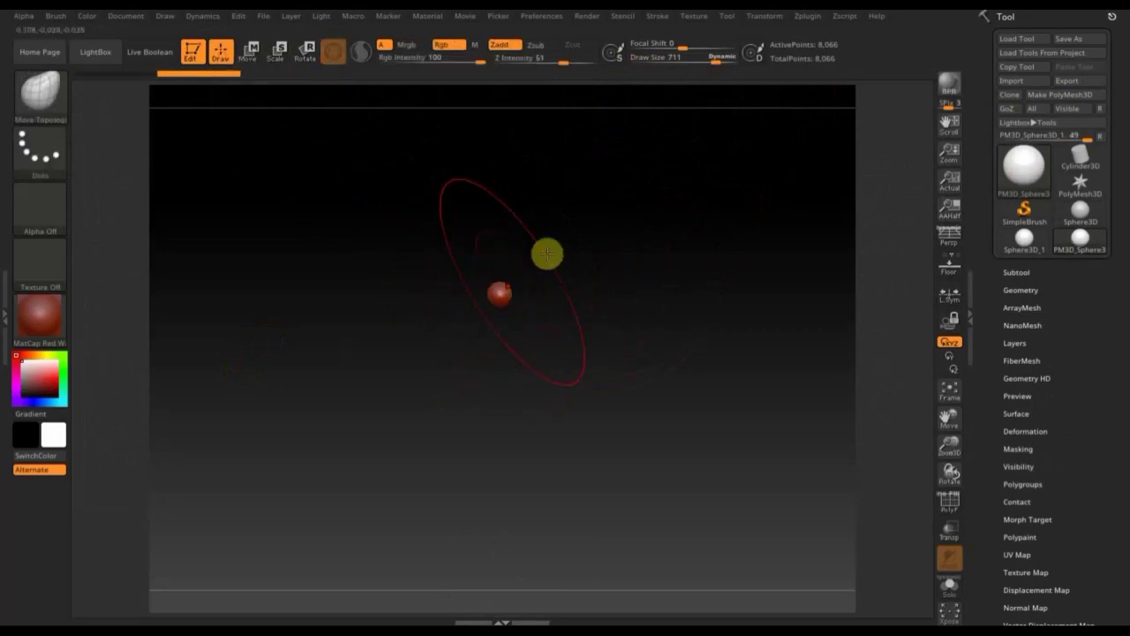
Step: At brush size 175, pull the ball into a curved, tapering petal, Shift-smoothing as needed
left_click_drag(717, 55, 675, 69)
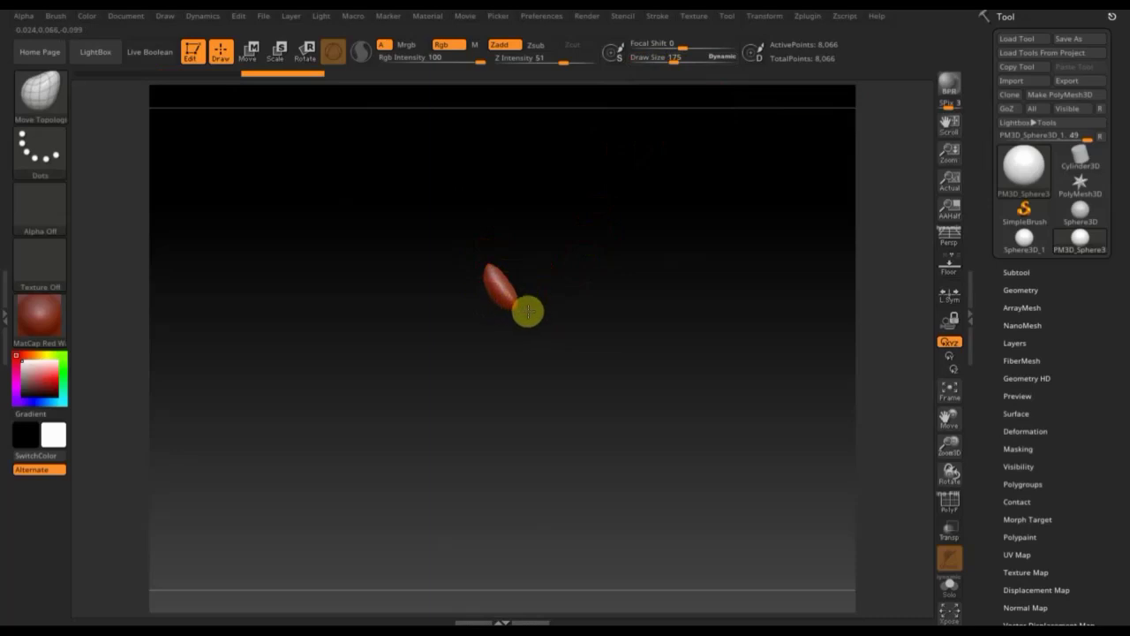
left_click_drag(557, 294, 510, 336)
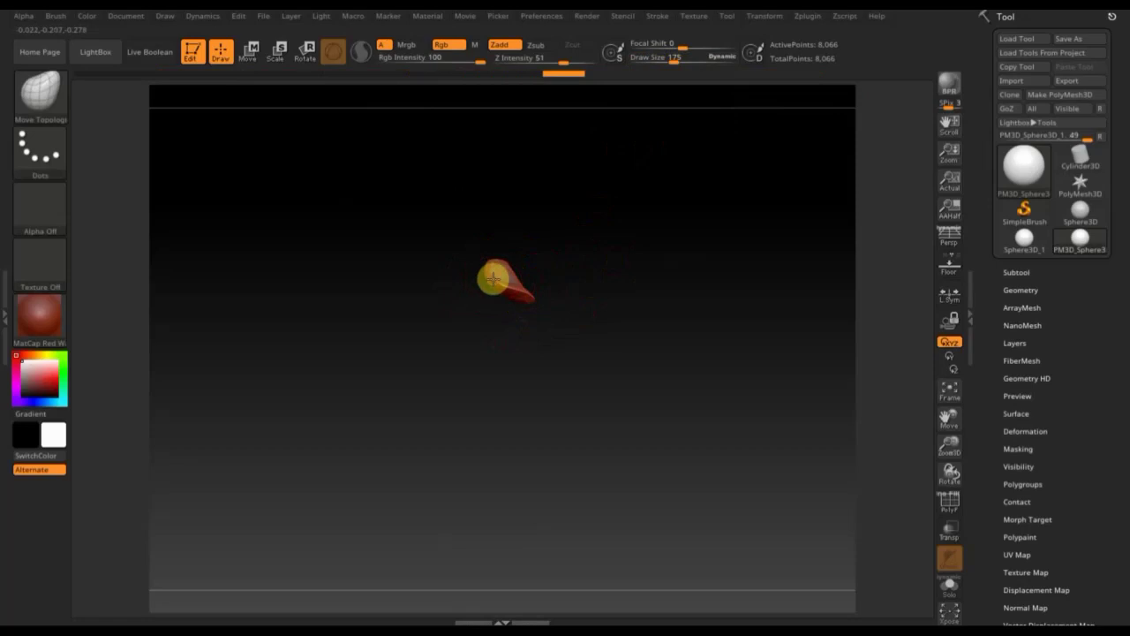
mouse_move(499, 279)
left_mouse_down()
mouse_move(595, 273)
mouse_move(570, 380)
mouse_move(537, 370)
mouse_move(536, 278)
left_mouse_up()
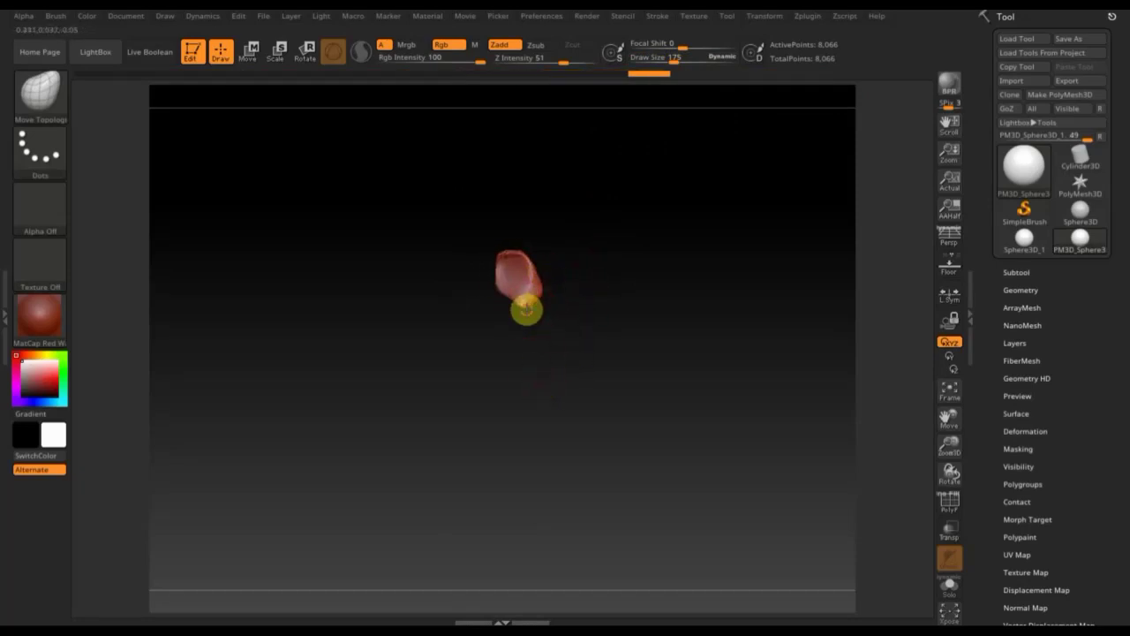
mouse_move(544, 300)
left_mouse_down()
mouse_move(609, 299)
mouse_move(651, 459)
mouse_move(525, 323)
mouse_move(504, 250)
mouse_move(476, 233)
mouse_move(540, 288)
left_mouse_up()
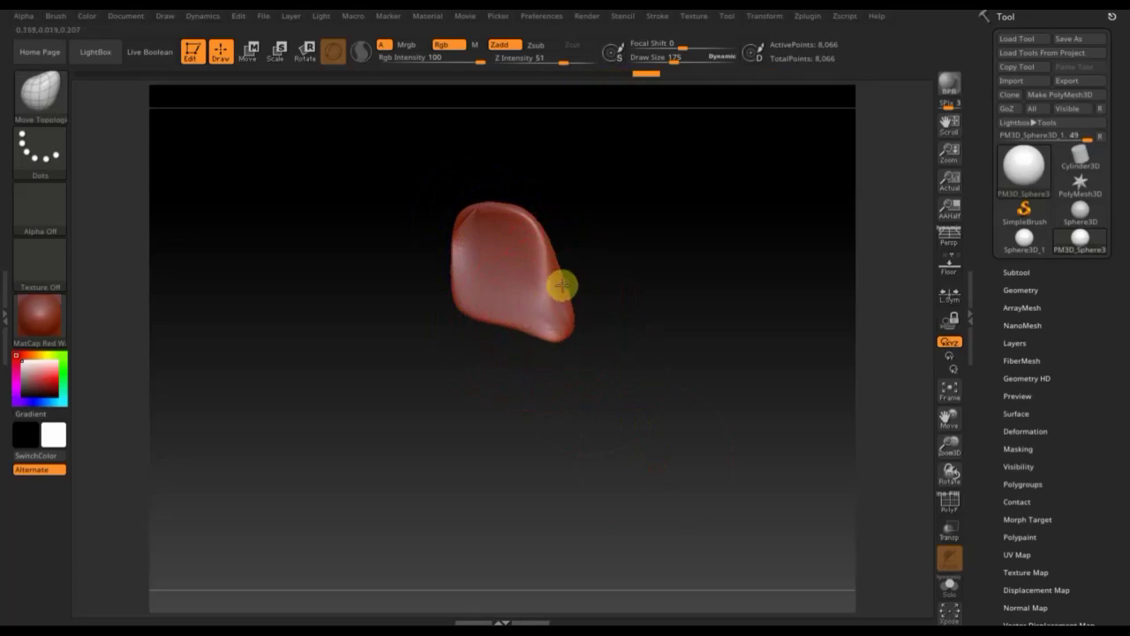
left_click_drag(614, 318, 684, 282)
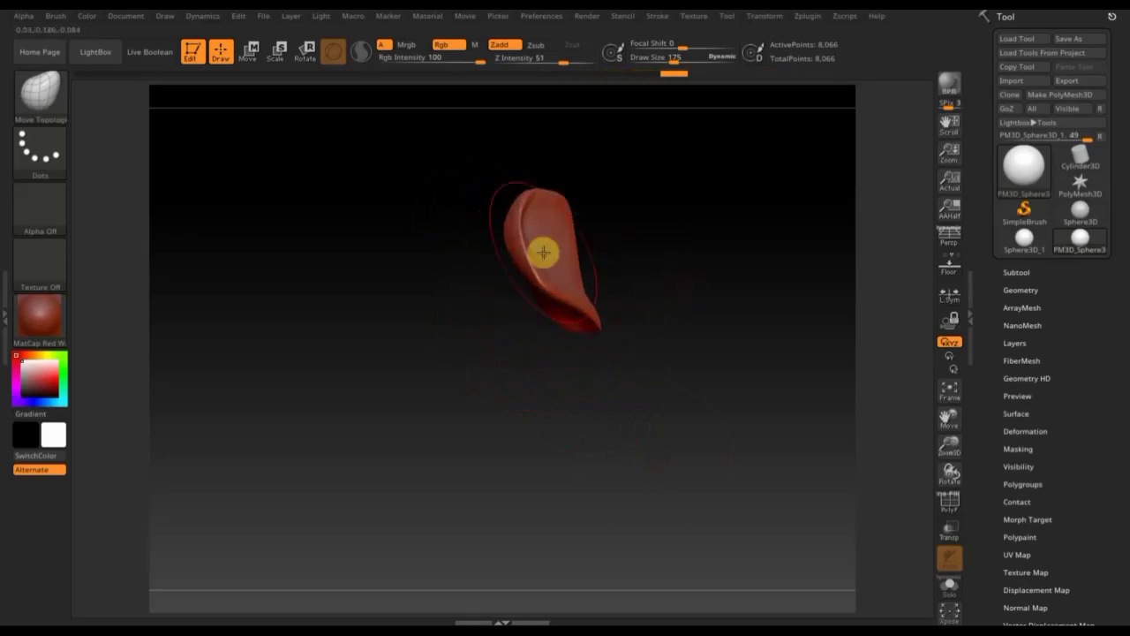
mouse_move(626, 253)
left_mouse_down()
mouse_move(545, 234)
mouse_move(567, 235)
mouse_move(549, 260)
left_mouse_up()
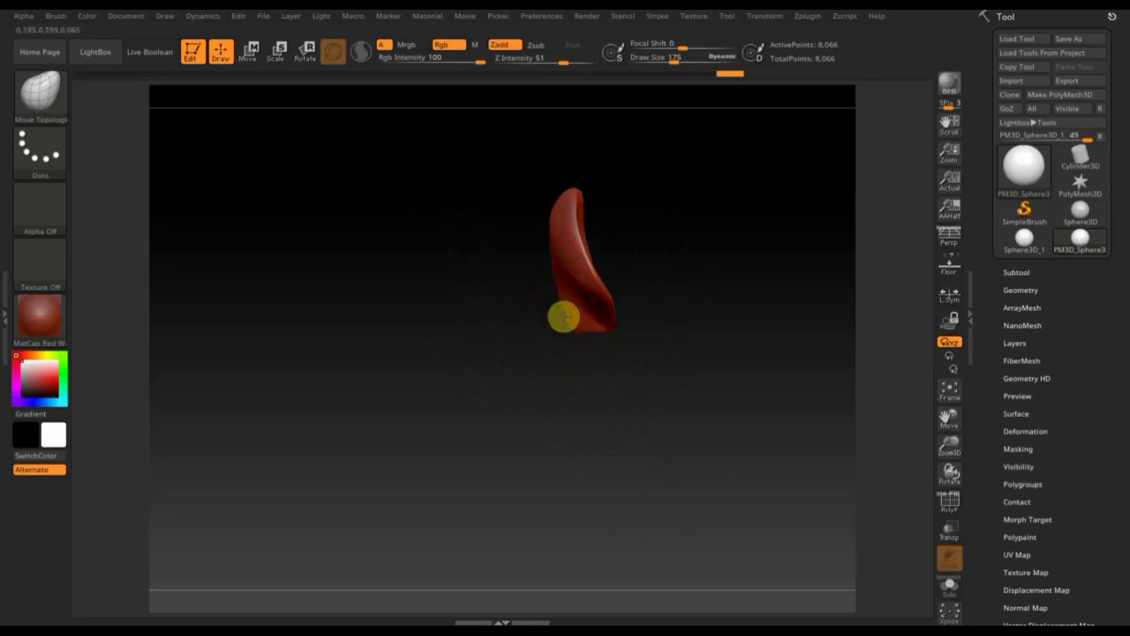
key("shift")
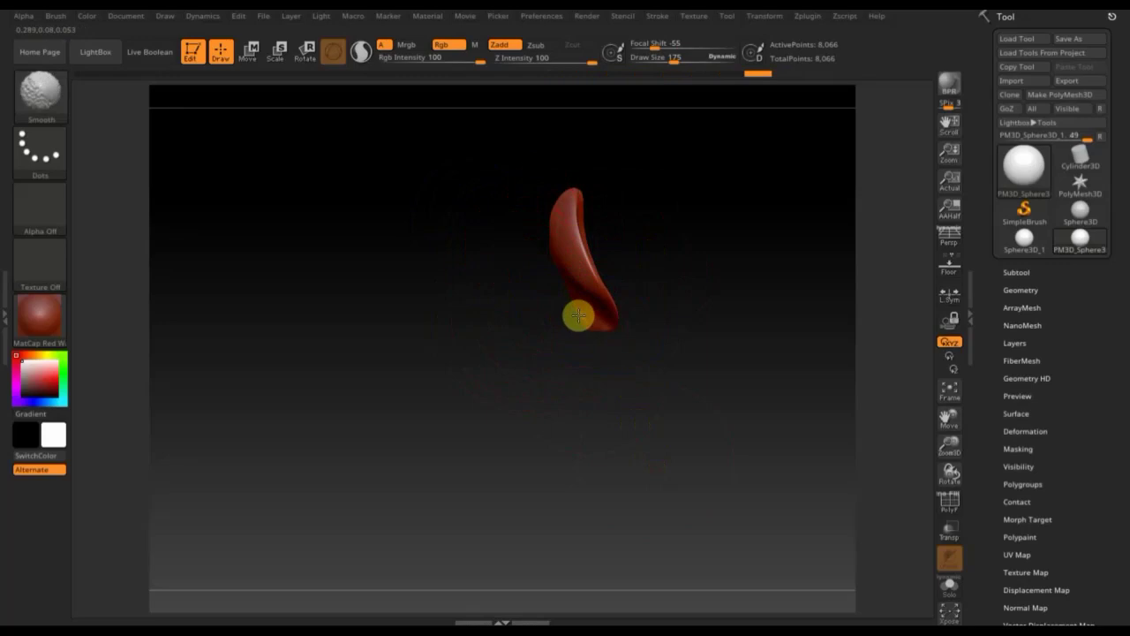
mouse_move(662, 320)
left_mouse_down()
mouse_move(486, 331)
mouse_move(653, 312)
mouse_move(577, 226)
left_mouse_up()
Step: Try Inflate in Tool > Deformation, undo it, and smooth the petal into a fuller teardrop
scroll(978, 436, "down", 1)
scroll(1069, 434, "down", 2)
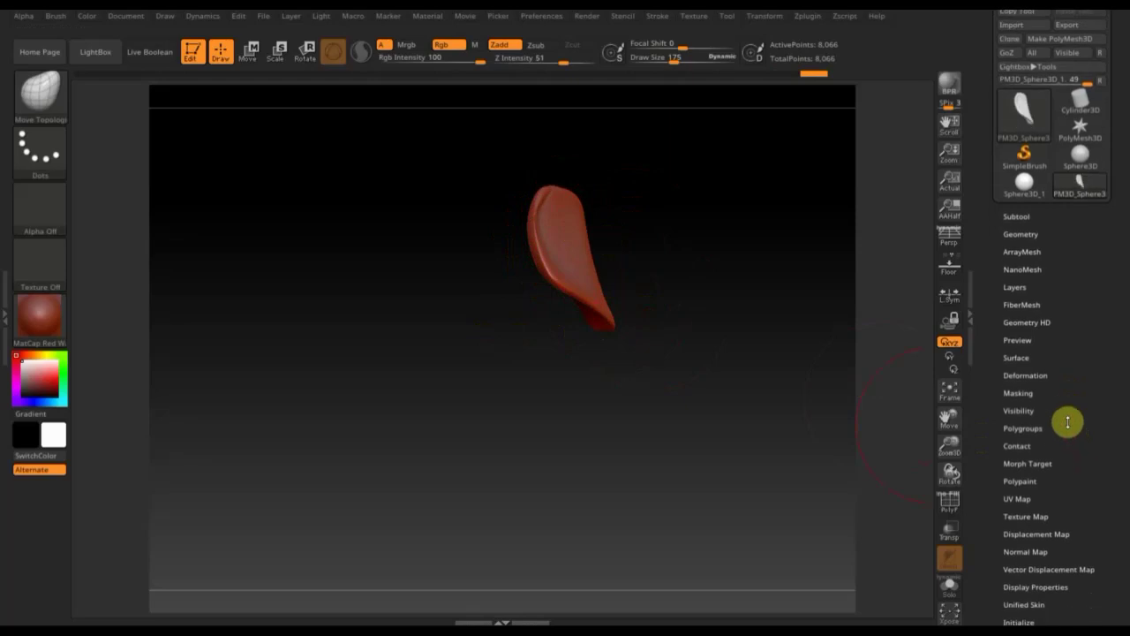
left_click(1025, 374)
left_click_drag(1118, 461, 1118, 362)
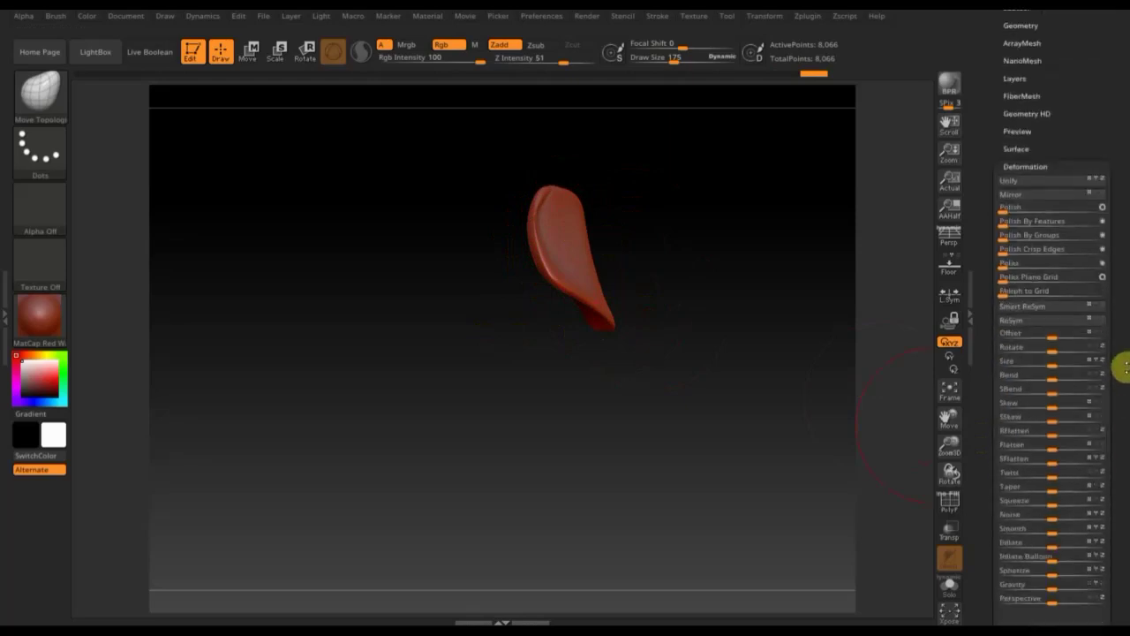
left_click_drag(1050, 458, 1045, 461)
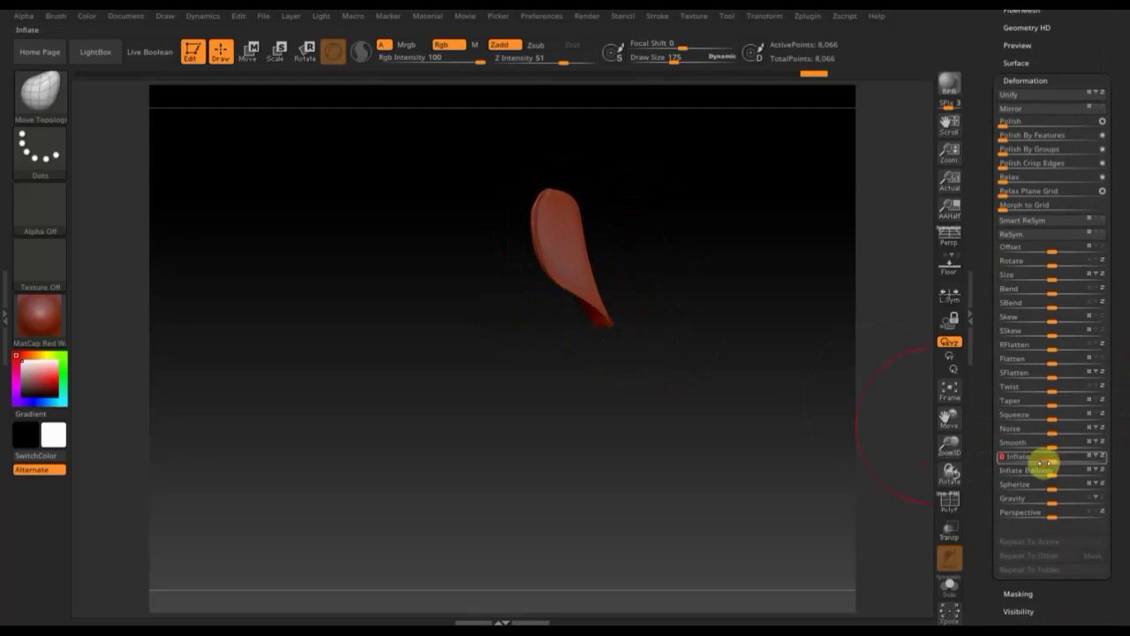
key("shift")
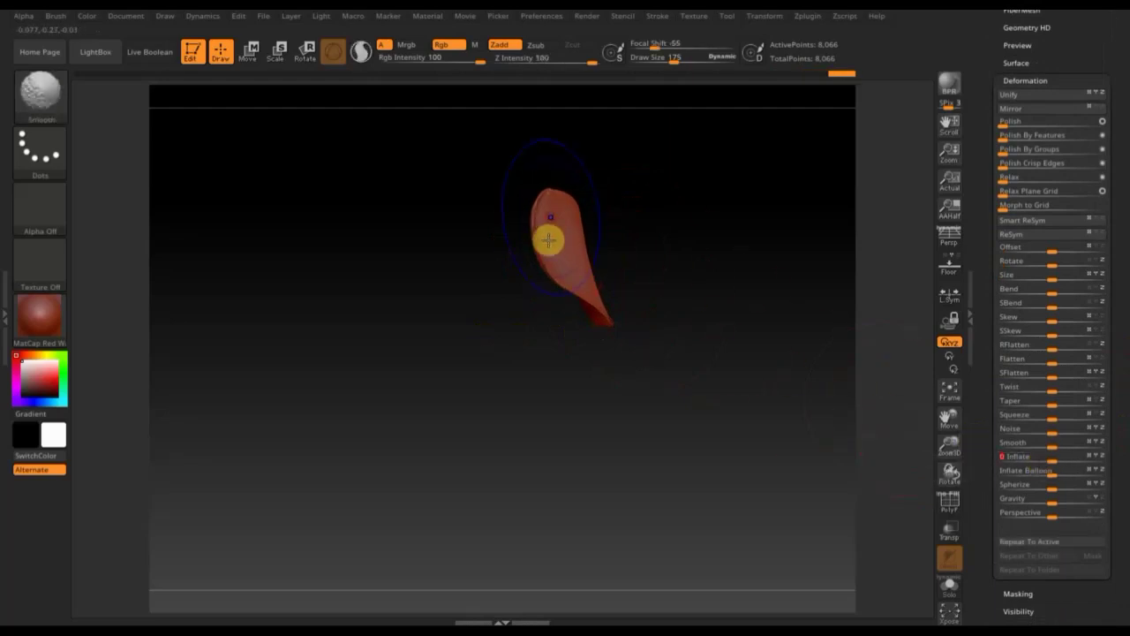
key("ctrl+z")
mouse_move(626, 301)
left_mouse_down()
mouse_move(716, 285)
mouse_move(698, 280)
mouse_move(664, 364)
left_mouse_up()
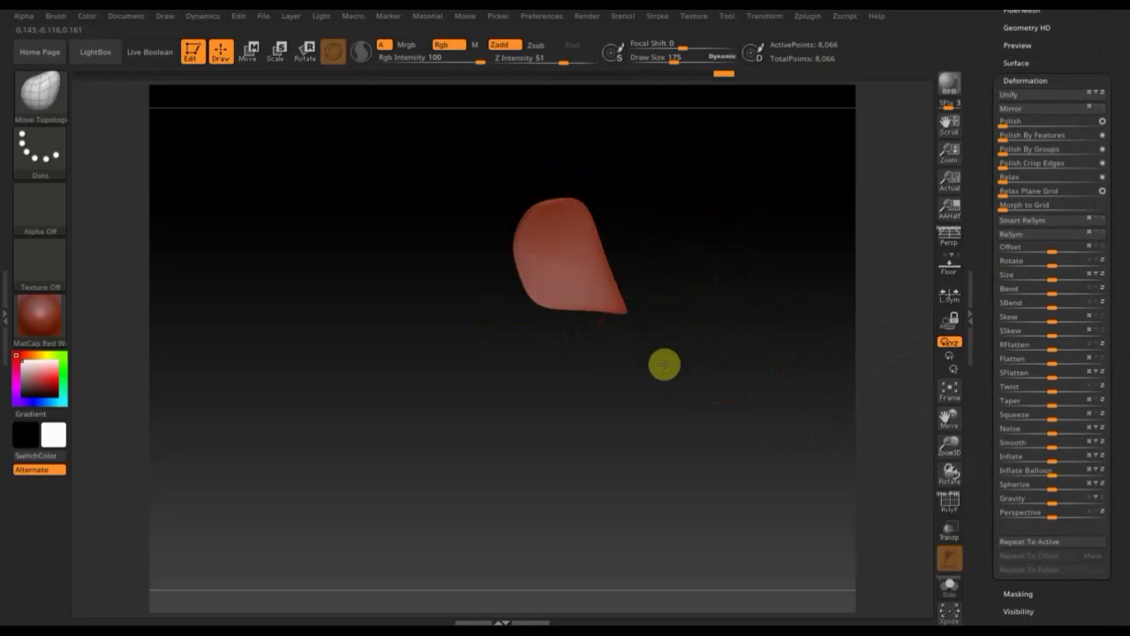
scroll(1121, 159, "up", 5)
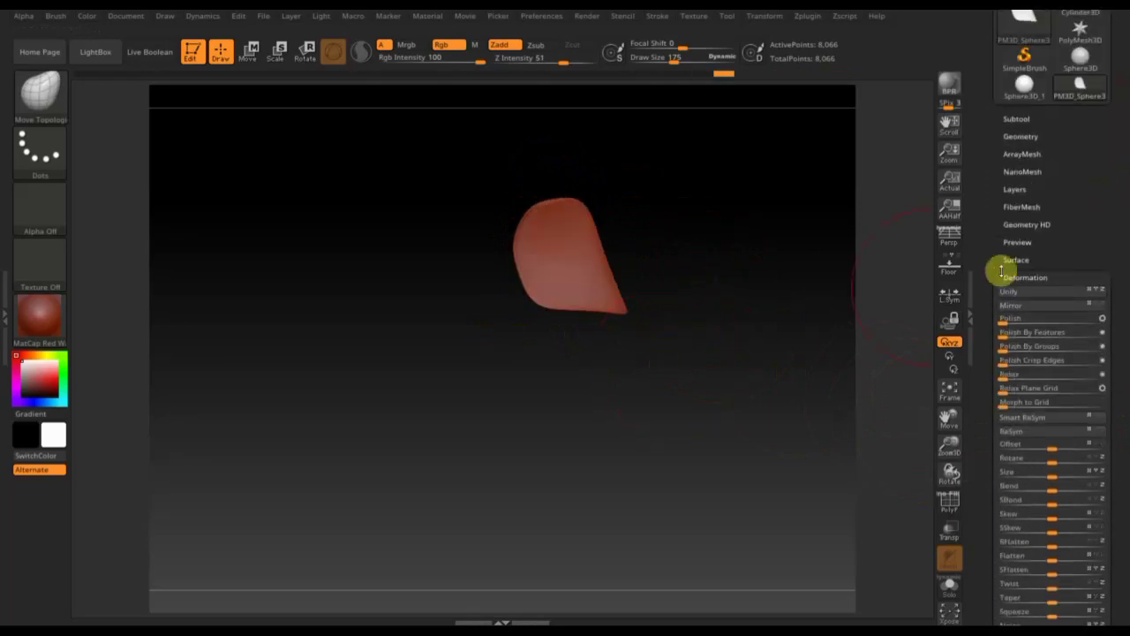
Step: Turn on the floor grid, view from above, and Ctrl-drag the Move gizmo to copy the petal
left_click(954, 277)
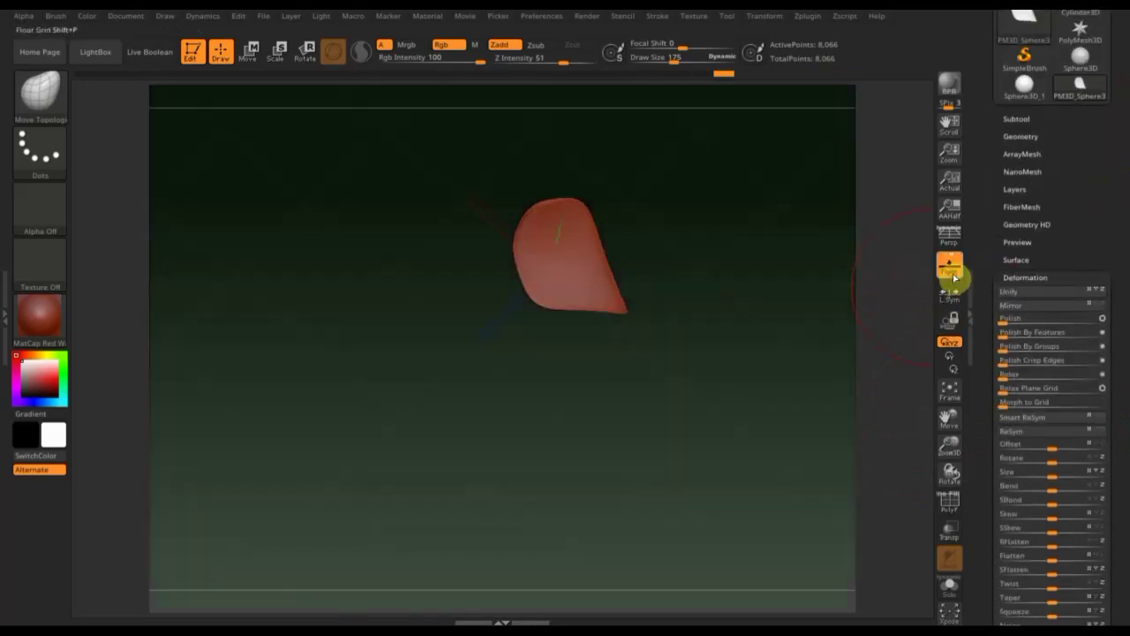
mouse_move(740, 354)
left_mouse_down()
mouse_move(706, 242)
mouse_move(648, 133)
mouse_move(715, 288)
left_mouse_up()
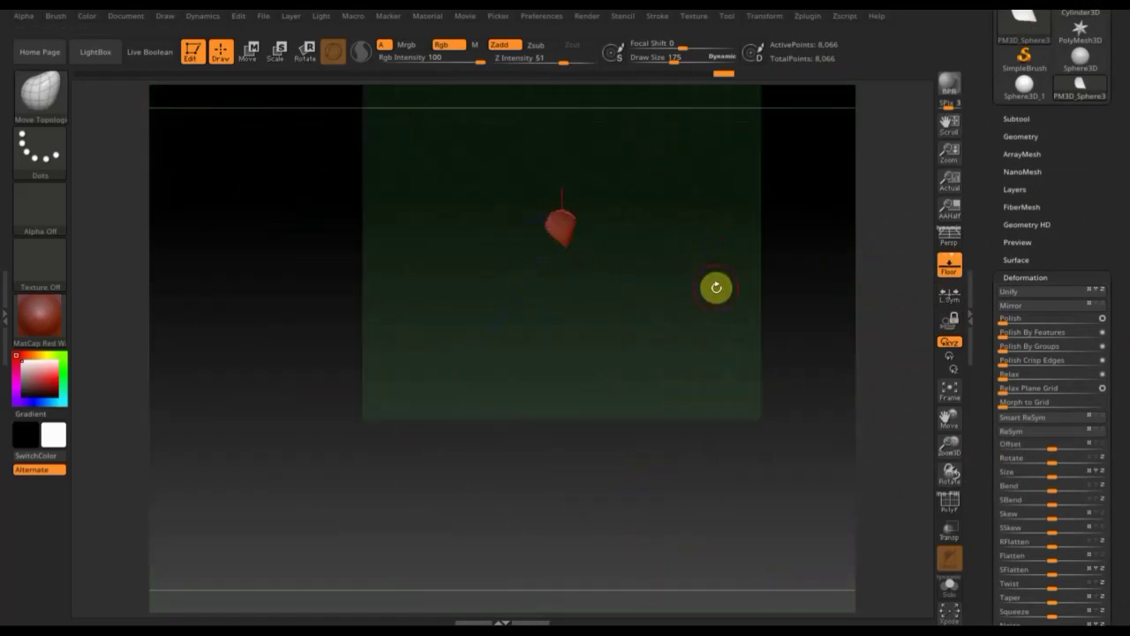
left_click(248, 53)
left_click_drag(565, 132, 558, 101)
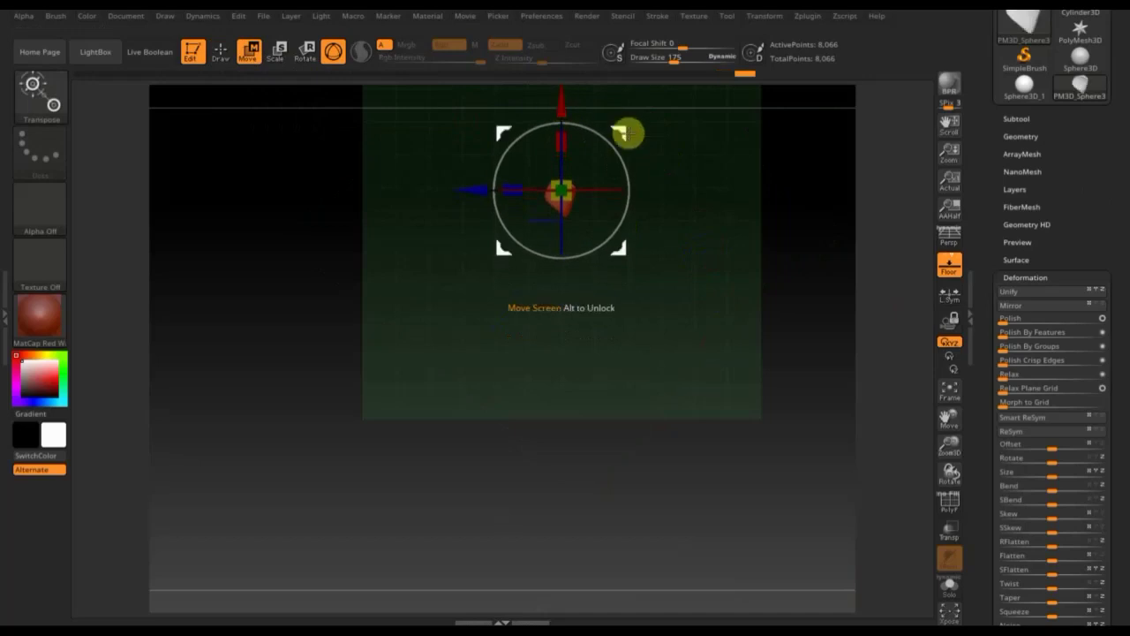
mouse_move(622, 128)
left_mouse_down("ctrl")
mouse_move(599, 141)
mouse_move(548, 121)
mouse_move(590, 151)
mouse_move(504, 144)
mouse_move(459, 172)
left_mouse_up("ctrl")
Step: Duplicate the petal again and tilt and move the copies so three petals fan around a centre
key("shift")
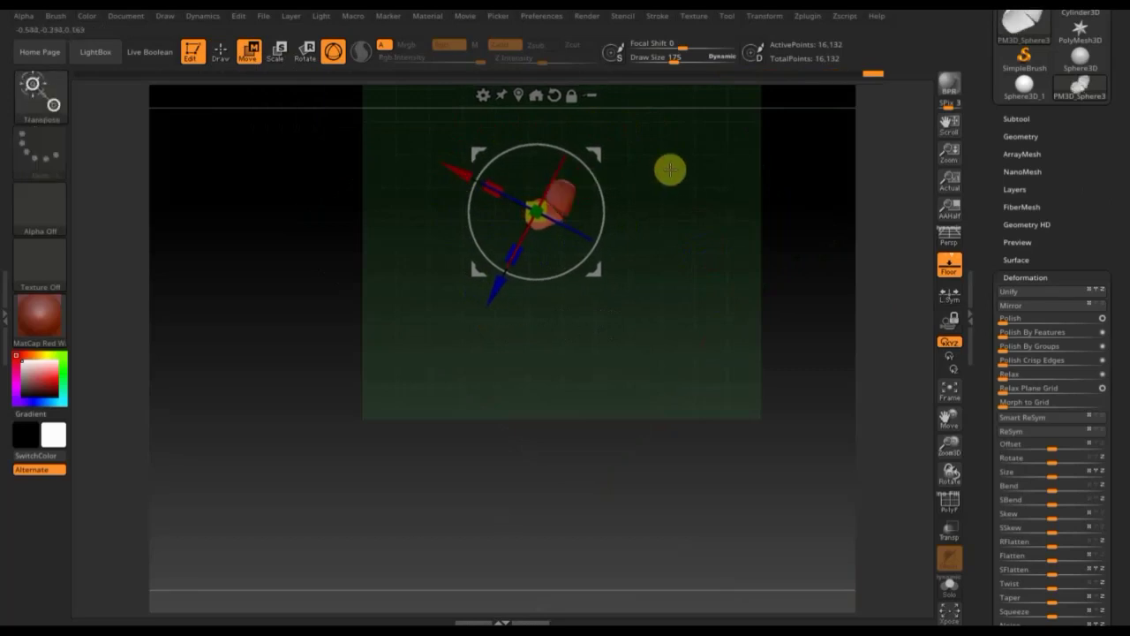
key("ctrl")
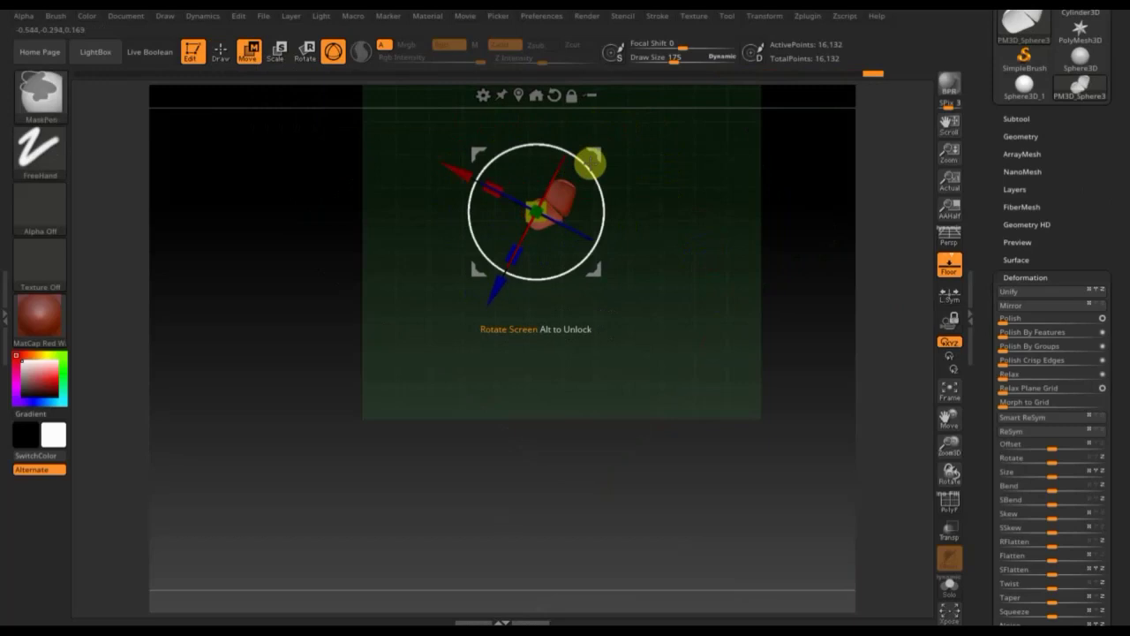
left_click_drag(588, 162, 578, 178)
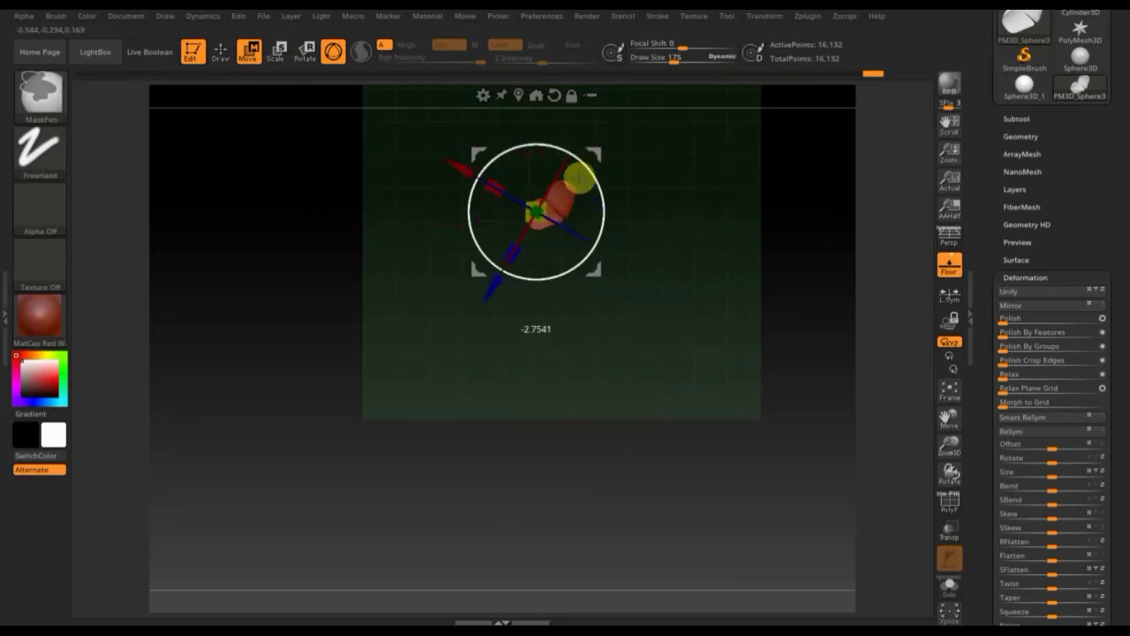
mouse_move(588, 159)
left_mouse_down()
mouse_move(605, 199)
mouse_move(545, 283)
mouse_move(490, 232)
mouse_move(494, 215)
mouse_move(580, 227)
mouse_move(650, 267)
mouse_move(621, 165)
mouse_move(639, 185)
left_mouse_up()
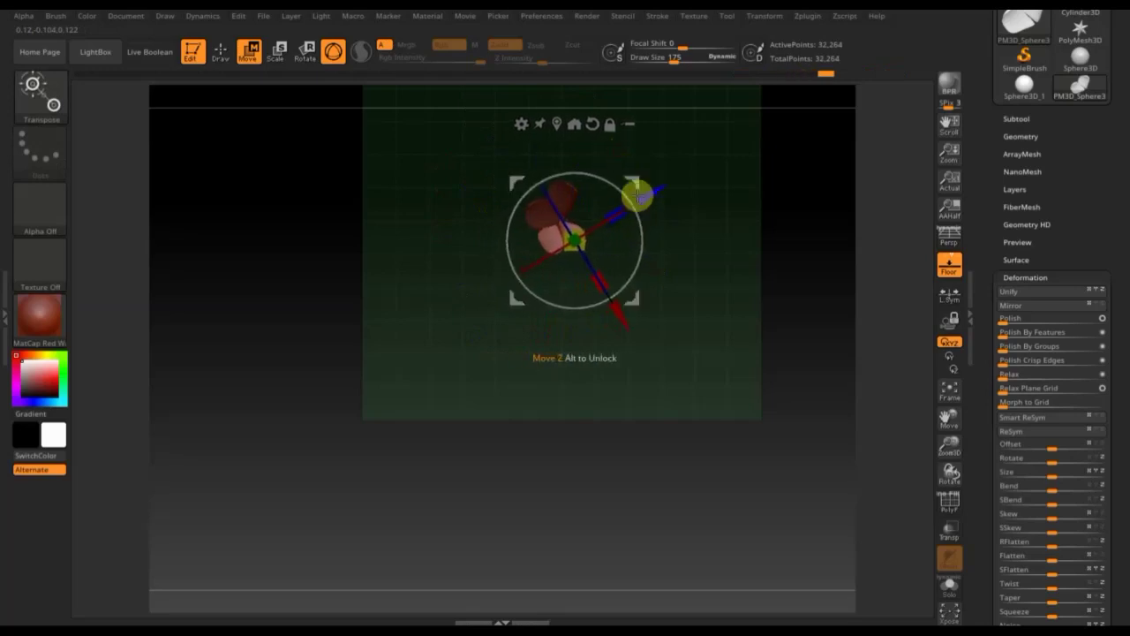
mouse_move(639, 182)
left_mouse_down("ctrl")
mouse_move(649, 173)
mouse_move(575, 121)
mouse_move(551, 124)
left_mouse_up("ctrl")
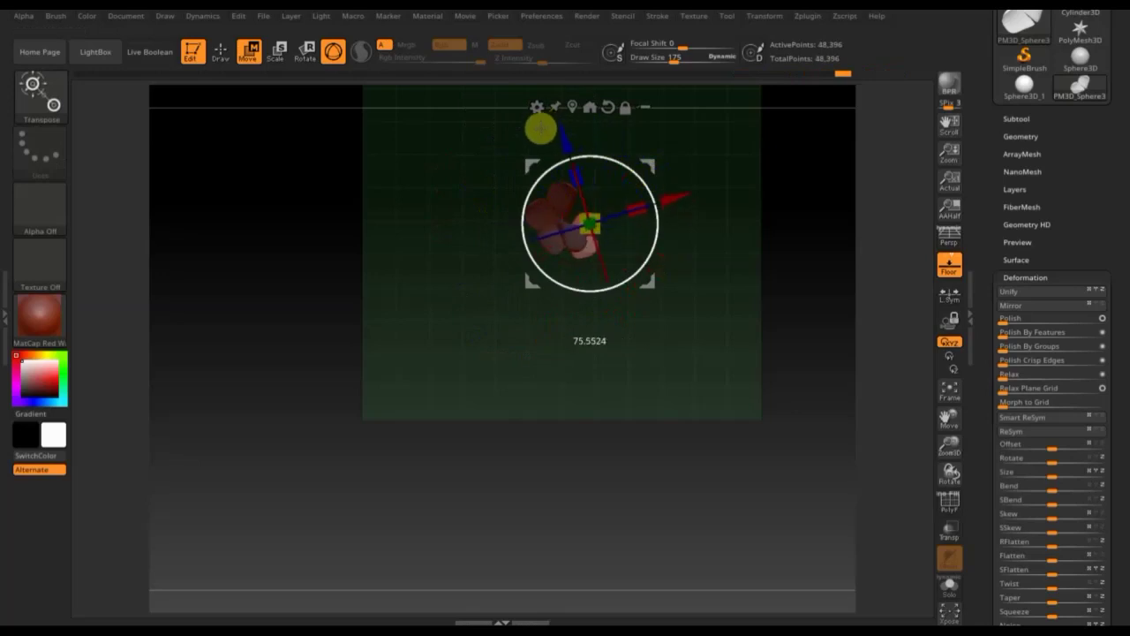
left_click_drag(661, 169, 651, 147)
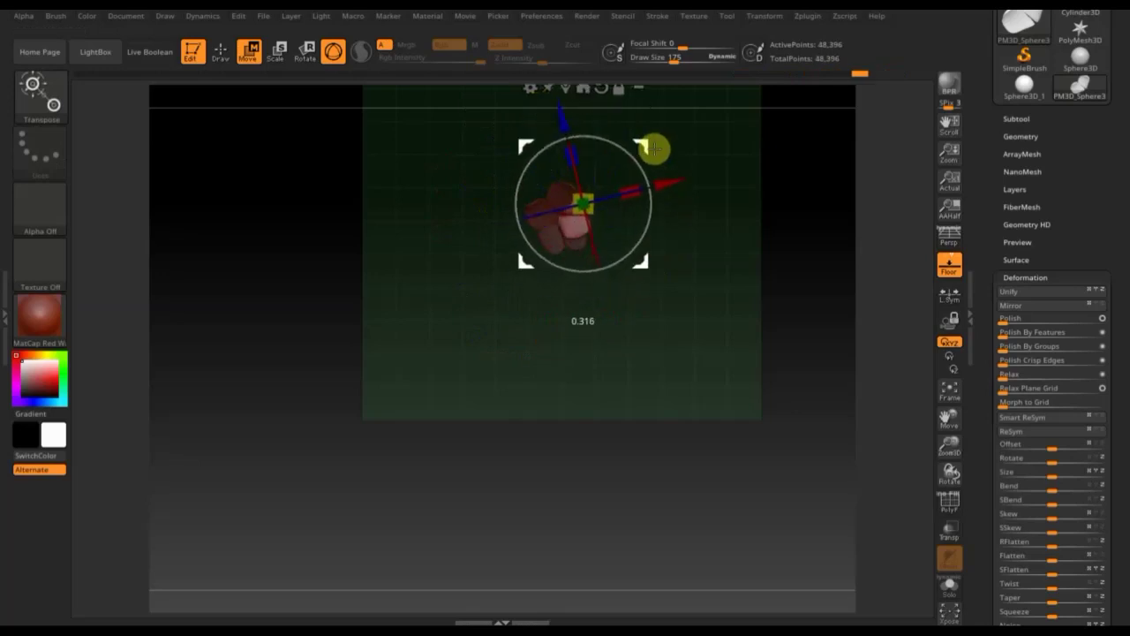
mouse_move(688, 288)
left_mouse_down()
mouse_move(694, 404)
mouse_move(663, 229)
left_mouse_up()
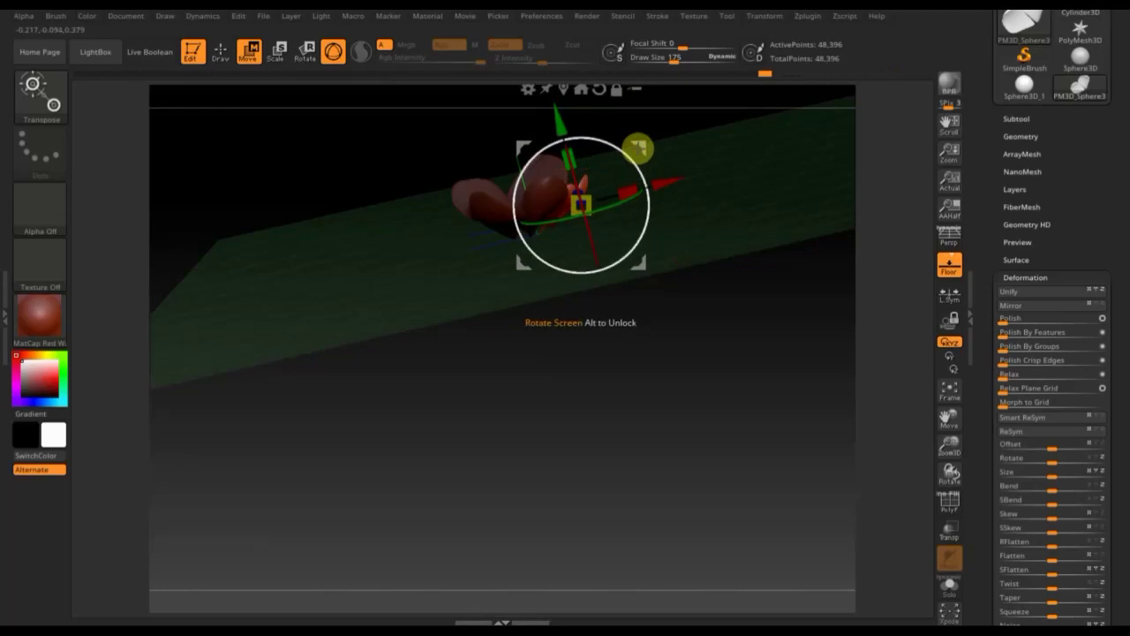
Step: Reposition the Transpose pivot left of the petals and rotate them around the view axis
mouse_move(713, 167)
left_mouse_down()
mouse_move(749, 235)
mouse_move(749, 296)
left_mouse_up()
left_click_drag(633, 171, 611, 132)
mouse_move(636, 171)
left_mouse_down()
mouse_move(688, 199)
mouse_move(671, 153)
mouse_move(635, 178)
mouse_move(681, 224)
mouse_move(697, 306)
mouse_move(646, 194)
left_mouse_up()
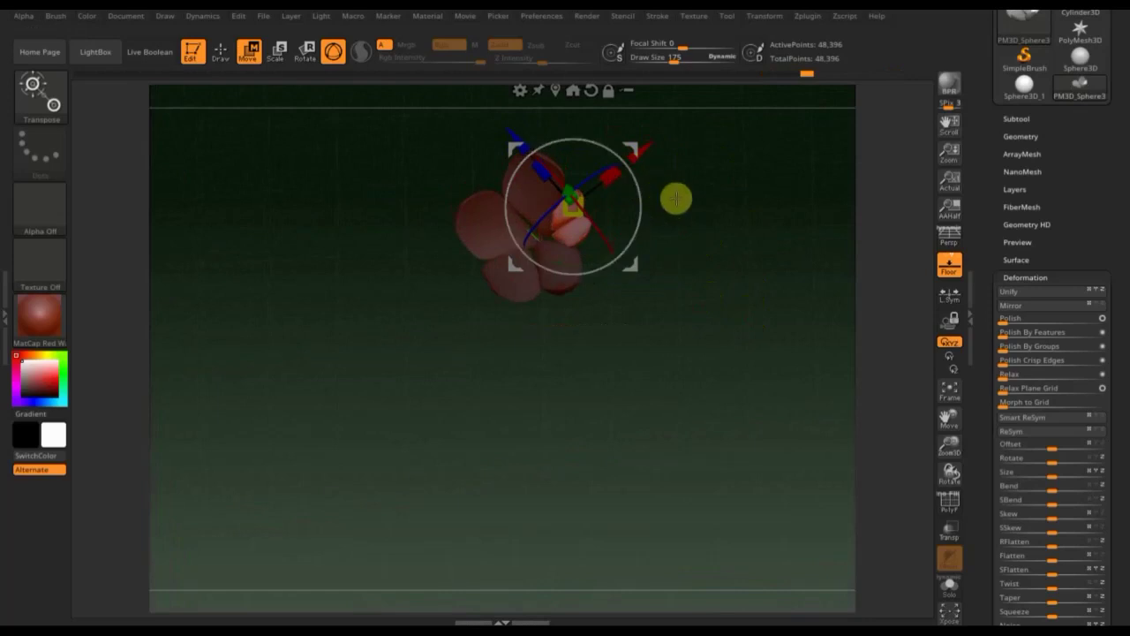
left_click_drag(713, 221, 710, 231)
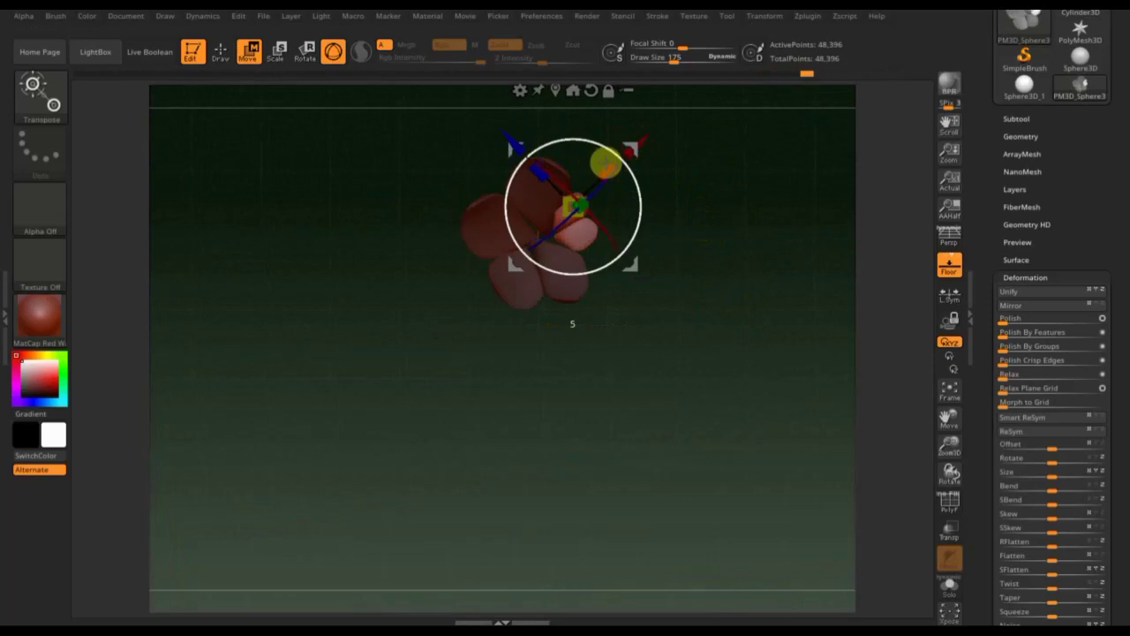
left_click_drag(633, 156, 615, 150)
left_click_drag(639, 152, 605, 139)
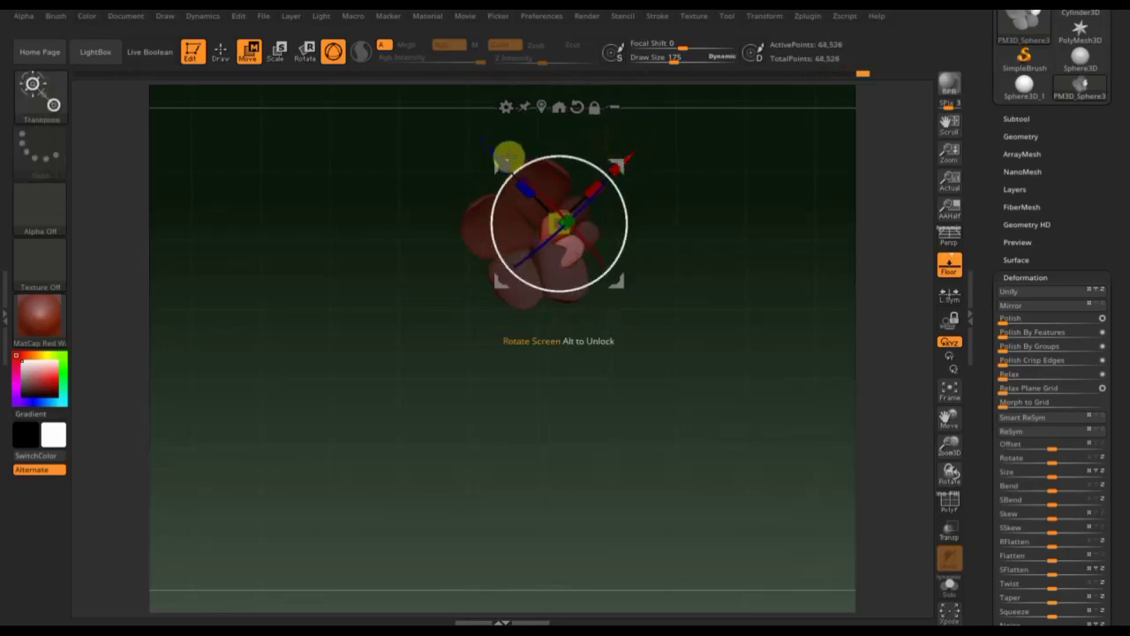
left_click_drag(501, 160, 513, 137)
mouse_move(605, 156)
left_mouse_down()
mouse_move(612, 177)
mouse_move(585, 142)
mouse_move(598, 155)
left_mouse_up()
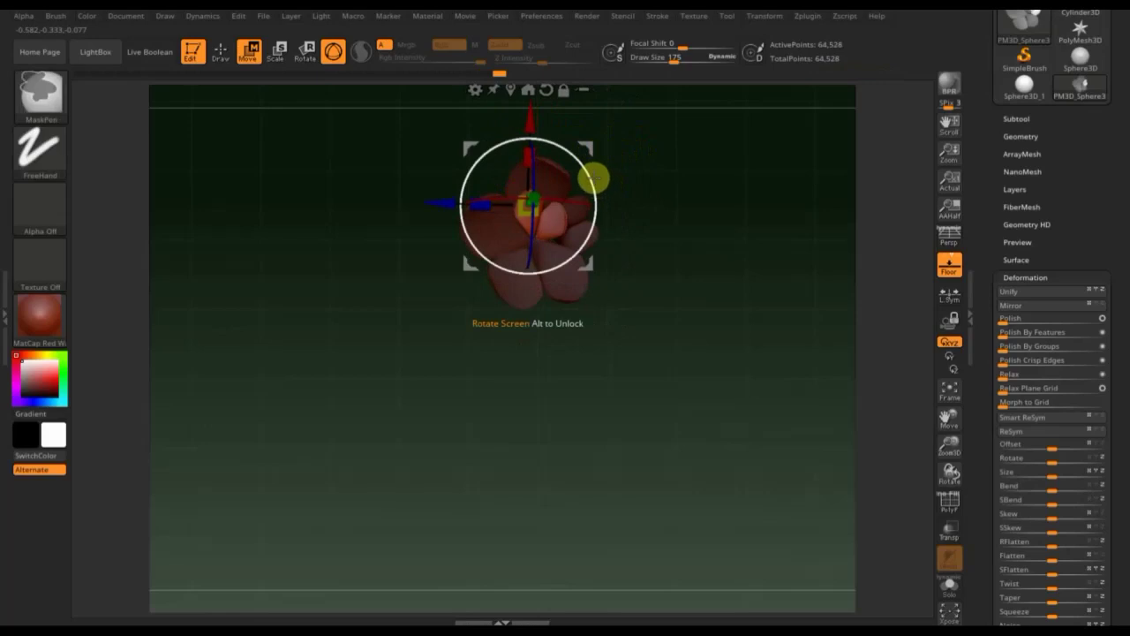
Step: Place a copied petal down-left and rotate it about 43 degrees
mouse_move(591, 177)
left_mouse_down()
mouse_move(572, 183)
mouse_move(515, 131)
mouse_move(465, 129)
left_mouse_up()
left_click_drag(565, 165, 565, 218)
mouse_move(519, 189)
left_mouse_down()
mouse_move(503, 166)
mouse_move(495, 172)
left_mouse_up()
mouse_move(660, 212)
left_mouse_down()
mouse_move(636, 279)
mouse_move(659, 302)
mouse_move(676, 300)
mouse_move(653, 309)
left_mouse_up()
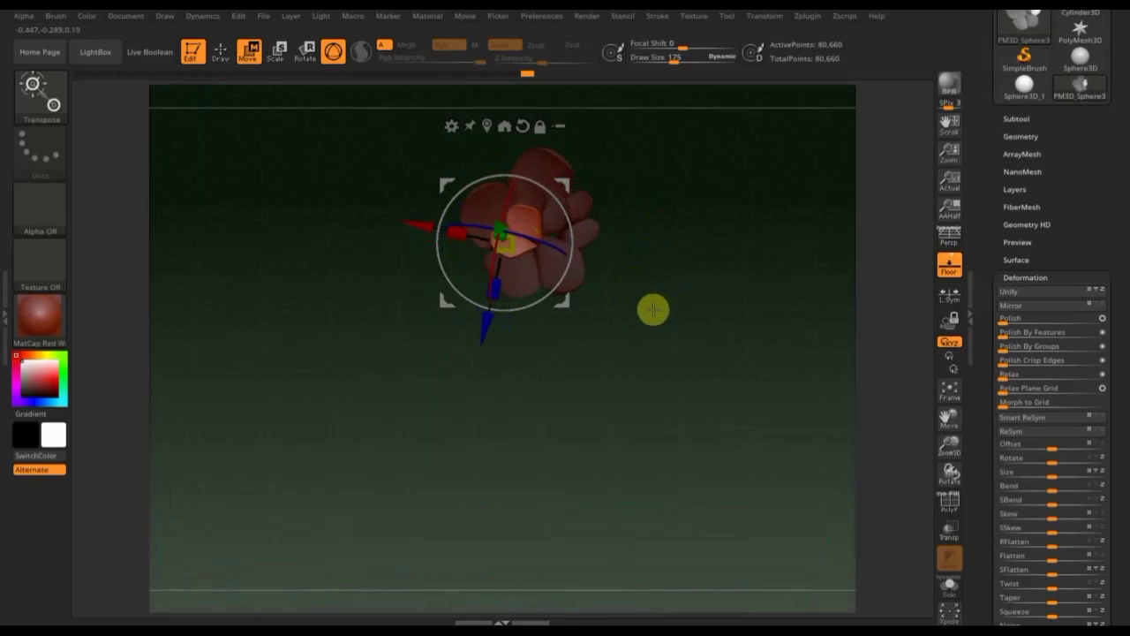
mouse_move(563, 181)
left_mouse_down()
mouse_move(548, 166)
mouse_move(553, 192)
mouse_move(574, 209)
mouse_move(584, 195)
mouse_move(486, 154)
mouse_move(436, 244)
mouse_move(467, 297)
left_mouse_up()
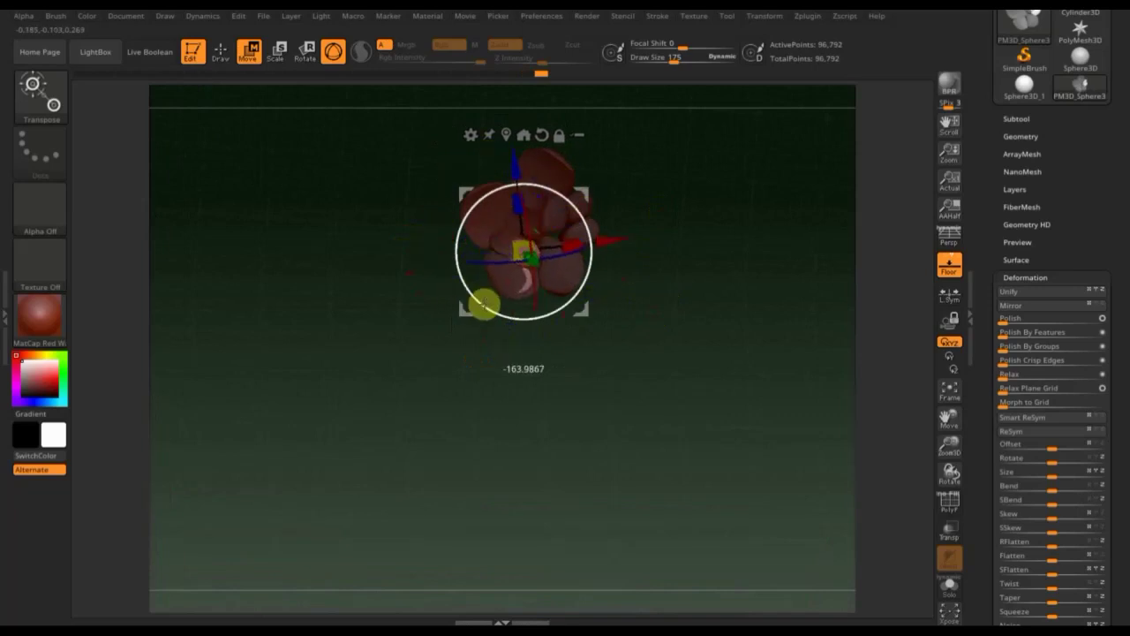
Step: Move another petal copy up and right and rotate it slightly into place
mouse_move(588, 194)
left_mouse_down()
mouse_move(620, 164)
mouse_move(618, 217)
mouse_move(606, 182)
mouse_move(628, 180)
mouse_move(622, 234)
left_mouse_up()
mouse_move(706, 162)
left_mouse_down()
mouse_move(699, 133)
mouse_move(673, 144)
left_mouse_up()
left_click_drag(612, 179, 620, 182)
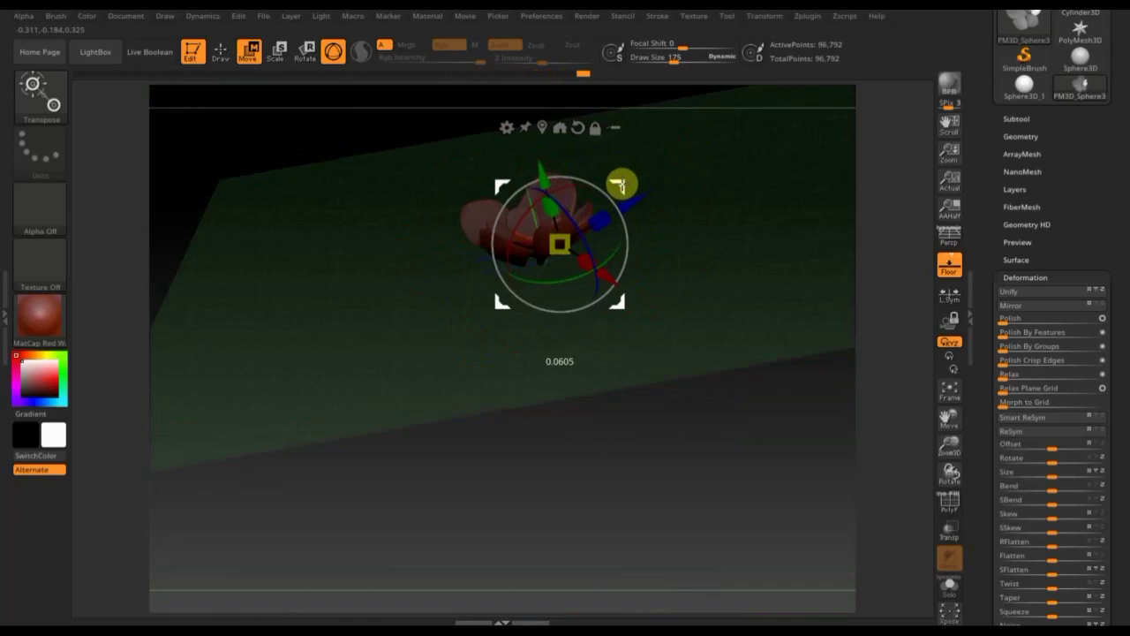
mouse_move(666, 227)
left_mouse_down()
mouse_move(712, 269)
mouse_move(669, 348)
mouse_move(615, 189)
mouse_move(645, 193)
mouse_move(644, 149)
mouse_move(714, 233)
mouse_move(724, 224)
mouse_move(698, 240)
left_mouse_up()
mouse_move(630, 239)
left_mouse_down()
mouse_move(633, 227)
mouse_move(661, 283)
mouse_move(641, 354)
mouse_move(681, 282)
mouse_move(681, 335)
mouse_move(618, 217)
mouse_move(715, 224)
mouse_move(699, 238)
left_mouse_up()
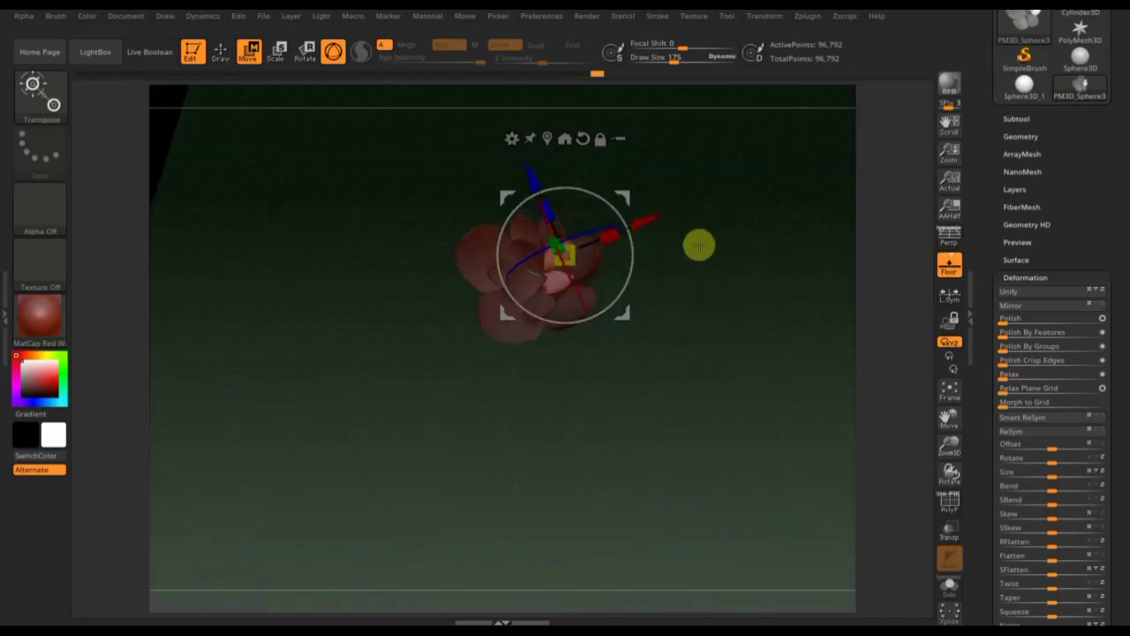
Step: Duplicate a further petal, spin it around its Z axis and enlarge it
mouse_move(623, 197)
left_mouse_down("ctrl")
mouse_move(612, 207)
mouse_move(680, 207)
mouse_move(616, 220)
mouse_move(600, 165)
mouse_move(630, 210)
mouse_move(628, 185)
mouse_move(615, 211)
mouse_move(621, 182)
left_mouse_up("ctrl")
left_click_drag(689, 195, 688, 331)
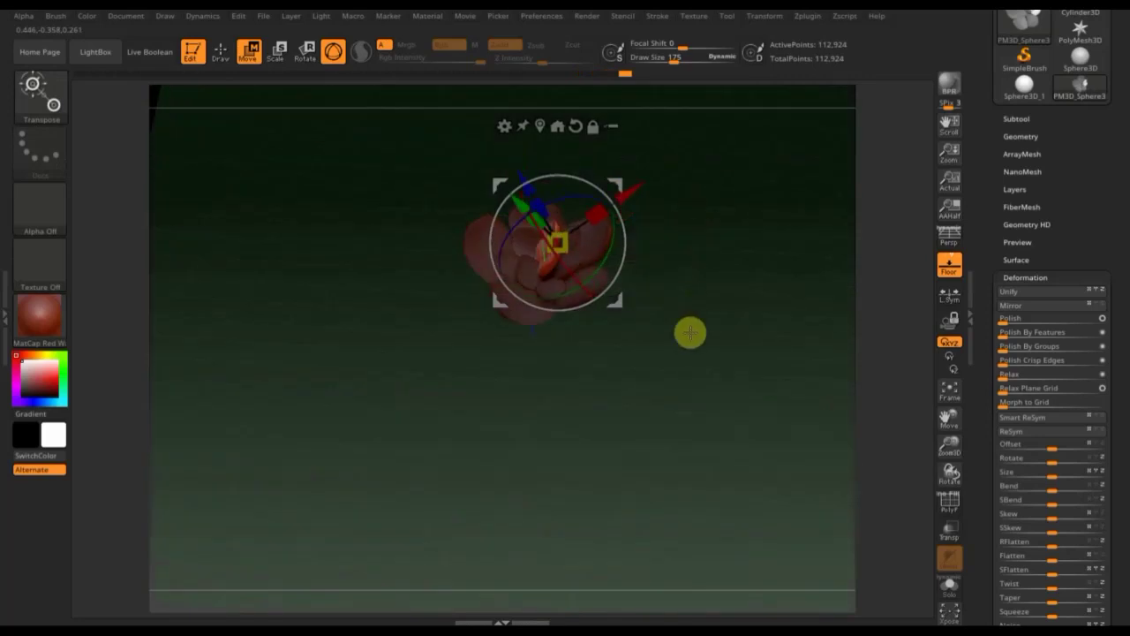
left_click_drag(631, 245, 552, 201)
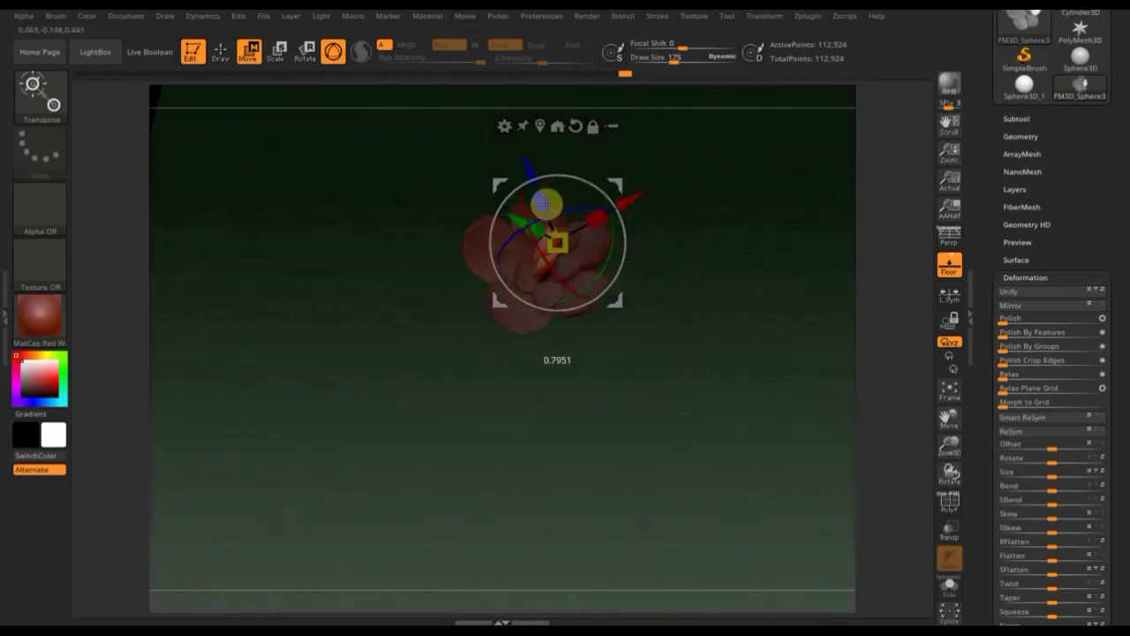
left_click_drag(618, 188, 629, 192)
Step: Add one more petal copy up-left, turning it to complete the layered bloom
key("ctrl")
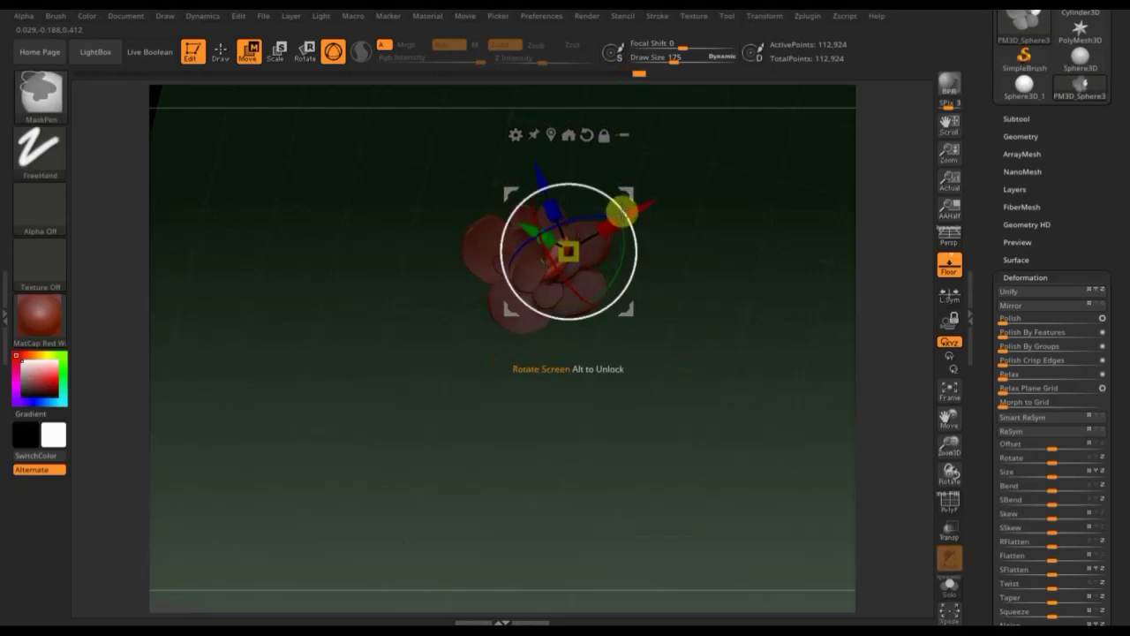
mouse_move(624, 195)
left_mouse_down("ctrl")
mouse_move(503, 167)
mouse_move(486, 243)
left_mouse_up("ctrl")
left_click_drag(618, 189, 585, 206)
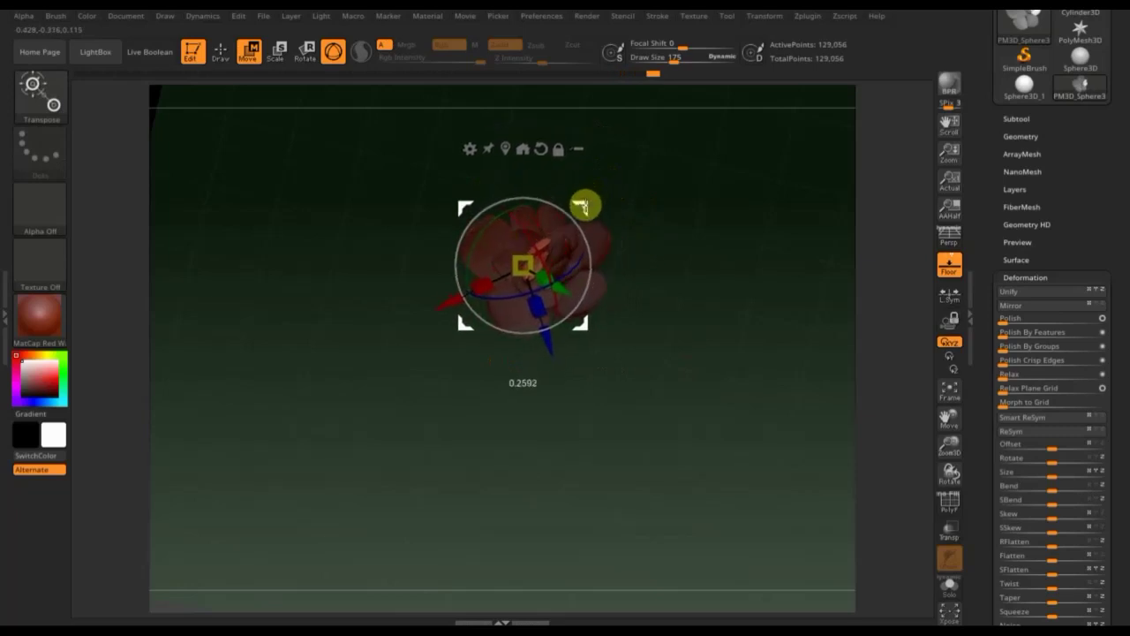
mouse_move(661, 235)
left_mouse_down()
mouse_move(646, 235)
mouse_move(654, 215)
mouse_move(588, 211)
left_mouse_up()
left_click(580, 224)
left_click_drag(461, 198, 457, 197)
mouse_move(662, 250)
left_mouse_down()
mouse_move(693, 295)
mouse_move(692, 321)
left_mouse_up()
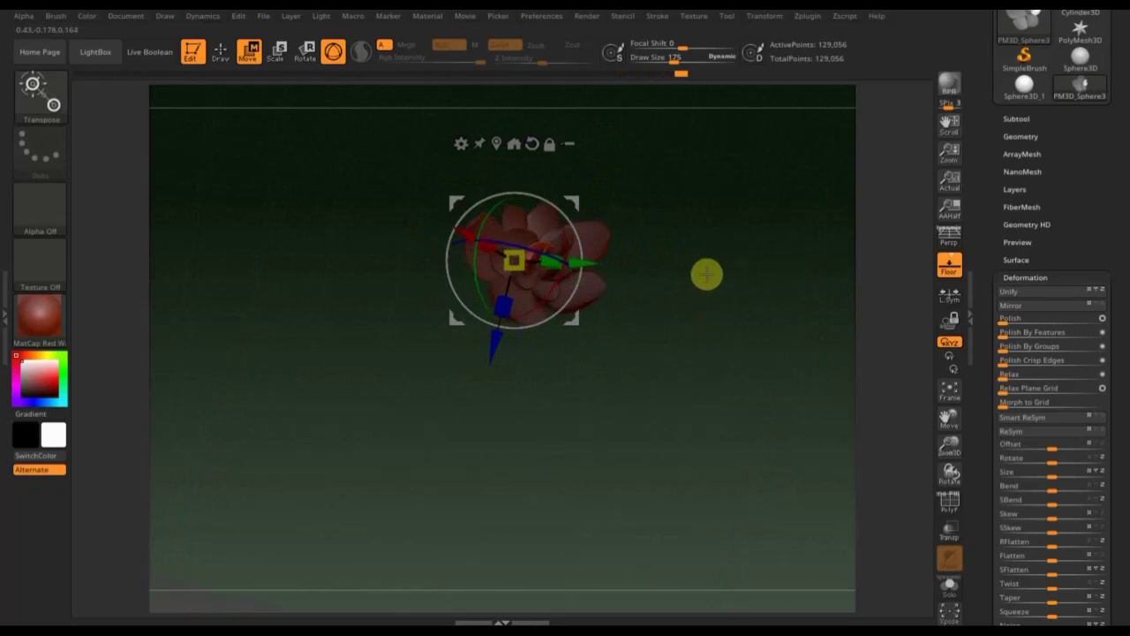
left_click(220, 52)
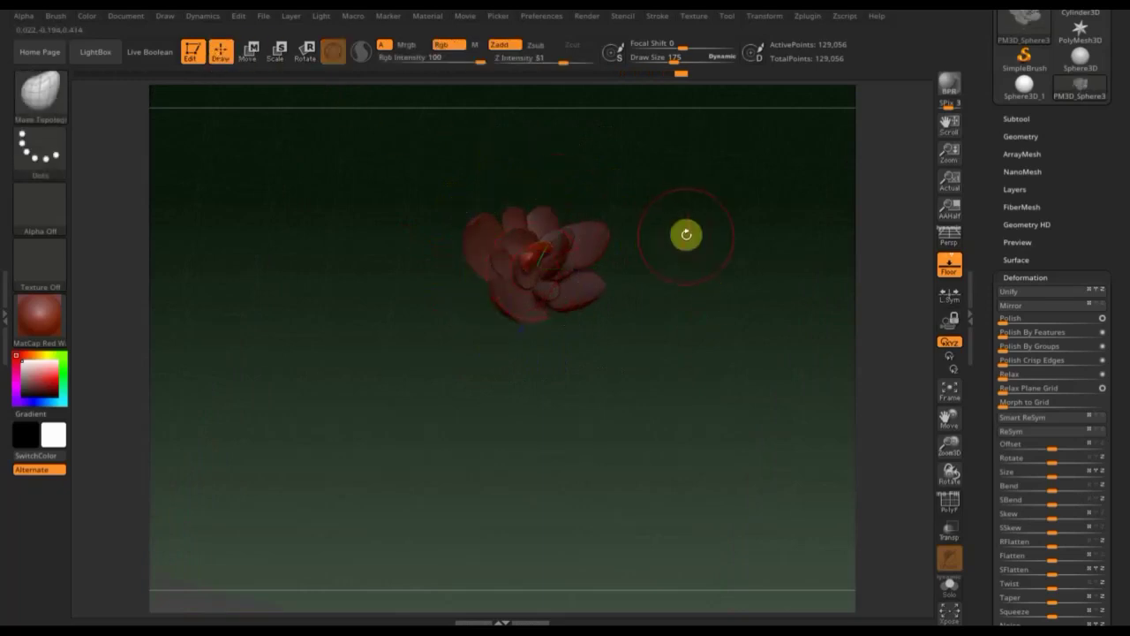
Step: Orbit the flower to inspect it from the side, from low angles and from straight above
mouse_move(687, 330)
left_mouse_down()
mouse_move(666, 303)
mouse_move(676, 282)
mouse_move(658, 275)
left_mouse_up()
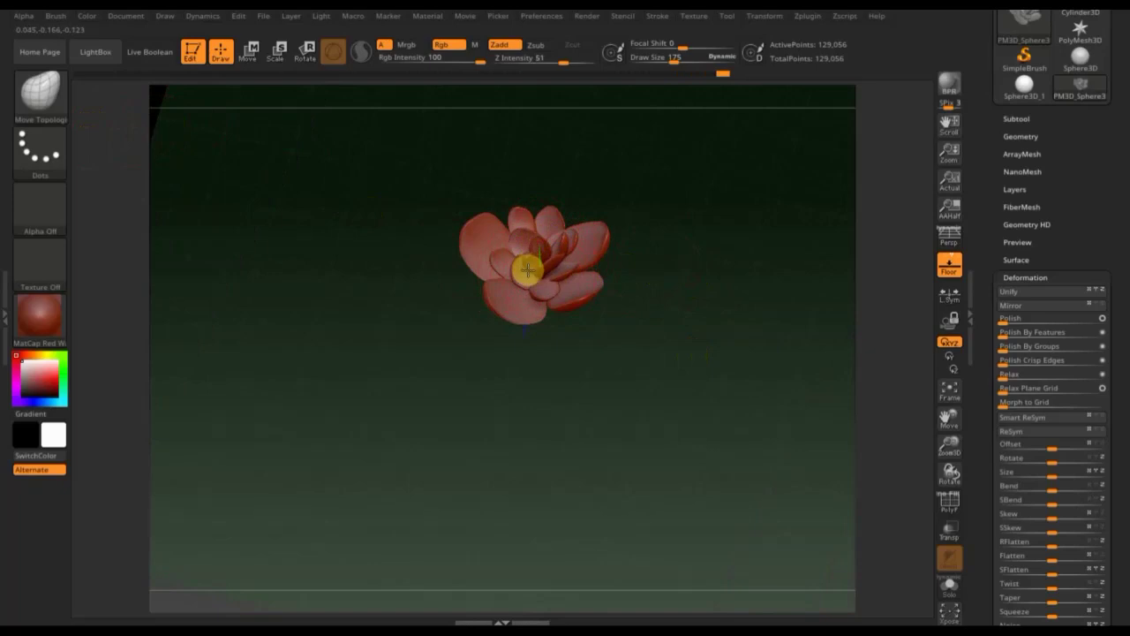
left_click_drag(686, 262, 623, 252)
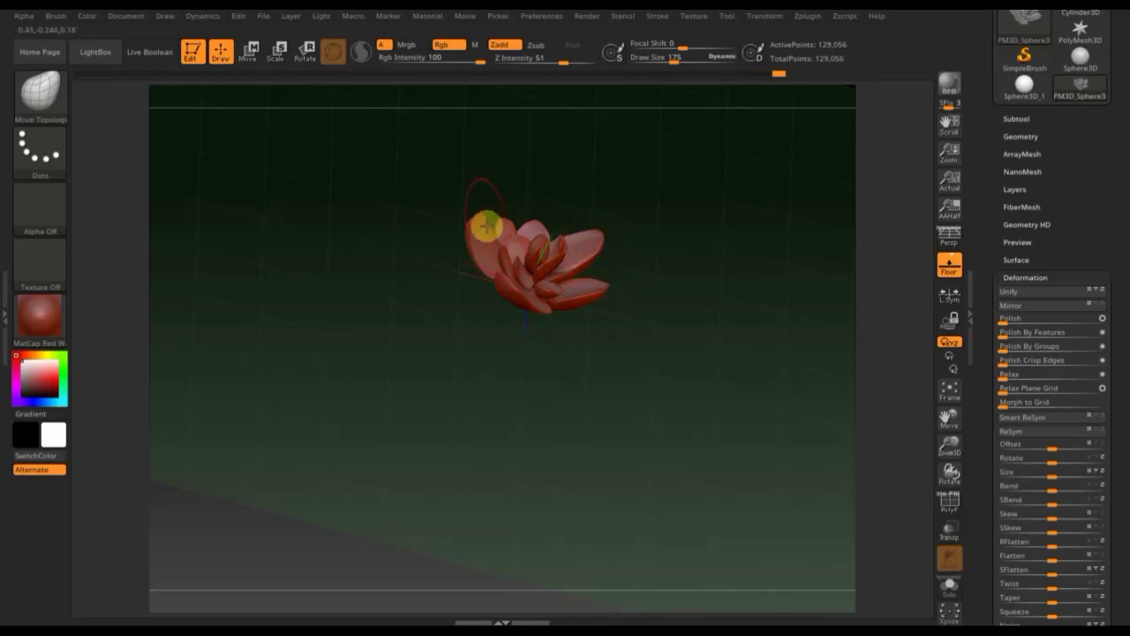
left_click_drag(647, 271, 632, 334)
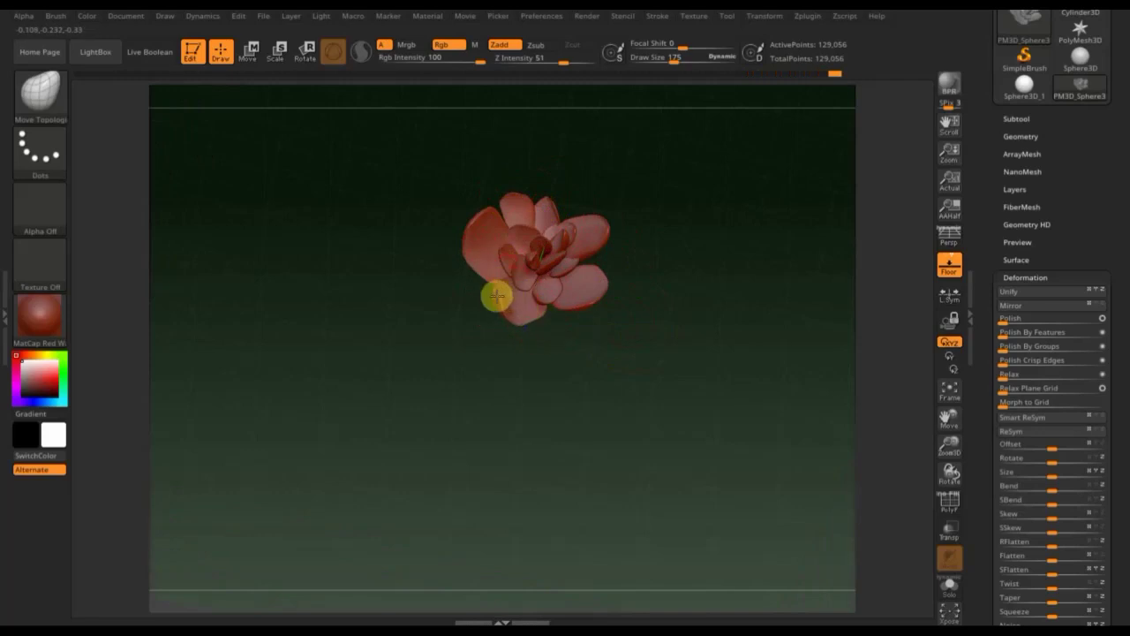
left_click_drag(536, 321, 527, 303)
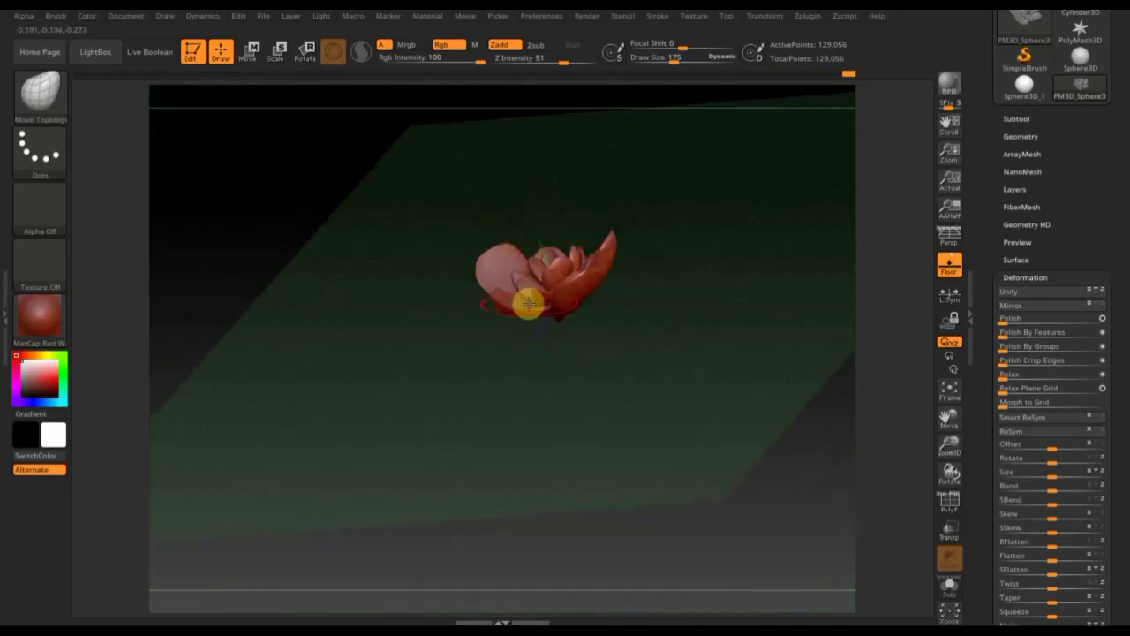
left_click_drag(592, 331, 636, 288)
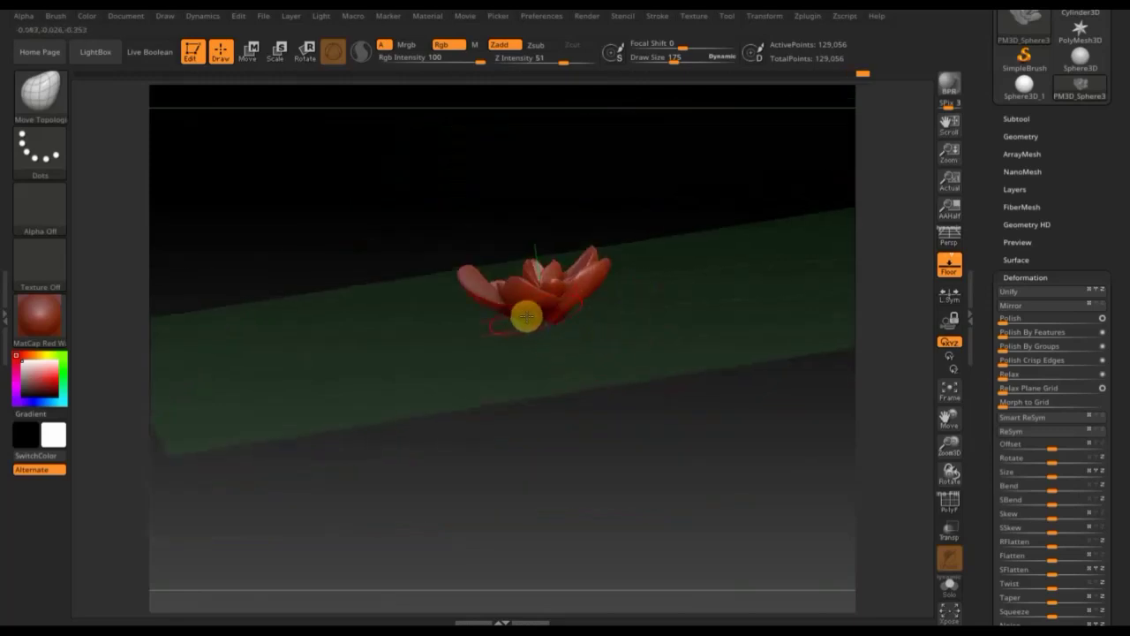
left_click_drag(573, 305, 677, 379)
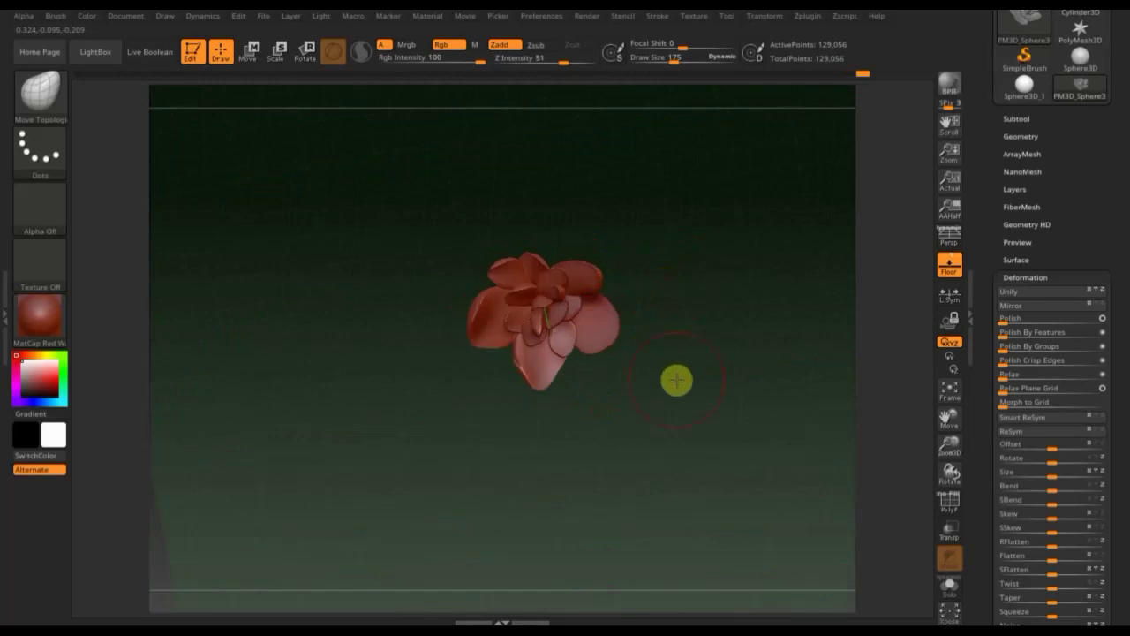
left_click_drag(726, 370, 722, 382)
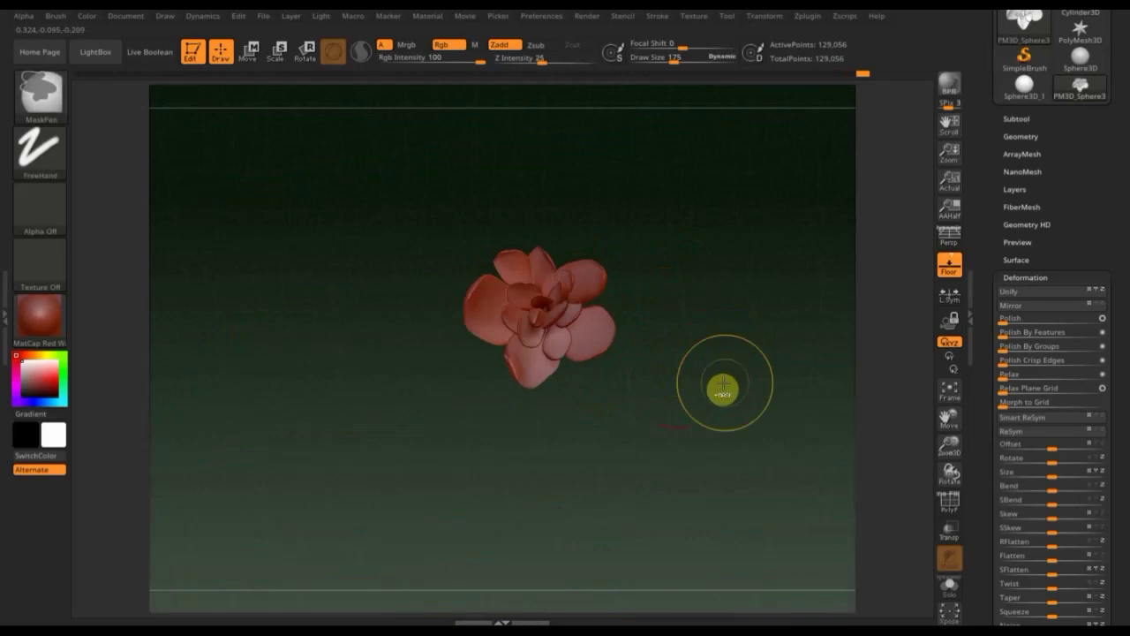
Step: Frame the flower, show Polyframe, set brush size 36 and clear the mask
left_click(957, 393)
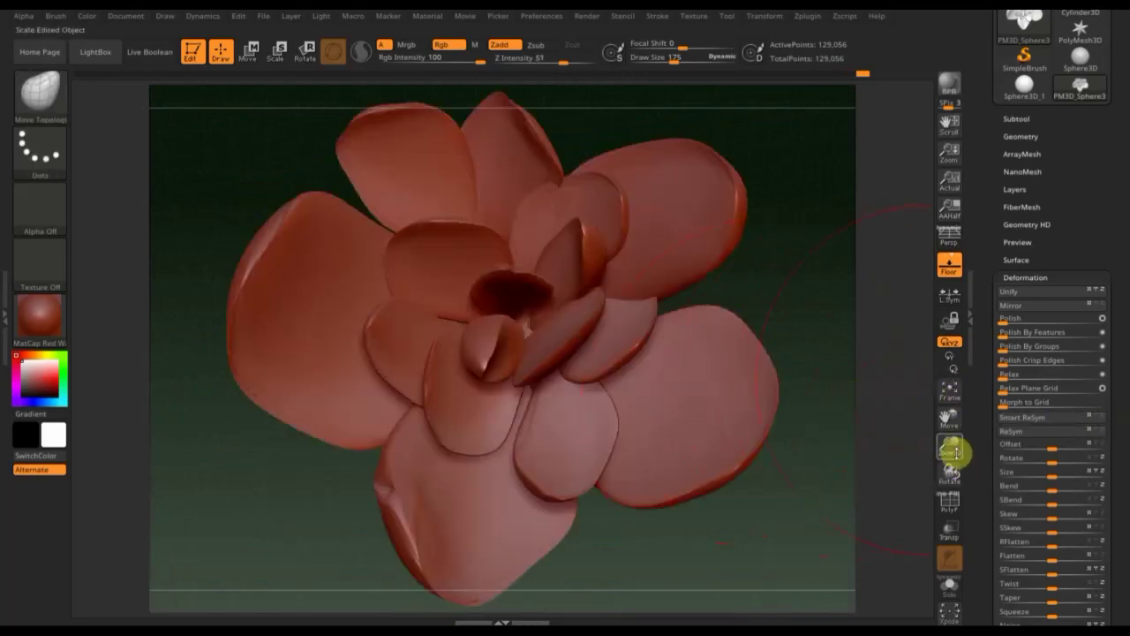
left_click(949, 503)
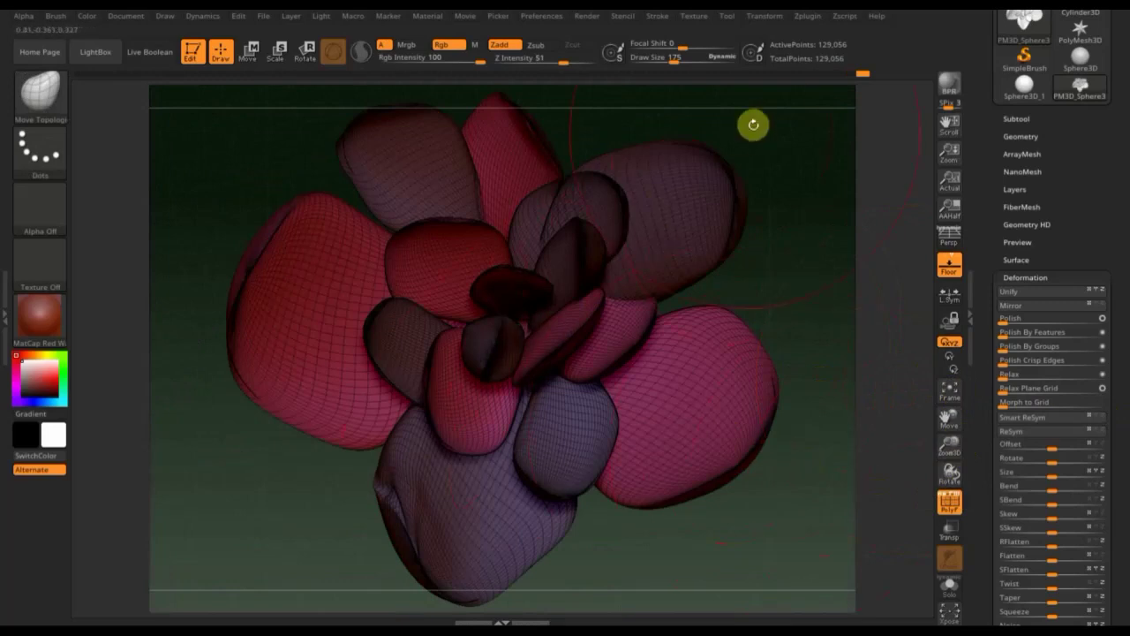
left_click_drag(671, 59, 651, 61)
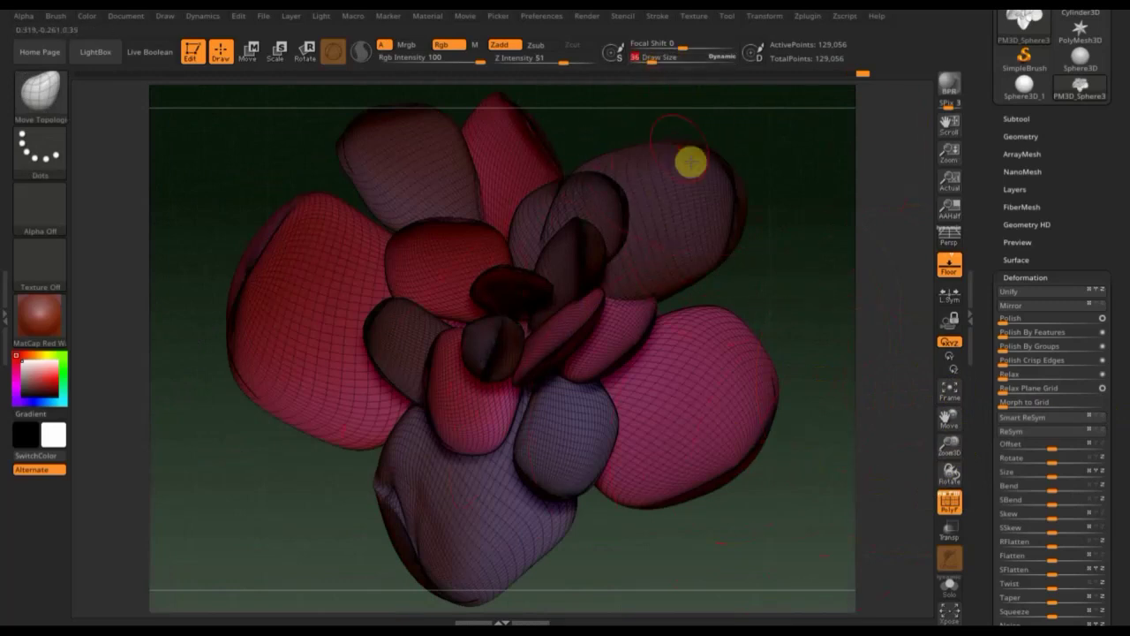
key("ctrl")
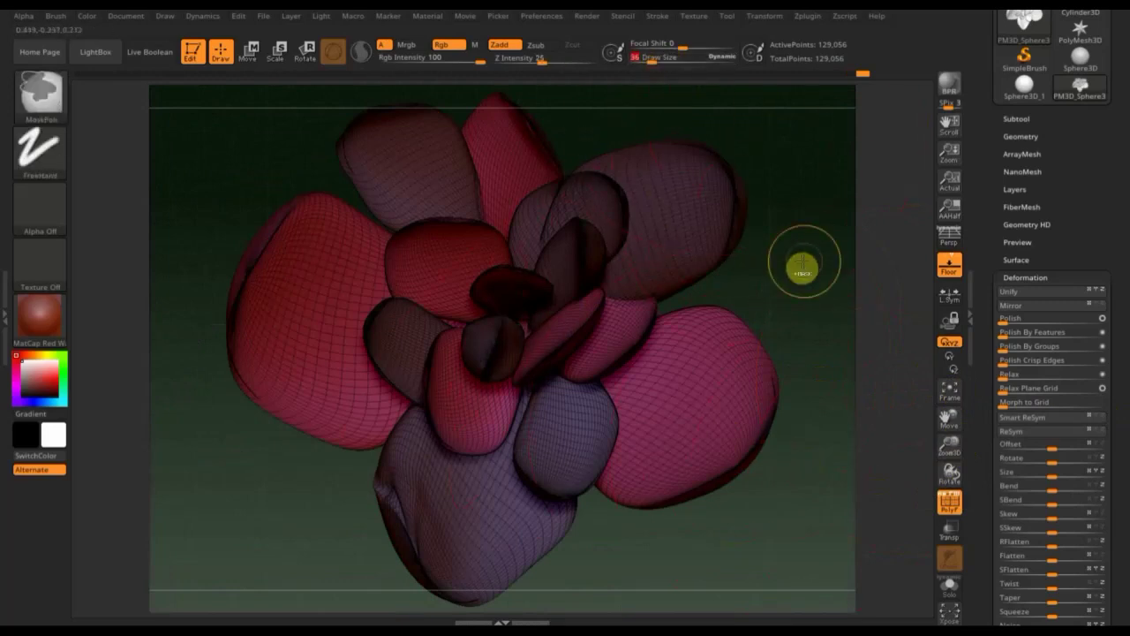
left_click(802, 268, "ctrl")
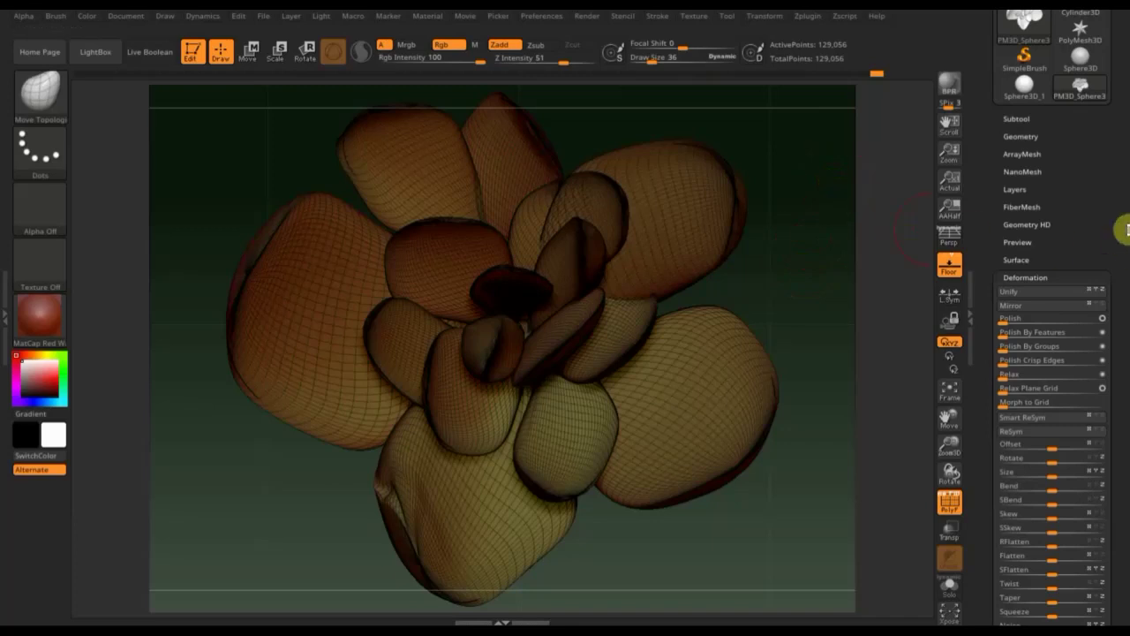
Step: Try DynaMesh, undo it, then remesh the flower at resolution 224 (33,135 points)
left_click(1021, 136)
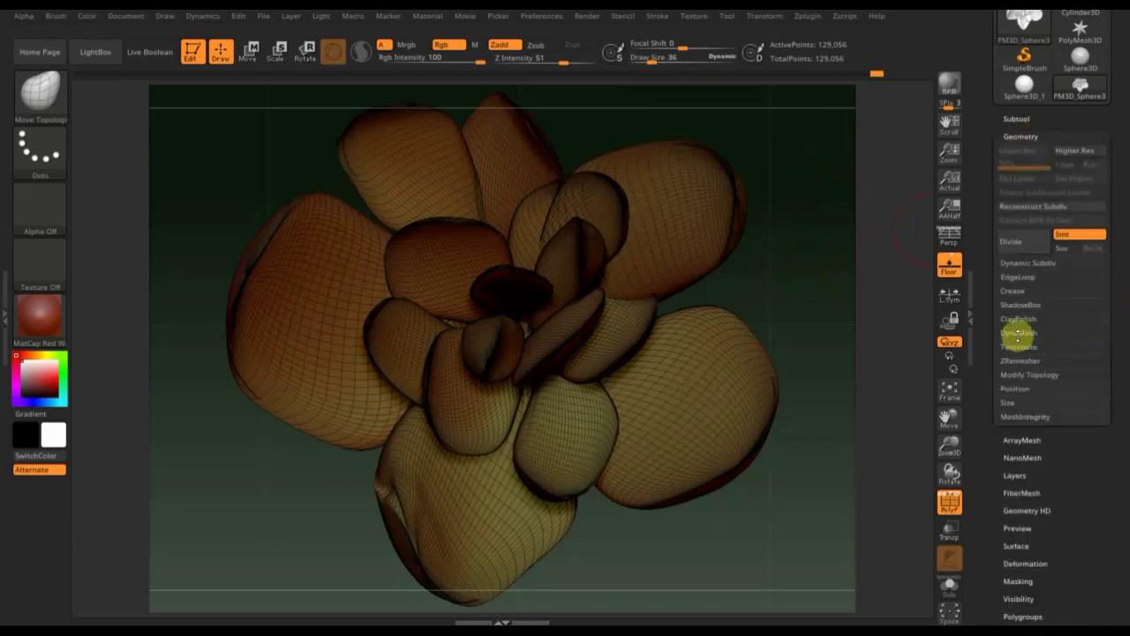
left_click(1020, 334)
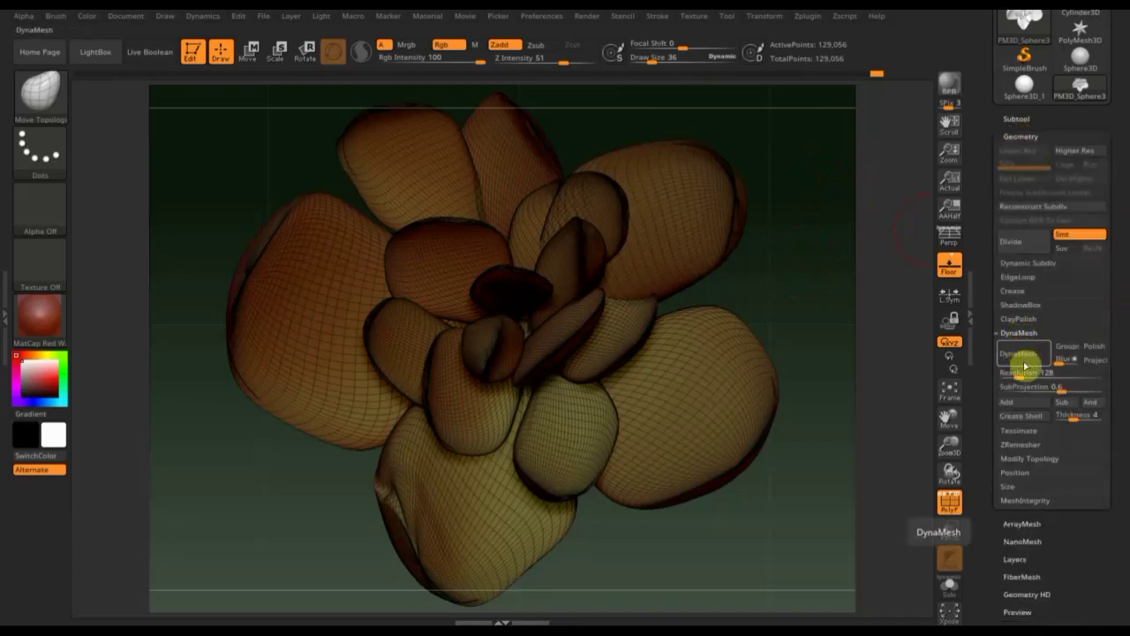
left_click(1030, 355)
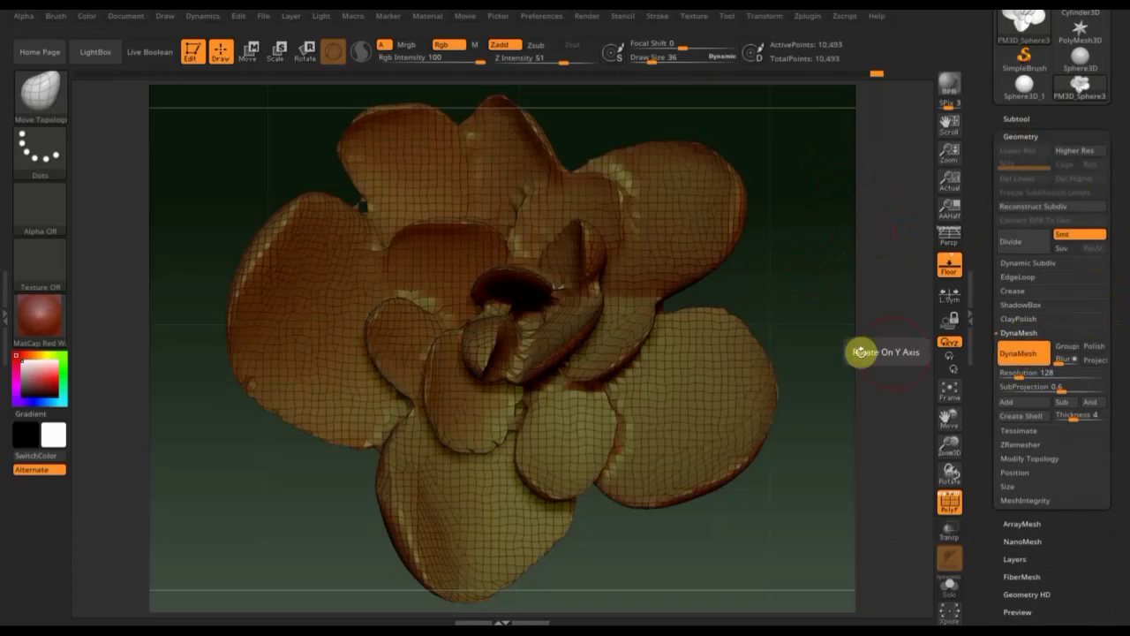
key("ctrl")
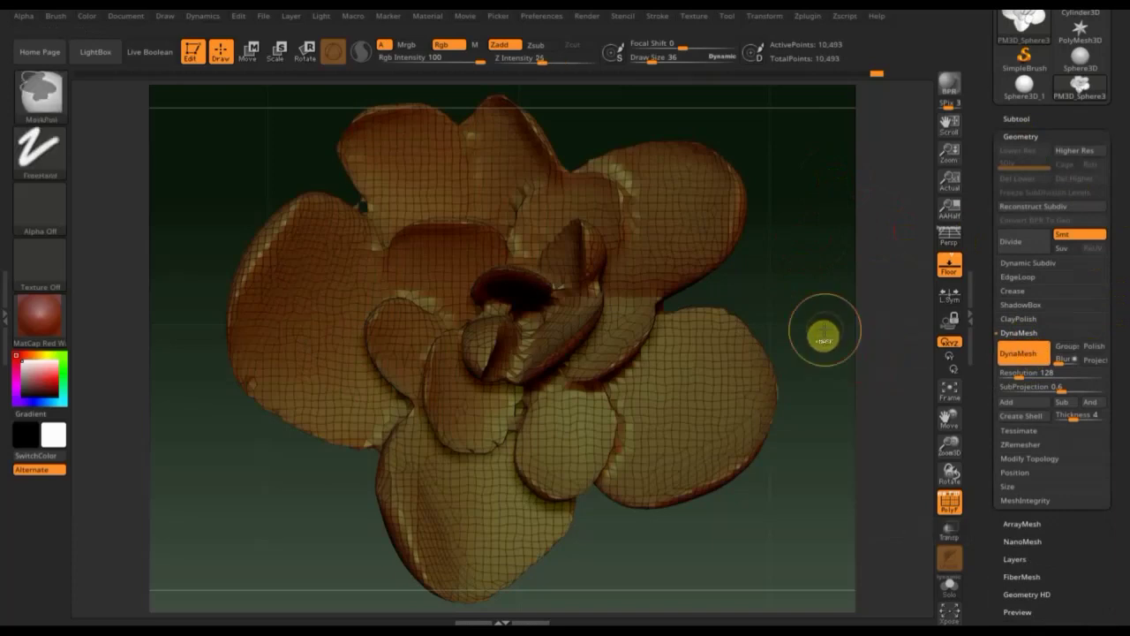
key("ctrl+z")
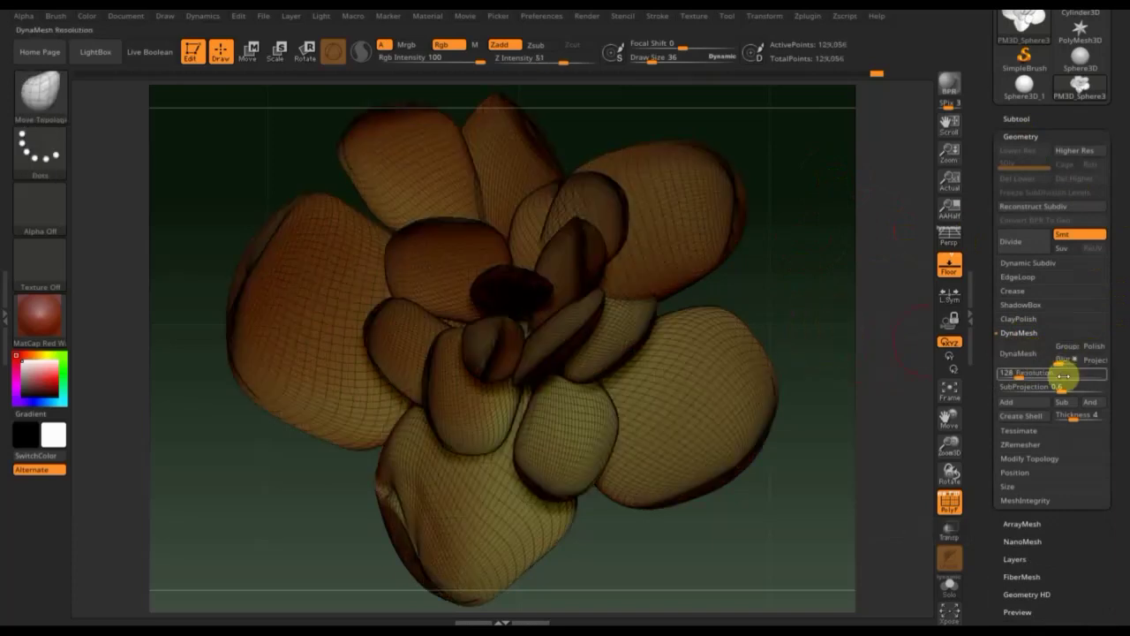
left_click(1020, 374)
type("224")
key("Return")
left_click(1019, 354)
Step: Enlarge the brush and pull the lower-left, upper and front petals into a fuller bloom, hiding the floor grid
mouse_move(785, 398)
left_mouse_down()
mouse_move(788, 290)
mouse_move(777, 283)
mouse_move(756, 315)
mouse_move(779, 337)
mouse_move(802, 335)
mouse_move(643, 199)
left_mouse_up()
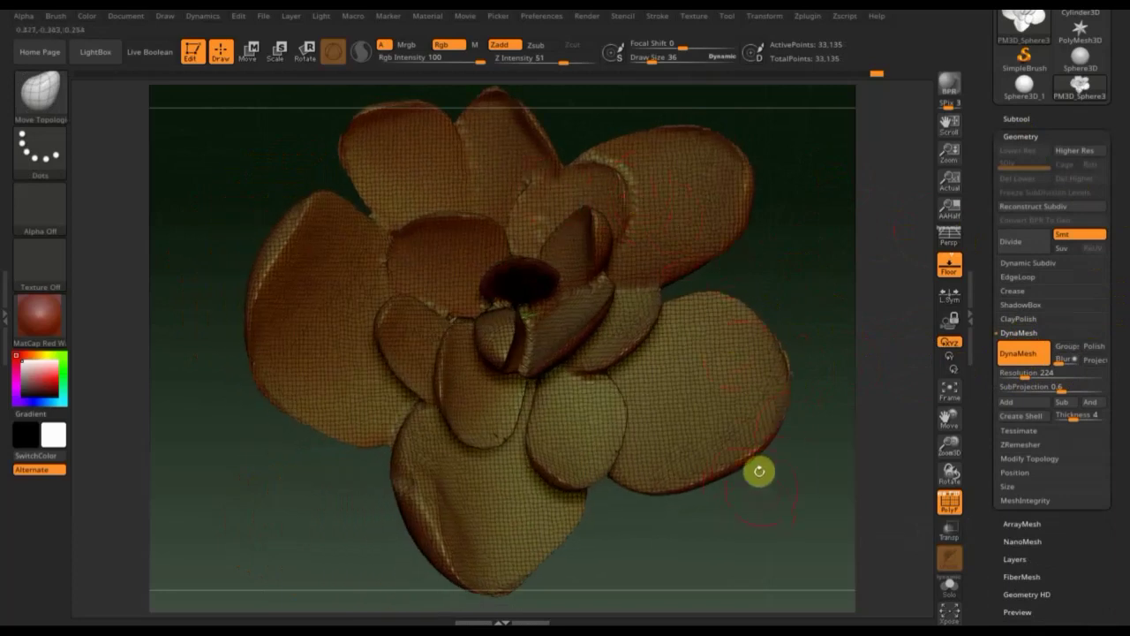
left_click_drag(650, 61, 680, 65)
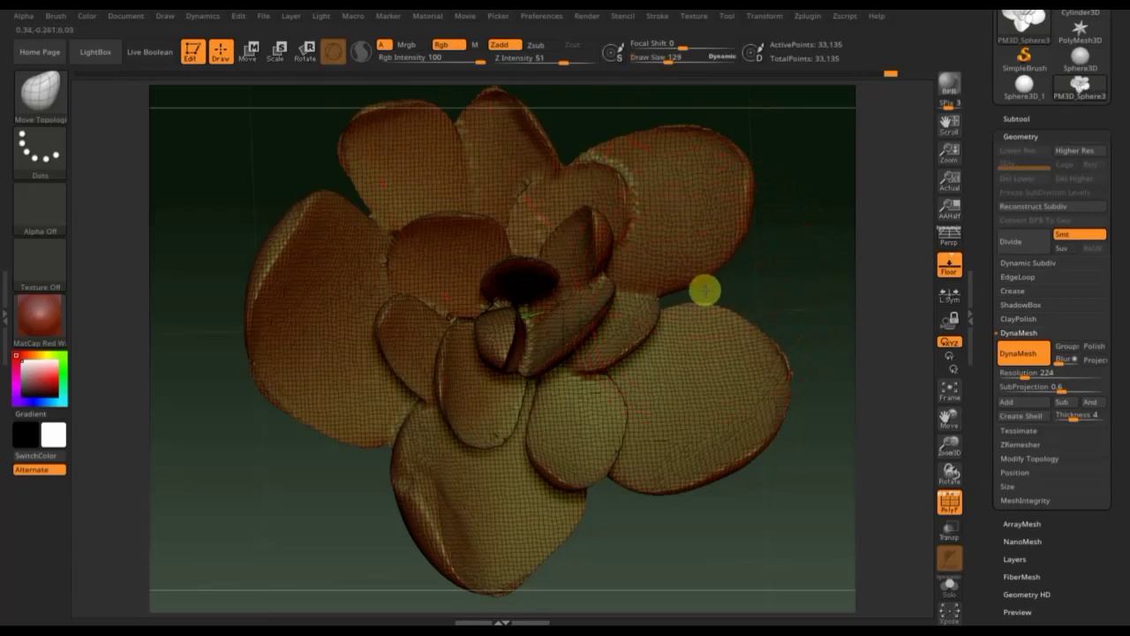
mouse_move(418, 497)
left_mouse_down()
mouse_move(363, 502)
mouse_move(414, 414)
mouse_move(429, 426)
mouse_move(369, 431)
mouse_move(391, 393)
left_mouse_up()
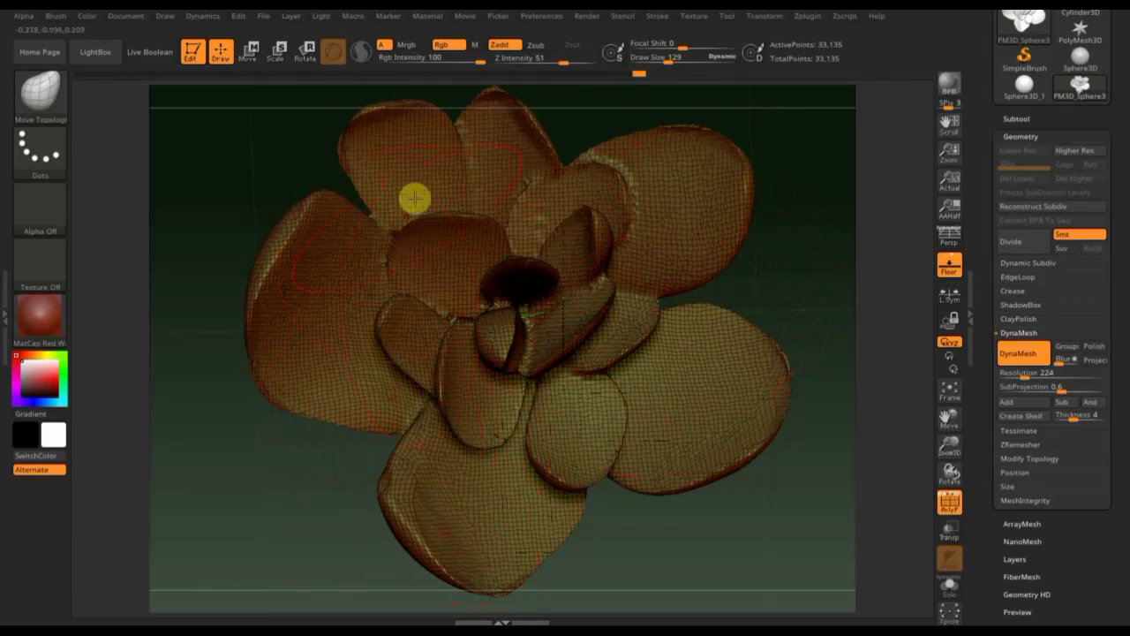
left_click_drag(530, 151, 550, 119)
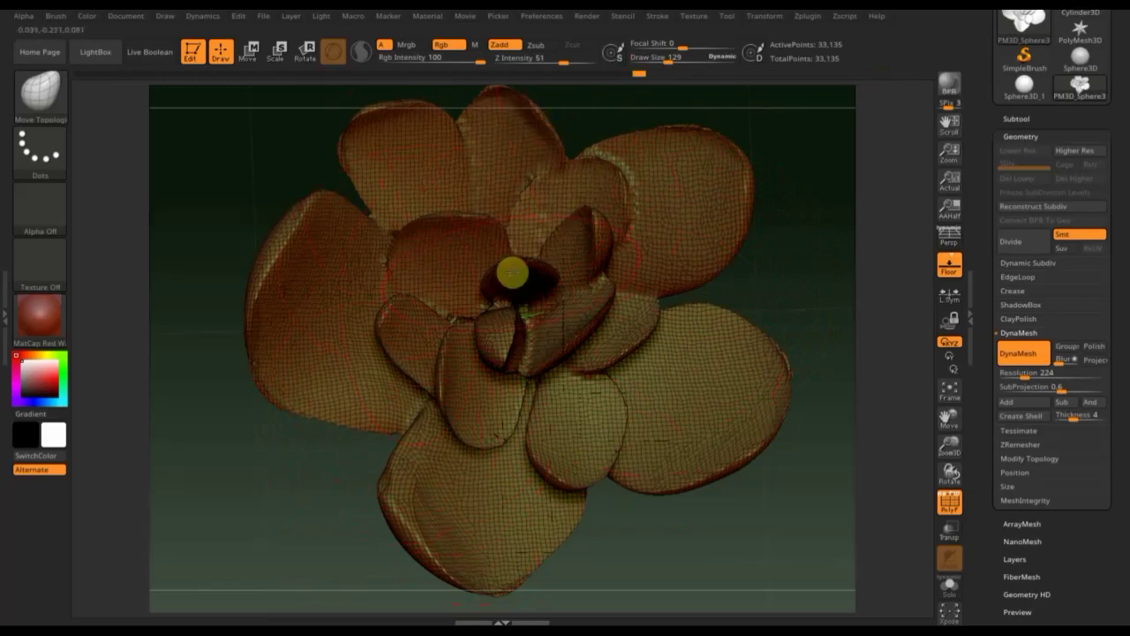
mouse_move(512, 244)
left_mouse_down()
mouse_move(497, 318)
mouse_move(477, 328)
mouse_move(459, 321)
mouse_move(424, 365)
mouse_move(460, 426)
left_mouse_up()
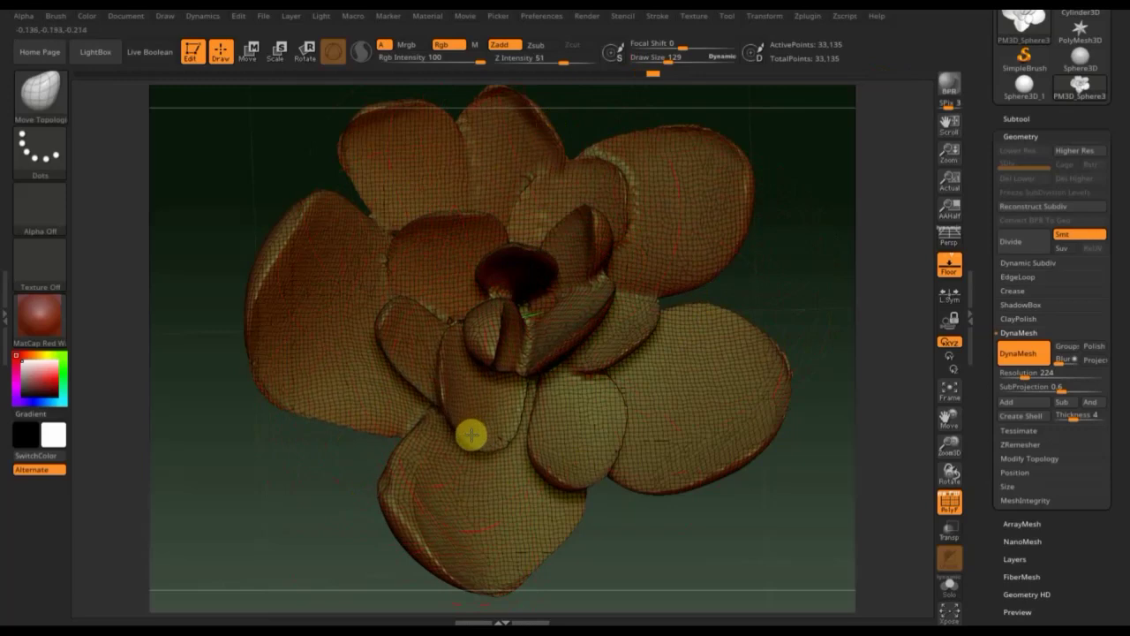
mouse_move(553, 432)
left_mouse_down()
mouse_move(542, 396)
mouse_move(650, 474)
mouse_move(628, 479)
mouse_move(640, 432)
left_mouse_up()
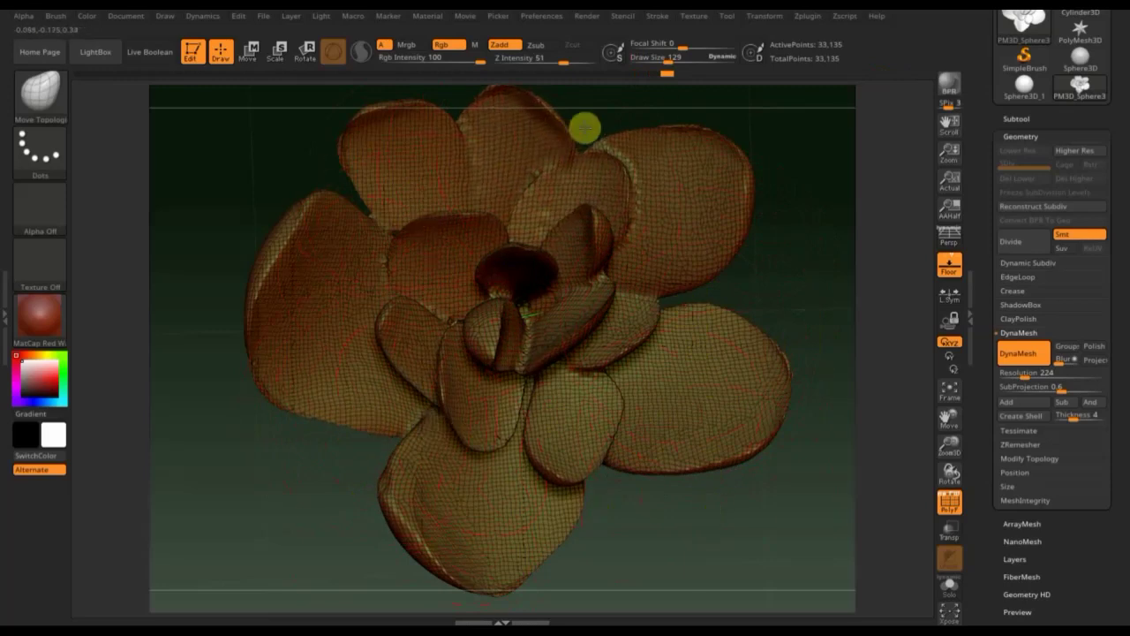
mouse_move(686, 545)
left_mouse_down()
mouse_move(671, 369)
mouse_move(671, 383)
mouse_move(746, 334)
left_mouse_up()
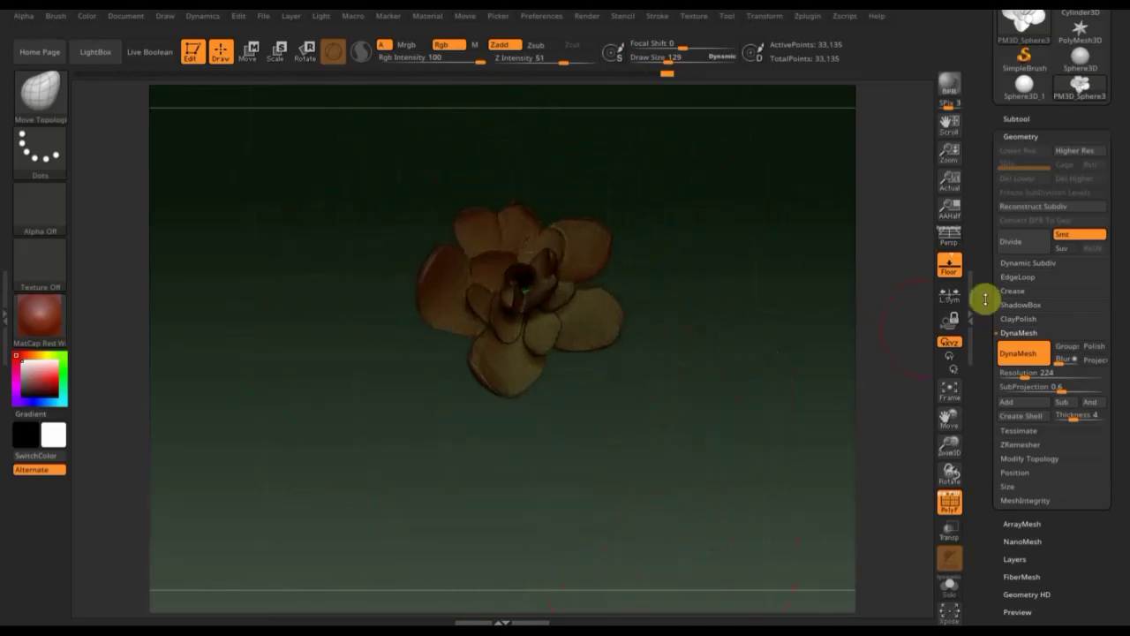
left_click(951, 272)
Step: Create and confirm a new InsertMesh brush from the flower, then turn off the wireframe
mouse_move(732, 381)
left_mouse_down()
mouse_move(585, 420)
mouse_move(603, 427)
mouse_move(732, 397)
mouse_move(744, 379)
mouse_move(741, 388)
left_mouse_up()
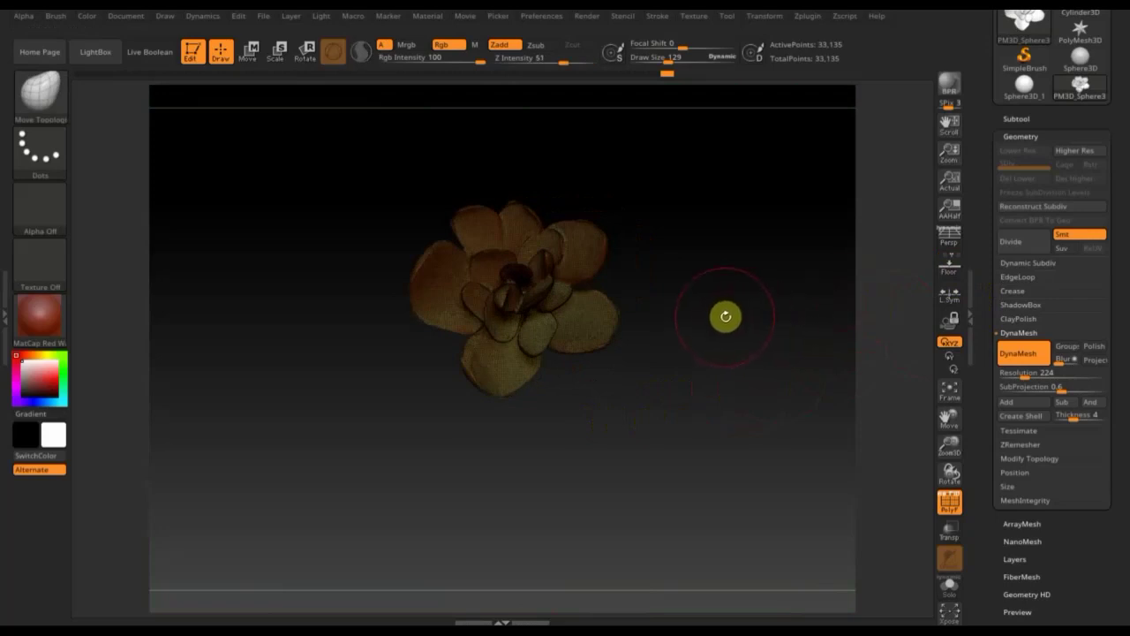
left_click(37, 106)
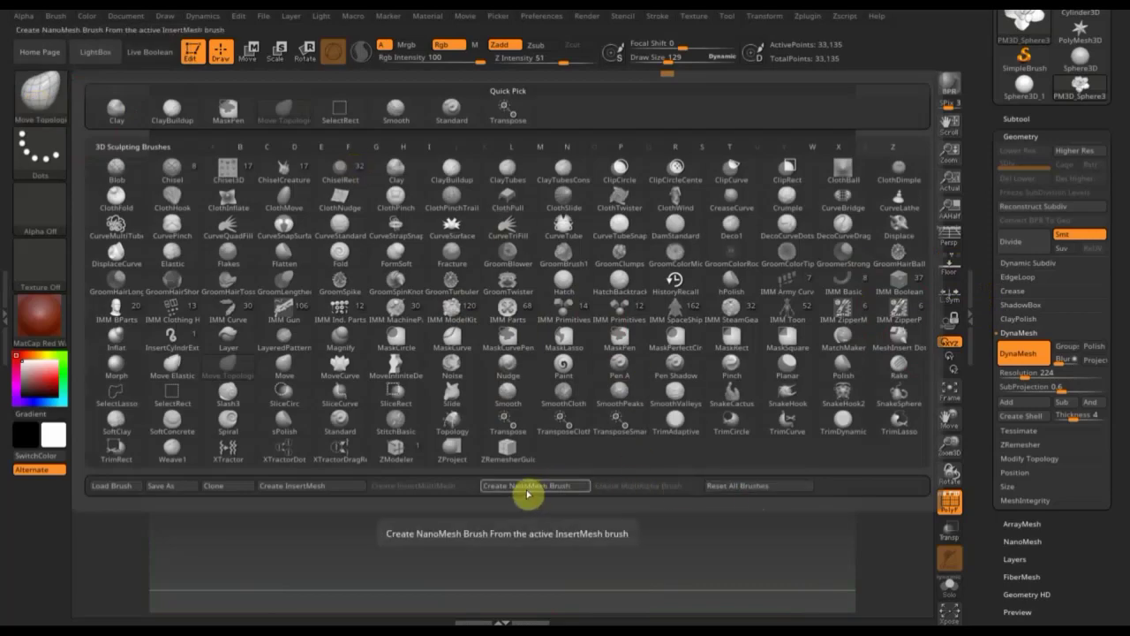
left_click(305, 491)
left_click(503, 216)
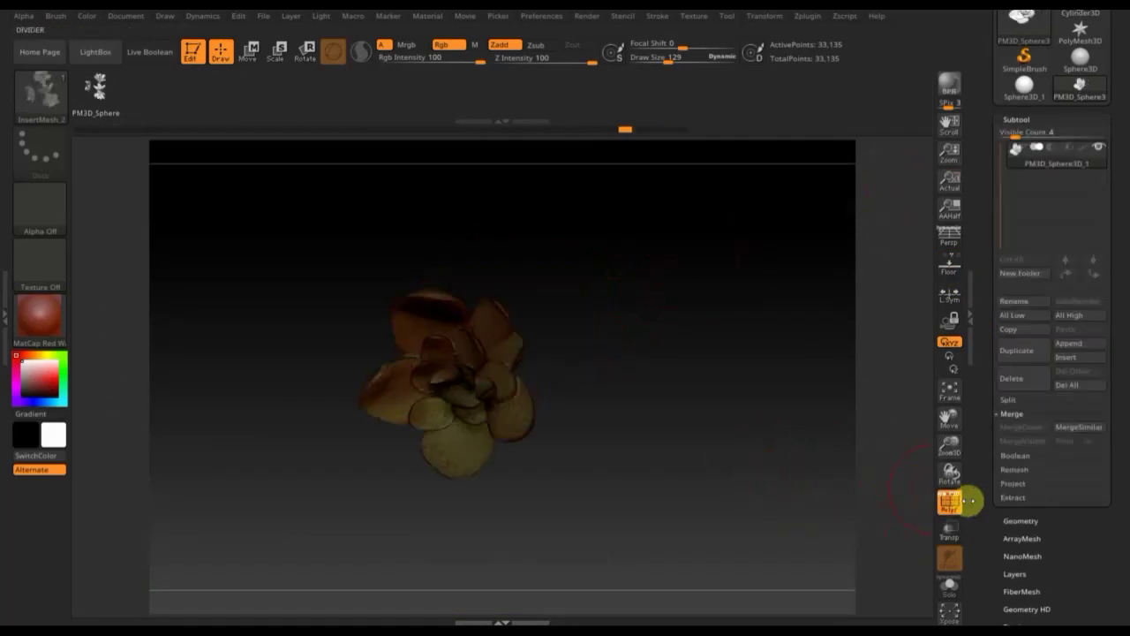
left_click(950, 505)
Step: Save the flower as the OBJ file PM3D_Sphere3D_1 on the Desktop
left_click_drag(1120, 167, 1123, 293)
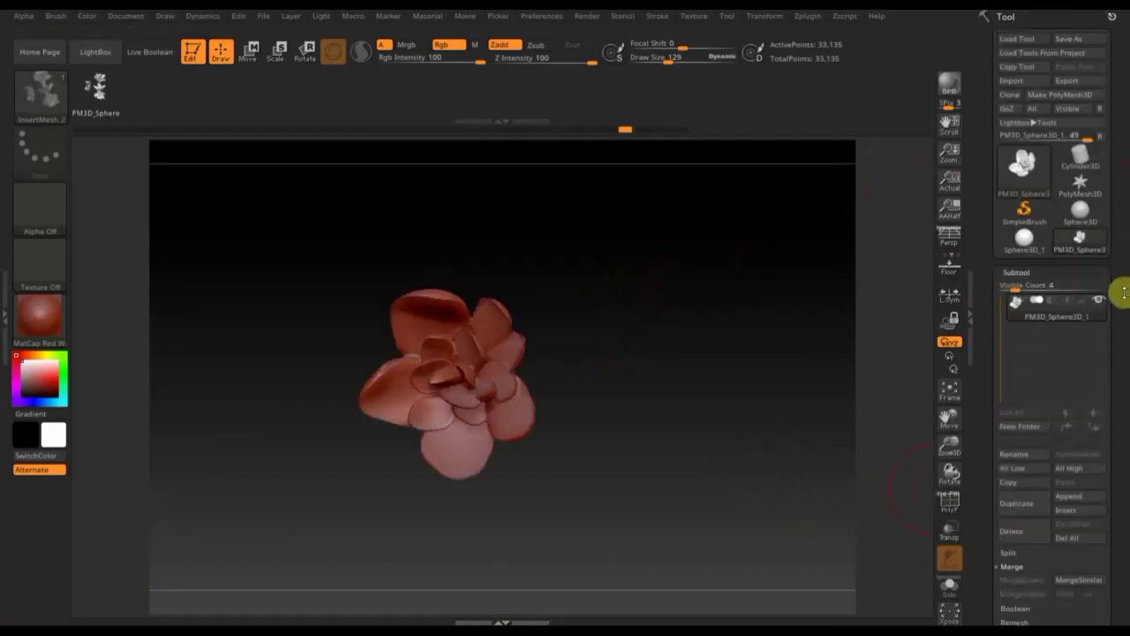
left_click(1067, 82)
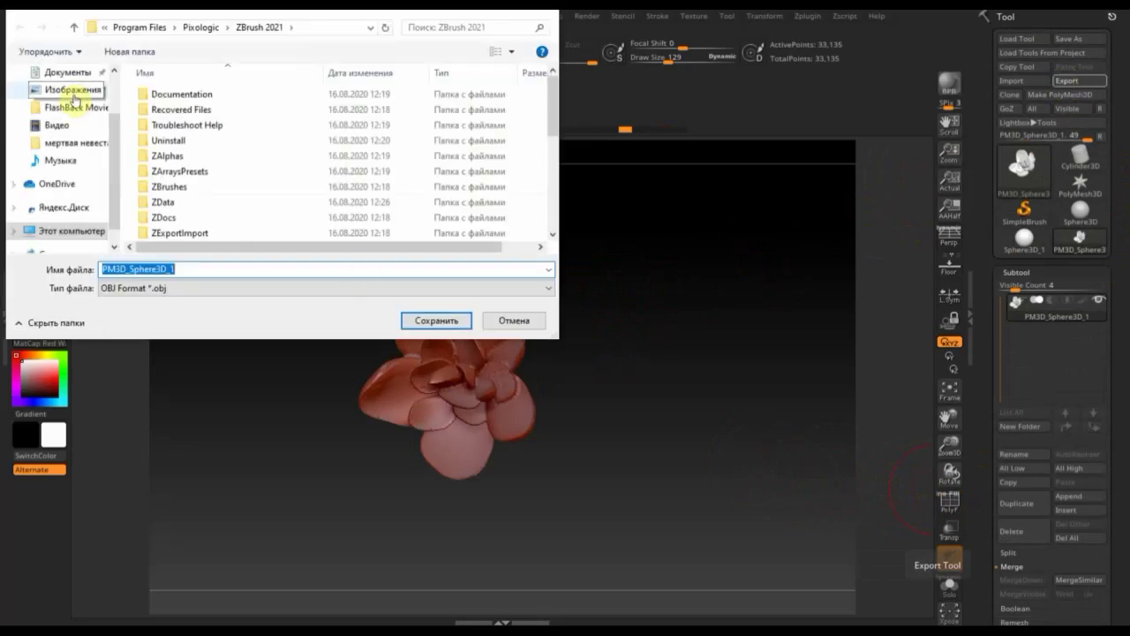
scroll(71, 86, "up", 1)
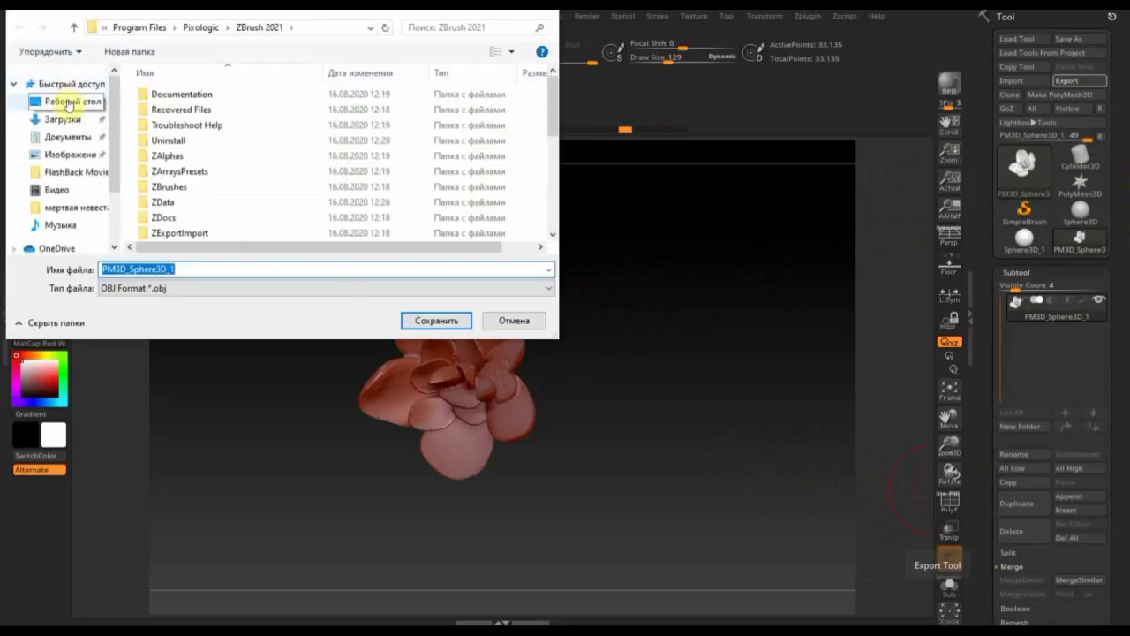
left_click(69, 101)
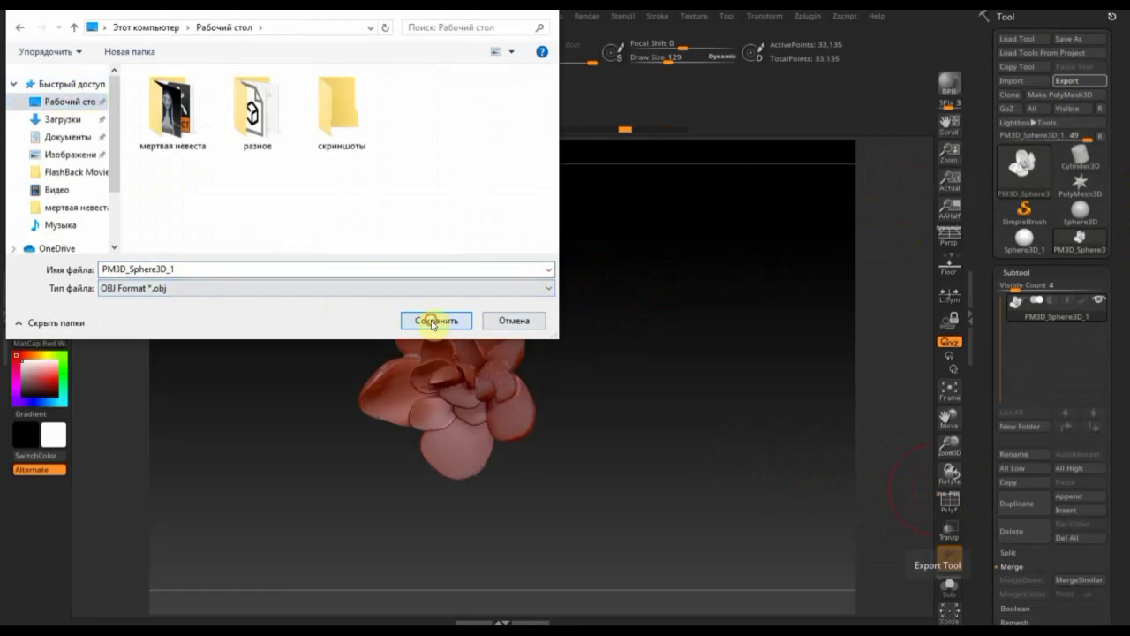
left_click(432, 322)
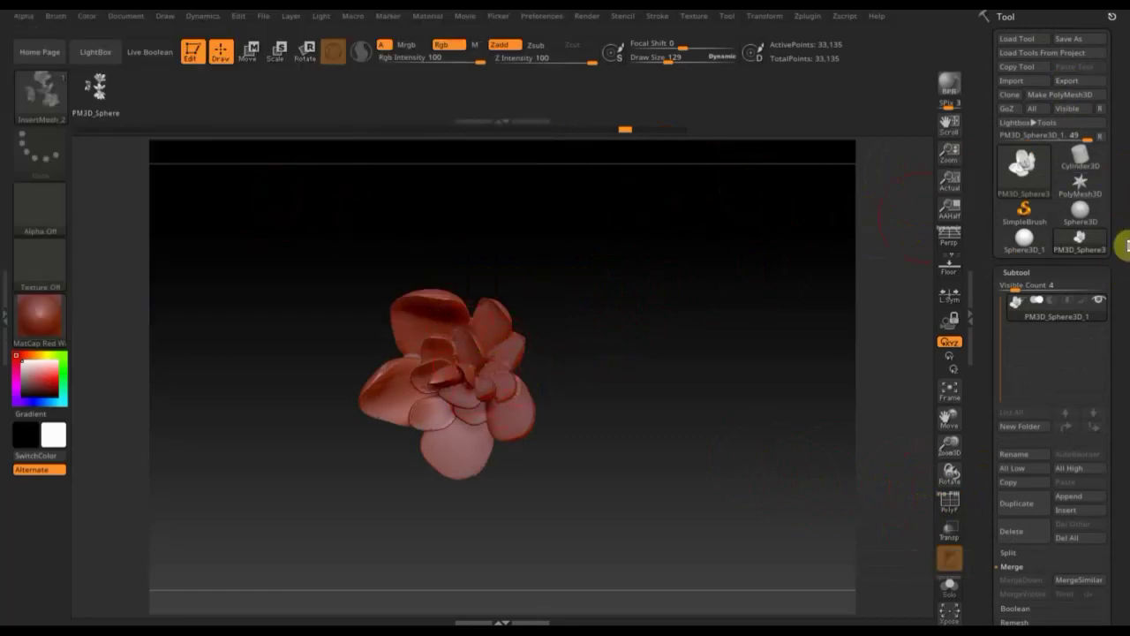
left_click_drag(1120, 328, 1121, 304)
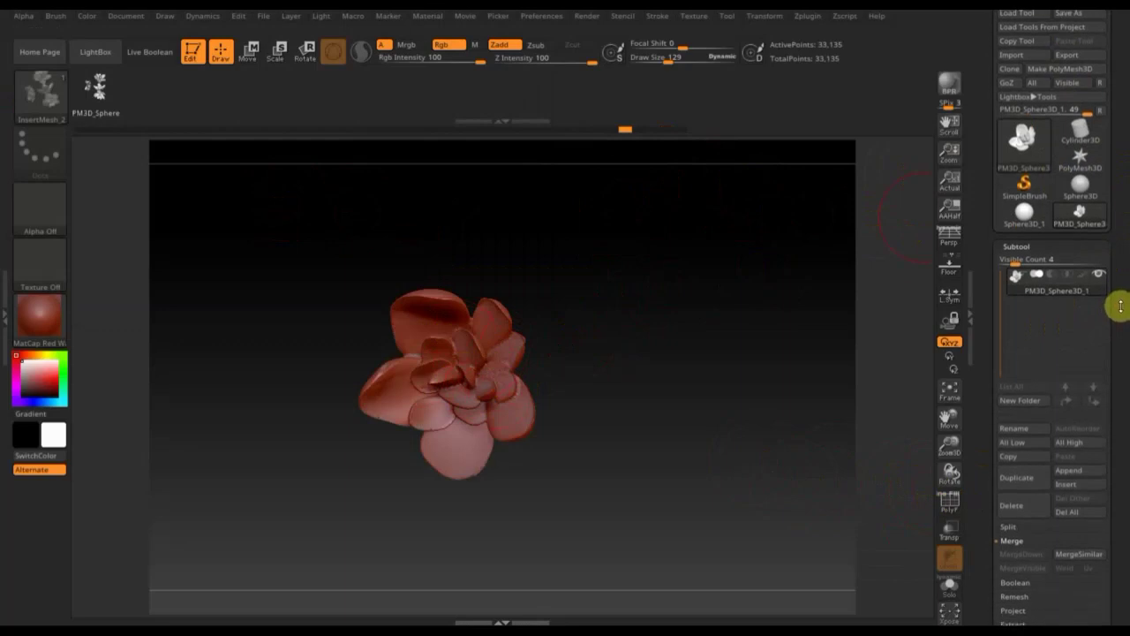
Step: Load QS_1345 from the мертвая невеста folder without saving the flower scene
left_click(263, 17)
left_click(305, 41)
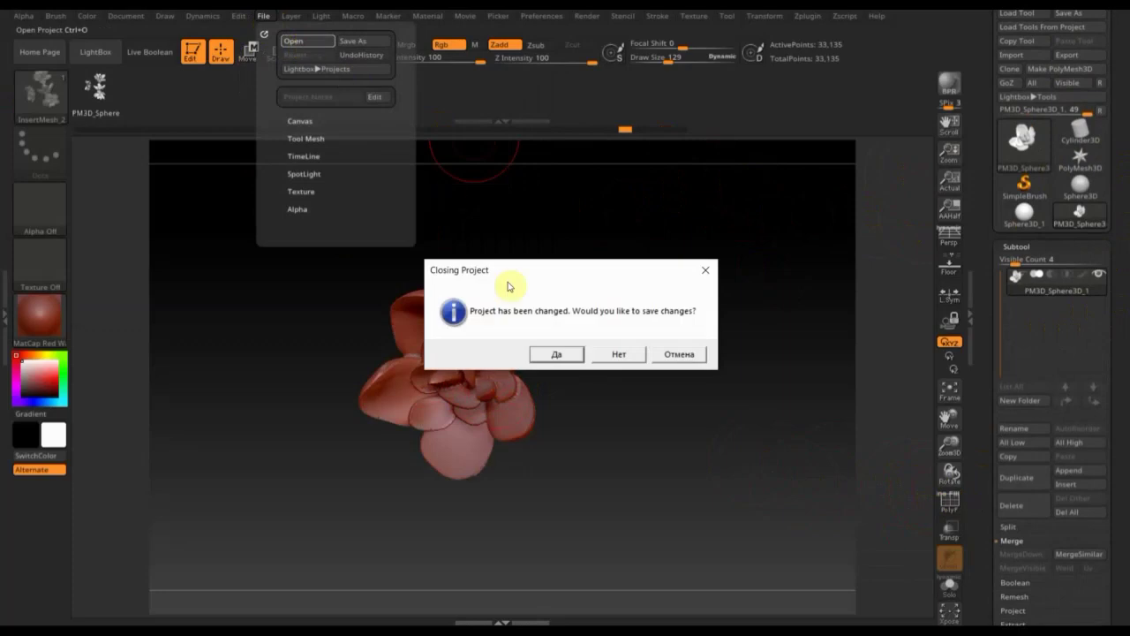
left_click(611, 352)
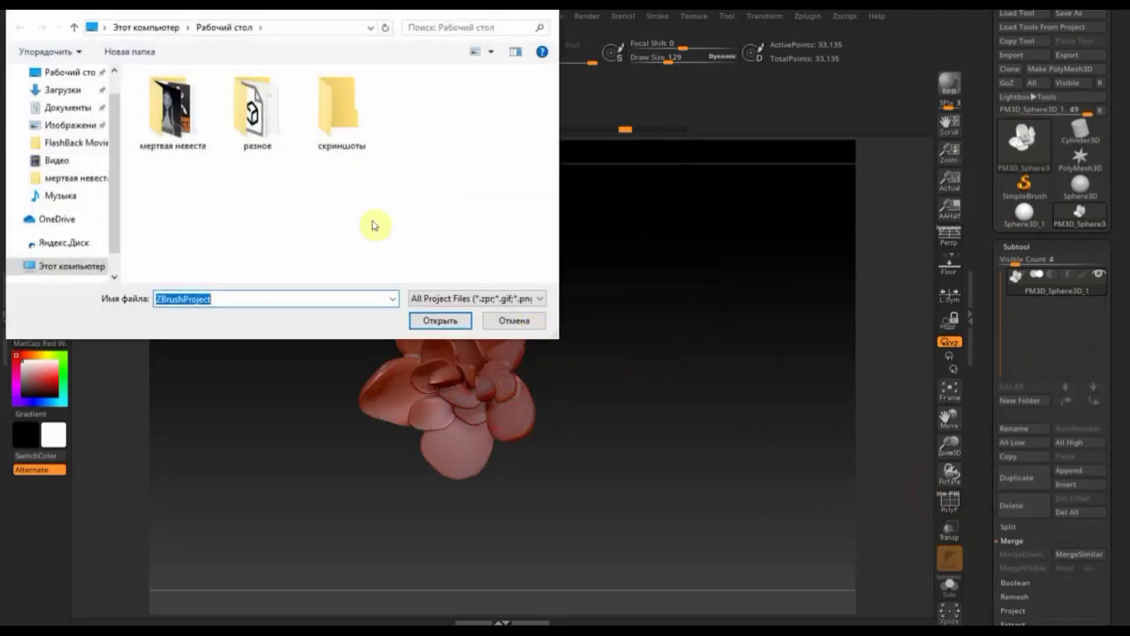
double_click(172, 110)
left_click(343, 130)
left_click(439, 318)
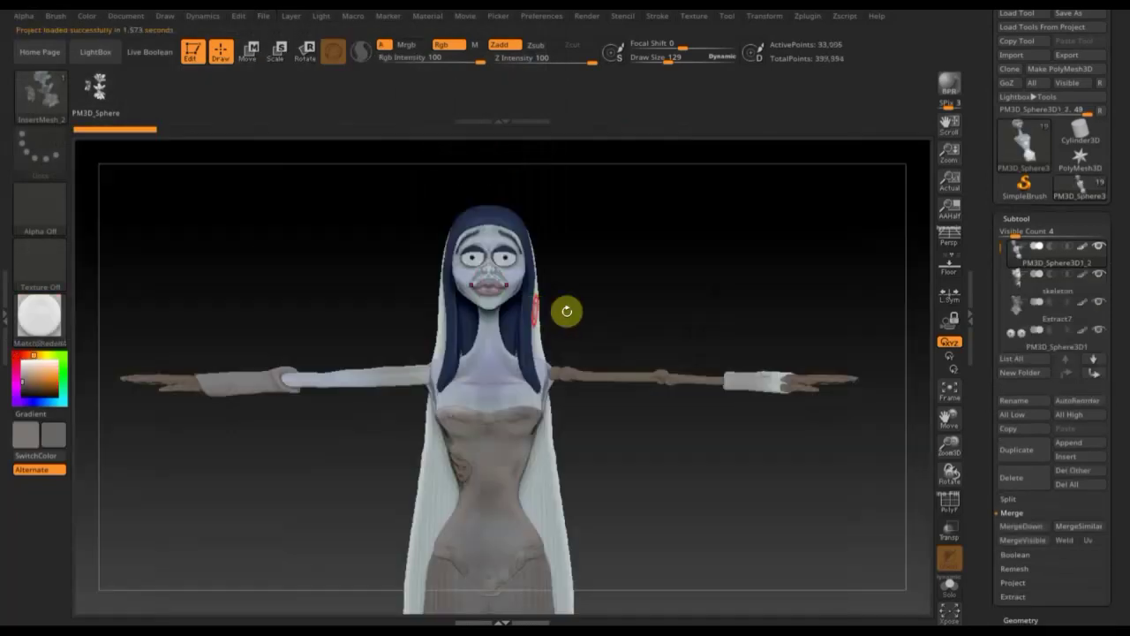
Step: Frame the bride's torso and dress on the canvas and bring up the brush library
left_click_drag(637, 435, 623, 283, "alt")
mouse_move(605, 398)
left_mouse_down("alt")
mouse_move(616, 330)
mouse_move(636, 404)
mouse_move(635, 325)
mouse_move(635, 339)
left_mouse_up("alt")
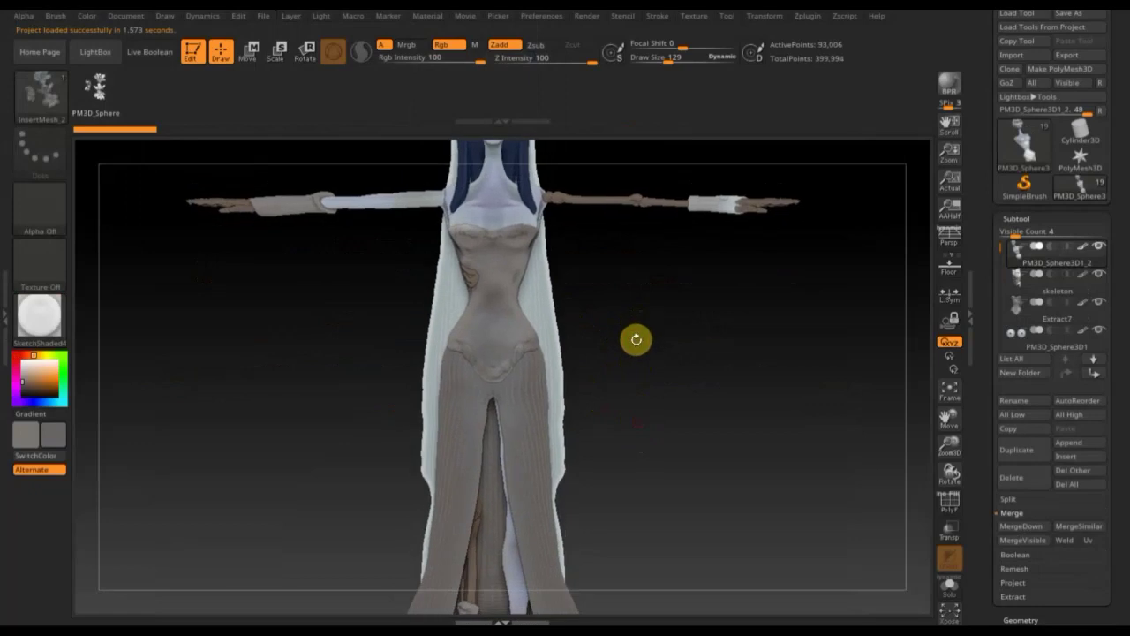
left_click(20, 108)
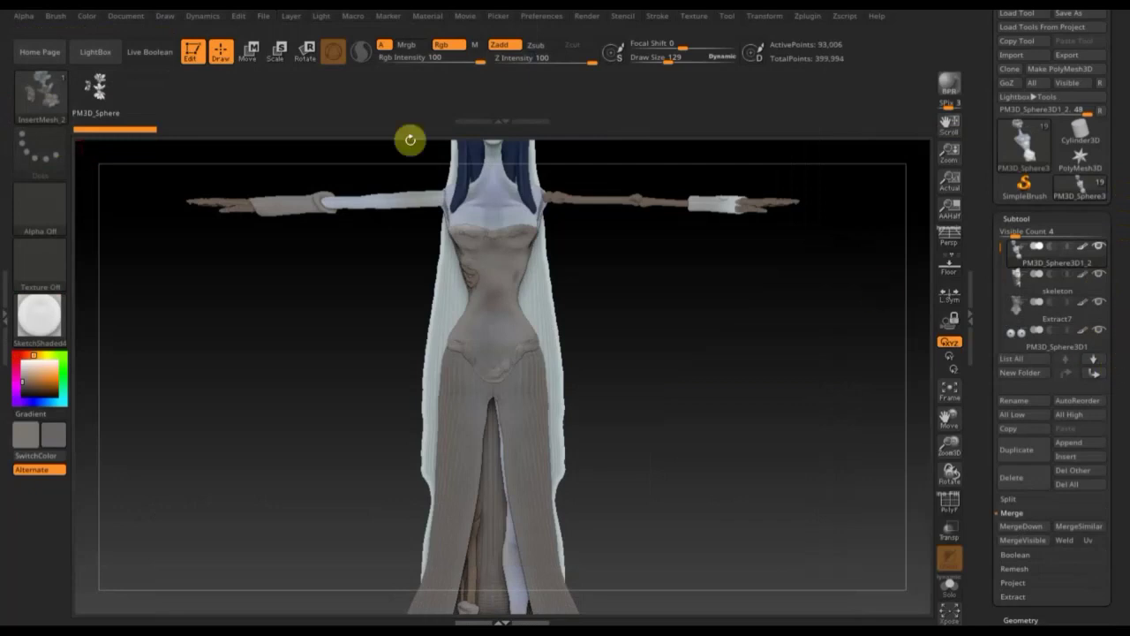
left_click(41, 97)
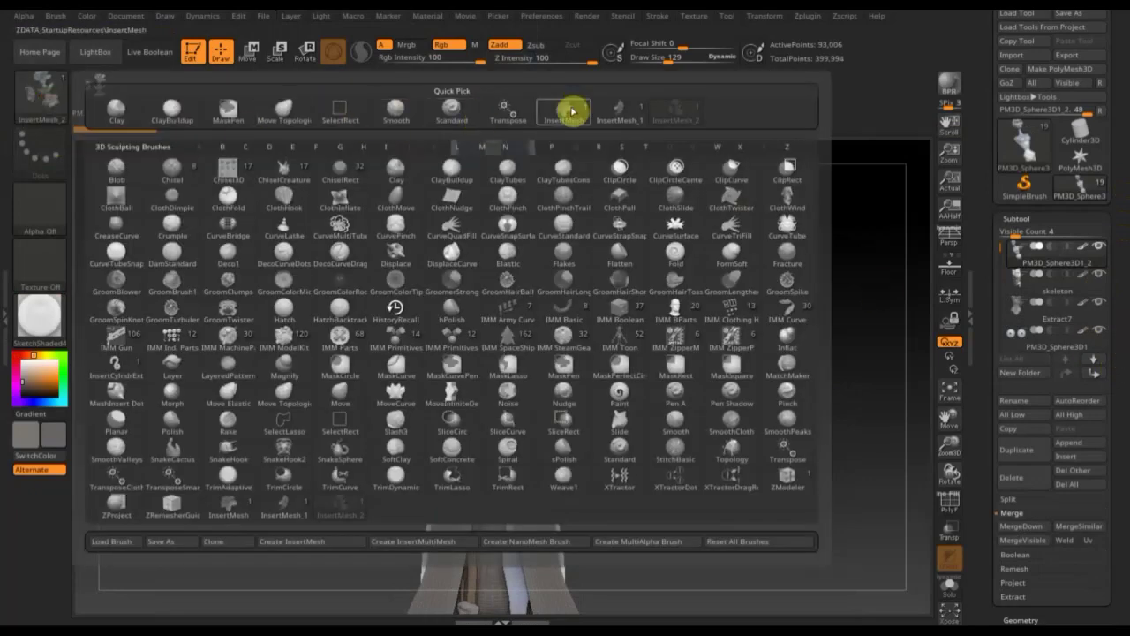
Step: Load the flower InsertMesh brush on the Extract7 subtool, test one flower on the chest, then undo it
left_click(572, 111)
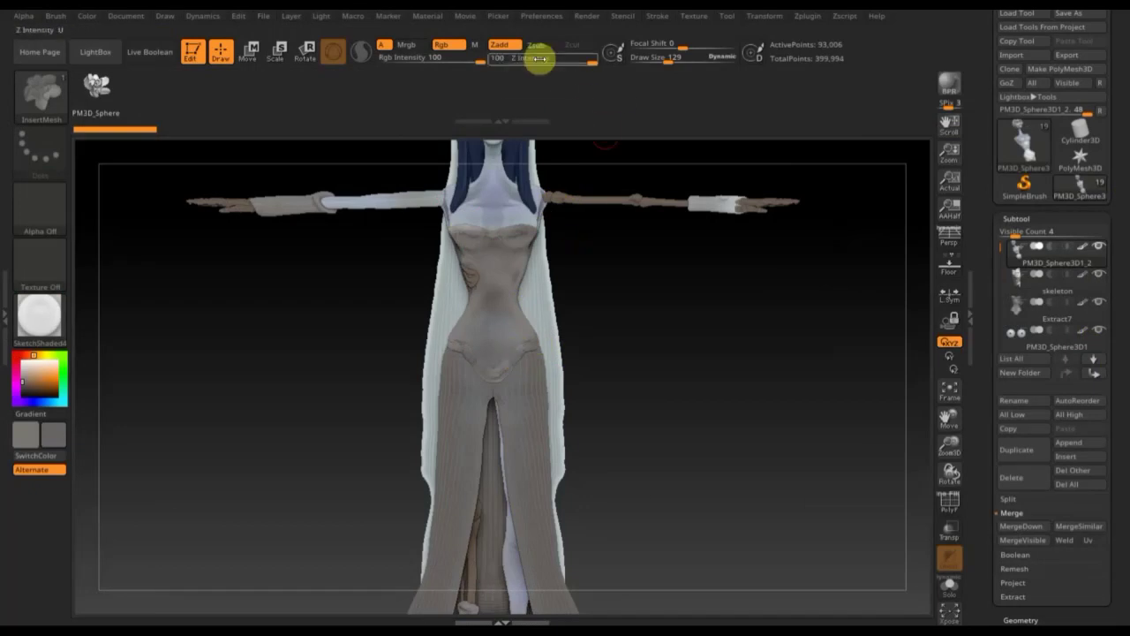
mouse_move(626, 252)
left_mouse_down()
mouse_move(647, 279)
mouse_move(647, 264)
left_mouse_up()
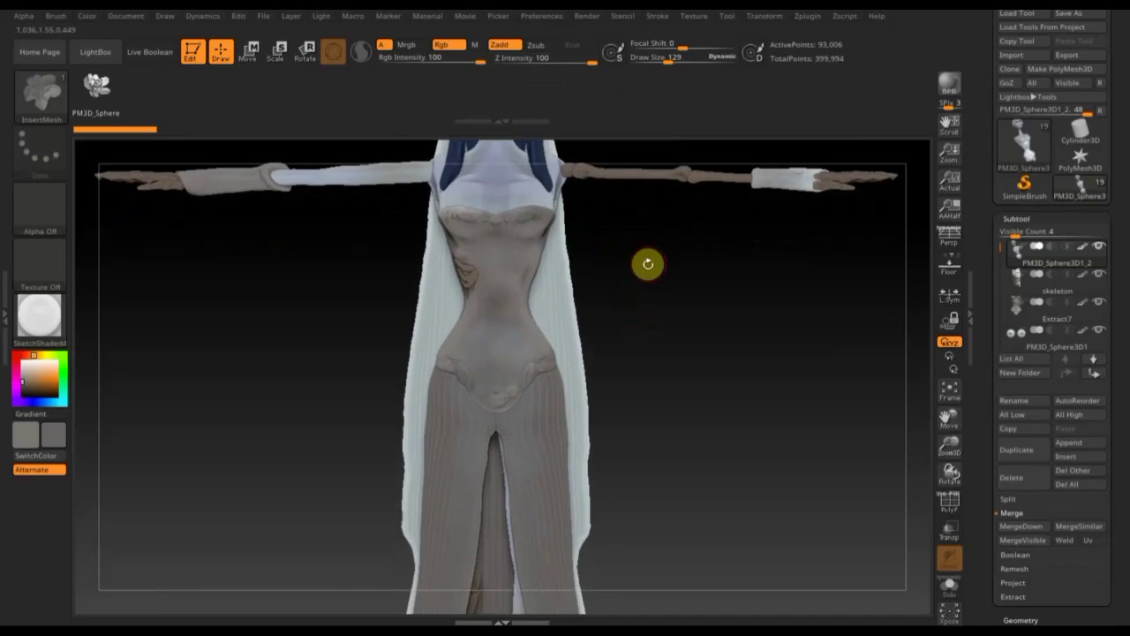
key("n")
left_click(515, 316)
mouse_move(494, 226)
left_mouse_down()
mouse_move(531, 211)
mouse_move(537, 221)
left_mouse_up()
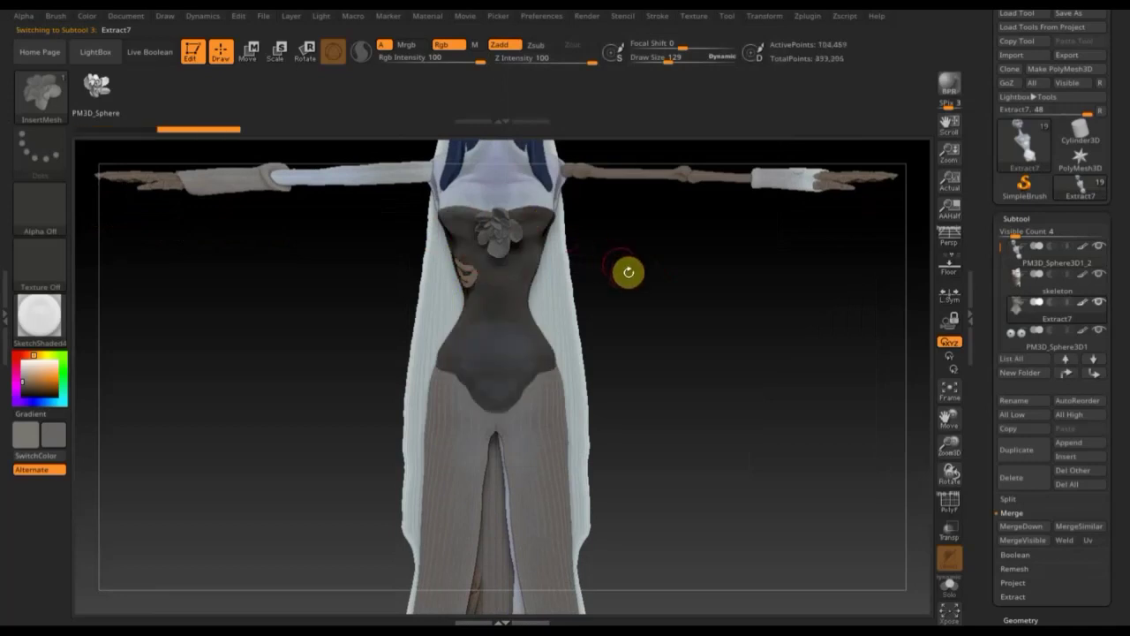
key("ctrl+z")
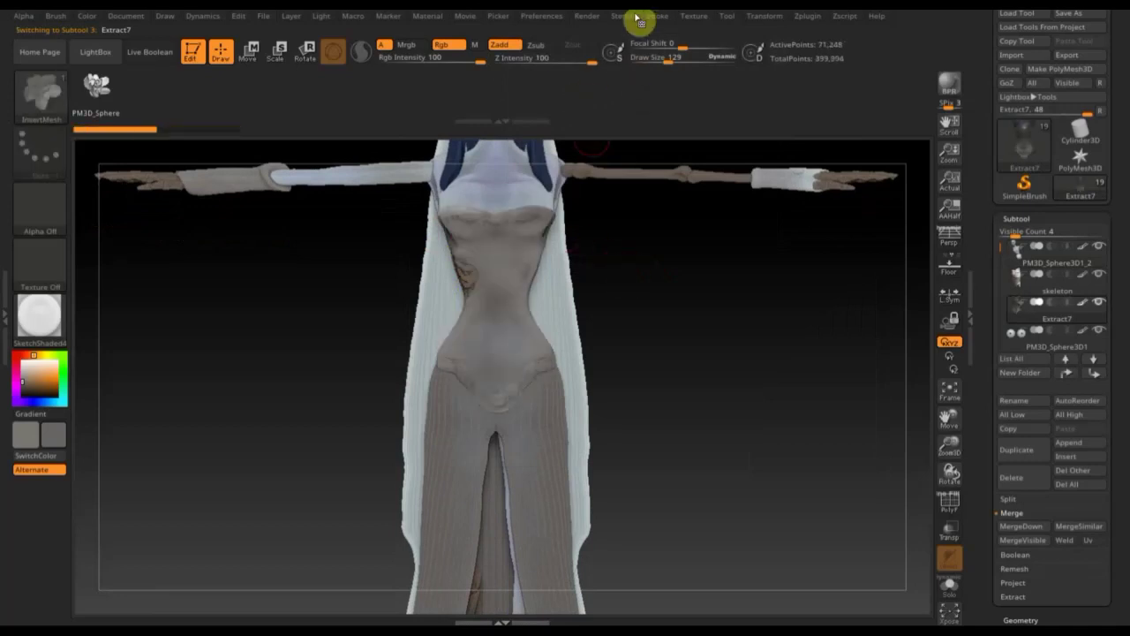
Step: Enable Curve Mode in the Stroke settings and test a chain along the waist, then undo it
left_click(664, 21)
left_click(694, 16)
left_click(658, 22)
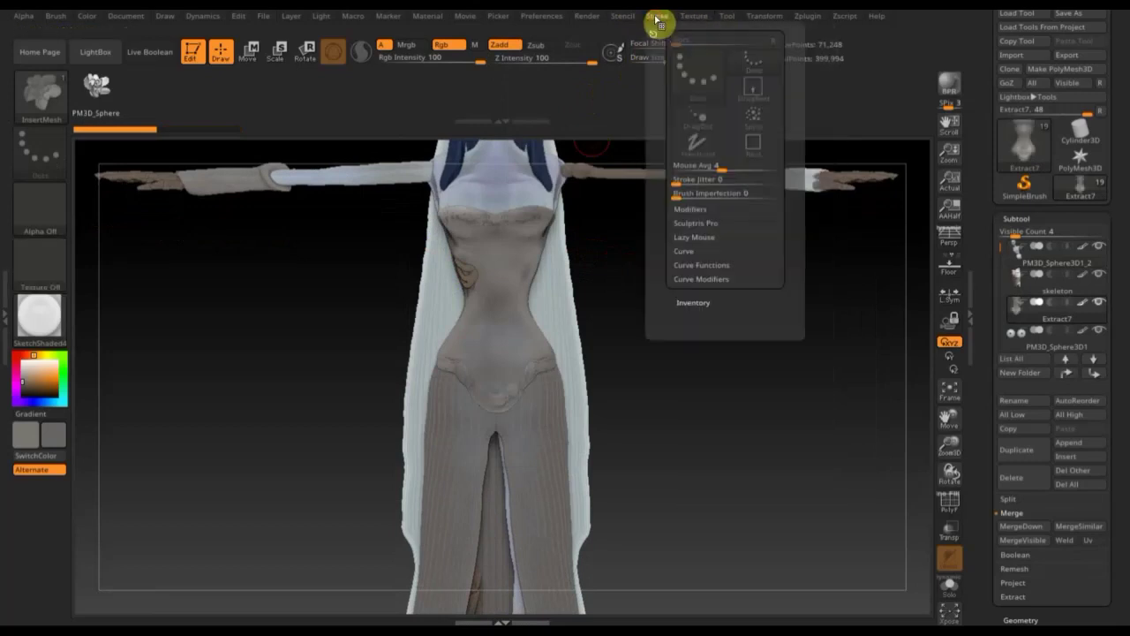
left_click(686, 254)
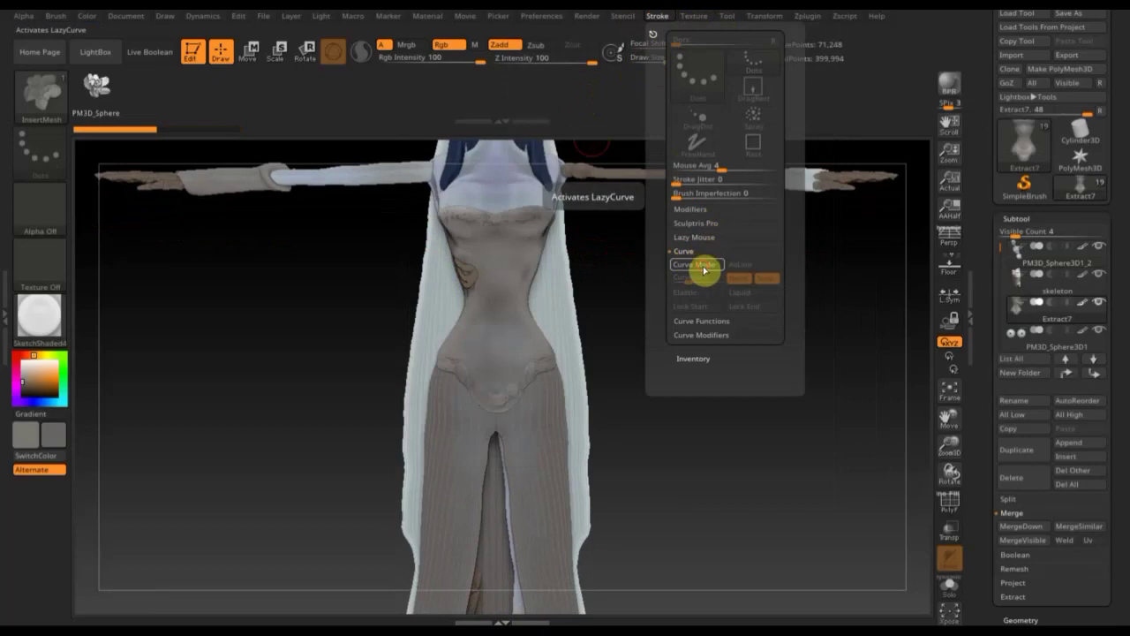
left_click(702, 265)
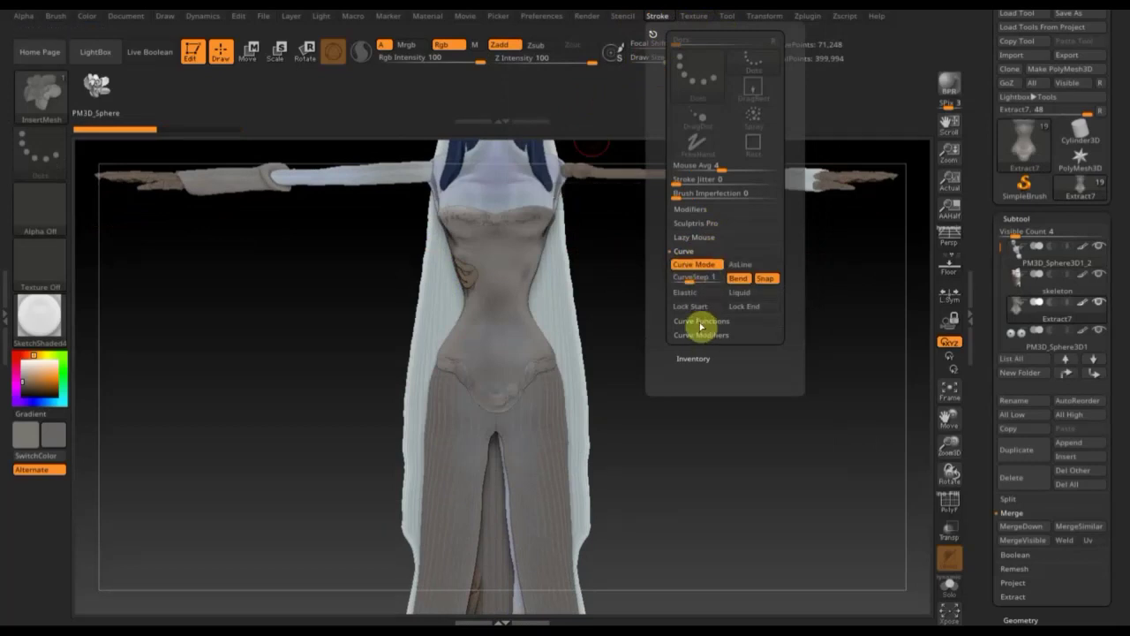
left_click_drag(540, 358, 429, 366)
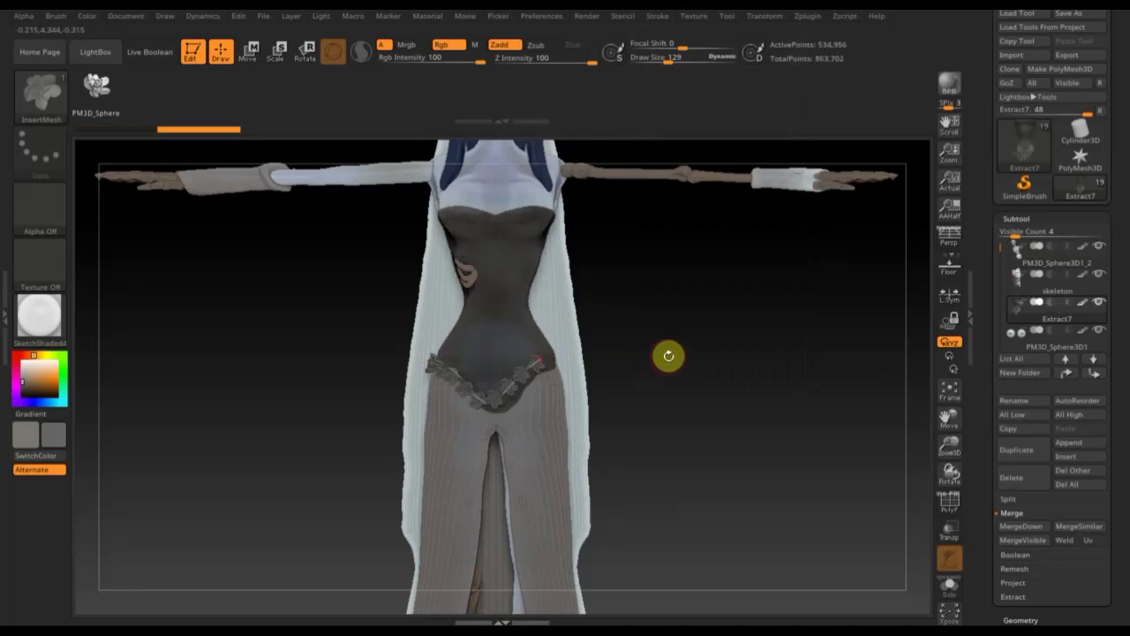
key("ctrl+z")
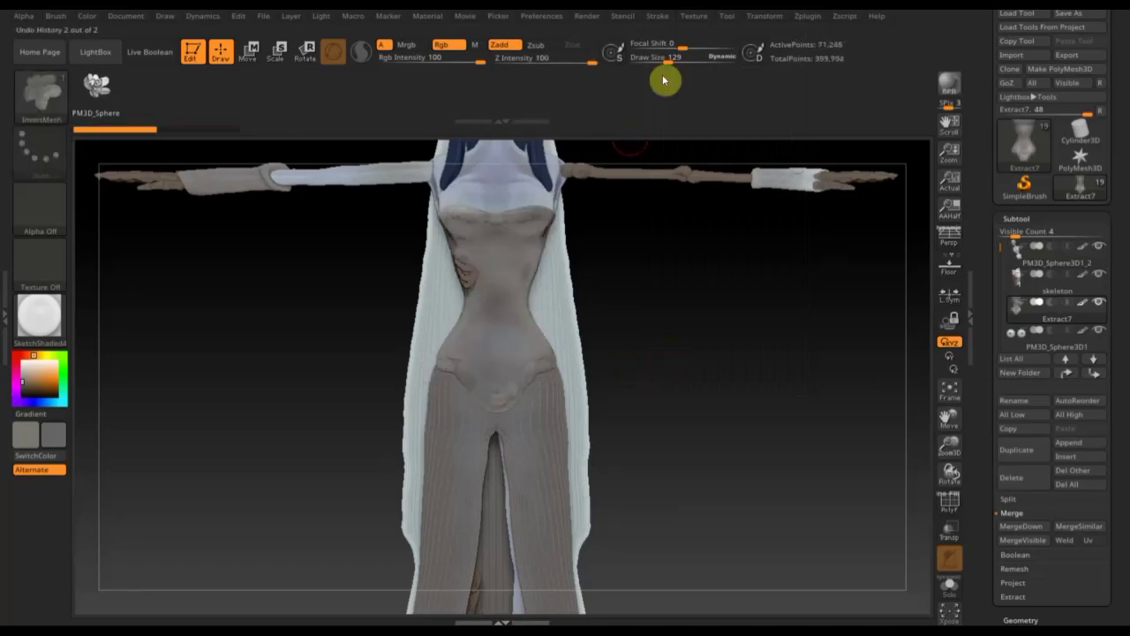
Step: Adjust CurveStep spacing and draw a vertical chain of flowers down the bodice centre
left_click(660, 17)
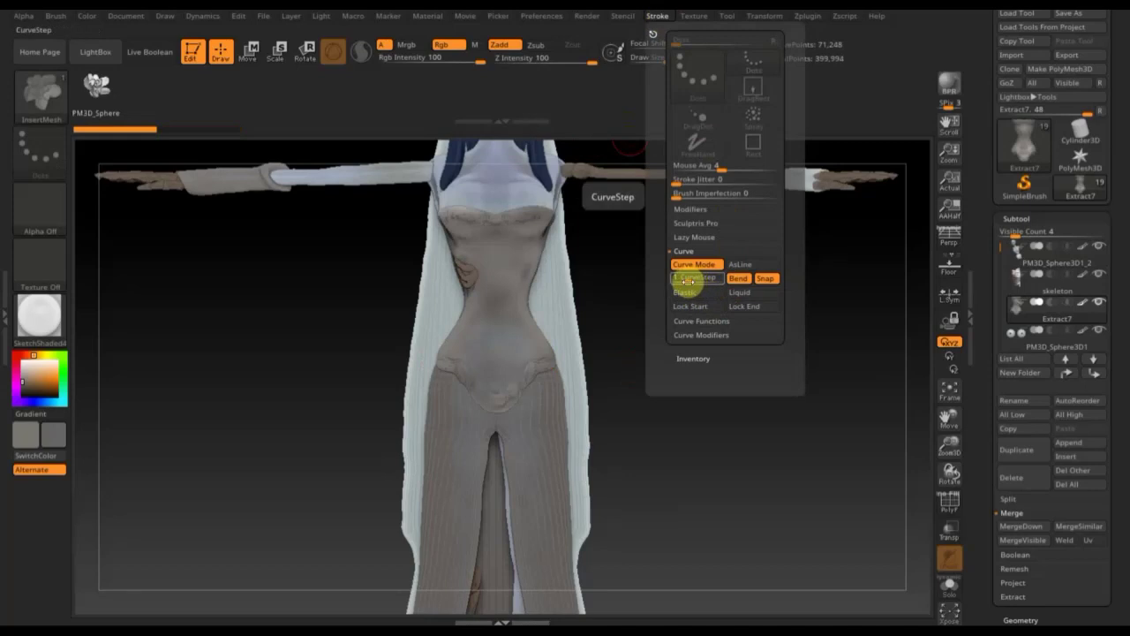
left_click_drag(687, 279, 689, 279)
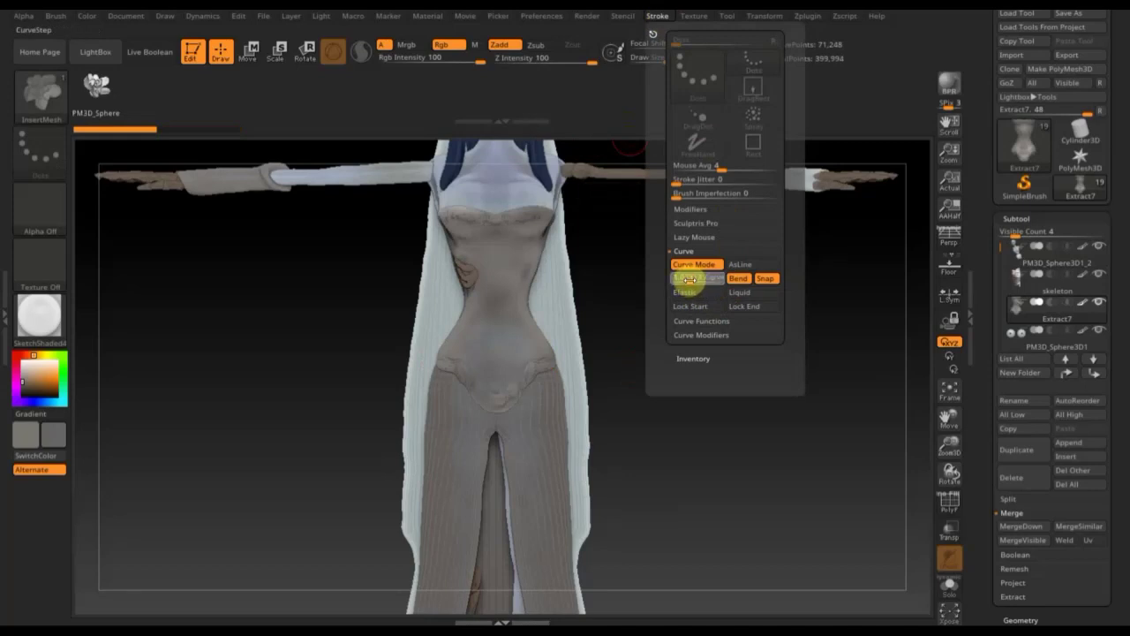
left_click_drag(508, 238, 487, 357)
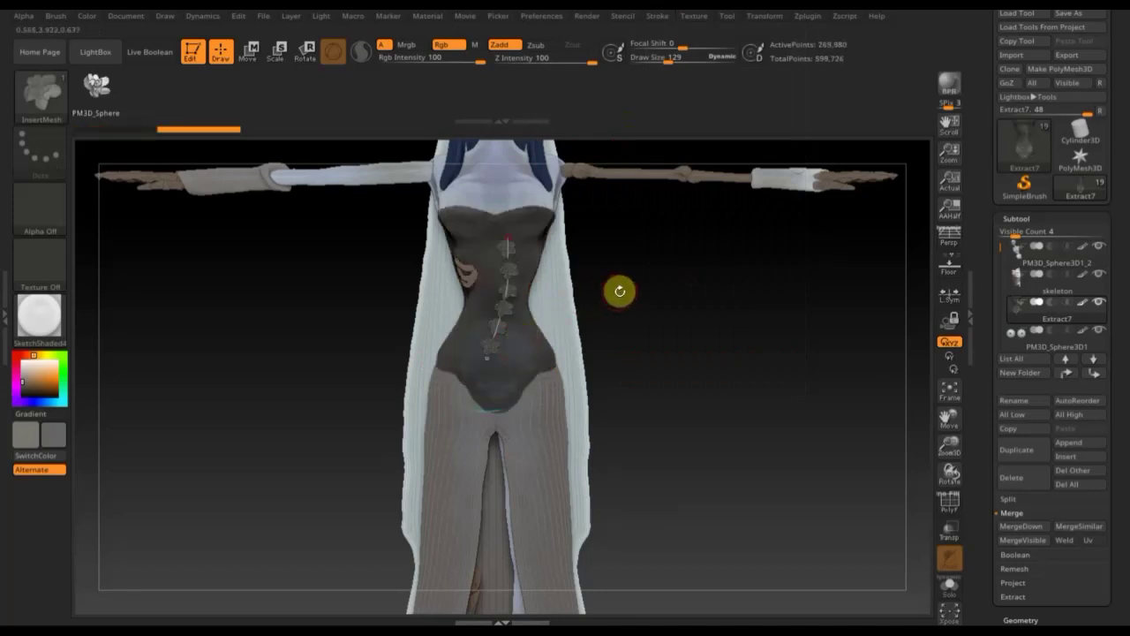
Step: Replace the centre row with a flower chain along the corset's lower edge and Solo Extract7
key("ctrl+z")
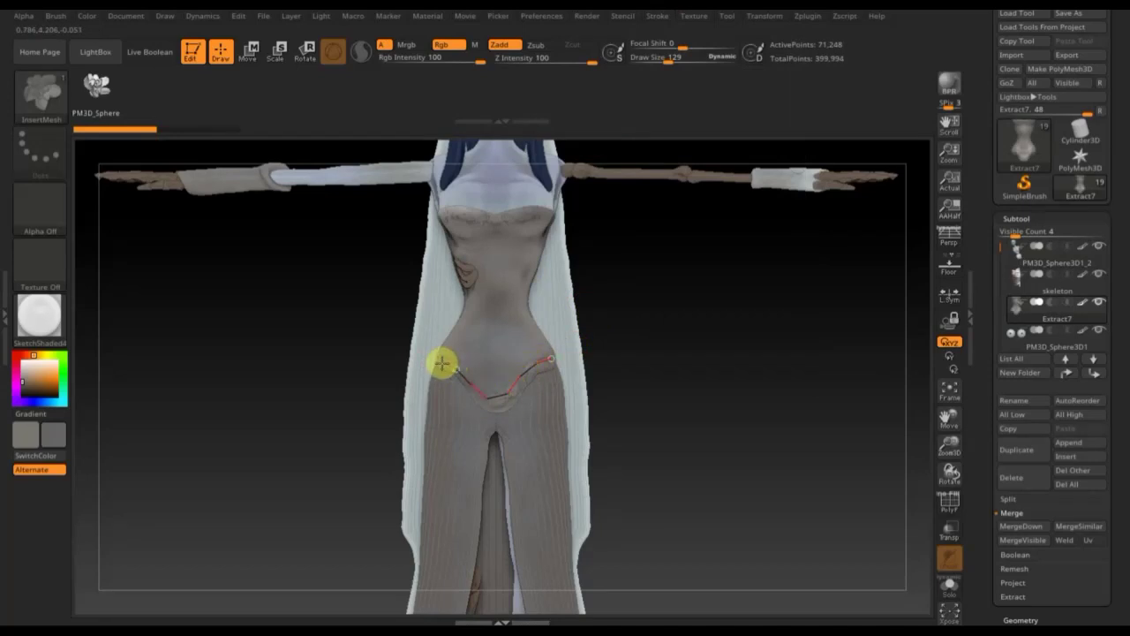
left_click_drag(439, 362, 439, 362)
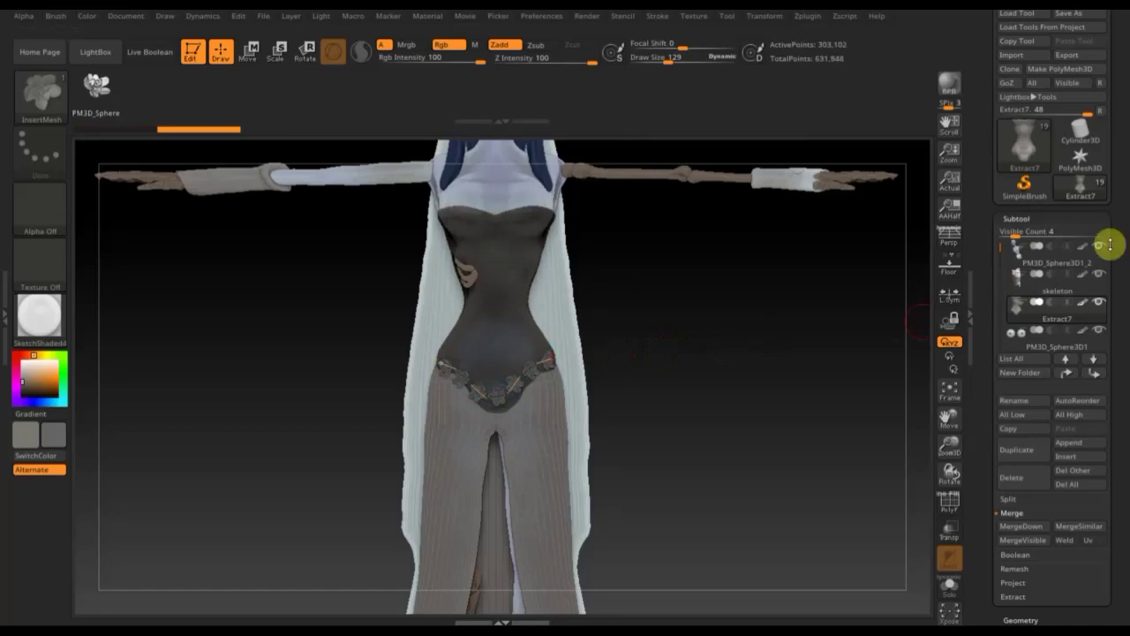
left_click(1097, 303, "shift")
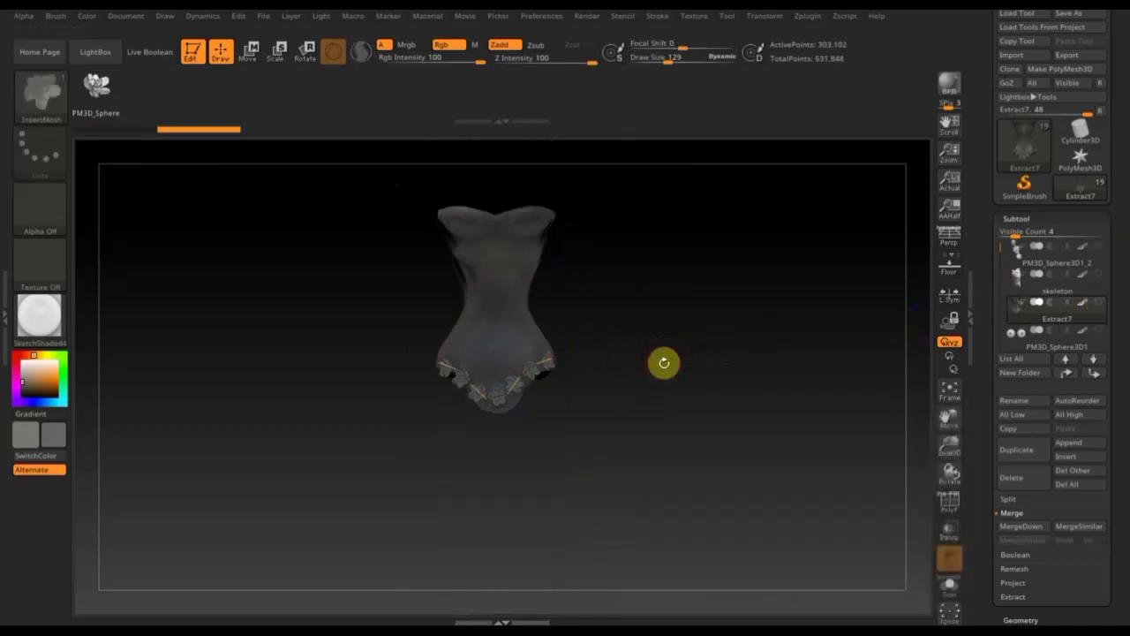
Step: Shrink the brush and refit the flower curve along the corset's bottom edge
mouse_move(699, 359)
left_mouse_down()
mouse_move(737, 365)
mouse_move(719, 353)
mouse_move(764, 502)
left_mouse_up()
key("bracketleft")
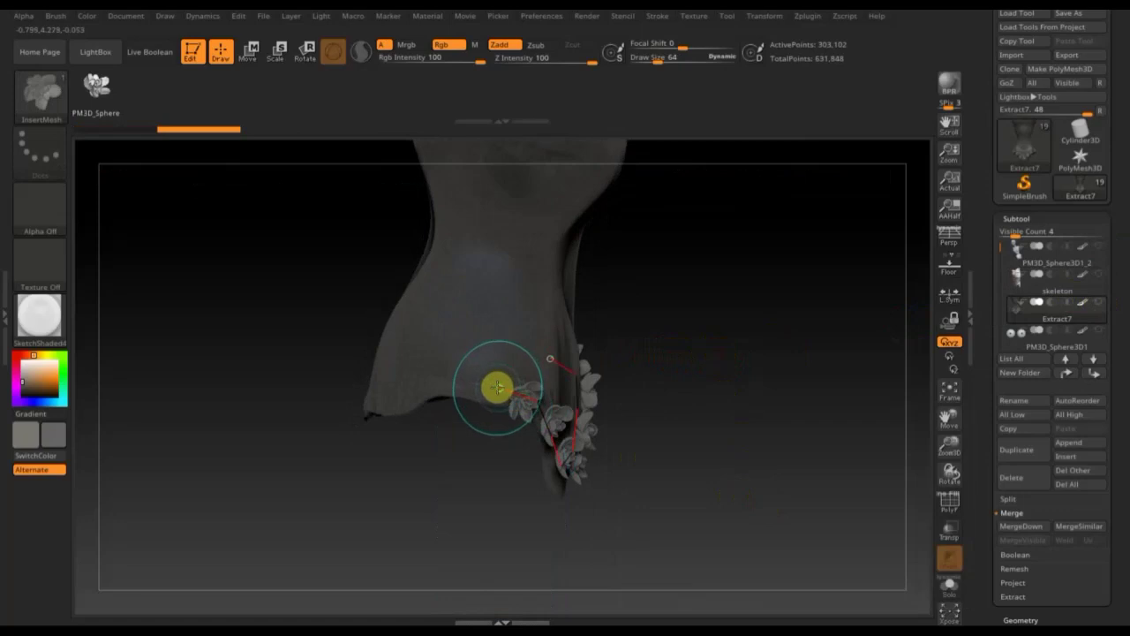
left_click_drag(497, 388, 475, 381)
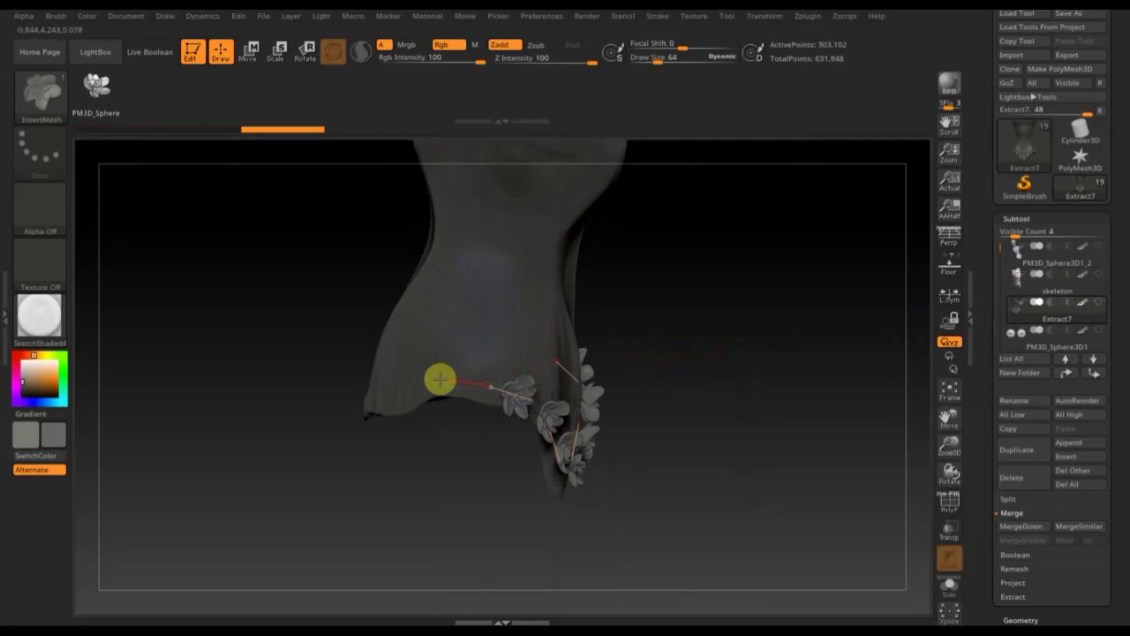
mouse_move(368, 405)
left_mouse_down()
mouse_move(411, 441)
mouse_move(481, 455)
mouse_move(374, 411)
left_mouse_up()
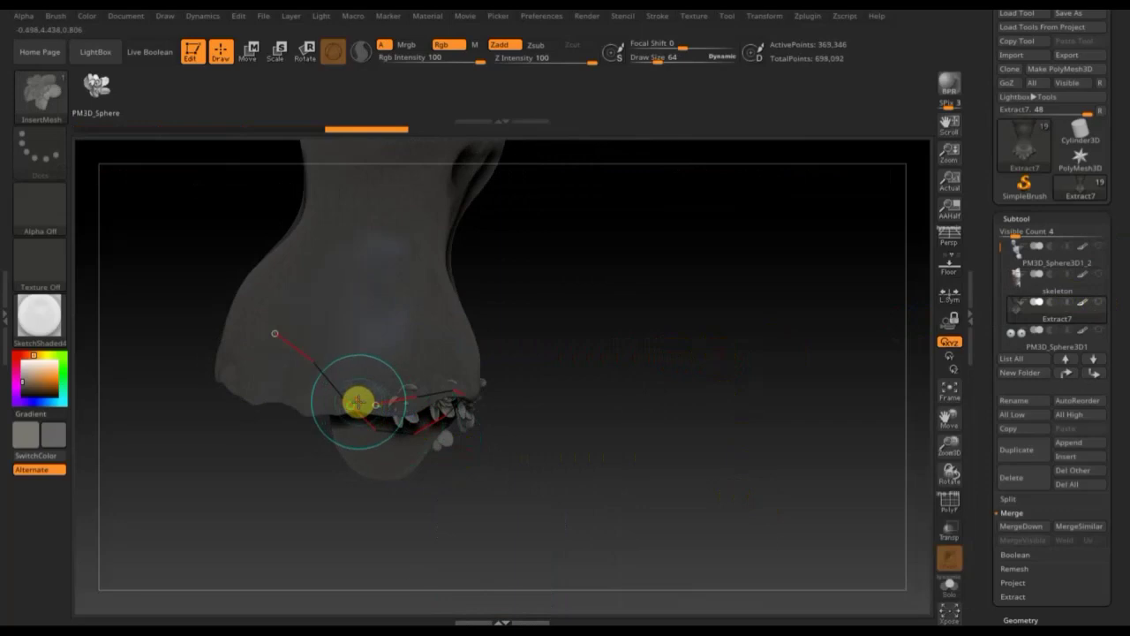
left_click_drag(580, 398, 575, 423)
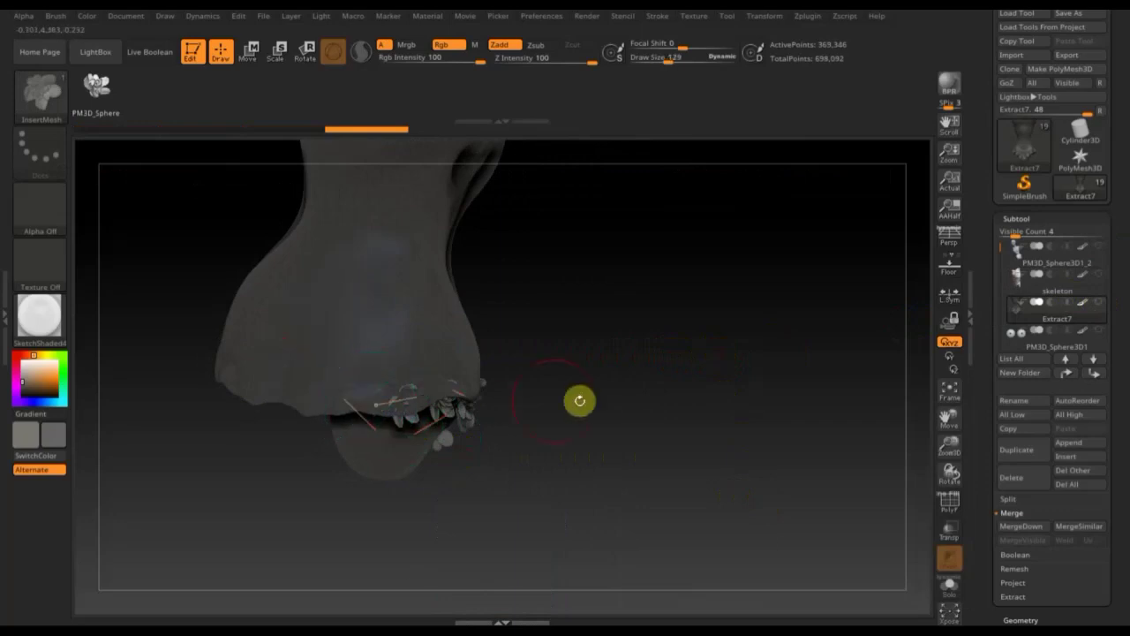
key("ctrl+z")
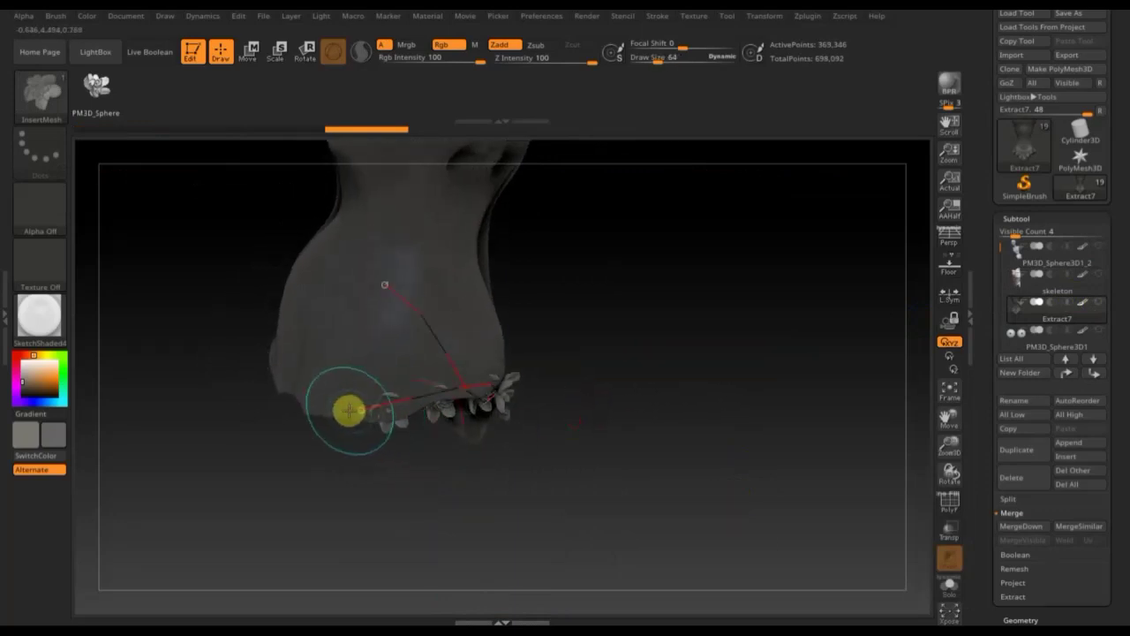
left_click_drag(344, 407, 329, 402)
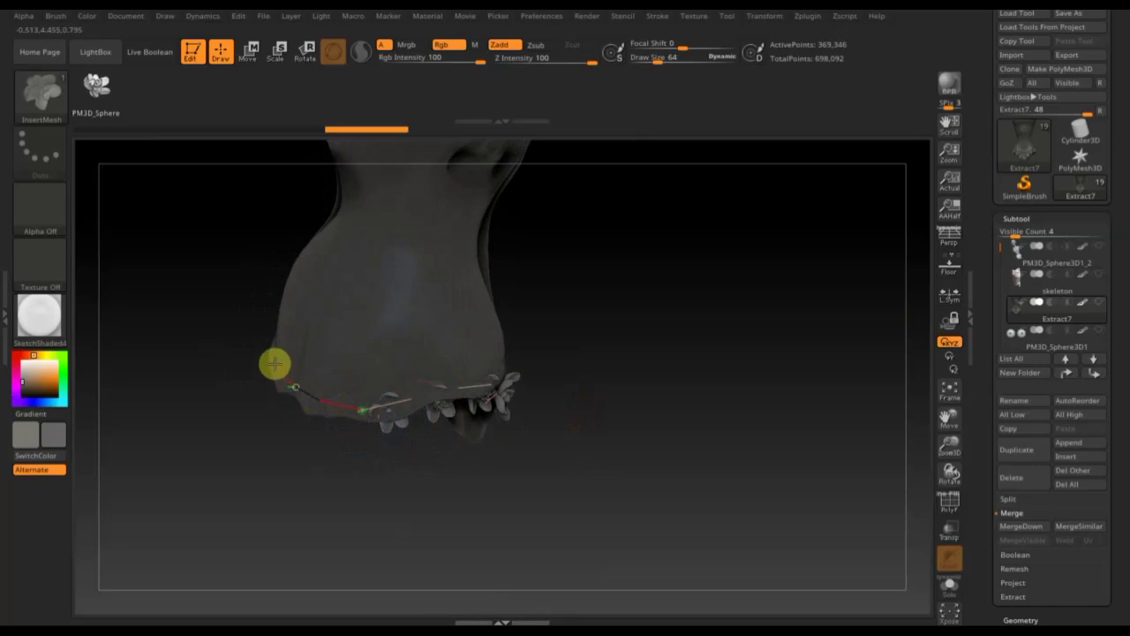
Step: Re-insert the flowers larger and pull the chain's middle down into a front V-shaped sag
mouse_move(624, 356)
left_mouse_down()
mouse_move(680, 278)
mouse_move(697, 315)
mouse_move(688, 338)
left_mouse_up()
left_click_drag(605, 351, 734, 295)
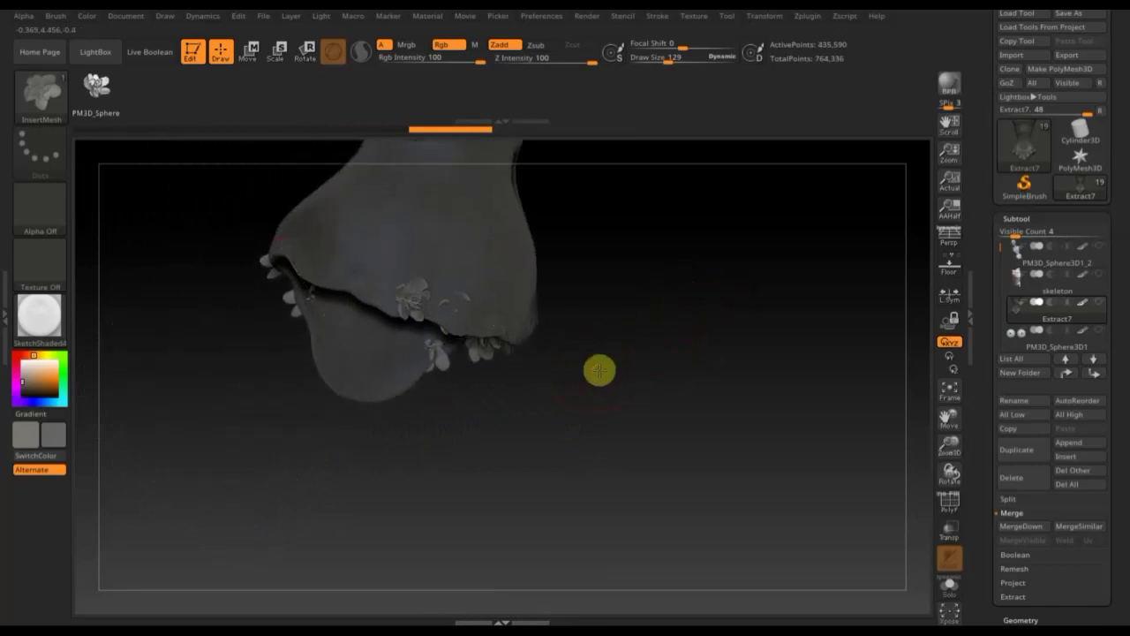
left_click_drag(597, 368, 574, 363)
left_click(492, 324)
mouse_move(586, 371)
left_mouse_down()
mouse_move(513, 368)
mouse_move(447, 348)
left_mouse_up()
left_click_drag(727, 413, 744, 427, "shift")
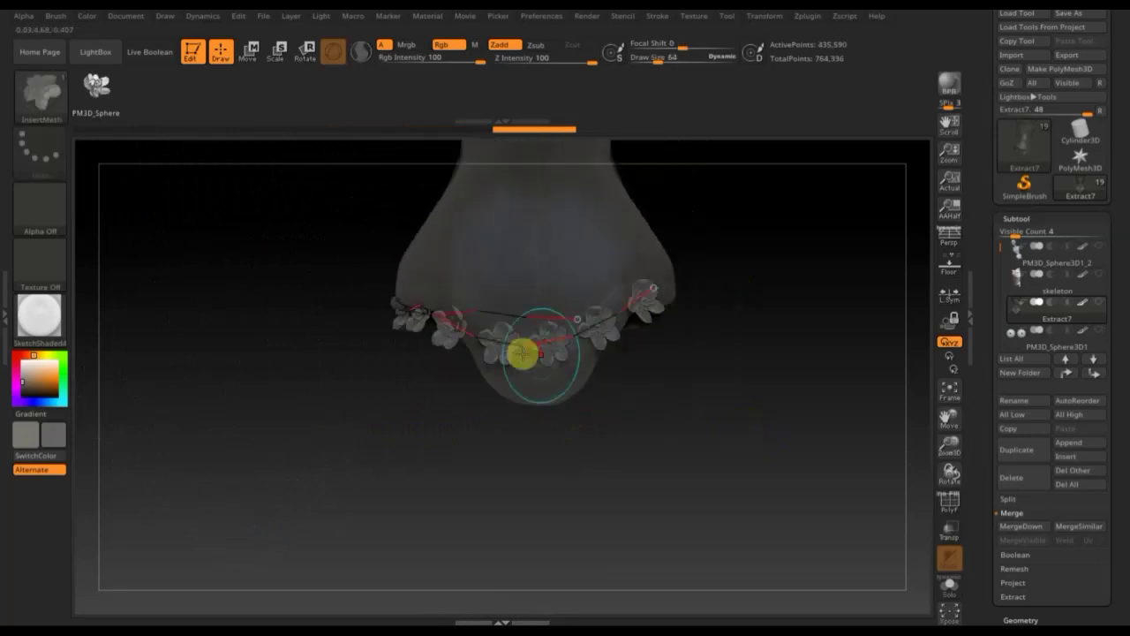
mouse_move(422, 308)
left_mouse_down()
mouse_move(415, 295)
mouse_move(525, 343)
left_mouse_up()
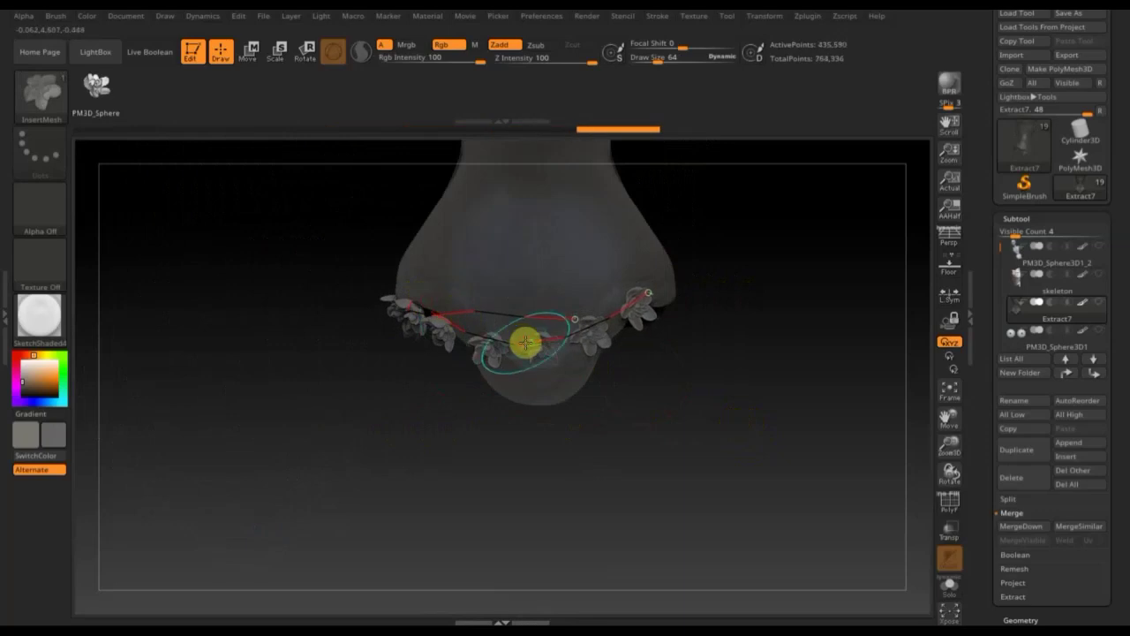
left_click_drag(530, 364, 539, 391)
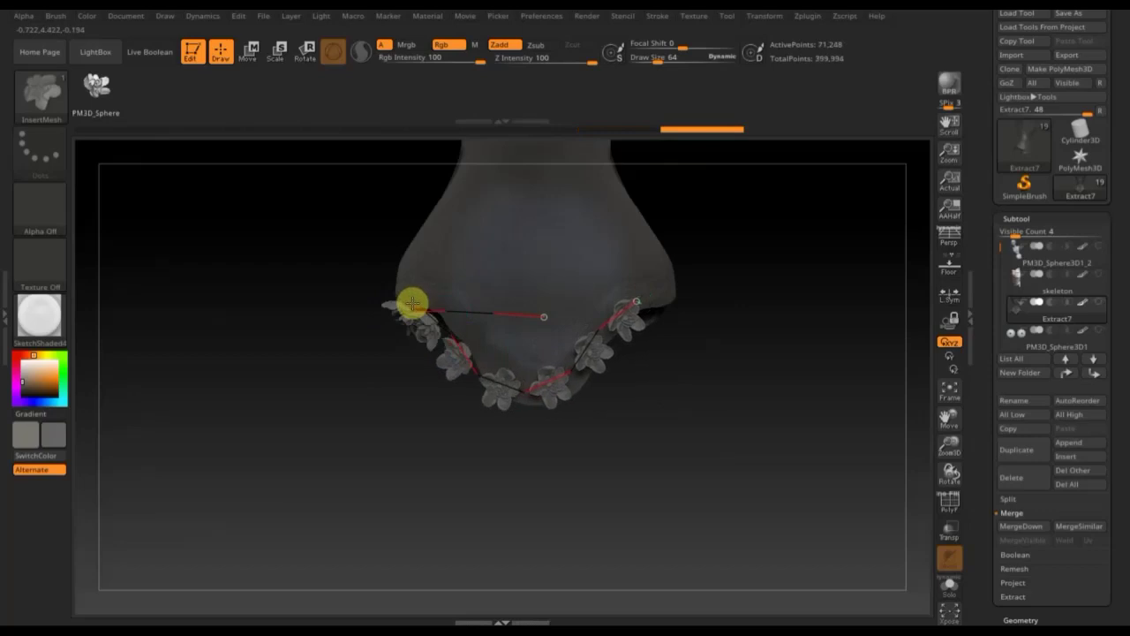
Step: Move the chain's left end up-left and raise its middle so flowers wrap the hem's side
mouse_move(668, 434)
left_mouse_down()
mouse_move(683, 444)
mouse_move(729, 424)
left_mouse_up()
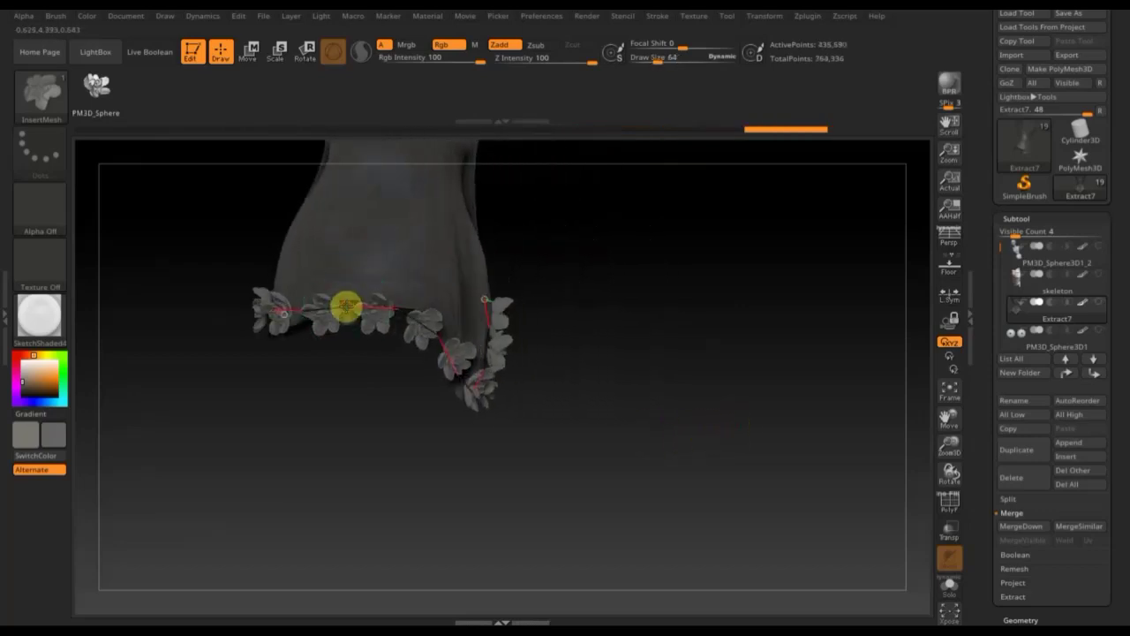
mouse_move(349, 282)
left_mouse_down()
mouse_move(358, 270)
mouse_move(340, 286)
left_mouse_up()
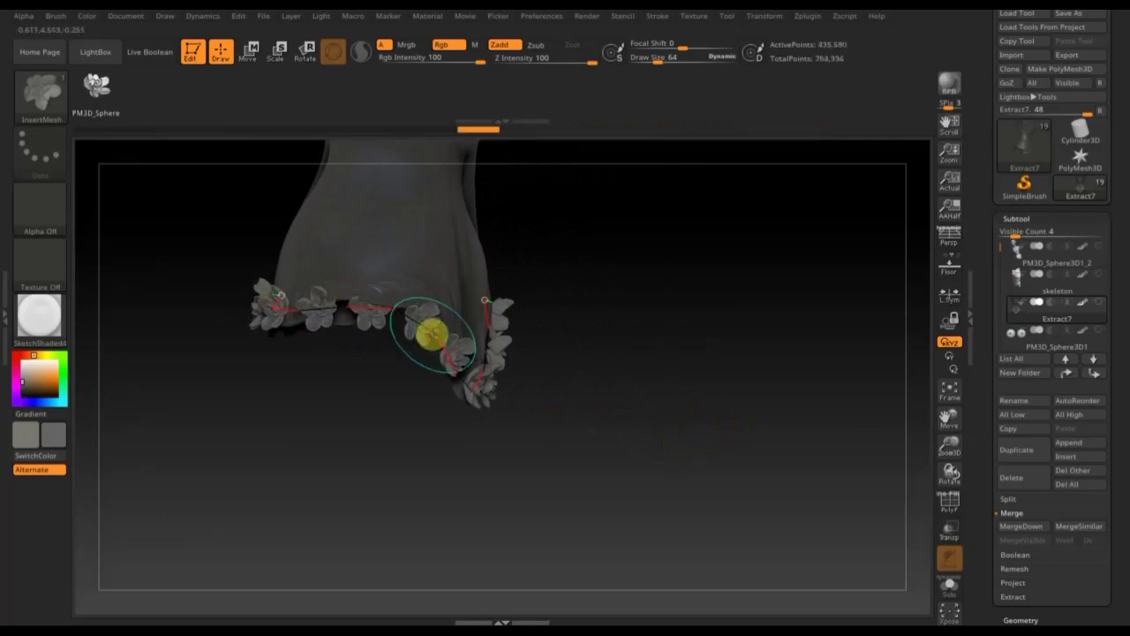
mouse_move(436, 330)
left_mouse_down()
mouse_move(436, 303)
mouse_move(550, 396)
mouse_move(542, 391)
mouse_move(709, 378)
mouse_move(713, 408)
mouse_move(648, 537)
mouse_move(677, 451)
mouse_move(677, 384)
mouse_move(671, 406)
mouse_move(588, 445)
mouse_move(639, 524)
mouse_move(646, 479)
mouse_move(628, 423)
left_mouse_up()
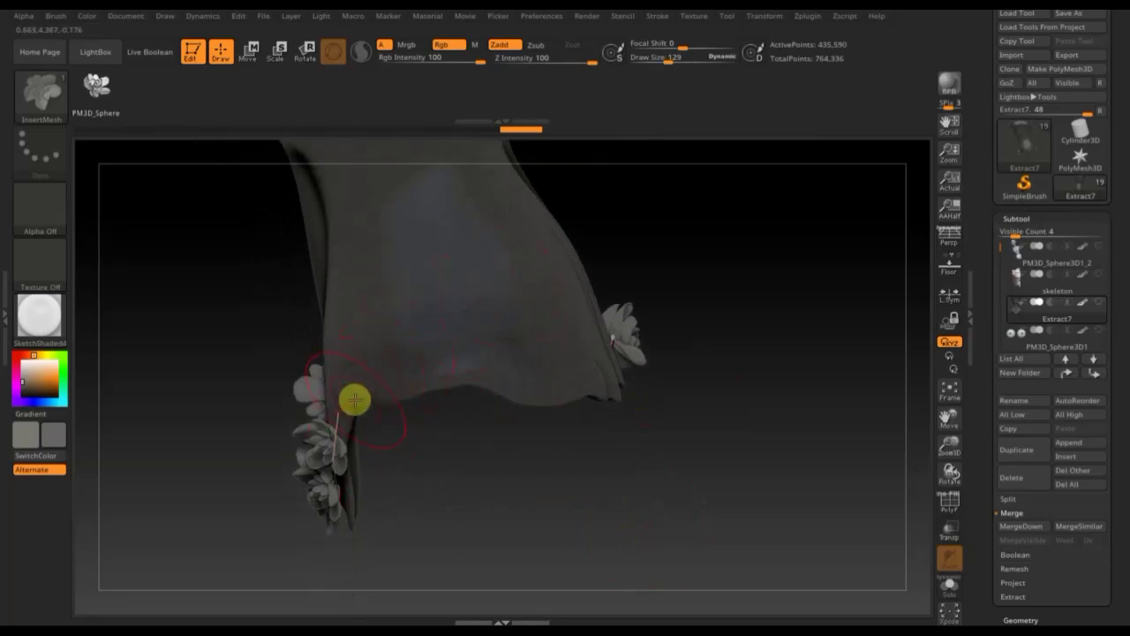
Step: Draw two more InsertMesh flower curves across the front of the corset hem
left_click_drag(429, 449, 520, 417)
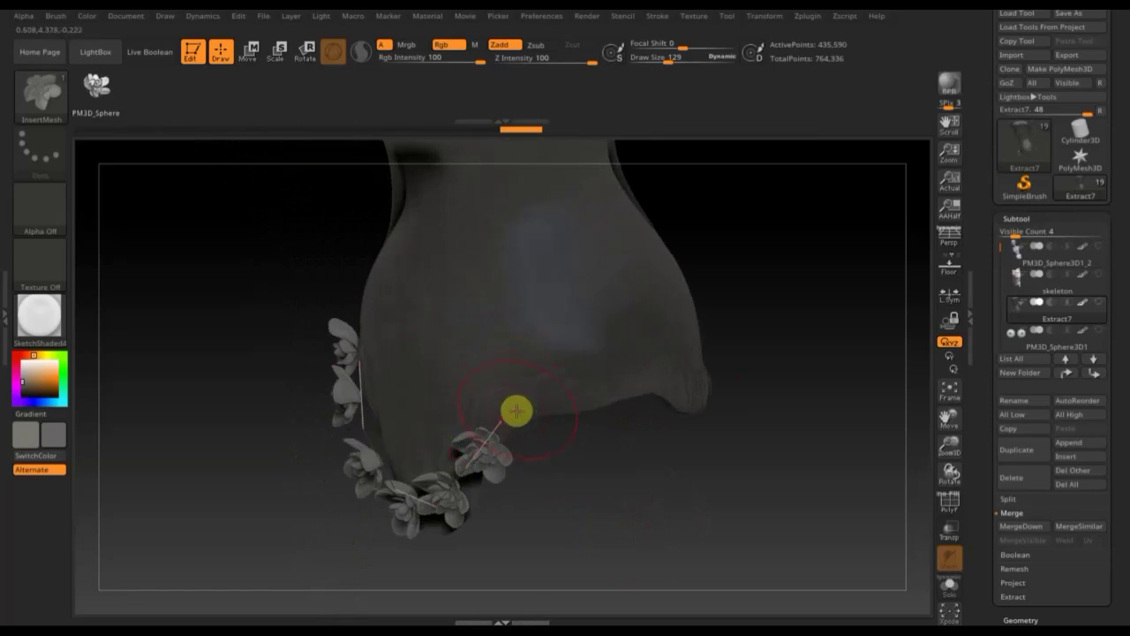
left_click_drag(535, 404, 671, 385)
mouse_move(749, 459)
left_mouse_down()
mouse_move(708, 463)
mouse_move(656, 434)
left_mouse_up()
left_click_drag(584, 378, 793, 391)
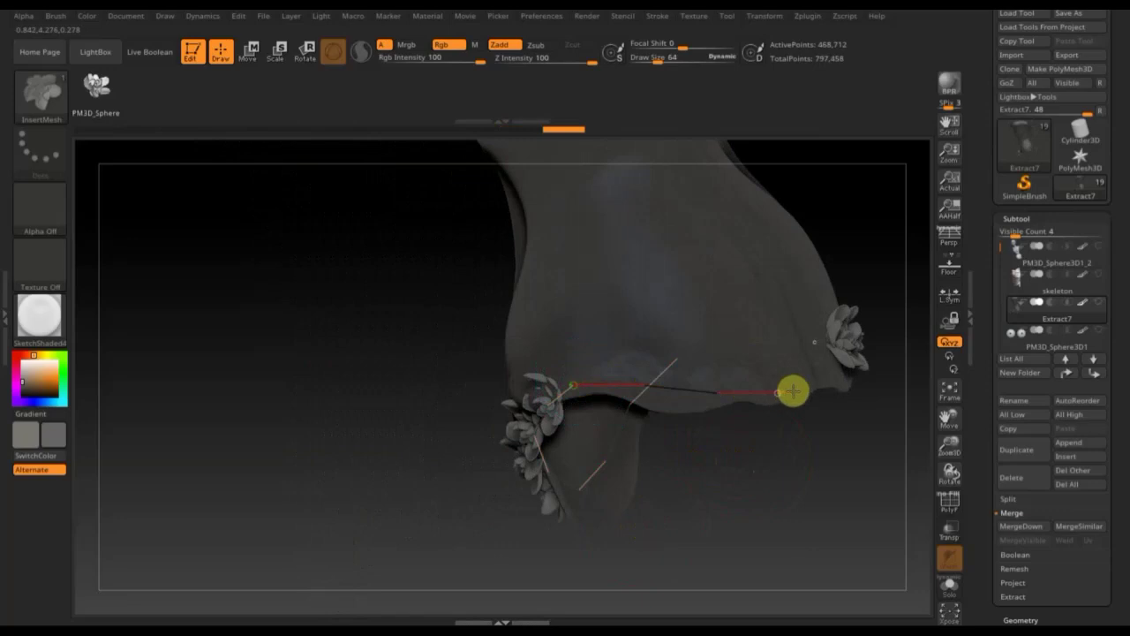
left_click_drag(820, 355, 822, 358)
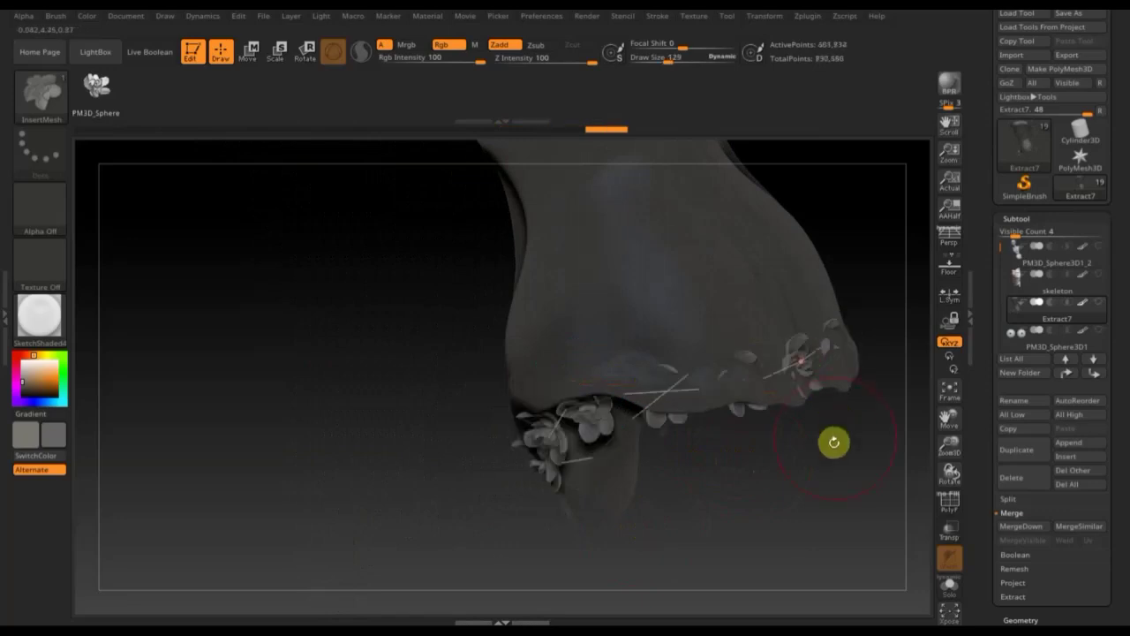
Step: Re-insert the hem flowers larger as a U-shaped swag of about nine flowers
mouse_move(829, 454)
left_mouse_down()
mouse_move(803, 461)
mouse_move(669, 421)
mouse_move(645, 383)
mouse_move(663, 433)
left_mouse_up()
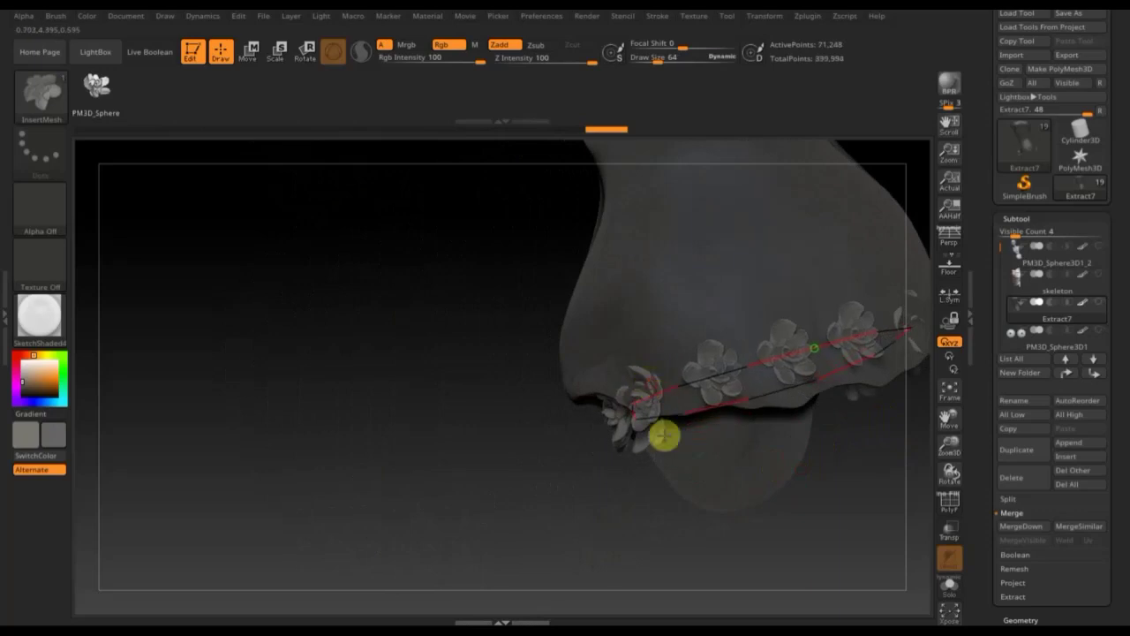
mouse_move(564, 490)
left_mouse_down()
mouse_move(610, 484)
mouse_move(641, 456)
mouse_move(513, 429)
mouse_move(515, 462)
left_mouse_up()
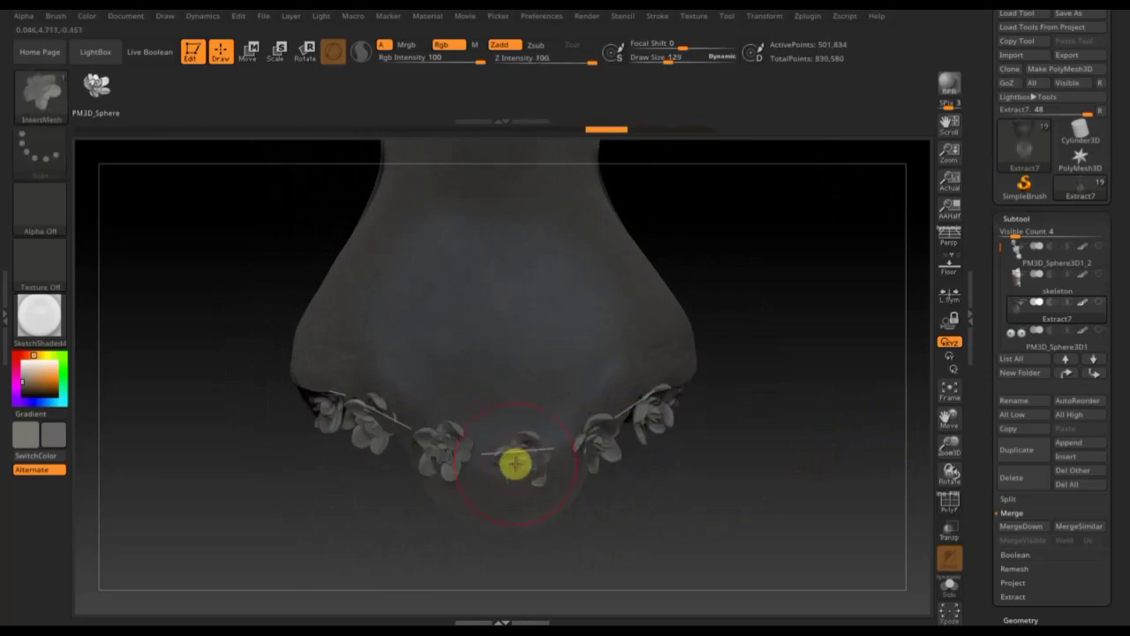
left_click(515, 463)
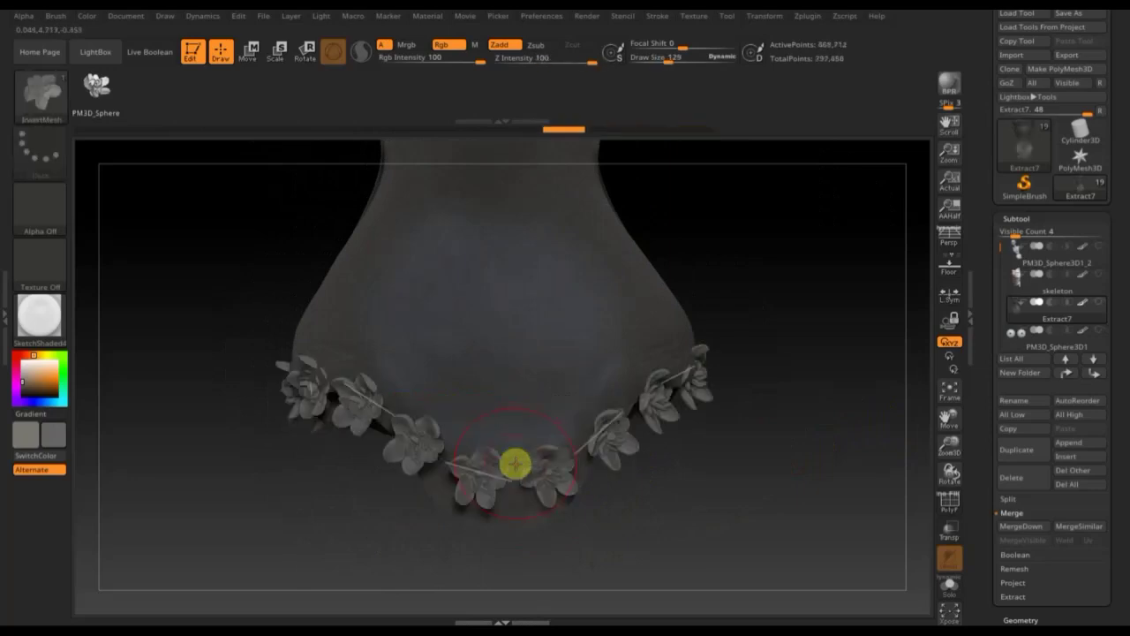
left_click(59, 105)
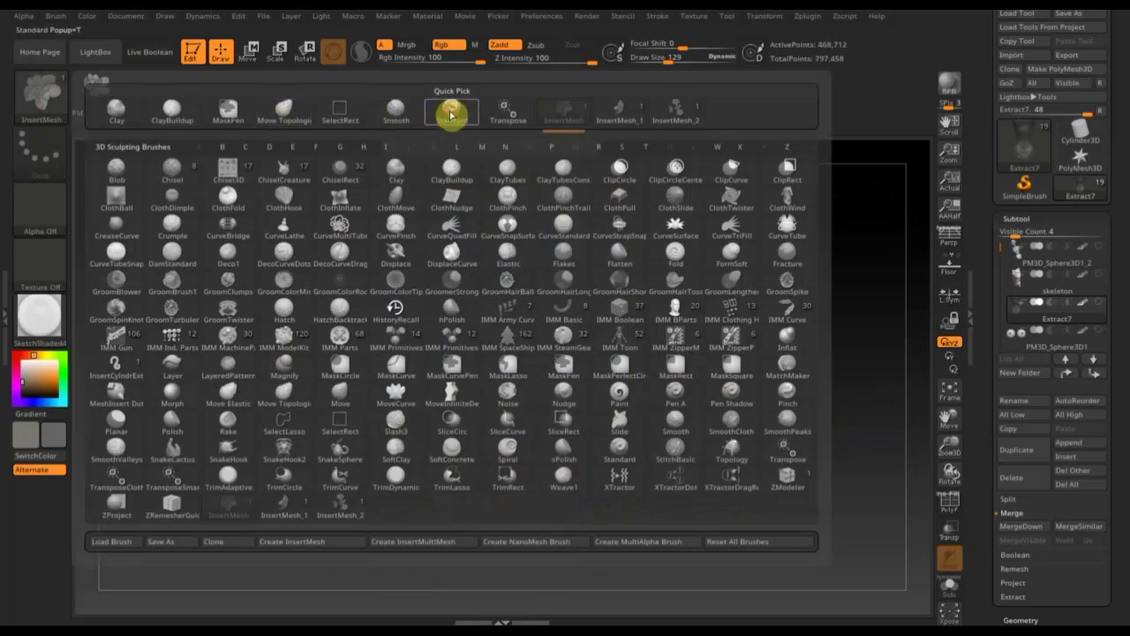
Step: Return to standard sculpting and use Curve Functions Delete to remove the hem garland's guide curve
left_click(450, 115)
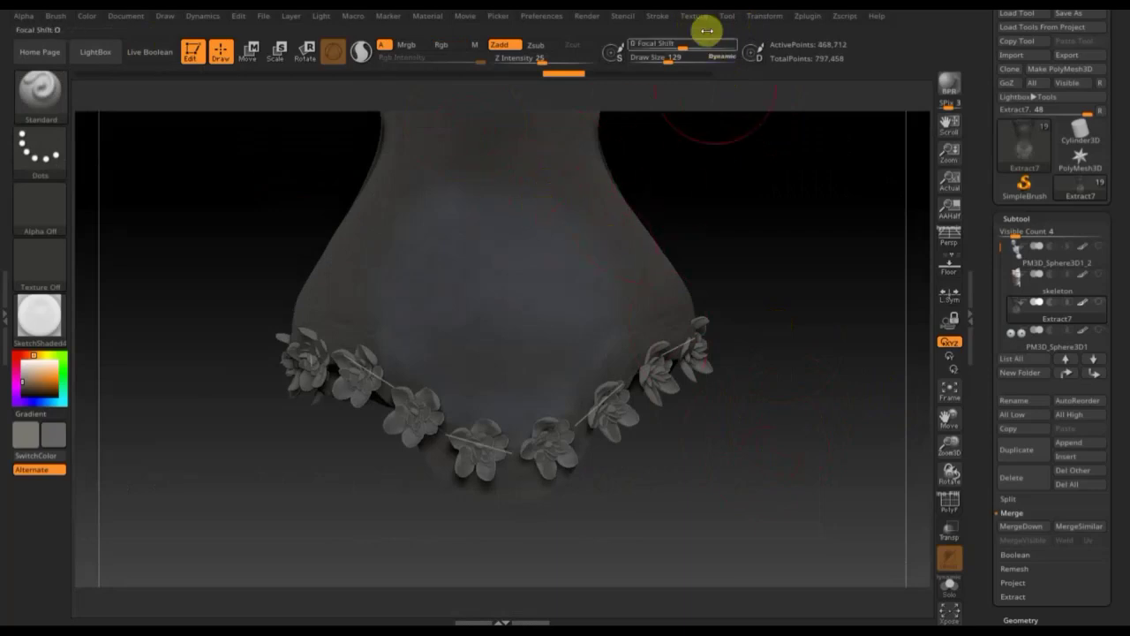
left_click(669, 19)
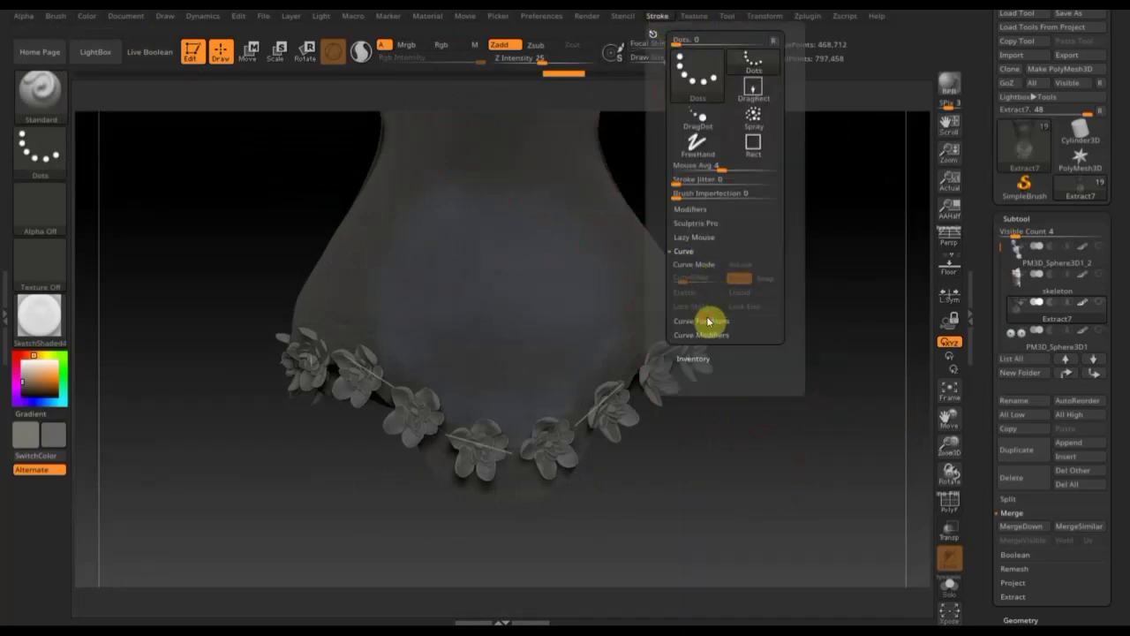
left_click(707, 321)
left_click(697, 281)
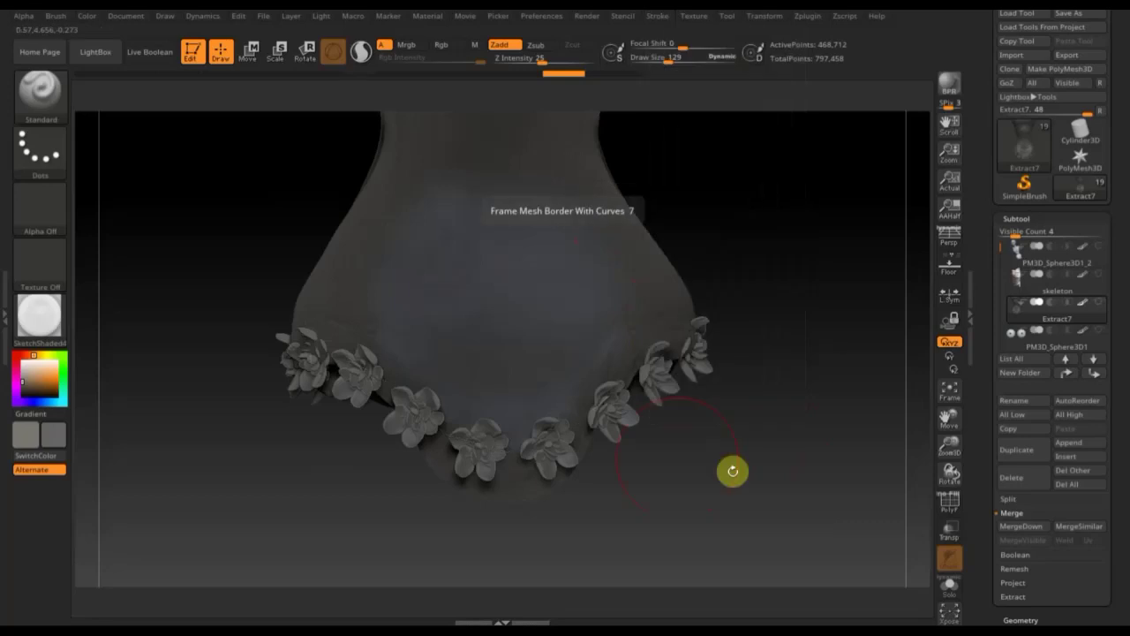
mouse_move(746, 471)
left_mouse_down()
mouse_move(698, 479)
mouse_move(758, 474)
left_mouse_up()
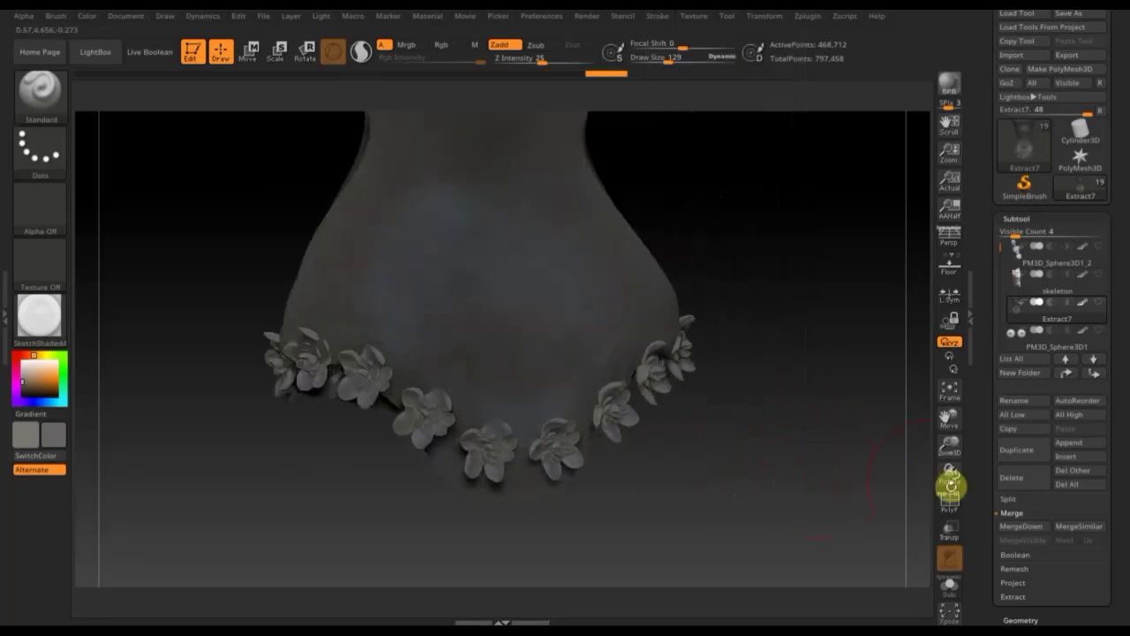
scroll(1121, 477, "down", 5)
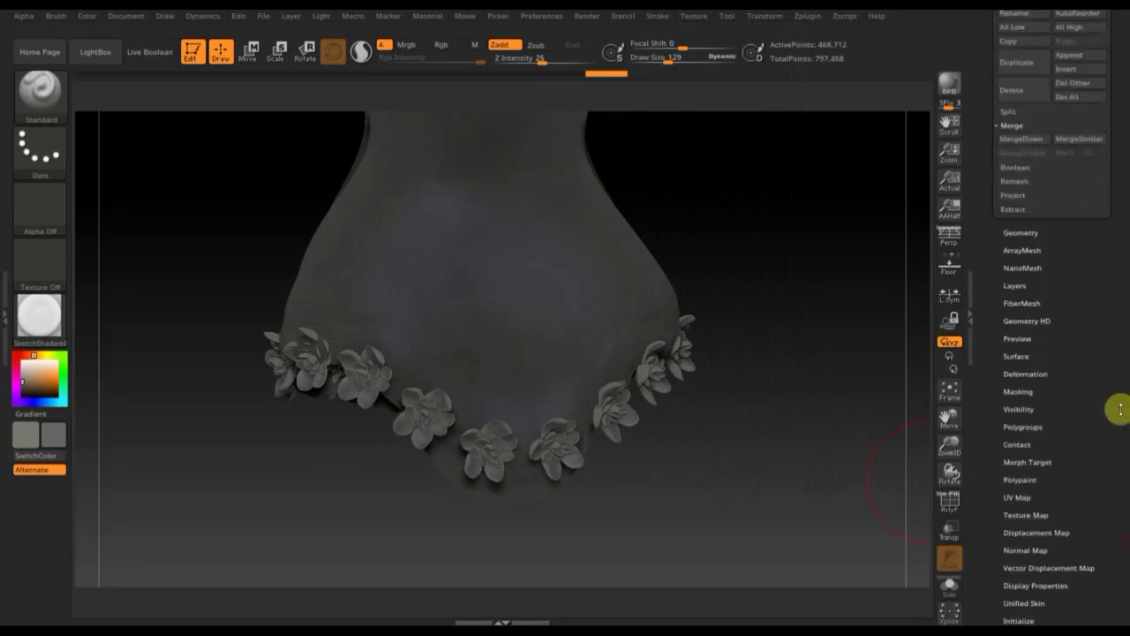
Step: Apply Mirror And Weld from Geometry > Modify Topology to the corset, then view the whole corset
left_click(1022, 229)
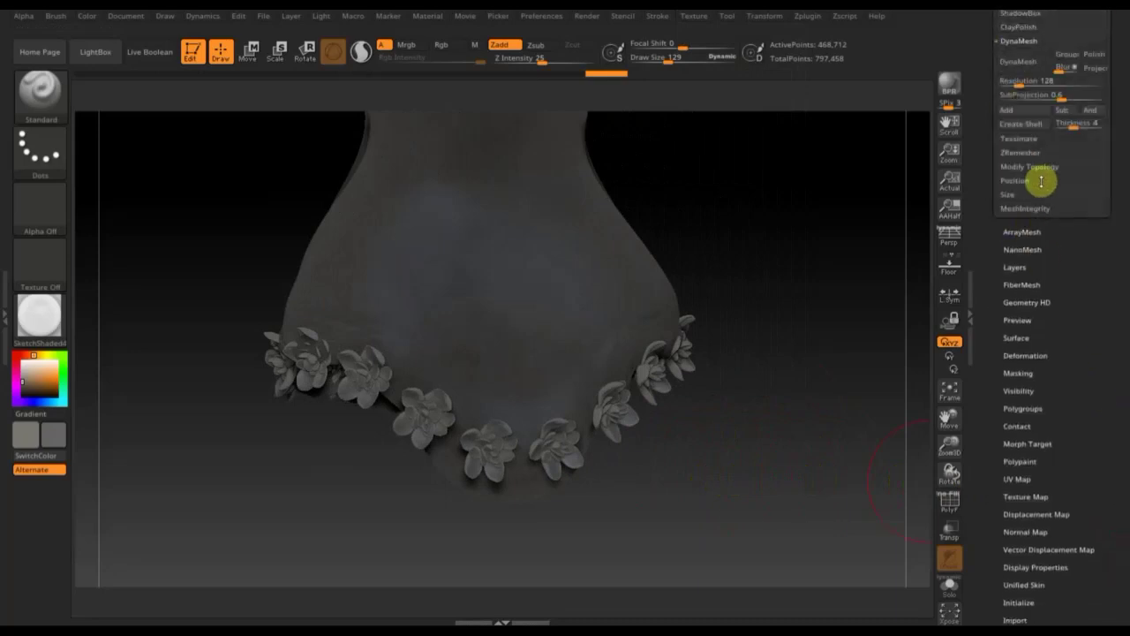
left_click(1041, 168)
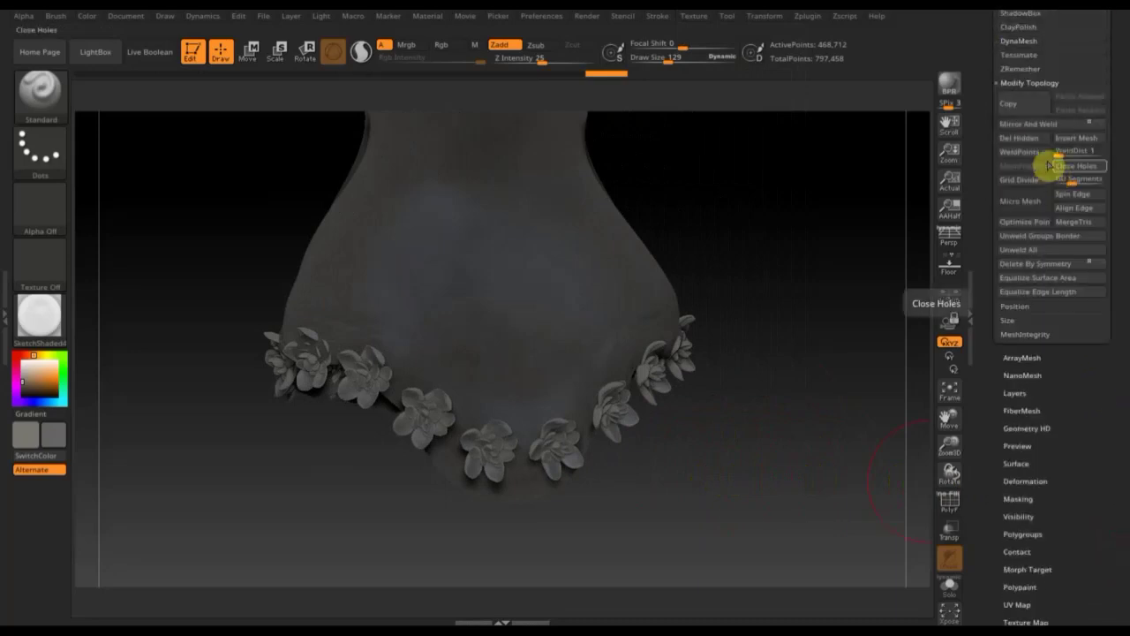
left_click(1037, 125)
mouse_move(799, 327)
left_mouse_down()
mouse_move(770, 346)
mouse_move(716, 341)
mouse_move(802, 323)
mouse_move(805, 250)
mouse_move(839, 316)
left_mouse_up()
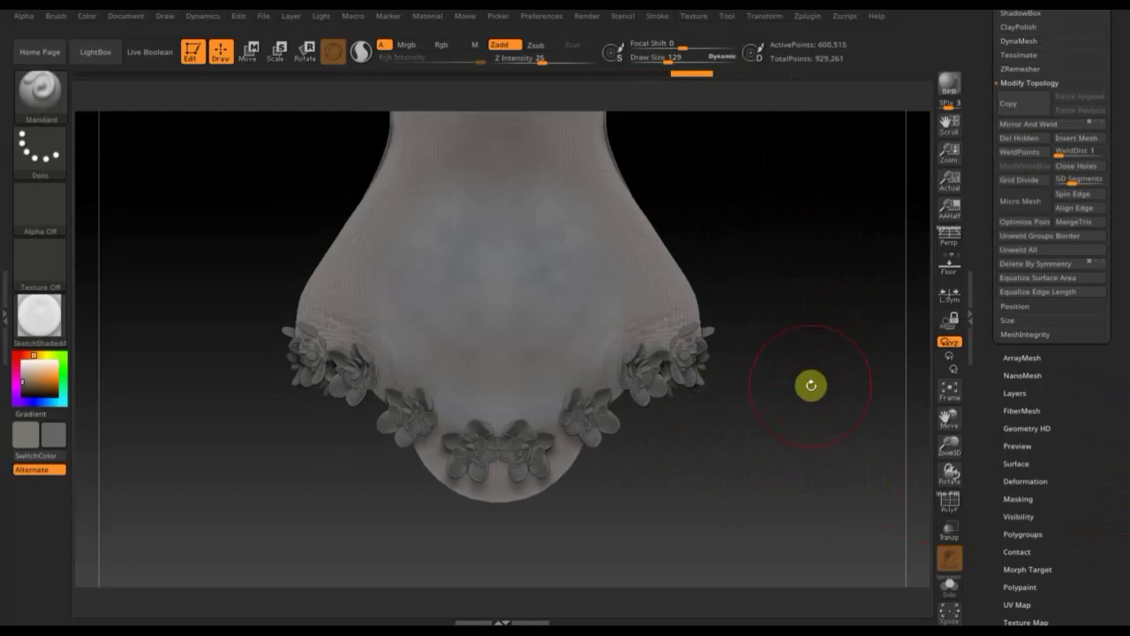
mouse_move(817, 375)
left_mouse_down()
mouse_move(797, 290)
mouse_move(750, 252)
mouse_move(764, 401)
mouse_move(777, 409)
mouse_move(737, 418)
mouse_move(787, 429)
mouse_move(760, 427)
left_mouse_up()
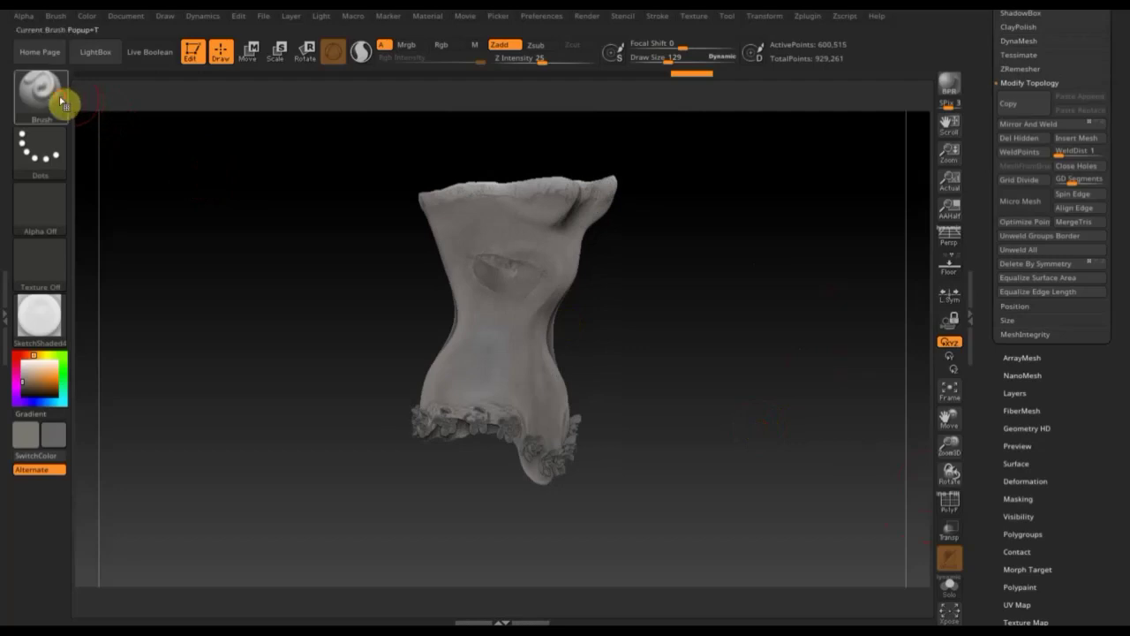
Step: Switch to the Move Topological brush with Draw Size 222
left_click(55, 96)
left_click(282, 112)
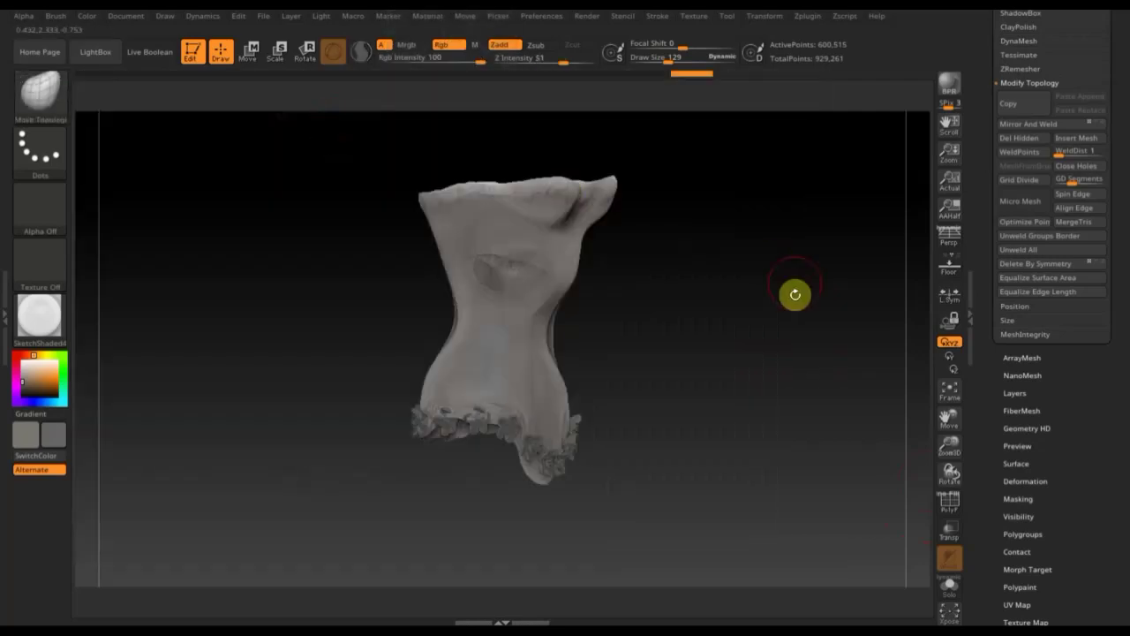
mouse_move(723, 327)
left_mouse_down()
mouse_move(712, 280)
mouse_move(745, 414)
mouse_move(696, 405)
left_mouse_up()
left_click_drag(680, 56, 670, 76)
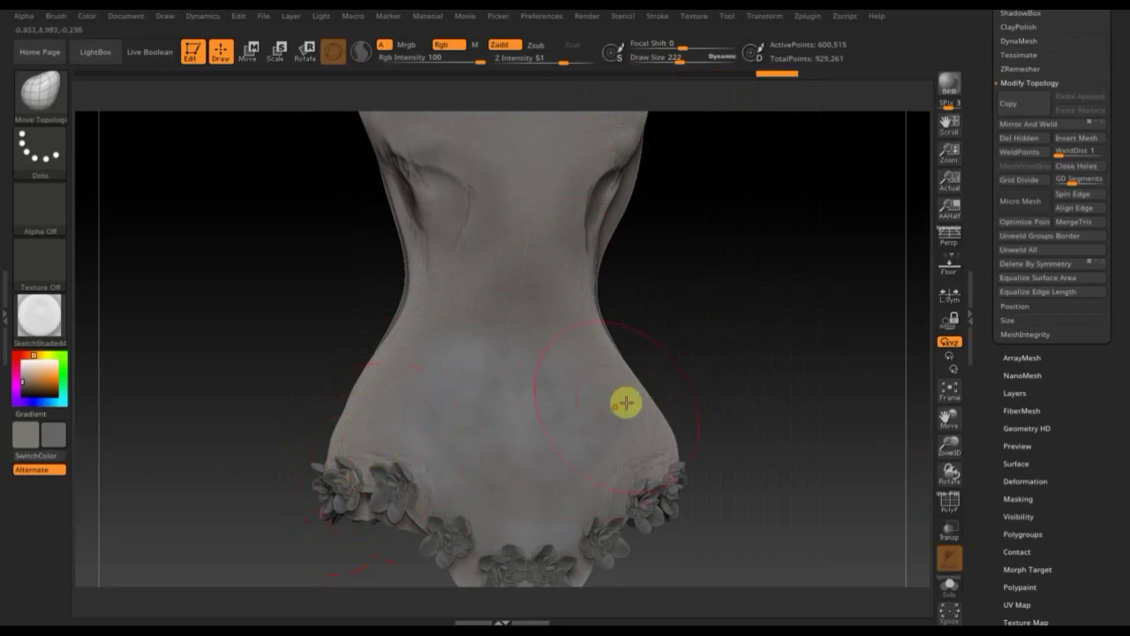
Step: Orbit around the corset to inspect the rounded, flower-ringed hem from several angles
mouse_move(789, 419)
left_mouse_down()
mouse_move(771, 378)
mouse_move(684, 402)
mouse_move(694, 335)
mouse_move(726, 374)
mouse_move(747, 376)
left_mouse_up()
left_click_drag(562, 423, 608, 423, "shift")
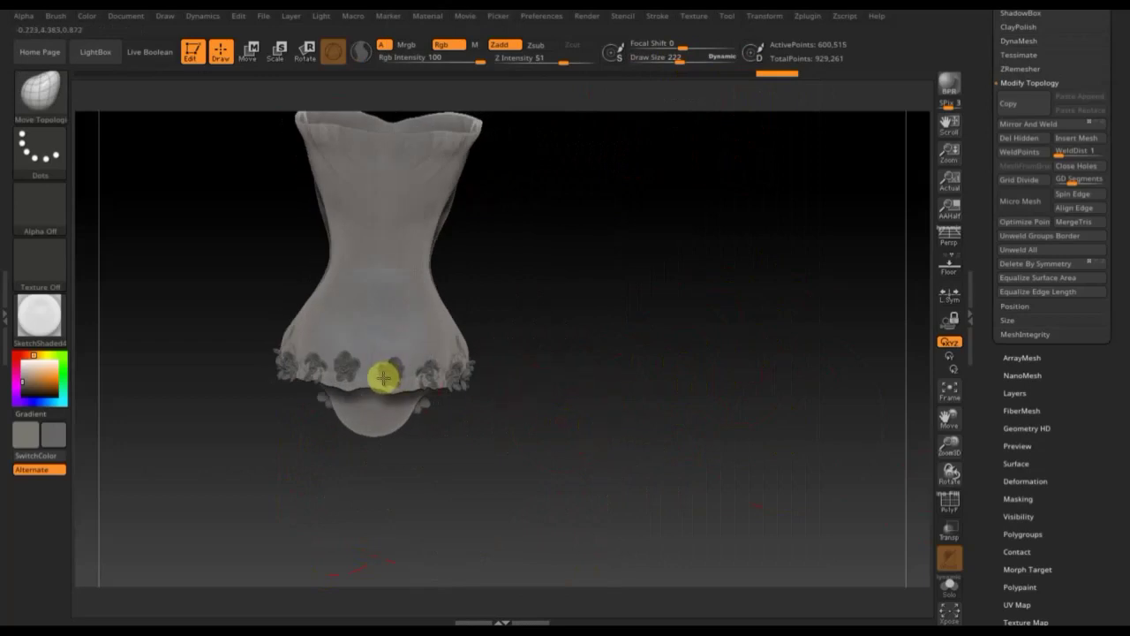
left_click_drag(490, 421, 512, 430)
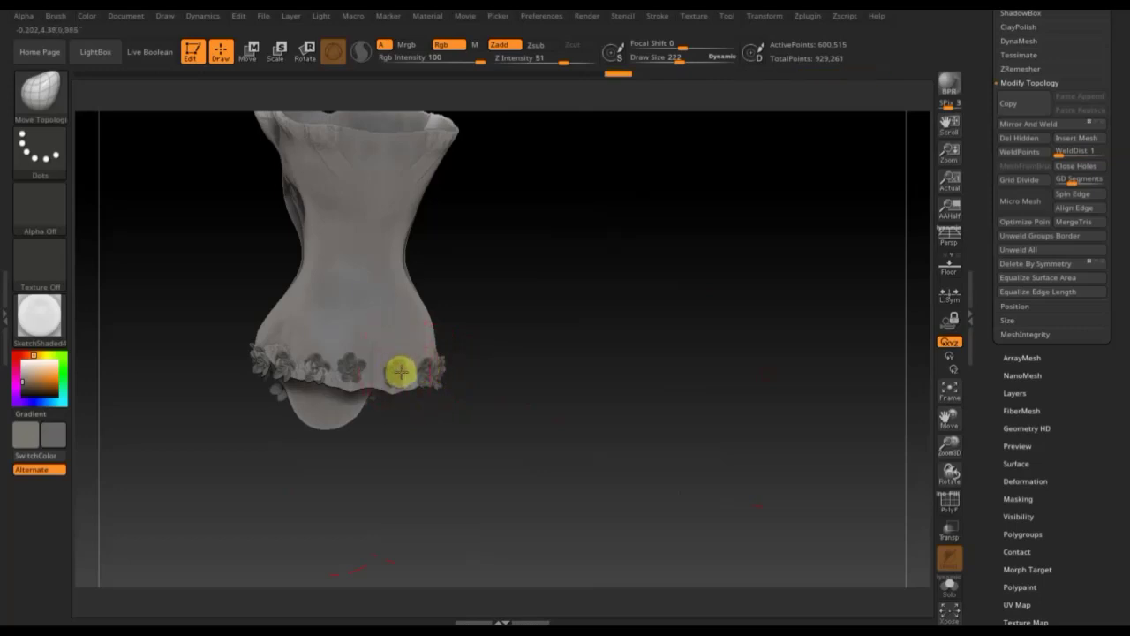
mouse_move(465, 386)
left_mouse_down()
mouse_move(476, 418)
mouse_move(476, 378)
left_mouse_up()
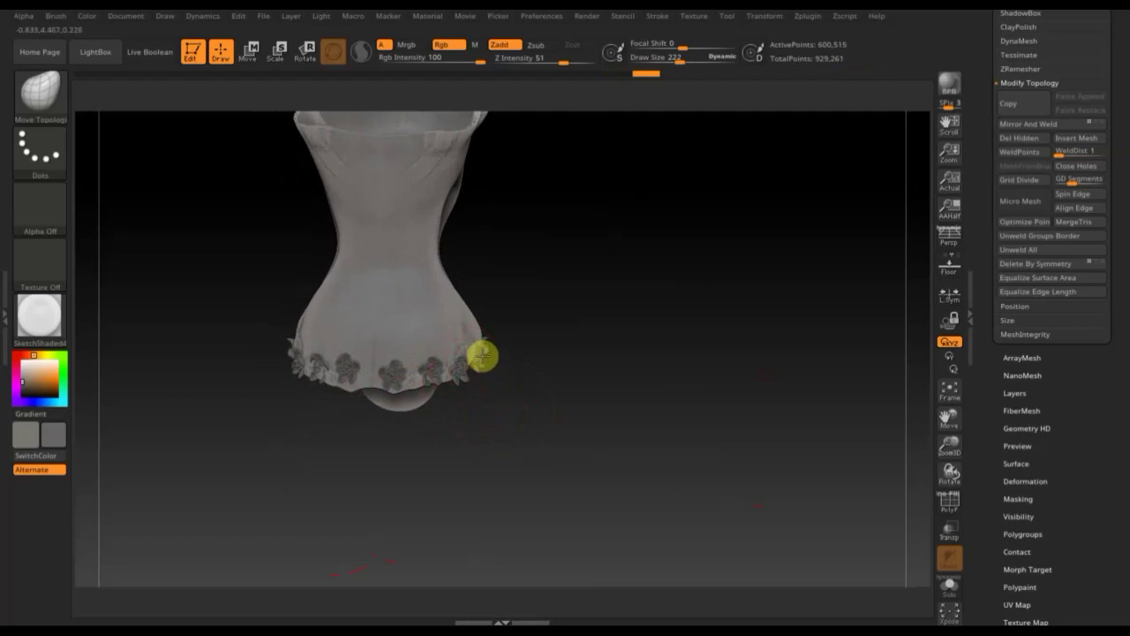
mouse_move(482, 350)
left_mouse_down()
mouse_move(495, 388)
mouse_move(432, 405)
mouse_move(450, 383)
left_mouse_up()
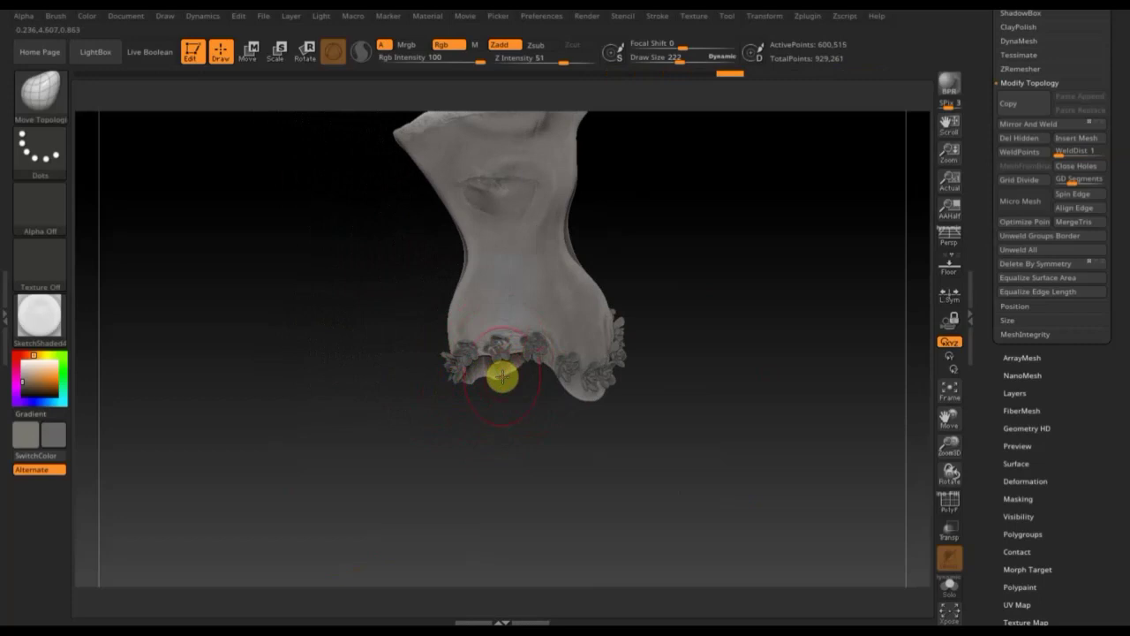
mouse_move(508, 384)
left_mouse_down()
mouse_move(497, 397)
mouse_move(473, 369)
left_mouse_up()
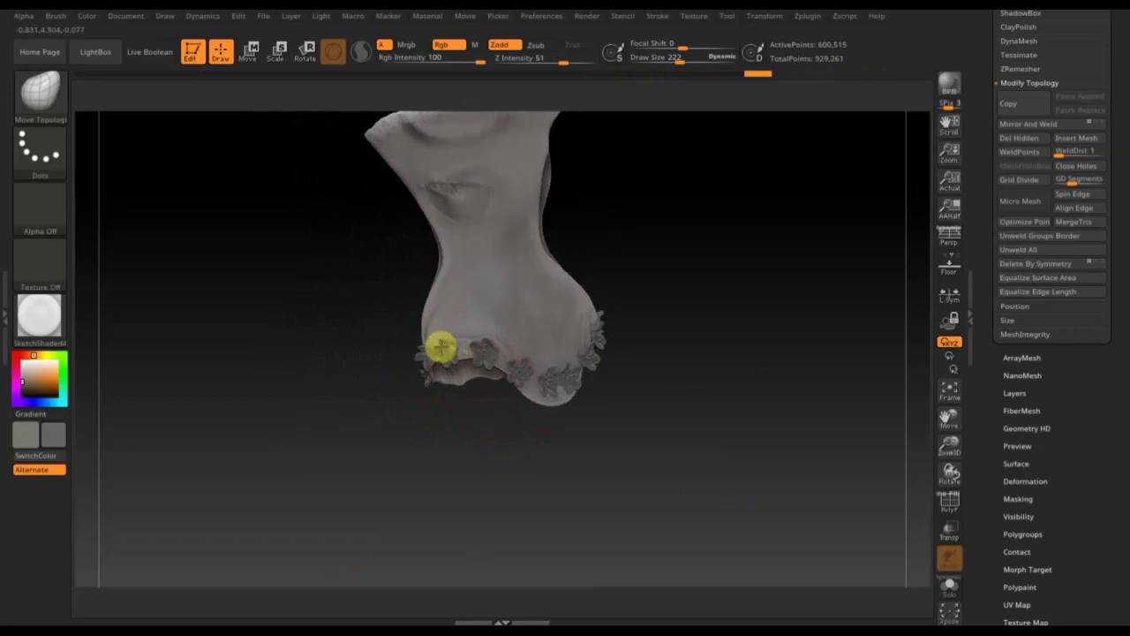
left_click_drag(480, 398, 465, 418)
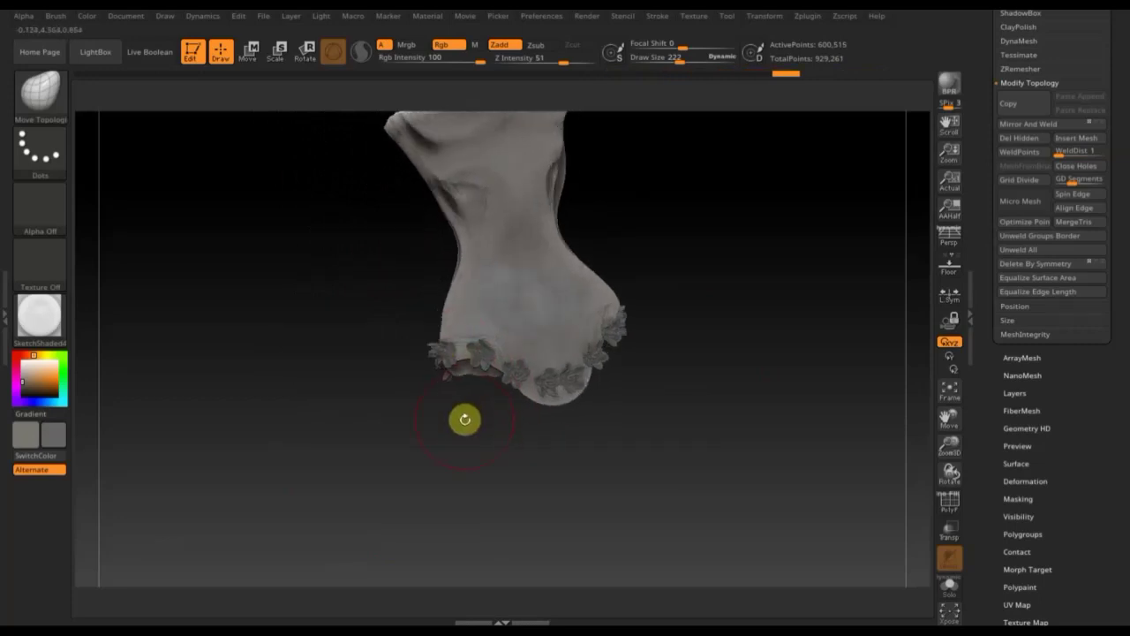
left_click_drag(604, 408, 639, 391, "shift")
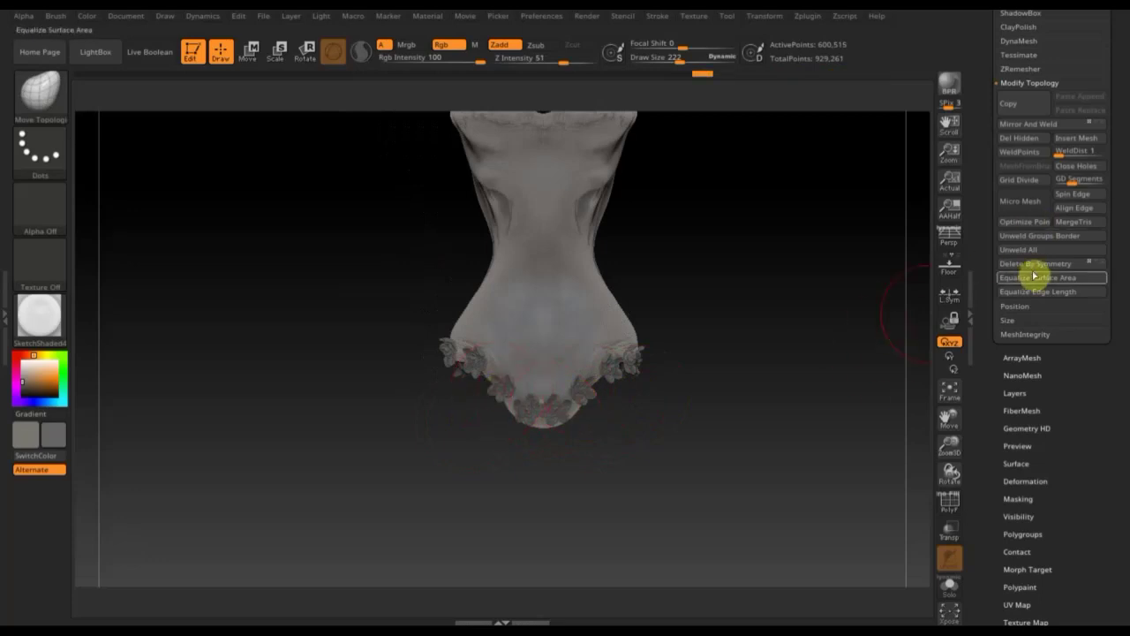
Step: Mirror and weld the corset again and return to a symmetric front view
left_click(1051, 125)
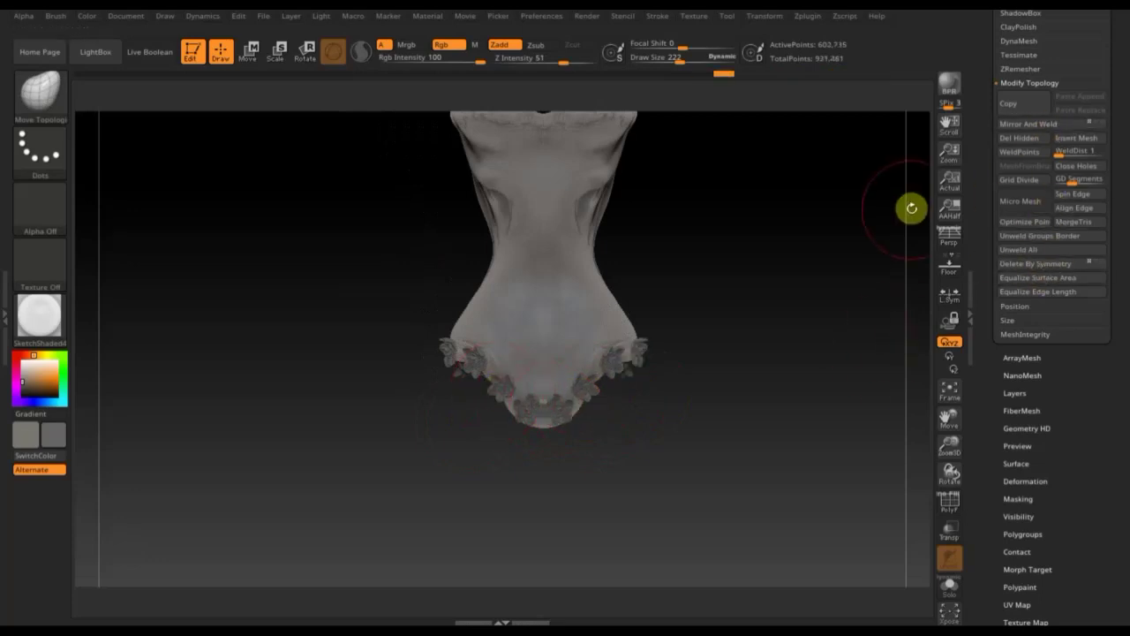
mouse_move(746, 342)
left_mouse_down("shift")
mouse_move(782, 318)
mouse_move(745, 409)
mouse_move(715, 415)
left_mouse_up("shift")
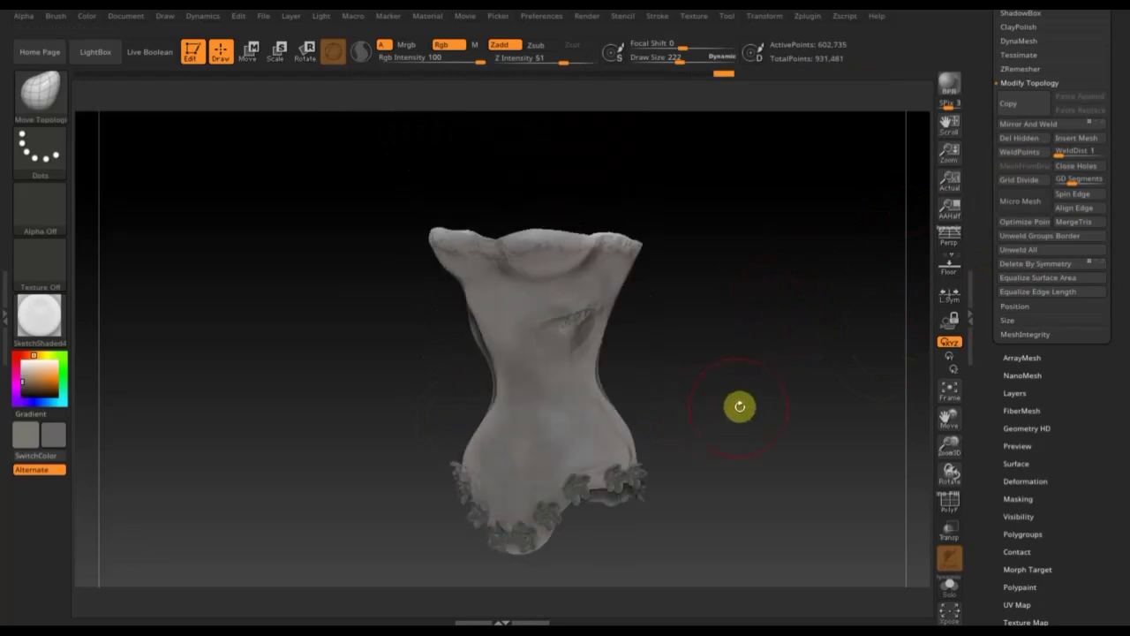
scroll(1095, 106, "up", 5)
Step: Select the Extract7 subtool and show the full figure with hair and arms
left_click(1024, 173)
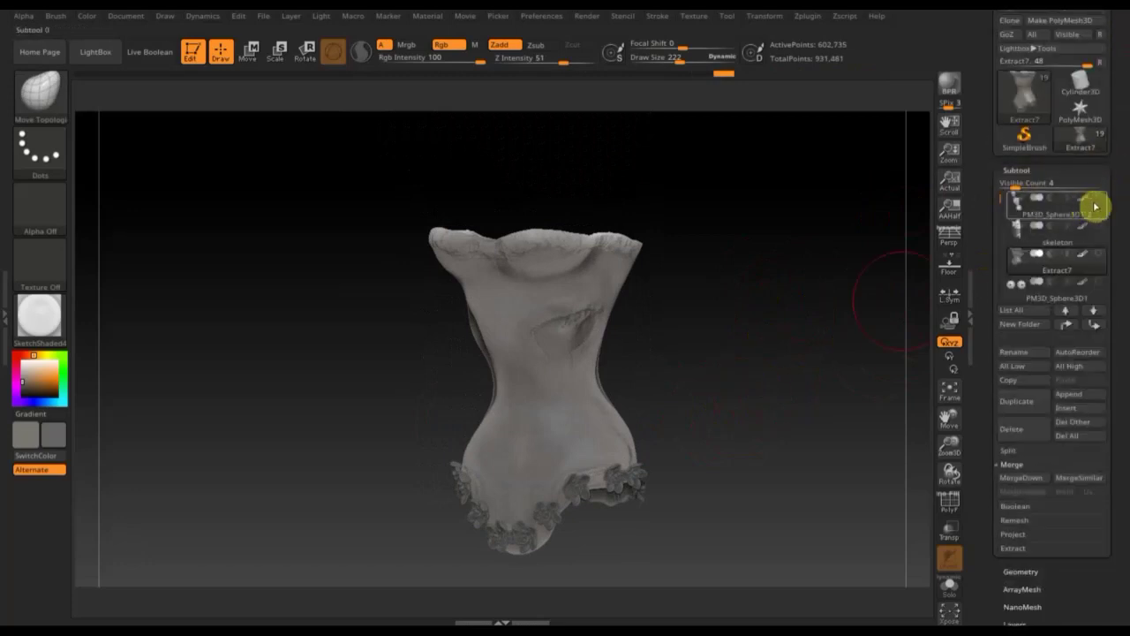
mouse_move(1025, 237)
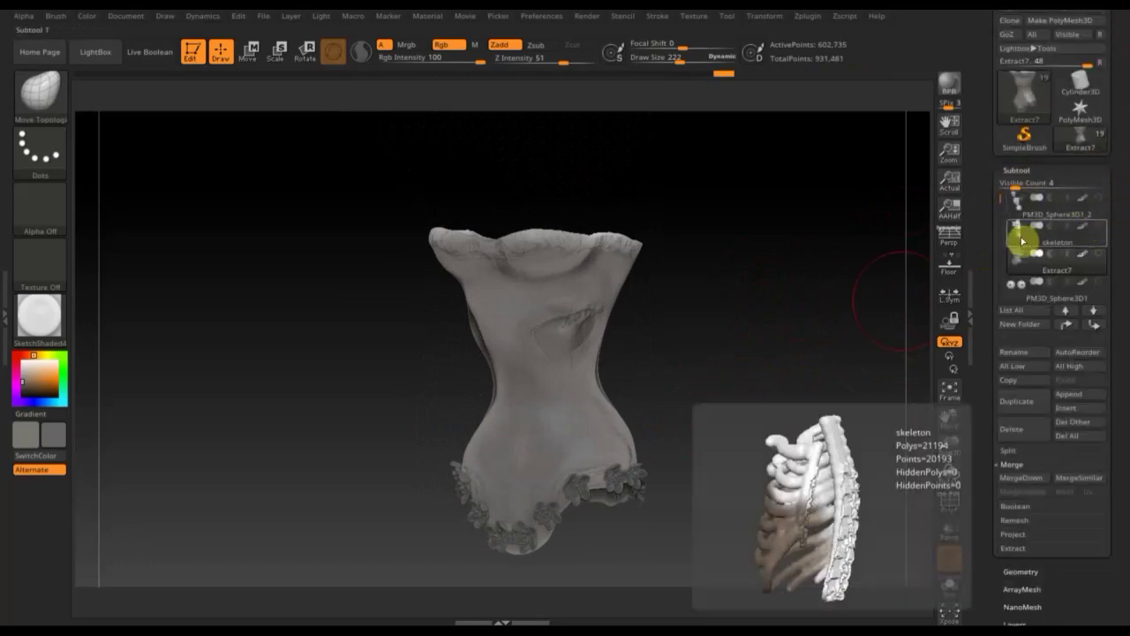
left_click(1062, 255)
left_click(1099, 255)
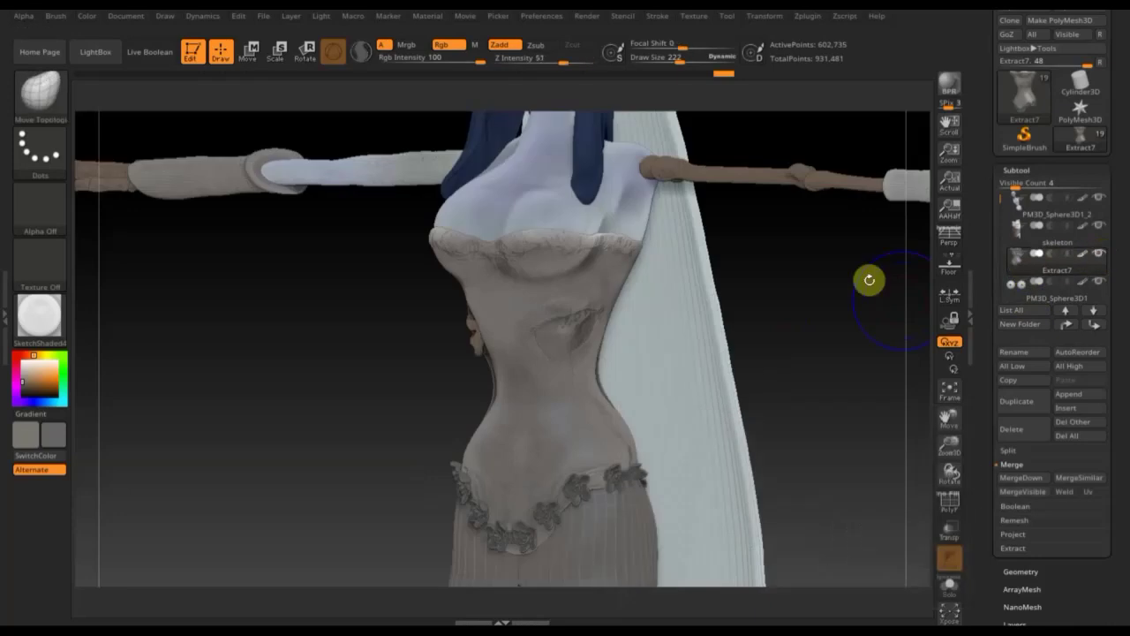
left_click_drag(792, 305, 805, 306, "shift")
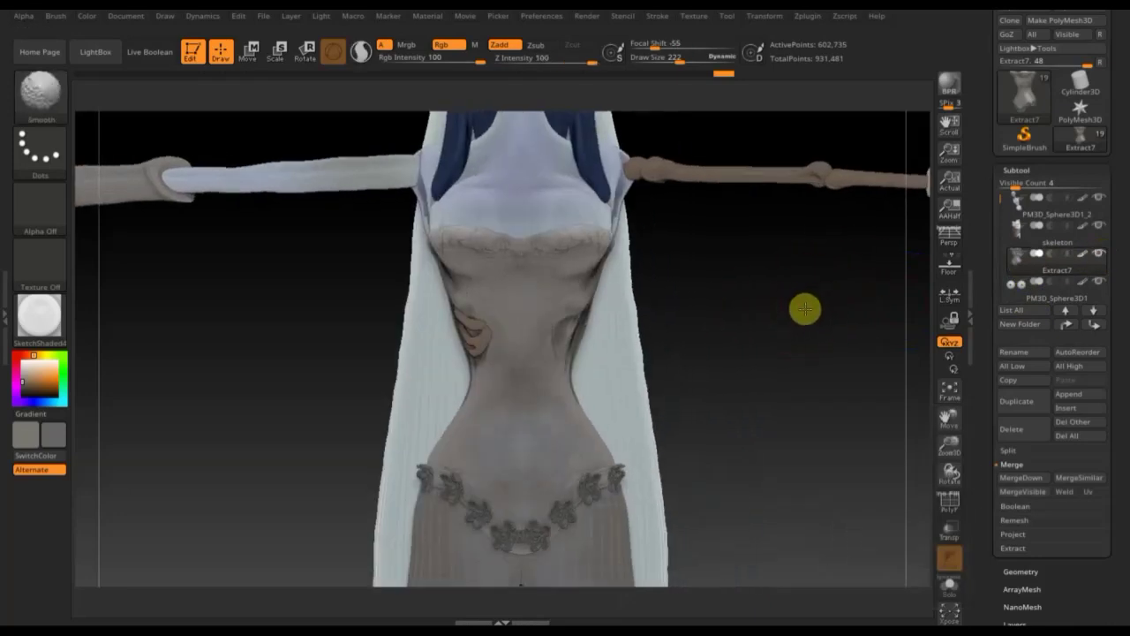
left_click_drag(803, 307, 747, 298, "alt")
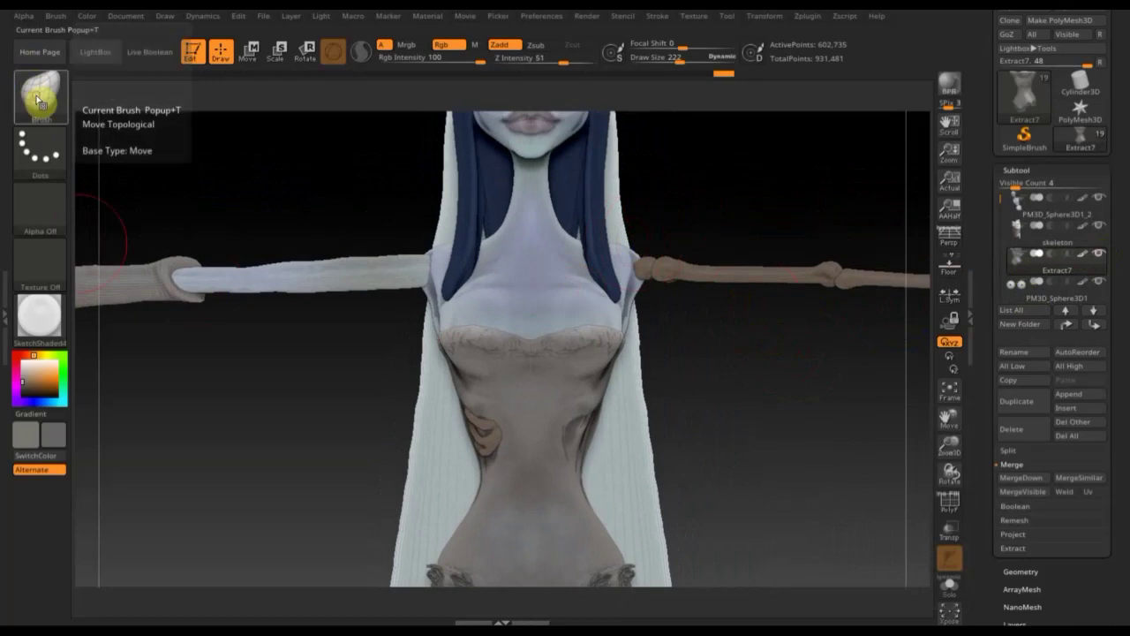
Step: Pick the PM3D_Sphere InsertMesh brush and undo a trial ruffle at the neckline
left_click(39, 100)
left_click(565, 112)
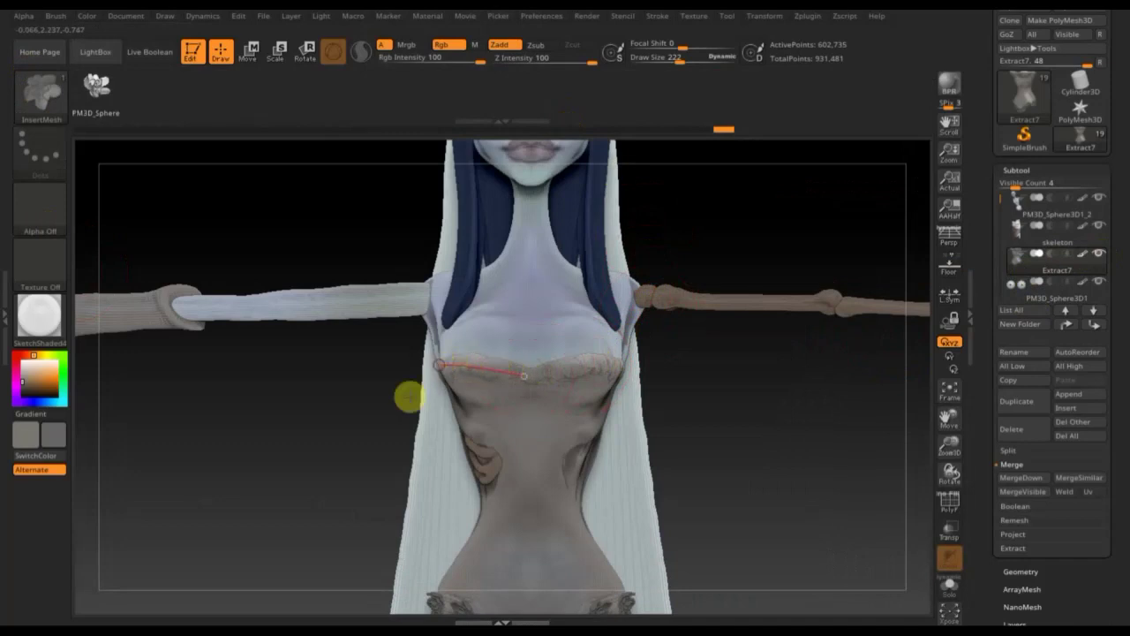
left_click_drag(433, 373, 342, 411)
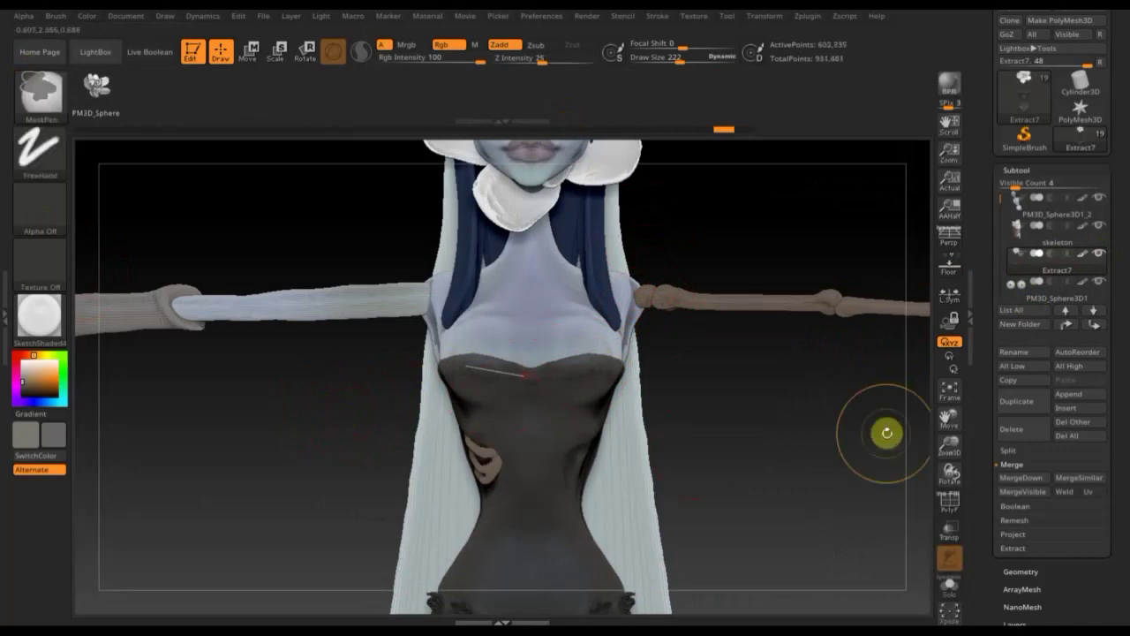
key("ctrl+z")
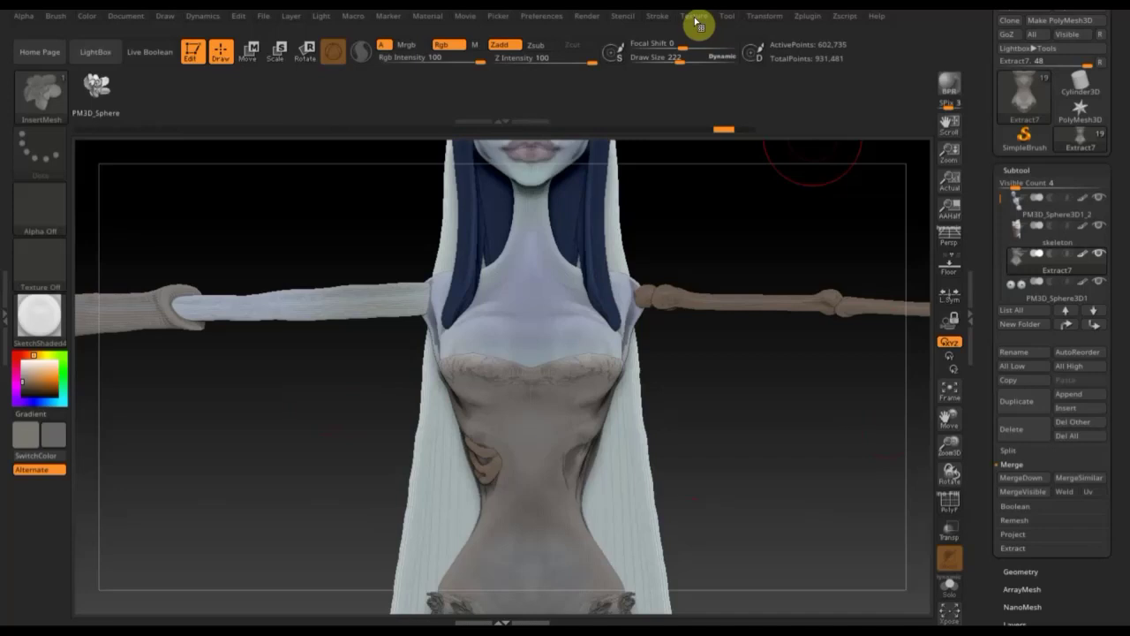
Step: Browse the Stroke palette's Curve and Curve Functions options
left_click(658, 16)
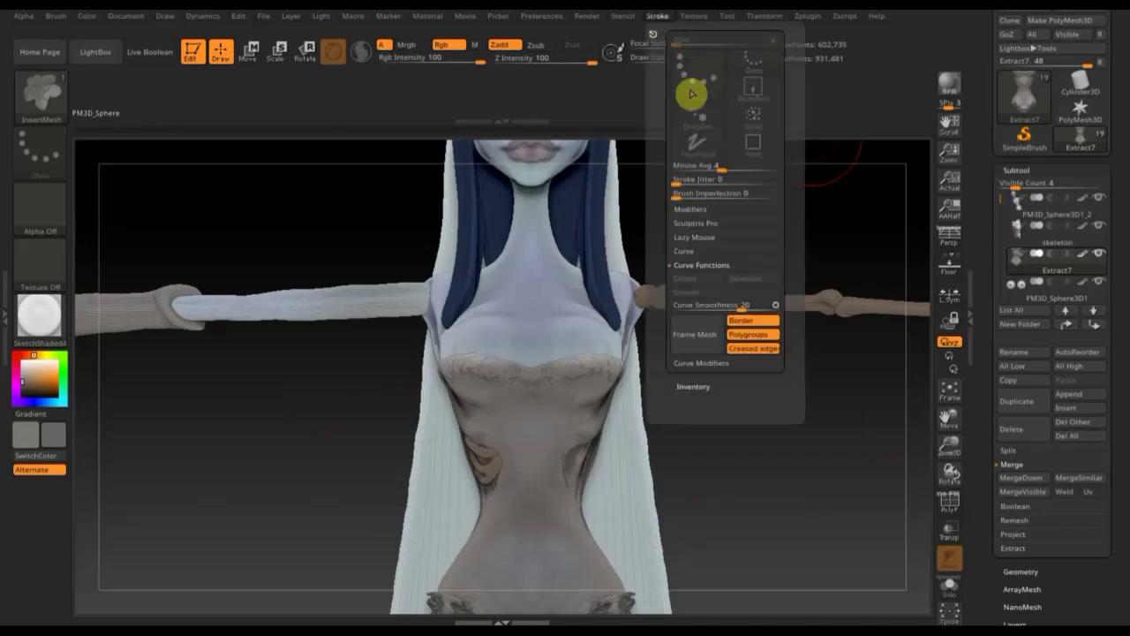
left_click(684, 251)
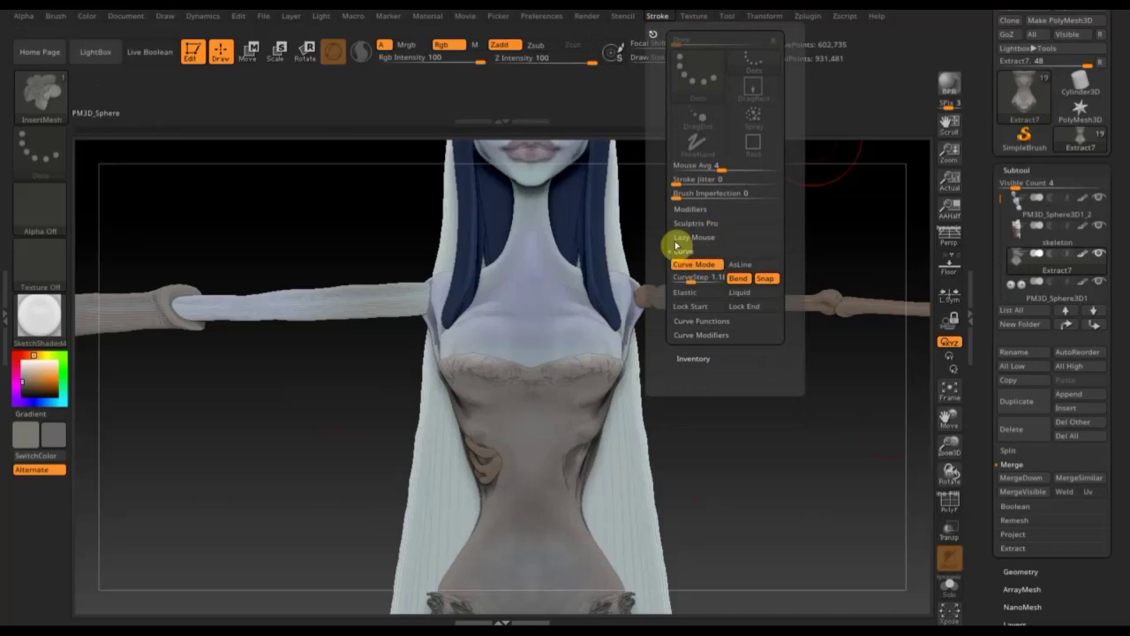
left_click(702, 321)
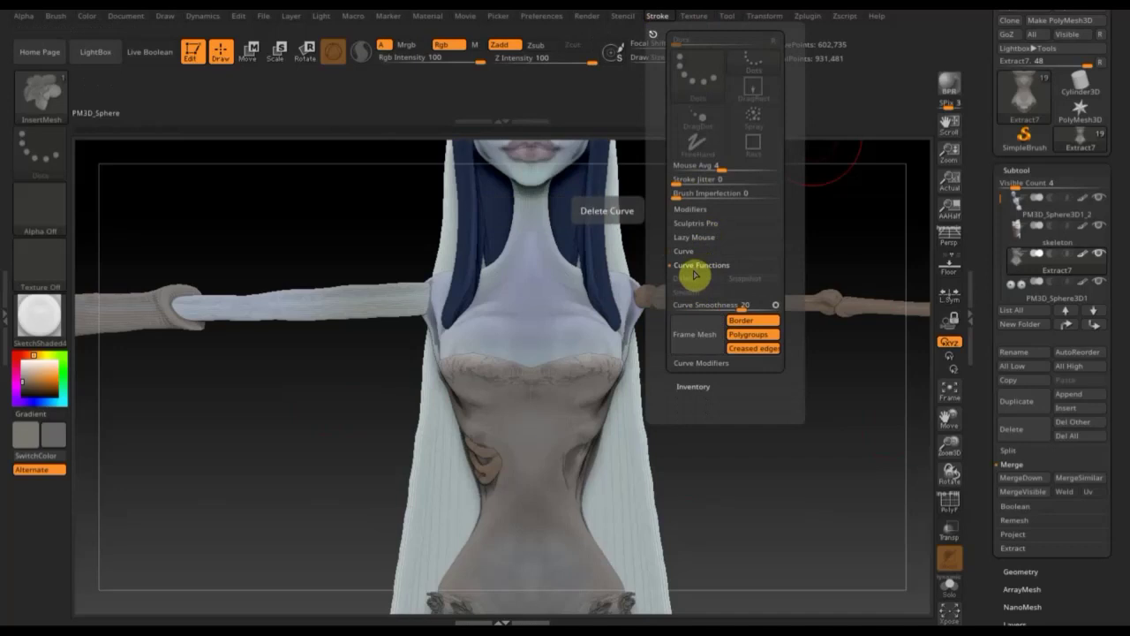
left_click(698, 267)
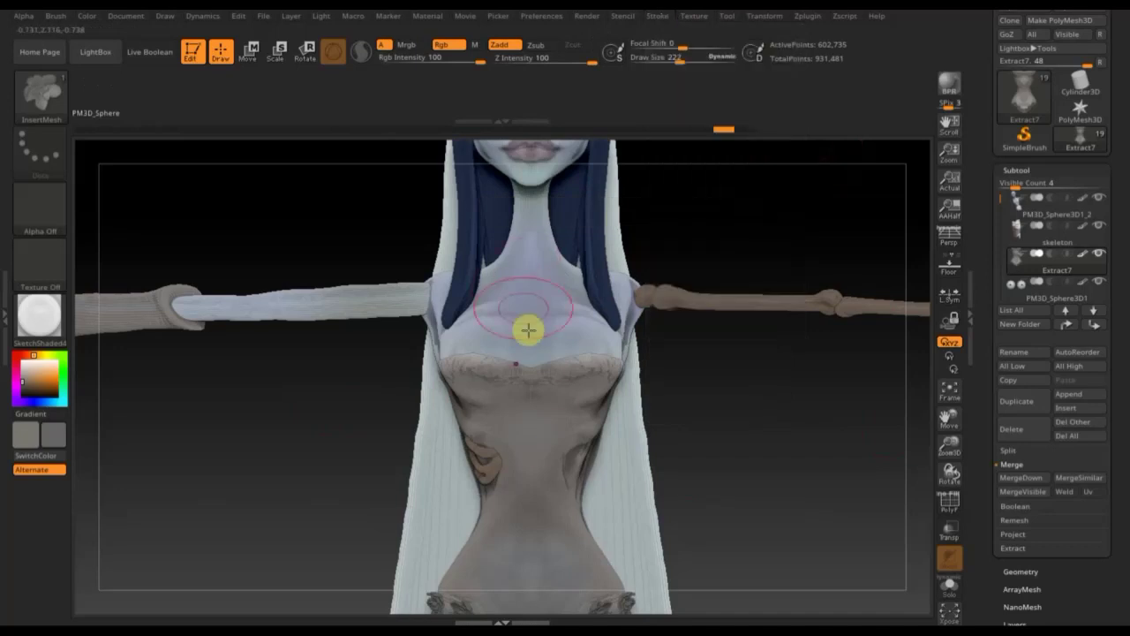
Step: Undo the previous flower strand and discard a trial curve across the chest
left_click_drag(524, 438, 446, 384)
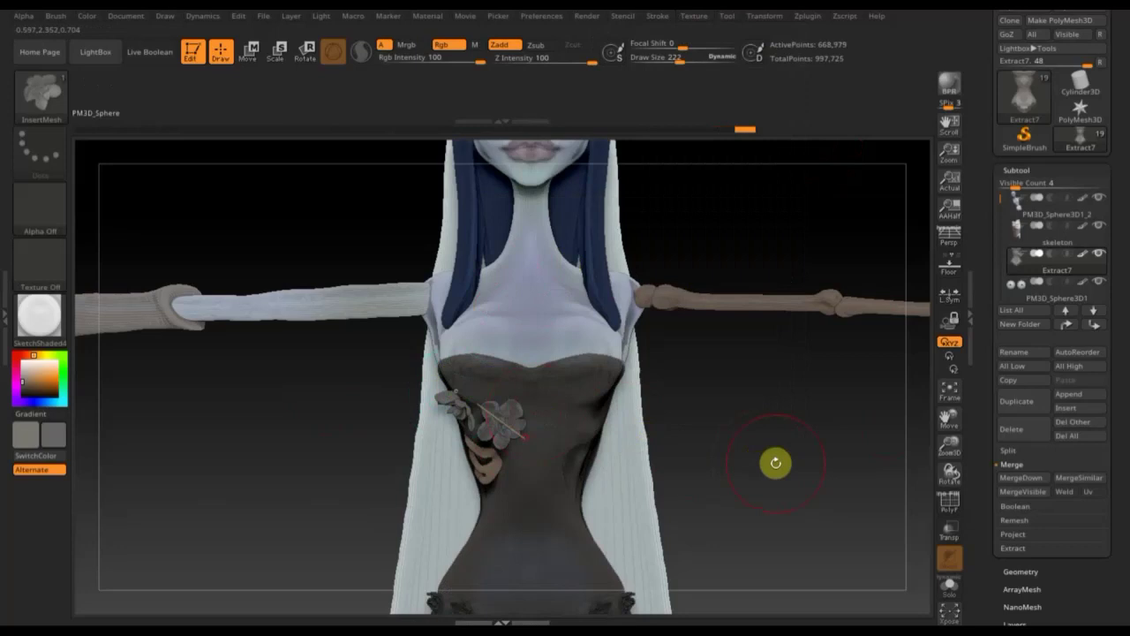
key("ctrl+z")
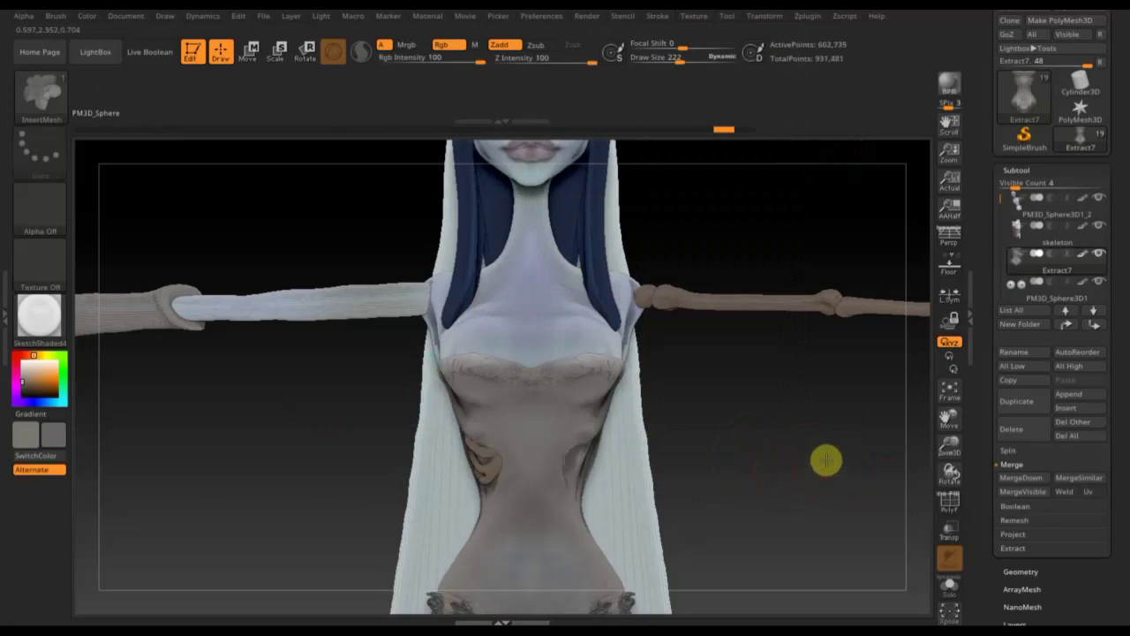
left_click_drag(825, 459, 840, 391, "alt")
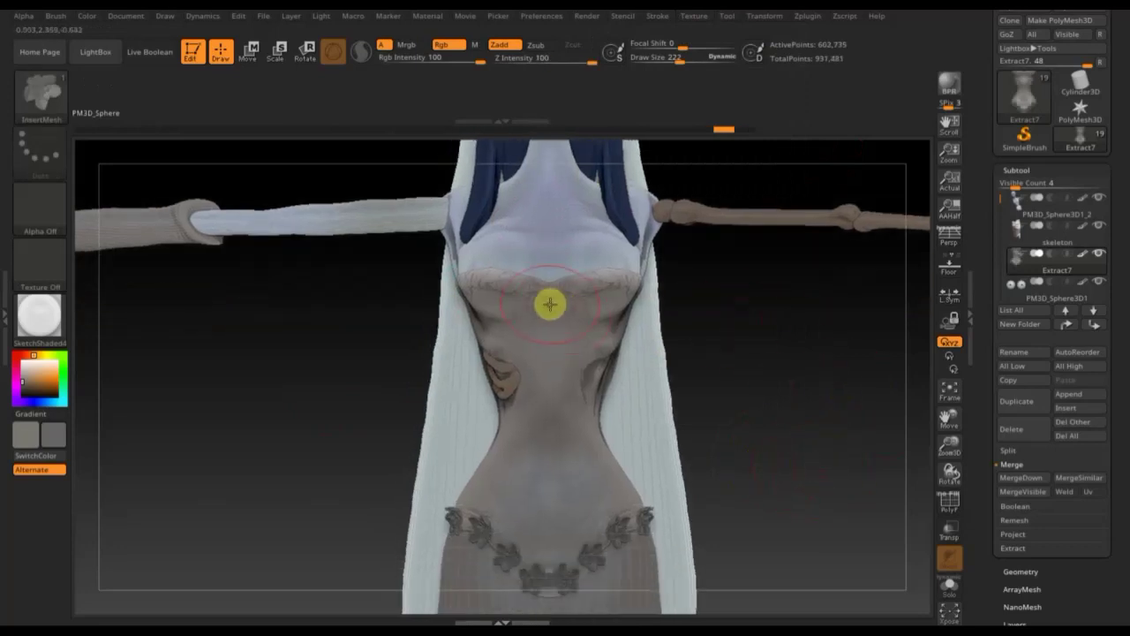
left_click_drag(551, 305, 470, 285)
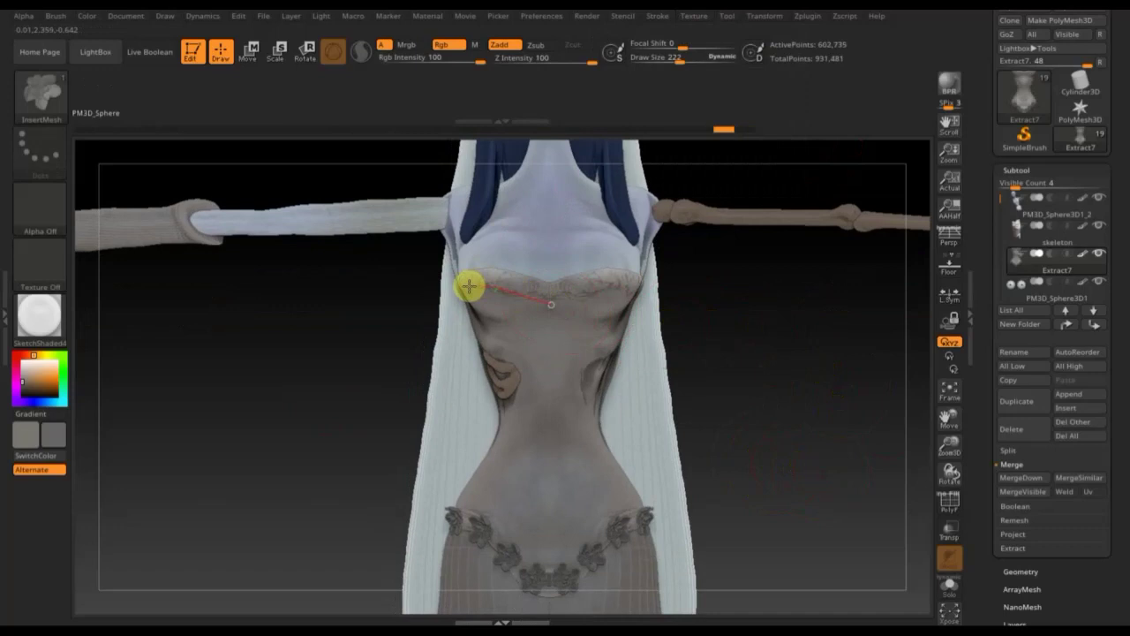
mouse_move(718, 348)
left_mouse_down()
mouse_move(781, 378)
mouse_move(760, 345)
left_mouse_up()
key("ctrl")
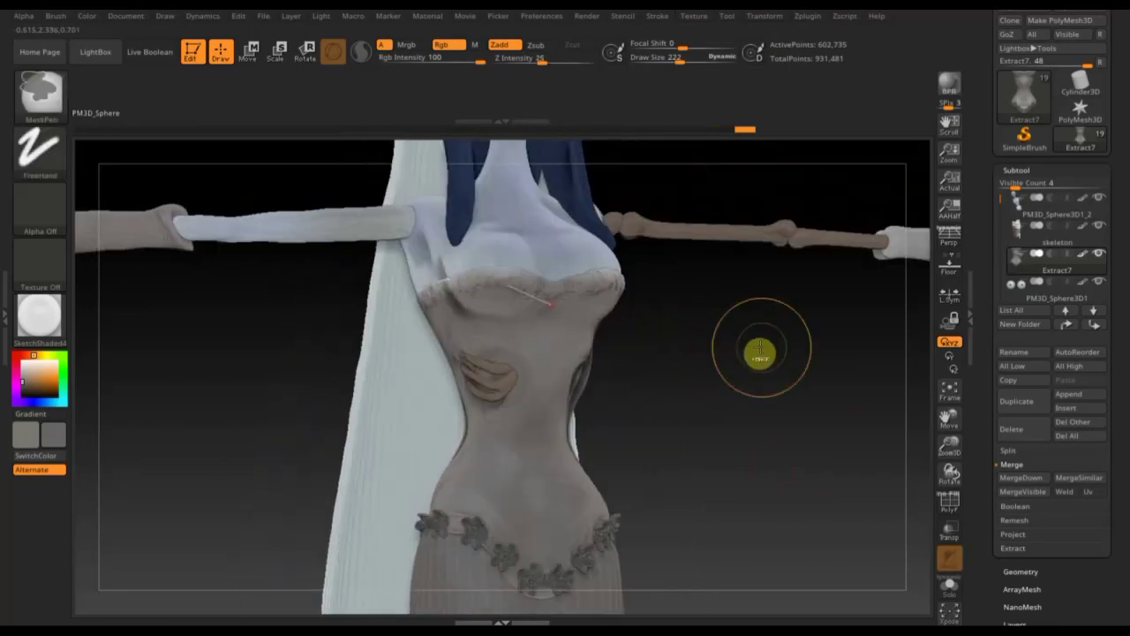
left_click(760, 353, "ctrl")
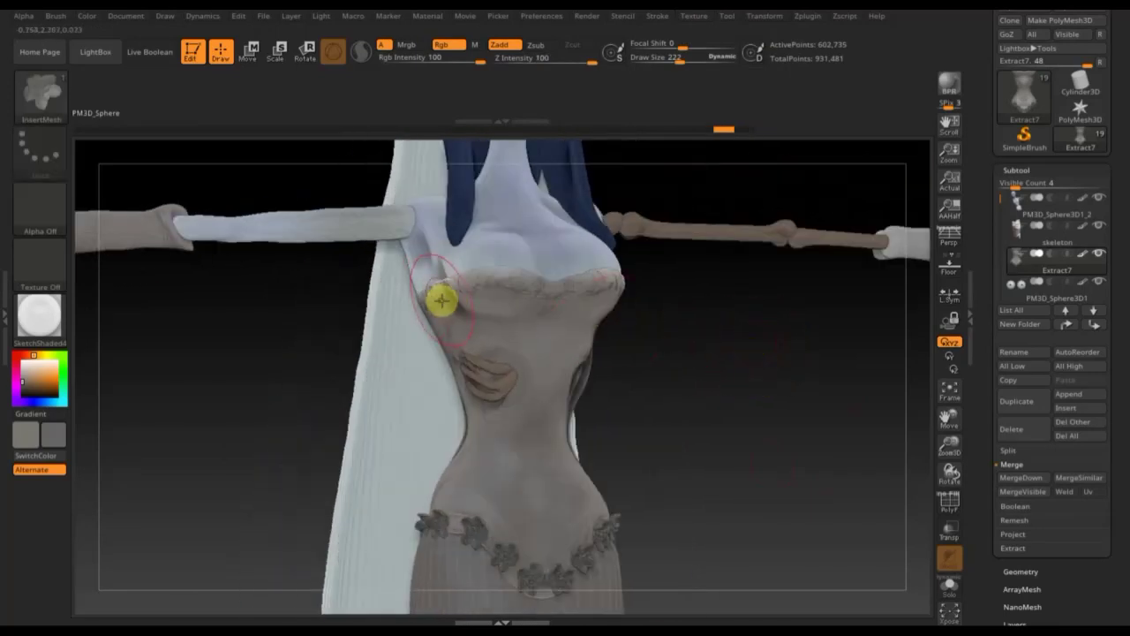
Step: Lay a flower curve across the chest, testing flower sizes and settling on draw size 135
left_click_drag(443, 300, 487, 287)
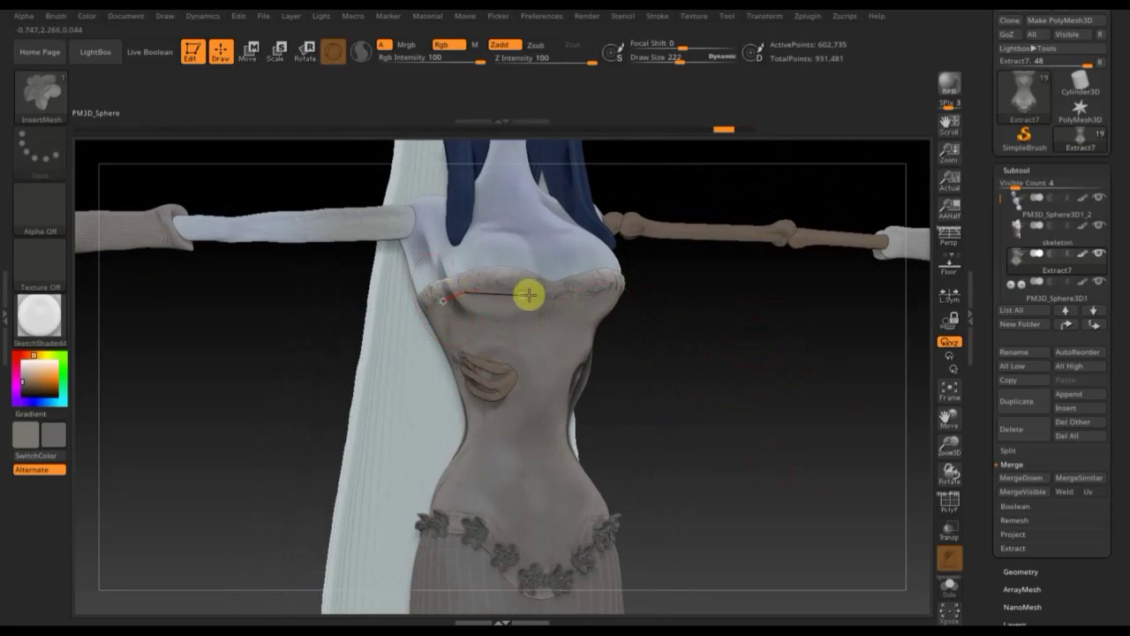
mouse_move(617, 283)
left_mouse_down()
mouse_move(653, 295)
mouse_move(658, 333)
mouse_move(677, 330)
left_mouse_up()
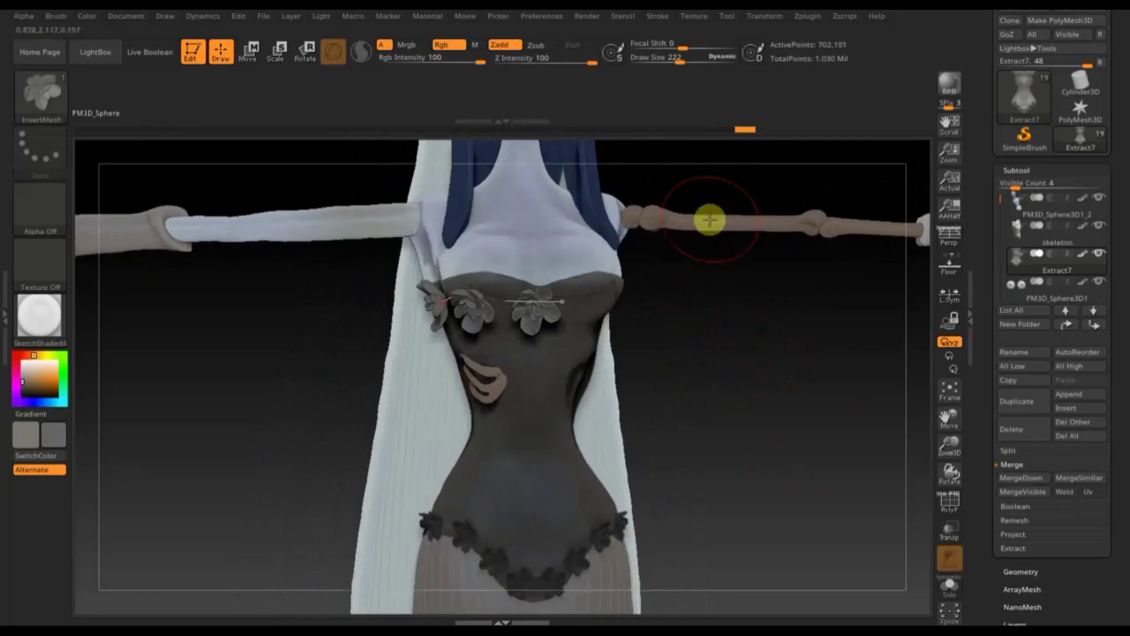
left_click_drag(701, 70, 663, 67)
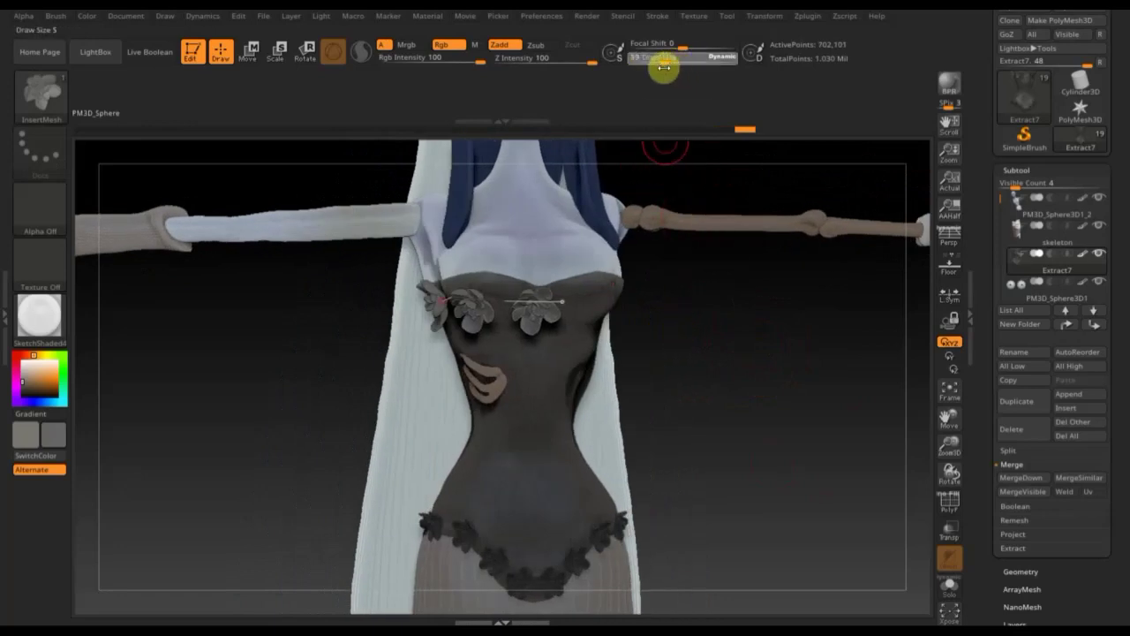
left_click(507, 302)
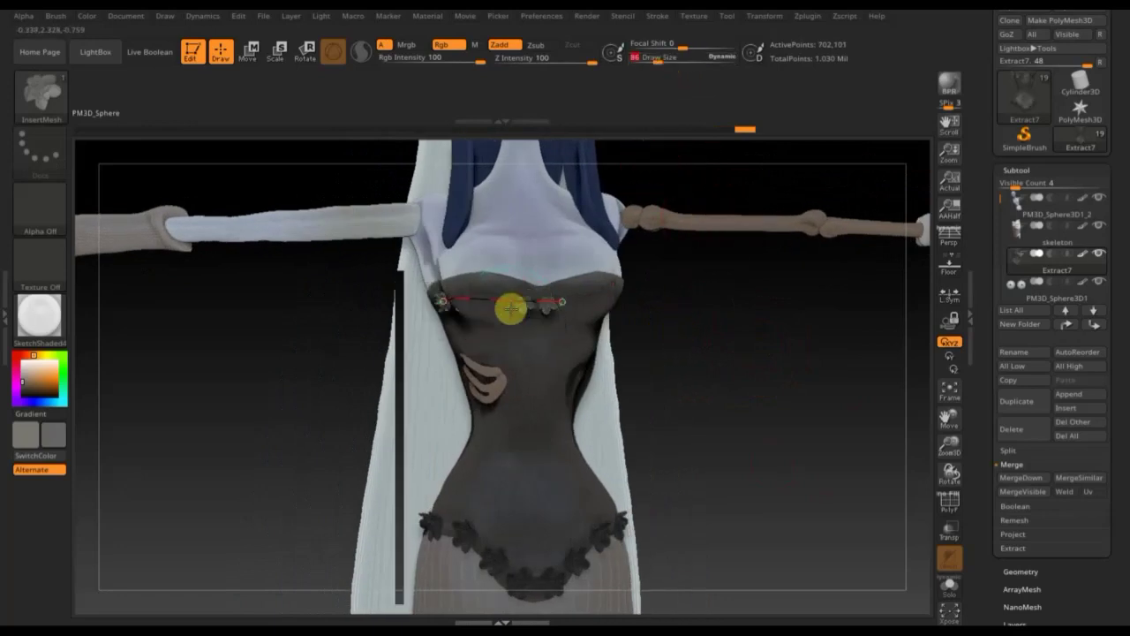
left_click_drag(666, 56, 677, 83)
left_click(469, 298)
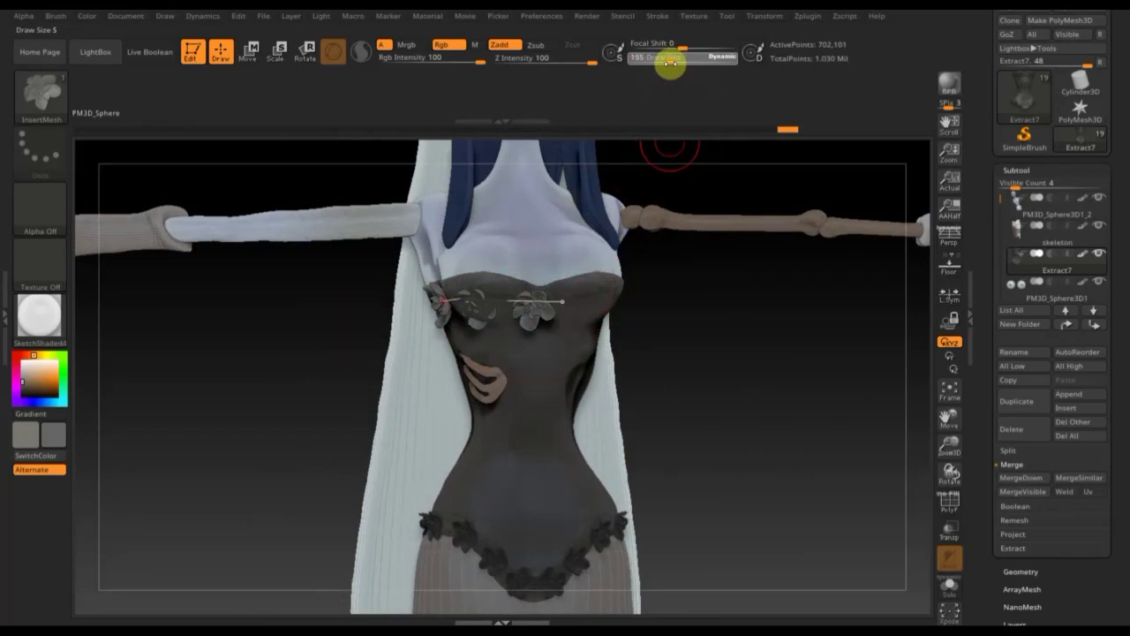
left_click_drag(676, 62, 656, 94)
left_click(500, 303)
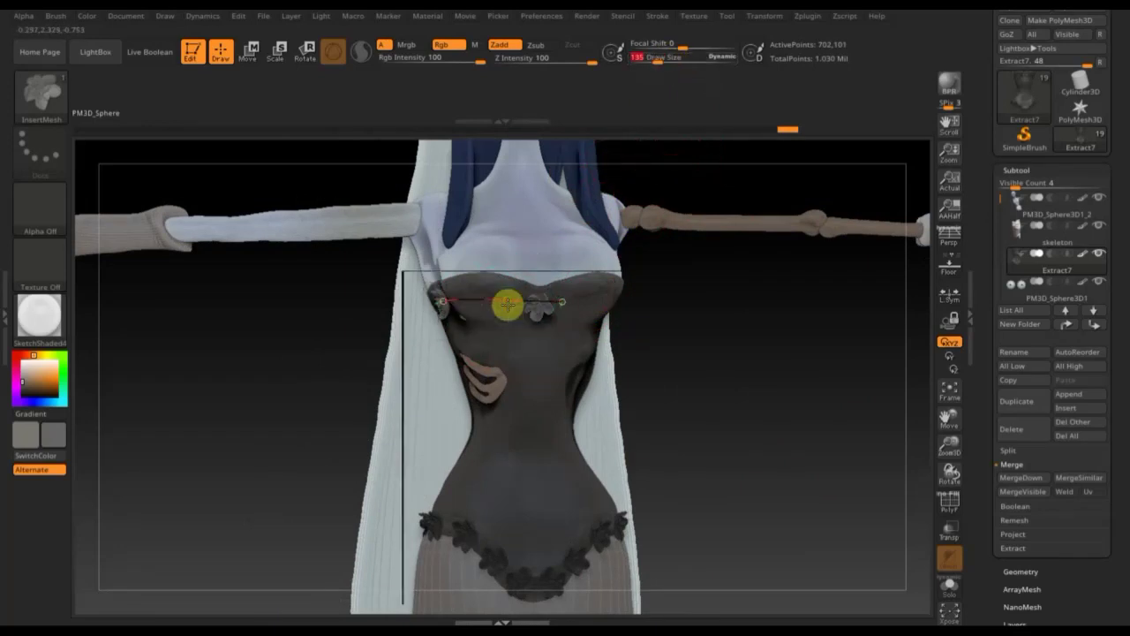
Step: Extend the flower curve around the side and along the bodice top at draw size 64
left_click_drag(704, 358, 761, 358)
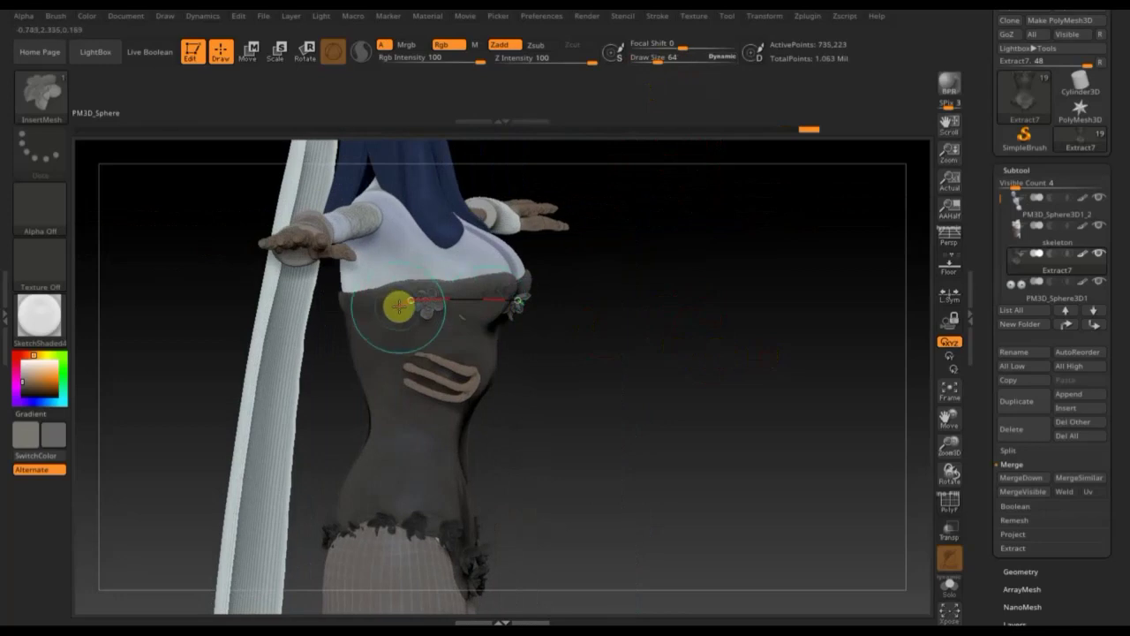
left_click_drag(398, 304, 365, 307)
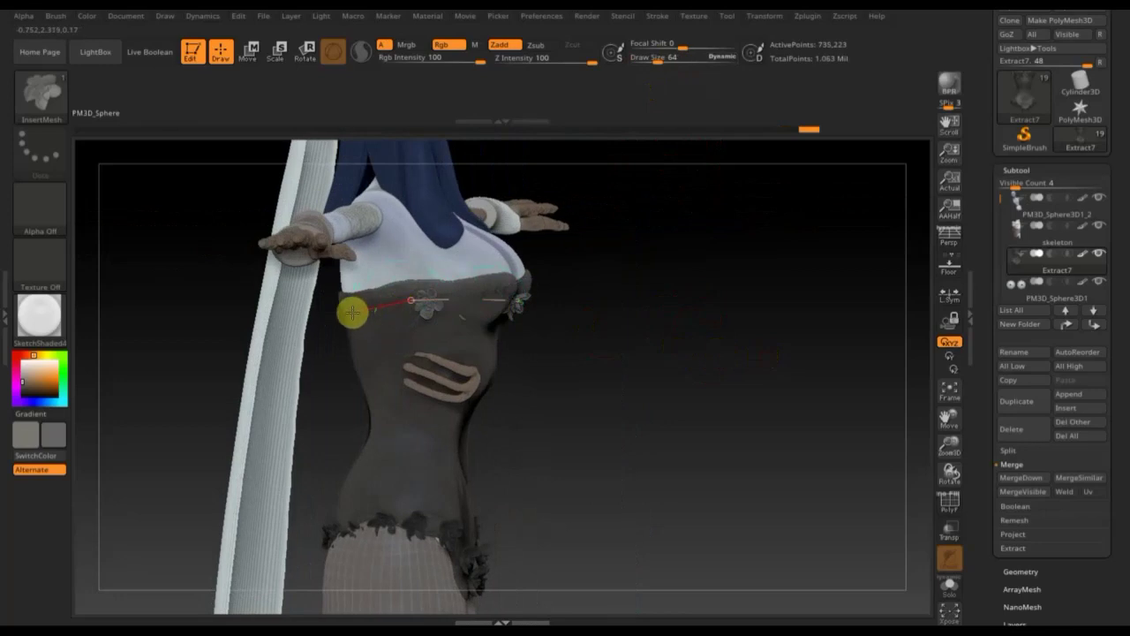
left_click_drag(663, 371, 577, 373)
key("bracketleft")
key("bracketleft")
key("bracketleft")
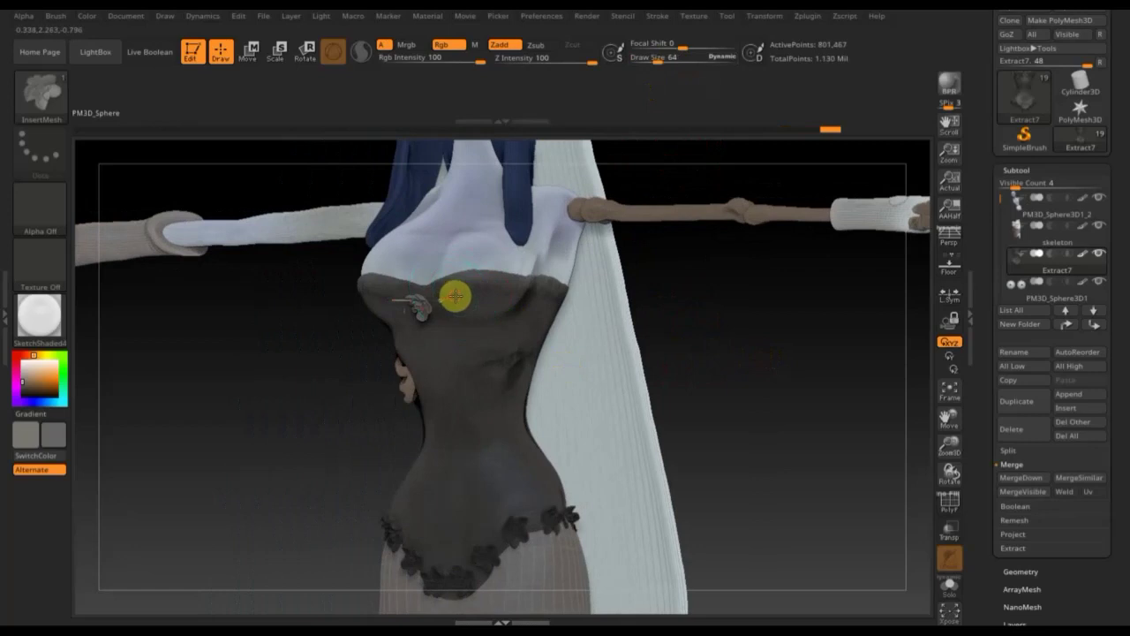
left_click_drag(526, 291, 561, 299)
mouse_move(684, 318)
left_mouse_down()
mouse_move(767, 323)
mouse_move(706, 324)
left_mouse_up()
left_click(416, 303)
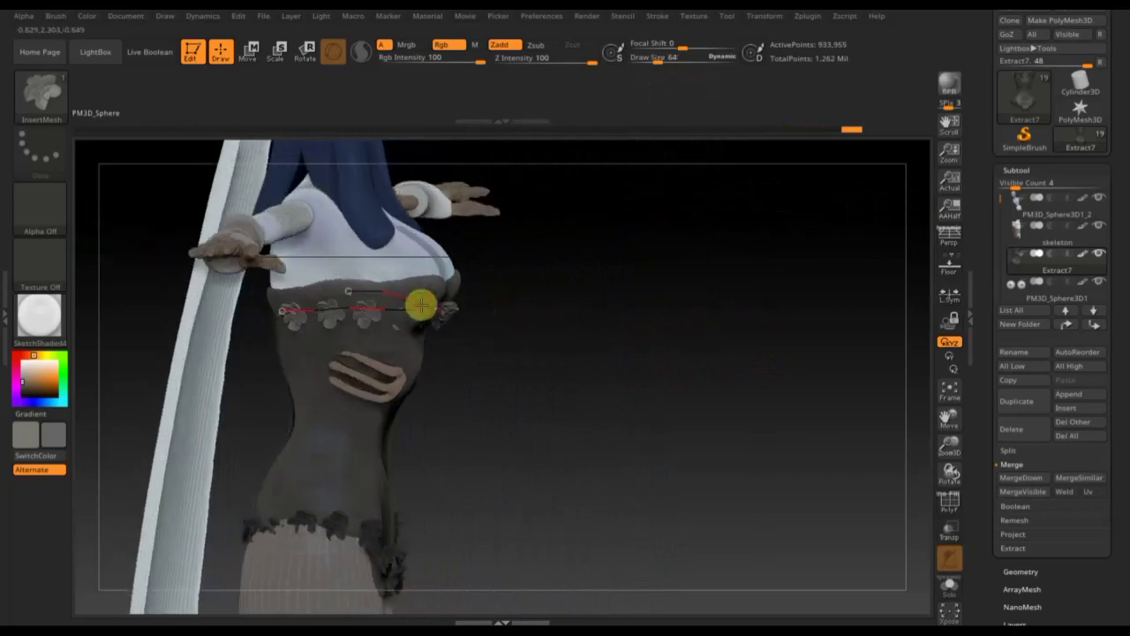
Step: Re-lay and adjust the flowers along the bodice curve, undoing the final change
mouse_move(532, 340)
left_mouse_down()
mouse_move(467, 328)
mouse_move(473, 312)
mouse_move(433, 320)
left_mouse_up()
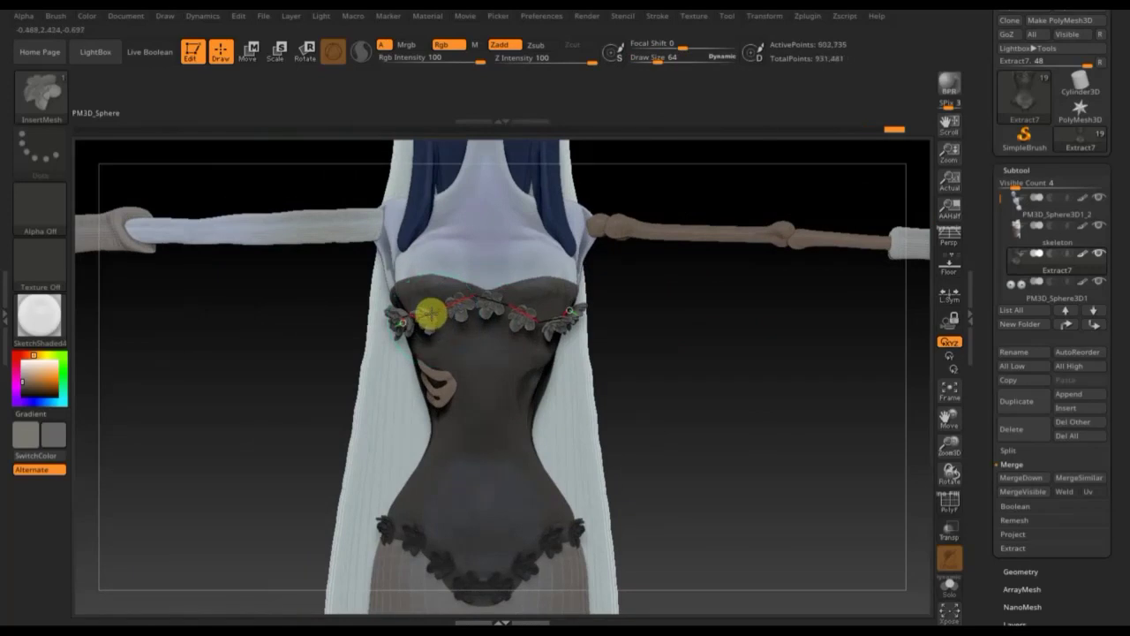
left_click(428, 293)
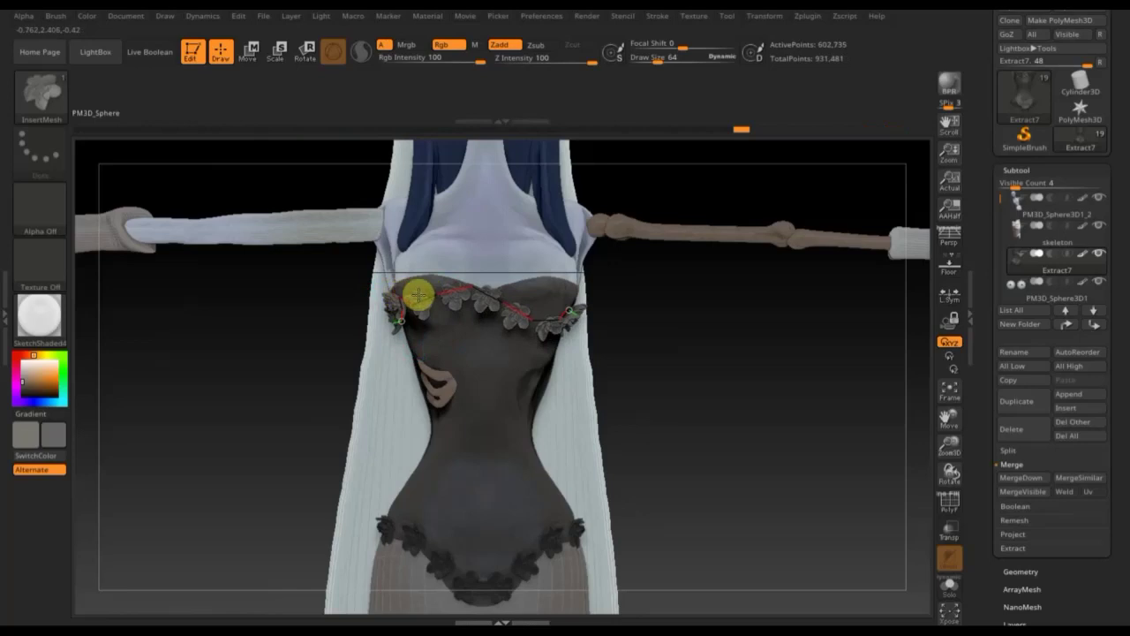
left_click(422, 289)
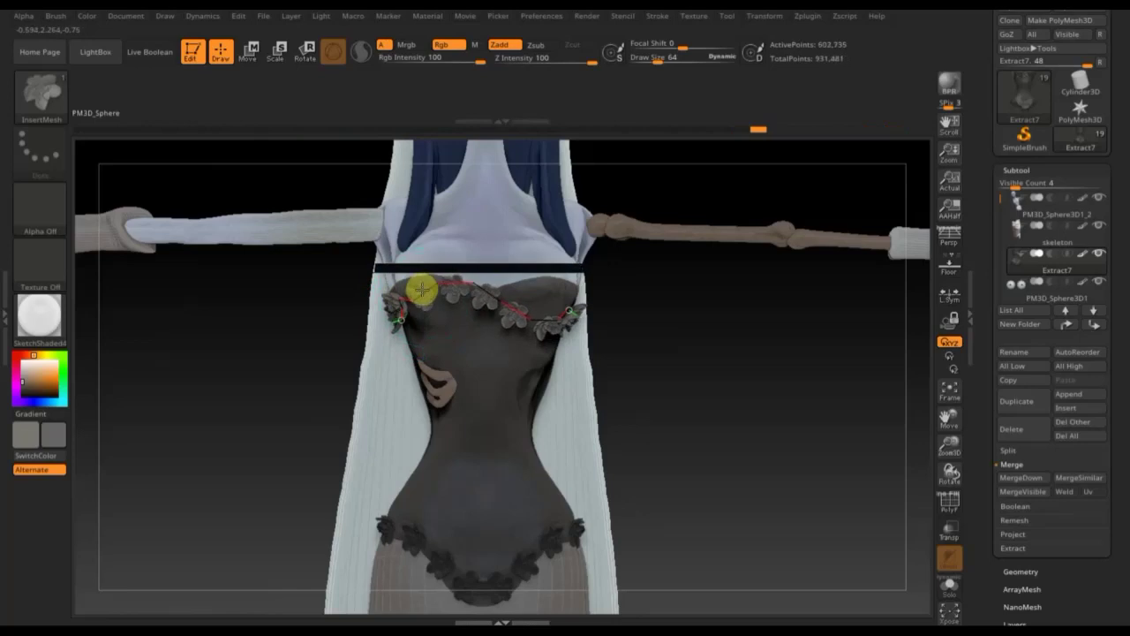
left_click_drag(415, 292, 412, 292)
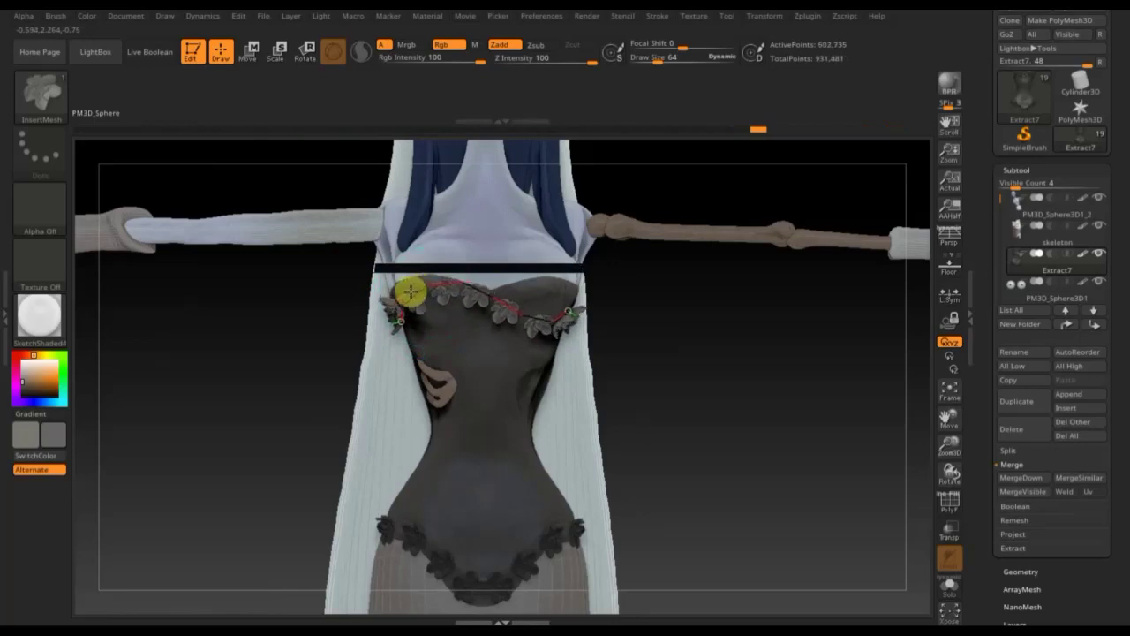
left_click_drag(681, 346, 705, 343)
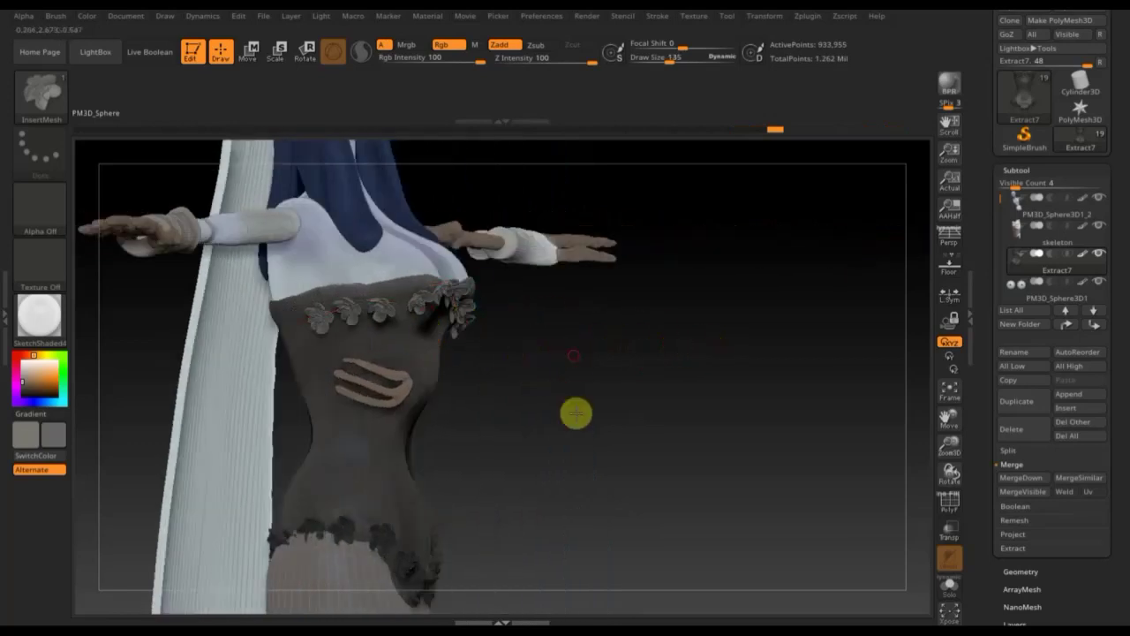
left_click_drag(575, 412, 570, 447)
key("ctrl+z")
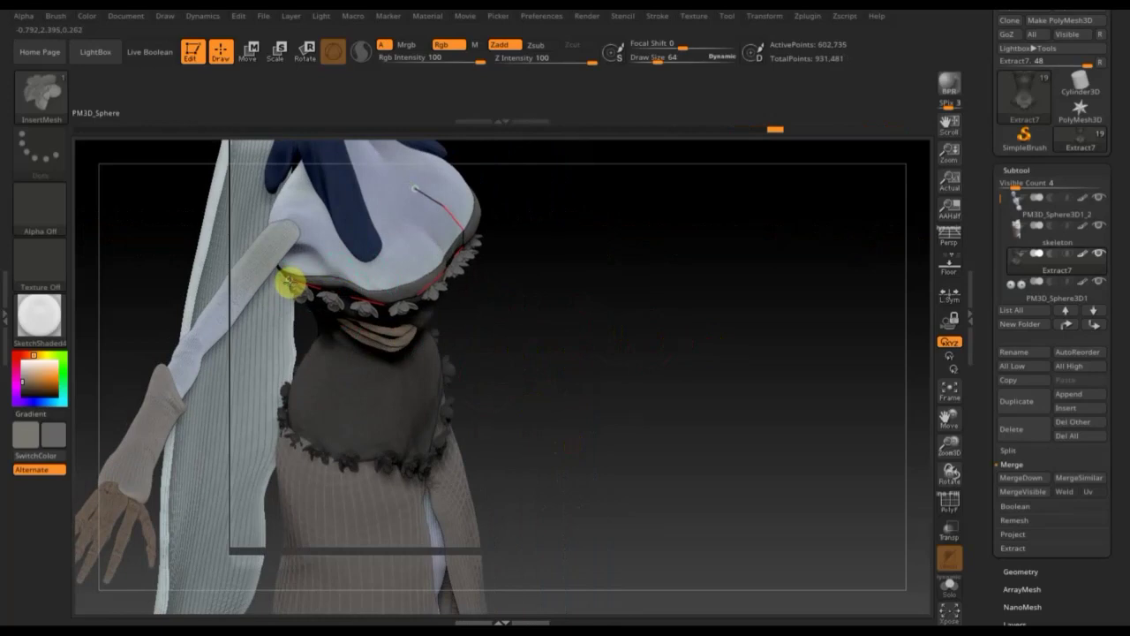
Step: Redo the neckline trim, delete its guide curve, and clear the mask from the dress
key("ctrl+shift+z")
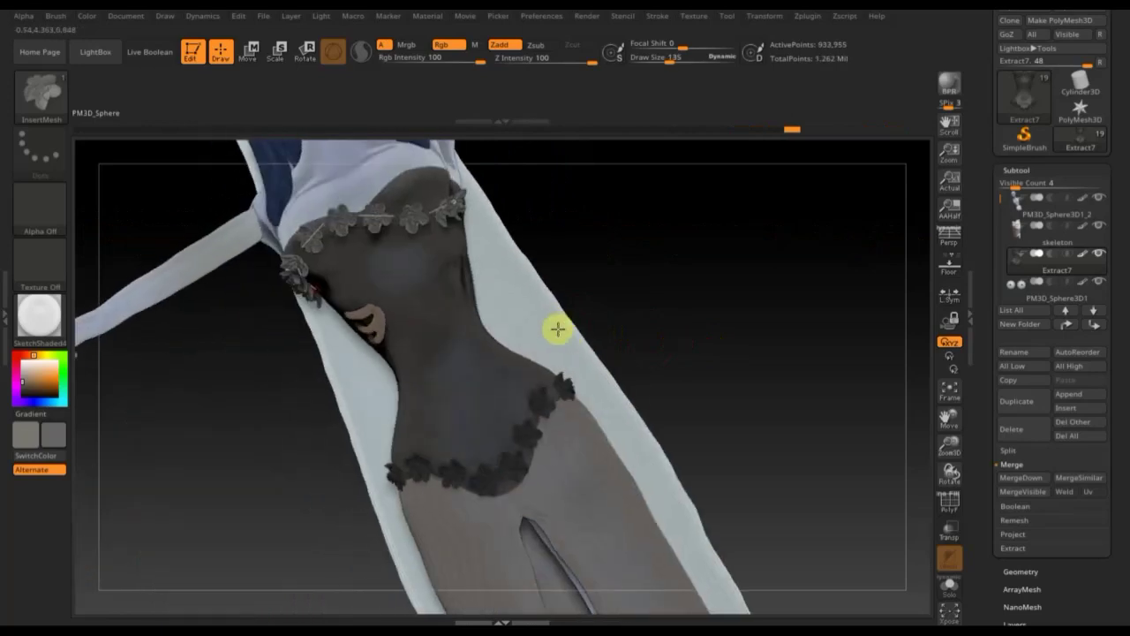
left_click_drag(565, 345, 575, 336)
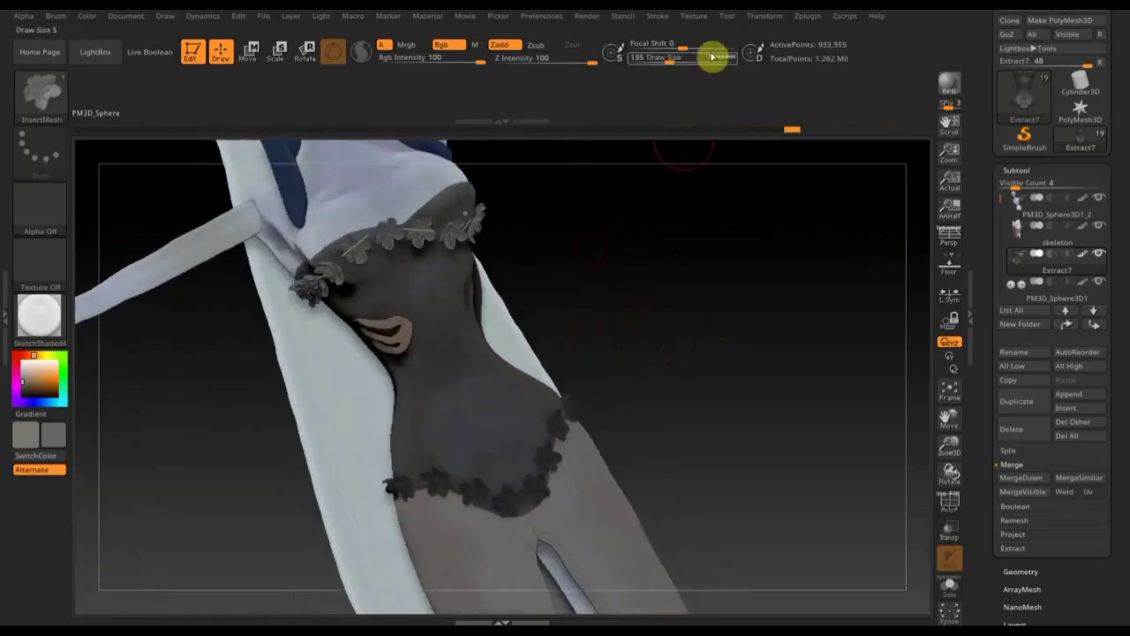
left_click(667, 18)
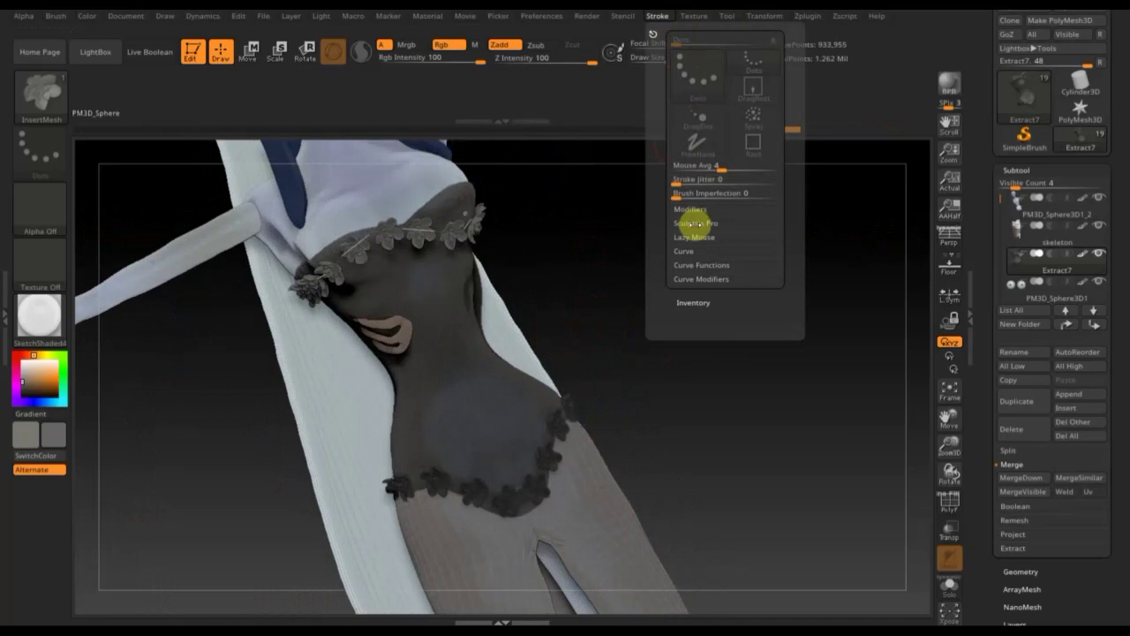
left_click(691, 265)
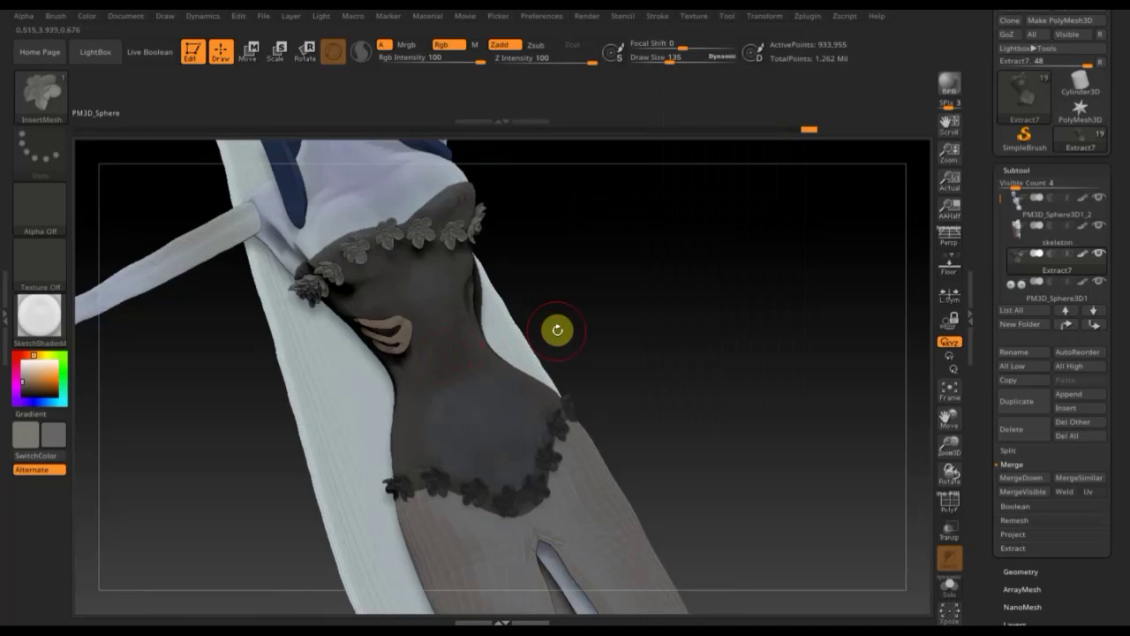
left_click_drag(762, 290, 758, 303, "shift")
left_click(746, 288)
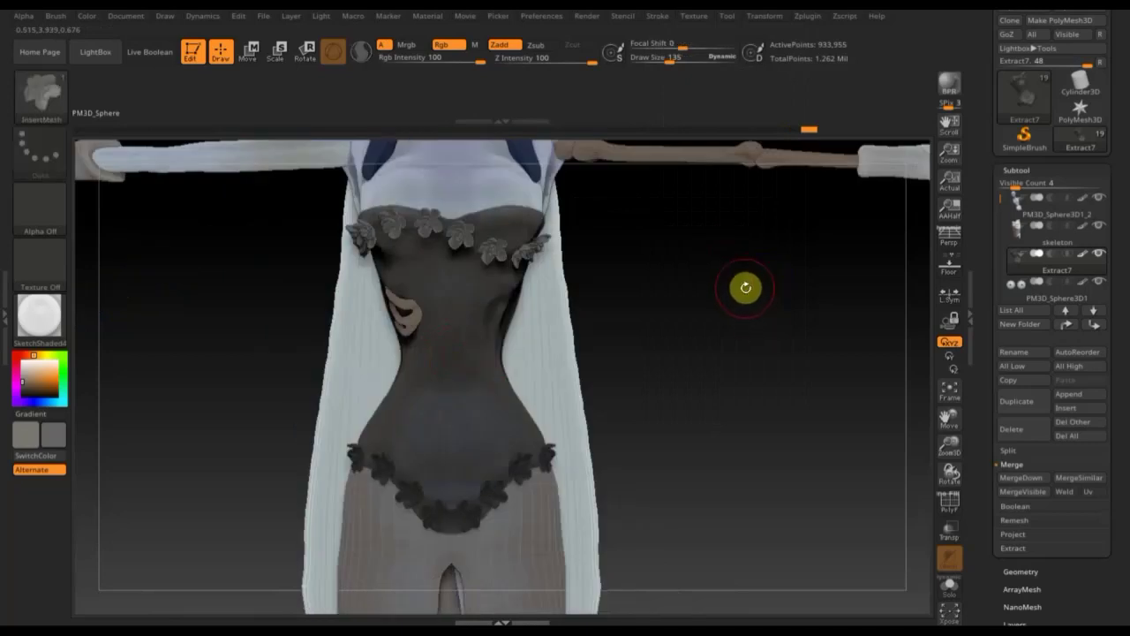
left_click_drag(651, 308, 663, 306, "ctrl")
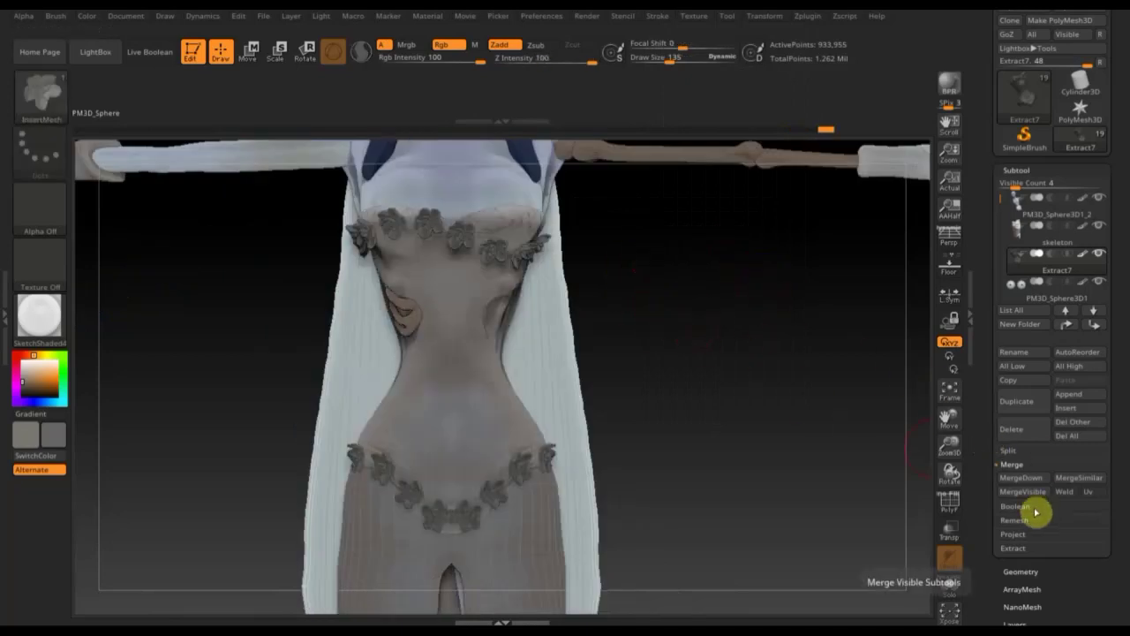
Step: Mirror And Weld the flower-trimmed dress and switch to the Move Topological brush
left_click(1025, 569)
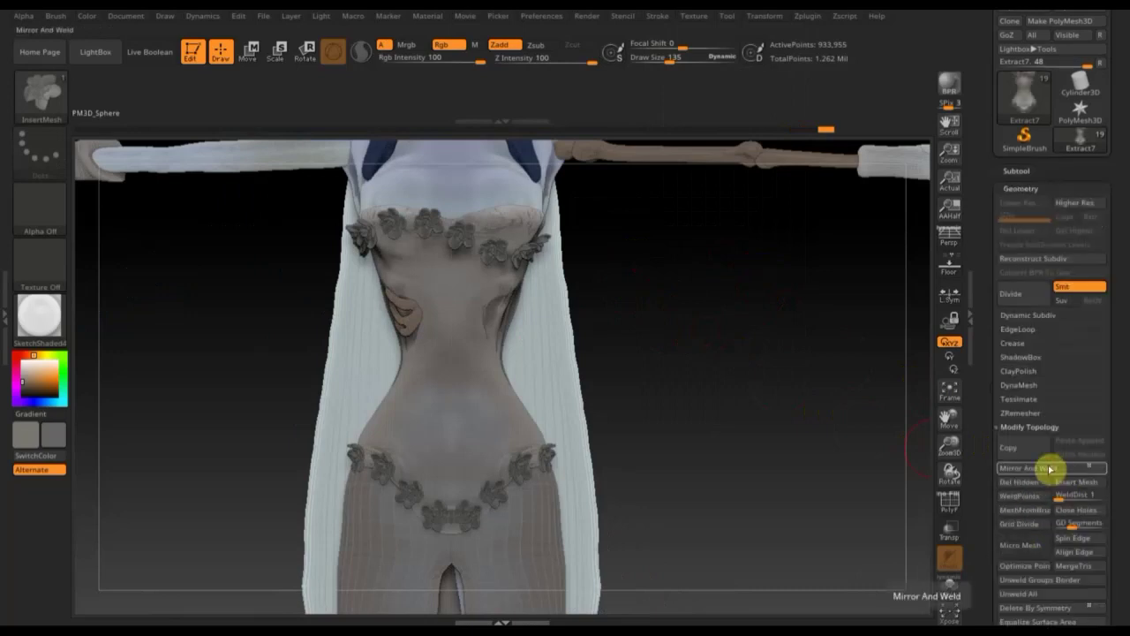
left_click(1051, 468)
mouse_move(751, 386)
left_mouse_down()
mouse_move(770, 390)
mouse_move(681, 386)
mouse_move(735, 492)
left_mouse_up()
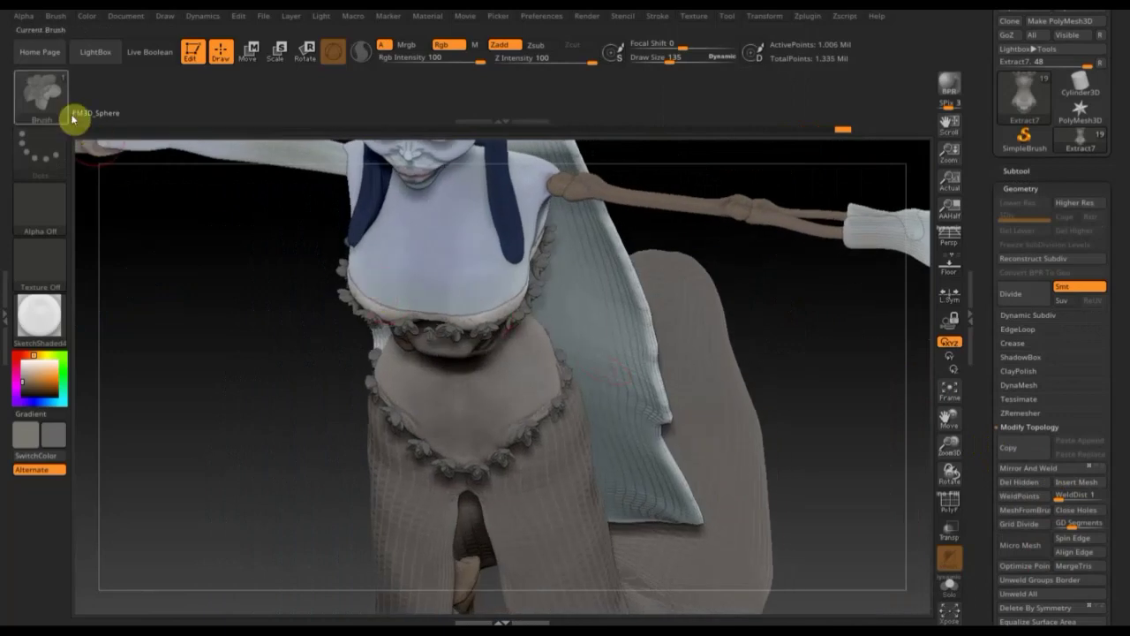
left_click(37, 97)
left_click(286, 109)
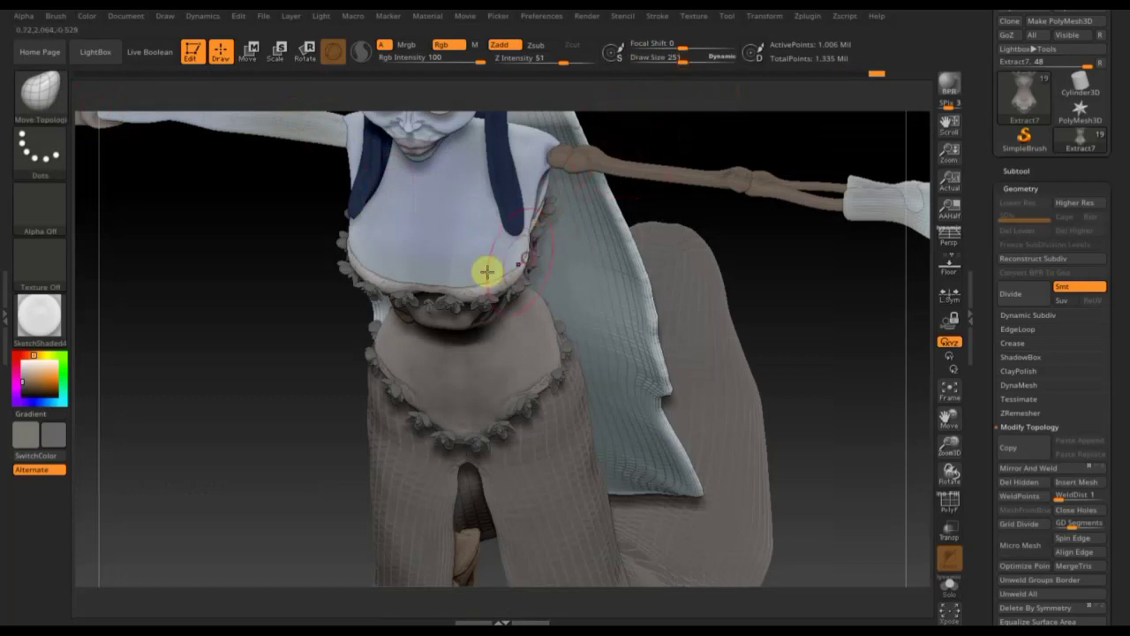
Step: Slide the flower trim with Move Topological along the bodice's top and left edge
mouse_move(292, 323)
left_mouse_down()
mouse_move(314, 361)
mouse_move(348, 248)
mouse_move(339, 186)
mouse_move(358, 283)
left_mouse_up()
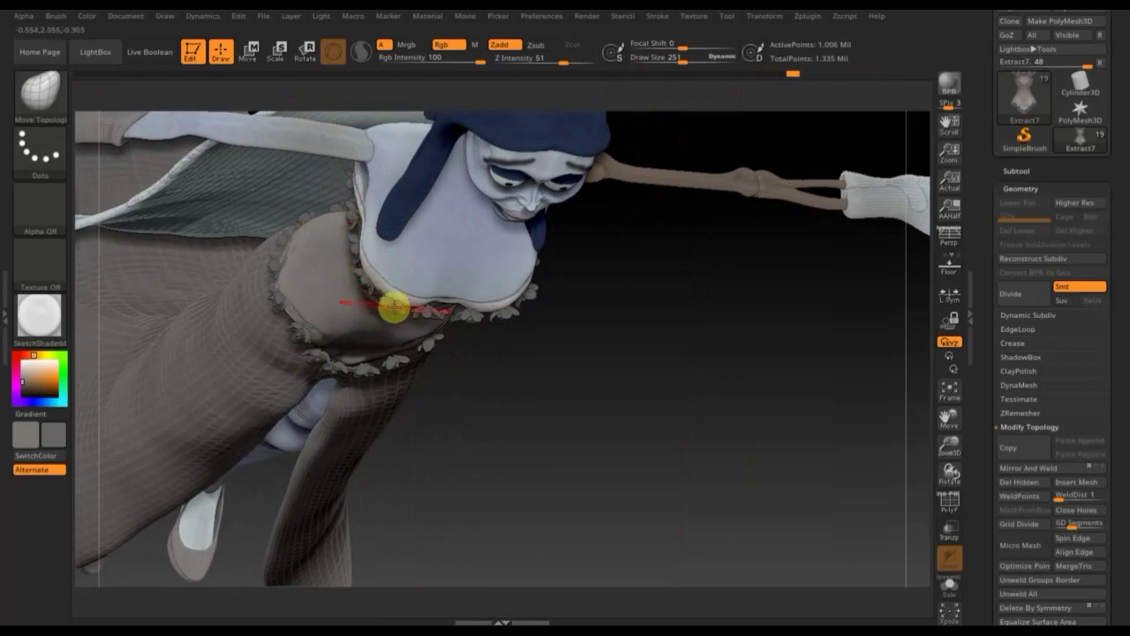
left_click_drag(398, 303, 469, 310)
left_click_drag(570, 359, 565, 245)
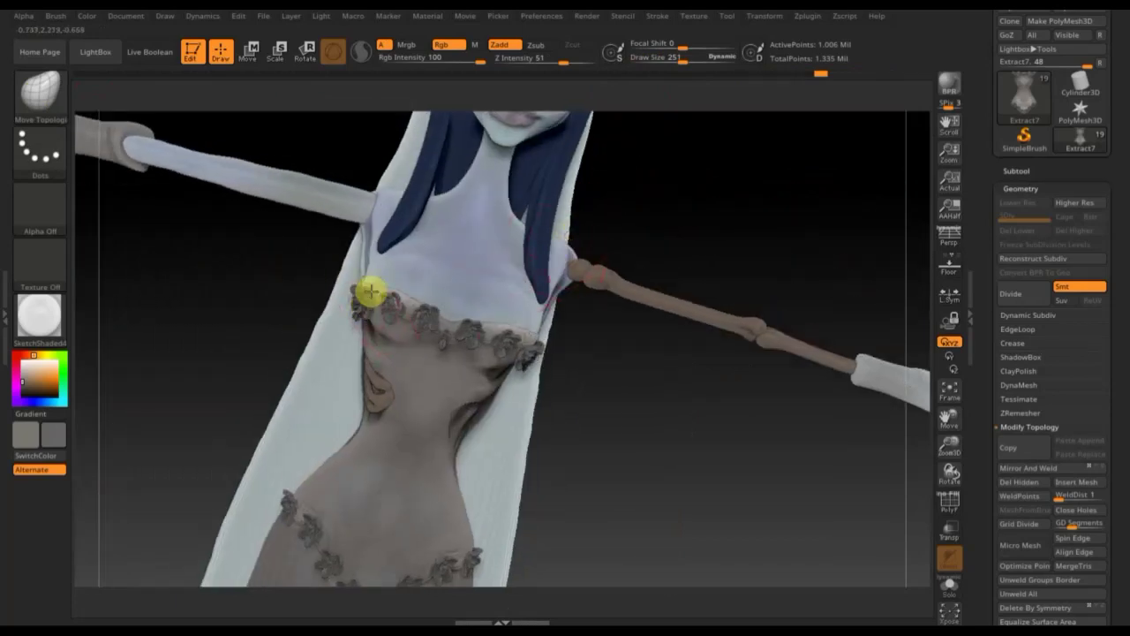
left_click_drag(370, 286, 369, 311)
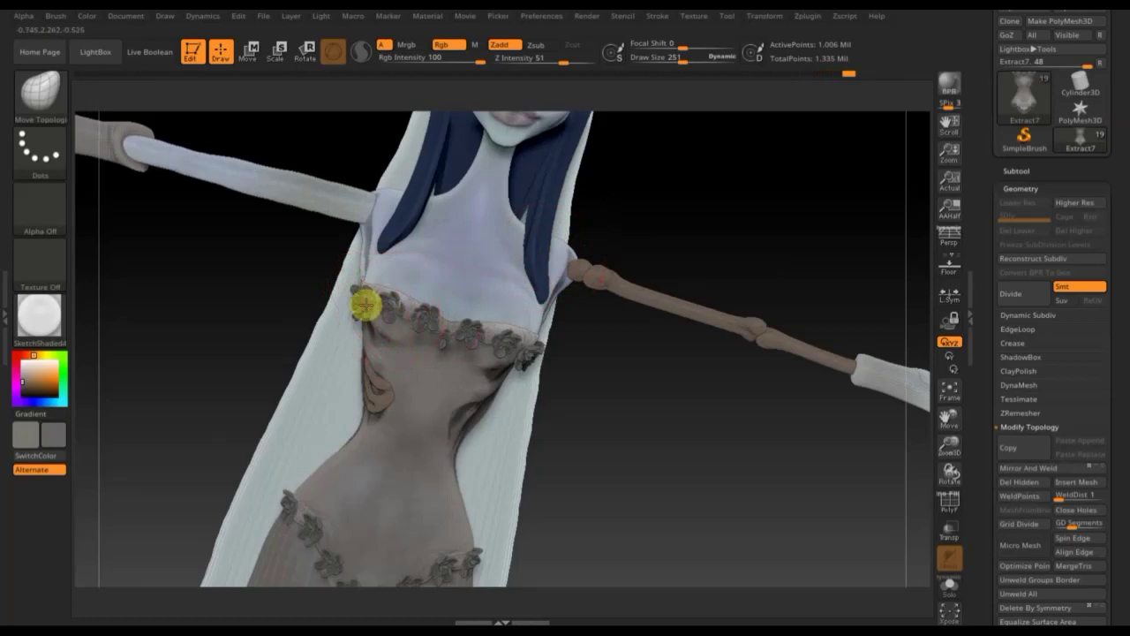
mouse_move(645, 431)
left_mouse_down()
mouse_move(660, 435)
mouse_move(633, 429)
left_mouse_up()
left_click_drag(279, 296, 277, 297)
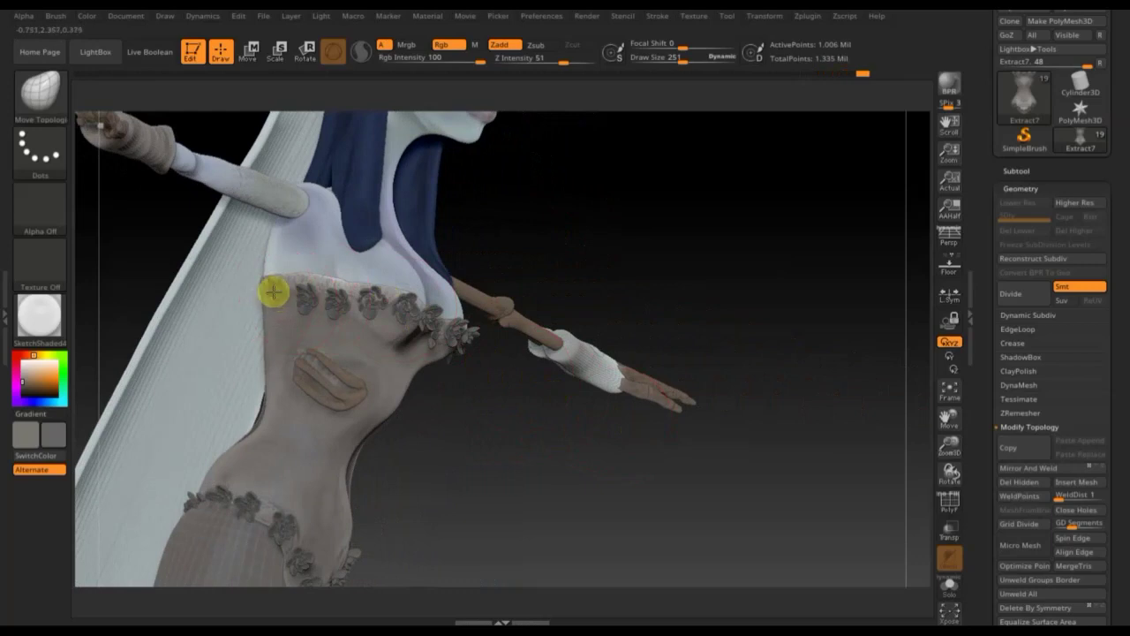
Step: Push the trim into place along the bodice side, smooth beneath it, and check all round
left_click_drag(277, 288, 315, 305)
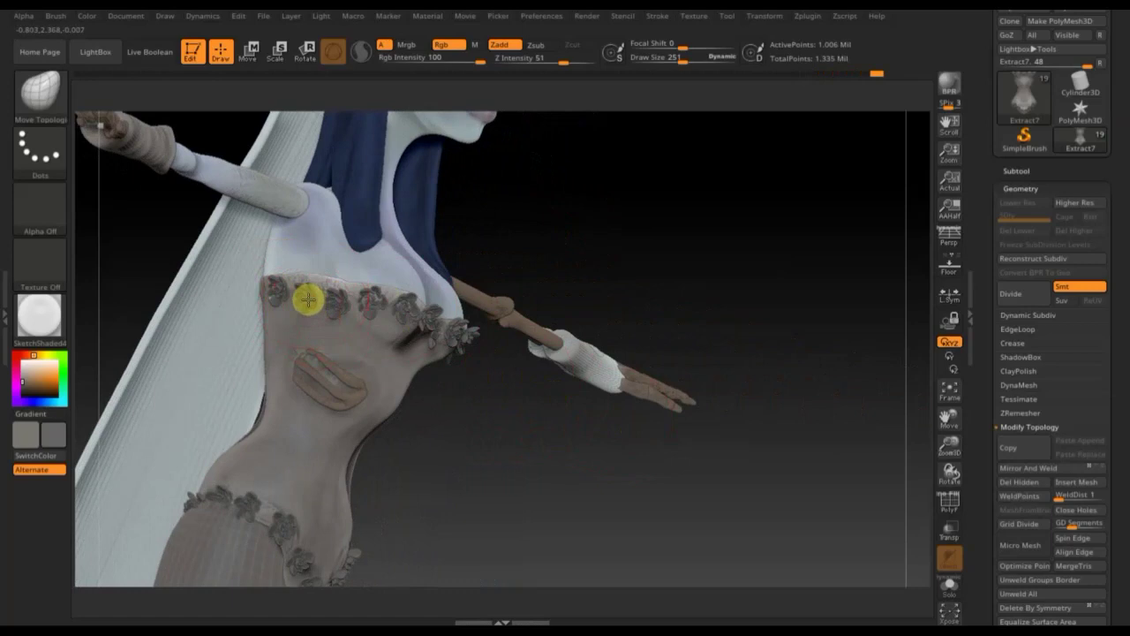
left_click_drag(303, 287, 336, 305)
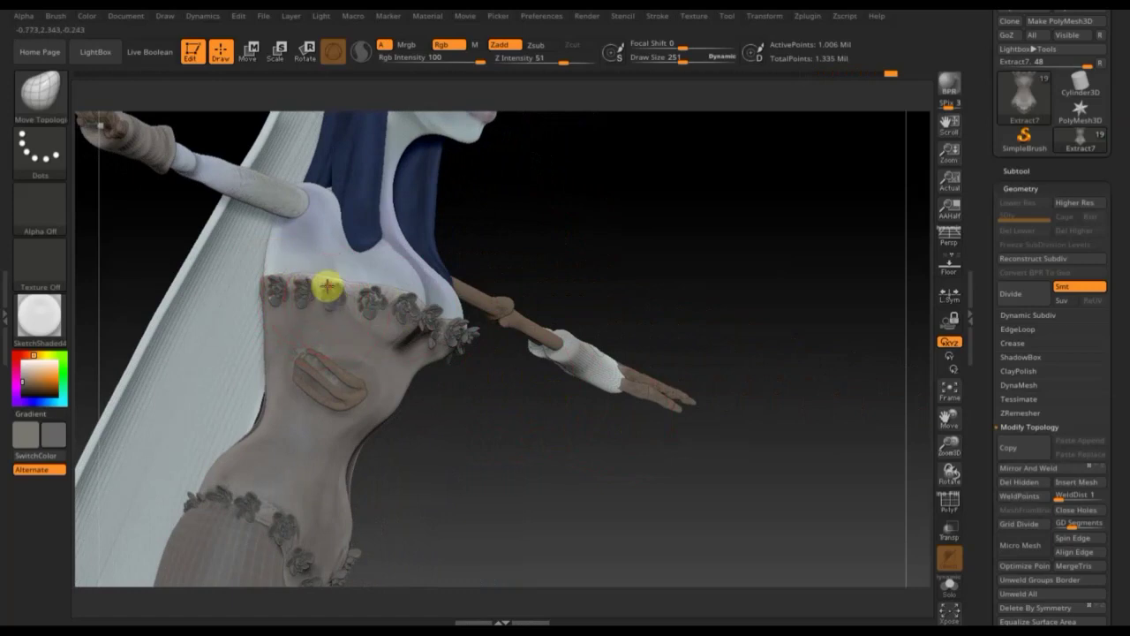
mouse_move(447, 404)
left_mouse_down()
mouse_move(472, 421)
mouse_move(422, 369)
left_mouse_up()
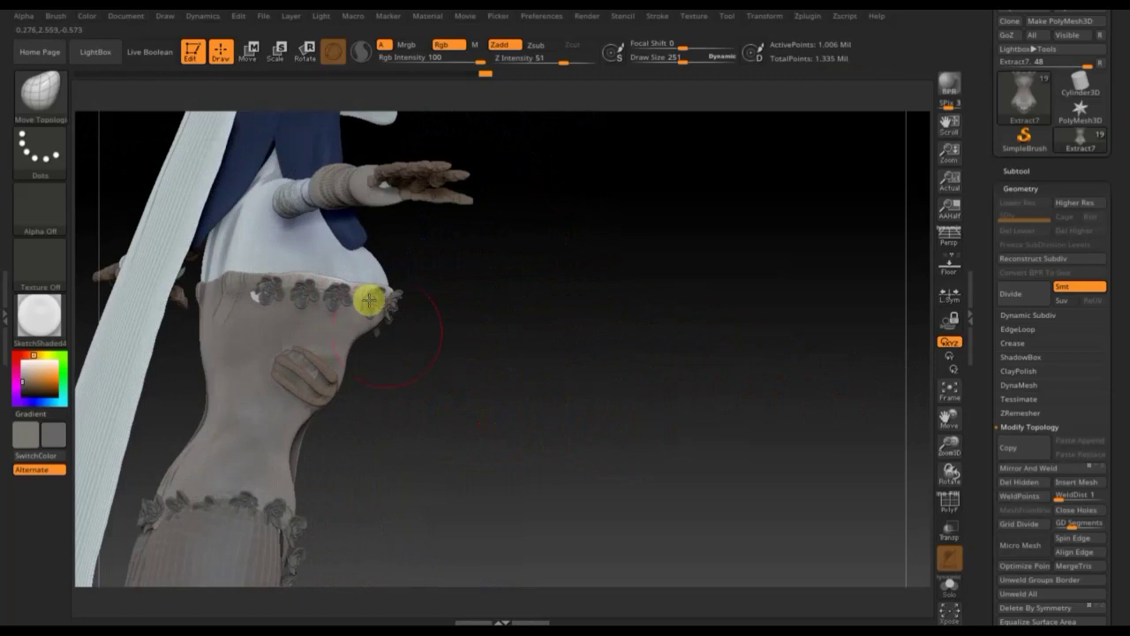
left_click_drag(381, 300, 257, 303)
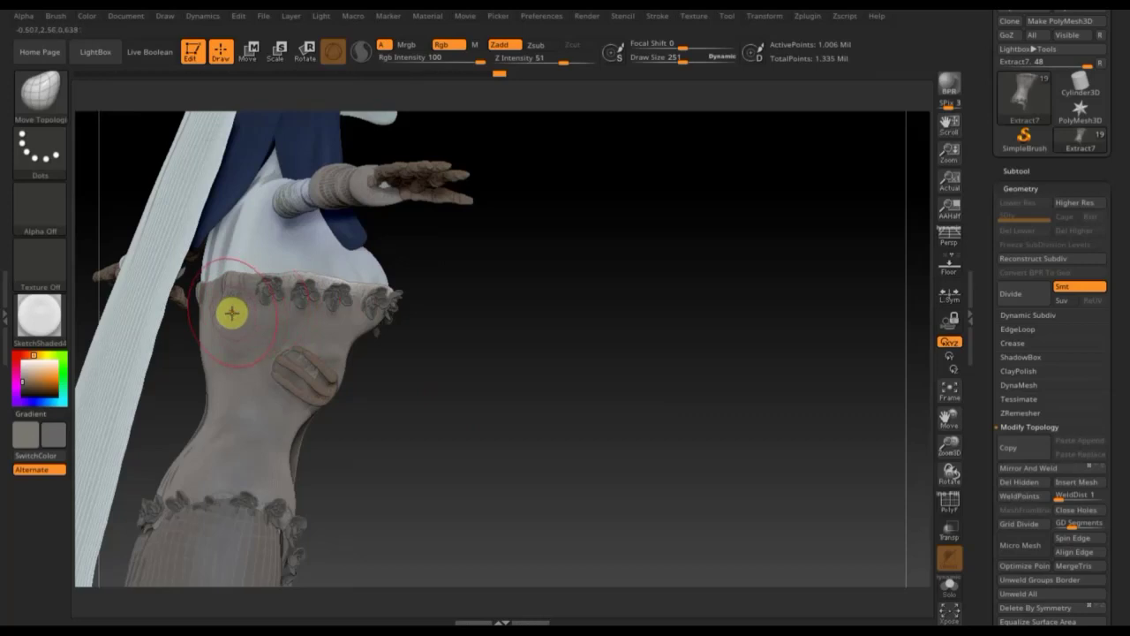
left_click_drag(222, 303, 220, 307, "shift")
mouse_move(638, 385)
left_mouse_down()
mouse_move(567, 378)
mouse_move(623, 387)
mouse_move(303, 507)
left_mouse_up()
mouse_move(386, 512)
left_mouse_down()
mouse_move(511, 486)
mouse_move(501, 497)
left_mouse_up()
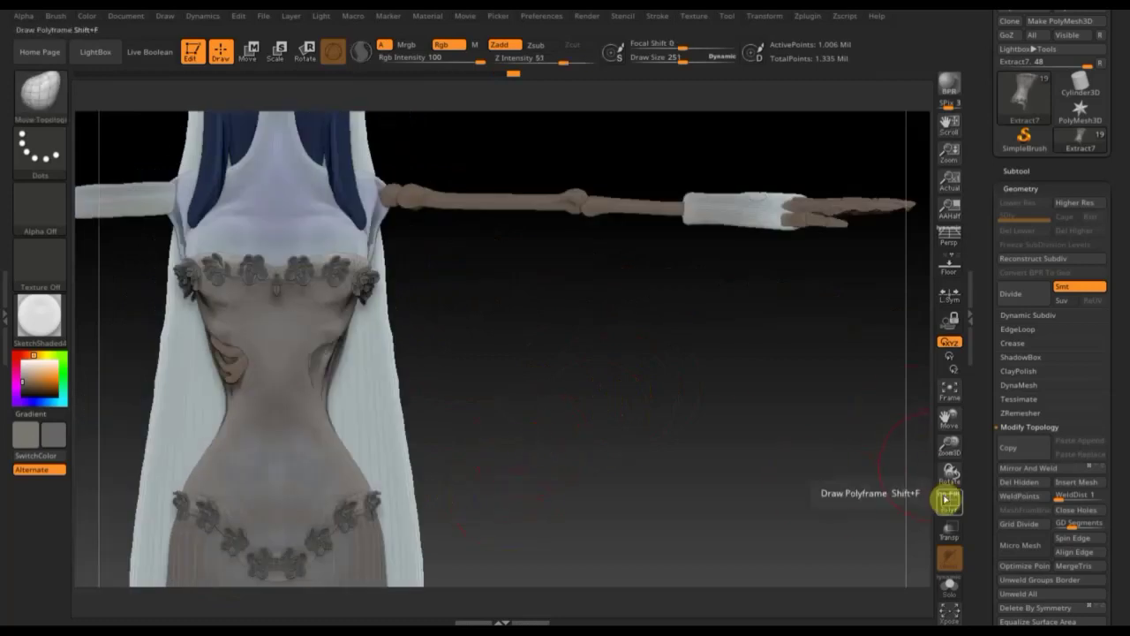
Step: Hide the teal corset polygroup with PolyF shown, leaving only its flower trims visible
left_click(948, 503)
mouse_move(618, 398)
left_mouse_down()
mouse_move(621, 410)
mouse_move(609, 347)
mouse_move(520, 403)
mouse_move(666, 404)
mouse_move(669, 429)
mouse_move(679, 419)
left_mouse_up()
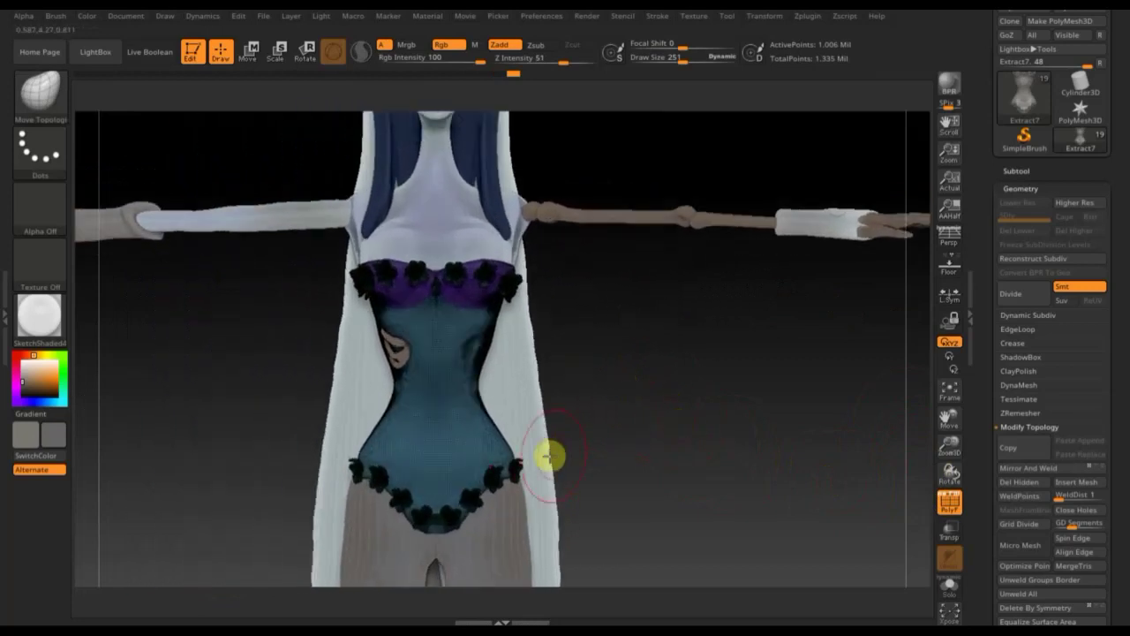
left_click(472, 499, "ctrl+alt+shift")
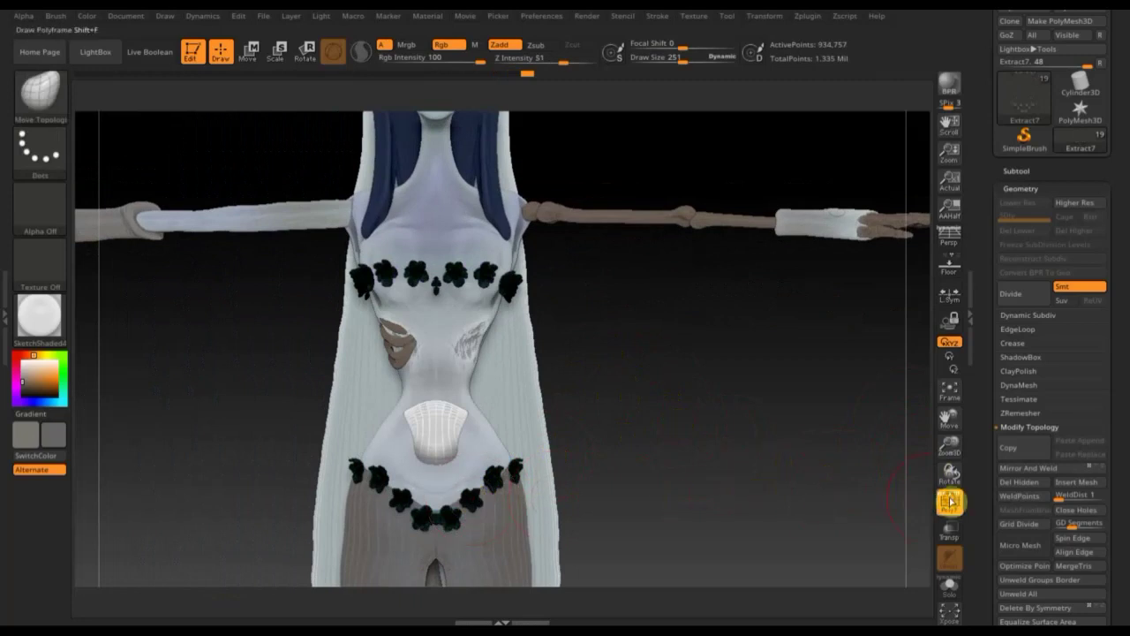
left_click(949, 499)
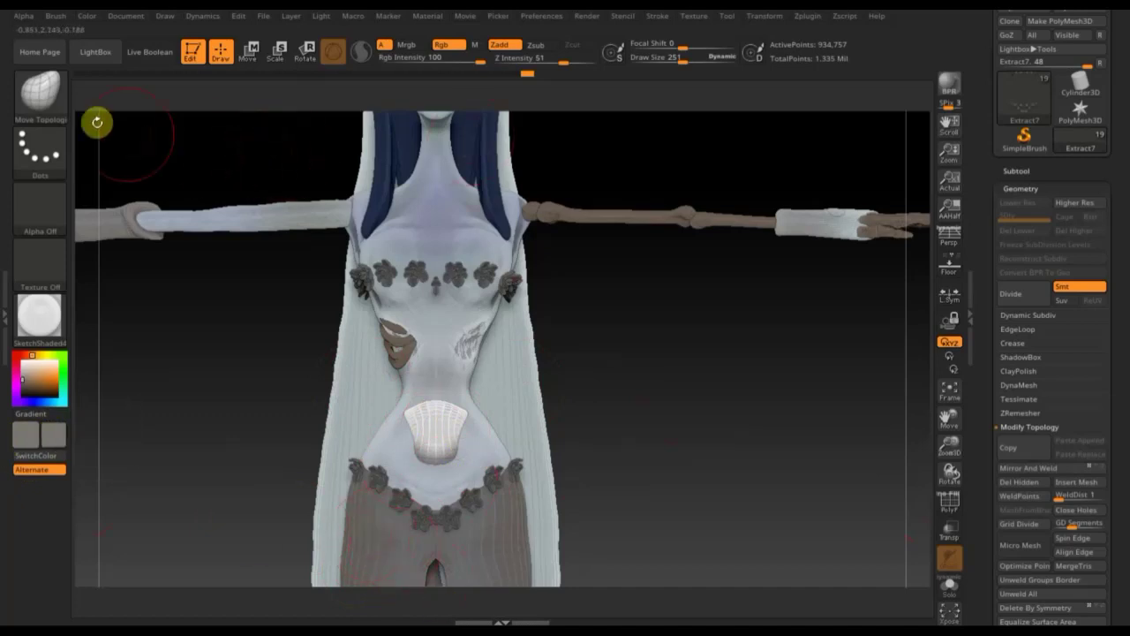
Step: Switch to the Standard brush with Zadd off for colour-only painting, undoing a test stroke
left_click(36, 92)
left_click(451, 108)
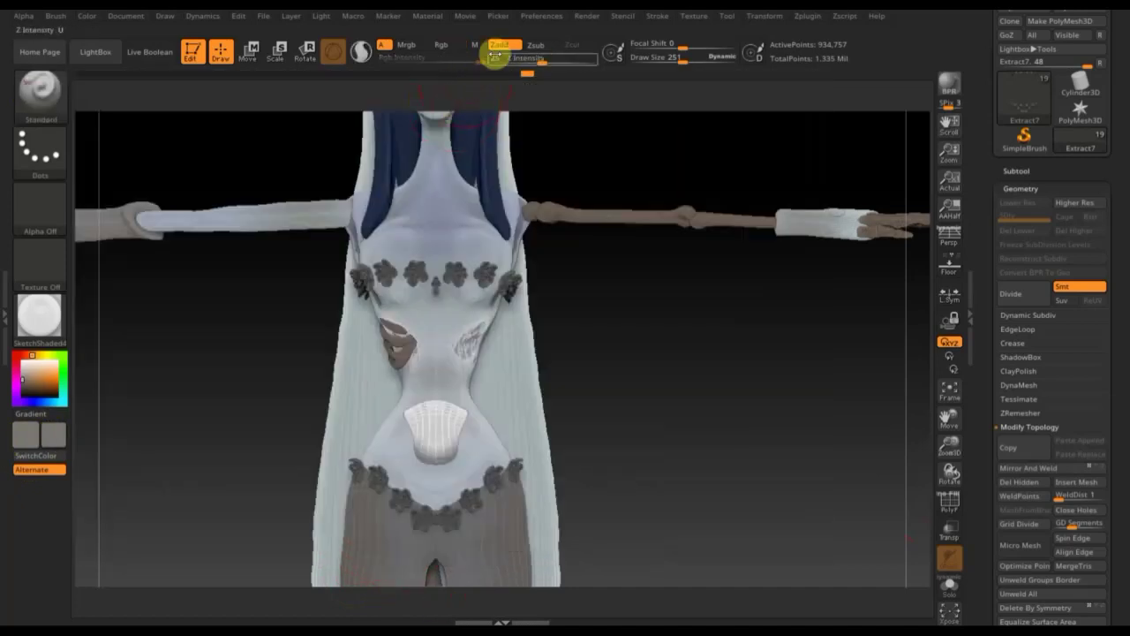
left_click(500, 44)
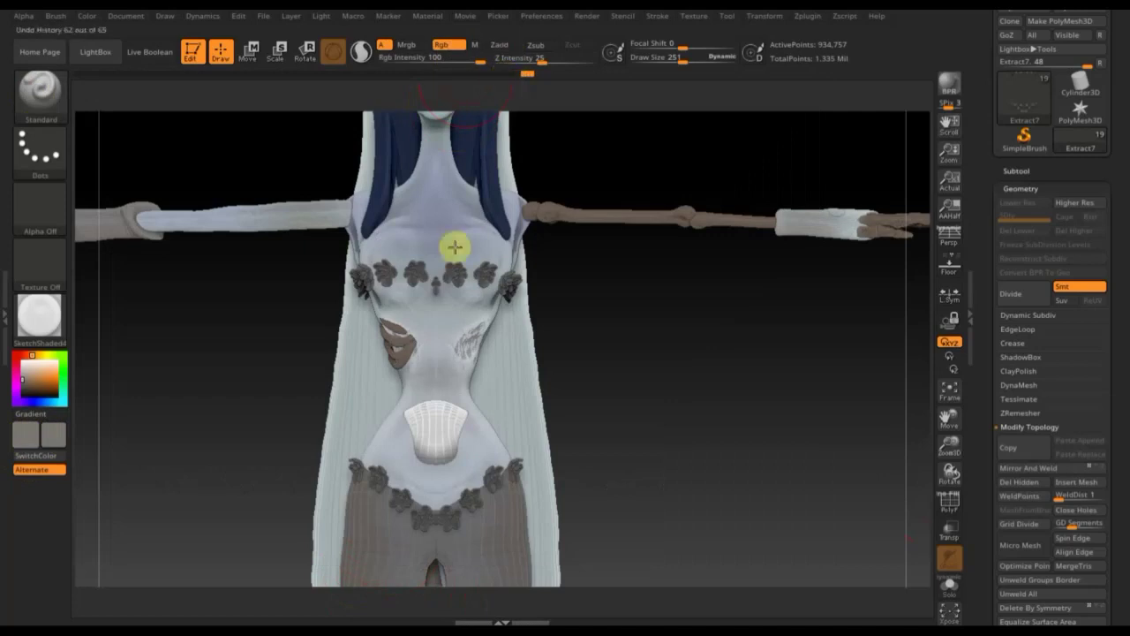
left_click_drag(462, 273, 425, 271)
key("ctrl+z")
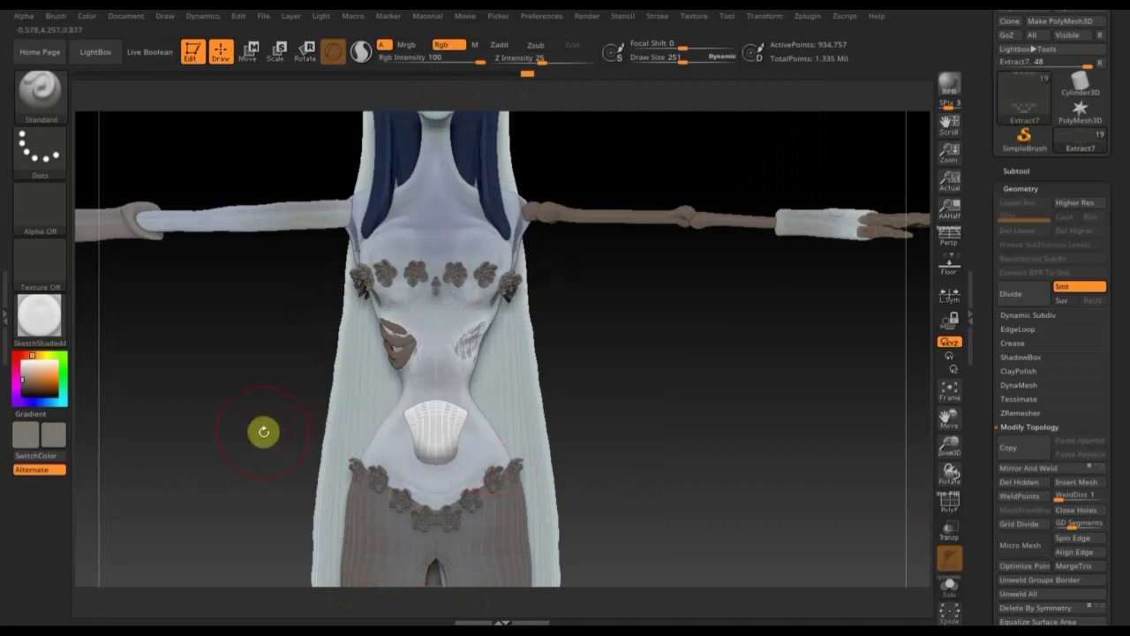
Step: Paint the belt and chest flower trims warm orange-brown and orbit the model to check
left_click(61, 442)
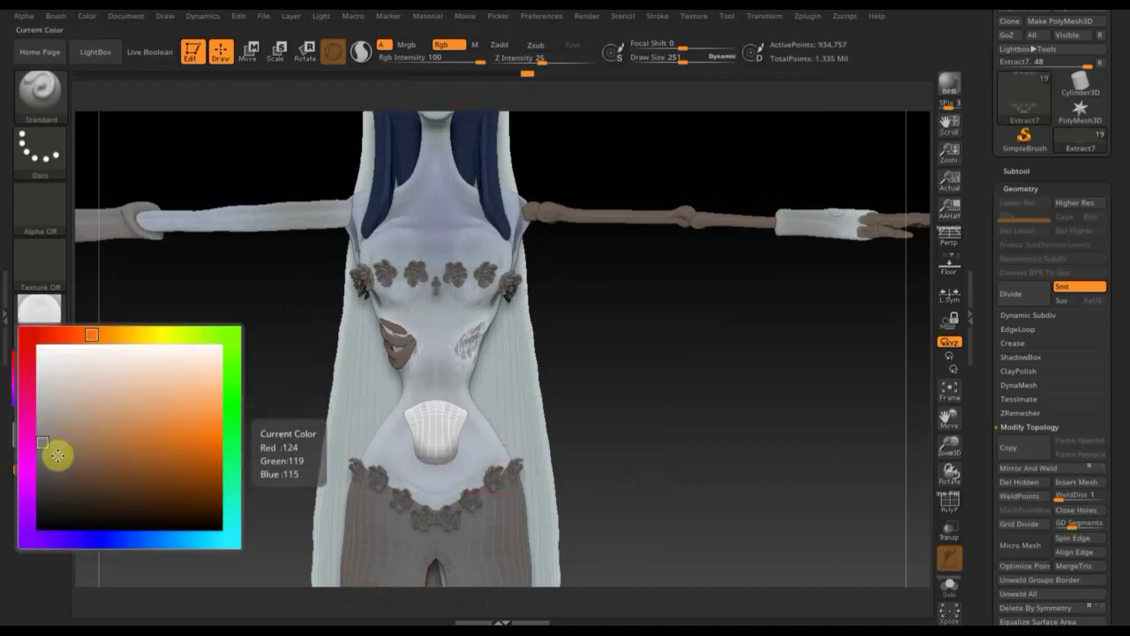
left_click(86, 433)
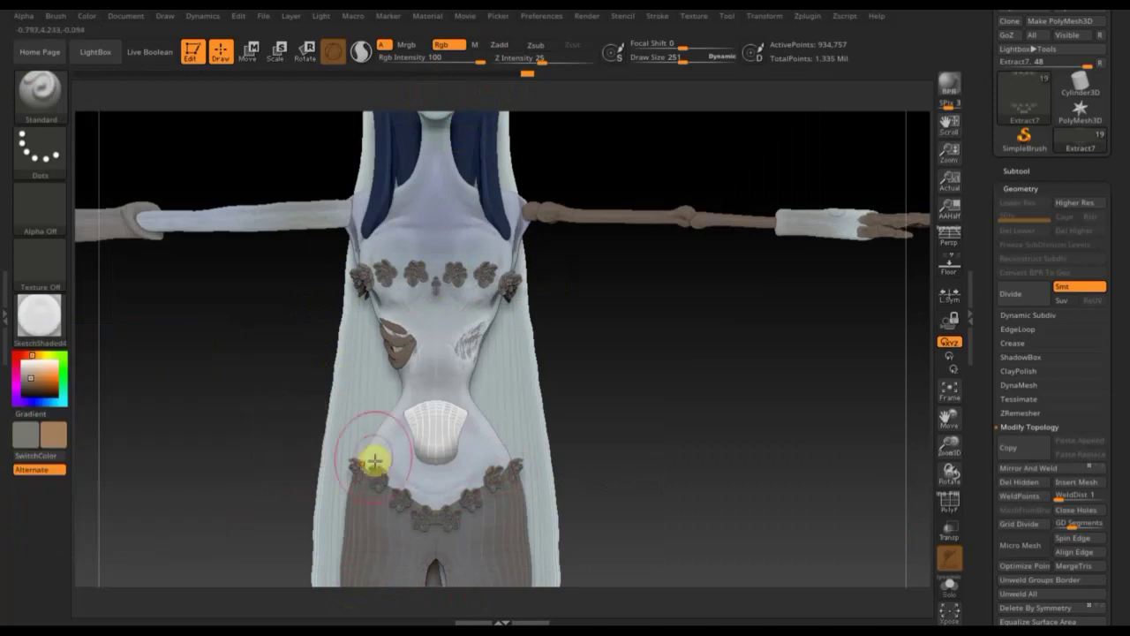
left_click_drag(362, 465, 525, 522)
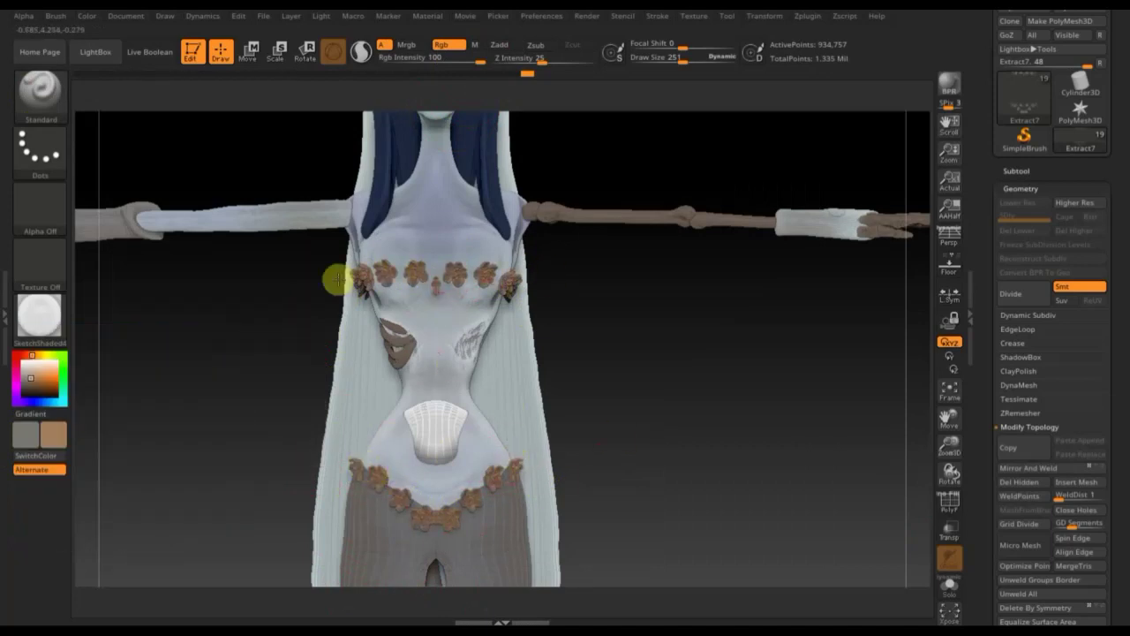
left_click_drag(688, 391, 789, 388)
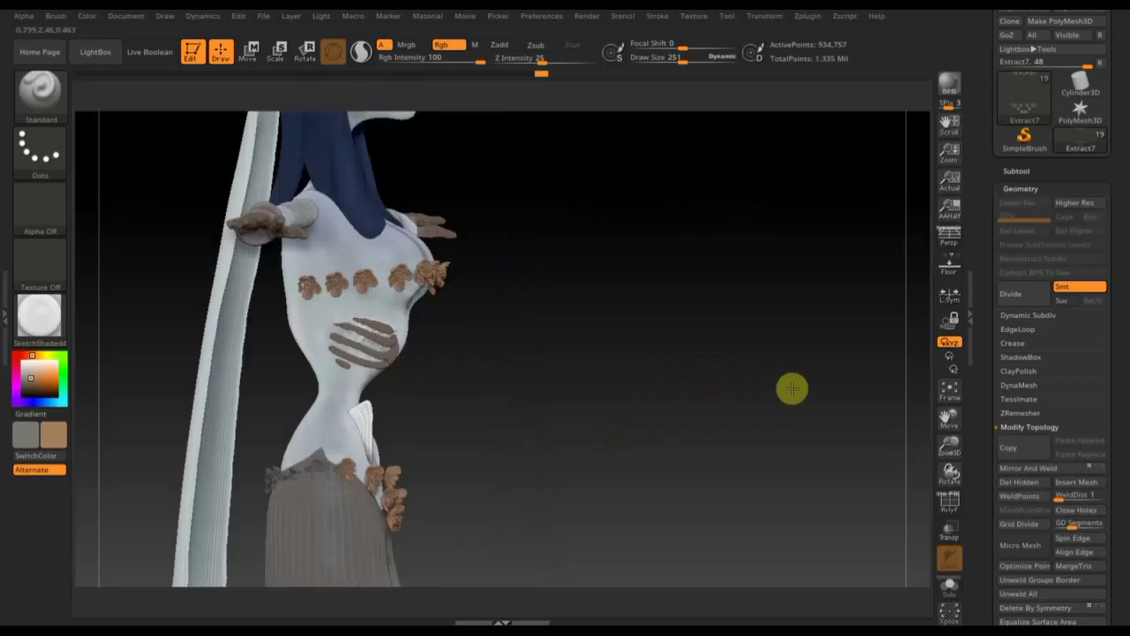
left_click_drag(689, 379, 525, 336)
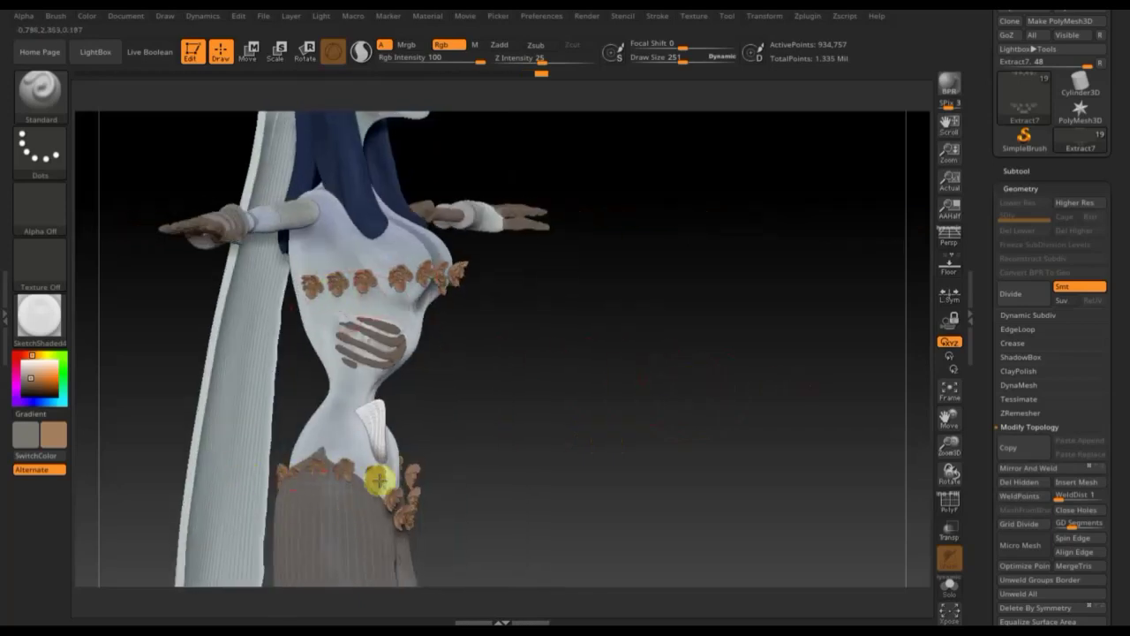
left_click_drag(574, 484, 533, 479)
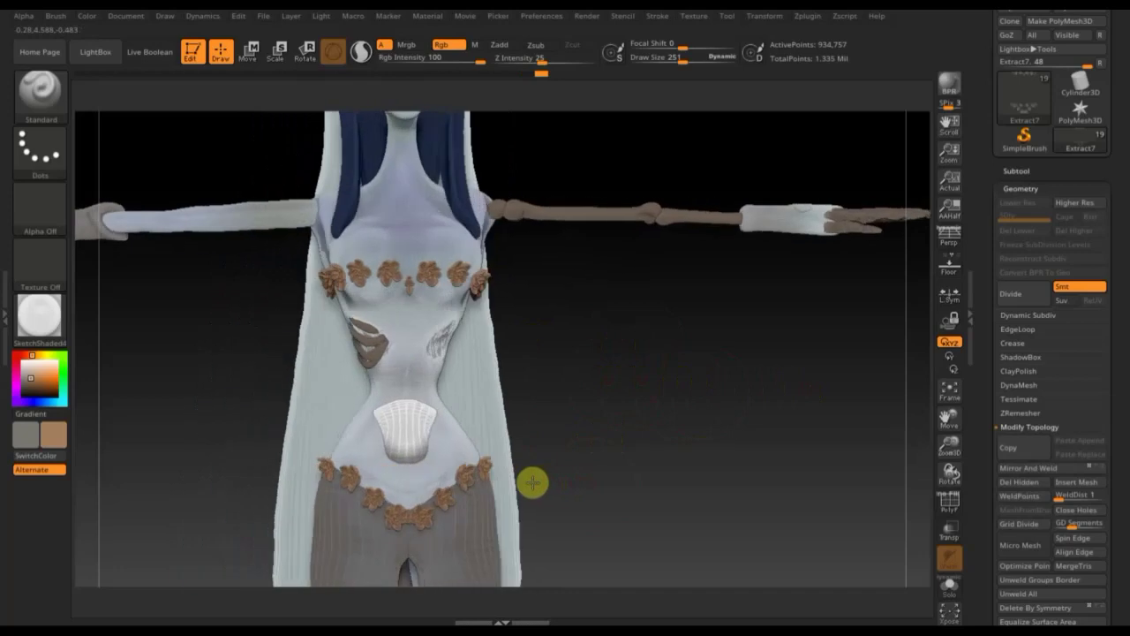
left_click_drag(618, 325, 479, 308)
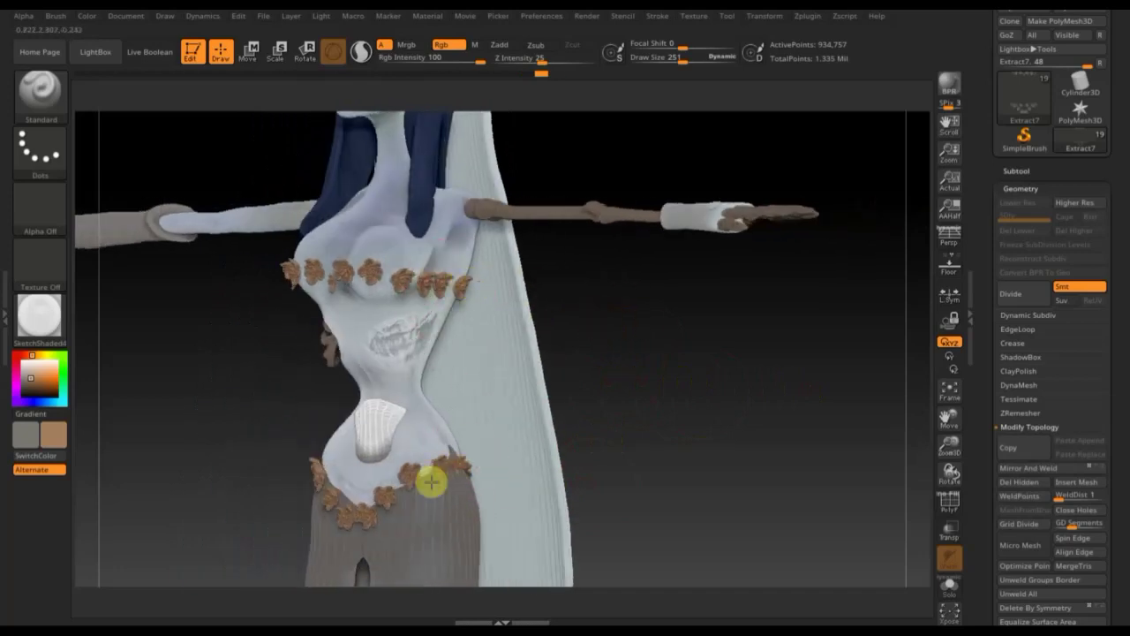
left_click_drag(618, 429, 629, 424)
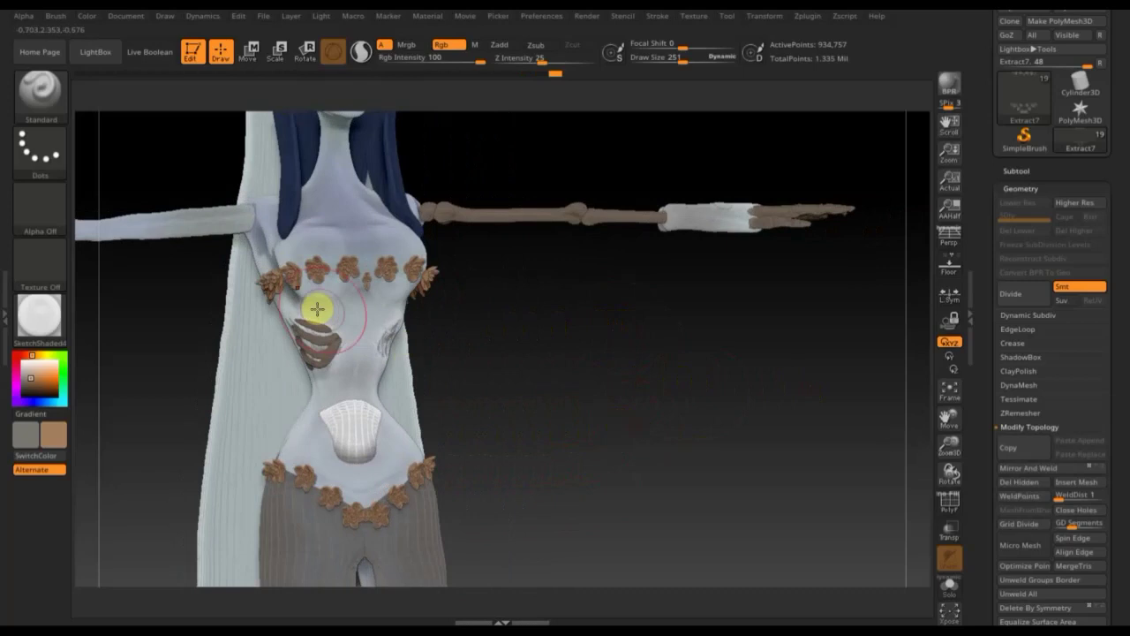
left_click(41, 92)
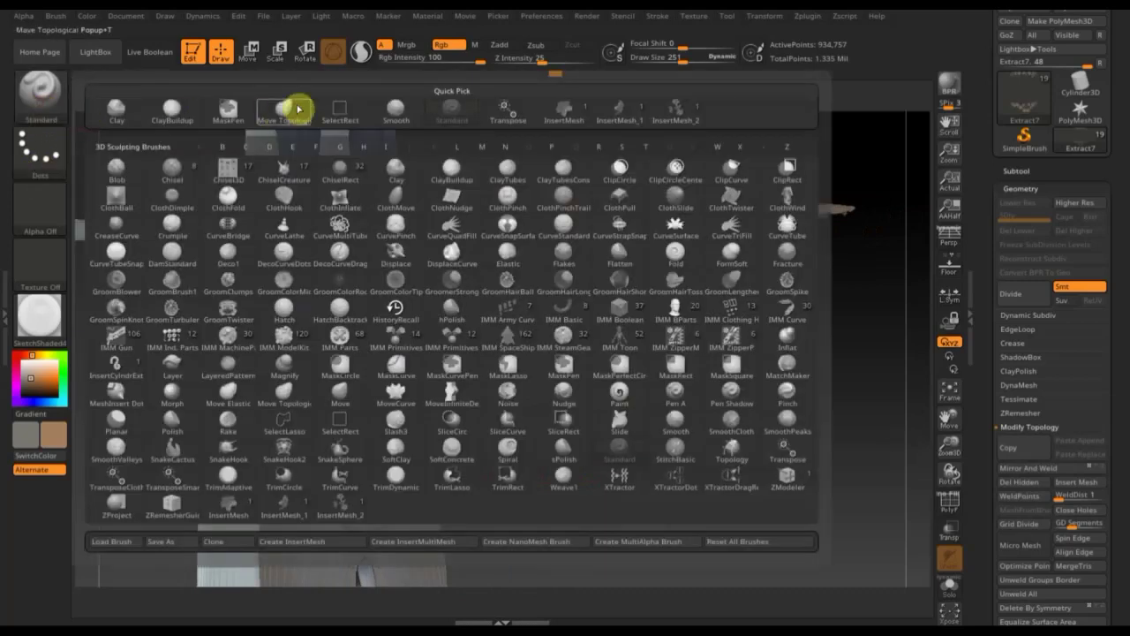
Step: Unhide the whole dress and drag the waist flower trim with Move Topological to hug the skirt
left_click(296, 108)
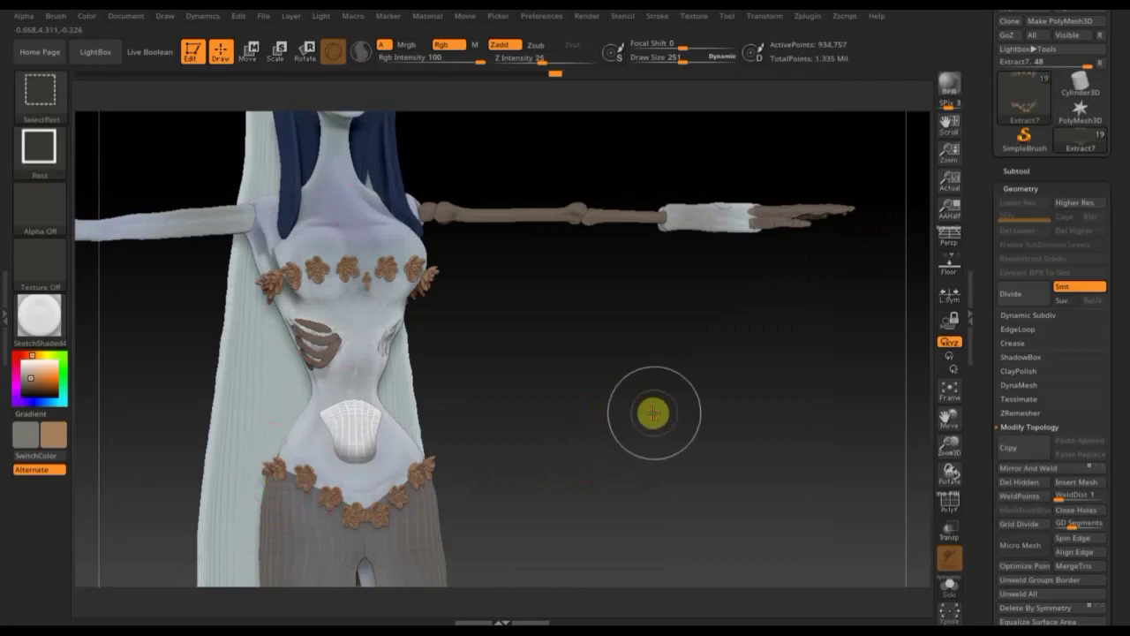
left_click(598, 443, "ctrl+shift")
mouse_move(598, 442)
left_mouse_down()
mouse_move(639, 434)
mouse_move(464, 469)
left_mouse_up()
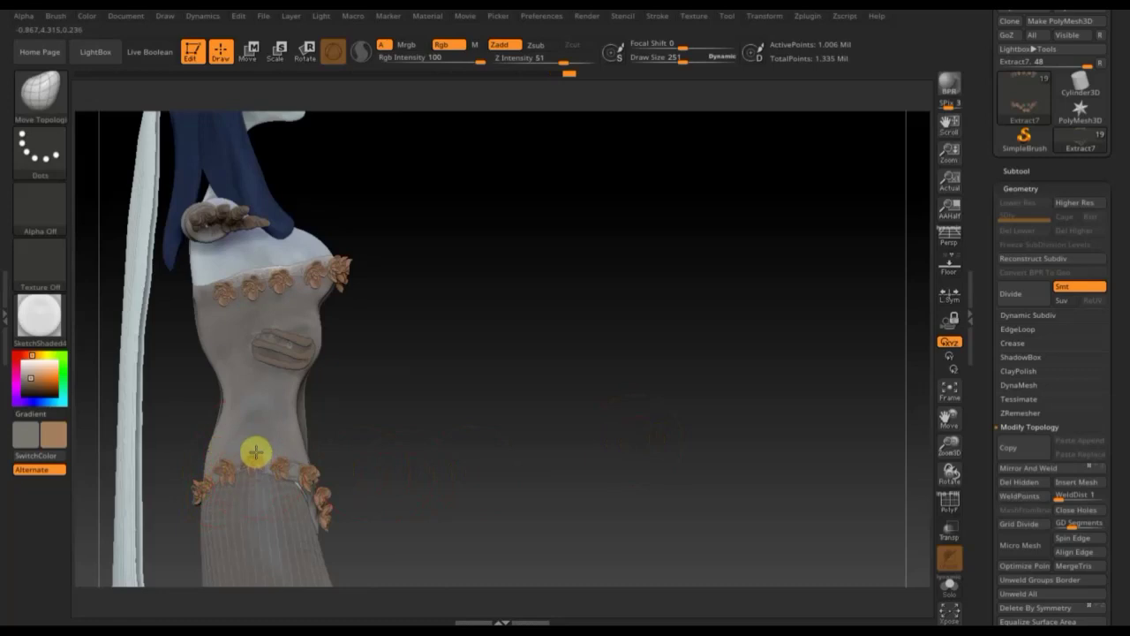
left_click_drag(255, 451, 199, 503)
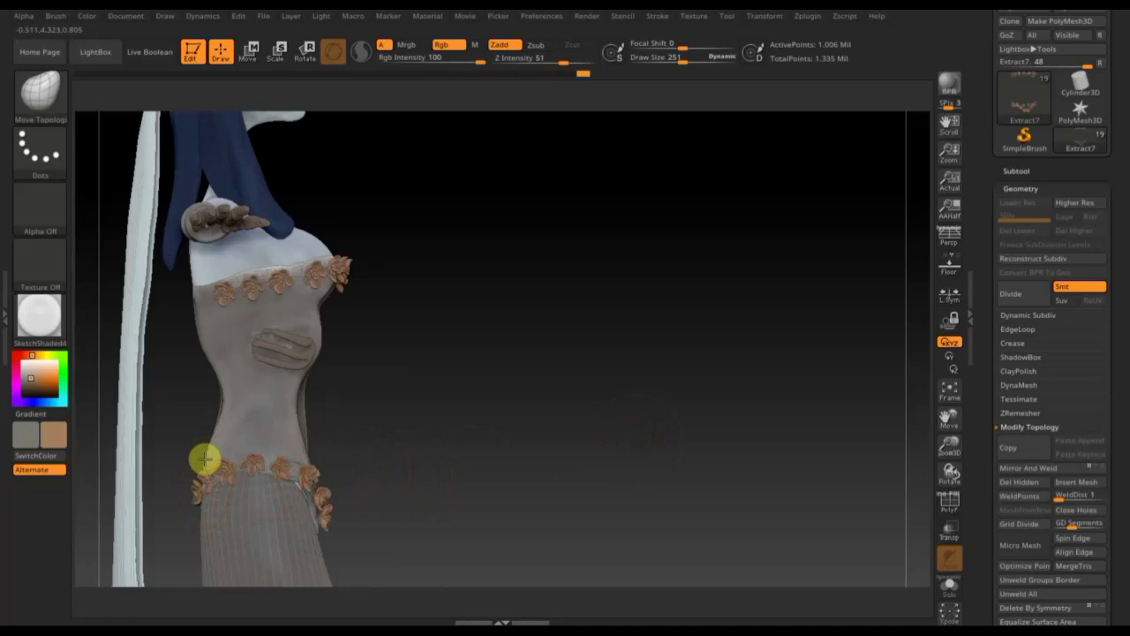
left_click(329, 498)
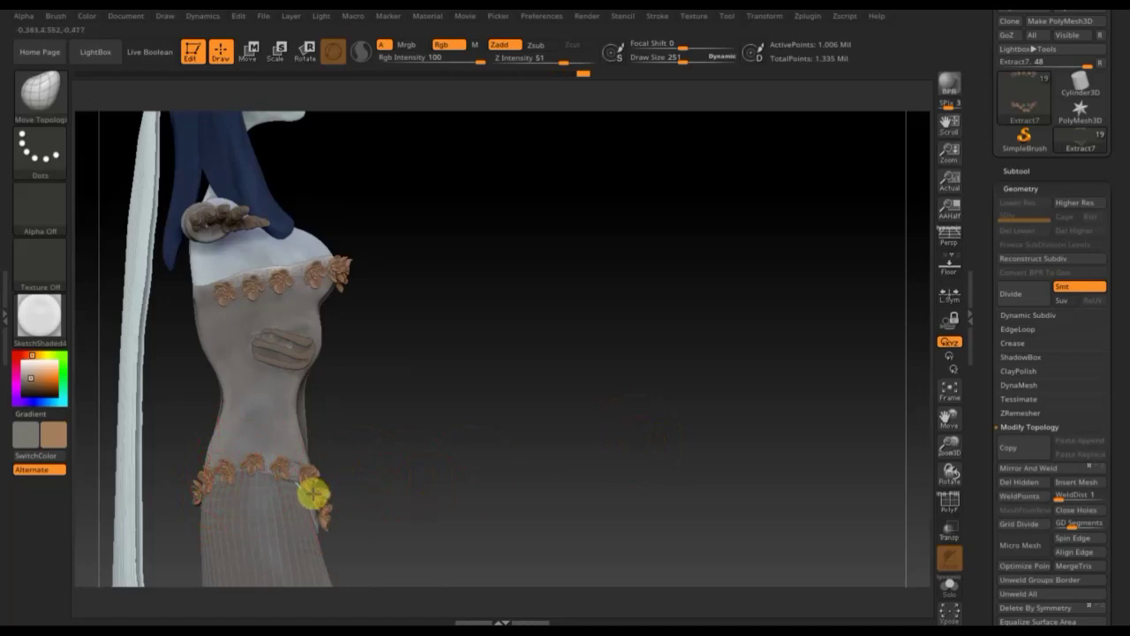
mouse_move(432, 511)
left_mouse_down()
mouse_move(373, 547)
mouse_move(442, 609)
mouse_move(368, 524)
left_mouse_up()
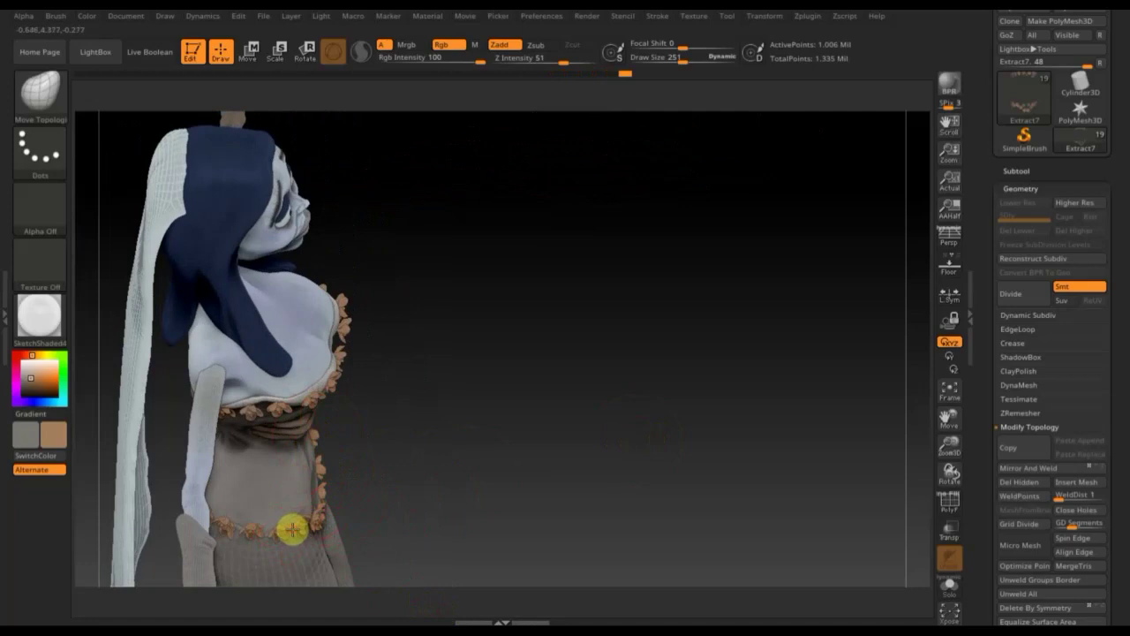
Step: Shape the collar flower trim, pushing it down along the neckline edge
mouse_move(381, 486)
left_mouse_down()
mouse_move(393, 497)
mouse_move(373, 507)
mouse_move(357, 430)
left_mouse_up()
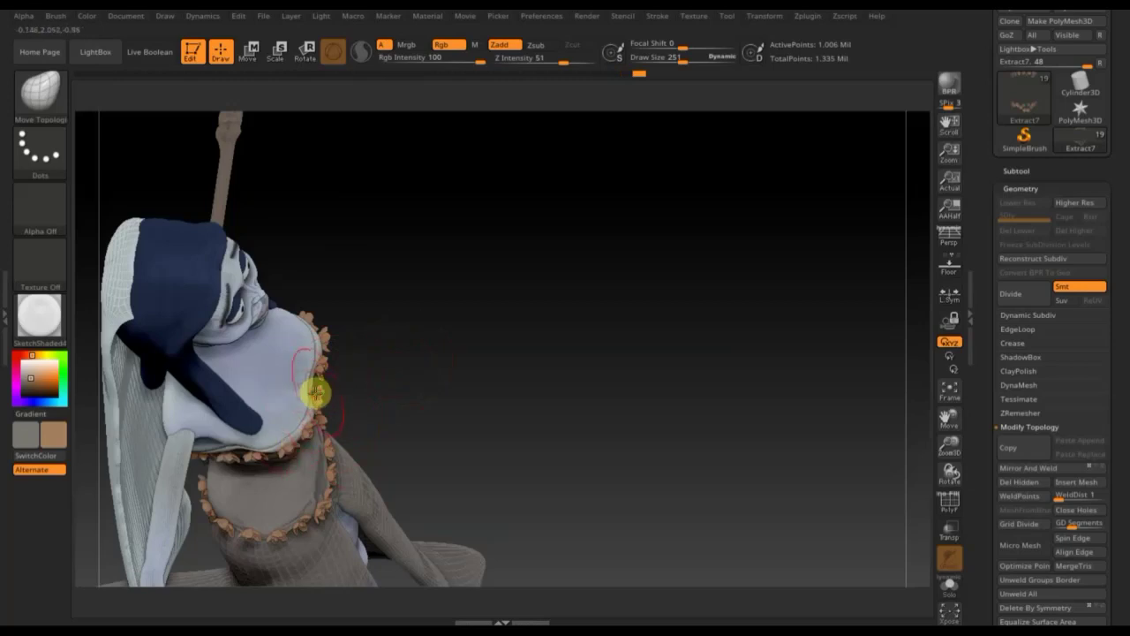
mouse_move(310, 399)
left_mouse_down()
mouse_move(324, 362)
mouse_move(325, 399)
left_mouse_up()
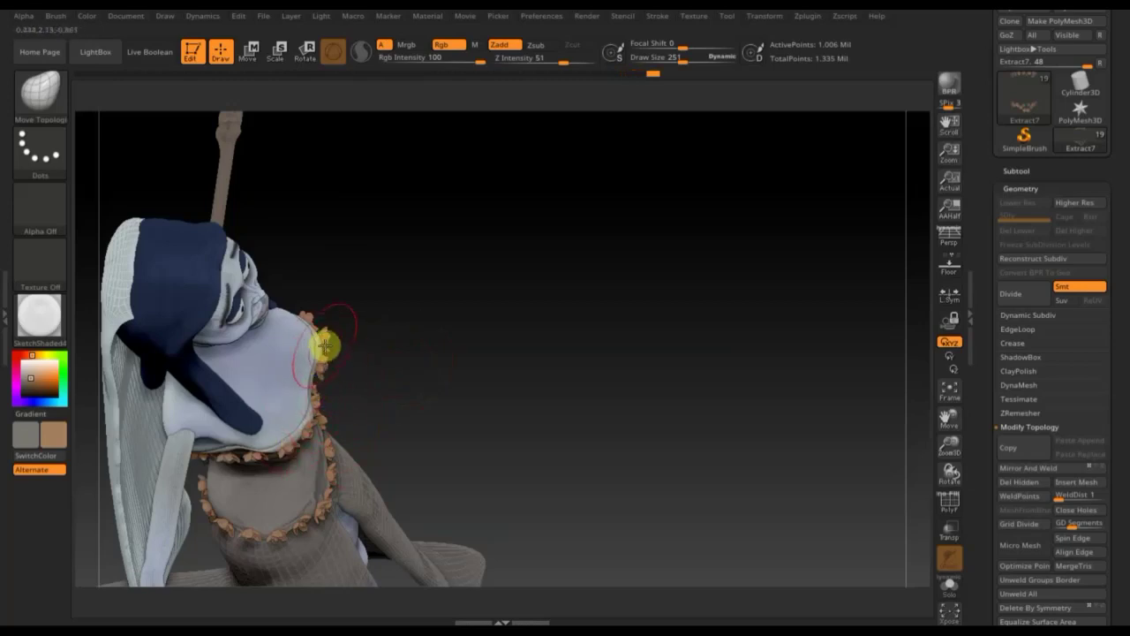
left_click_drag(338, 408, 326, 465)
Step: Rotate the bride back to a straight front view and centre the full figure
mouse_move(450, 481)
left_mouse_down()
mouse_move(453, 497)
mouse_move(446, 487)
left_mouse_up()
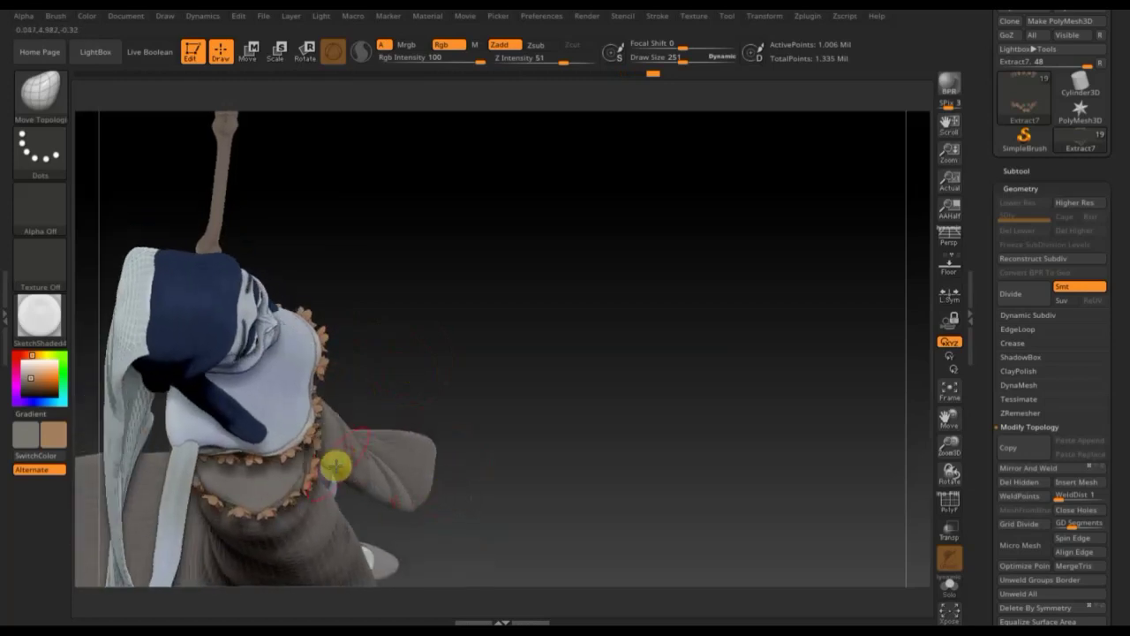
mouse_move(458, 405)
left_mouse_down()
mouse_move(462, 340)
mouse_move(437, 333)
left_mouse_up()
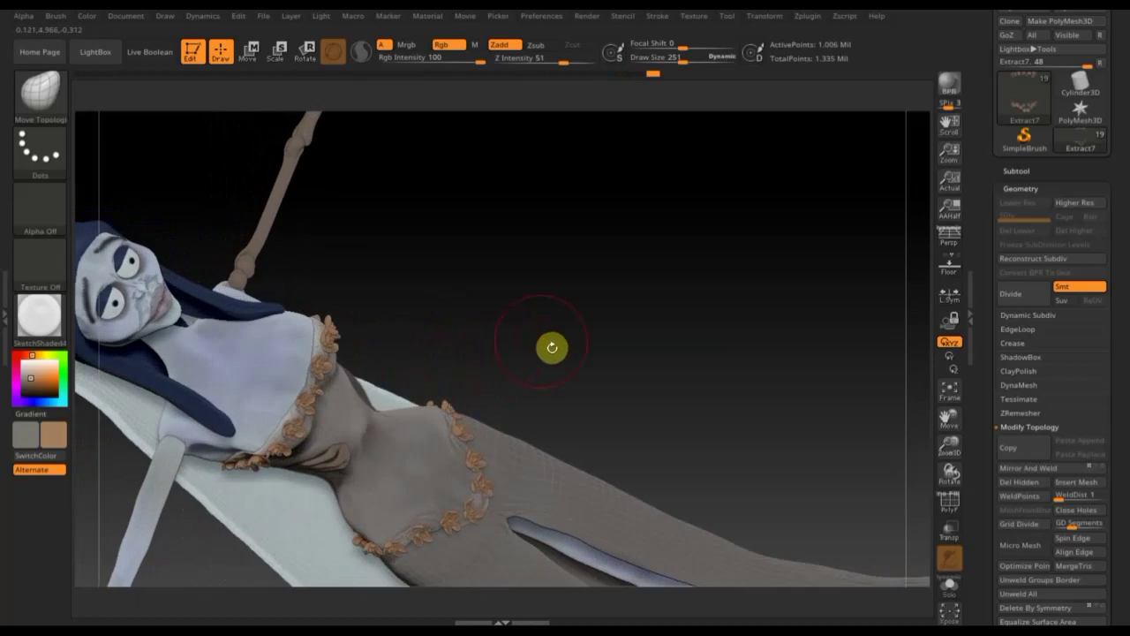
left_click_drag(551, 347, 663, 346)
mouse_move(671, 250)
left_mouse_down()
mouse_move(582, 416)
mouse_move(588, 467)
mouse_move(620, 451)
left_mouse_up()
mouse_move(669, 277)
left_mouse_down()
mouse_move(727, 259)
mouse_move(715, 273)
left_mouse_up()
left_click_drag(648, 391, 648, 396)
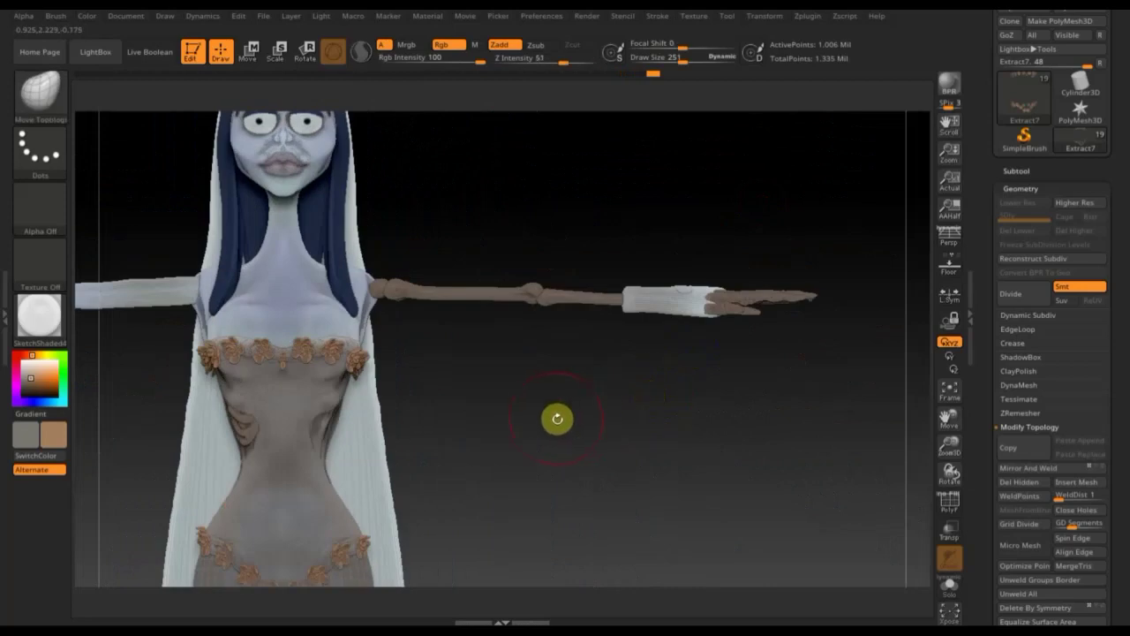
left_click_drag(562, 419, 538, 315, "alt")
mouse_move(512, 423)
left_mouse_down("alt")
mouse_move(639, 352)
mouse_move(671, 356)
left_mouse_up("alt")
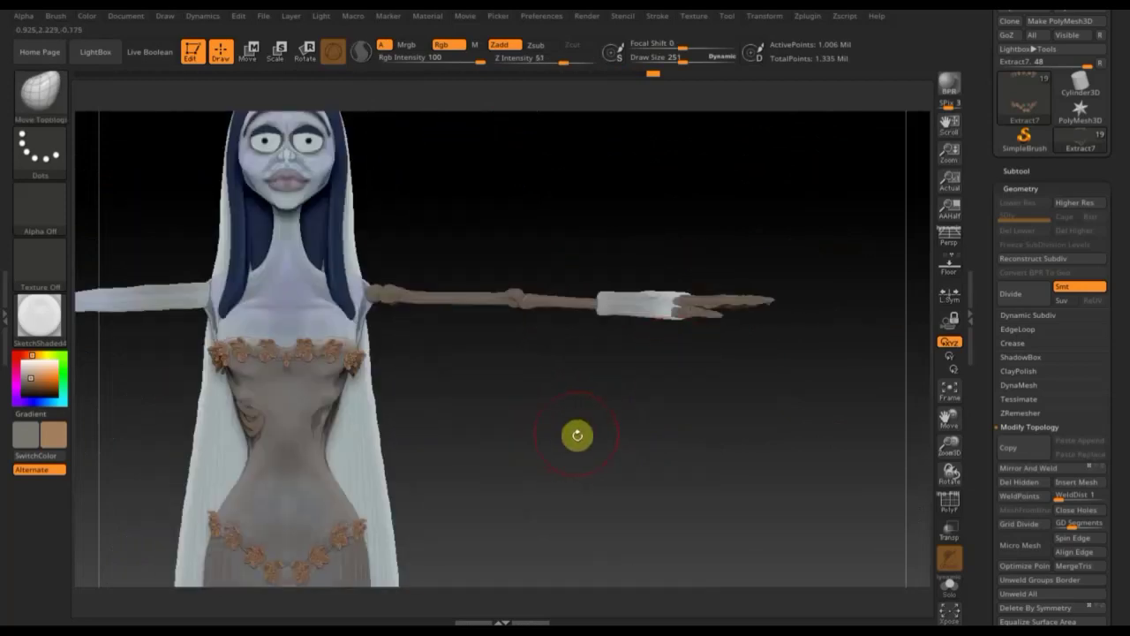
mouse_move(577, 435)
left_mouse_down("alt")
mouse_move(540, 436)
mouse_move(746, 362)
mouse_move(725, 384)
left_mouse_up("alt")
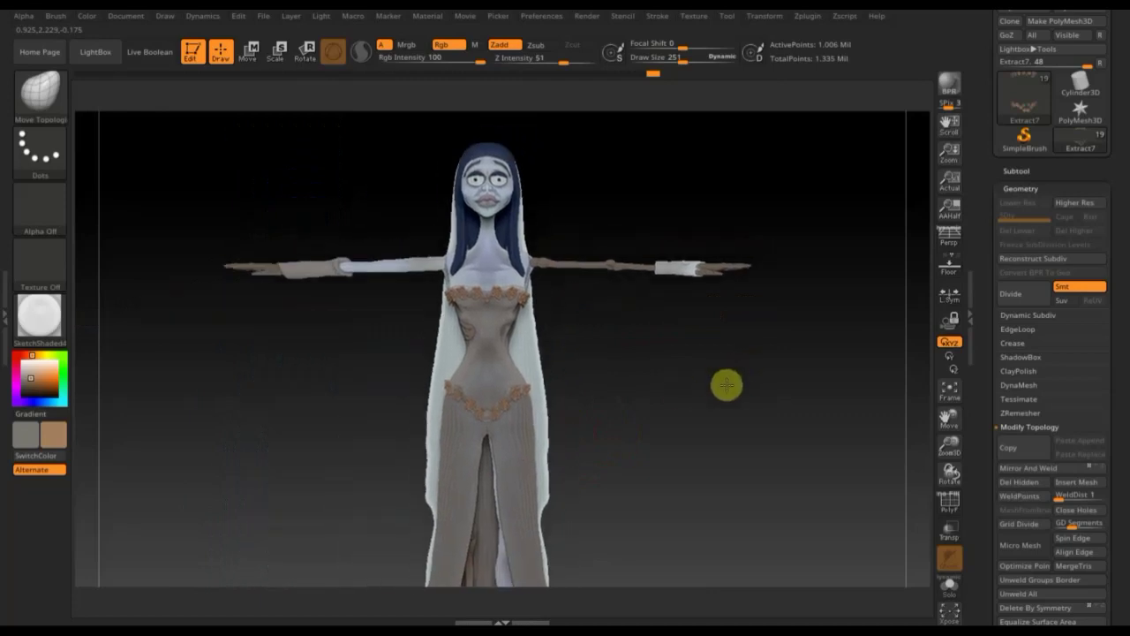
Step: Pick CurveTube from the brush library, filtered to brushes starting with C
left_click(38, 109)
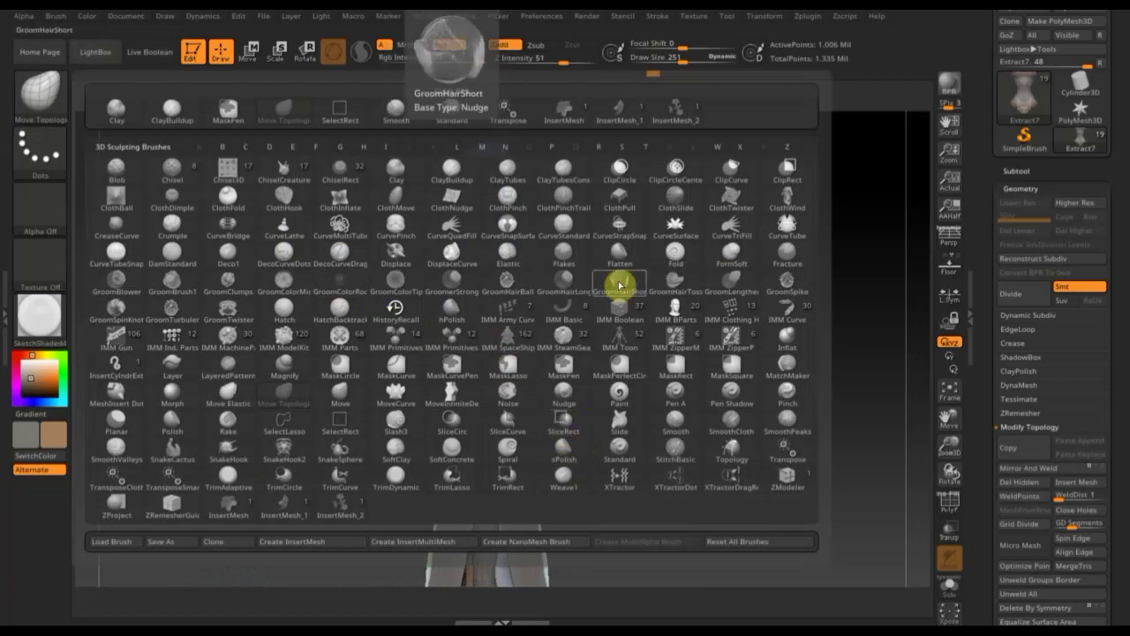
left_click(247, 148)
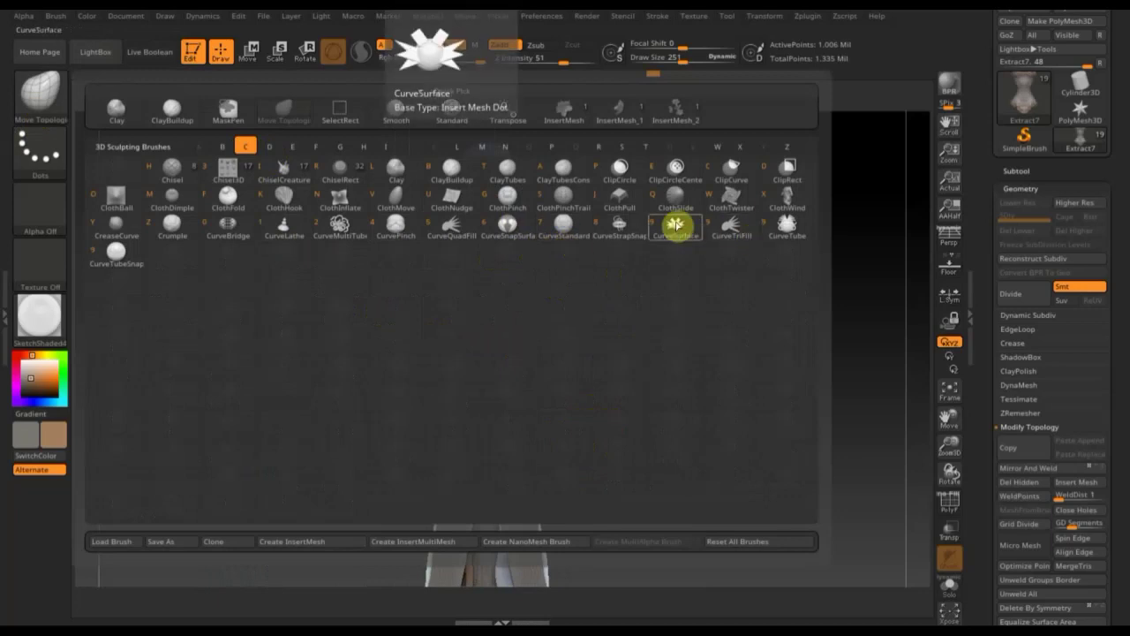
left_click(786, 226)
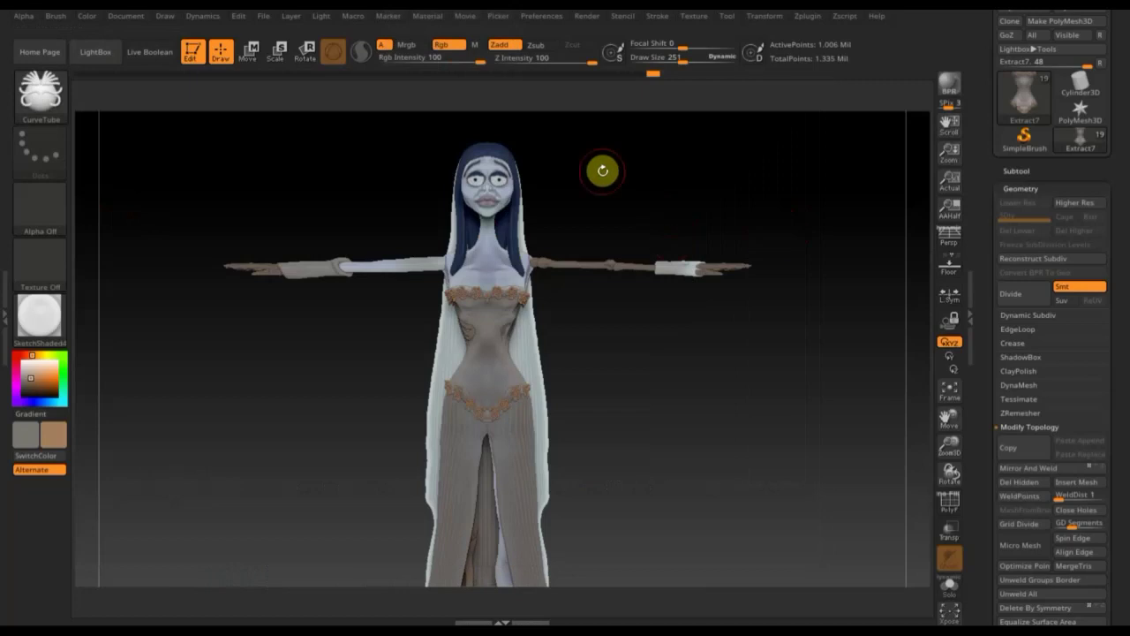
key("F1")
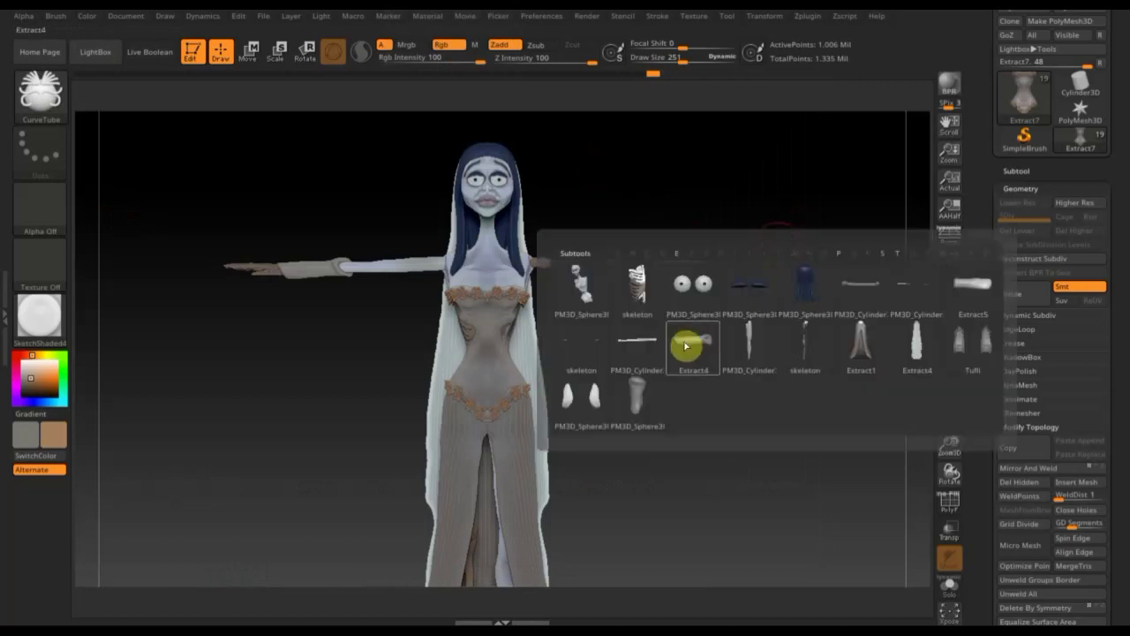
Step: Make PM3D_Sphere3D1_1 the active subtool and solo it so only the blue hair shows
left_click(786, 285)
mouse_move(691, 169)
left_mouse_down()
mouse_move(689, 326)
mouse_move(681, 298)
mouse_move(739, 471)
mouse_move(721, 231)
mouse_move(732, 295)
left_mouse_up()
left_click(1017, 171)
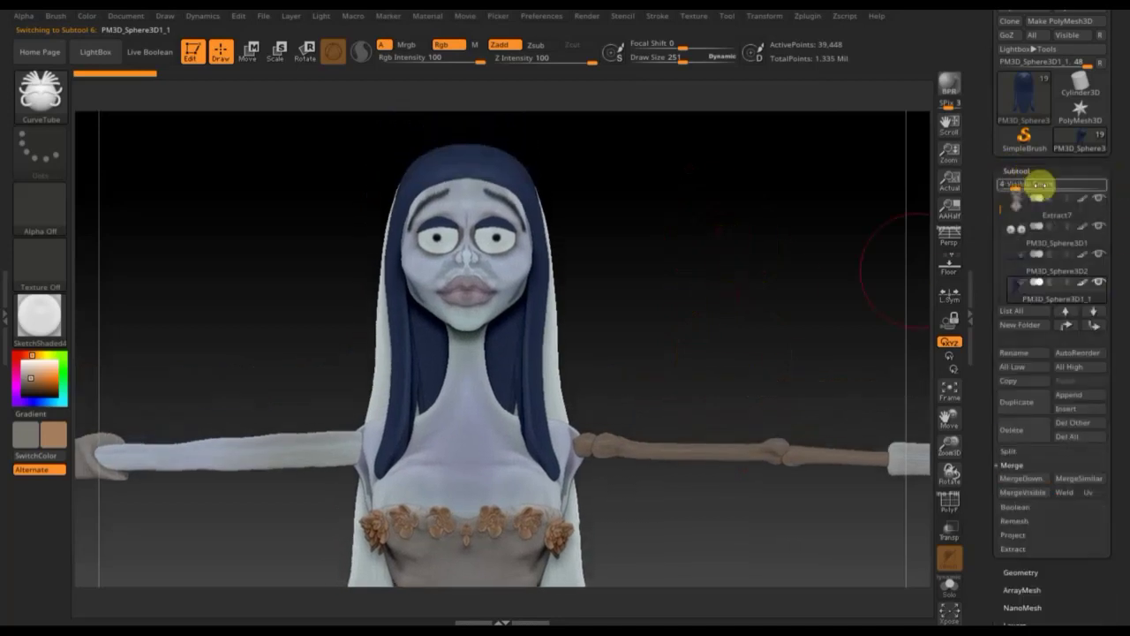
mouse_move(1057, 289)
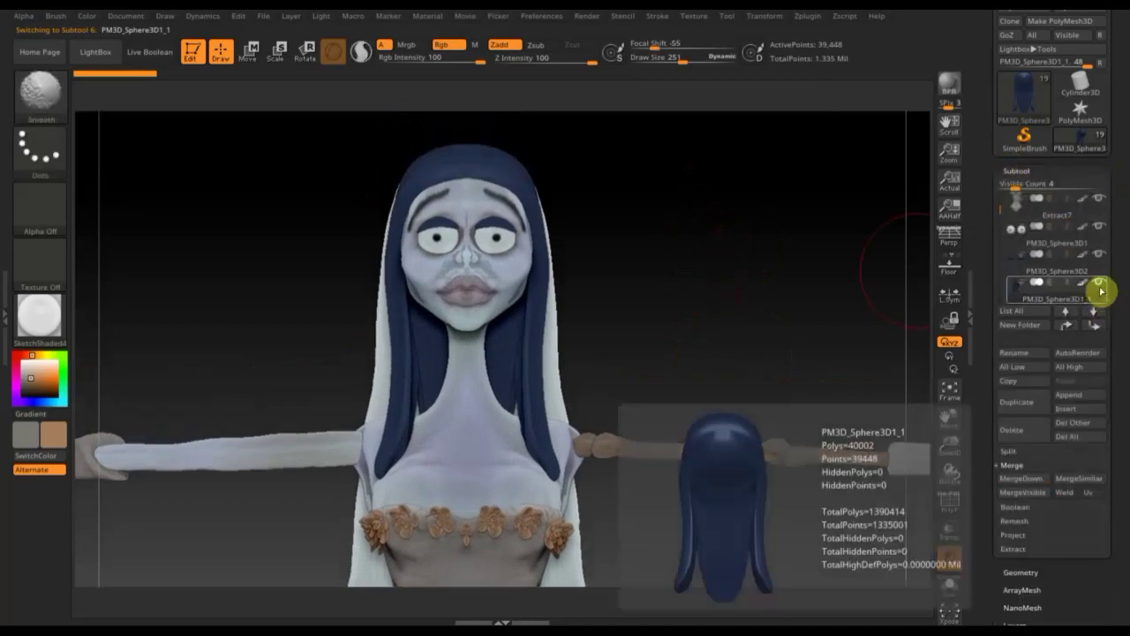
left_click(1100, 291, "shift")
mouse_move(631, 303)
left_mouse_down()
mouse_move(563, 310)
mouse_move(600, 234)
left_mouse_up()
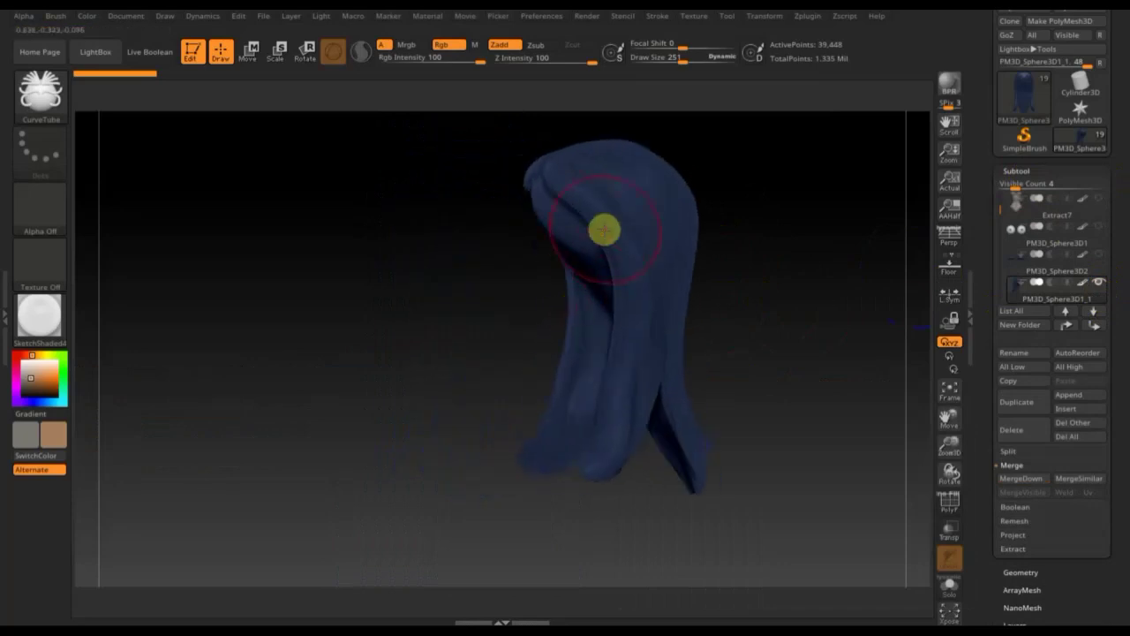
Step: Draw a first mirrored CurveTube strand down the hair at a smaller brush size
left_click_drag(681, 61, 671, 66)
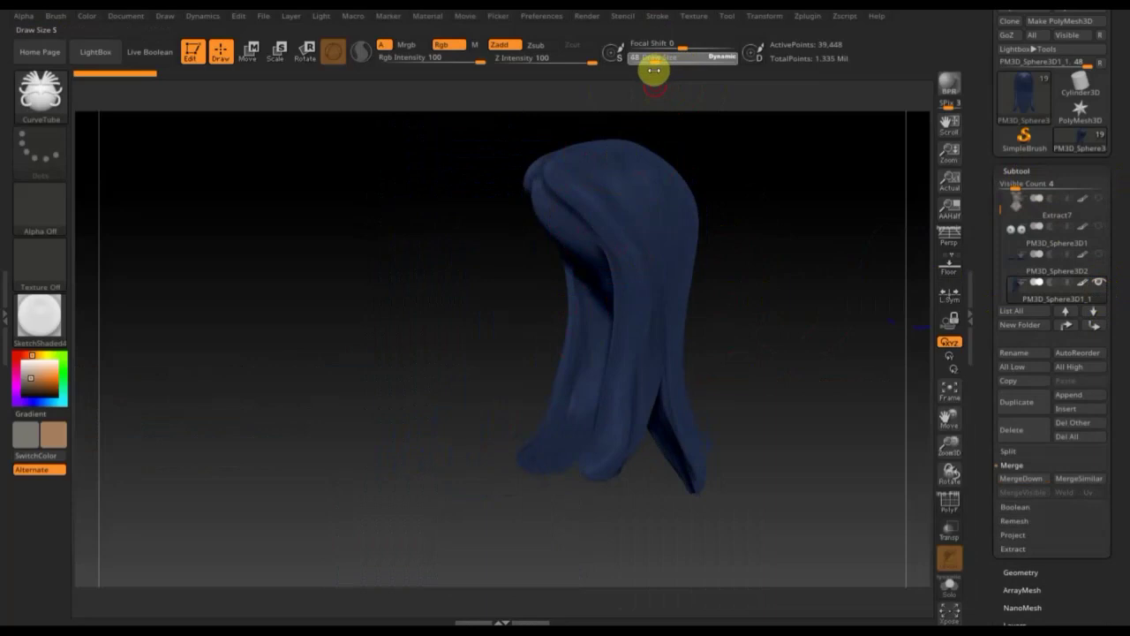
left_click_drag(745, 200, 850, 205)
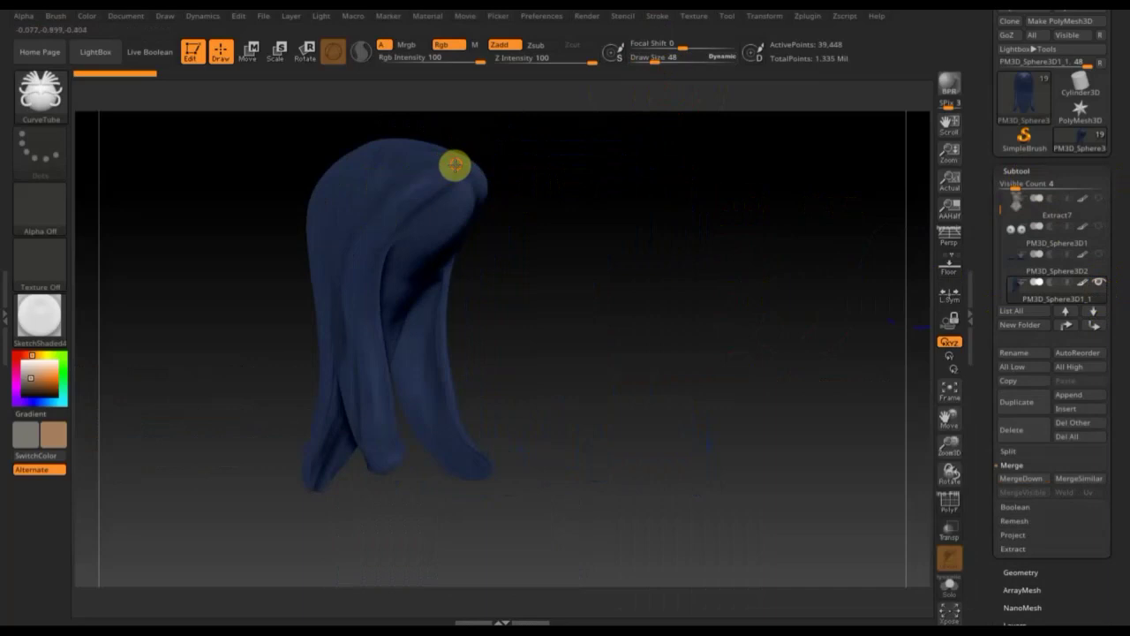
mouse_move(440, 179)
left_mouse_down()
mouse_move(396, 203)
mouse_move(353, 285)
mouse_move(369, 371)
mouse_move(405, 463)
left_mouse_up()
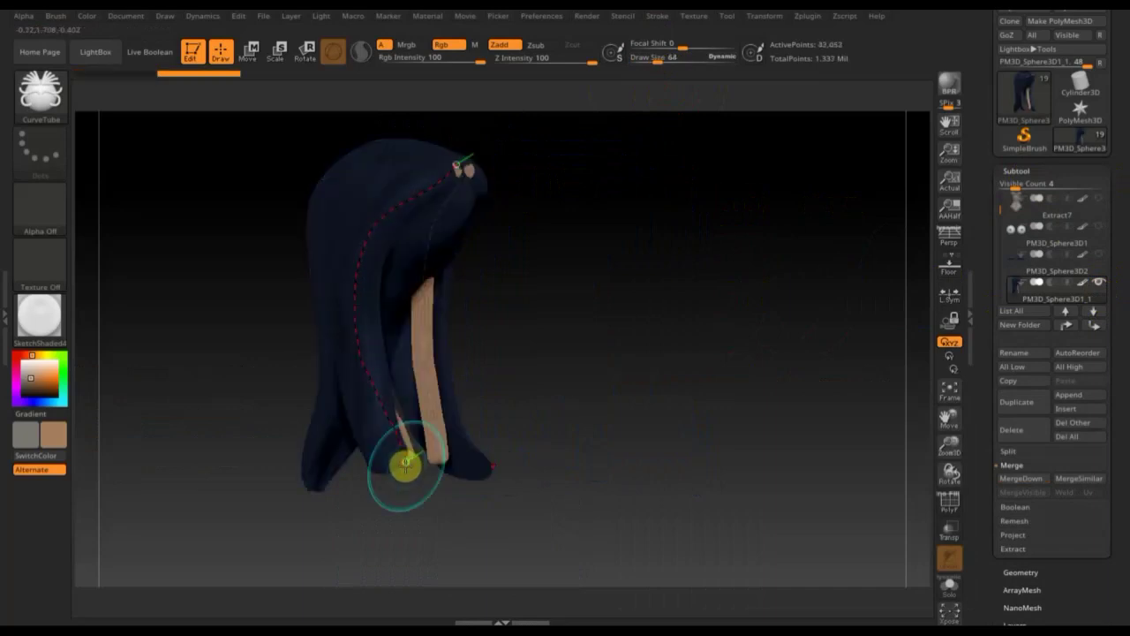
left_click_drag(589, 377, 550, 385)
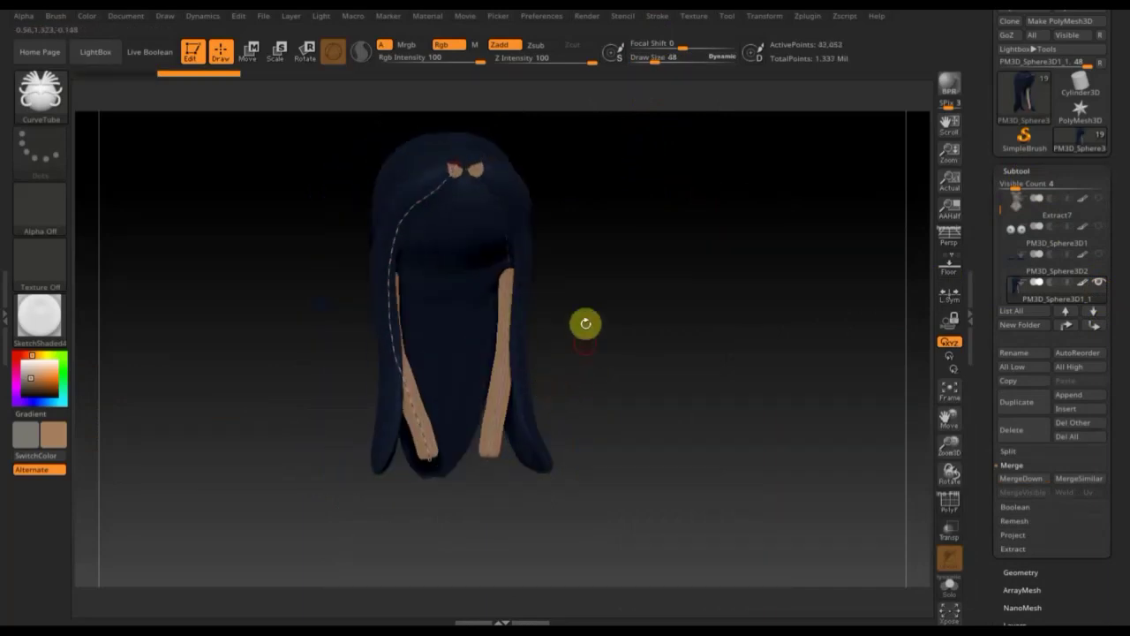
Step: Reshape the strand, pulling its top over the head and its end down the left side
left_click_drag(399, 351, 359, 354)
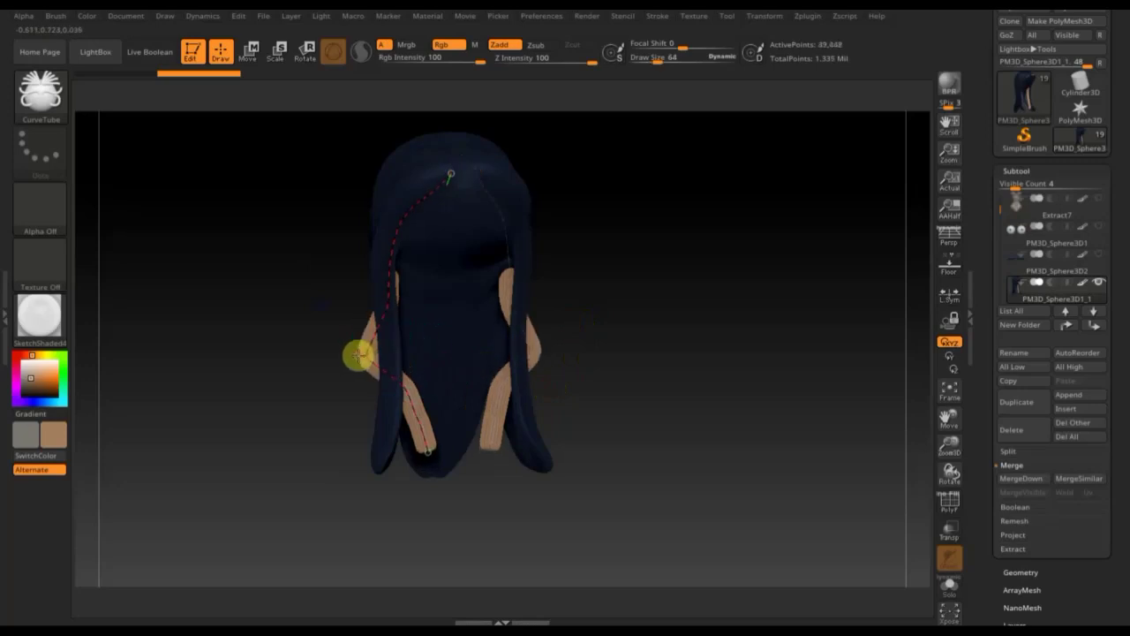
mouse_move(398, 421)
left_mouse_down()
mouse_move(399, 457)
mouse_move(323, 553)
mouse_move(194, 427)
mouse_move(308, 222)
mouse_move(380, 191)
mouse_move(436, 212)
mouse_move(363, 426)
mouse_move(371, 517)
left_mouse_up()
mouse_move(351, 231)
left_mouse_down()
mouse_move(323, 209)
mouse_move(383, 176)
left_mouse_up()
left_click_drag(401, 277, 391, 311)
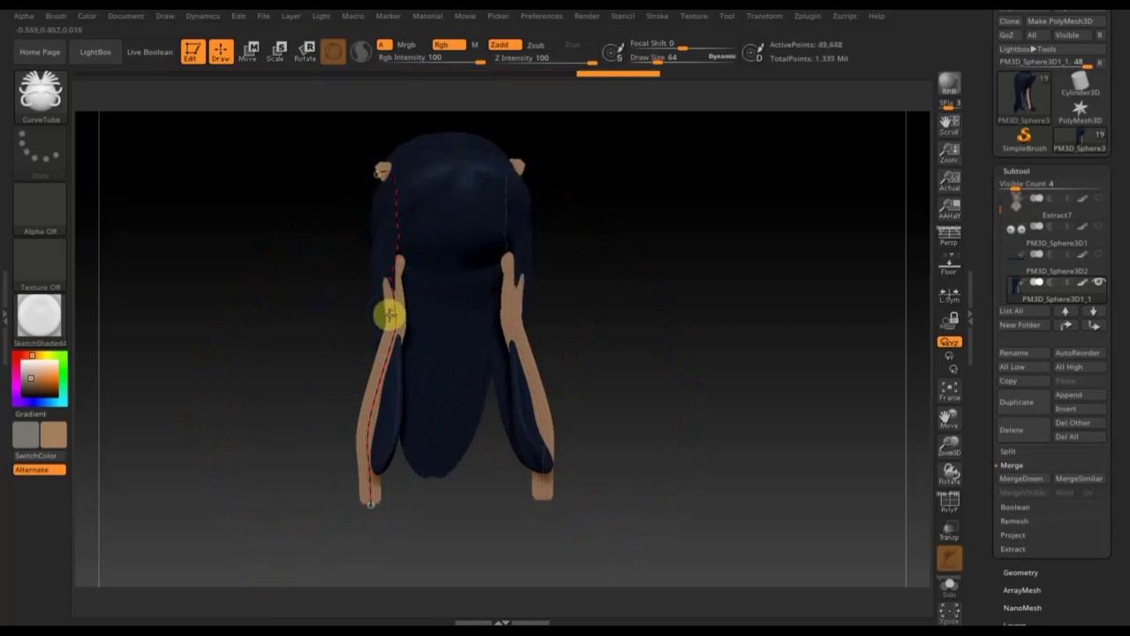
left_click_drag(658, 58, 643, 61)
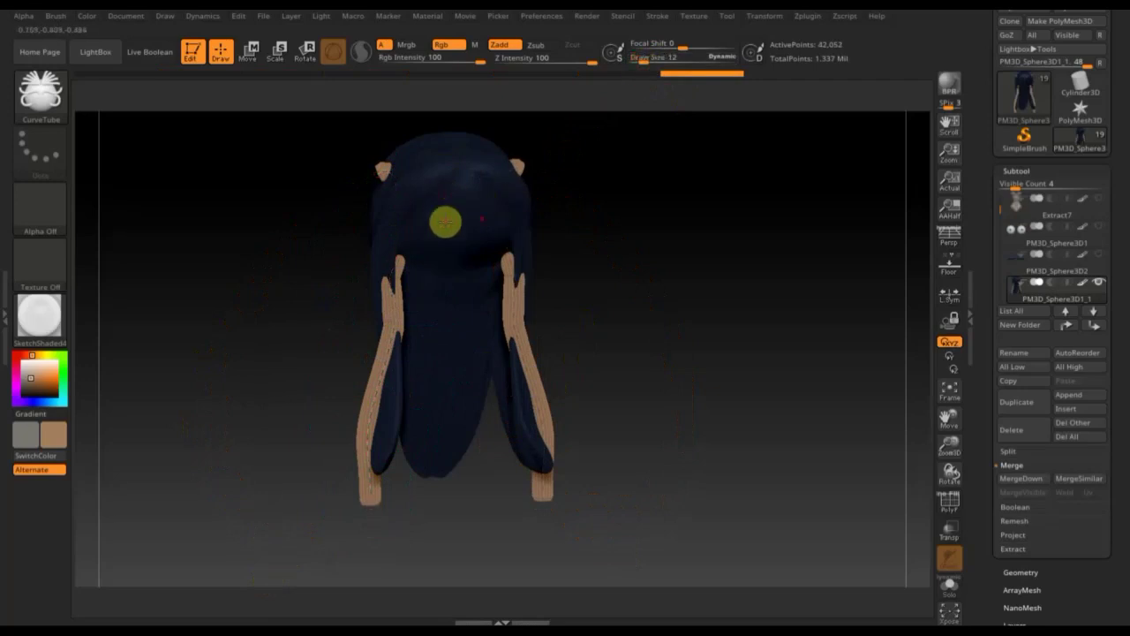
left_click_drag(376, 334, 354, 432)
Step: Commit the first strand, then add and commit a longer thin strand at Draw Size 12
left_click(686, 208)
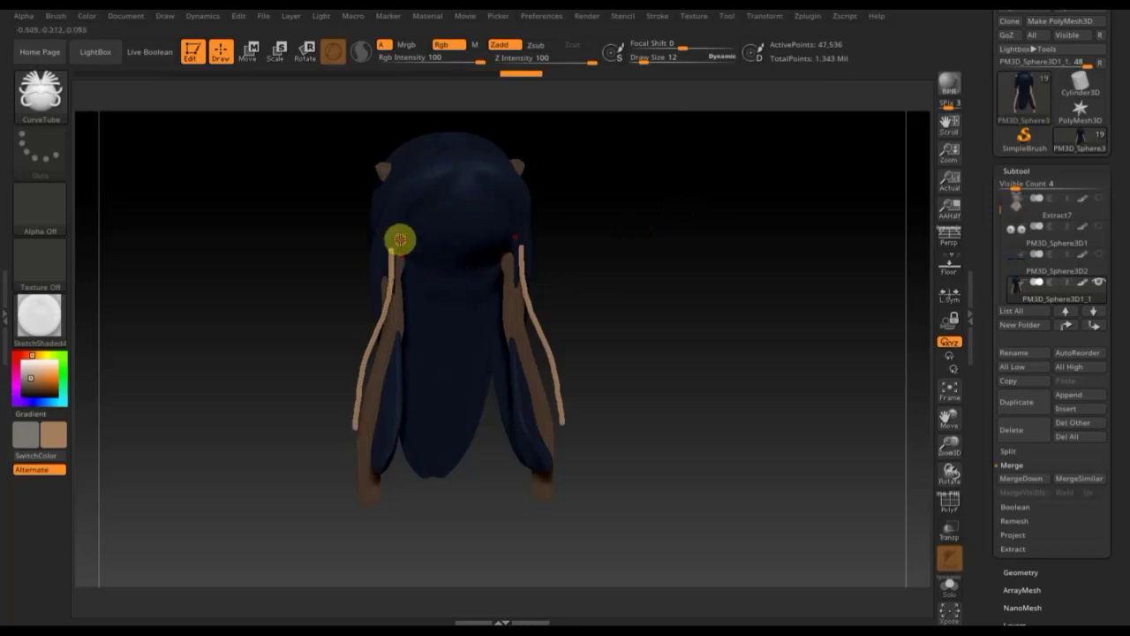
left_click_drag(399, 295, 380, 477)
left_click_drag(612, 281, 679, 286)
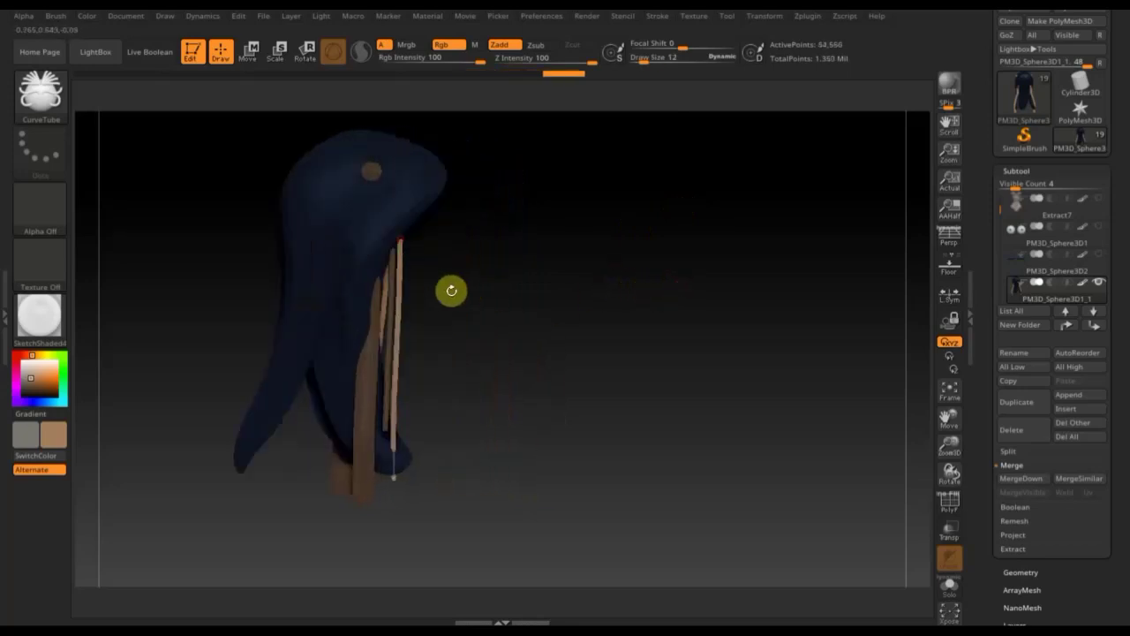
left_click(401, 252)
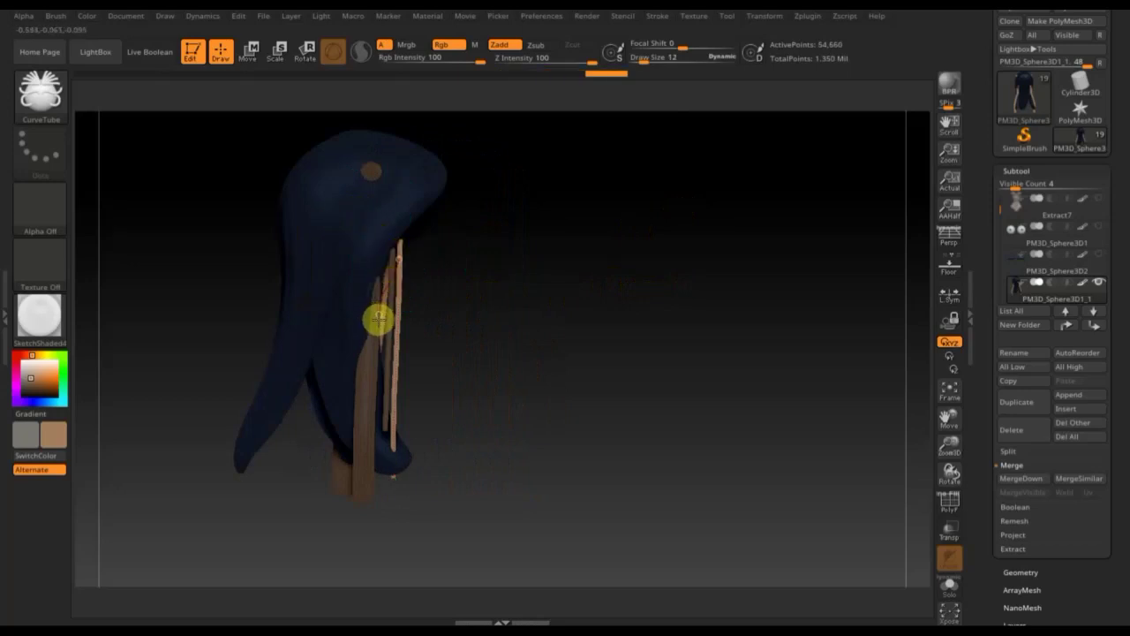
Step: Draw a wavy thin strand, reshape it at Draw Size 64, and commit it
left_click_drag(391, 448, 336, 242)
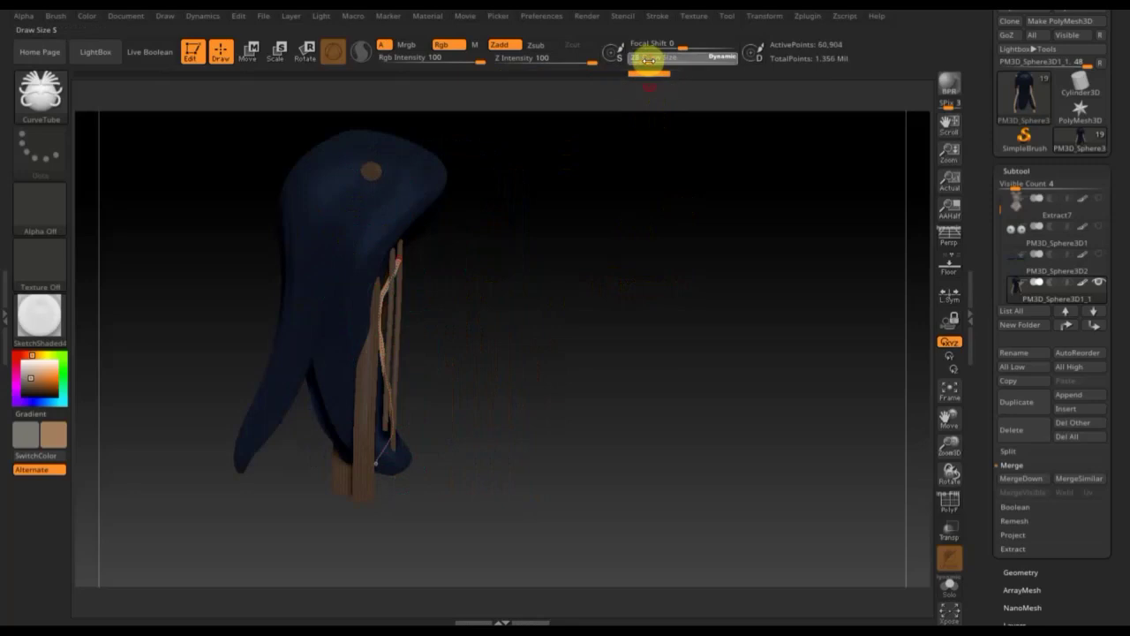
left_click_drag(397, 285, 411, 297)
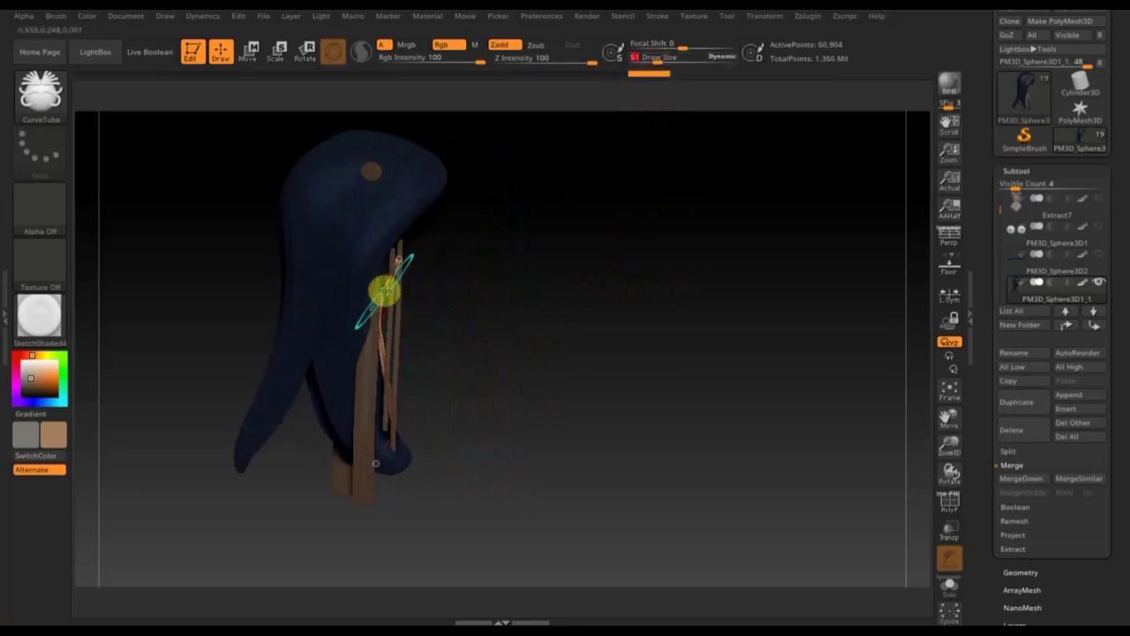
left_click_drag(649, 60, 658, 60)
left_click_drag(398, 308, 392, 246)
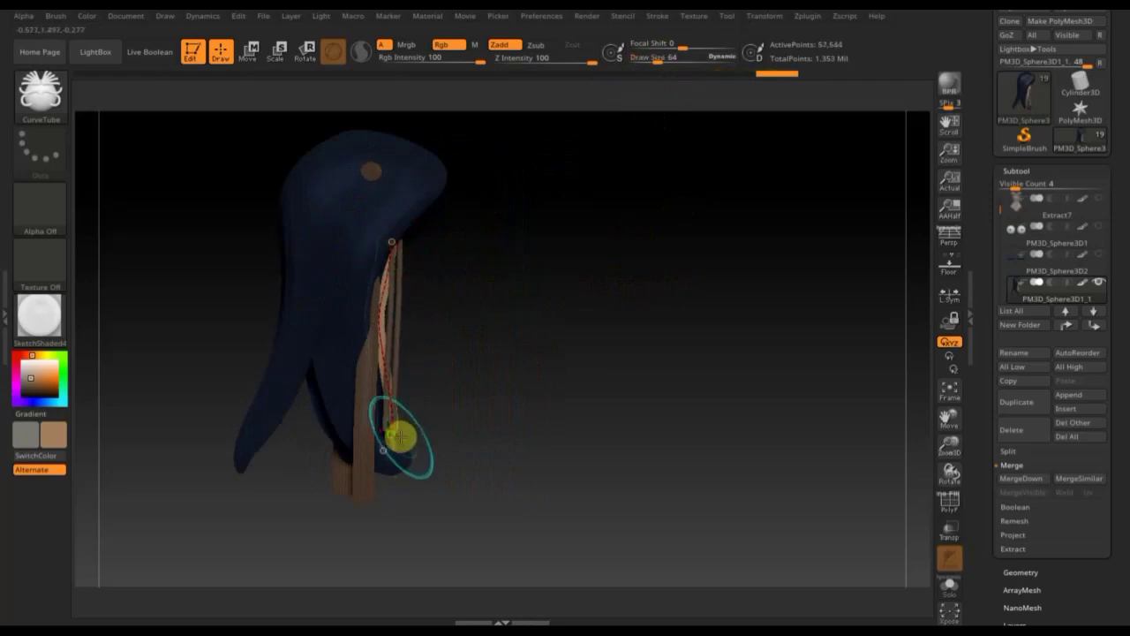
mouse_move(394, 447)
left_mouse_down()
mouse_move(372, 461)
mouse_move(391, 398)
mouse_move(382, 380)
left_mouse_up()
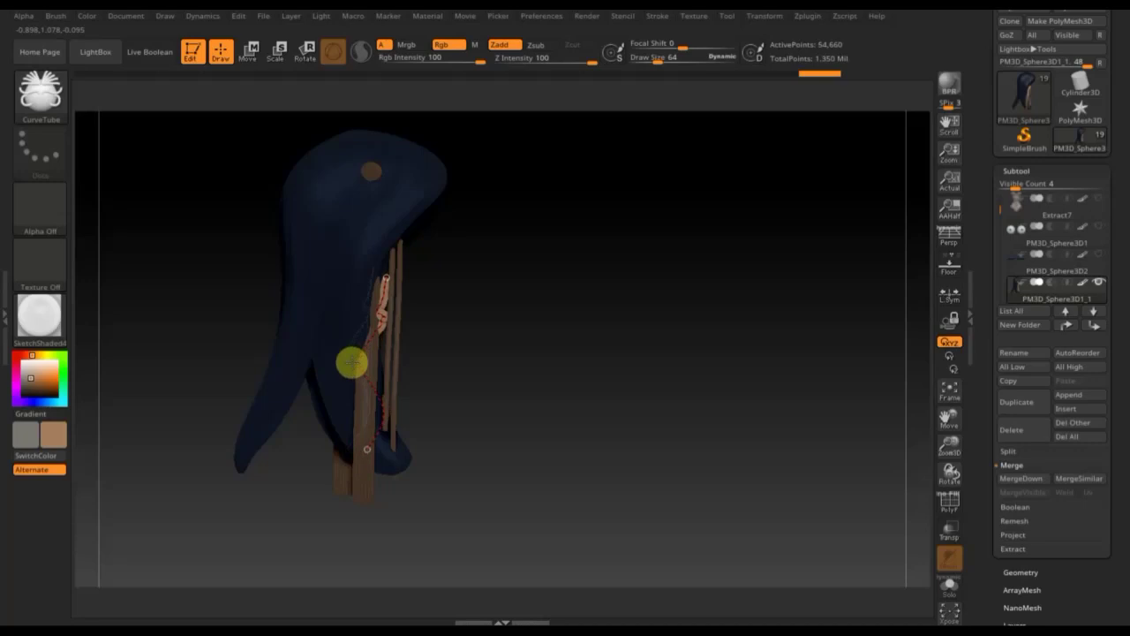
mouse_move(399, 360)
left_mouse_down()
mouse_move(397, 422)
mouse_move(378, 433)
mouse_move(405, 457)
left_mouse_up()
left_click(385, 267)
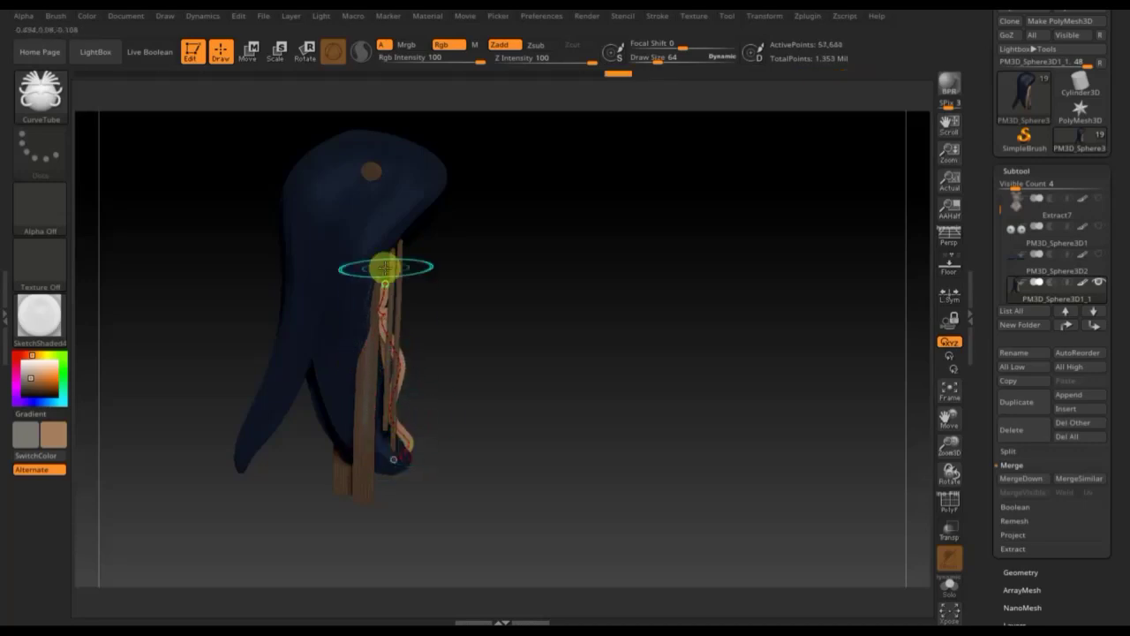
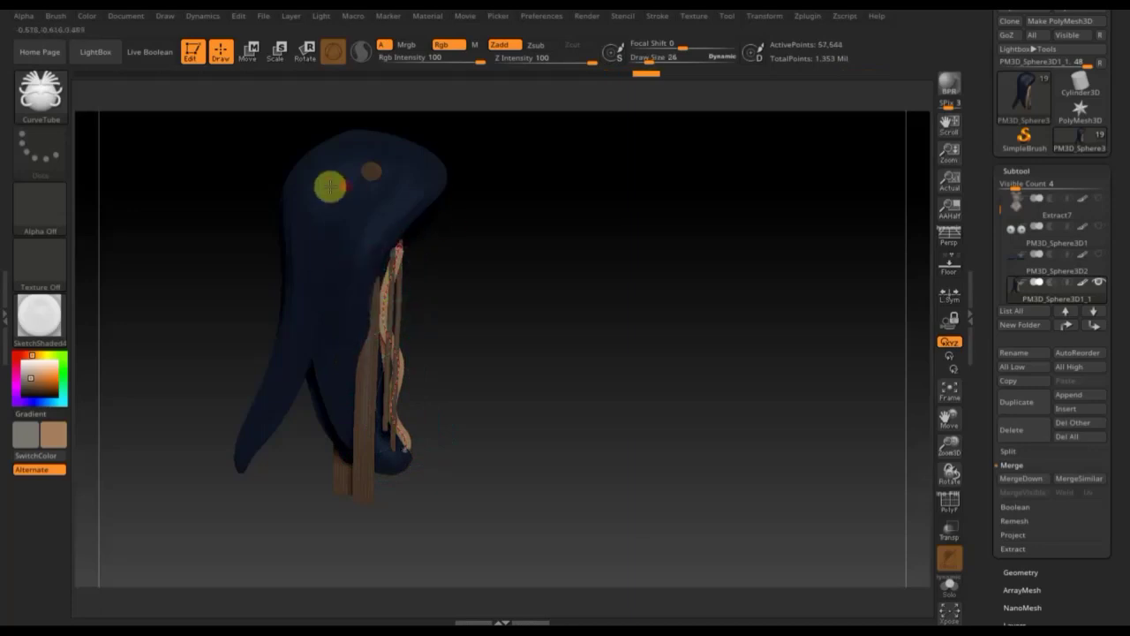
Step: Draw a thinner mirrored strand down the head and bend its lower end outward
key("bracketleft")
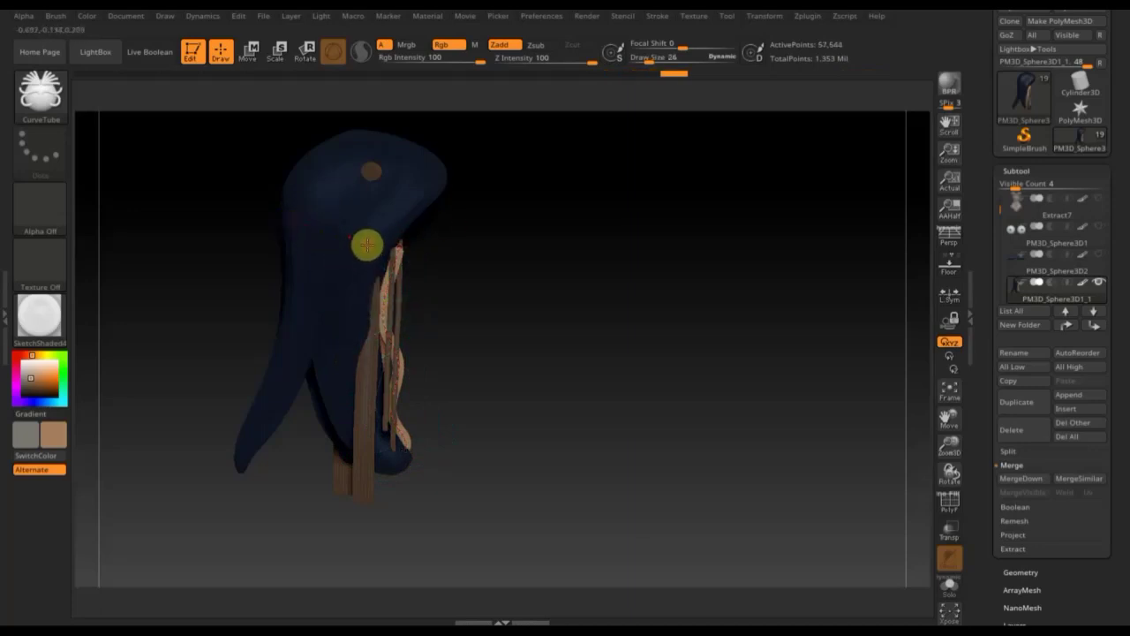
mouse_move(375, 280)
left_mouse_down()
mouse_move(353, 398)
mouse_move(378, 483)
left_mouse_up()
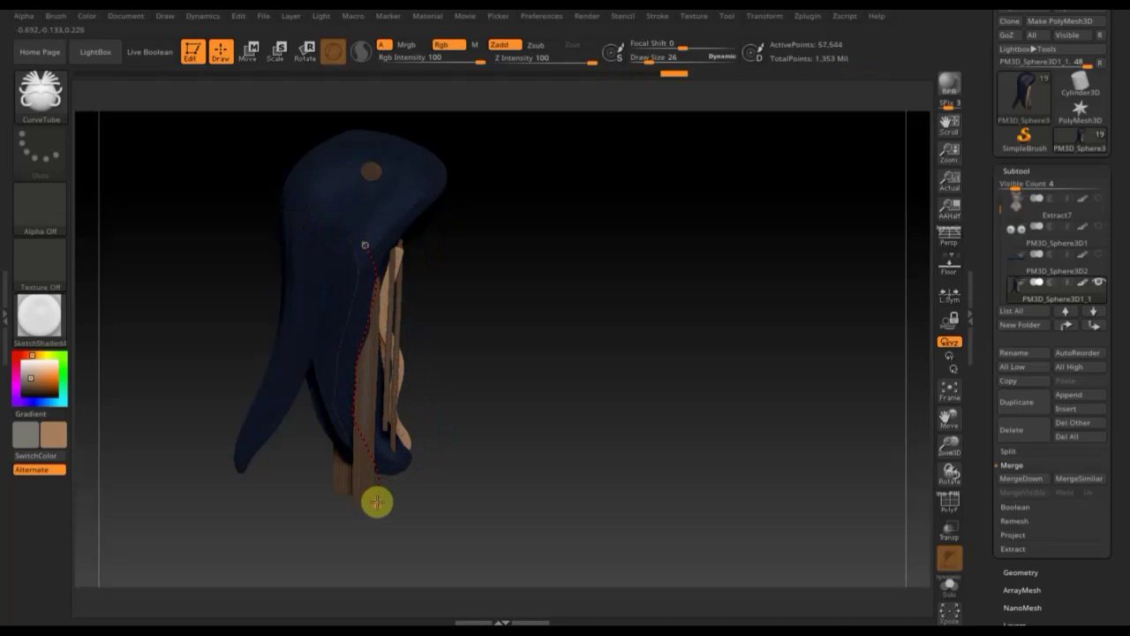
key("bracketright")
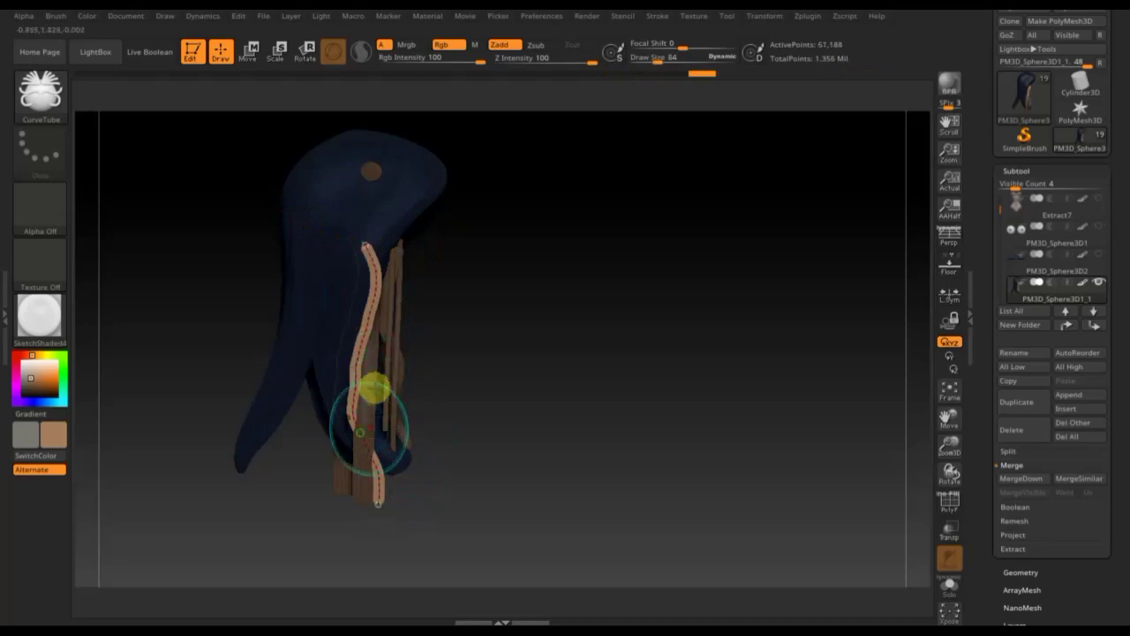
key("bracketleft")
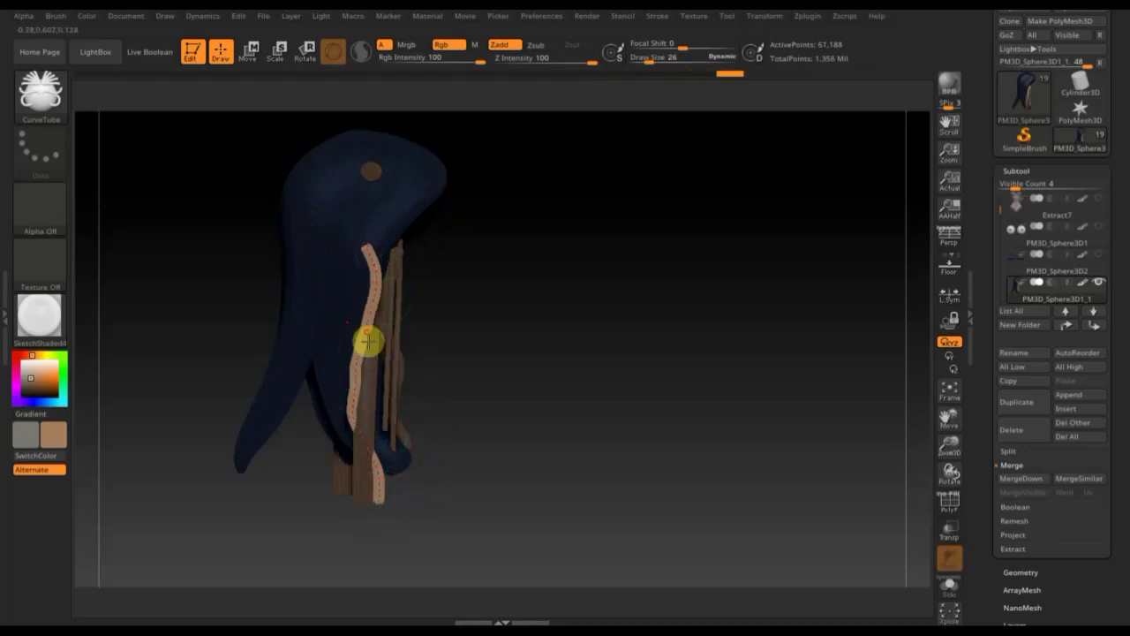
left_click_drag(376, 471, 409, 489)
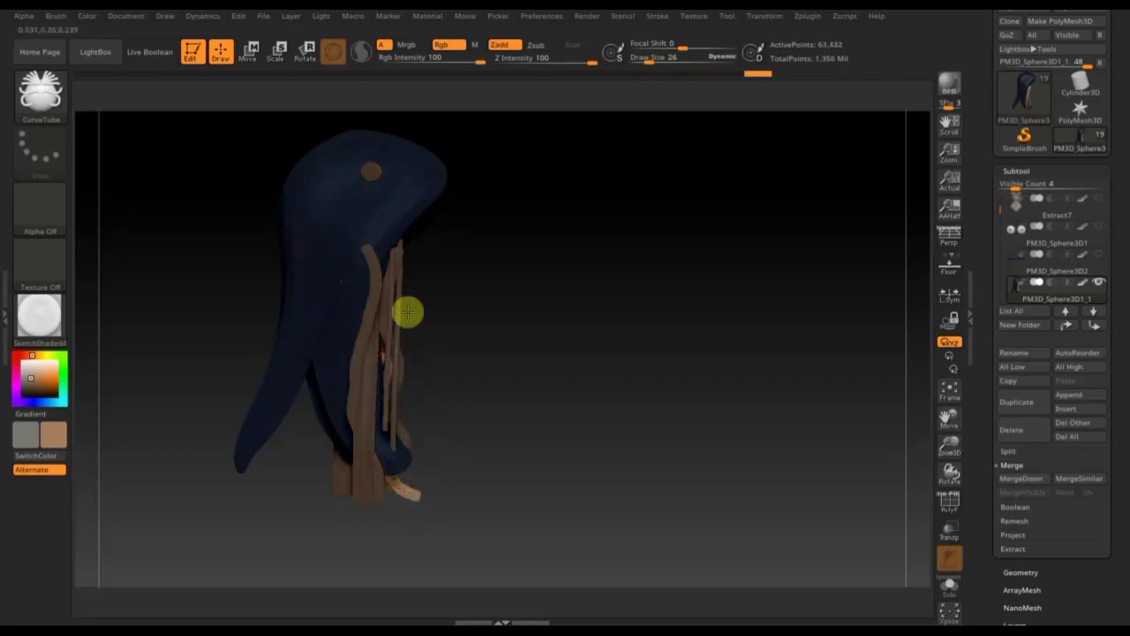
left_click_drag(479, 350, 424, 350)
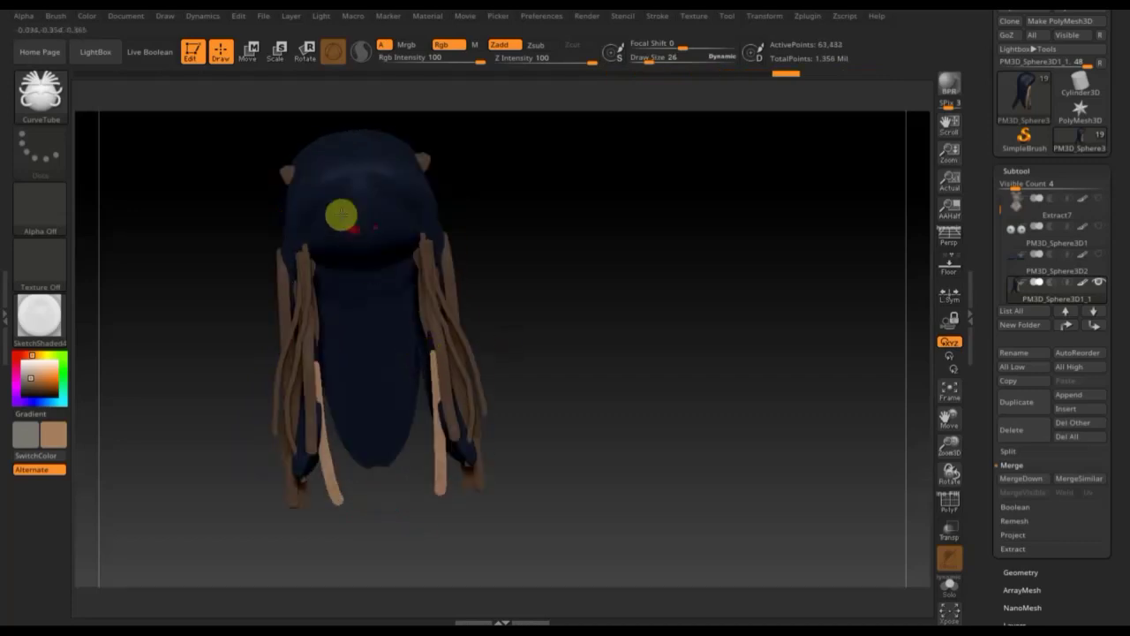
Step: Add a mirrored tan strand down the left hair and reshape its lower end
left_click_drag(287, 264, 311, 479)
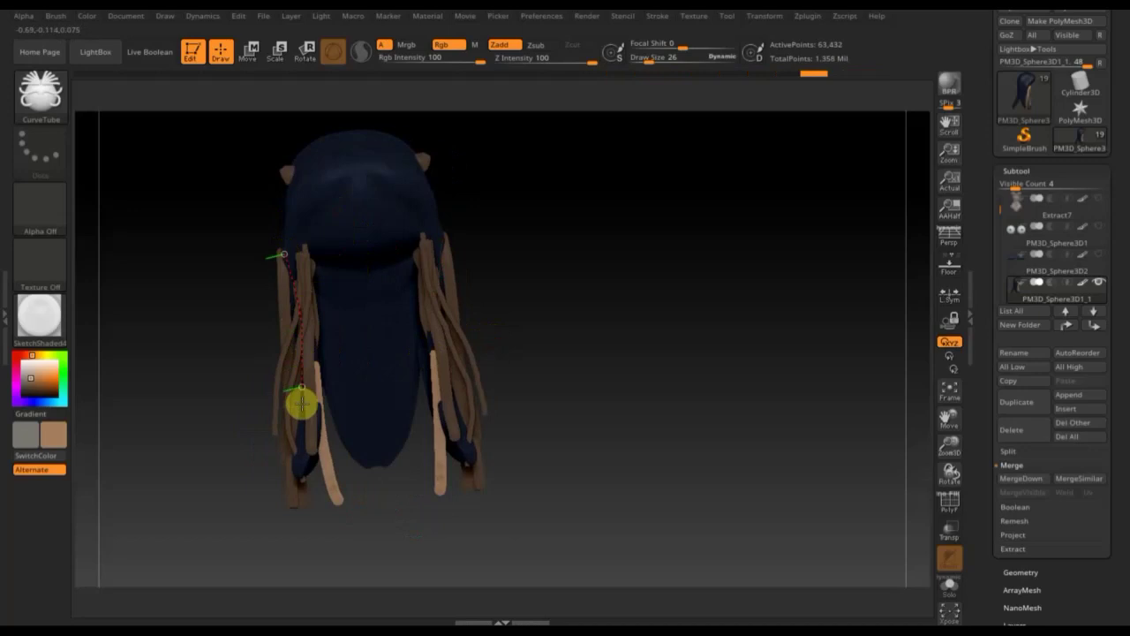
left_click_drag(307, 519, 309, 517)
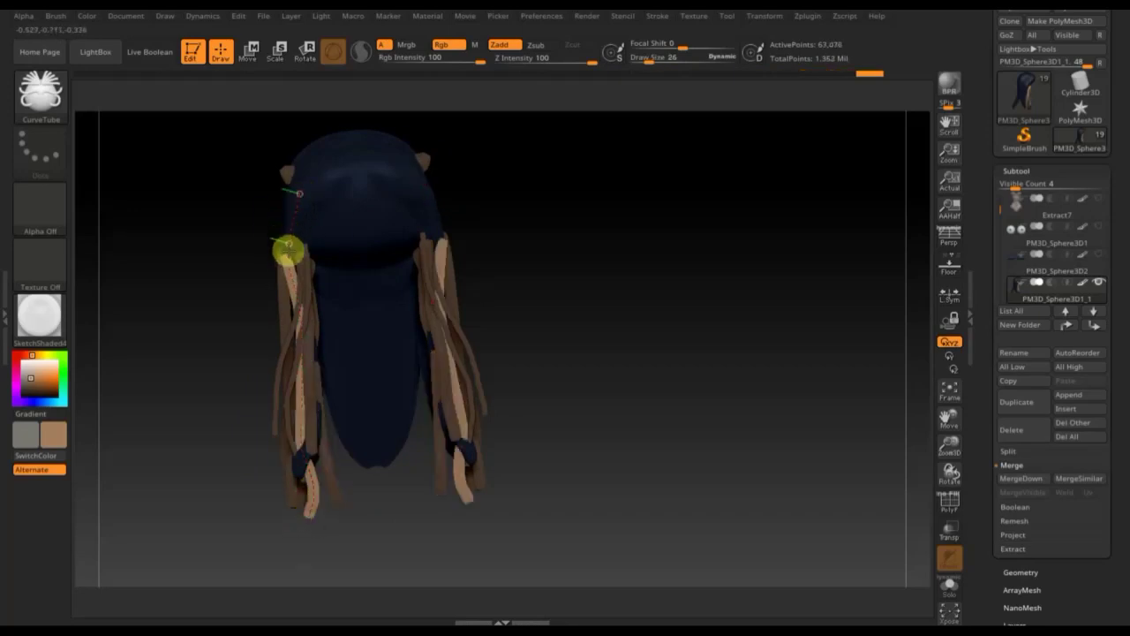
left_click_drag(288, 305, 303, 220)
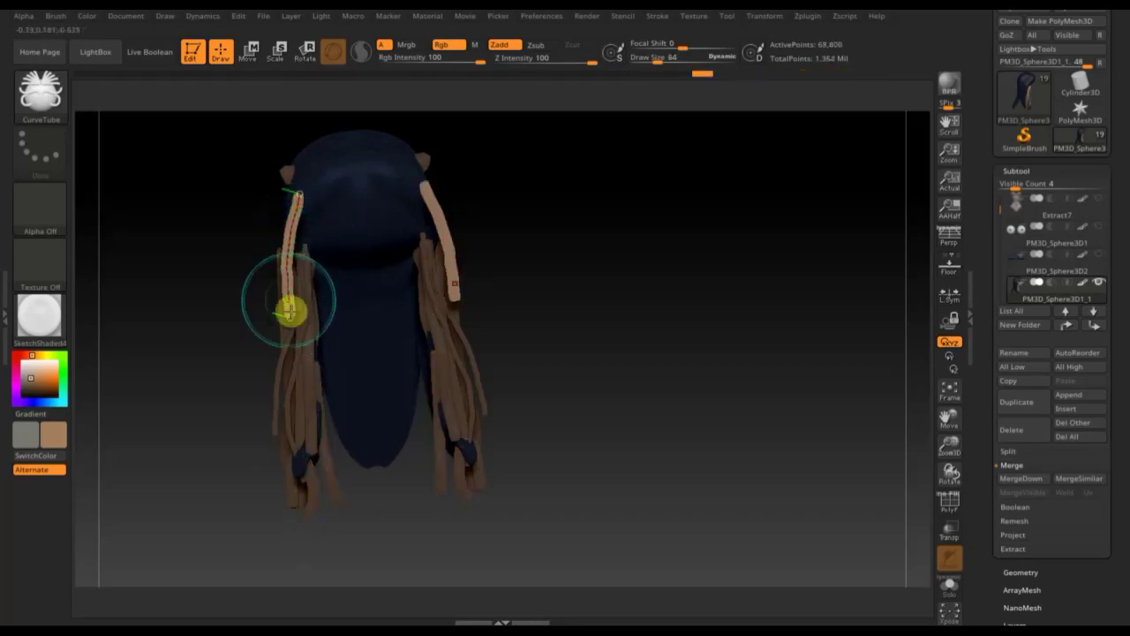
left_click_drag(331, 333, 429, 341)
left_click_drag(734, 330, 658, 342)
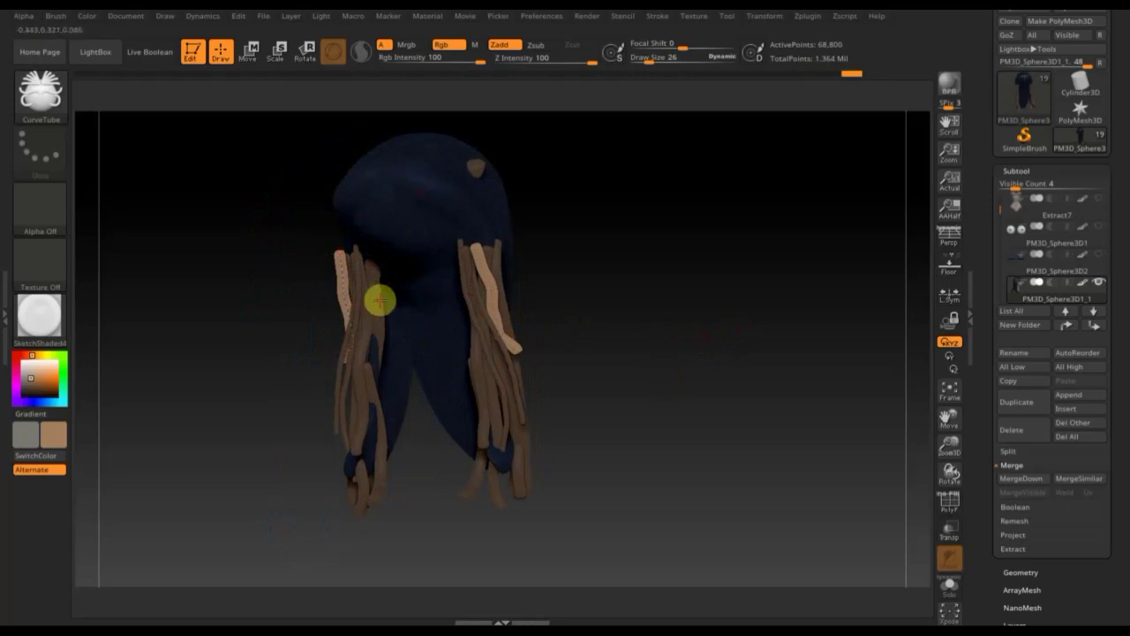
Step: Draw another strand down the hair, shift its top upward and make it thinner
left_click_drag(382, 350, 363, 422)
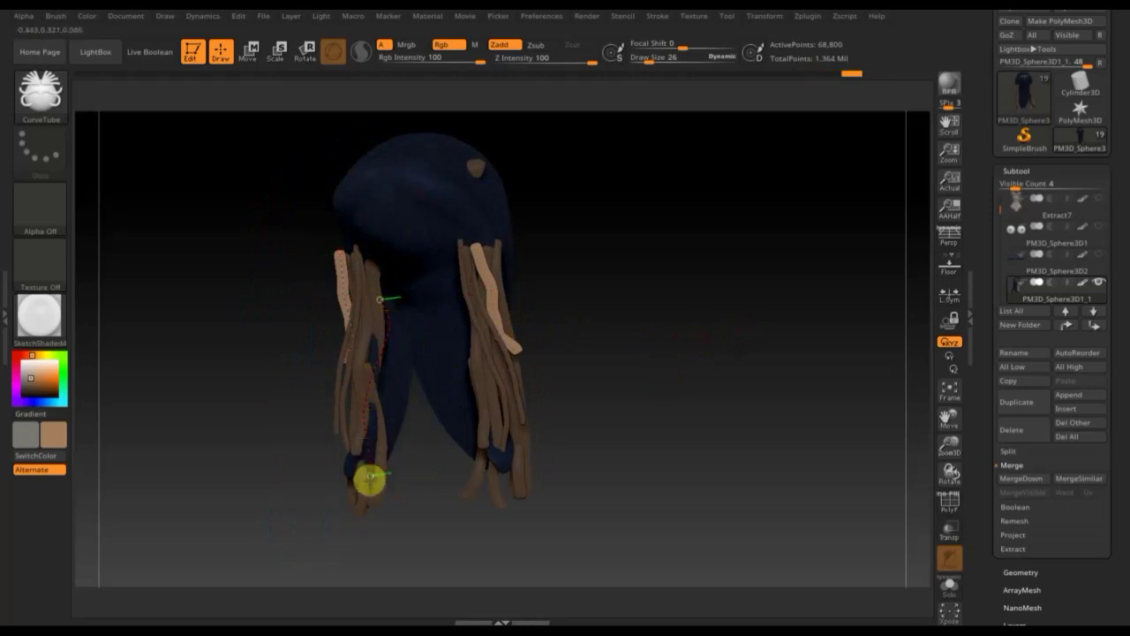
left_click_drag(369, 499, 369, 501)
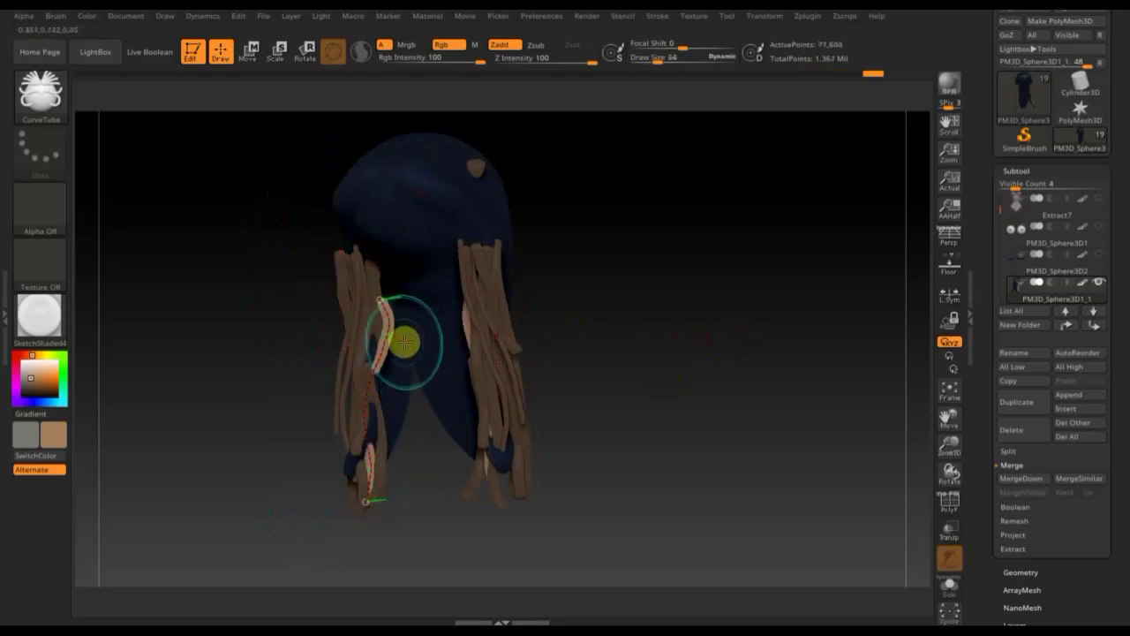
left_click_drag(401, 311, 374, 300)
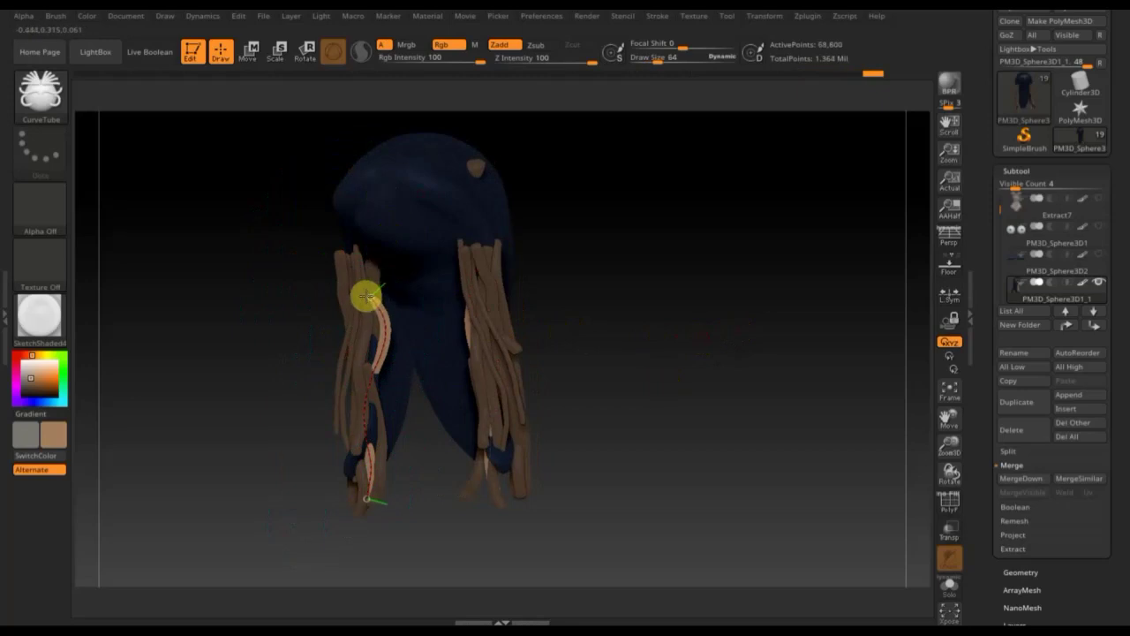
left_click_drag(350, 271, 341, 247)
key("bracketleft")
key("bracketleft")
key("bracketleft")
Step: From the back, build a mirrored strand along a curve at the left hair ends
left_click_drag(598, 259, 635, 244)
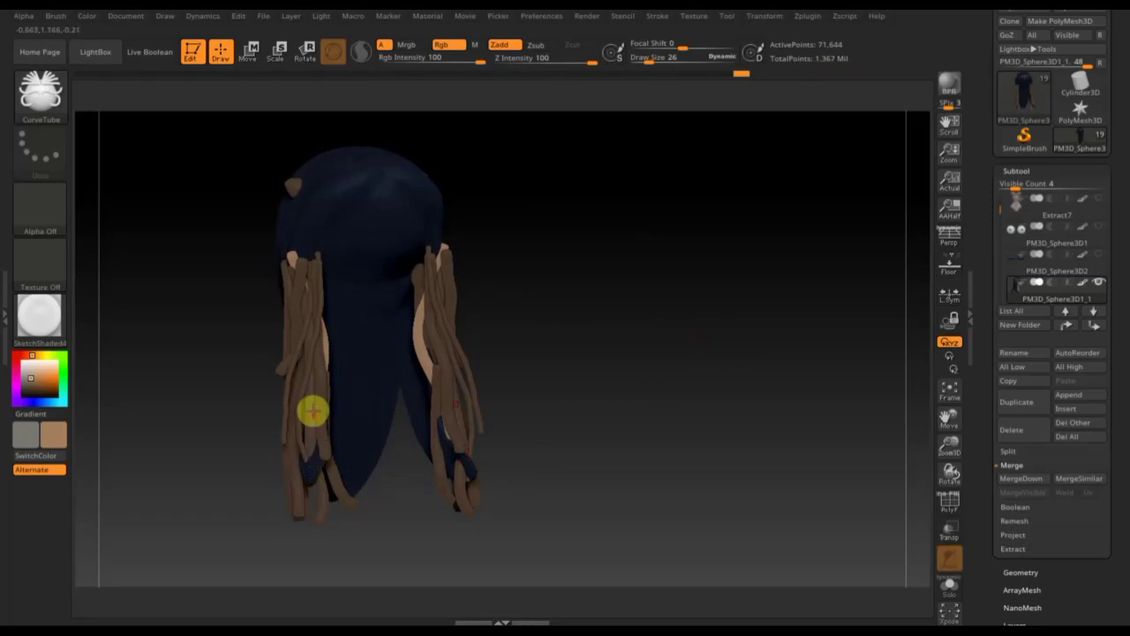
left_click_drag(313, 427, 315, 508)
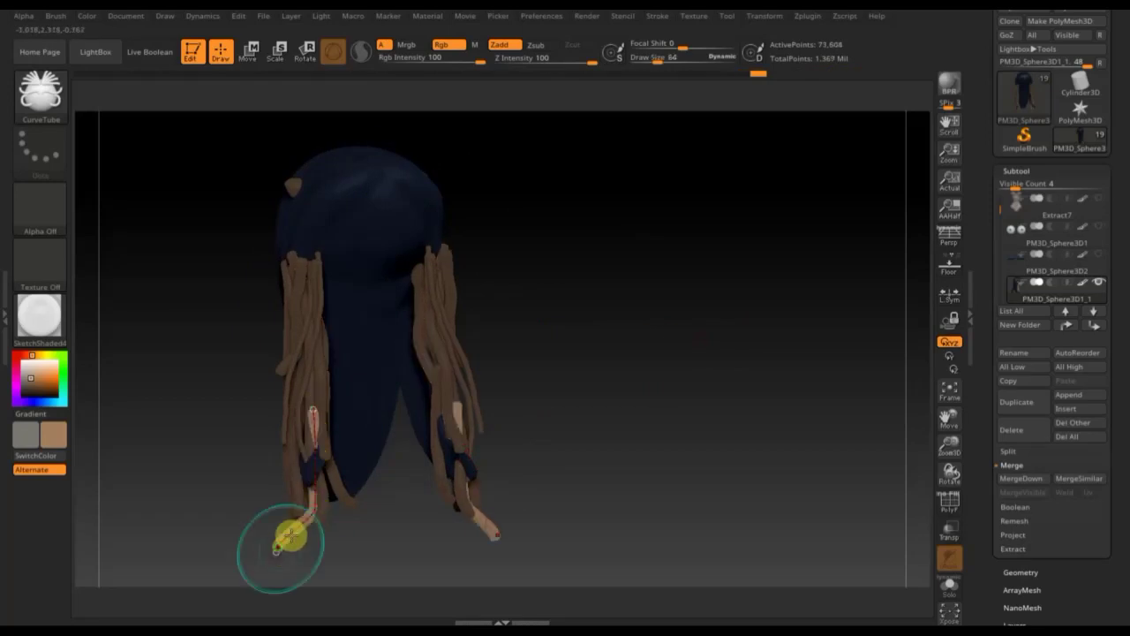
left_click(298, 516)
Step: Extend the left strand up the hair and raise its end point
left_click_drag(300, 483, 311, 357)
mouse_move(500, 345)
left_mouse_down()
mouse_move(641, 363)
mouse_move(447, 358)
left_mouse_up()
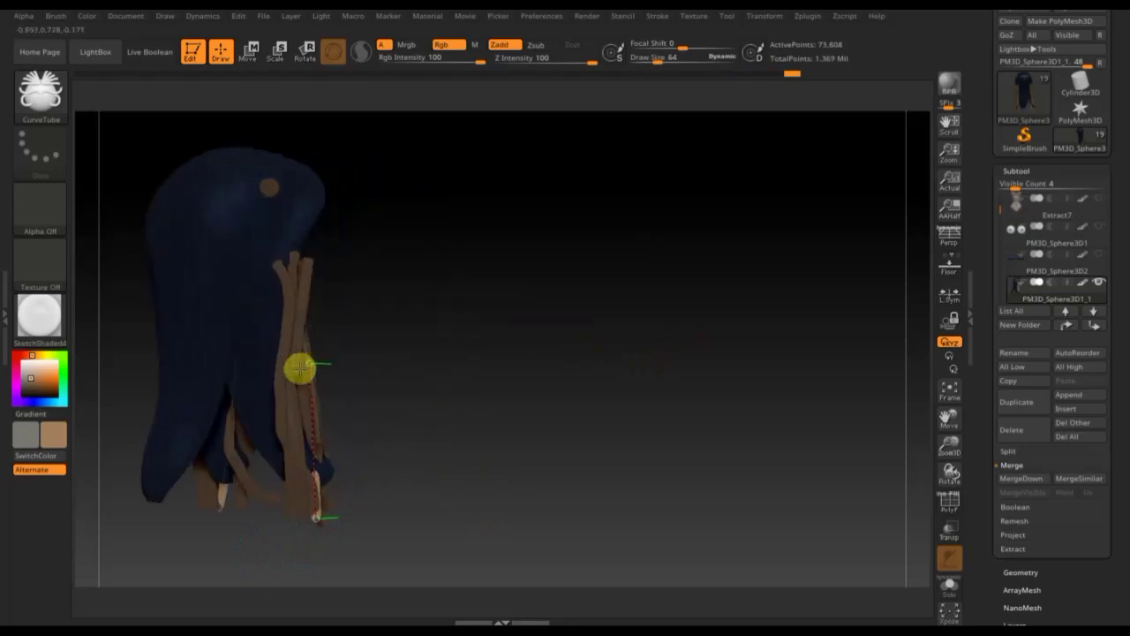
left_click_drag(279, 375, 275, 345)
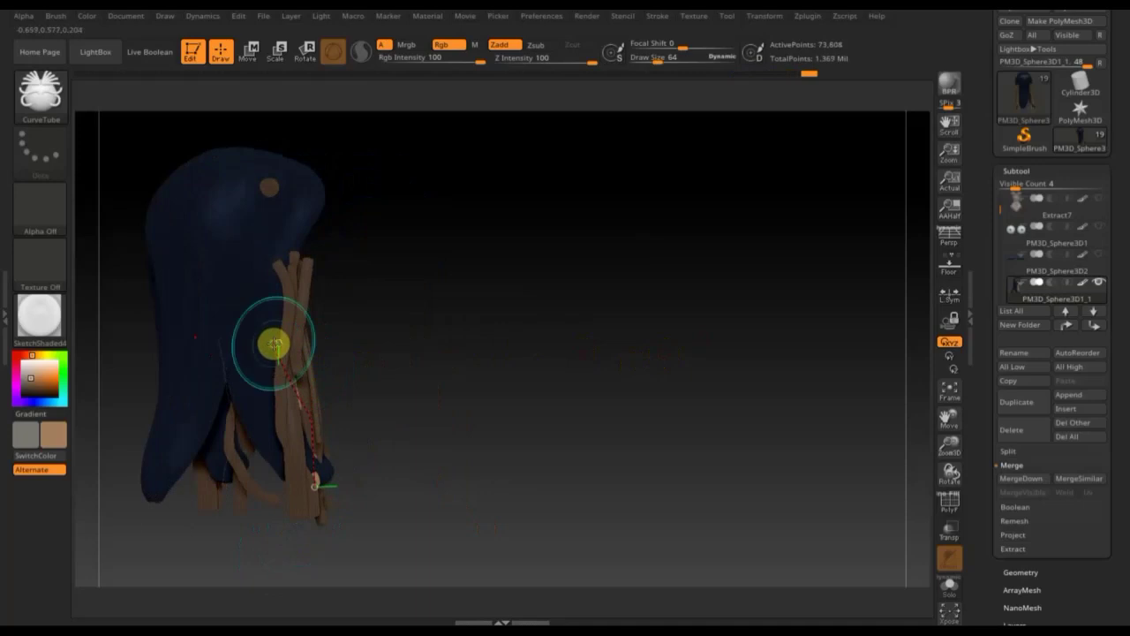
mouse_move(467, 368)
left_mouse_down()
mouse_move(335, 358)
mouse_move(350, 364)
left_mouse_up()
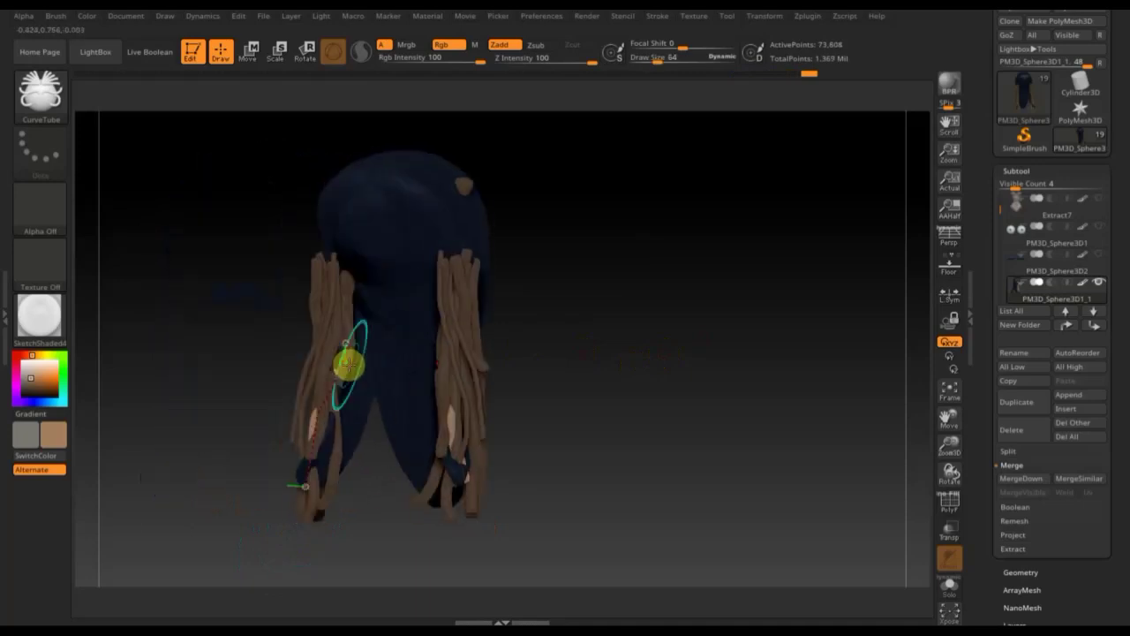
left_click_drag(641, 331, 610, 338, "shift")
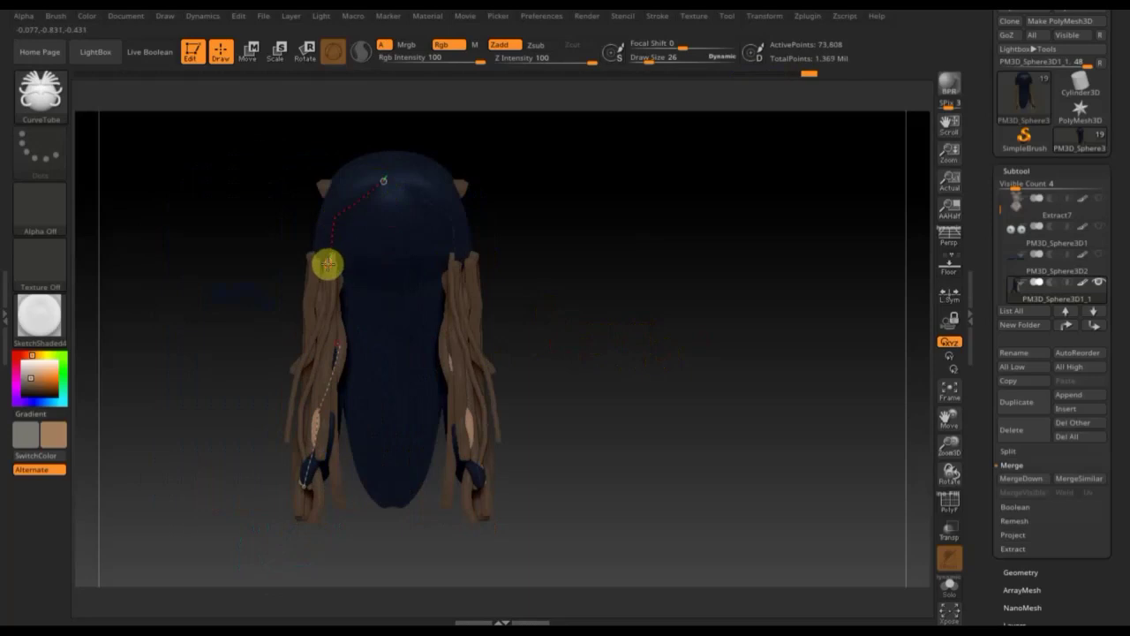
Step: Draw a mirrored strand over the head top, hooking its tip upward
left_click_drag(328, 260, 329, 262)
mouse_move(485, 194)
left_mouse_down()
mouse_move(548, 217)
mouse_move(520, 216)
left_mouse_up()
mouse_move(381, 258)
left_mouse_down()
mouse_move(316, 256)
mouse_move(381, 198)
left_mouse_up()
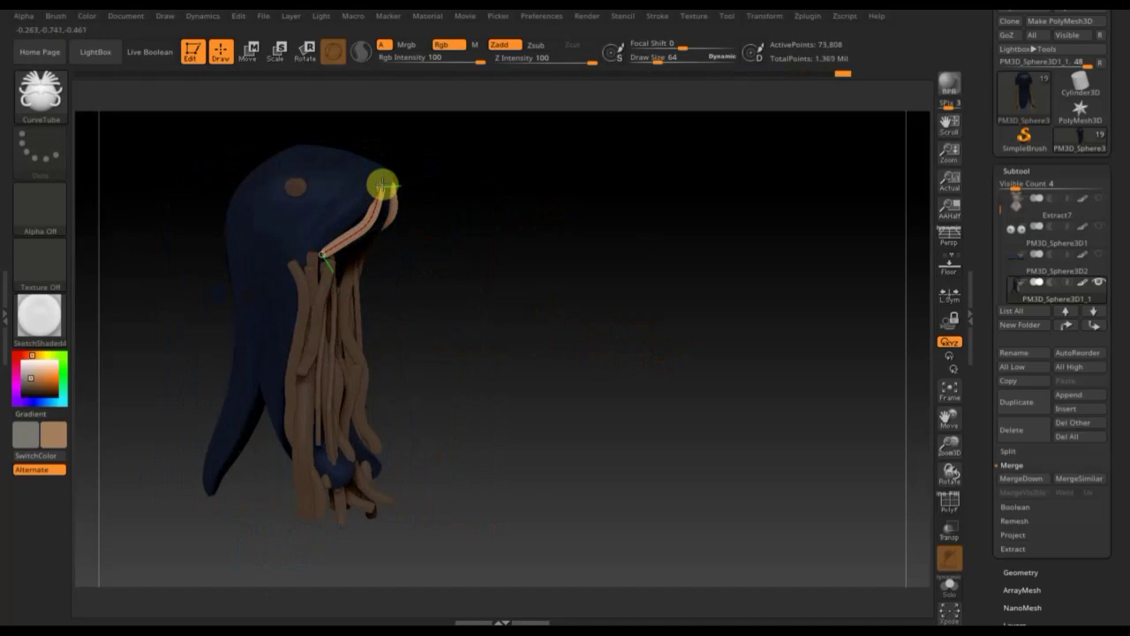
left_click_drag(380, 196, 380, 188)
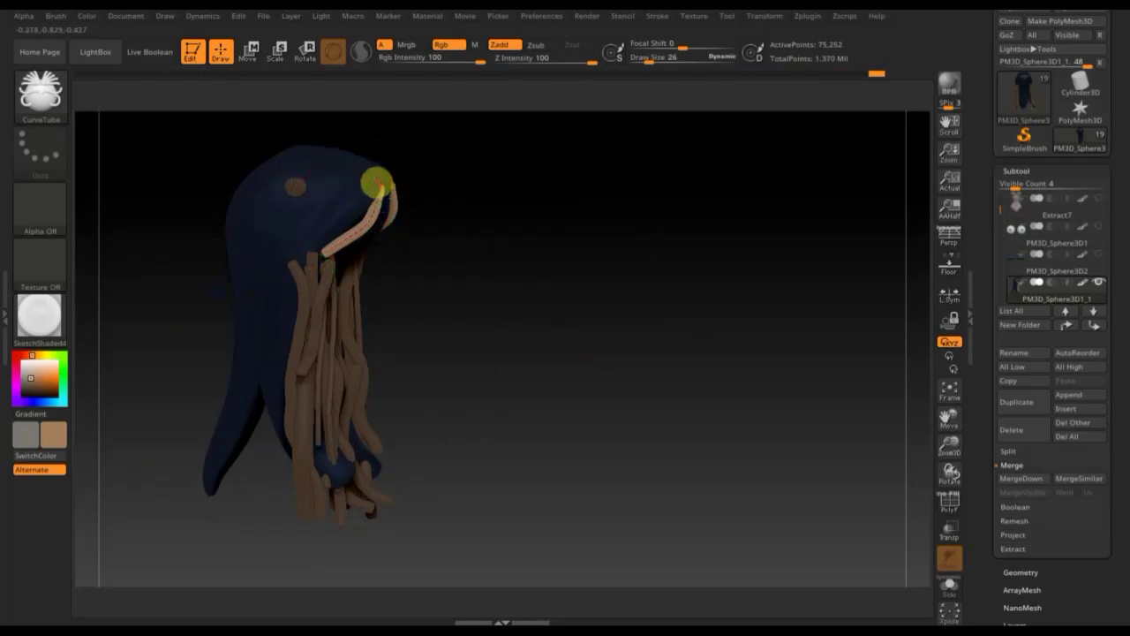
left_click_drag(326, 263, 361, 171)
left_click_drag(450, 241, 357, 216)
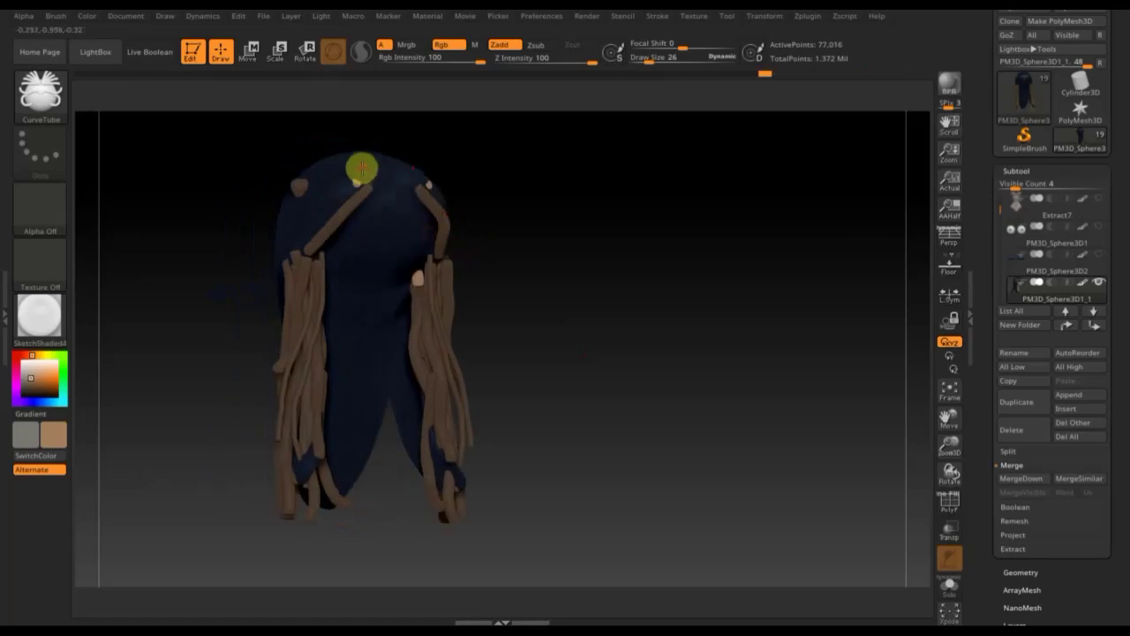
Step: Add a thinner strand from the crown running down to the hair ends
left_click_drag(296, 261, 297, 279)
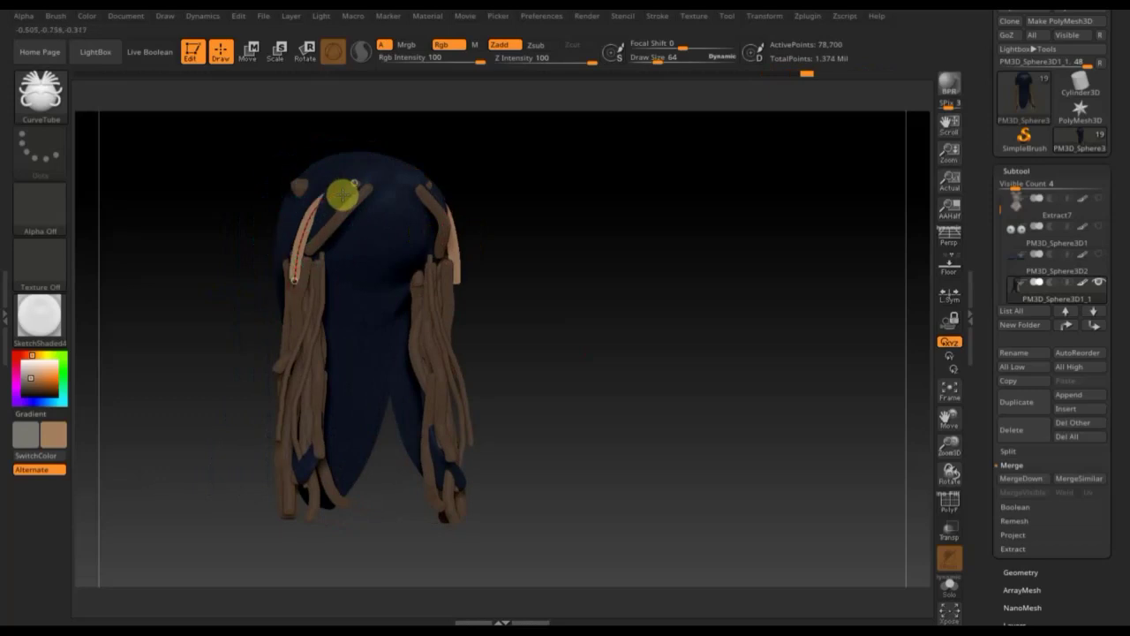
left_click_drag(222, 212, 285, 206)
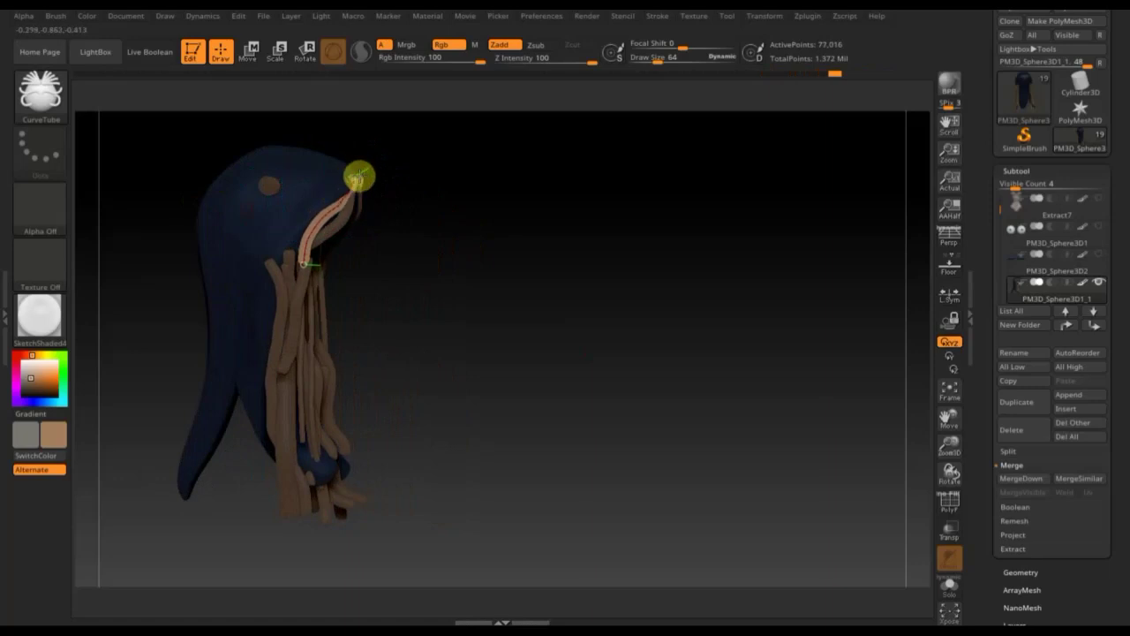
key("bracketleft")
key("bracketleft")
key("bracketleft")
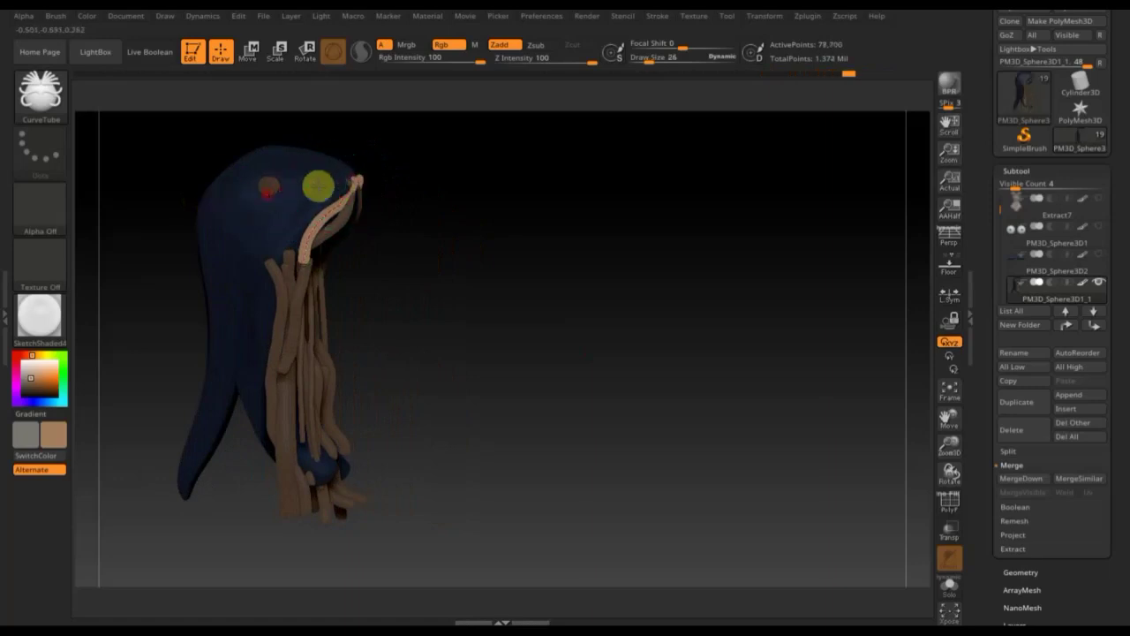
left_click_drag(278, 281, 251, 420)
mouse_move(535, 260)
left_mouse_down()
mouse_move(479, 268)
mouse_move(492, 270)
left_mouse_up()
mouse_move(341, 297)
left_mouse_down()
mouse_move(307, 284)
mouse_move(317, 229)
left_mouse_up()
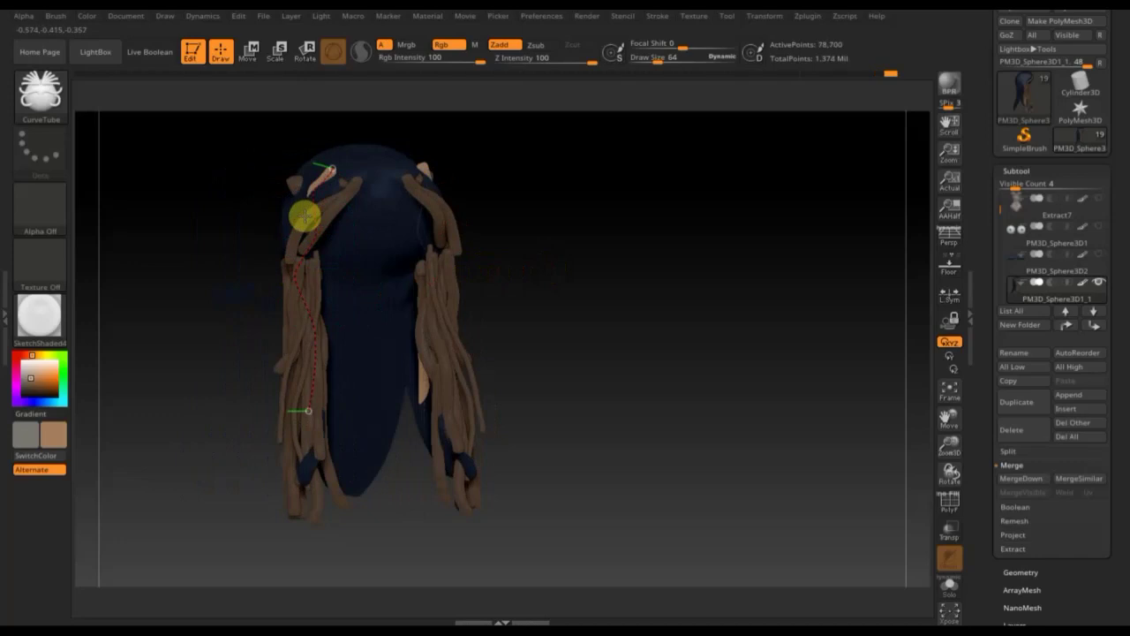
left_click_drag(287, 233, 301, 255)
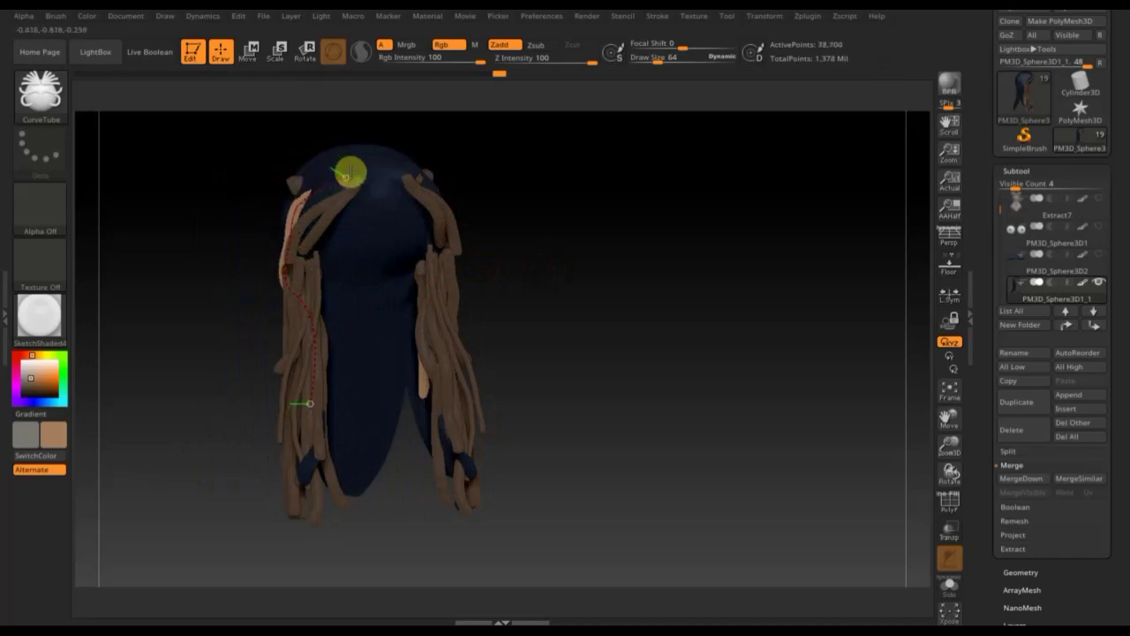
Step: Reshape the strand along the left hair, undoing one change to restore its thickness
mouse_move(521, 188)
left_mouse_down()
mouse_move(538, 197)
mouse_move(577, 182)
left_mouse_up()
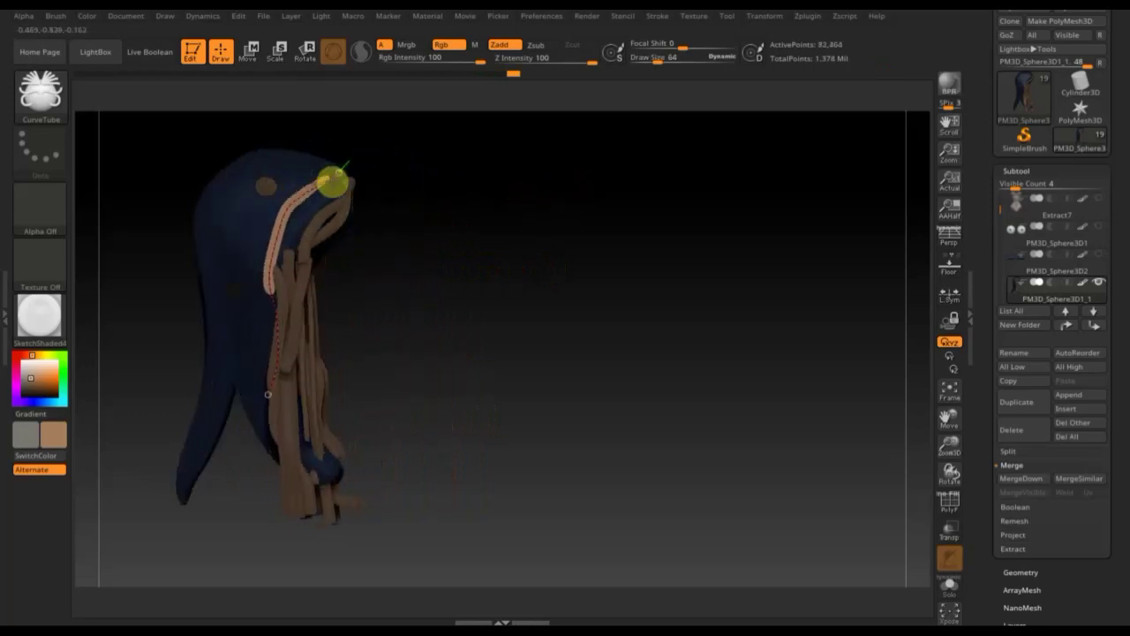
left_click_drag(341, 184, 286, 209)
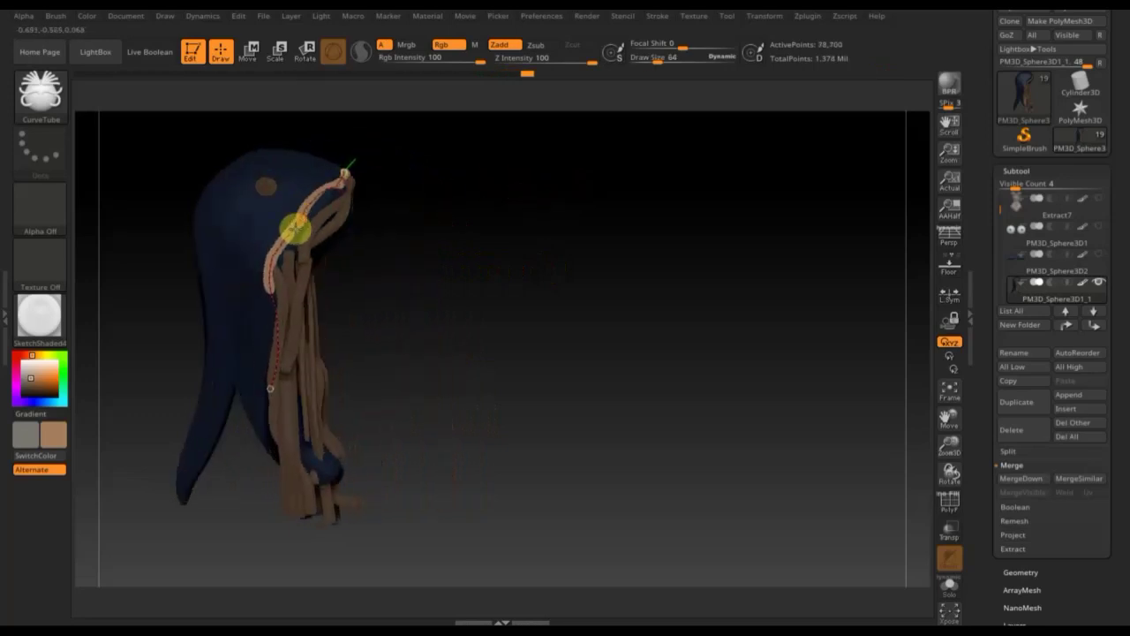
left_click_drag(401, 376, 303, 357)
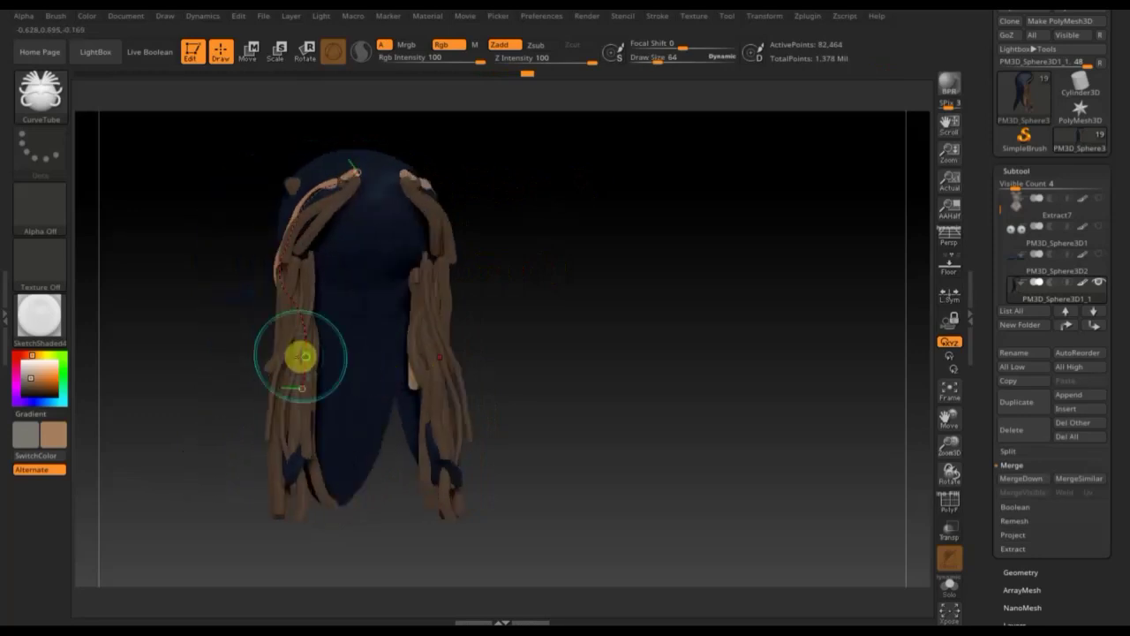
mouse_move(259, 385)
left_mouse_down()
mouse_move(292, 333)
mouse_move(279, 304)
left_mouse_up()
mouse_move(565, 306)
left_mouse_down()
mouse_move(598, 312)
mouse_move(492, 328)
left_mouse_up()
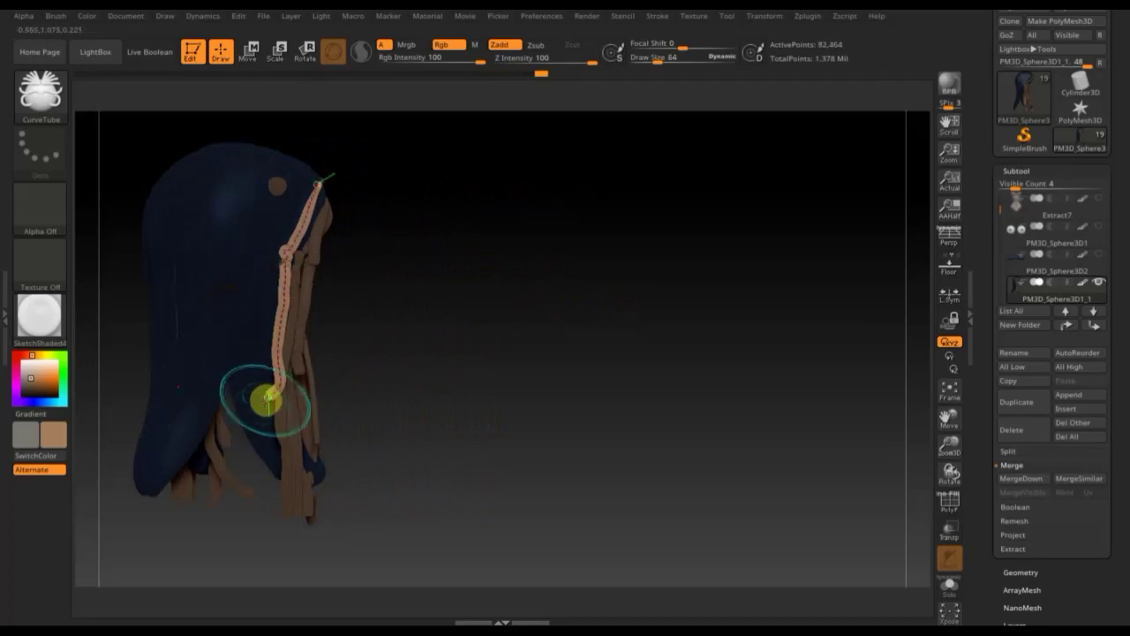
mouse_move(468, 265)
left_mouse_down()
mouse_move(437, 273)
mouse_move(285, 202)
left_mouse_up()
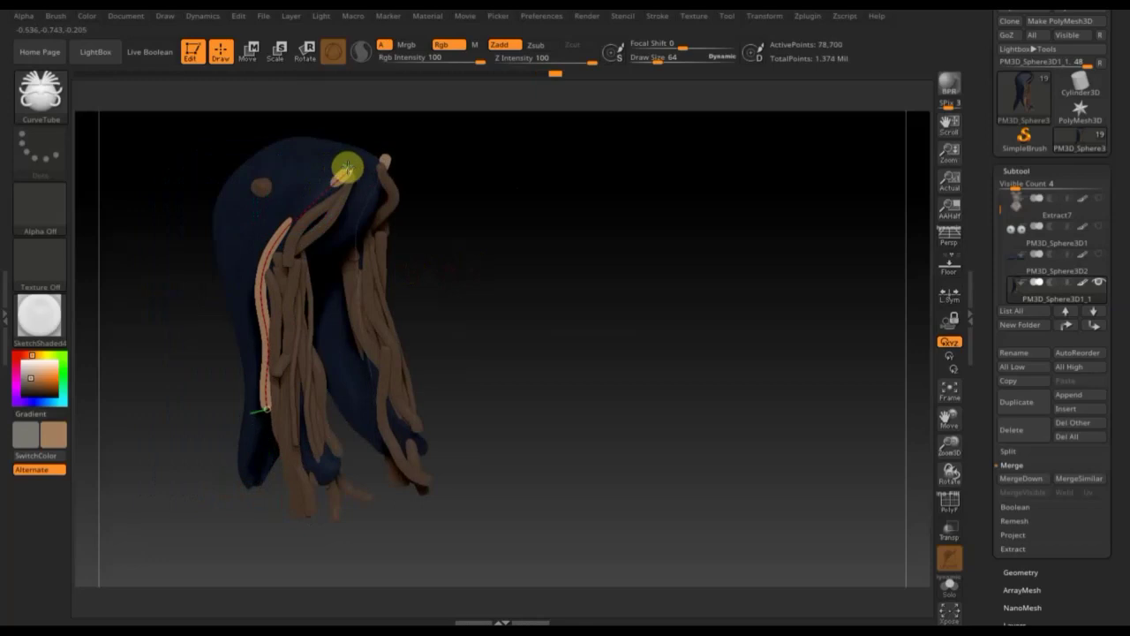
left_click_drag(524, 296, 427, 308)
key("ctrl+z")
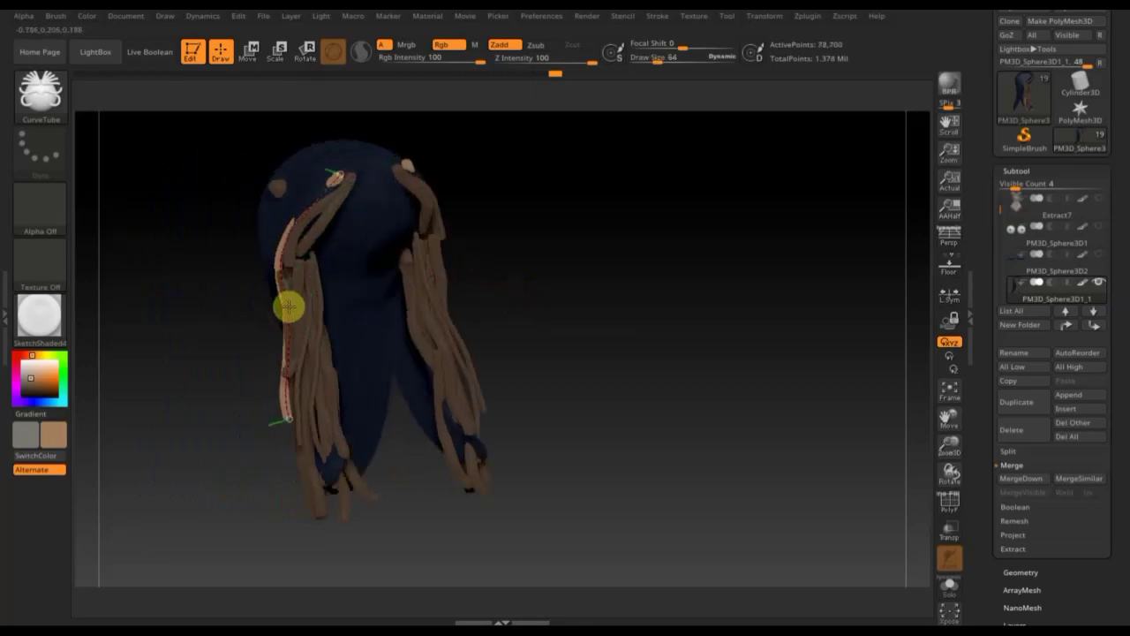
left_click(303, 225)
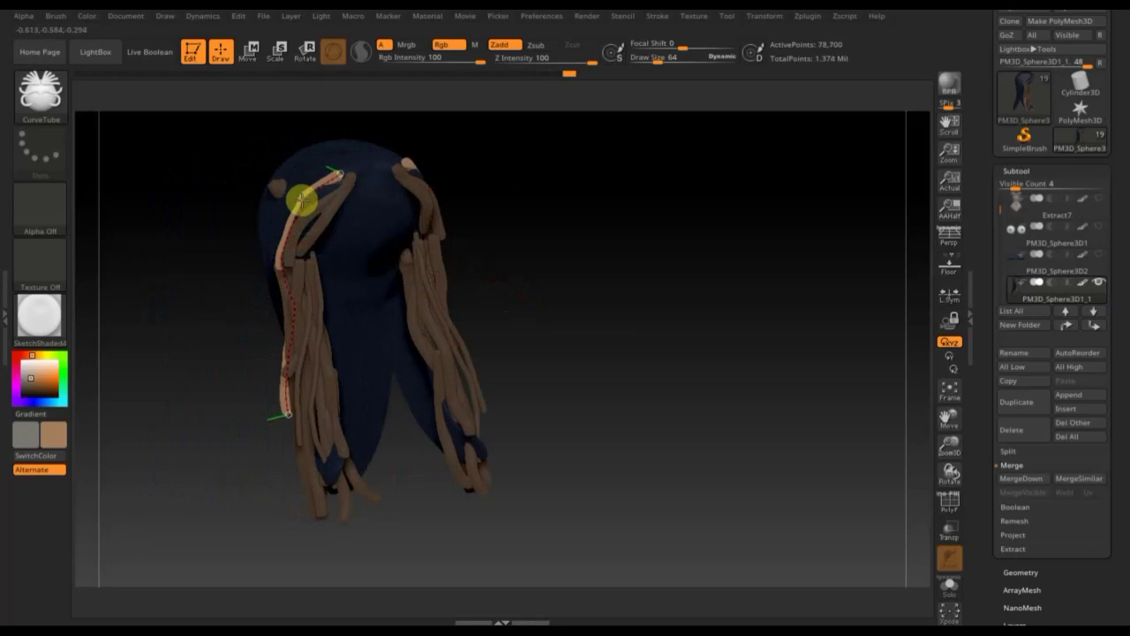
mouse_move(547, 245)
left_mouse_down()
mouse_move(603, 239)
mouse_move(608, 226)
left_mouse_up()
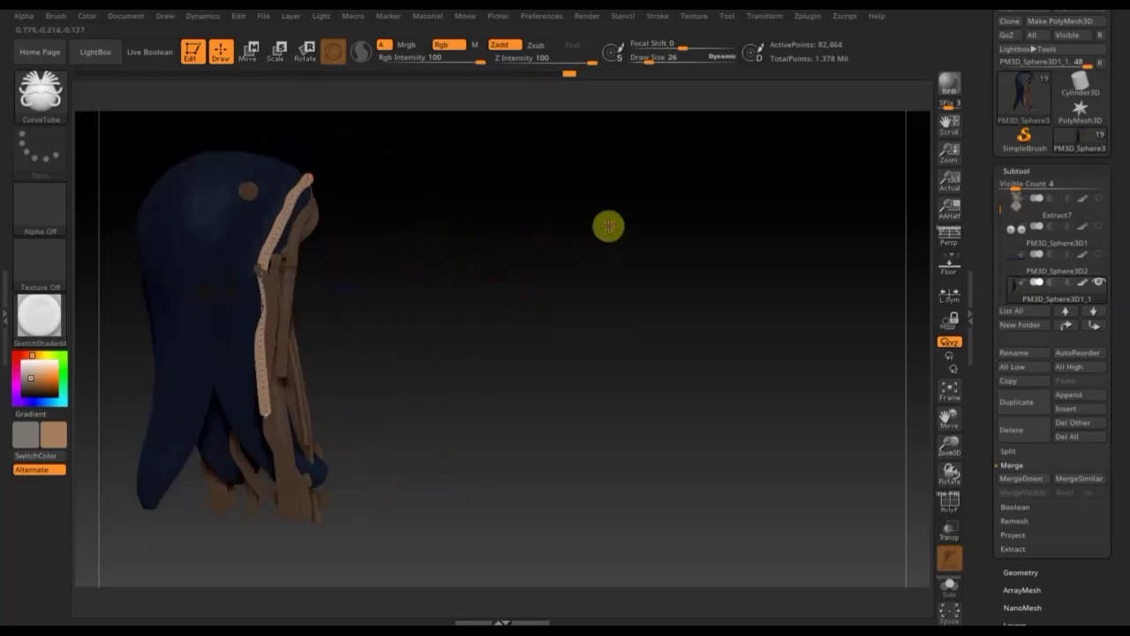
Step: Draw a mirrored dreadlock strand down the back and shape it up to the crown
left_click_drag(479, 362, 539, 373)
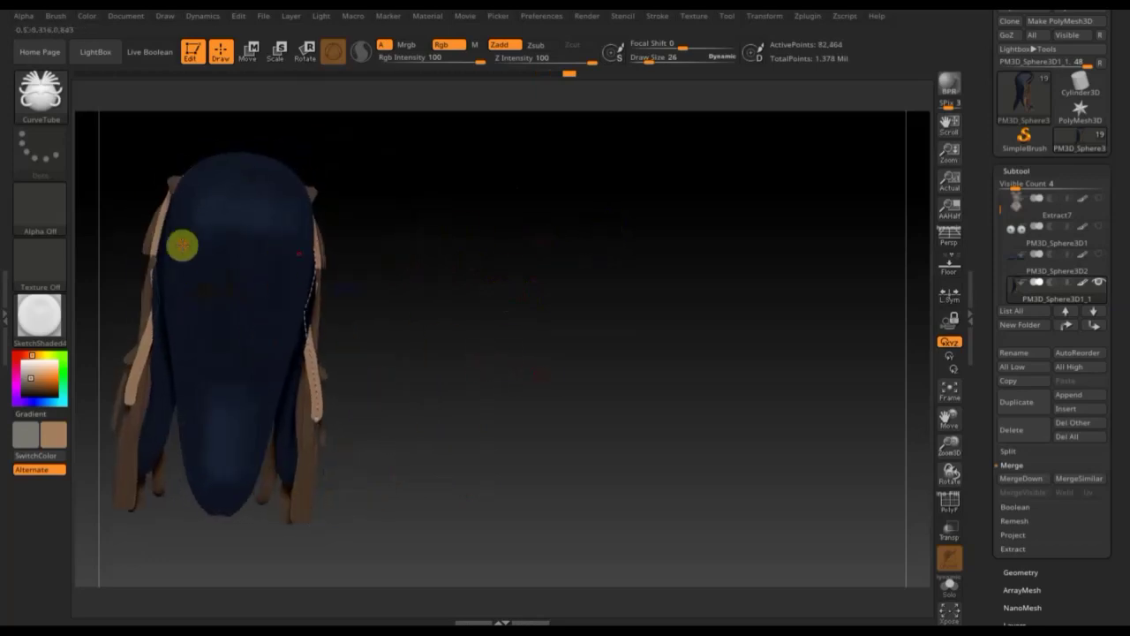
mouse_move(539, 303)
left_mouse_down("shift")
mouse_move(547, 316)
mouse_move(661, 313)
mouse_move(579, 310)
left_mouse_up("shift")
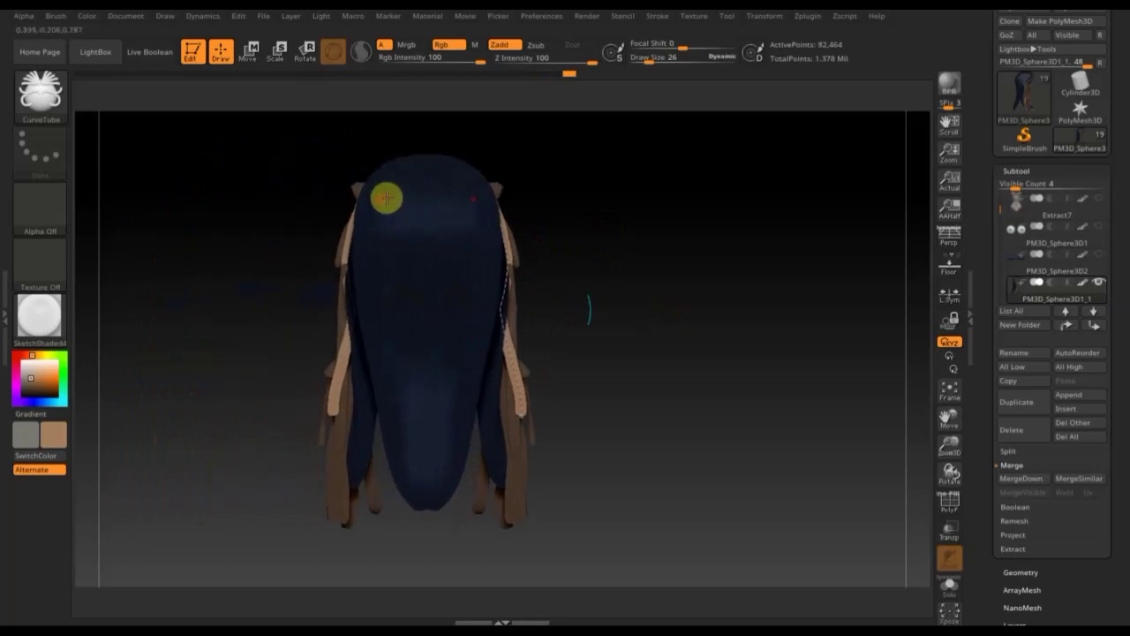
left_click_drag(386, 219, 396, 517)
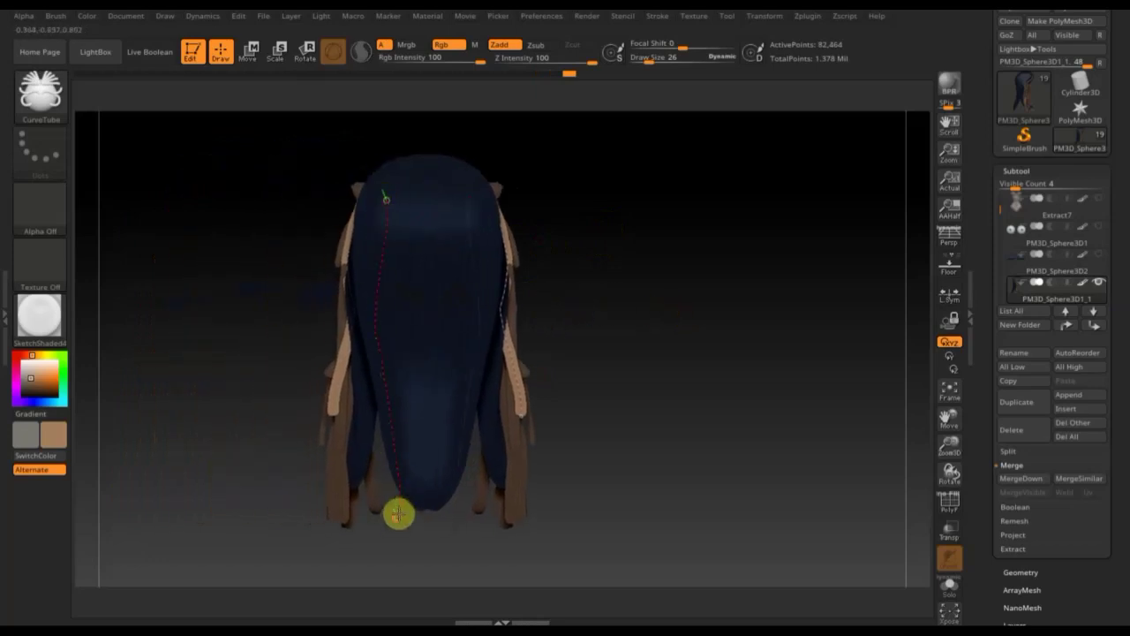
mouse_move(638, 291)
left_mouse_down()
mouse_move(601, 338)
mouse_move(528, 353)
mouse_move(545, 340)
mouse_move(418, 472)
left_mouse_up()
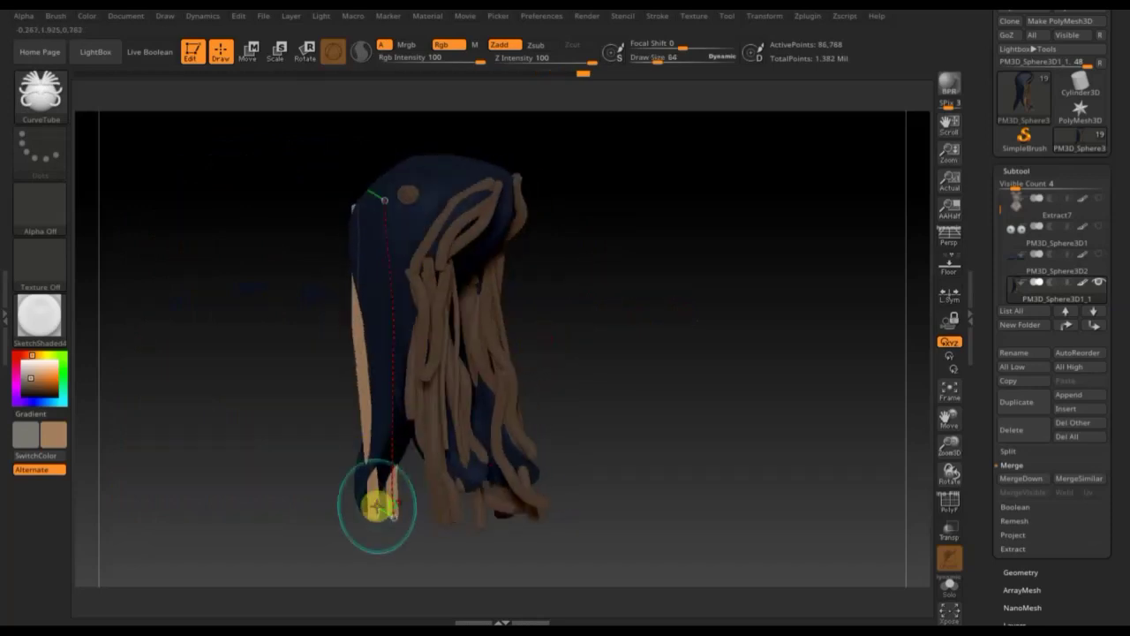
mouse_move(363, 422)
left_mouse_down()
mouse_move(360, 383)
mouse_move(383, 371)
mouse_move(396, 308)
mouse_move(380, 306)
mouse_move(392, 442)
left_mouse_up()
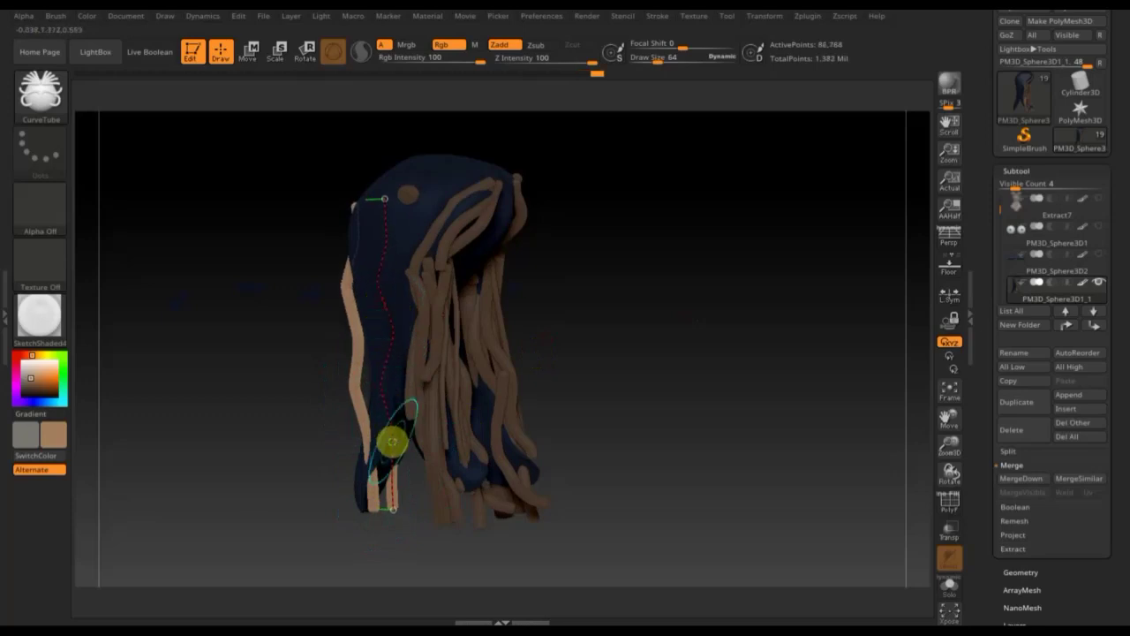
left_click_drag(398, 504, 373, 514)
mouse_move(348, 306)
left_mouse_down()
mouse_move(373, 194)
mouse_move(390, 186)
left_mouse_up()
Step: Add a strand down the left side, undoing a short strand tried on the head top
mouse_move(641, 227)
left_mouse_down()
mouse_move(716, 214)
mouse_move(677, 259)
left_mouse_up()
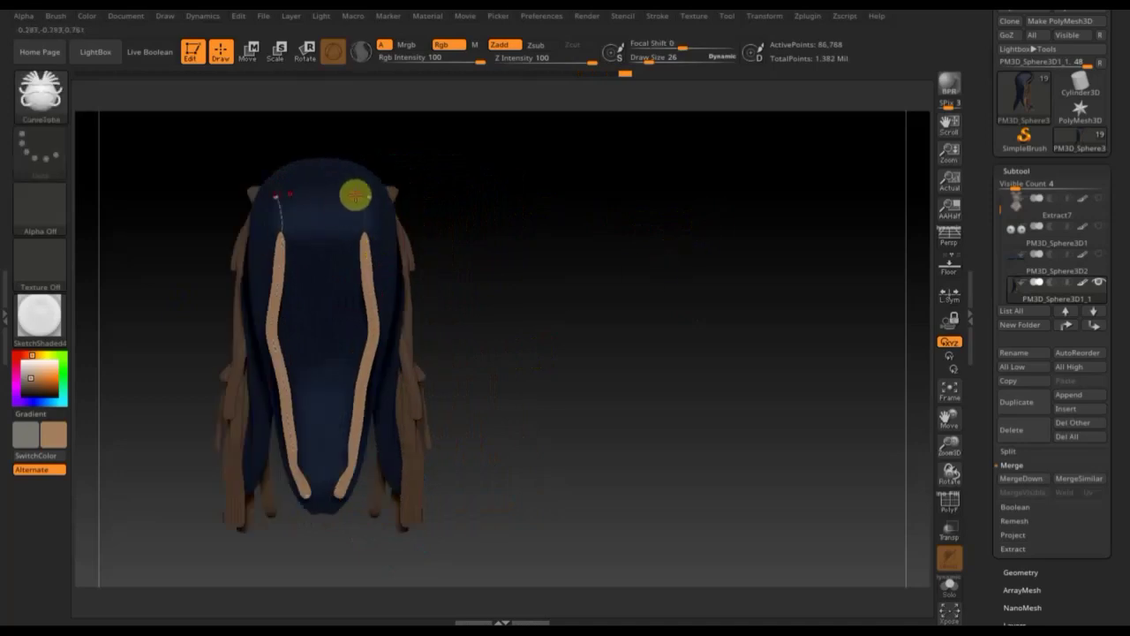
left_click_drag(568, 278, 522, 275)
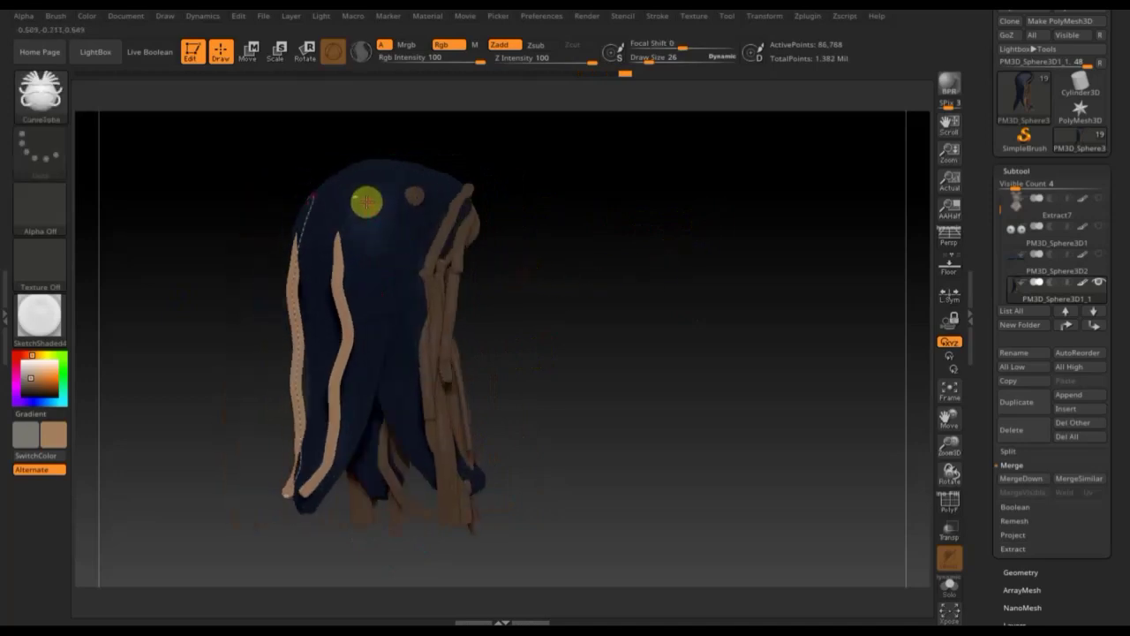
mouse_move(351, 238)
left_mouse_down()
mouse_move(348, 383)
mouse_move(304, 463)
left_mouse_up()
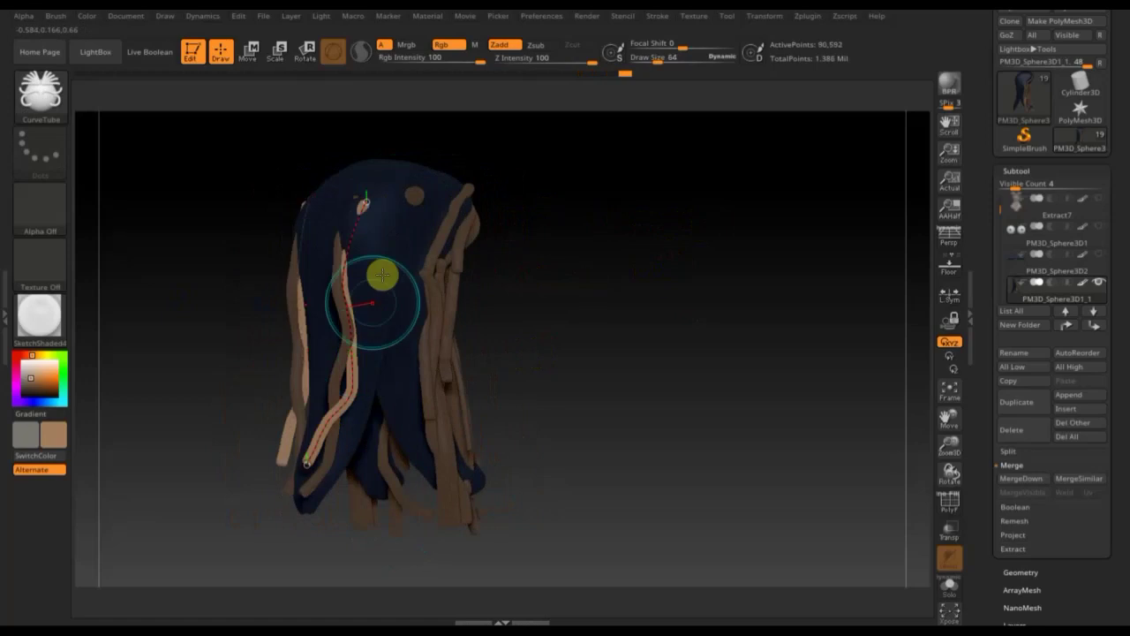
left_click_drag(371, 175, 371, 201)
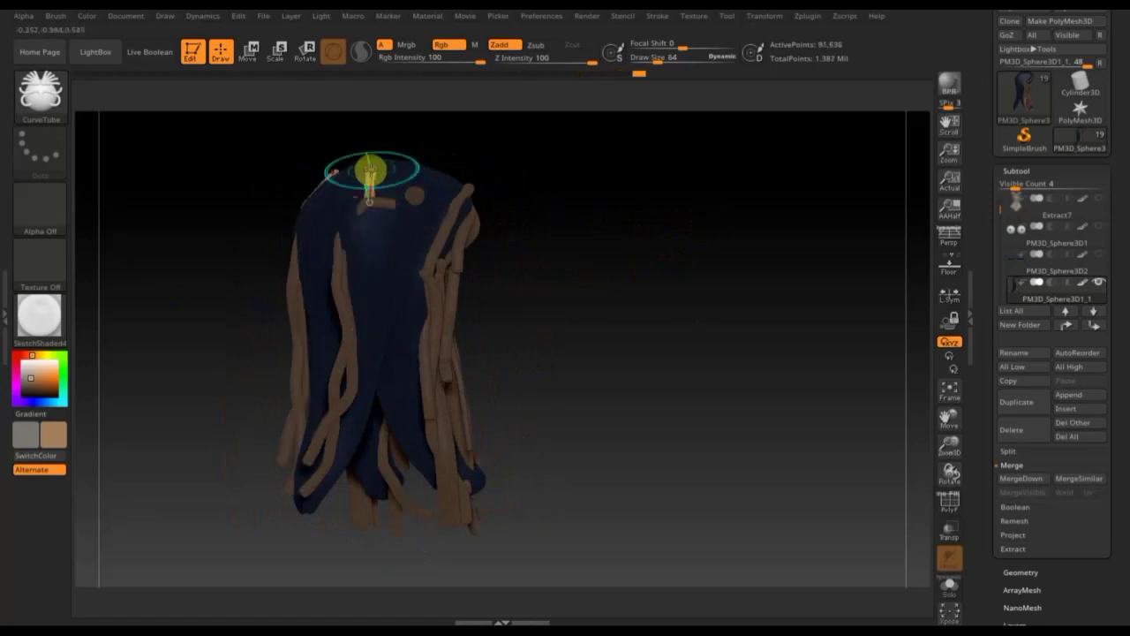
left_click(409, 246)
key("ctrl+z")
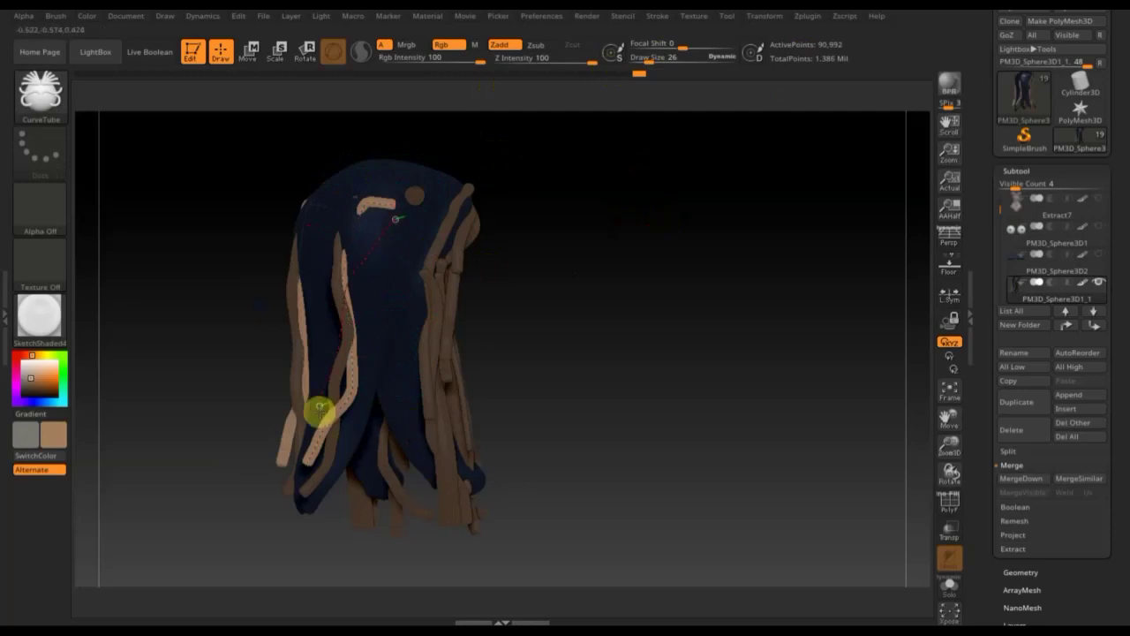
left_click_drag(338, 343, 575, 323)
Step: Draw strands from the crown and down the other side, reshaping them down the hair
left_click_drag(381, 227, 365, 417)
mouse_move(618, 318)
left_mouse_down()
mouse_move(734, 323)
mouse_move(555, 278)
left_mouse_up()
mouse_move(486, 202)
left_mouse_down()
mouse_move(450, 375)
mouse_move(492, 404)
mouse_move(504, 315)
left_mouse_up()
left_click_drag(456, 183, 467, 462)
mouse_move(473, 241)
left_mouse_down()
mouse_move(467, 445)
mouse_move(484, 404)
left_mouse_up()
left_click_drag(735, 490, 445, 321)
mouse_move(414, 255)
left_mouse_down()
mouse_move(388, 316)
mouse_move(411, 404)
mouse_move(431, 404)
left_mouse_up()
Step: Add a thin strand along the side, pulling its end down and left
left_click_drag(547, 398, 456, 366)
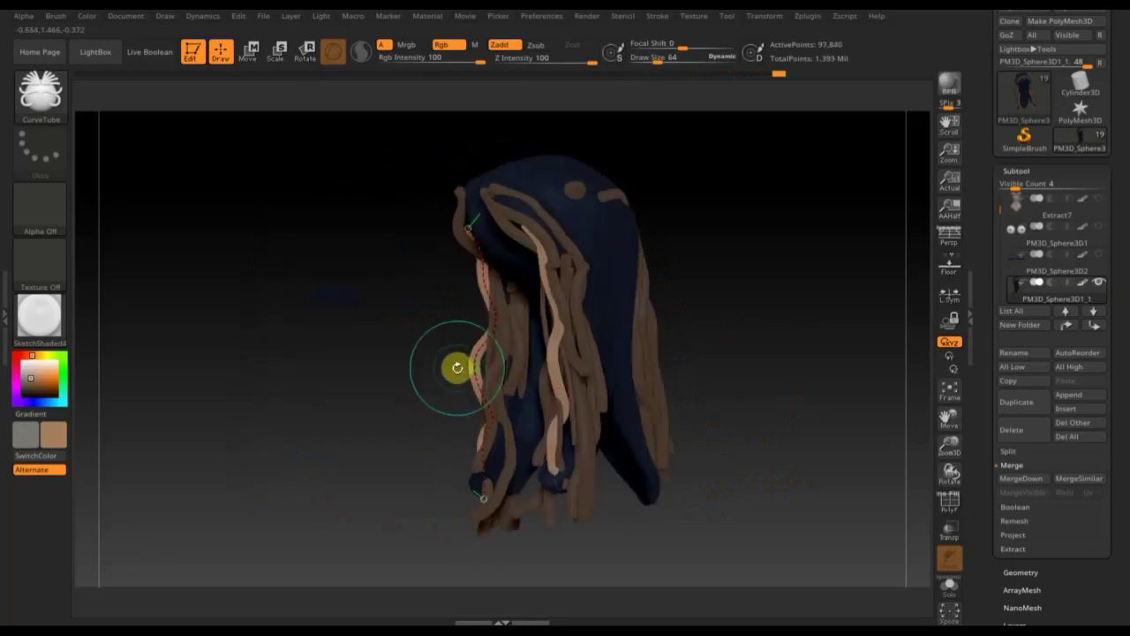
mouse_move(498, 273)
left_mouse_down()
mouse_move(628, 260)
mouse_move(424, 208)
left_mouse_up()
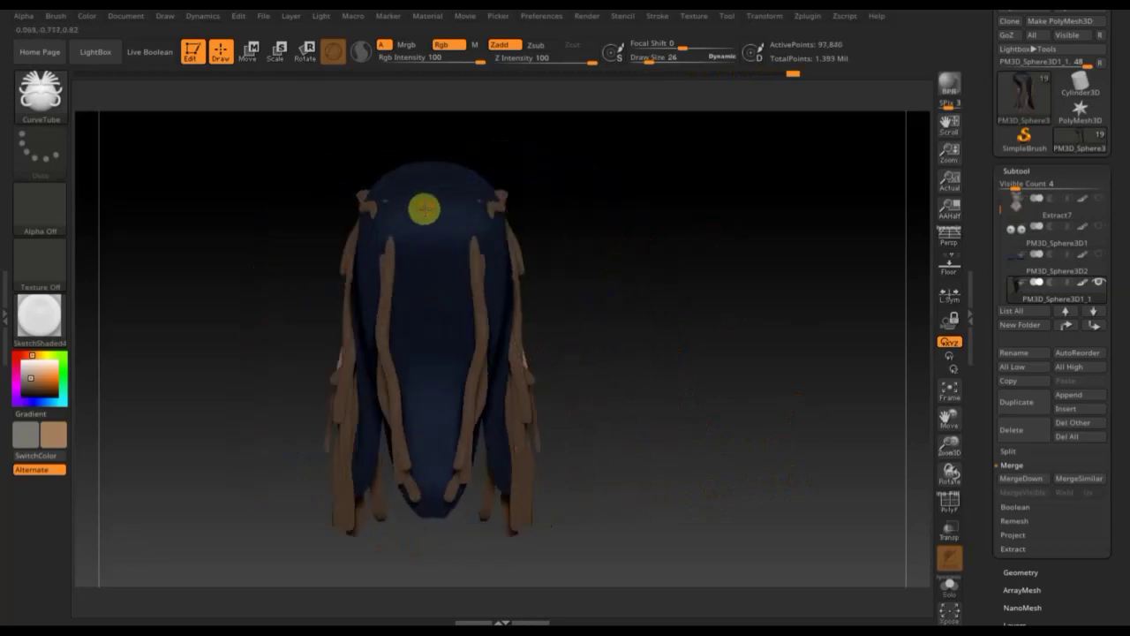
left_click_drag(347, 257, 542, 358)
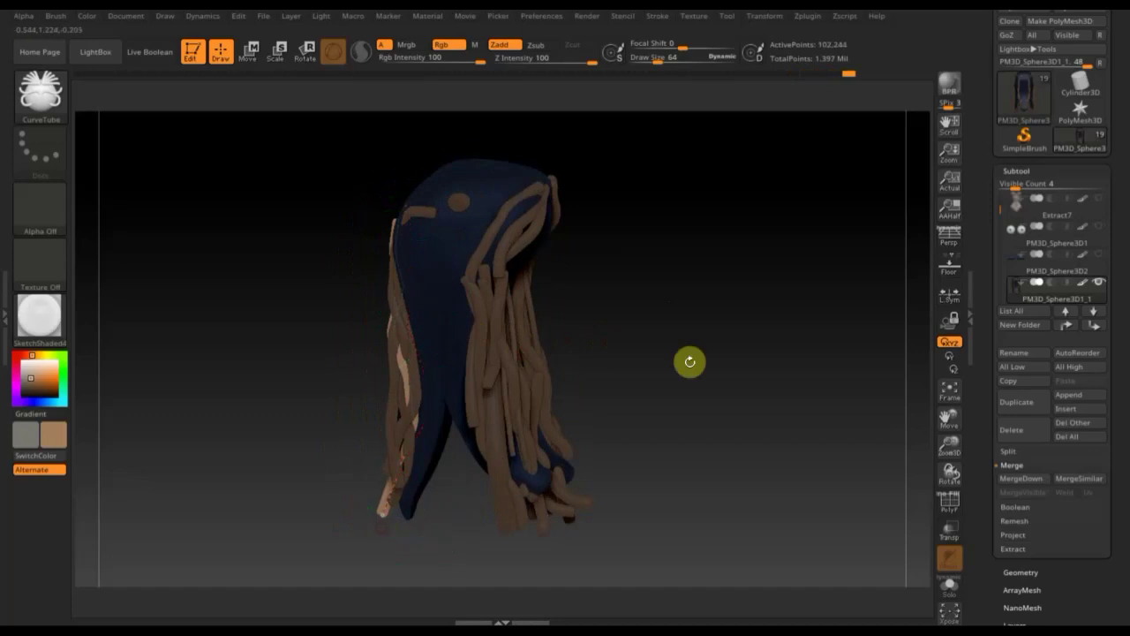
left_click_drag(381, 527, 500, 293)
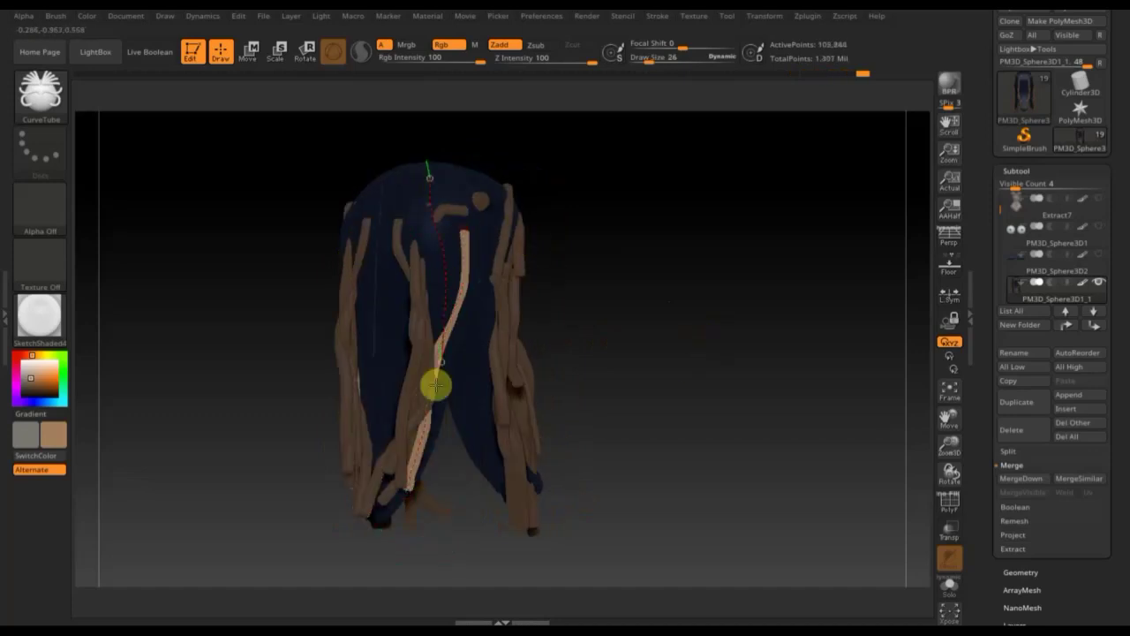
left_click_drag(671, 300, 615, 313)
left_click_drag(650, 58, 680, 60)
left_click(409, 229)
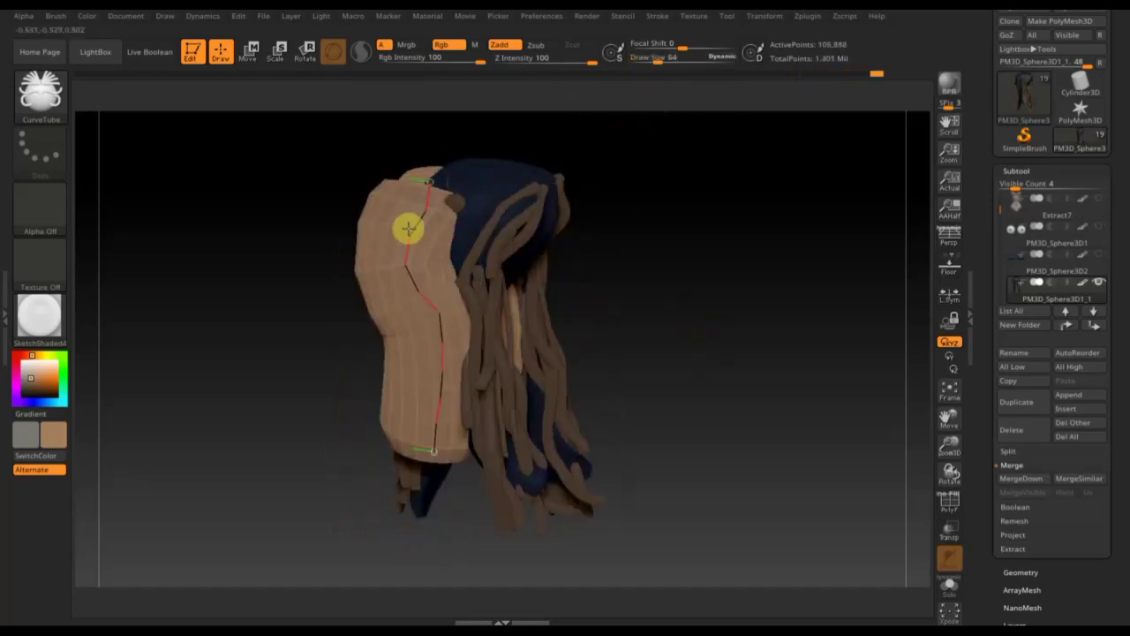
left_click(441, 304)
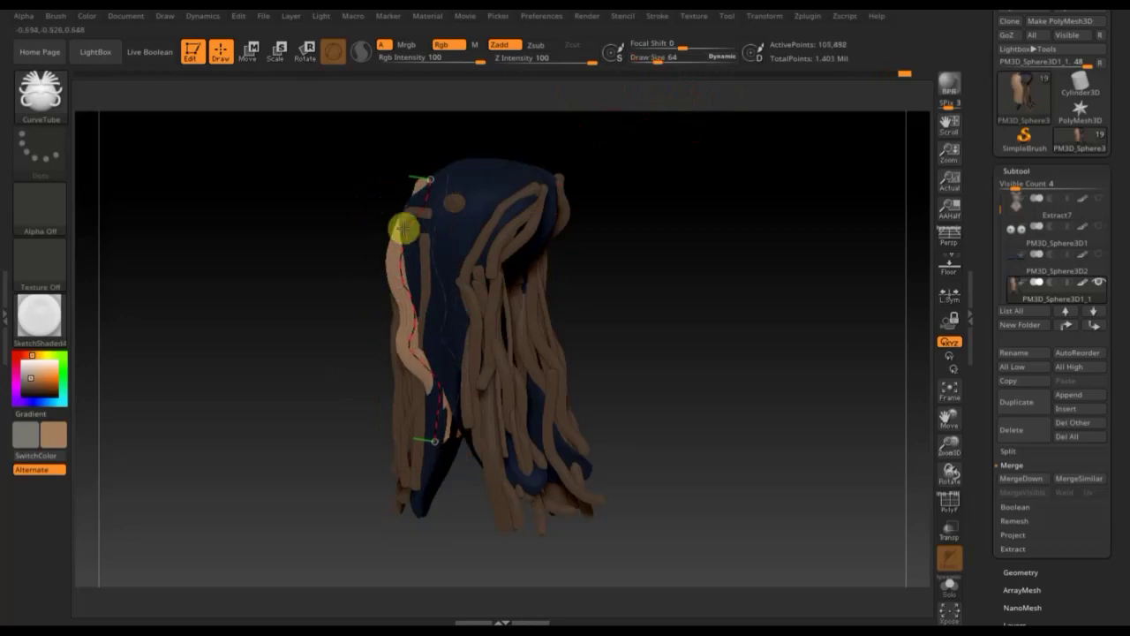
left_click_drag(429, 441, 401, 468)
left_click_drag(661, 53, 643, 54)
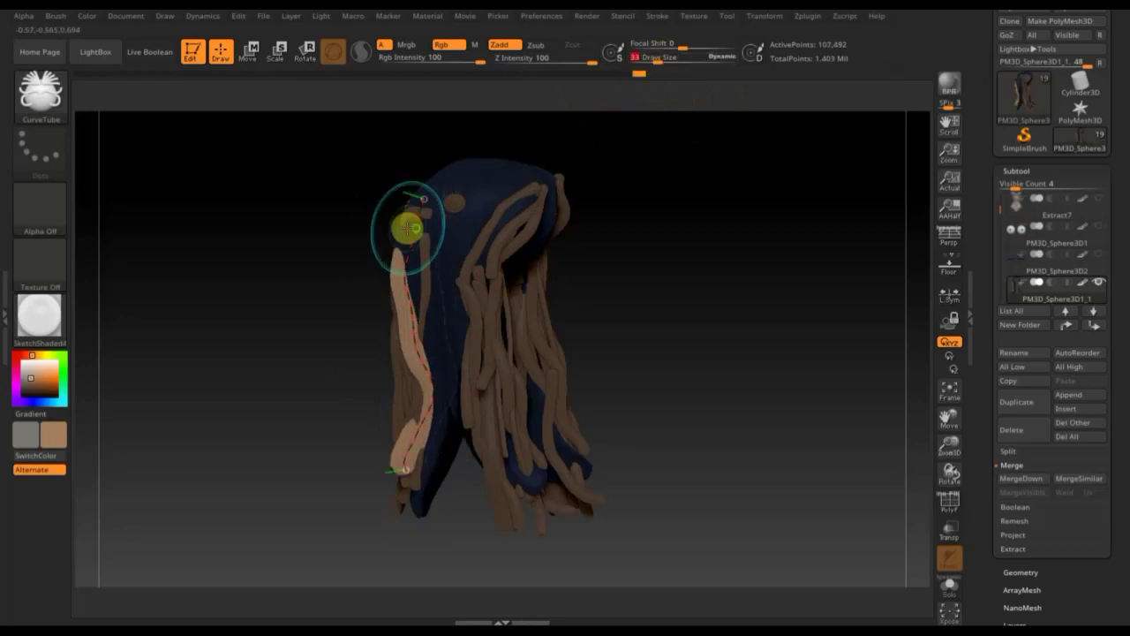
Step: Draw new strands down the front and left side, making the next ones thicker
left_click_drag(673, 310, 757, 301)
mouse_move(335, 218)
left_mouse_down()
mouse_move(308, 326)
mouse_move(338, 235)
left_mouse_up()
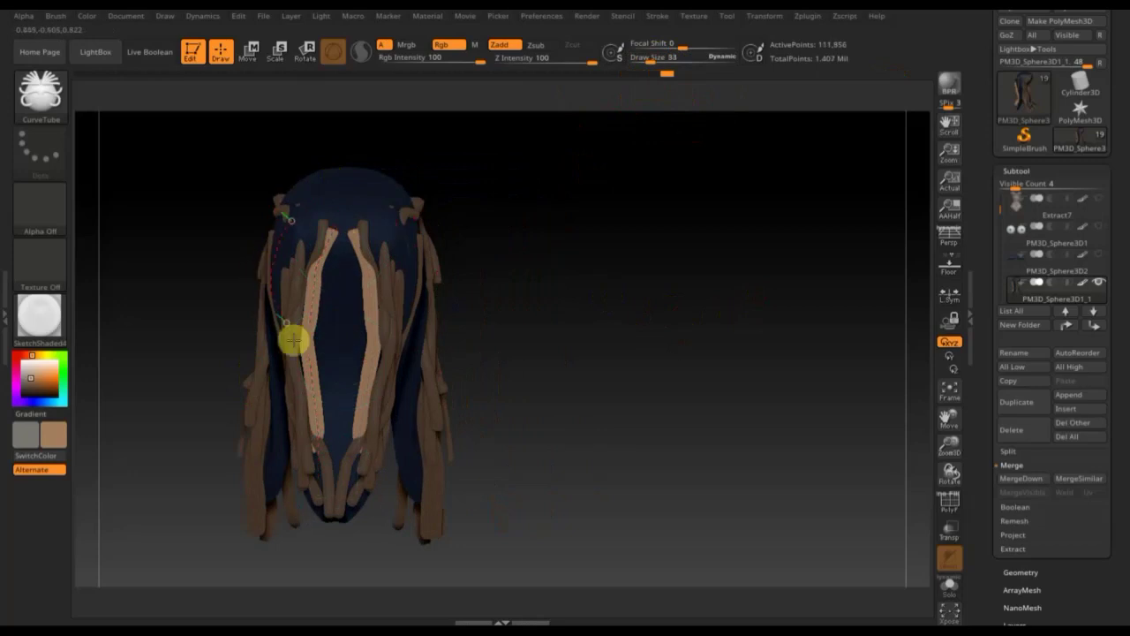
mouse_move(318, 368)
left_mouse_down()
mouse_move(300, 411)
mouse_move(269, 359)
left_mouse_up()
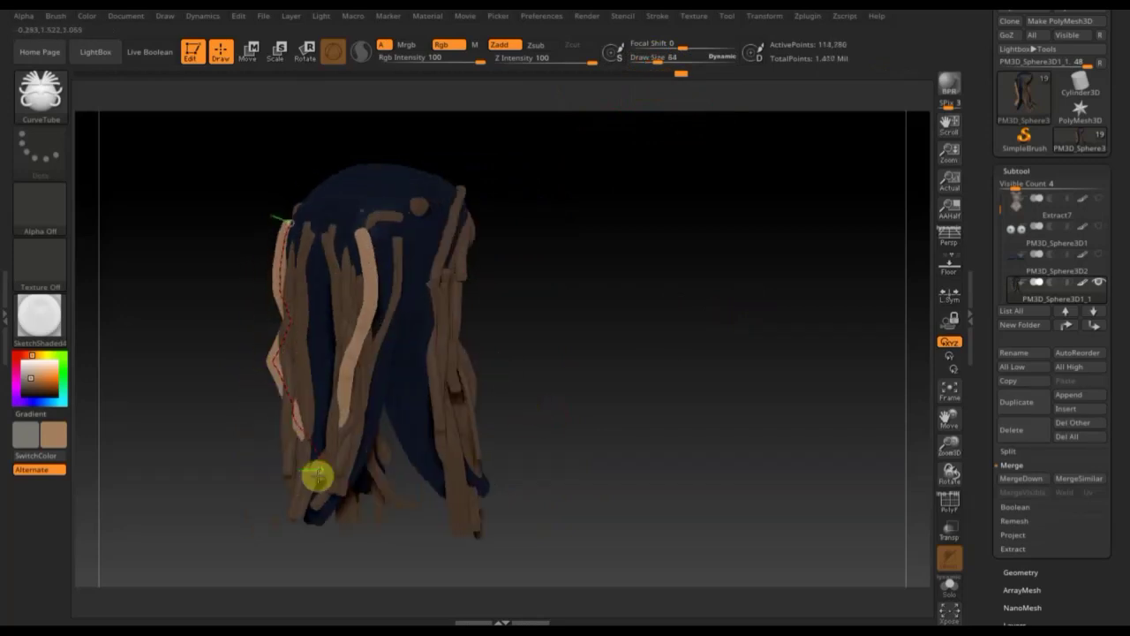
mouse_move(488, 353)
left_mouse_down()
mouse_move(371, 260)
mouse_move(407, 262)
mouse_move(391, 295)
left_mouse_up()
key("s")
left_click_drag(409, 255, 462, 255)
left_click_drag(444, 304, 429, 343)
mouse_move(623, 254)
left_mouse_down()
mouse_move(449, 244)
mouse_move(398, 403)
mouse_move(423, 497)
mouse_move(436, 226)
left_mouse_up()
left_click(537, 214)
Step: Bend a new strand from the crown and reshape the strands near the top
mouse_move(390, 419)
left_mouse_down()
mouse_move(416, 391)
mouse_move(446, 197)
left_mouse_up()
left_click_drag(429, 364, 389, 236)
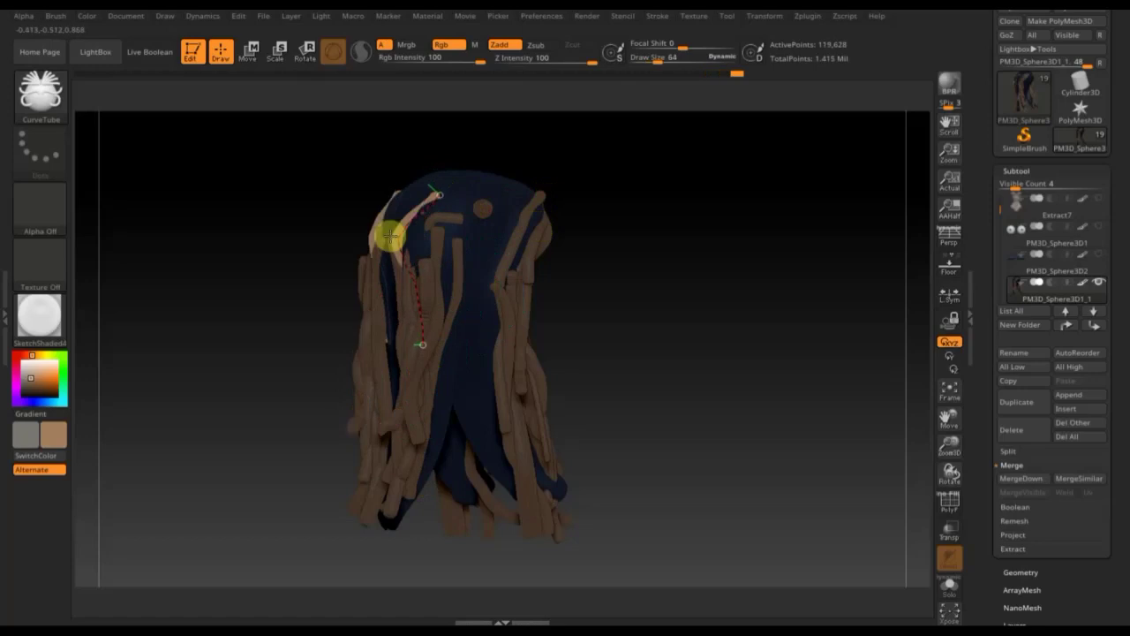
mouse_move(379, 340)
left_mouse_down()
mouse_move(386, 202)
mouse_move(362, 297)
mouse_move(376, 300)
left_mouse_up()
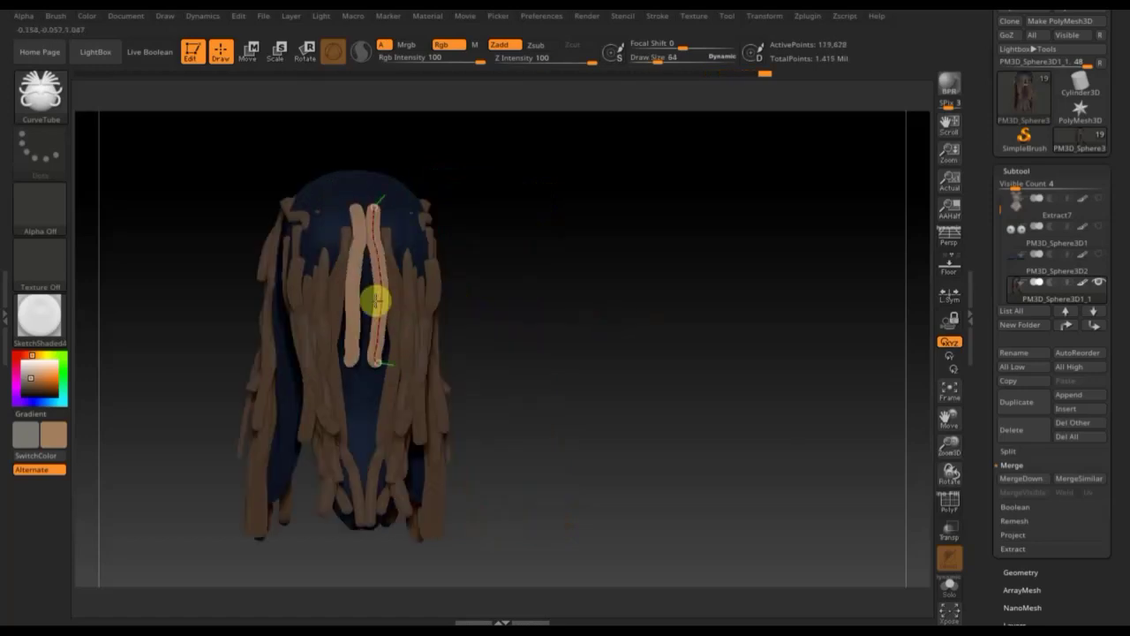
left_click_drag(431, 220, 495, 283, "ctrl")
left_click(384, 488)
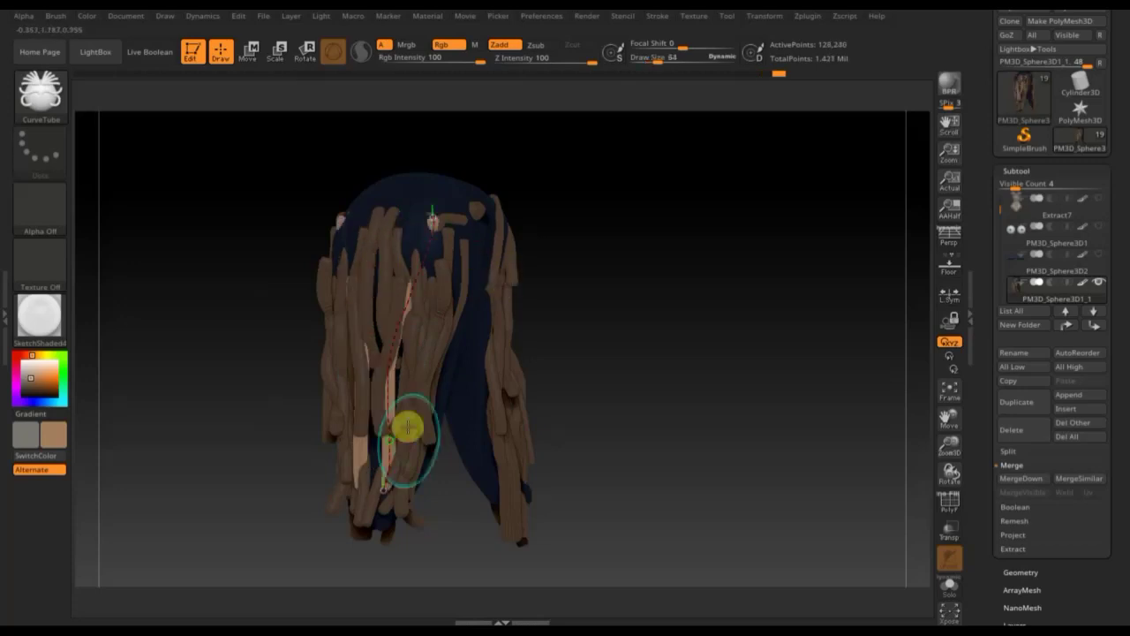
left_click_drag(415, 374, 581, 319)
left_click_drag(406, 236, 413, 205)
Step: Draw a replacement strand down the left side and another from the crown down low
left_click_drag(379, 486, 404, 285)
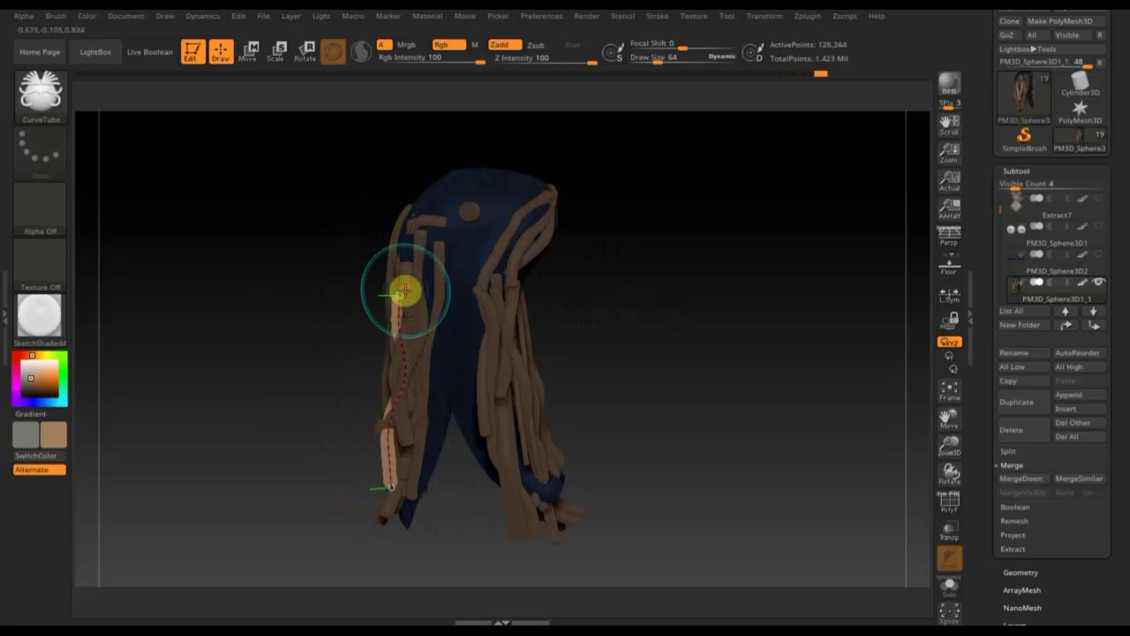
left_click_drag(412, 460, 542, 406)
left_click_drag(461, 271, 415, 497)
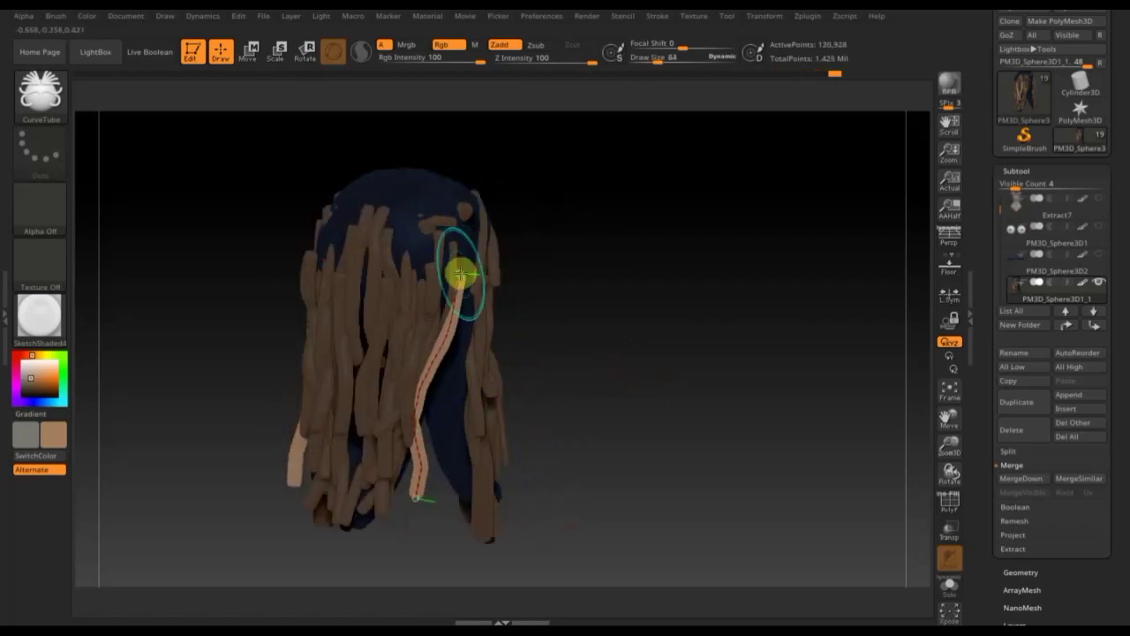
mouse_move(454, 257)
left_mouse_down()
mouse_move(423, 492)
mouse_move(395, 496)
left_mouse_up()
mouse_move(709, 366)
left_mouse_down()
mouse_move(661, 374)
mouse_move(650, 354)
mouse_move(620, 366)
mouse_move(679, 351)
left_mouse_up()
Step: Clear the mask and switch to the Move Topological brush at Draw Size 514
left_click(1041, 279)
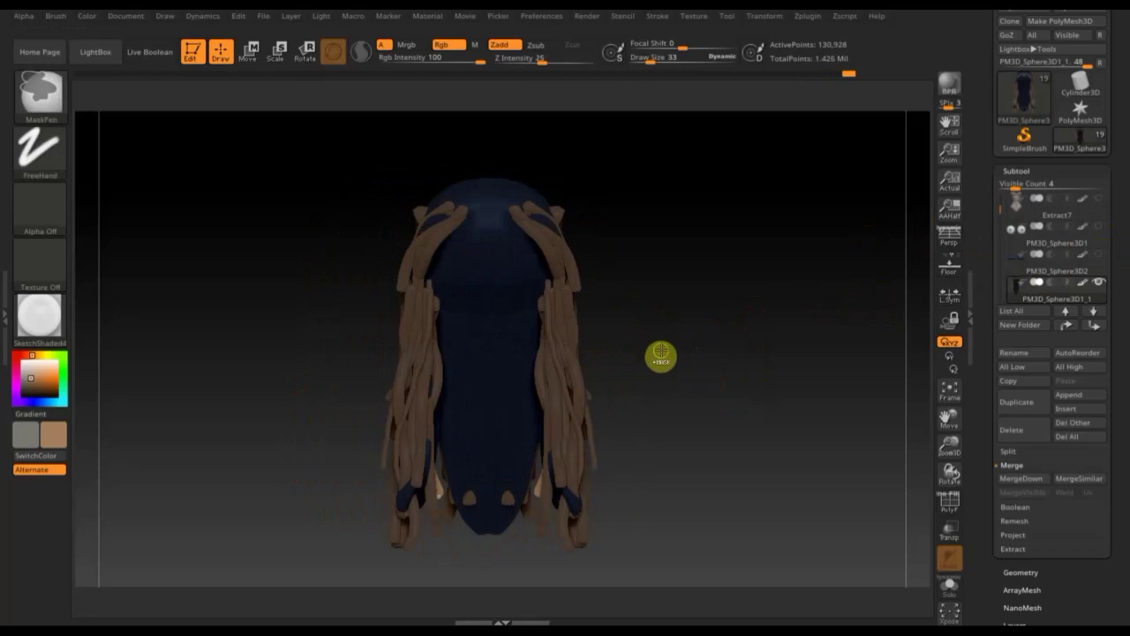
left_click(662, 351, "ctrl")
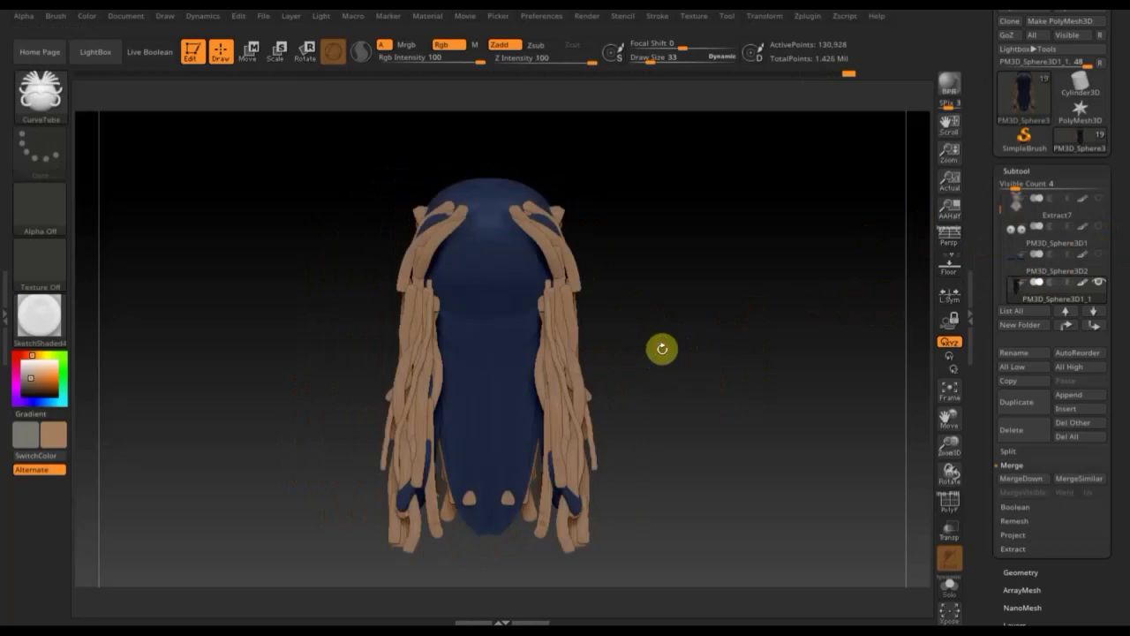
left_click(40, 87)
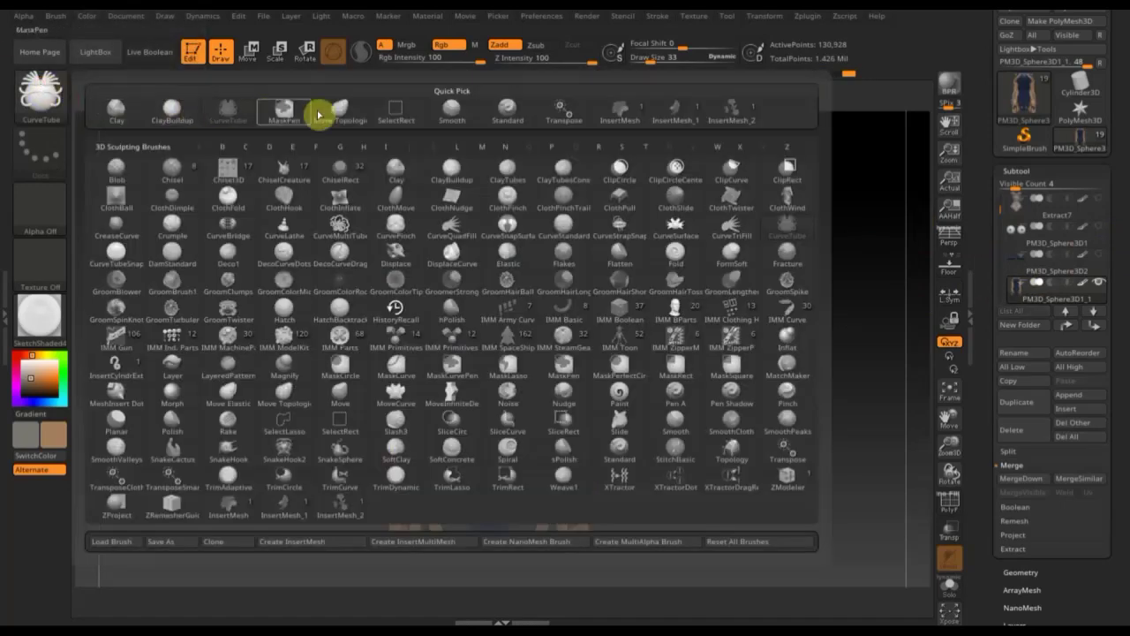
left_click(318, 114)
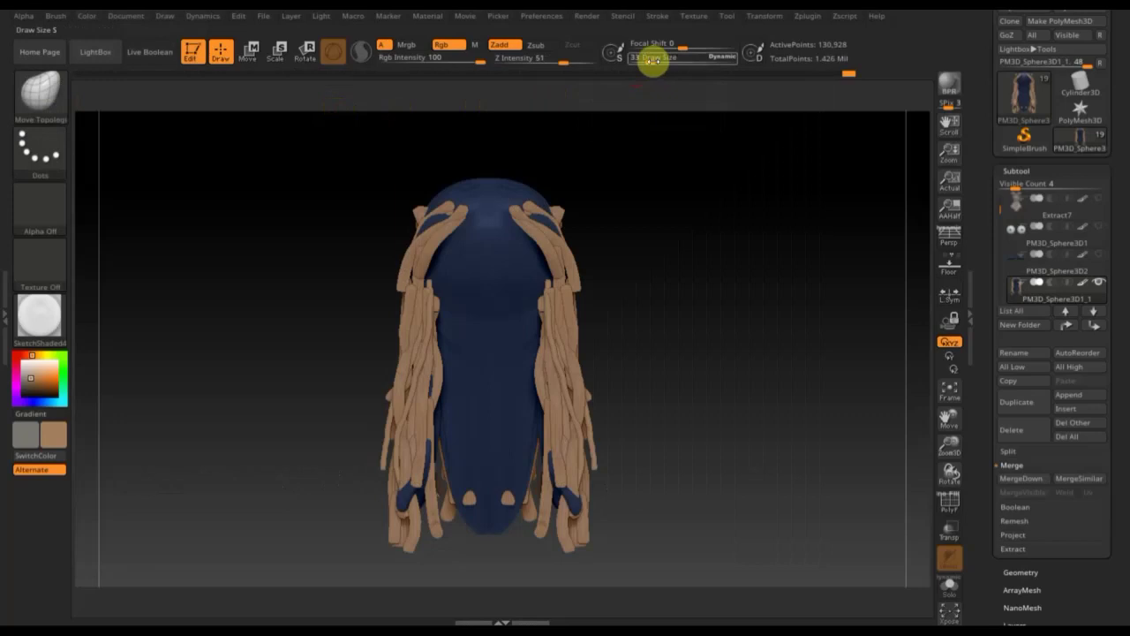
left_click_drag(660, 59, 709, 64)
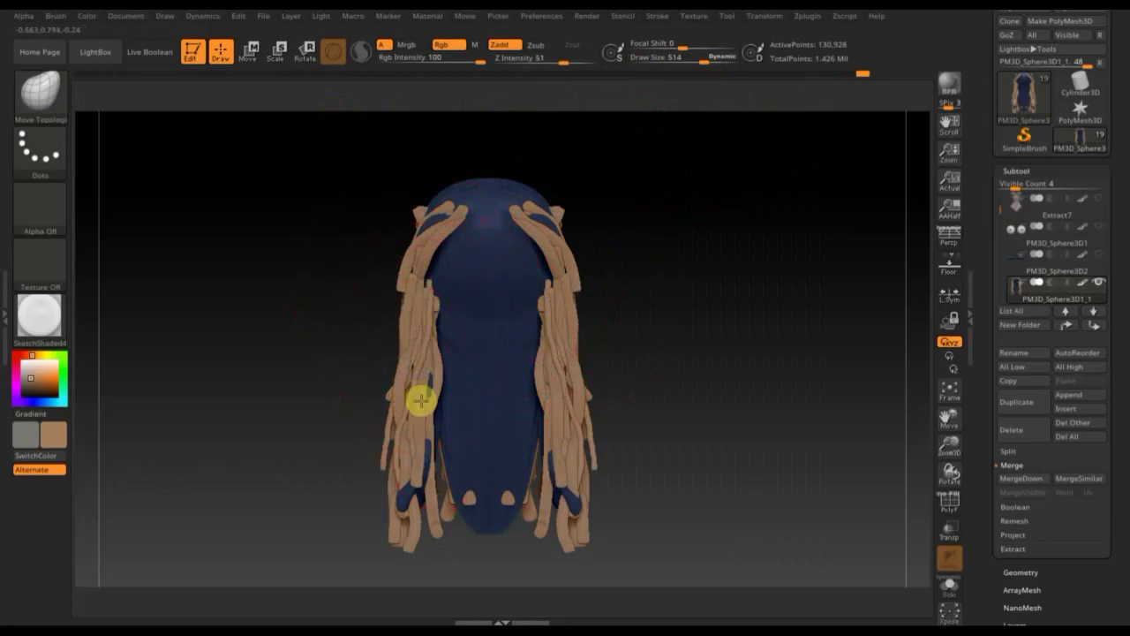
Step: Shift the lower strands on both sides and pull the small top piece upward
mouse_move(405, 501)
left_mouse_down()
mouse_move(450, 504)
mouse_move(417, 487)
left_mouse_up()
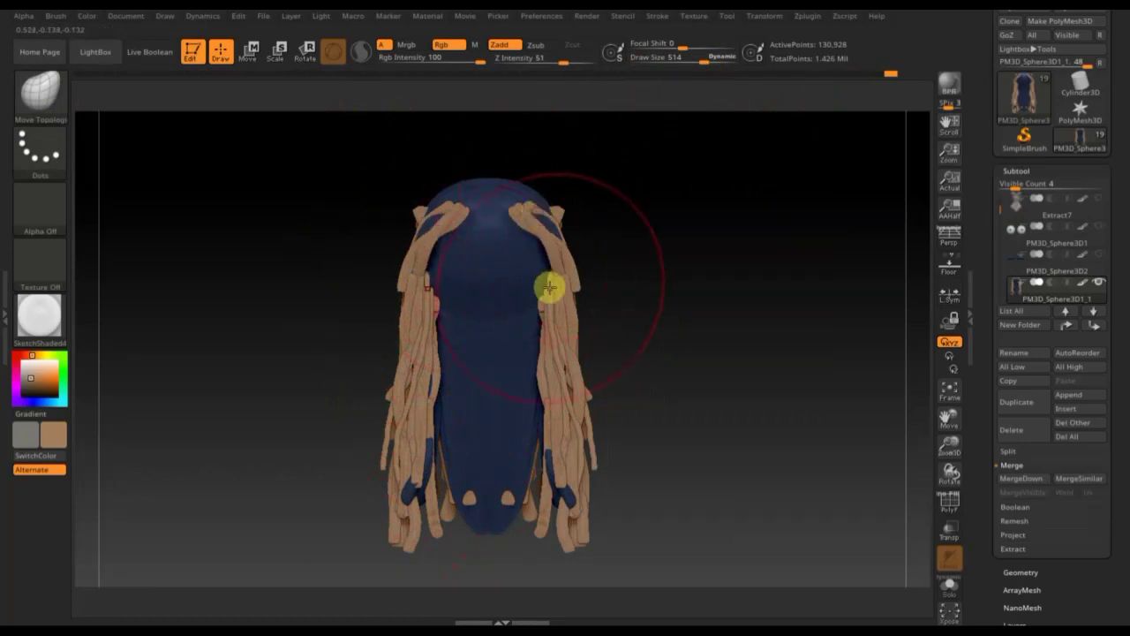
left_click_drag(681, 298, 603, 218)
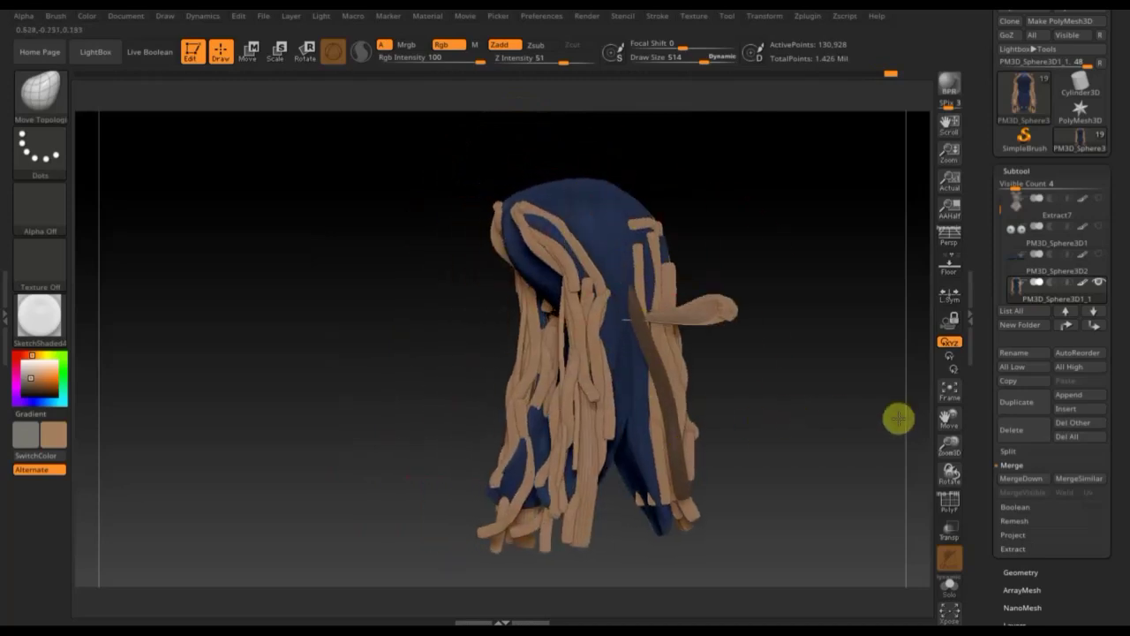
left_click_drag(614, 259, 571, 243)
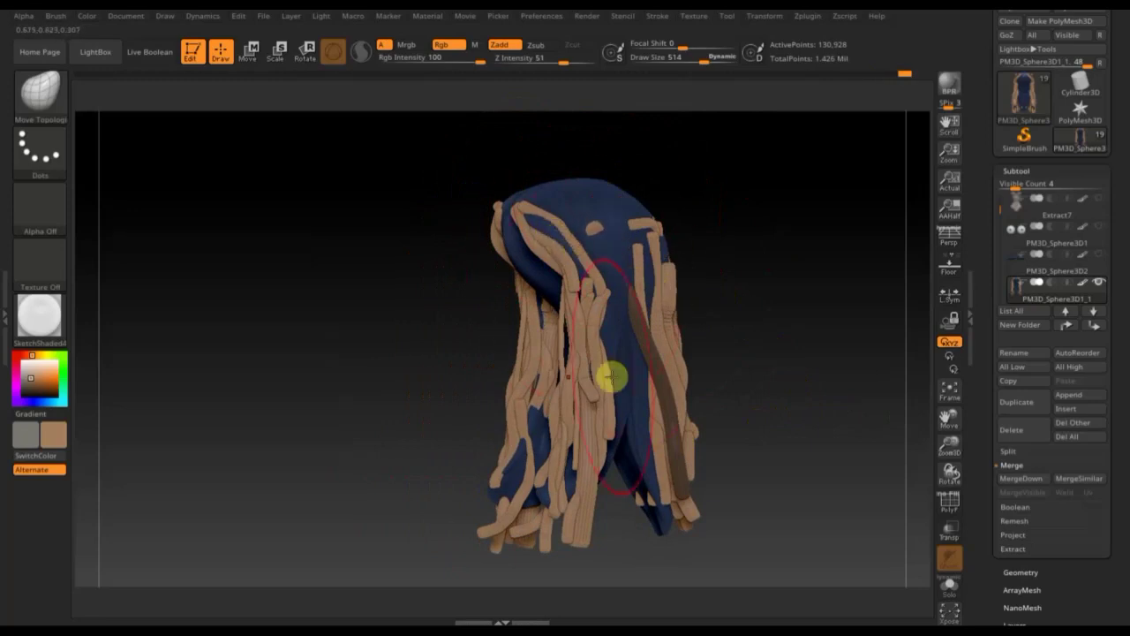
left_click_drag(584, 279, 579, 252)
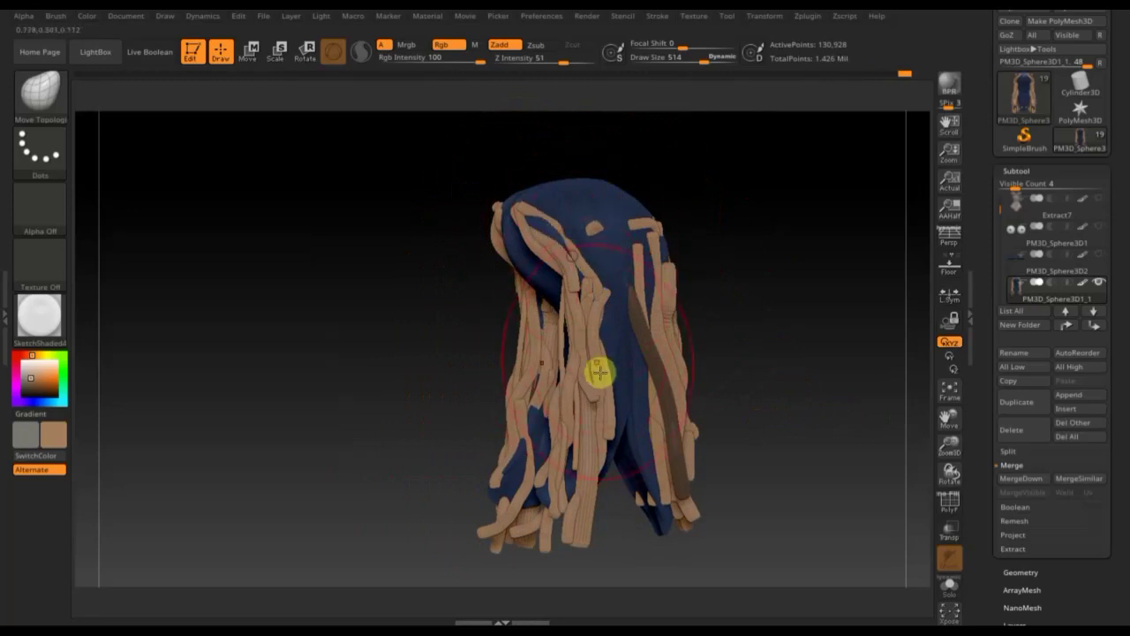
left_click_drag(785, 320, 782, 326)
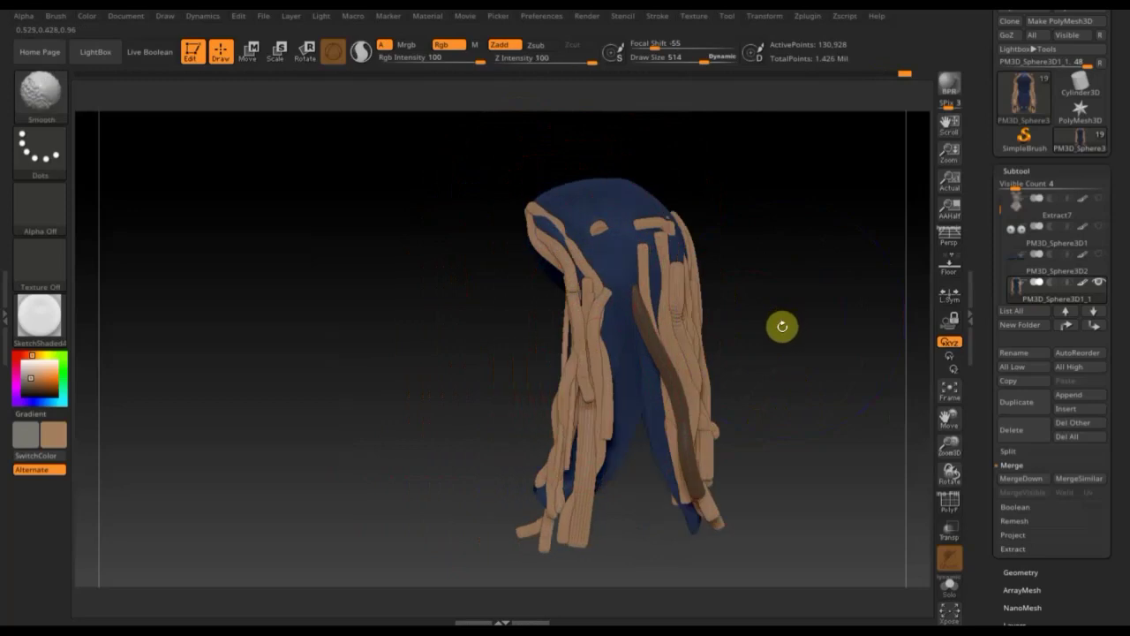
Step: Paint a mask with a smaller MaskPen, invert it, then clear it from the strands
key("ctrl")
key("ctrl")
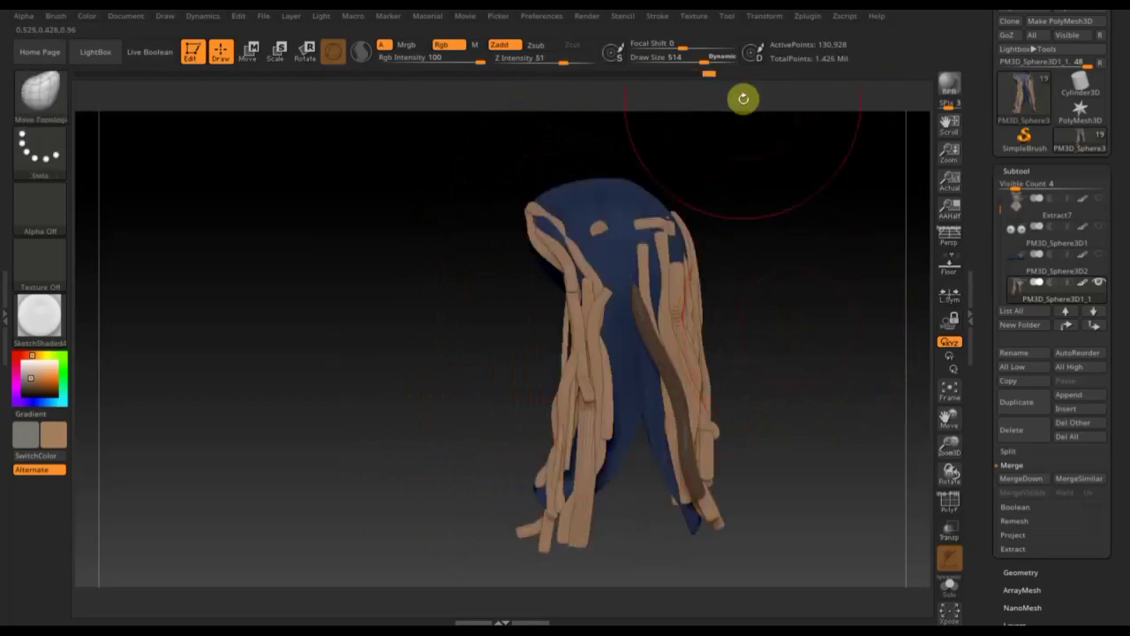
left_click_drag(706, 63, 677, 62)
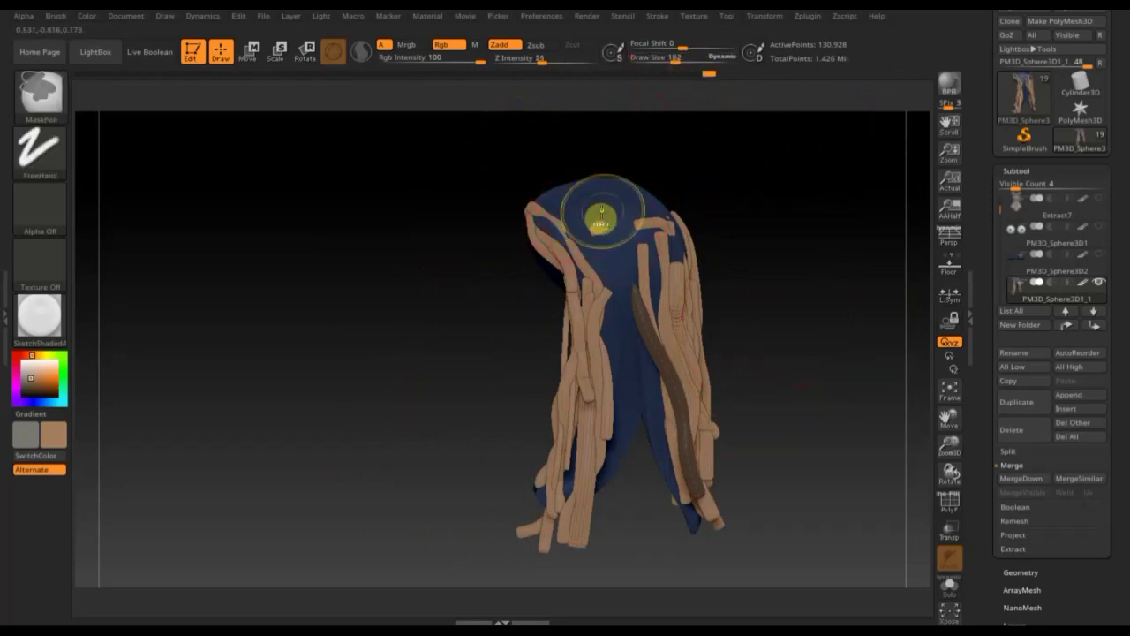
left_click(600, 212, "ctrl")
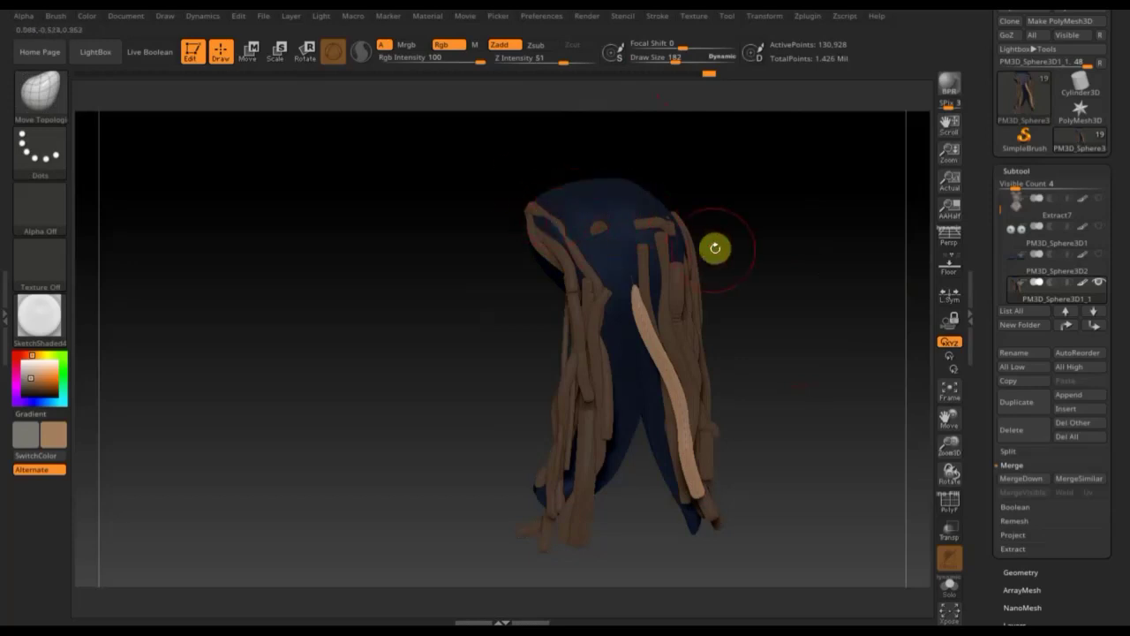
left_click_drag(726, 250, 692, 258)
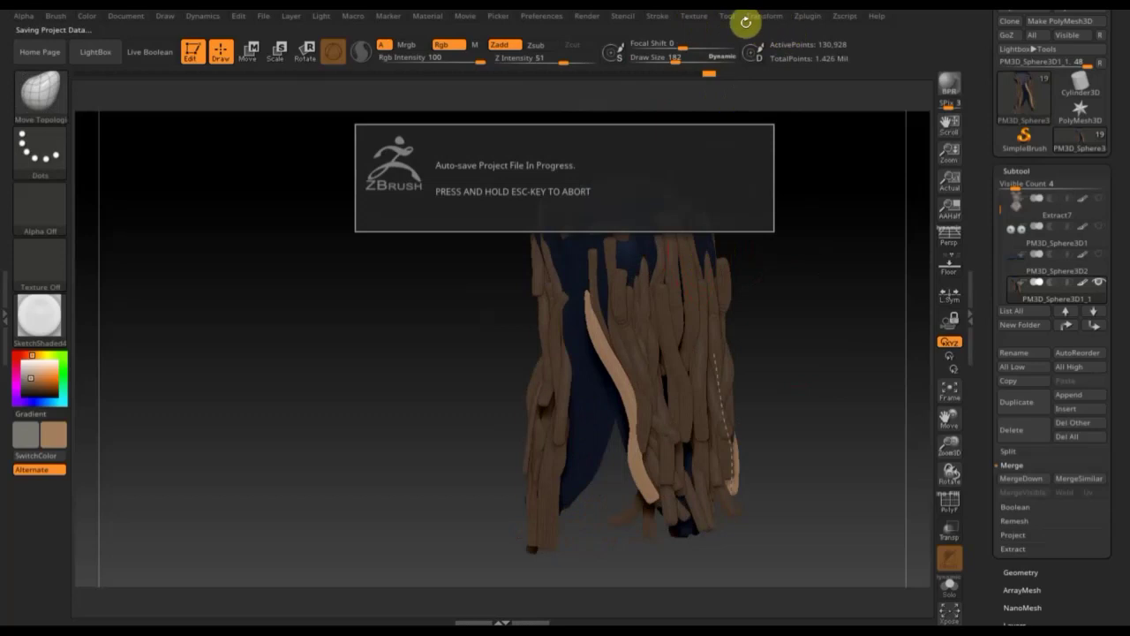
left_click(664, 17)
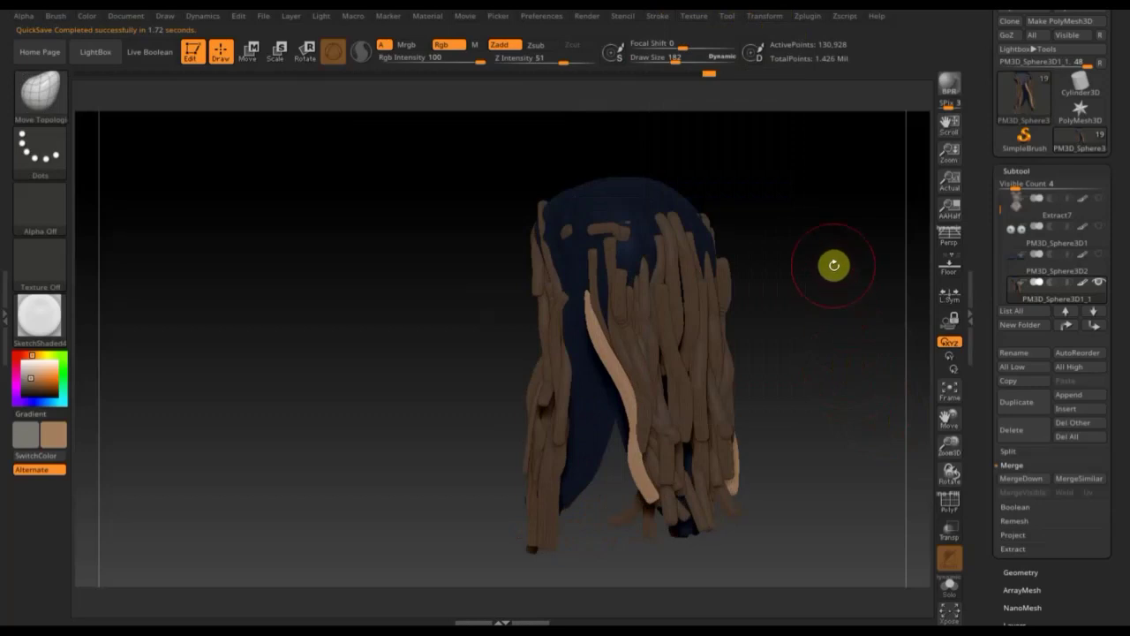
left_click_drag(837, 281, 879, 370, "ctrl")
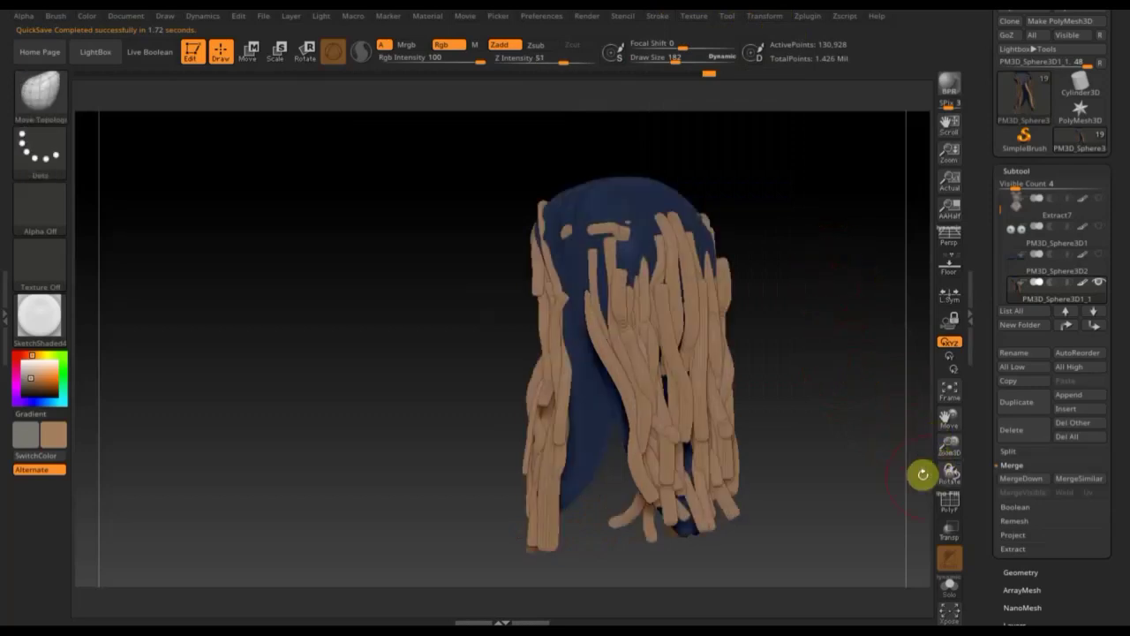
left_click_drag(830, 441, 870, 434)
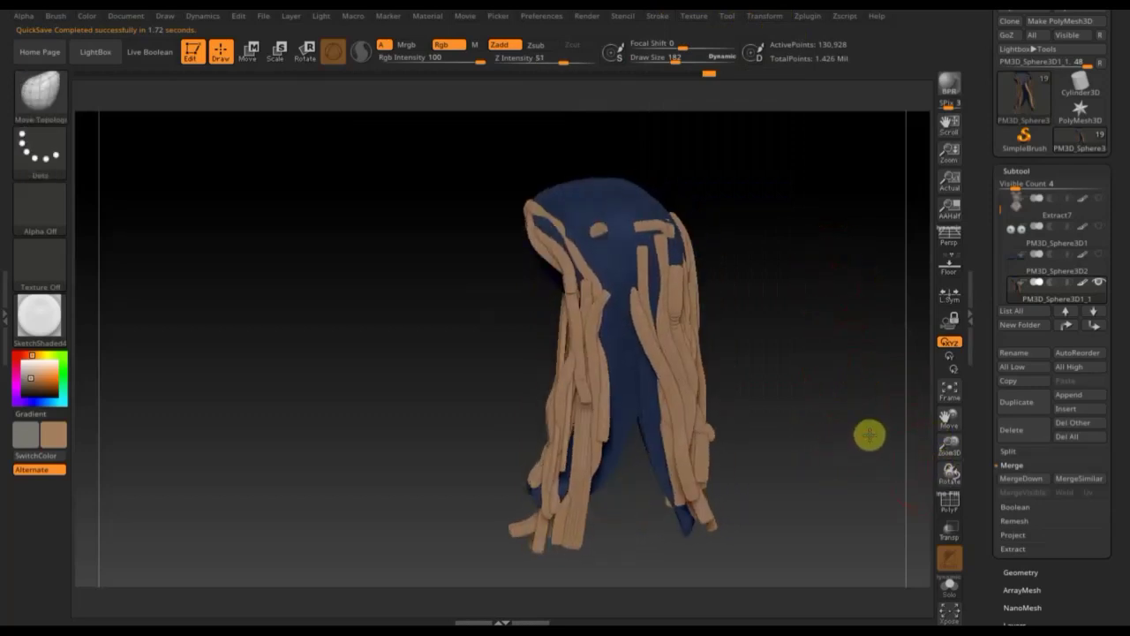
Step: Isolate a single hair strand with Ctrl+Shift-click, then show the whole hair again
key("ctrl+shift")
left_click(640, 284, "ctrl+shift")
left_click(640, 284, "ctrl+shift")
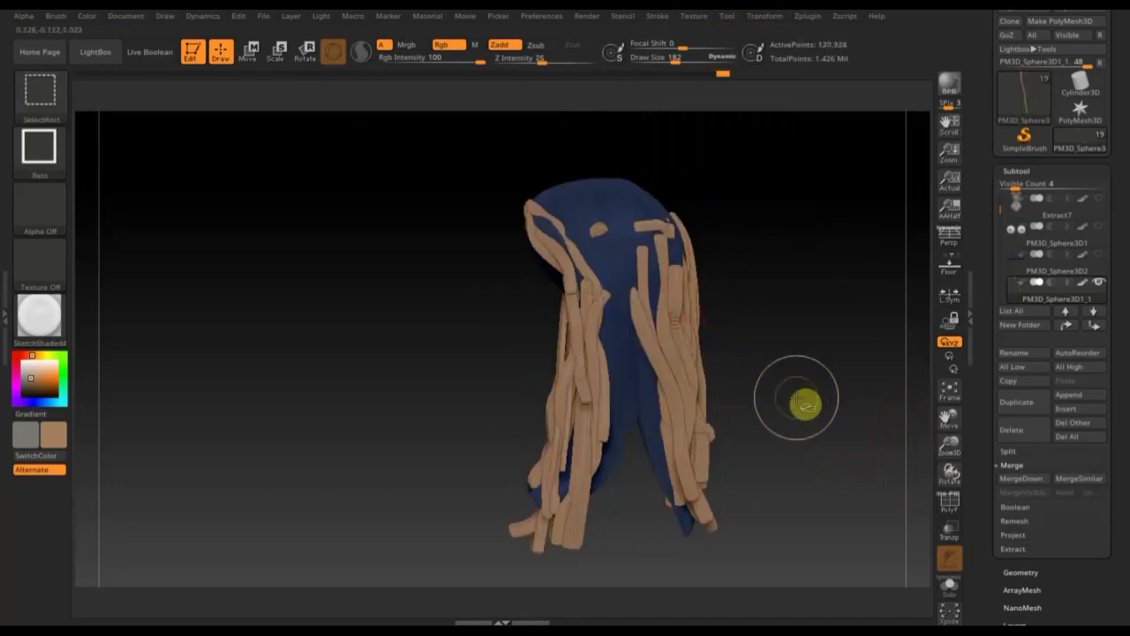
Step: Turn on PolyF and Ctrl+Shift-click polygroups to hide the tan strands, leaving the green veil
left_click(949, 502)
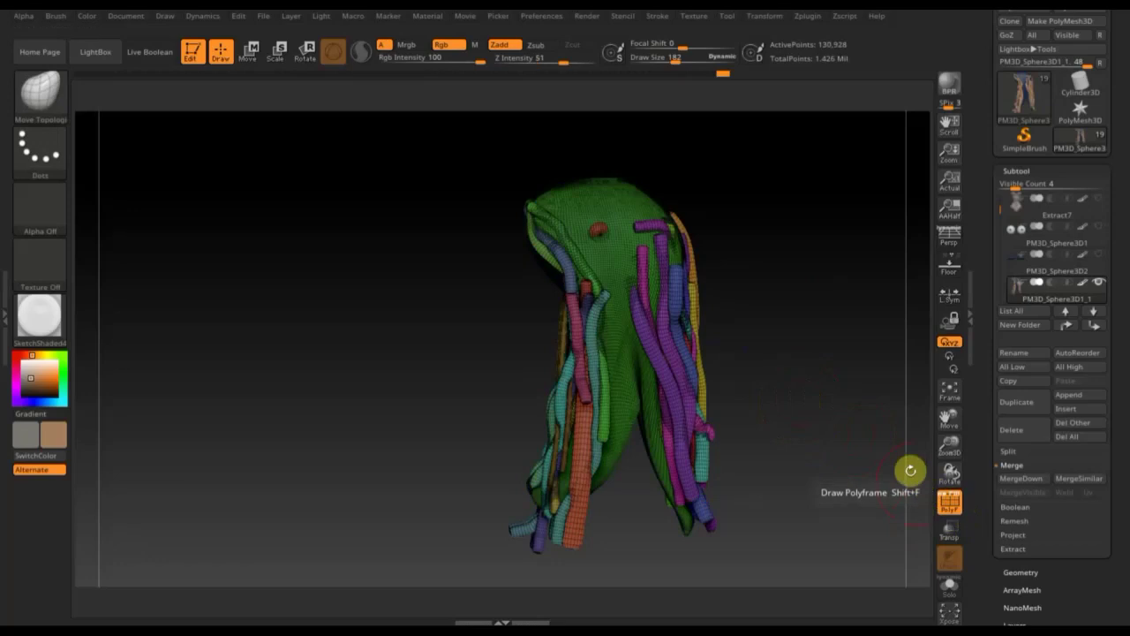
key("ctrl+shift")
left_click(621, 220, "ctrl+shift")
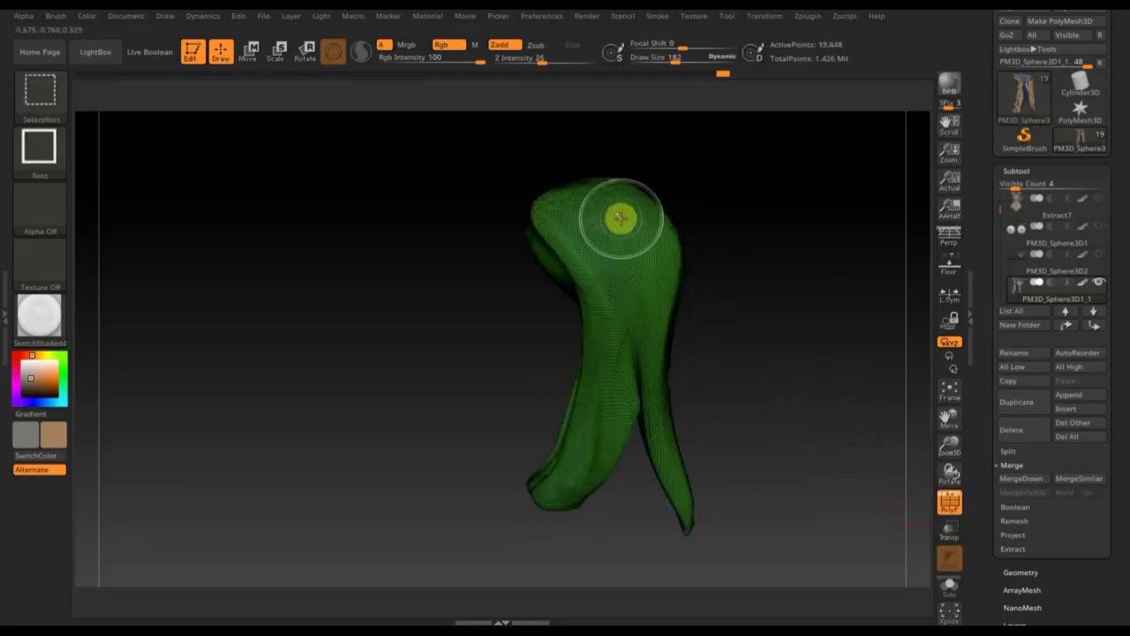
left_click(622, 220, "ctrl+shift")
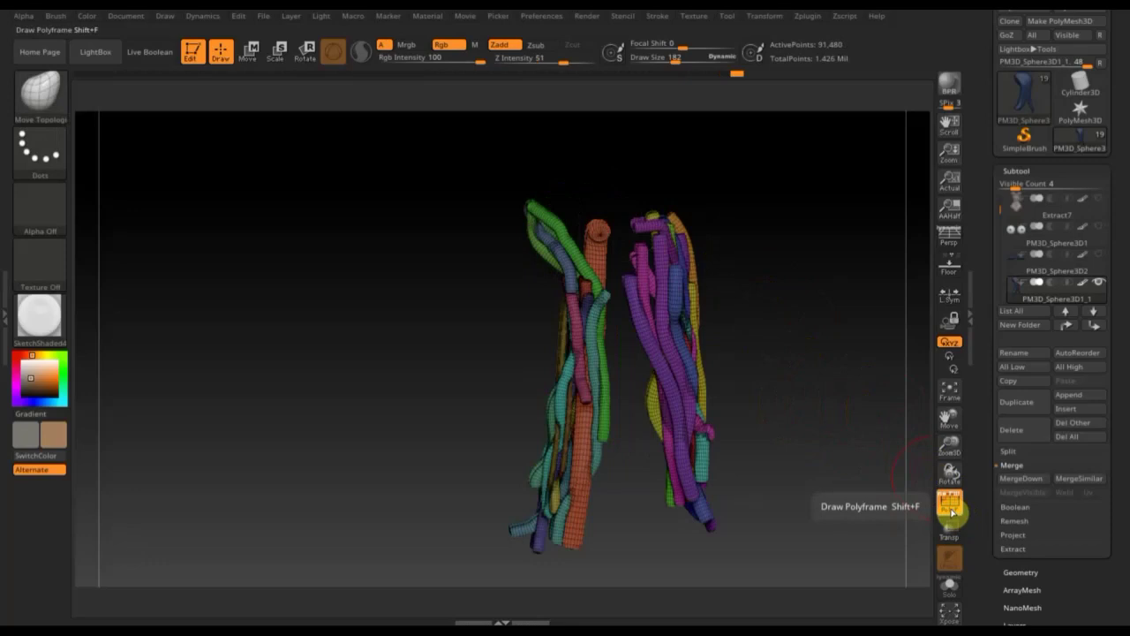
mouse_move(822, 398)
left_mouse_down()
mouse_move(881, 405)
mouse_move(869, 405)
left_mouse_up()
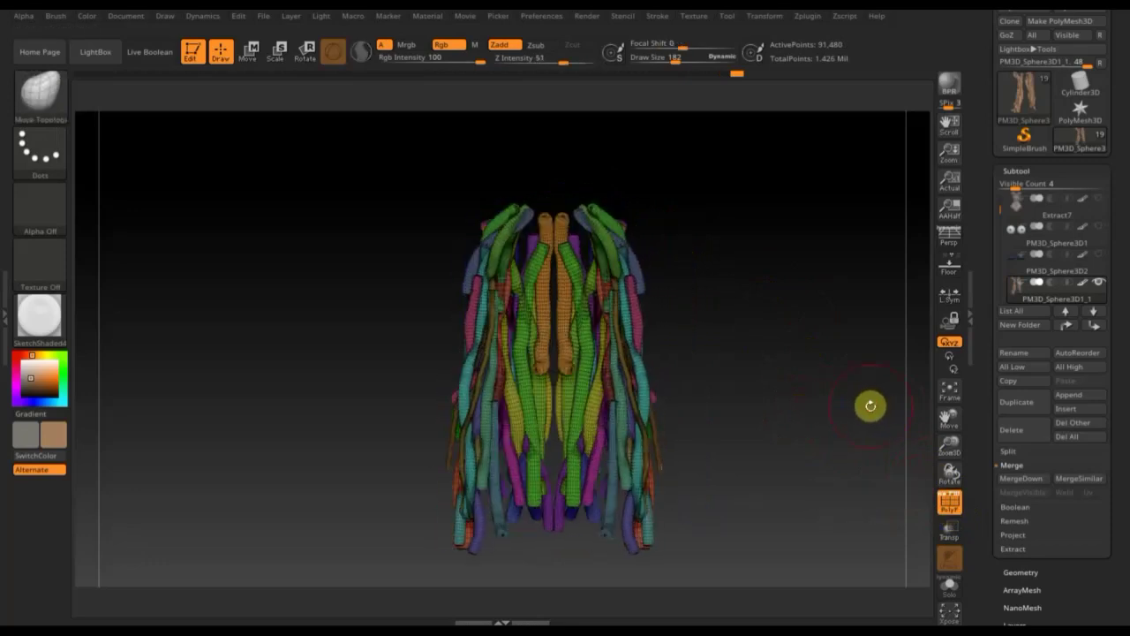
left_click(950, 505)
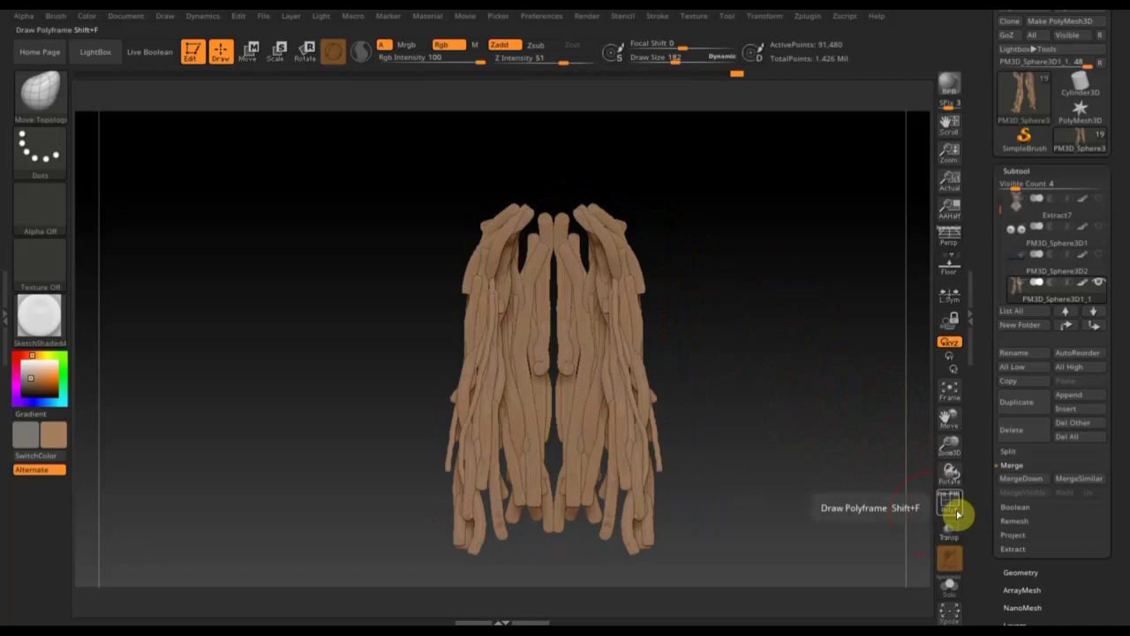
left_click(950, 505)
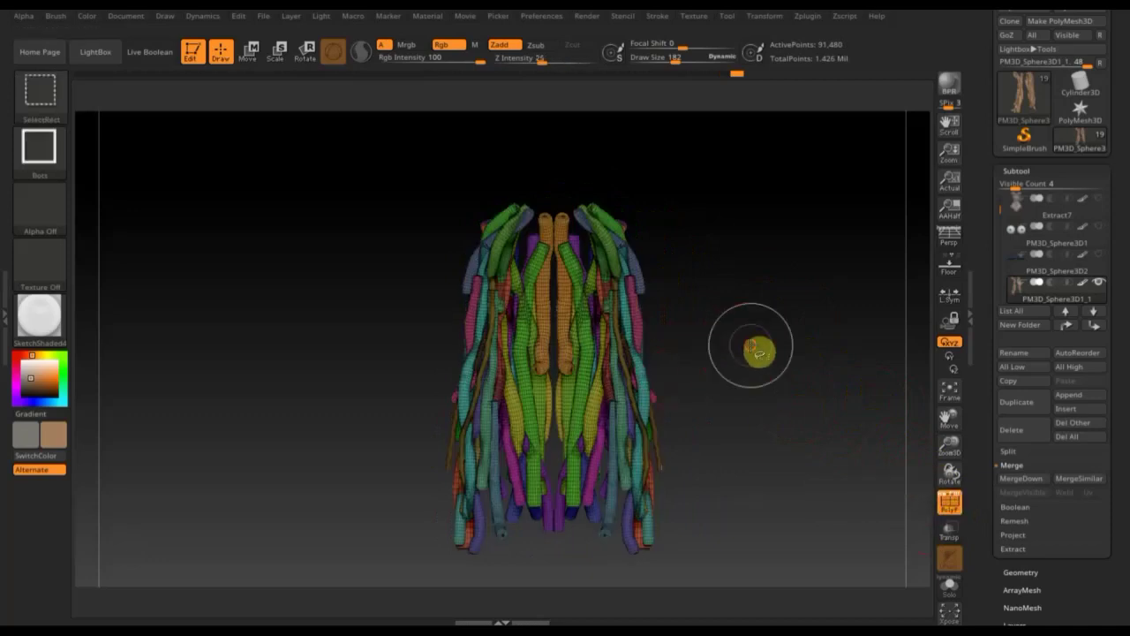
left_click_drag(751, 345, 657, 305)
left_click(553, 356, "ctrl+shift")
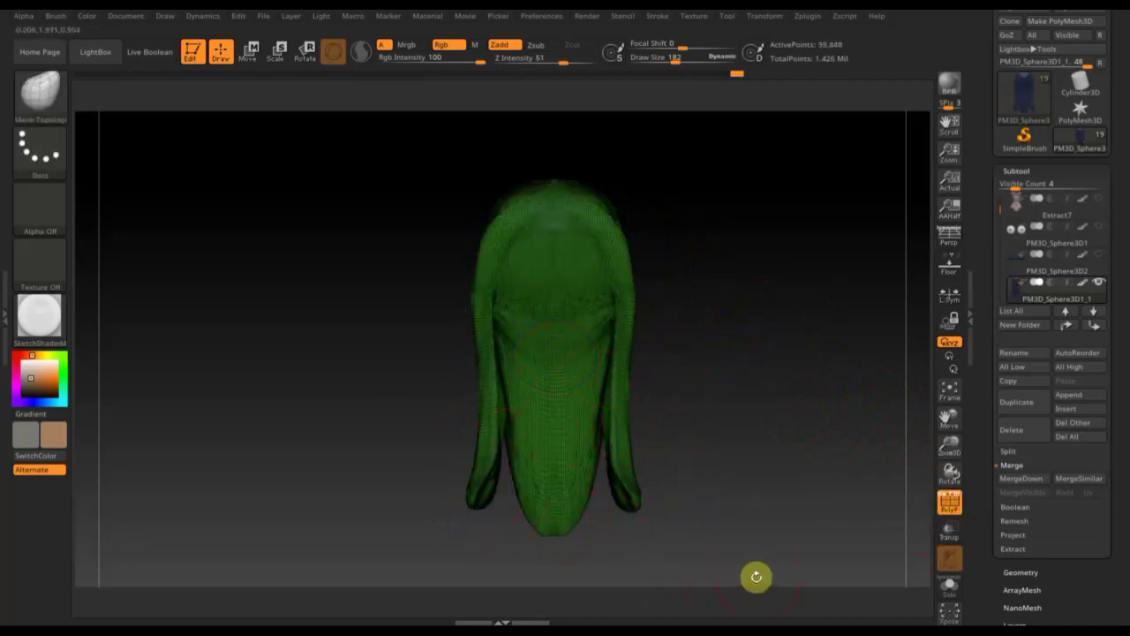
left_click(46, 99, "ctrl+shift")
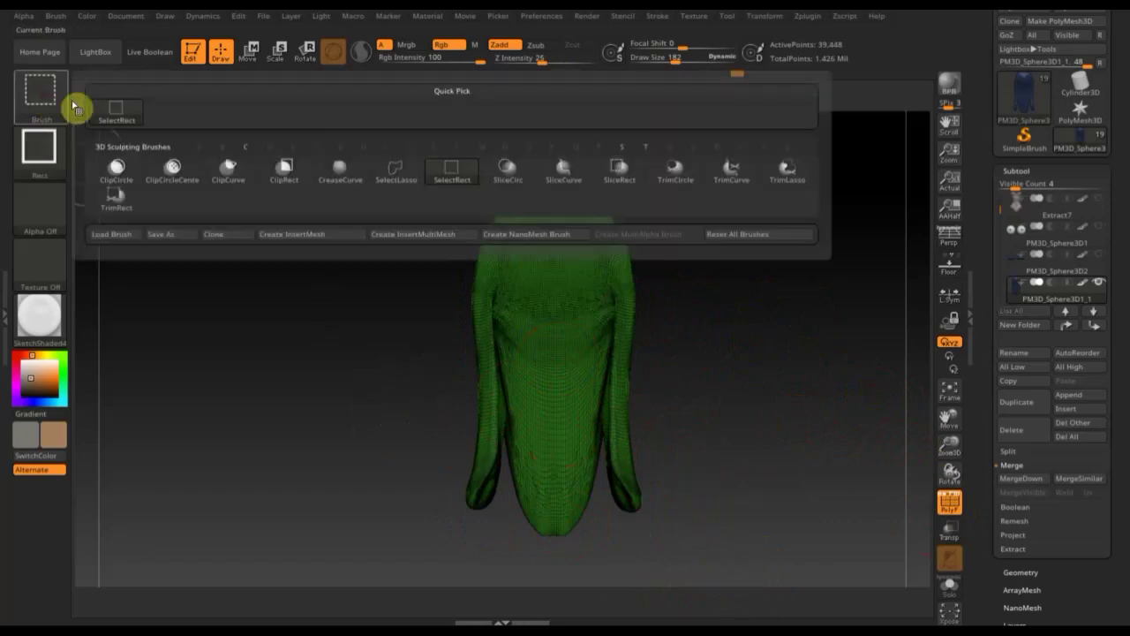
Step: Choose the rectangle trim brush and mark a rectangle over the lower half of the veil
left_click(40, 95, "ctrl+shift")
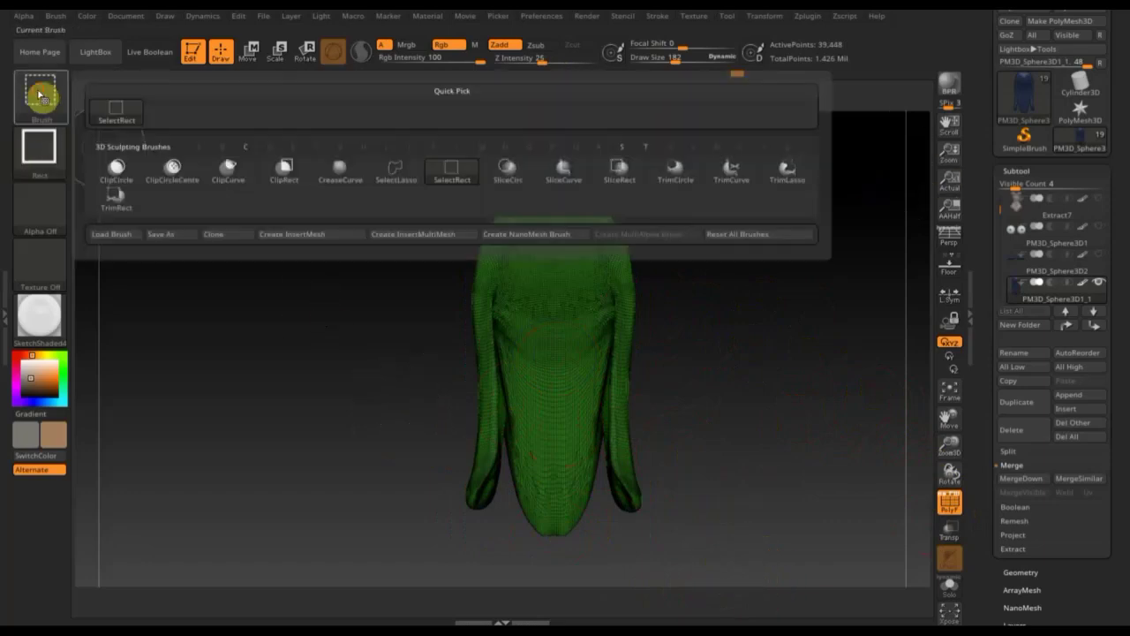
left_click(799, 181)
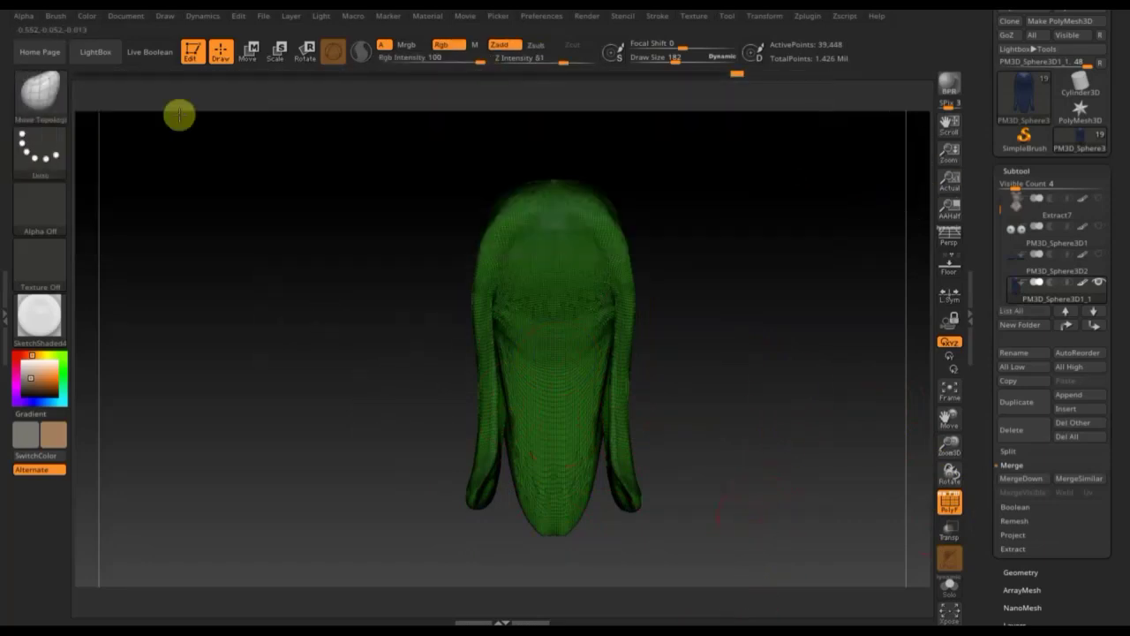
left_click(53, 99, "ctrl+shift")
left_click(113, 200)
left_click_drag(759, 586, 335, 357, "ctrl+shift")
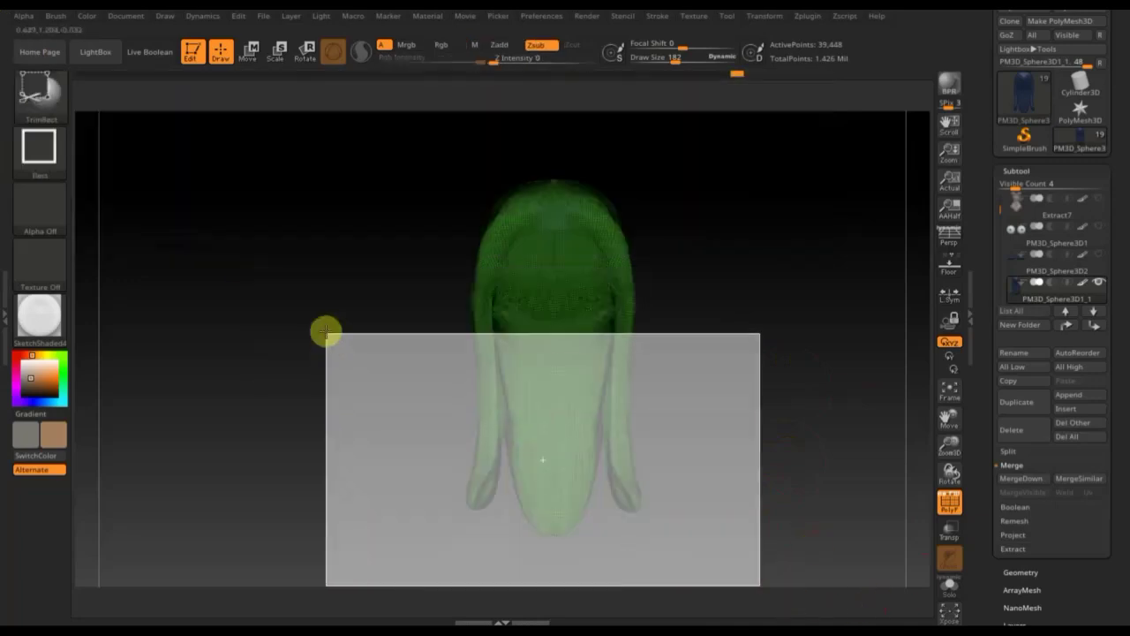
left_click_drag(336, 356, 337, 353, "ctrl+shift")
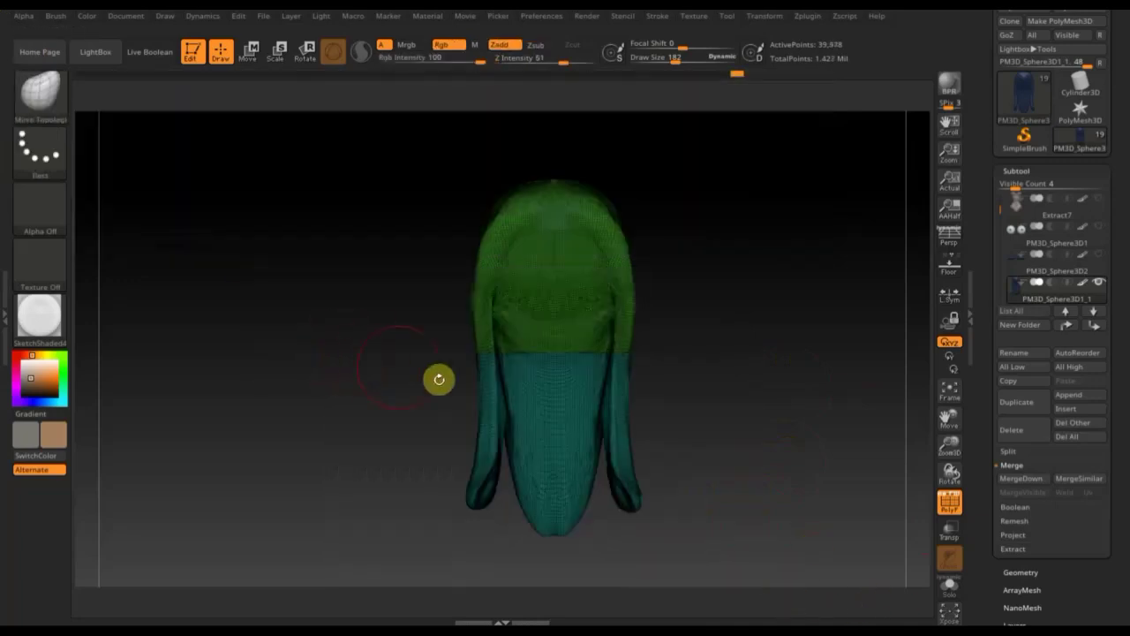
left_click_drag(781, 421, 770, 436)
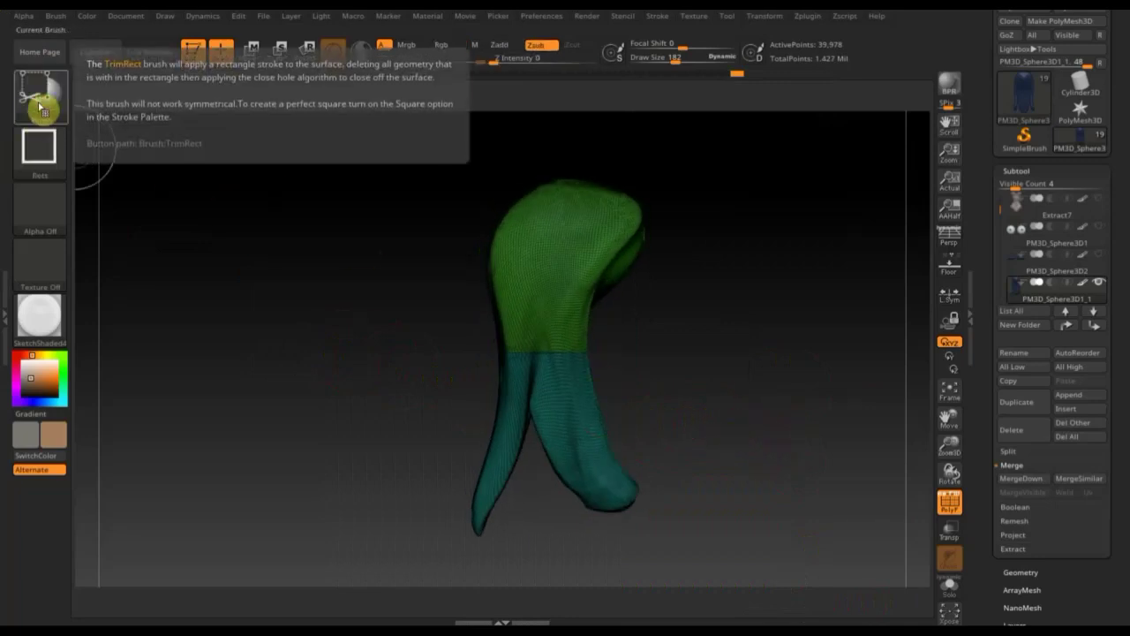
Step: Turn off PolyF and draw a rectangular cut across the cap mesh
left_click(39, 105, "ctrl+shift")
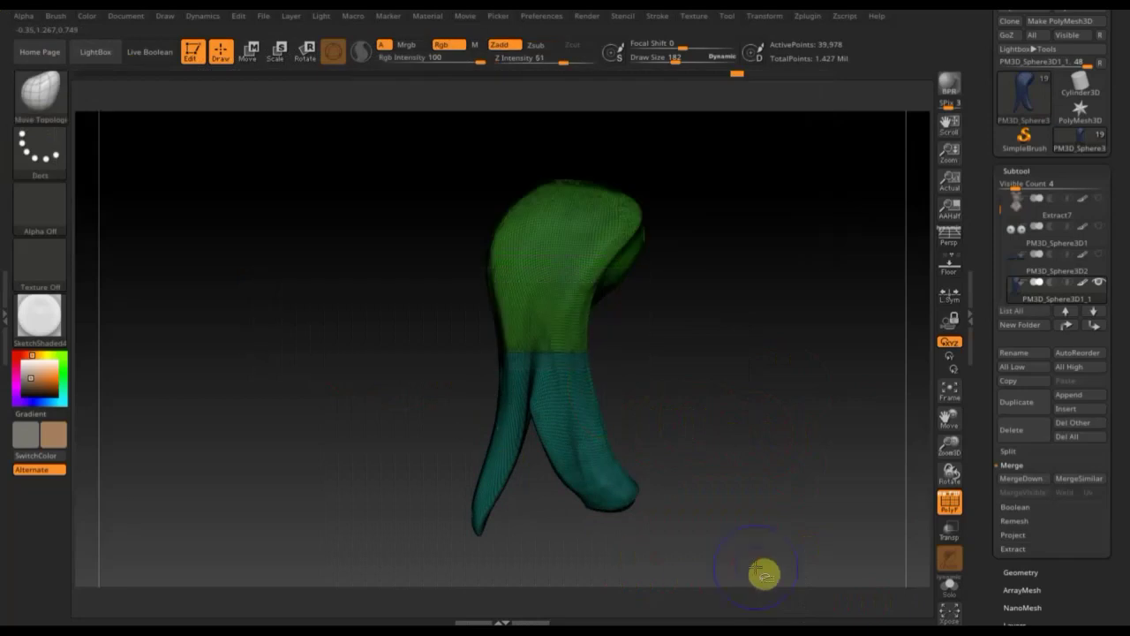
left_click_drag(747, 558, 424, 311, "ctrl+shift")
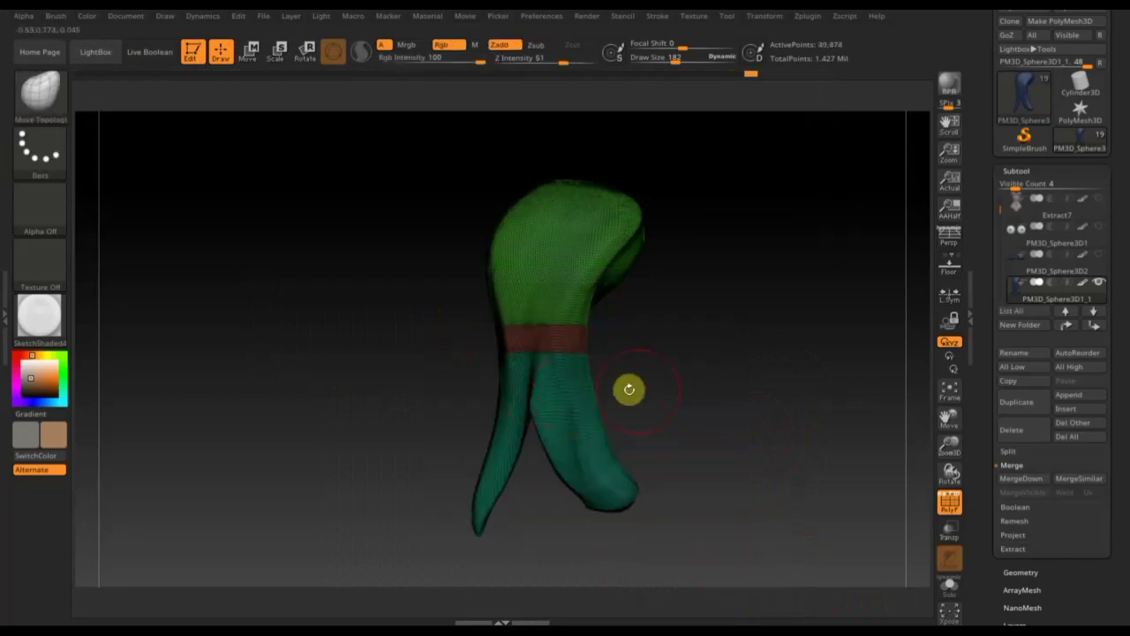
key("ctrl+shift")
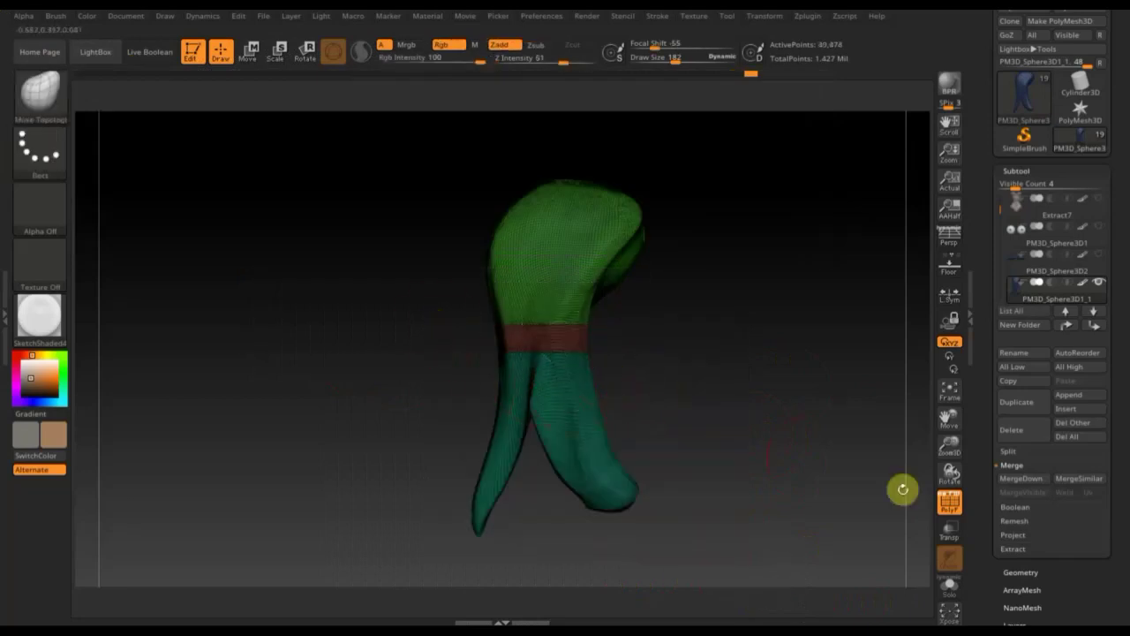
left_click(951, 502)
key("ctrl")
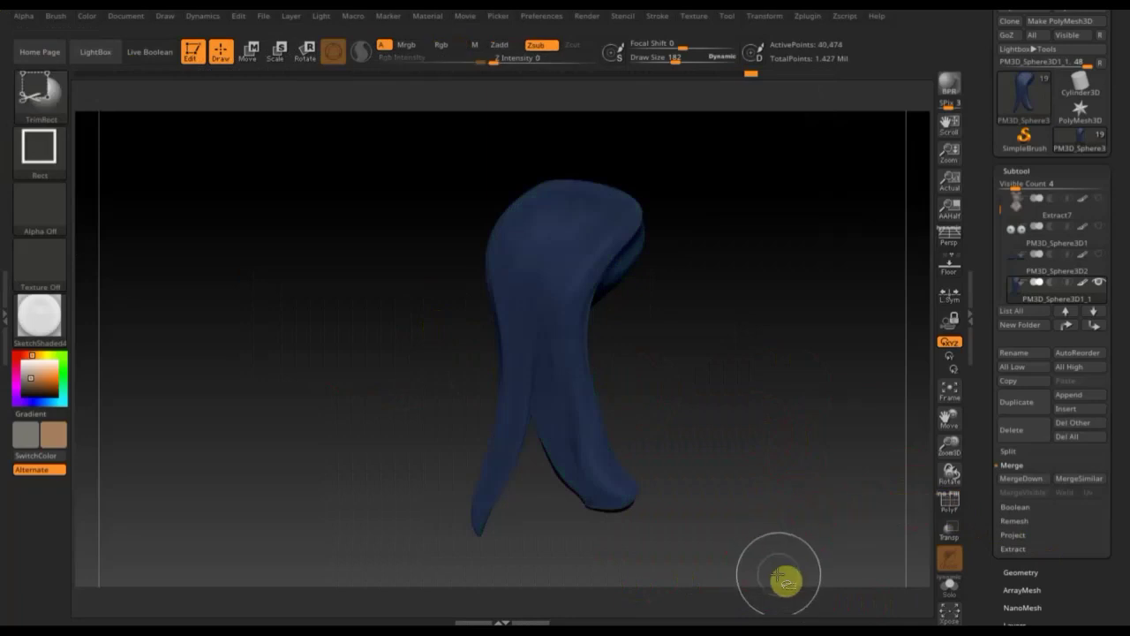
mouse_move(820, 572)
left_mouse_down("ctrl+shift")
mouse_move(273, 376)
mouse_move(280, 348)
left_mouse_up("ctrl+shift")
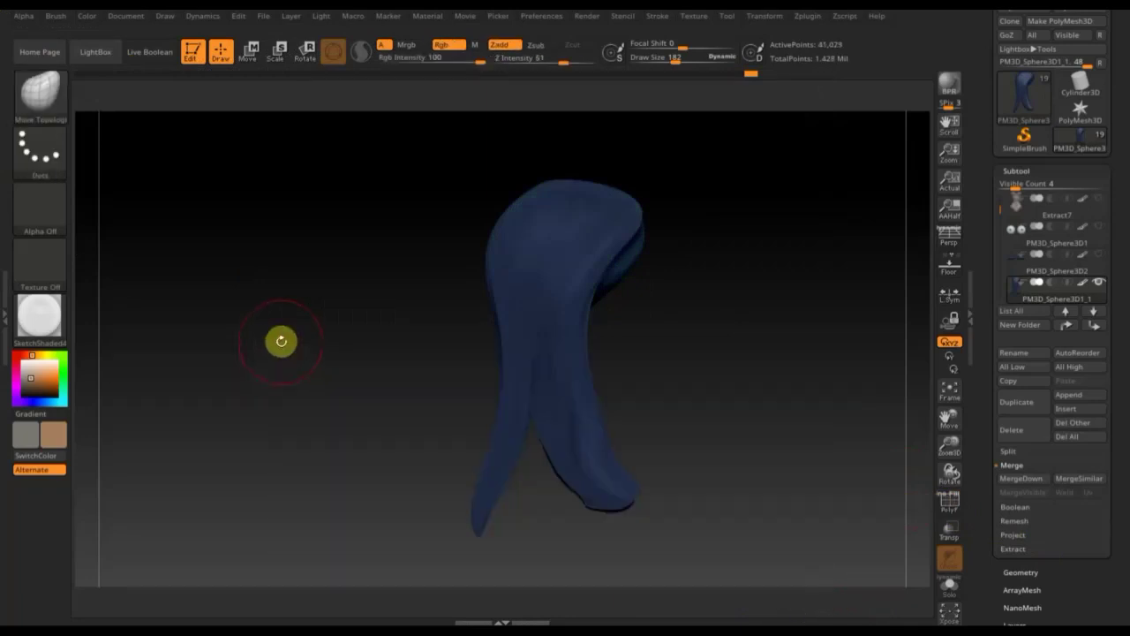
Step: Slice the cap along a curve with SliceCurve, then show polygroups again
left_click(37, 99, "ctrl+shift")
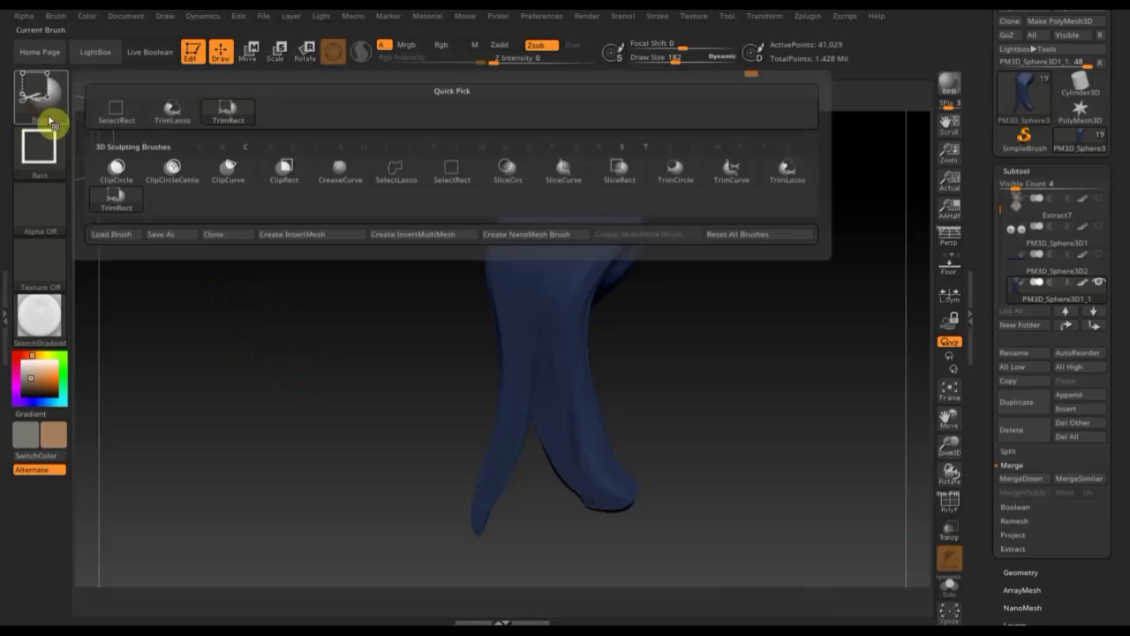
left_click(722, 182)
left_click_drag(769, 382, 227, 378, "ctrl+shift")
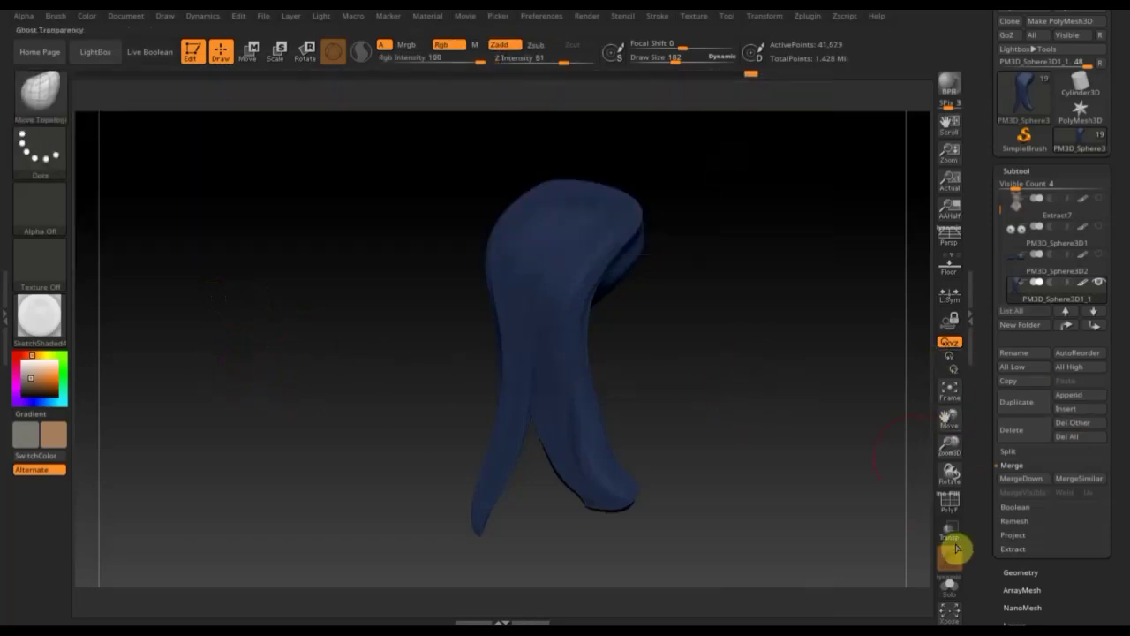
left_click(950, 504)
key("ctrl+shift")
Step: Toggle polygroup visibility around the green cap and trim away the small stray hair piece
left_click(537, 336, "ctrl+shift")
left_click(556, 262, "ctrl+shift")
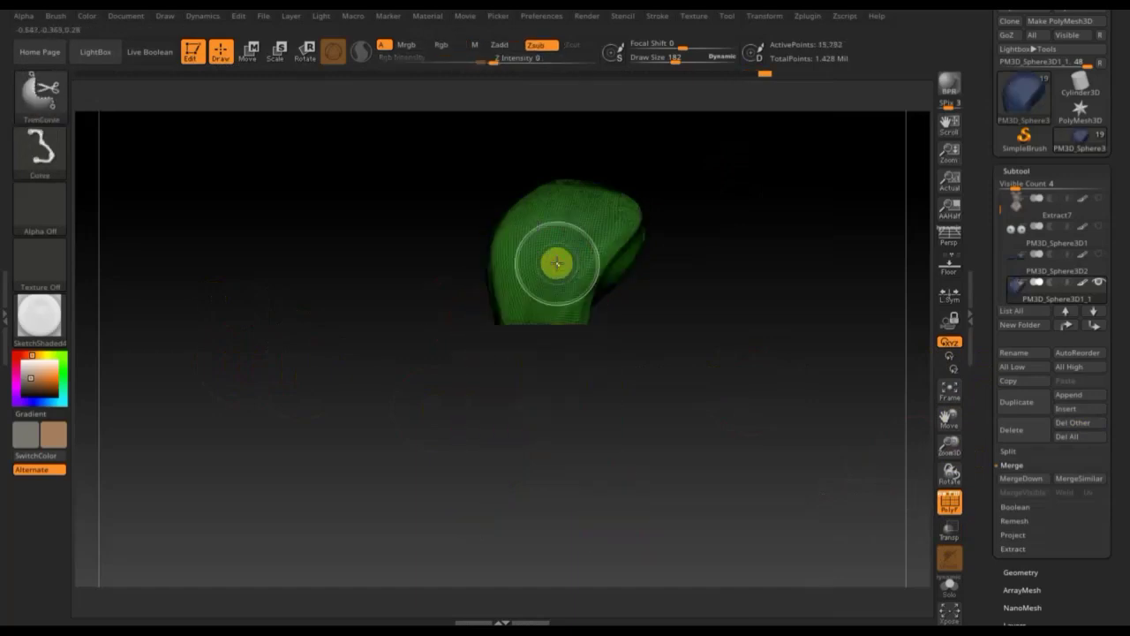
left_click(557, 263, "ctrl+shift")
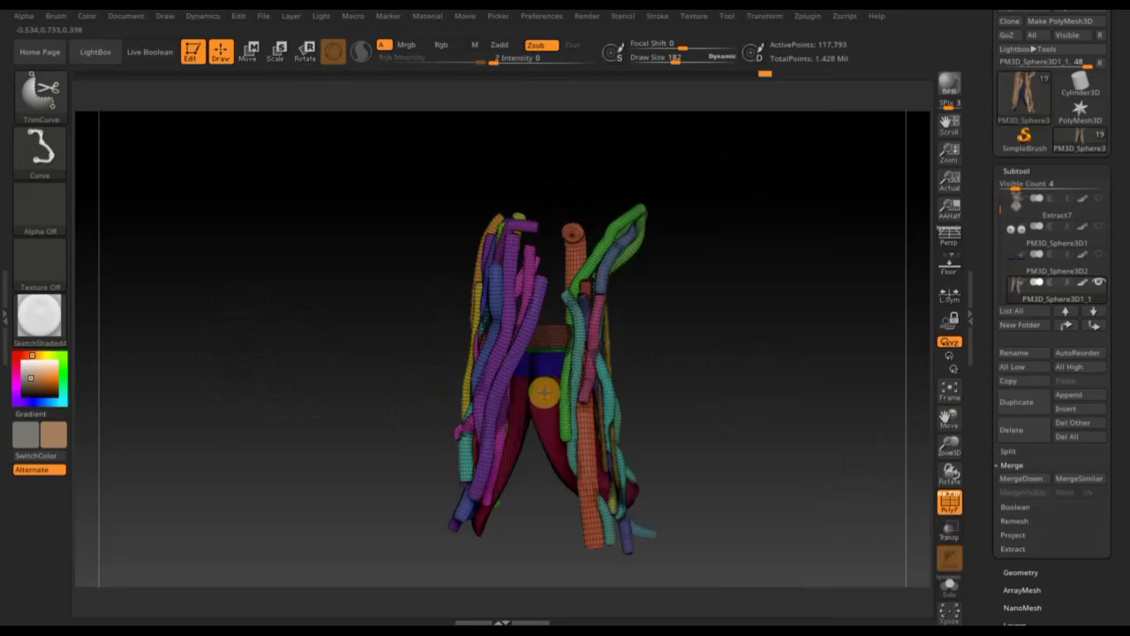
left_click(543, 393, "ctrl+shift")
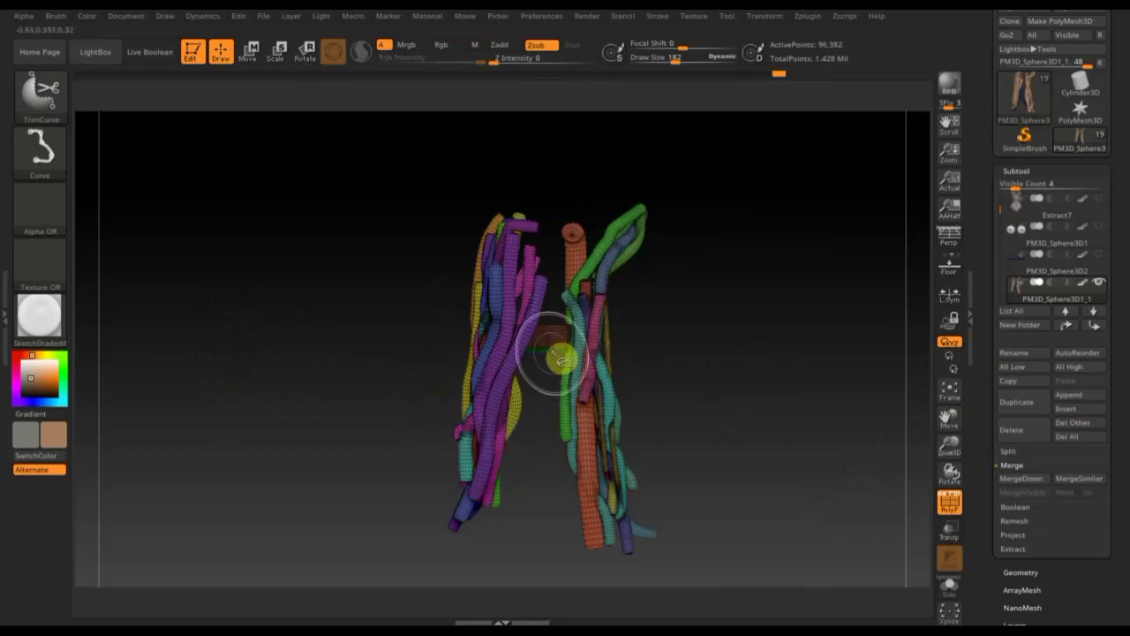
left_click(775, 379, "ctrl+shift")
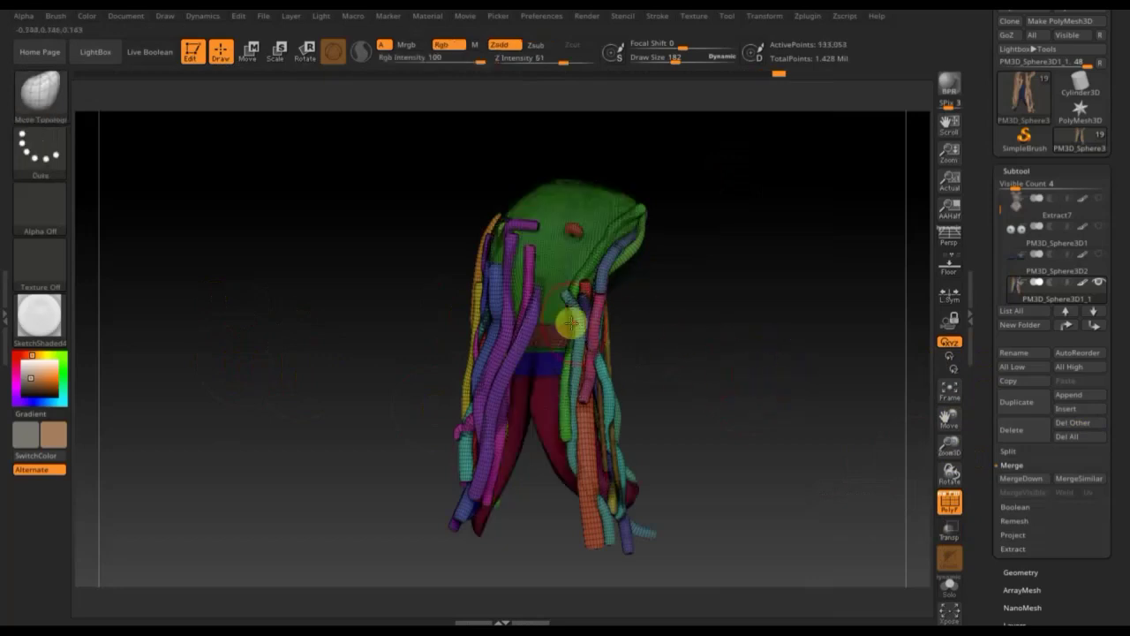
left_click(544, 410, "ctrl+shift")
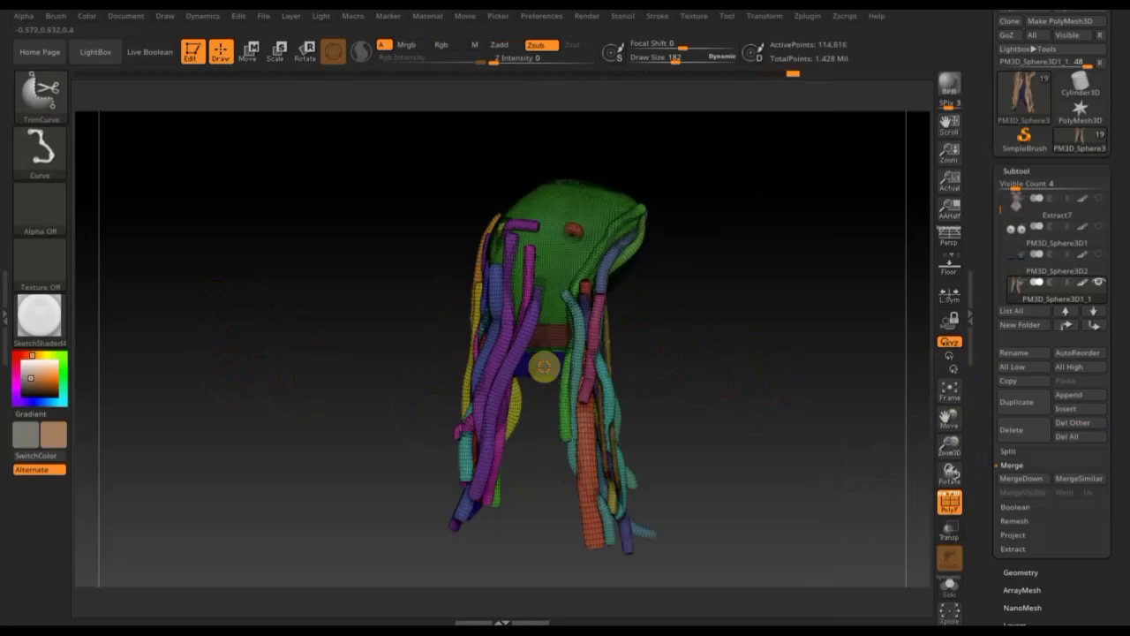
left_click(545, 355, "ctrl+shift")
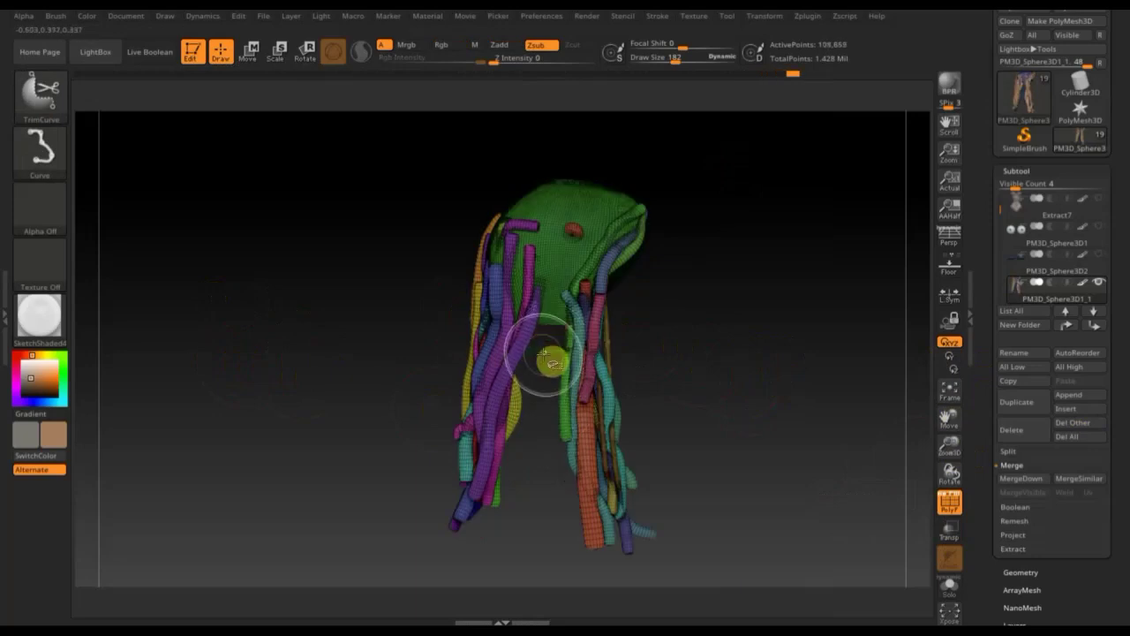
mouse_move(728, 384)
left_mouse_down()
mouse_move(764, 399)
mouse_move(638, 392)
mouse_move(789, 377)
left_mouse_up()
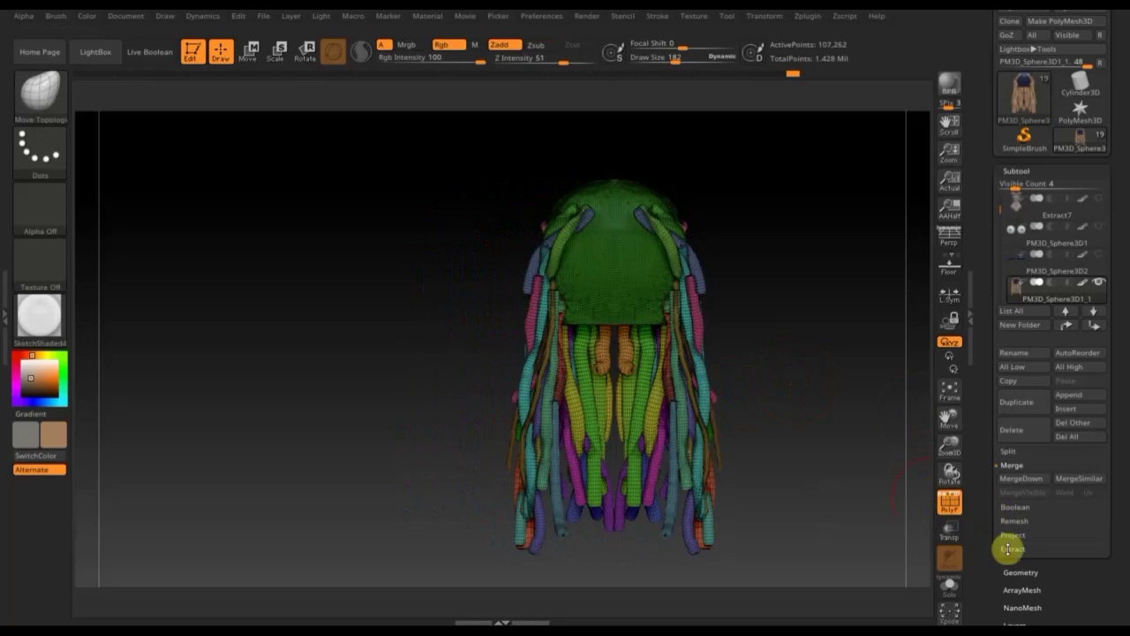
Step: Delete the hidden geometry from the hair mesh with Del Hidden and turn off PolyF
left_click(1024, 574)
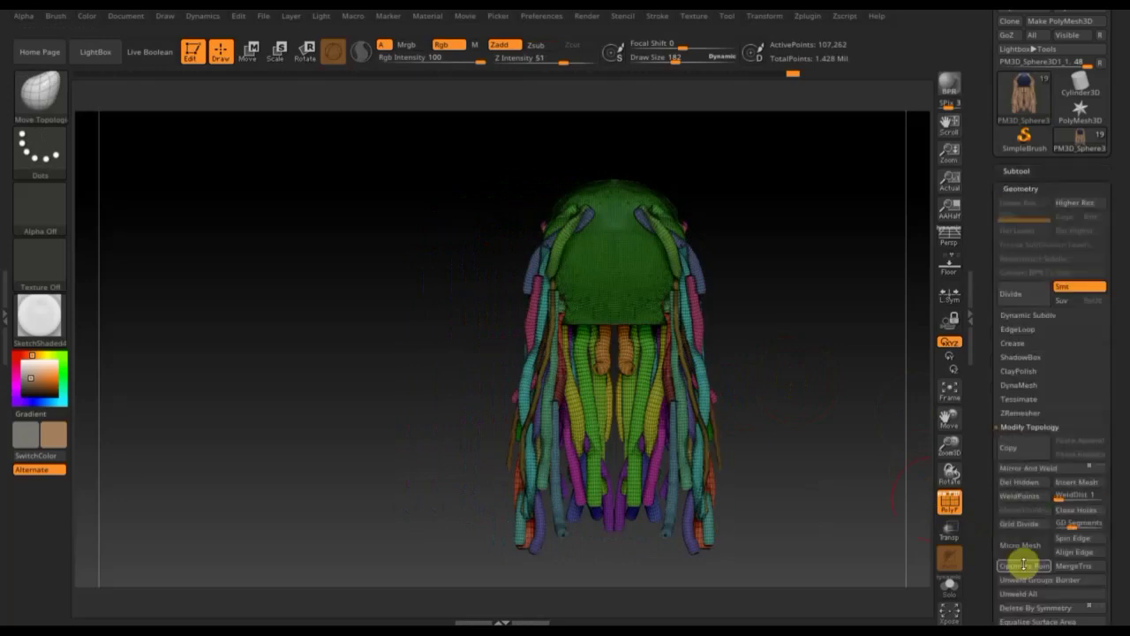
left_click(1024, 486)
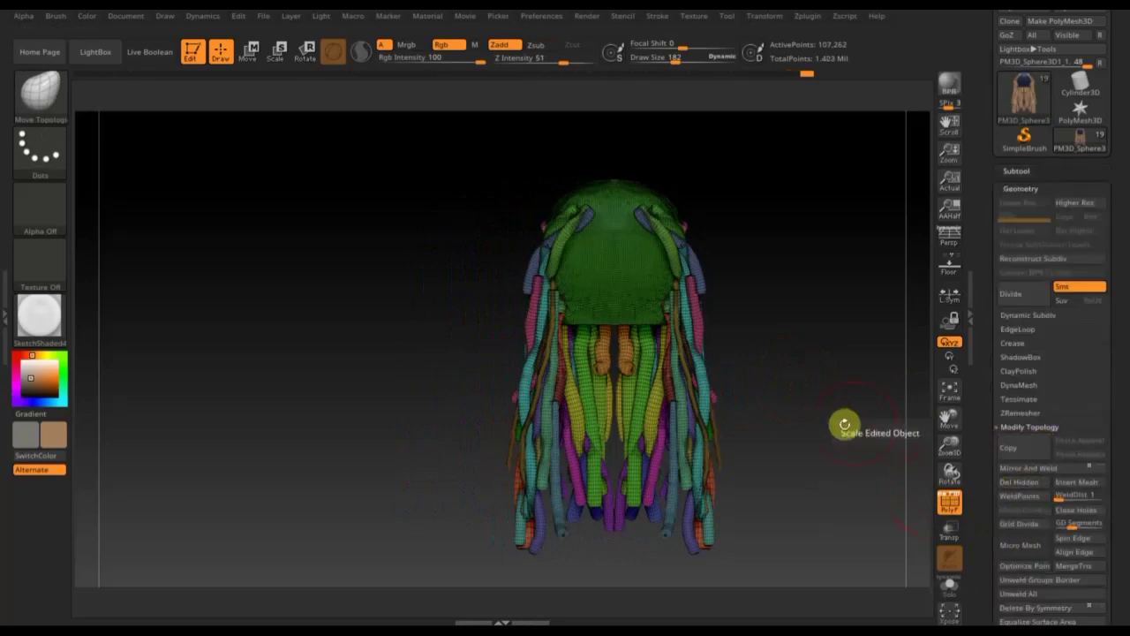
left_click(949, 501)
mouse_move(828, 366)
left_mouse_down()
mouse_move(878, 371)
mouse_move(853, 373)
left_mouse_up()
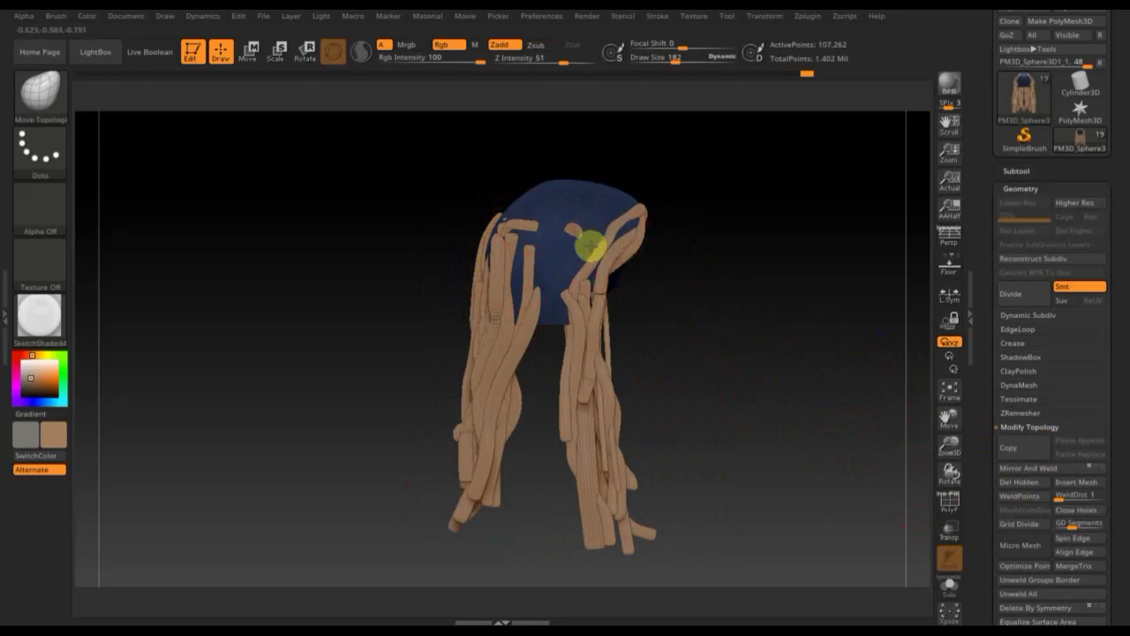
Step: Shift-smooth the dreadlock tips on the right and left sides
left_click_drag(701, 320, 769, 317, "shift")
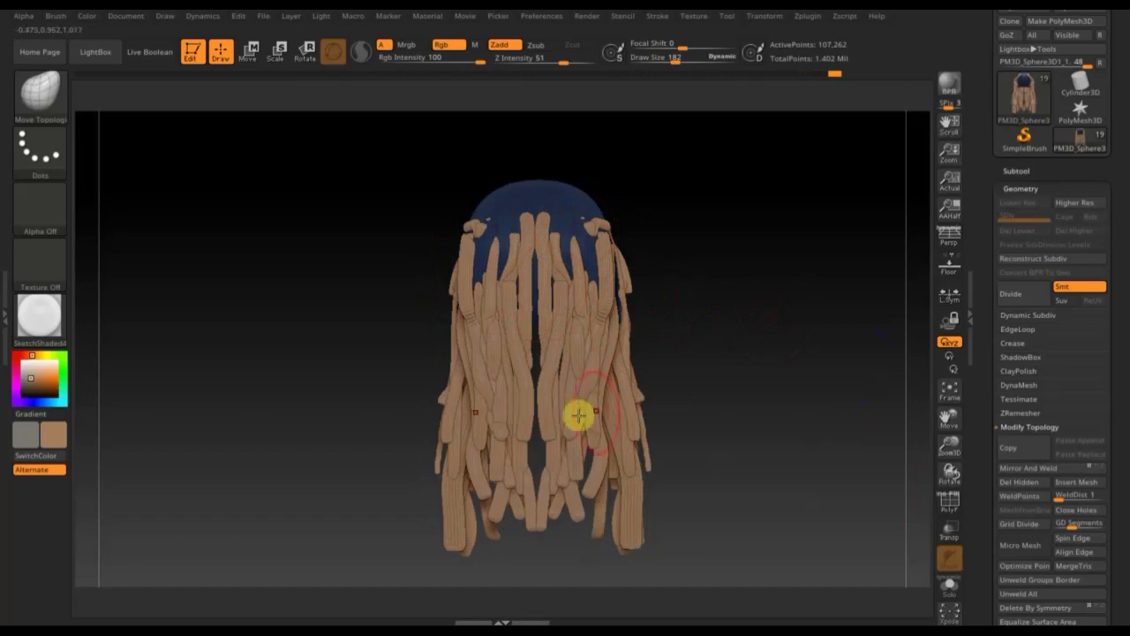
mouse_move(550, 427)
left_mouse_down("shift")
mouse_move(540, 503)
mouse_move(580, 497)
mouse_move(624, 512)
left_mouse_up("shift")
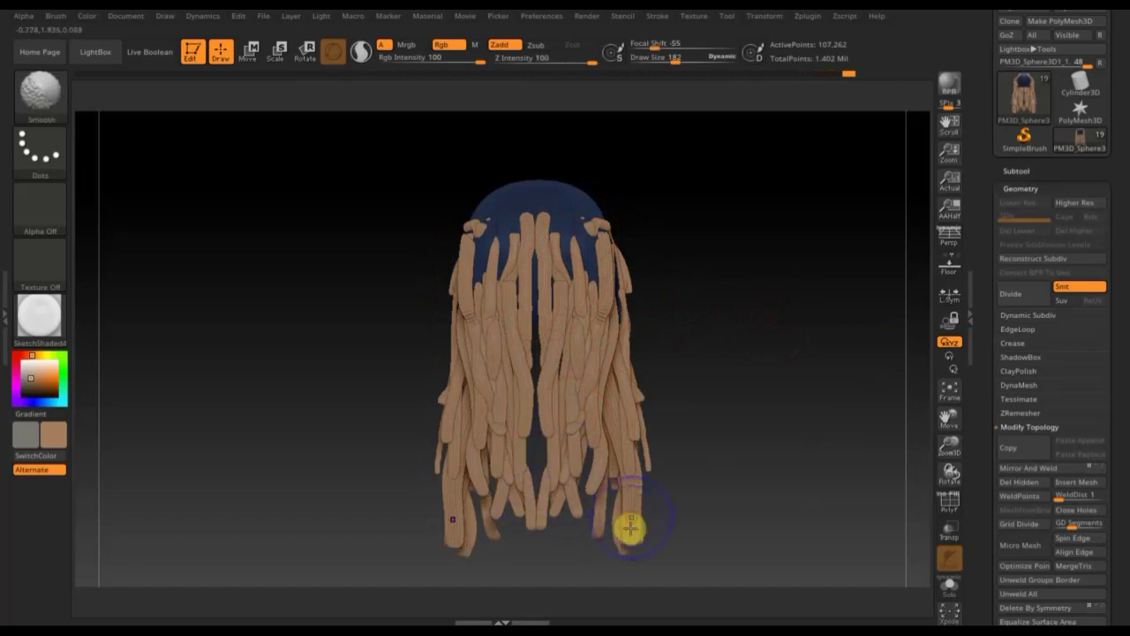
mouse_move(686, 489)
left_mouse_down()
mouse_move(610, 512)
mouse_move(578, 425)
left_mouse_up()
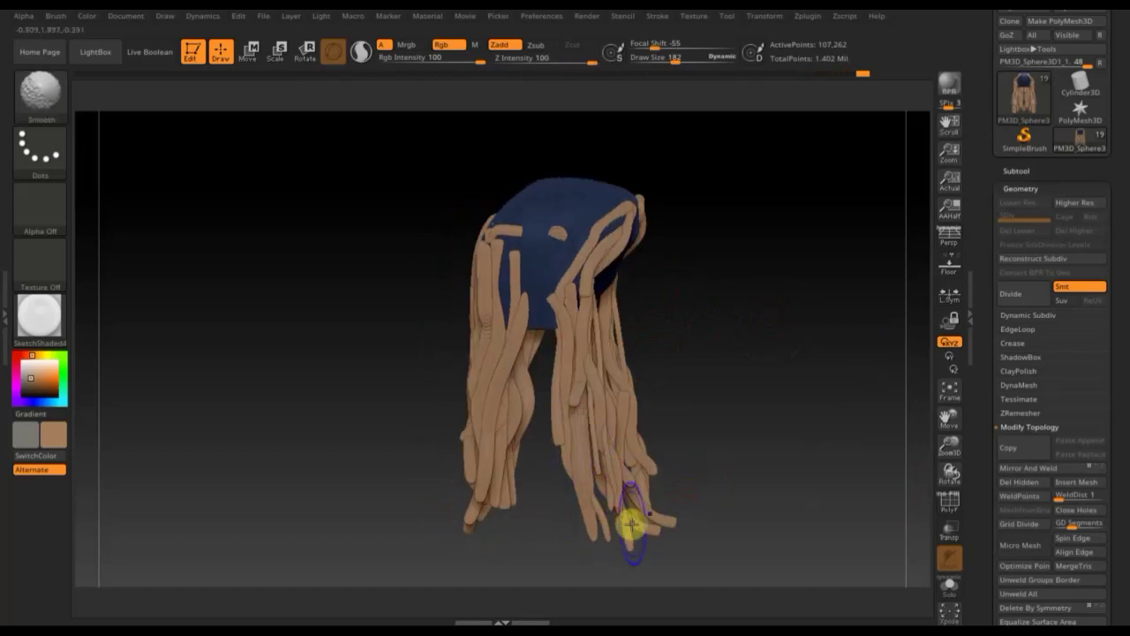
mouse_move(495, 479)
left_mouse_down()
mouse_move(479, 504)
mouse_move(490, 522)
left_mouse_up()
mouse_move(681, 416)
left_mouse_down()
mouse_move(671, 416)
mouse_move(724, 355)
left_mouse_up()
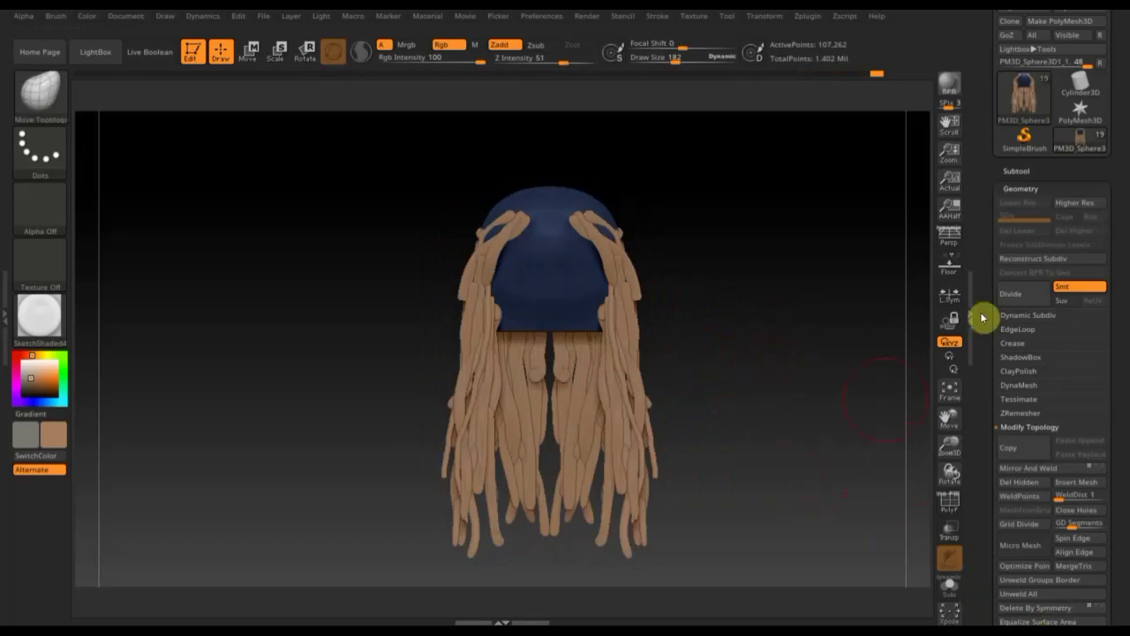
left_click(1017, 166)
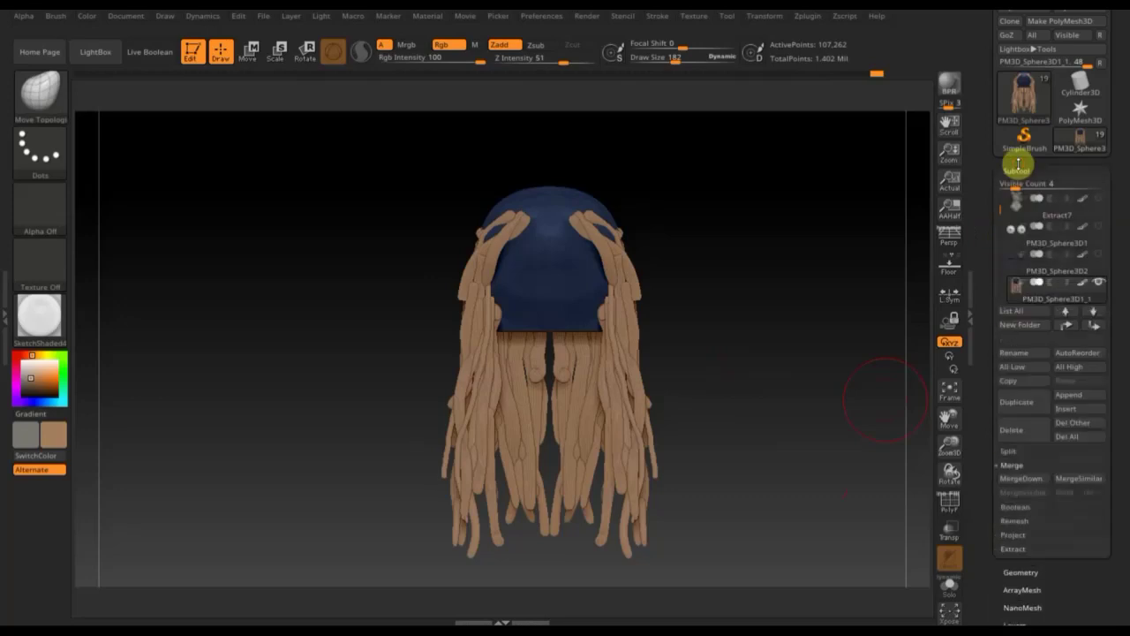
Step: Show the body, face and dress, then reshape hair at the cap edge and beside the right eye
left_click(1101, 284, "shift")
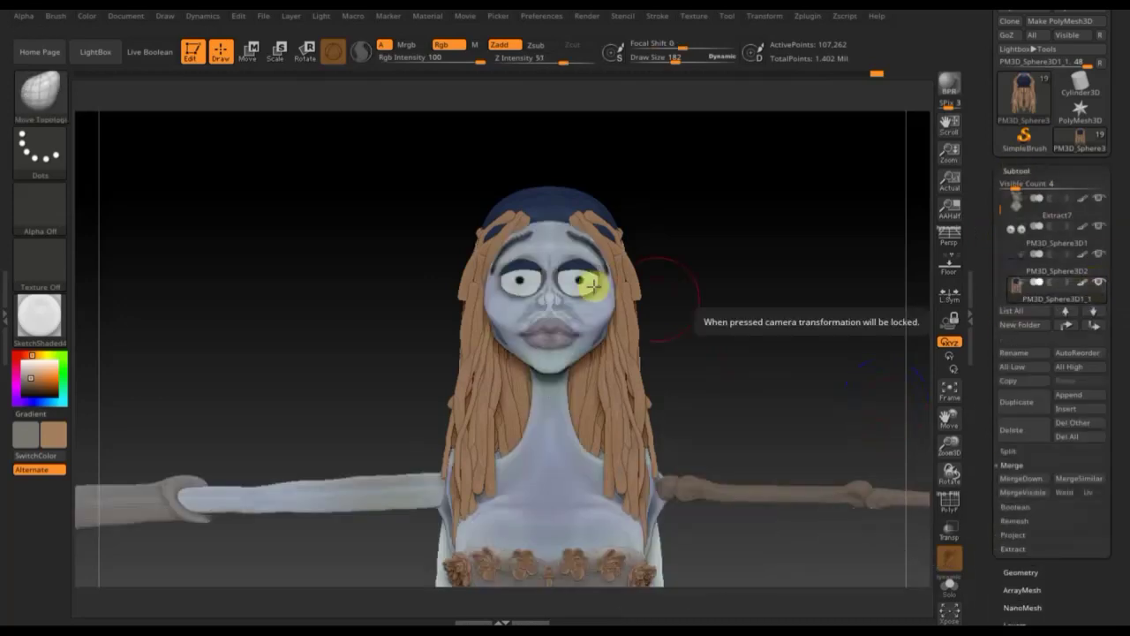
mouse_move(740, 250)
left_mouse_down()
mouse_move(794, 279)
mouse_move(699, 309)
mouse_move(647, 306)
left_mouse_up()
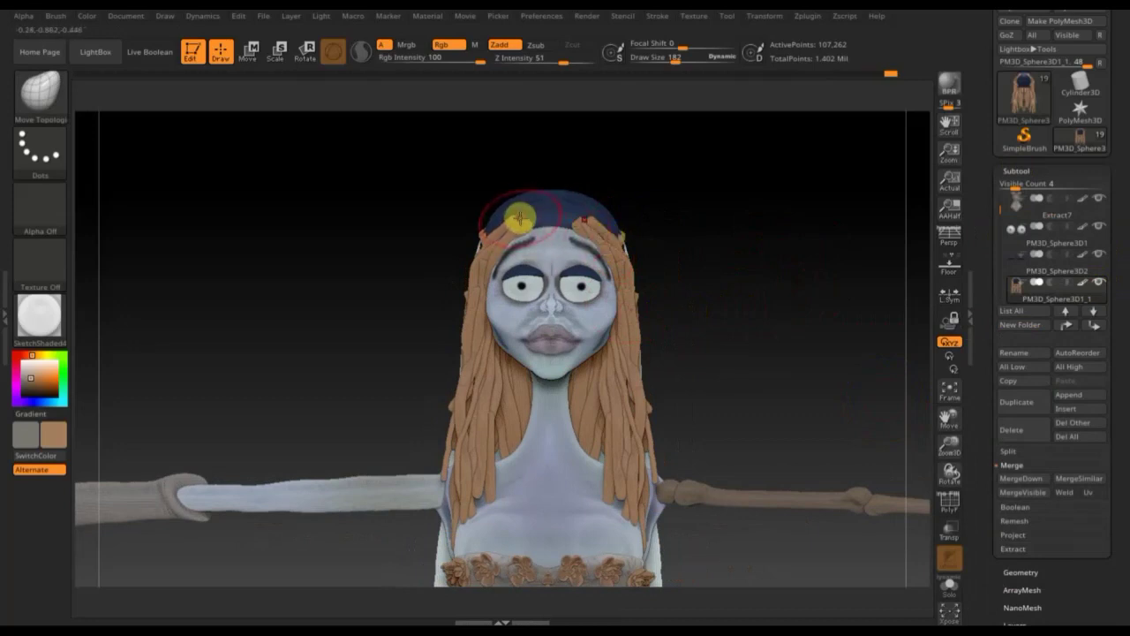
left_click_drag(521, 220, 498, 236)
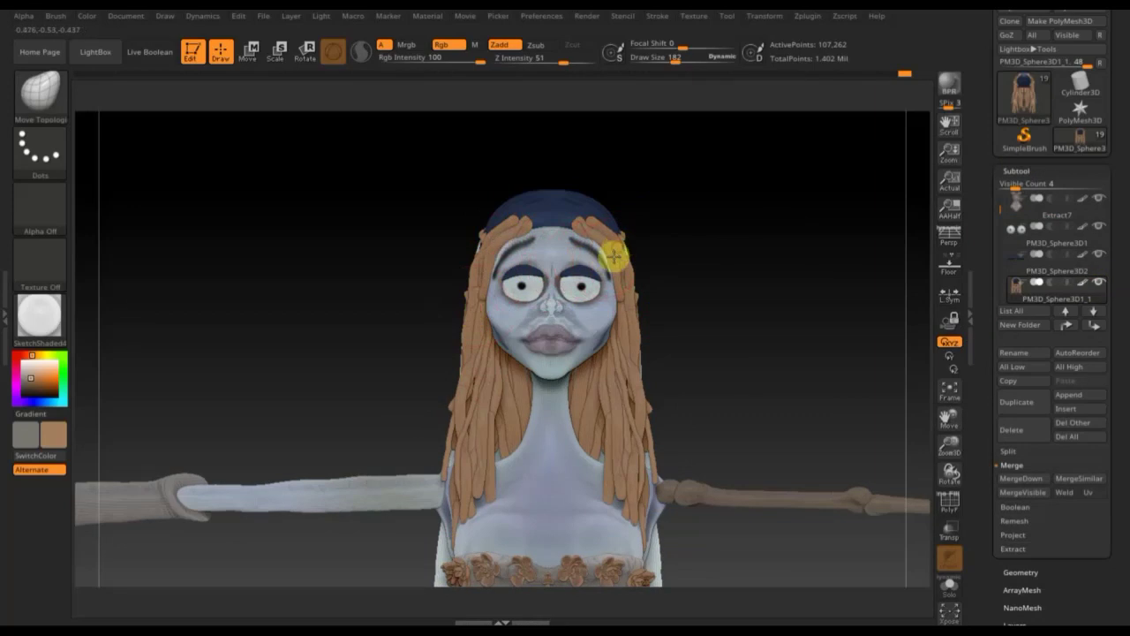
left_click_drag(614, 291, 607, 267, "shift")
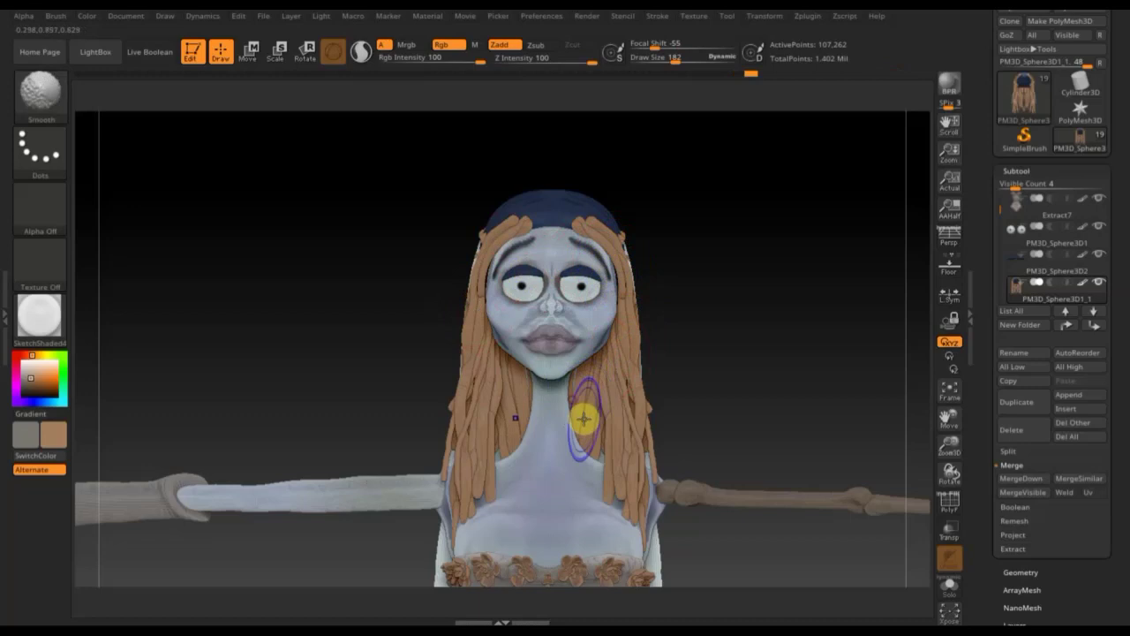
left_click_drag(618, 428, 497, 407, "shift")
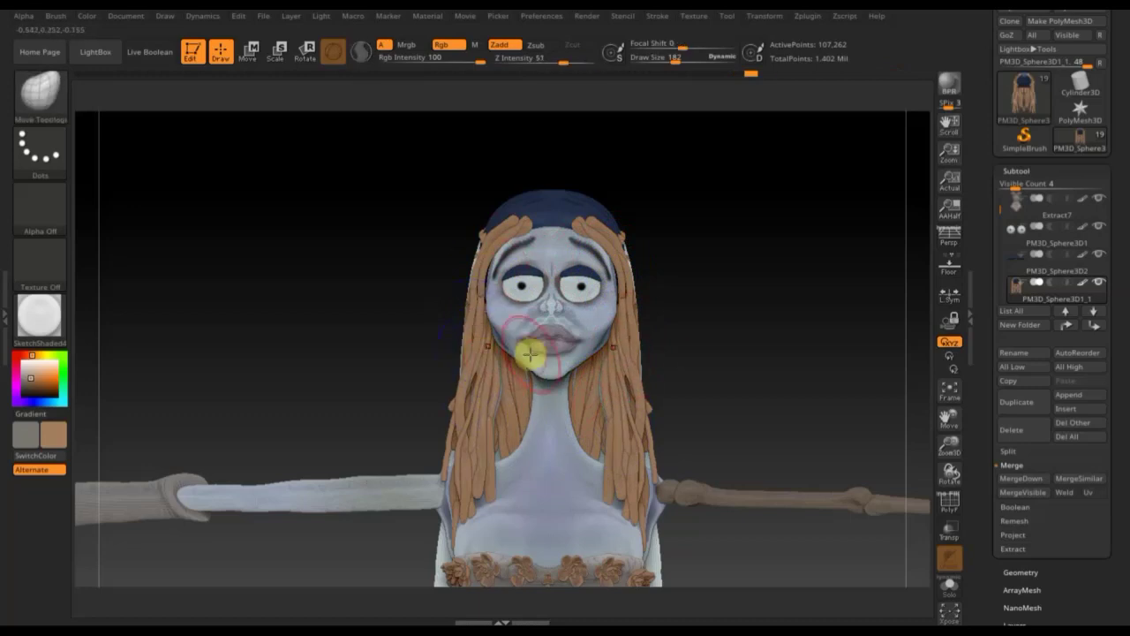
left_click_drag(651, 327, 550, 354)
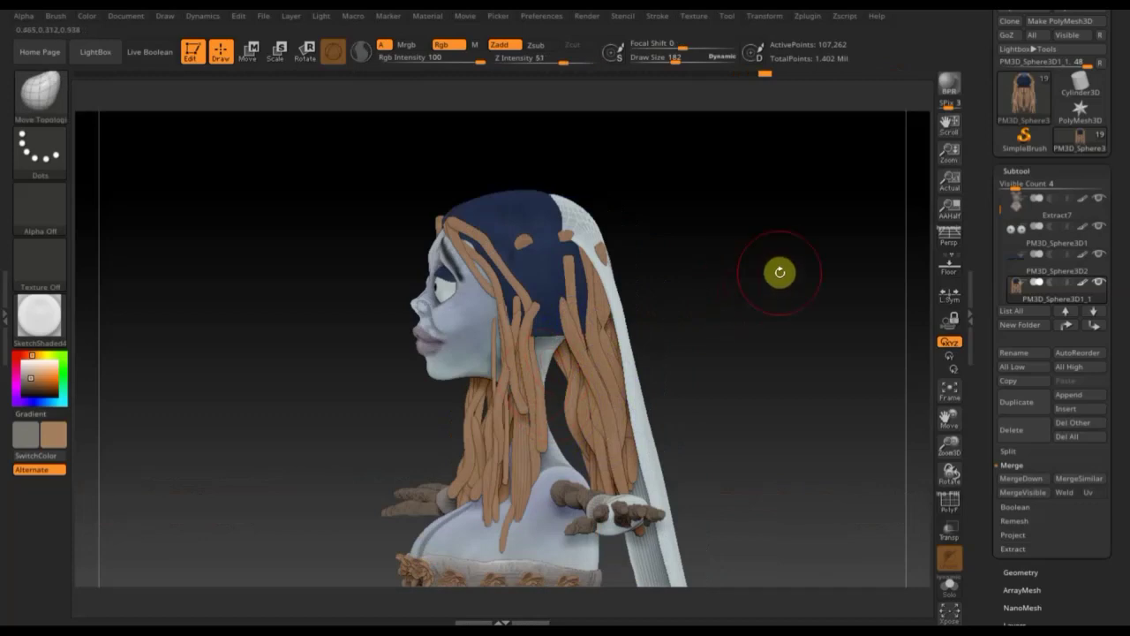
Step: Undo the last adjustment and smooth the strands poking through the back of the veil
key("ctrl+z")
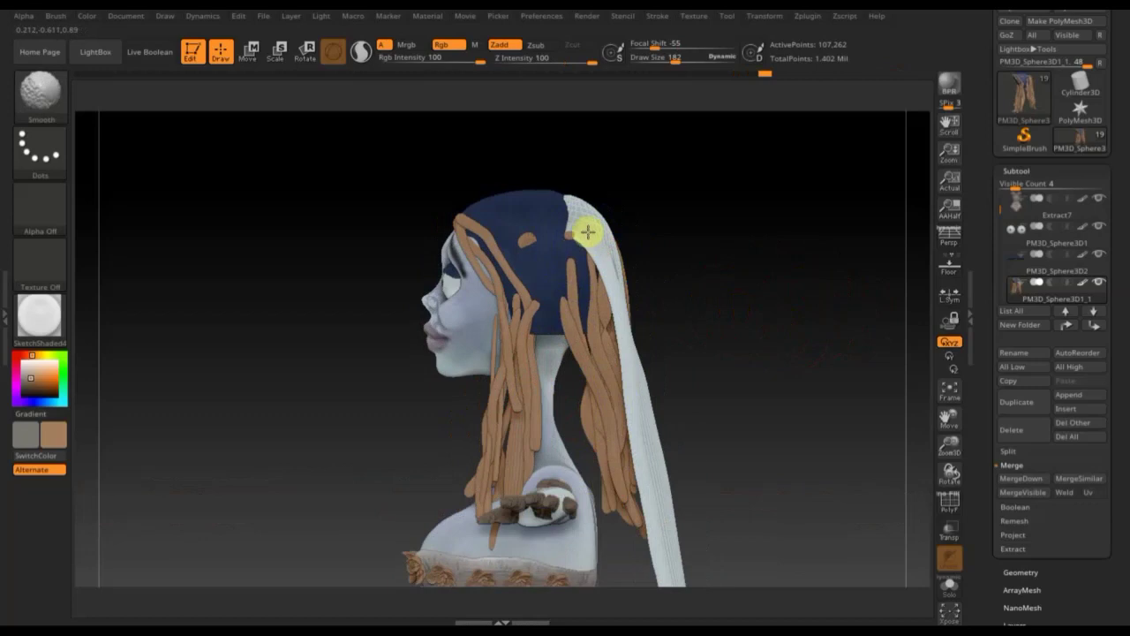
left_click_drag(711, 289, 674, 290, "shift")
left_click_drag(616, 254, 645, 309, "shift")
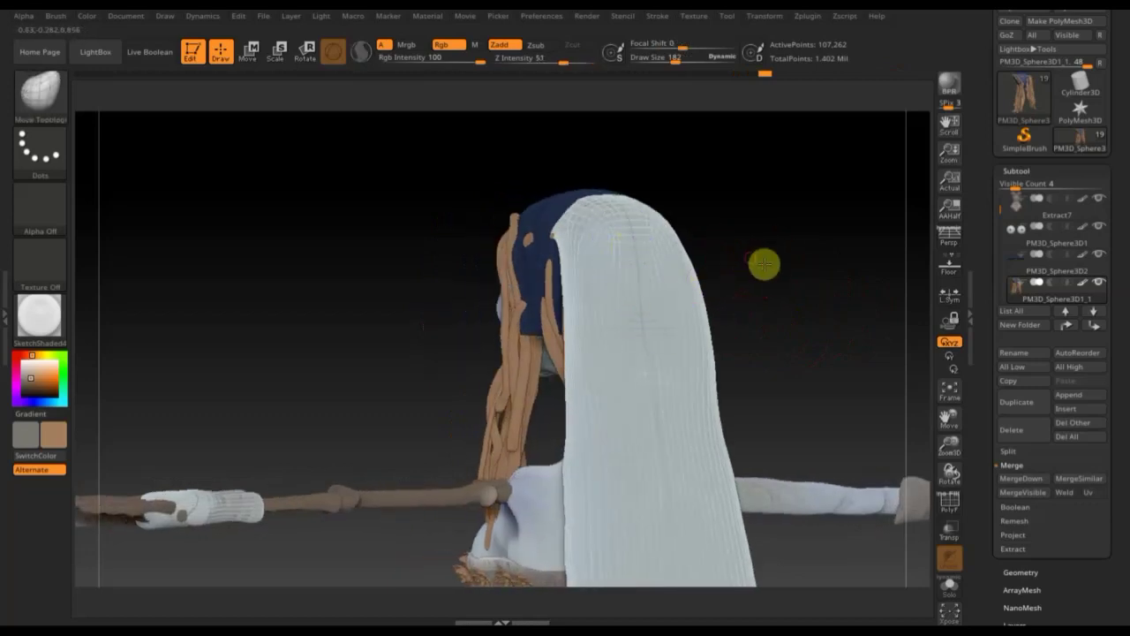
left_click_drag(749, 255, 798, 282, "shift")
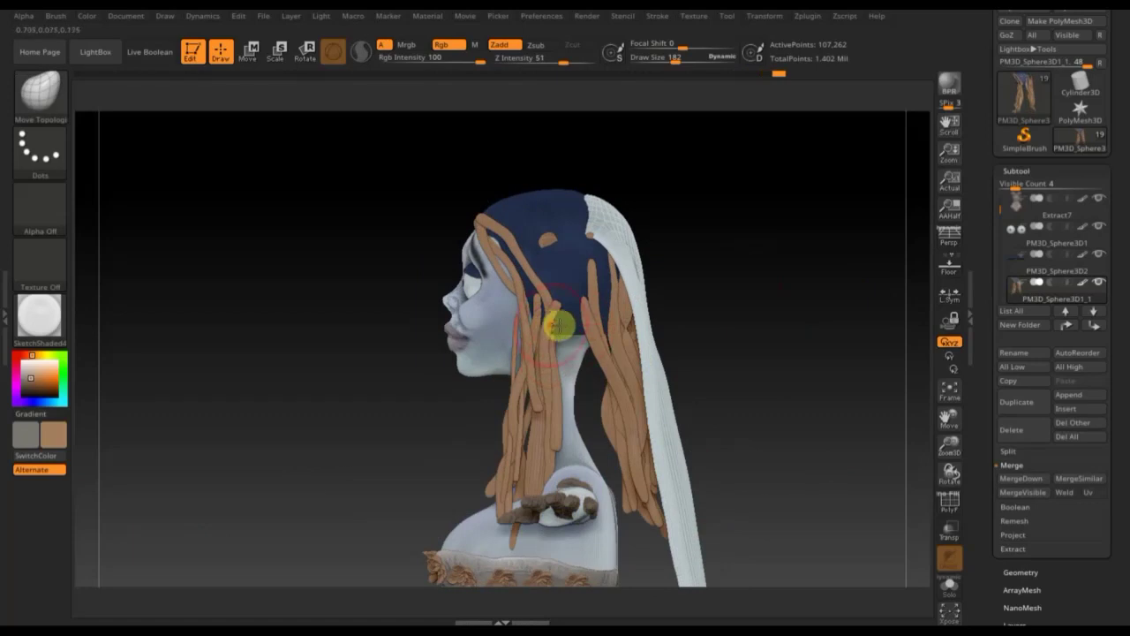
left_click_drag(701, 300, 777, 295, "shift")
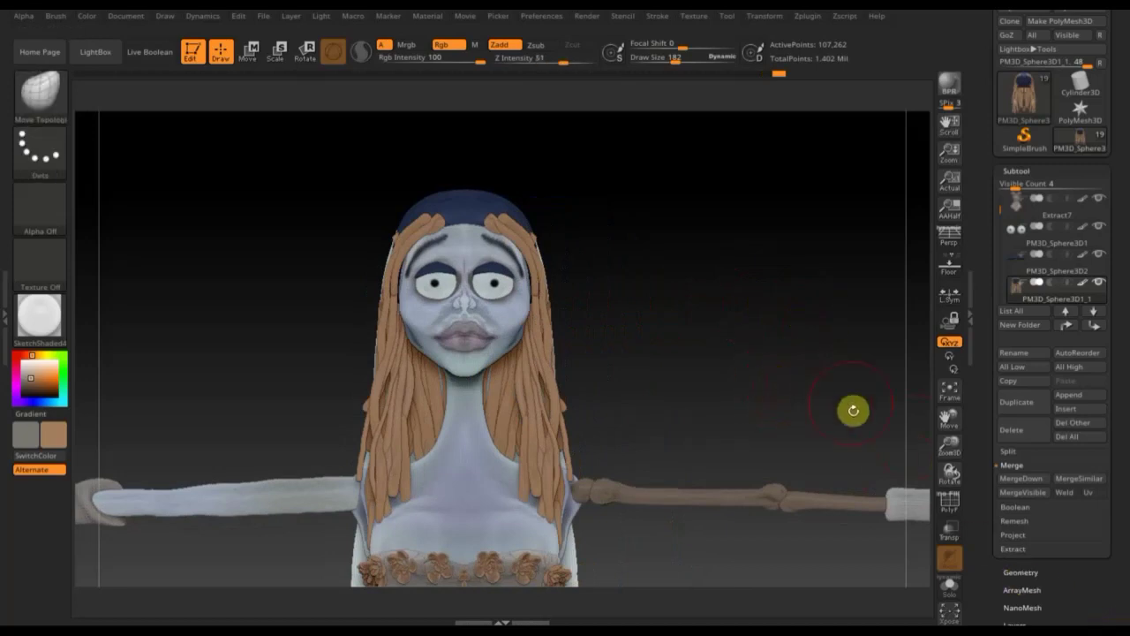
Step: DynaMesh the dreadlock hair and cap from Tool > Geometry
left_click(949, 505)
left_click(948, 506)
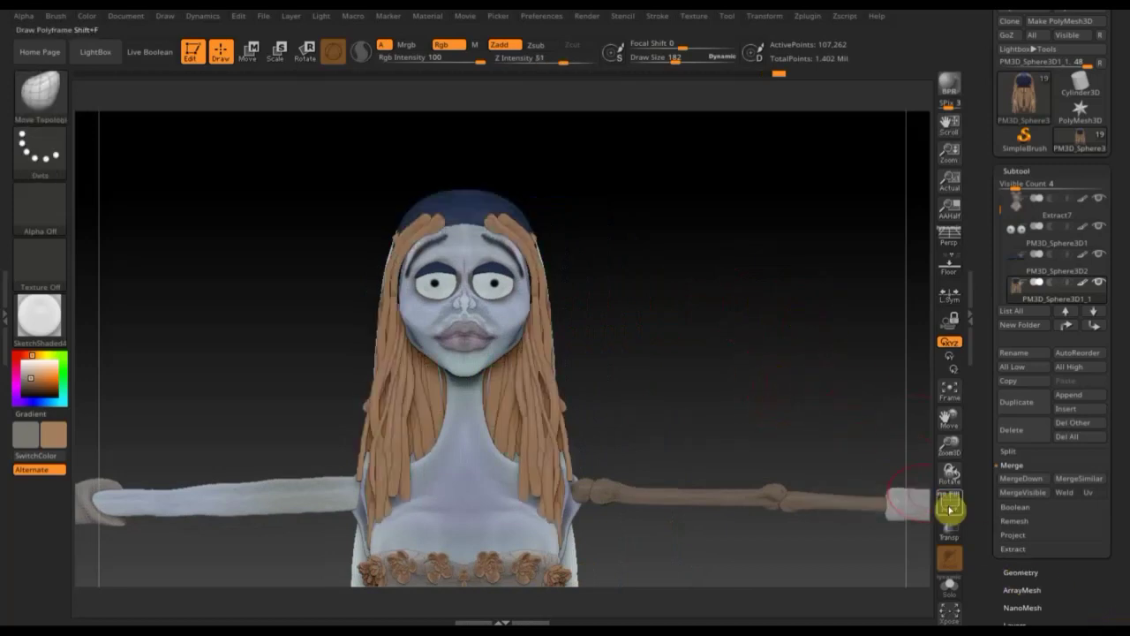
left_click(1040, 571)
left_click_drag(1040, 570, 1026, 406)
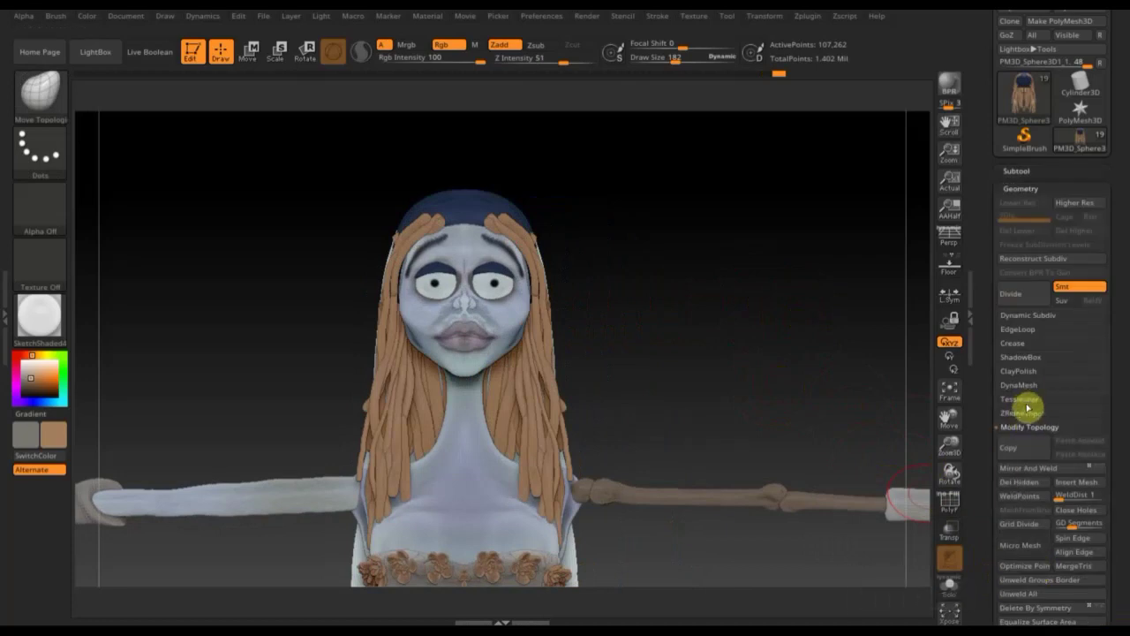
left_click(1024, 386)
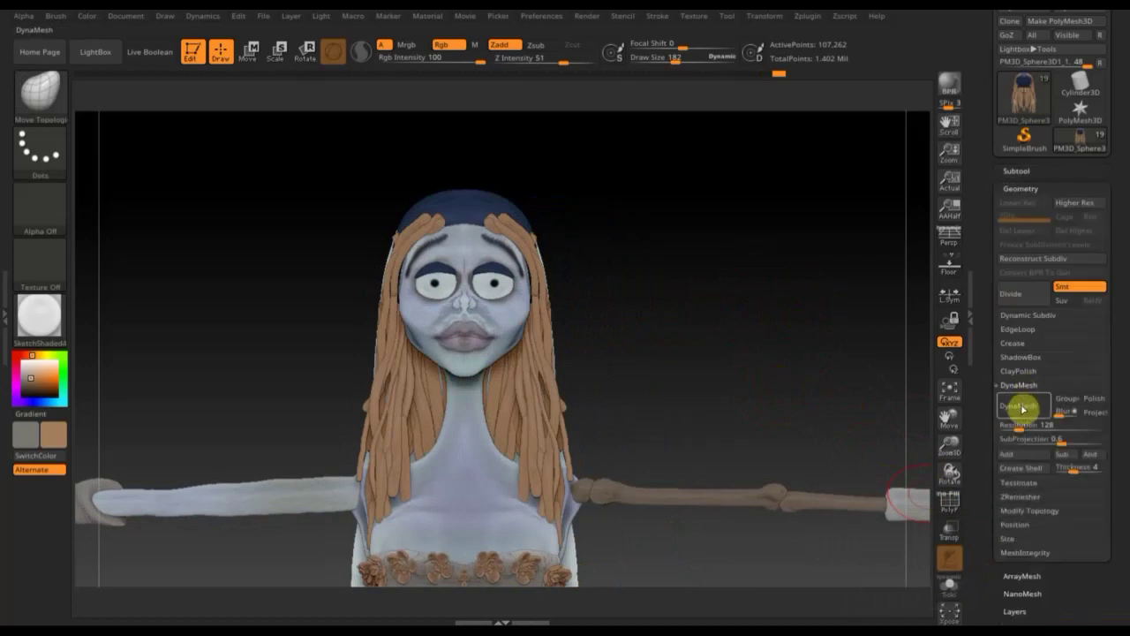
left_click(1023, 408)
Step: Duplicate the hair subtool, creating PM3D_Sphere3D1_5
left_click_drag(676, 355, 740, 356)
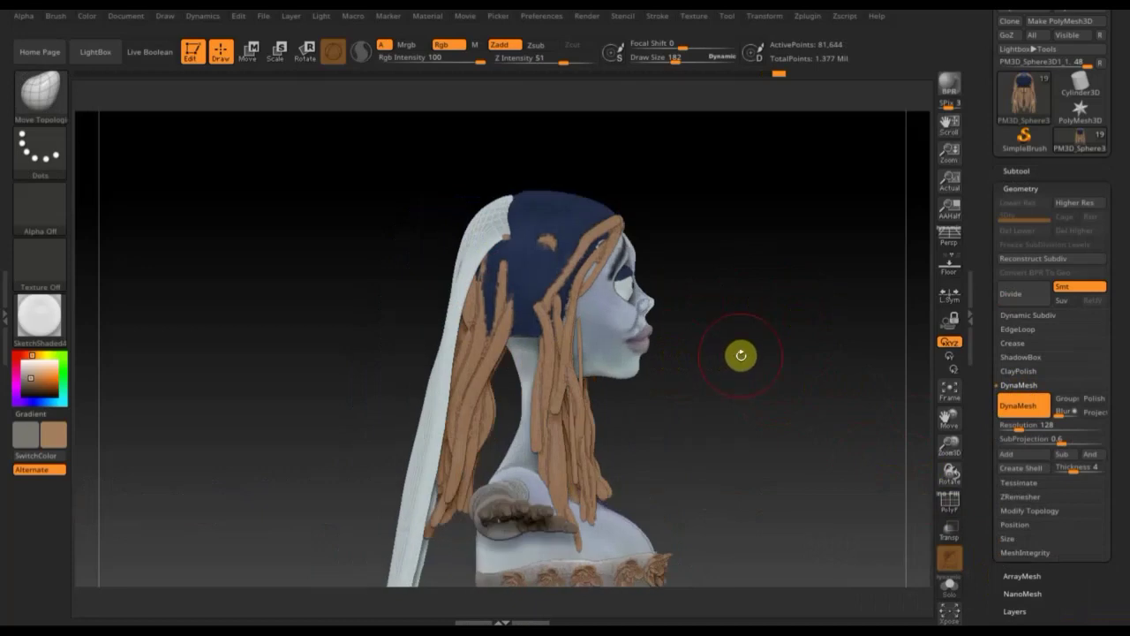
left_click(1017, 171)
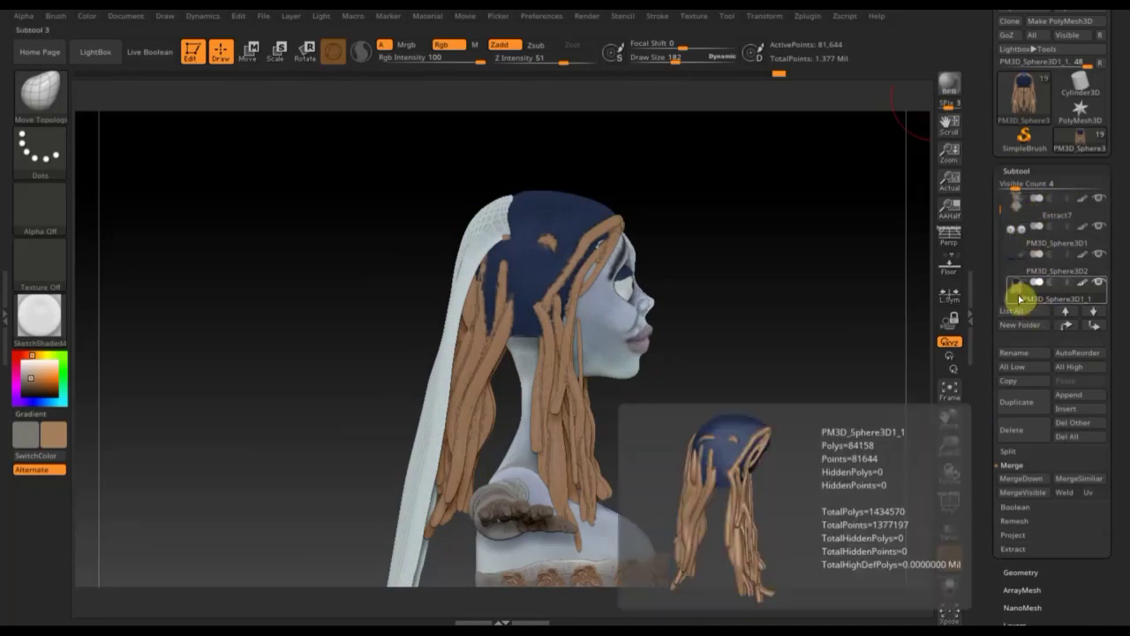
left_click(1026, 404)
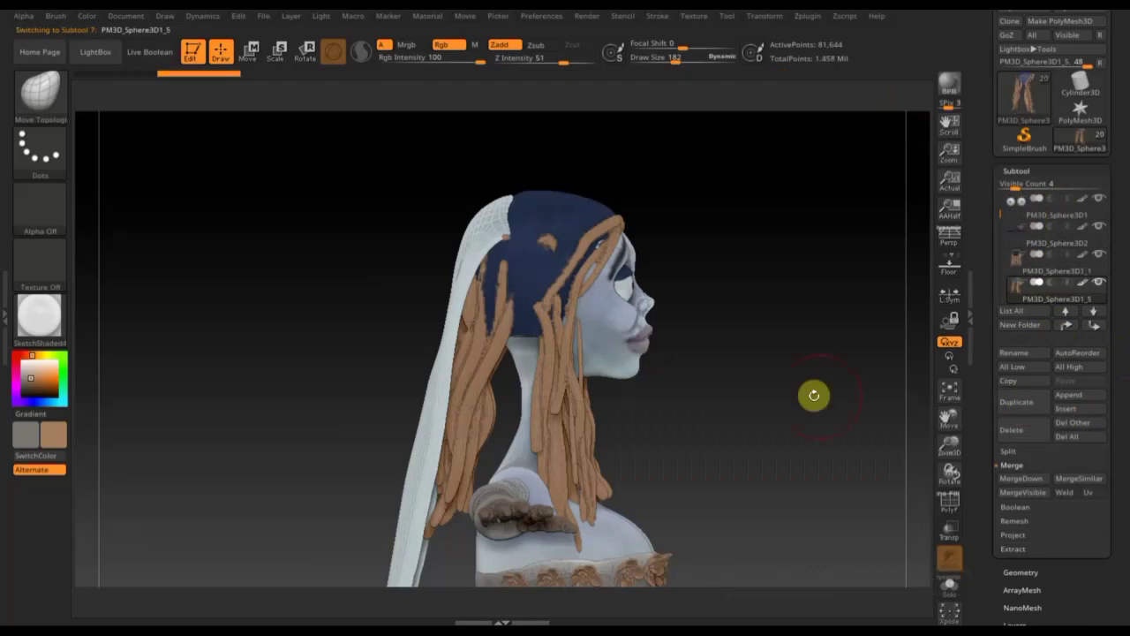
Step: Solo the duplicated hair and rotate it around with the Transpose gizmo
key("shift")
left_click(1100, 254, "shift")
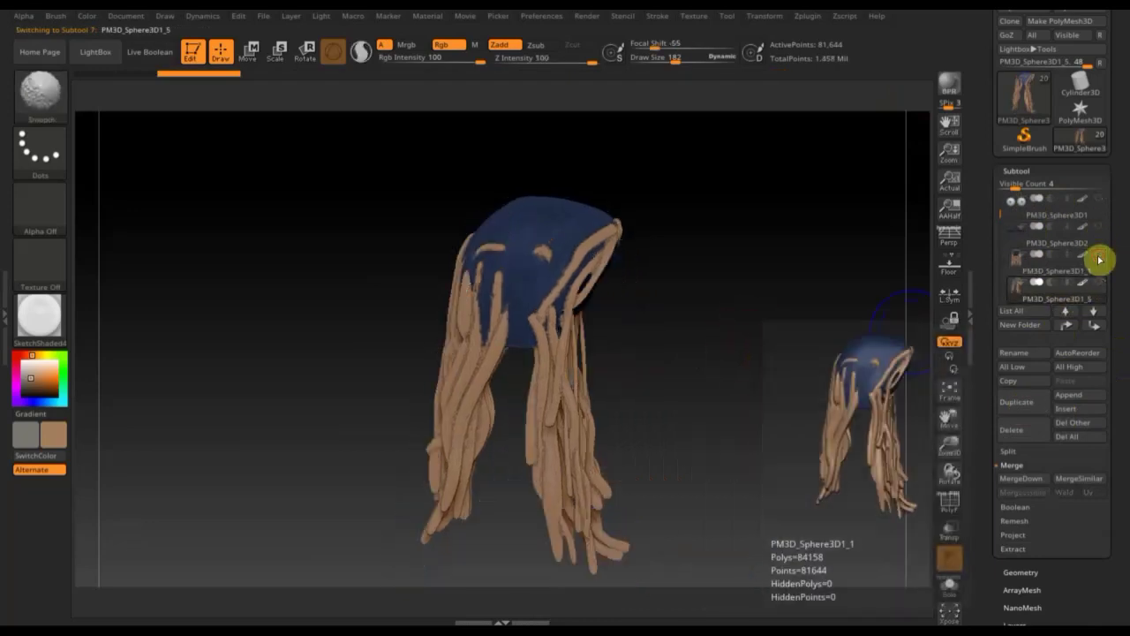
mouse_move(697, 270)
left_mouse_down()
mouse_move(754, 393)
mouse_move(735, 277)
left_mouse_up()
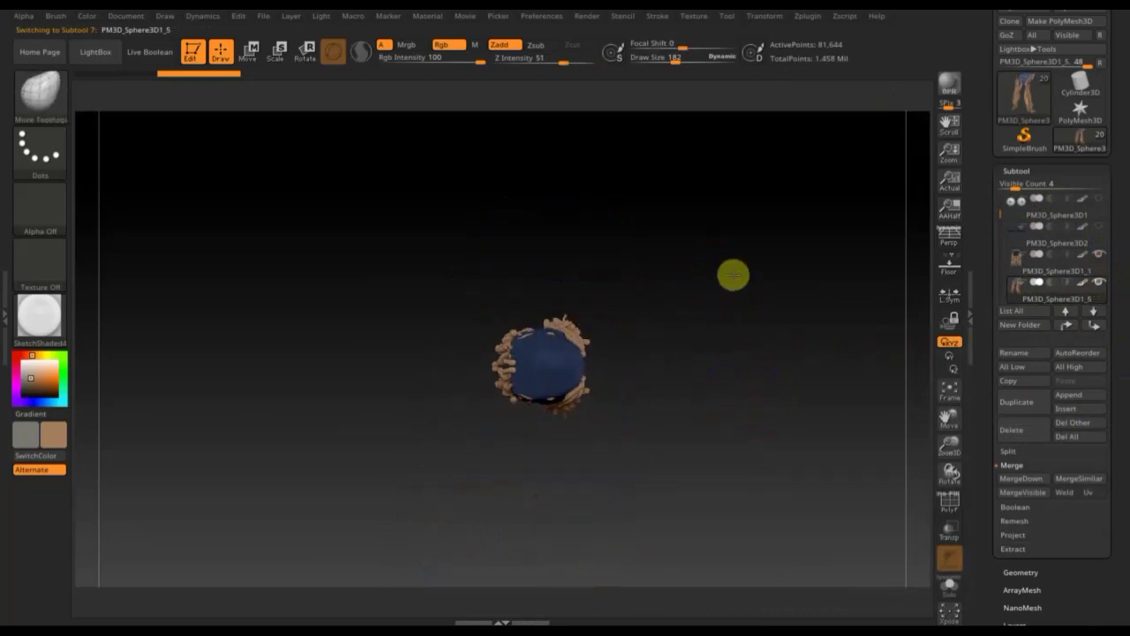
left_click(248, 51)
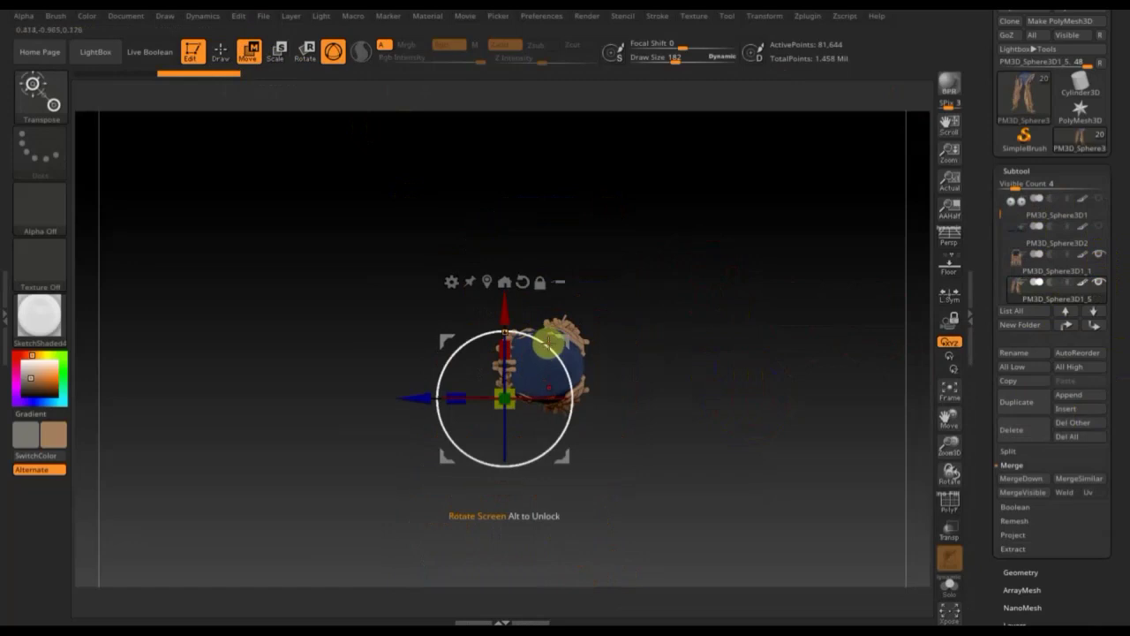
left_click_drag(538, 339, 555, 400)
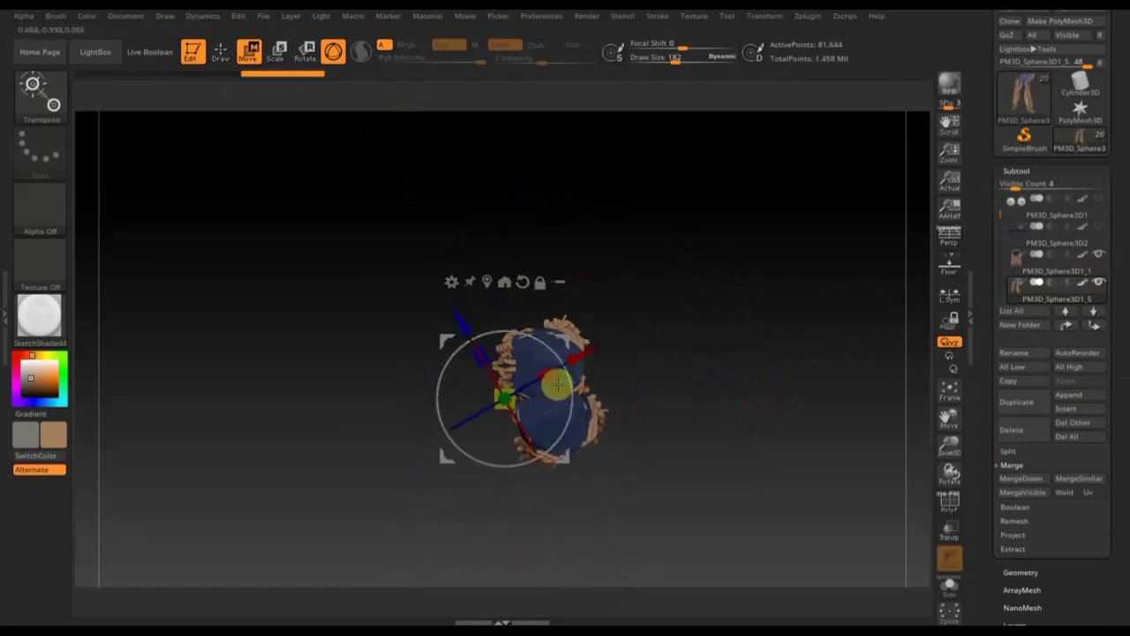
mouse_move(554, 400)
left_mouse_down()
mouse_move(480, 314)
mouse_move(426, 286)
left_mouse_up()
mouse_move(567, 341)
left_mouse_down()
mouse_move(651, 300)
mouse_move(650, 214)
mouse_move(689, 263)
left_mouse_up()
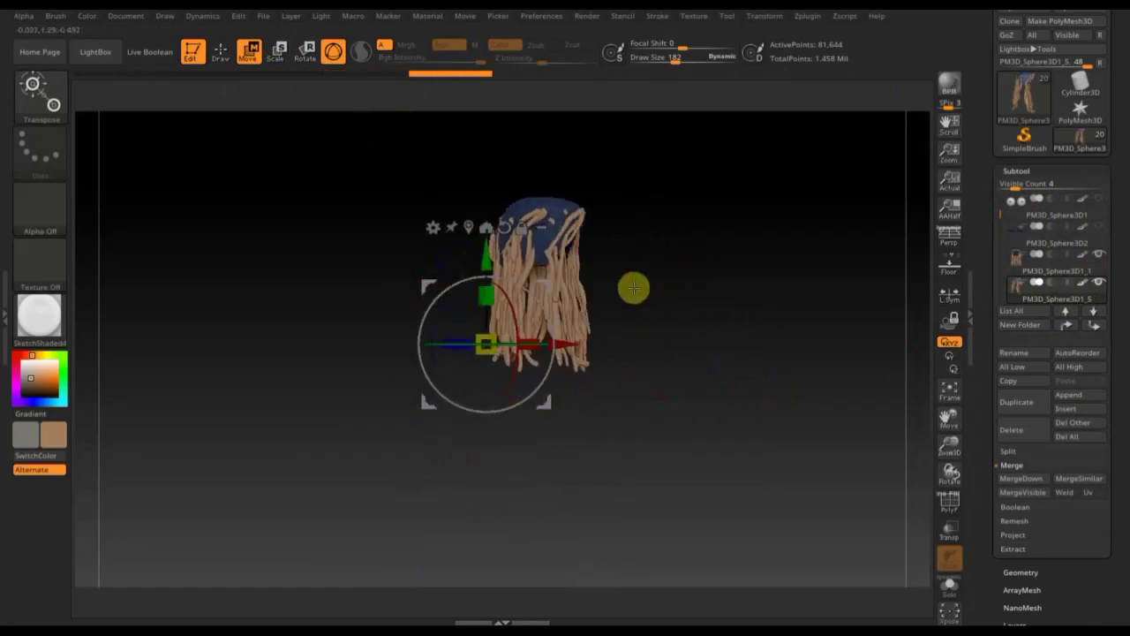
Step: Rotate the copy about 30 degrees, shift it left and in depth, and tilt it into place
left_click_drag(452, 344, 498, 351)
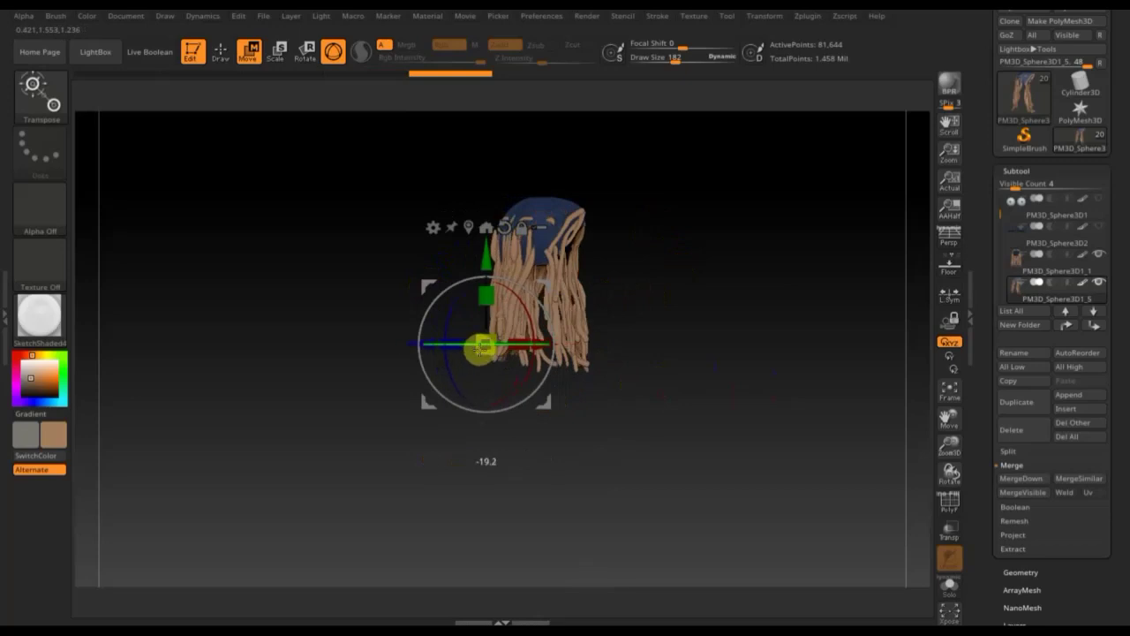
left_click_drag(706, 320, 657, 323)
left_click_drag(566, 343, 530, 340)
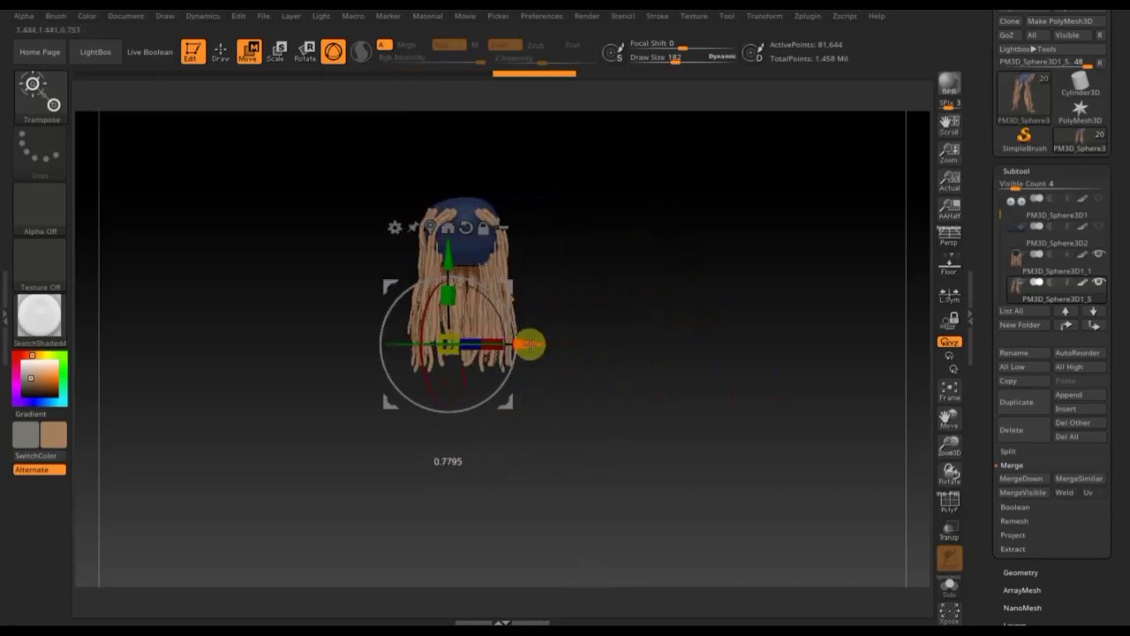
mouse_move(650, 332)
left_mouse_down()
mouse_move(729, 330)
mouse_move(693, 335)
left_mouse_up()
mouse_move(369, 345)
left_mouse_down()
mouse_move(343, 341)
mouse_move(374, 341)
left_mouse_up()
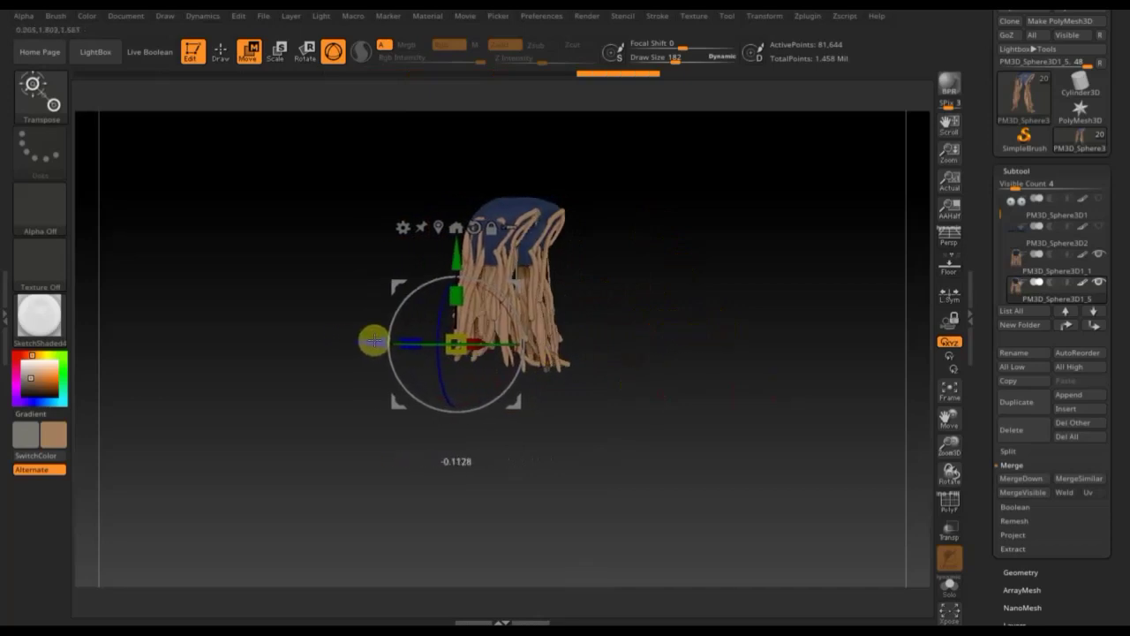
mouse_move(631, 295)
left_mouse_down()
mouse_move(636, 365)
mouse_move(665, 443)
left_mouse_up()
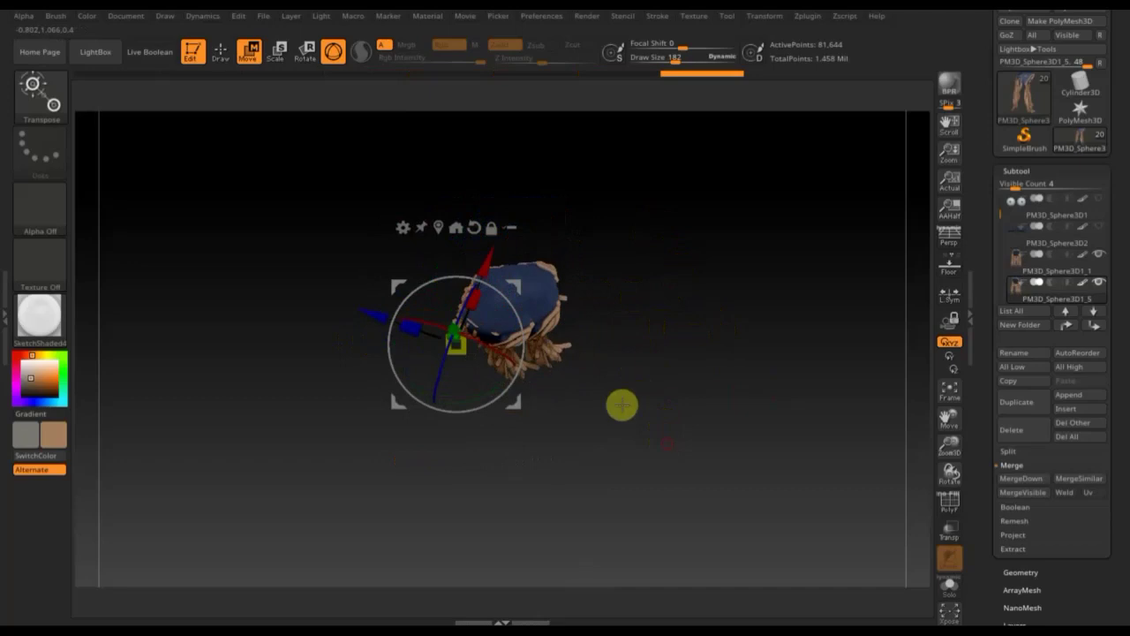
mouse_move(514, 277)
left_mouse_down()
mouse_move(677, 310)
mouse_move(701, 237)
mouse_move(720, 281)
left_mouse_up()
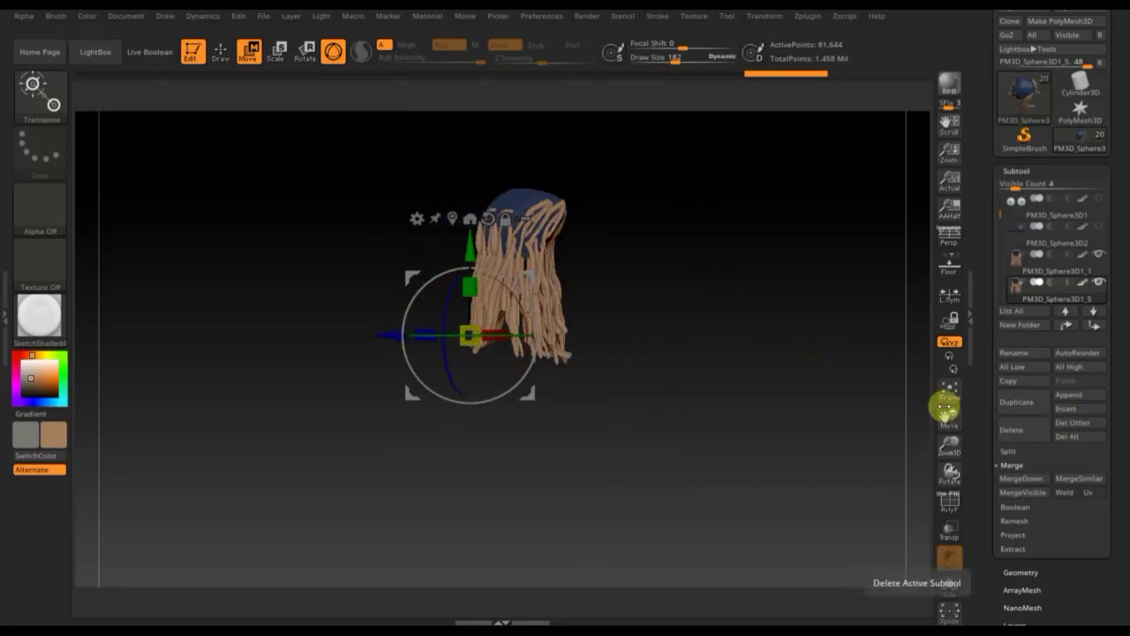
Step: TrimCurve across the hair, undo it, and re-trim along a new line
key("ctrl+shift")
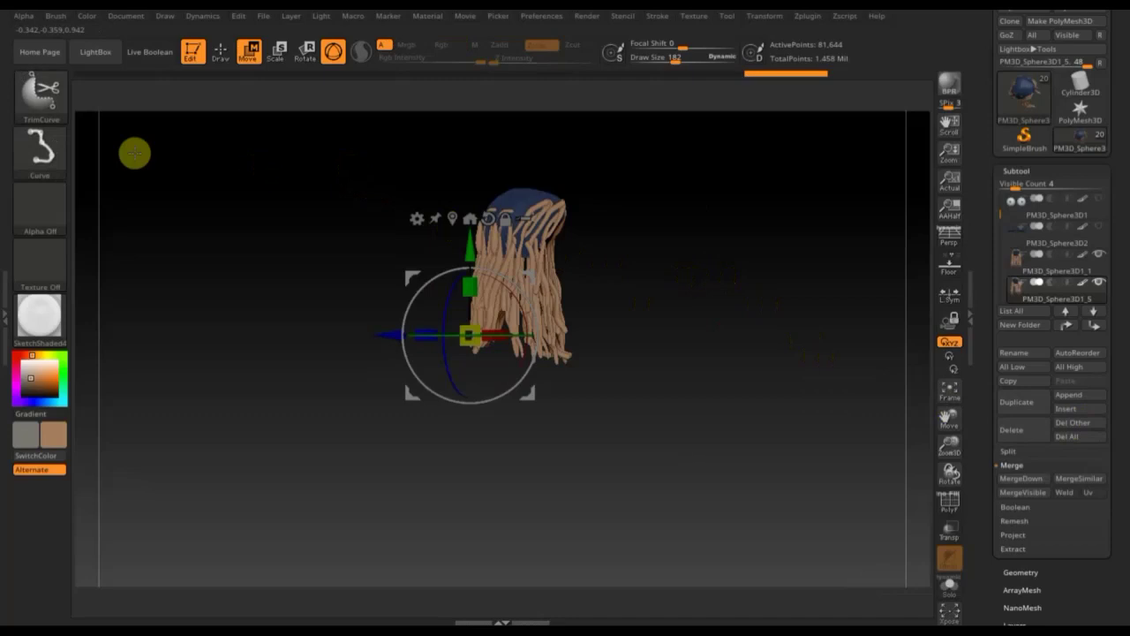
left_click_drag(671, 248, 391, 214, "ctrl+shift")
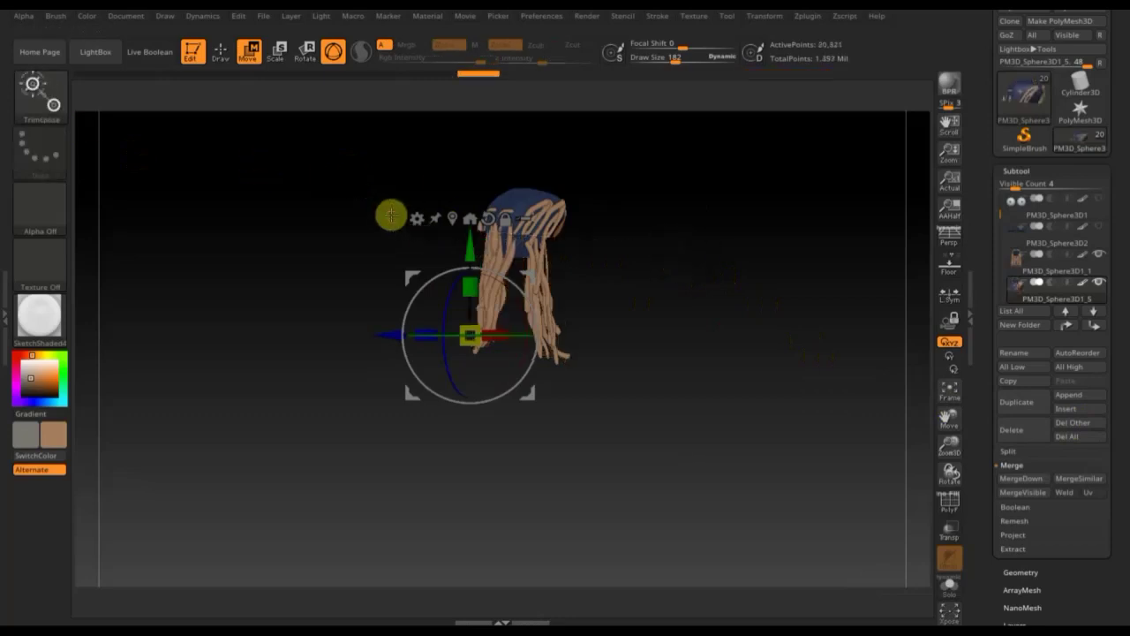
key("ctrl+shift")
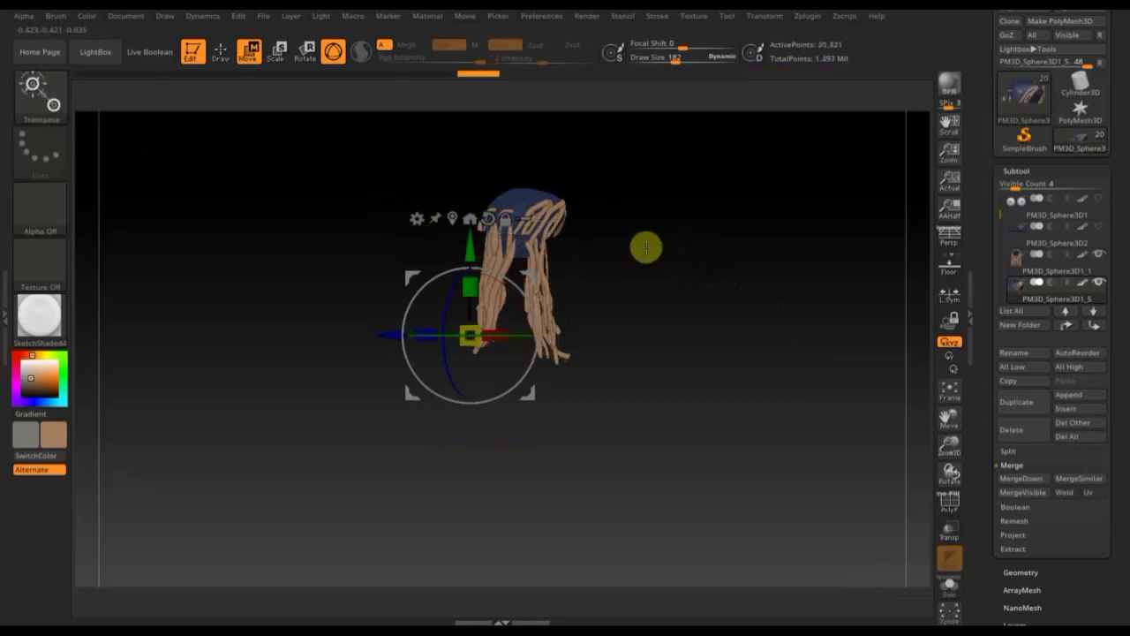
key("ctrl+z")
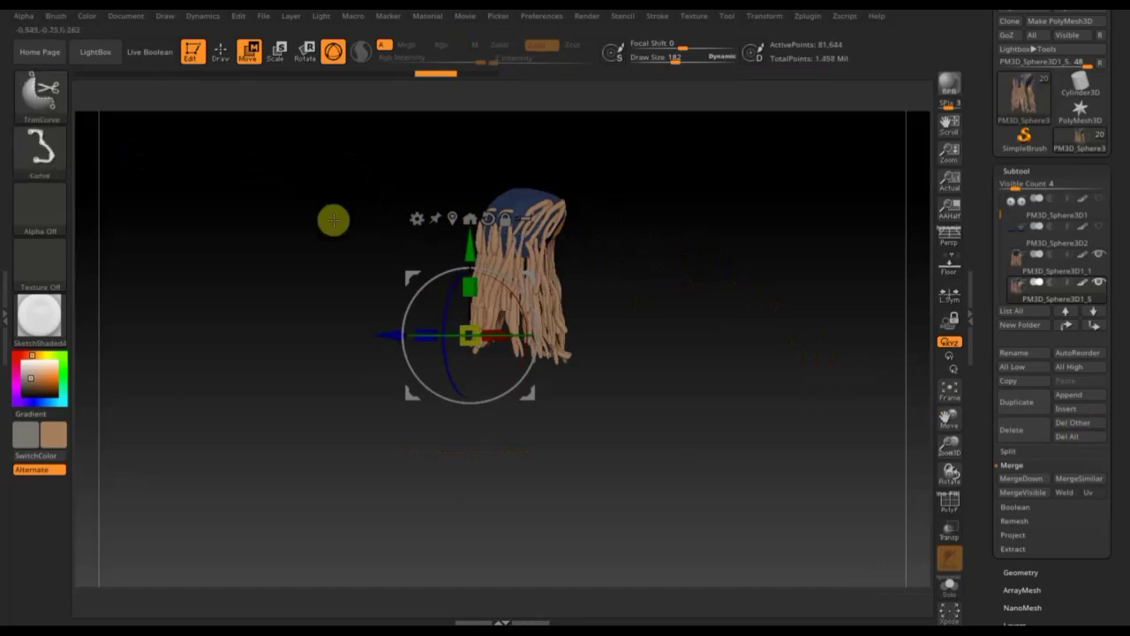
key("q")
mouse_move(376, 232)
left_mouse_down("ctrl+shift")
mouse_move(669, 247)
mouse_move(684, 379)
left_mouse_up("ctrl+shift")
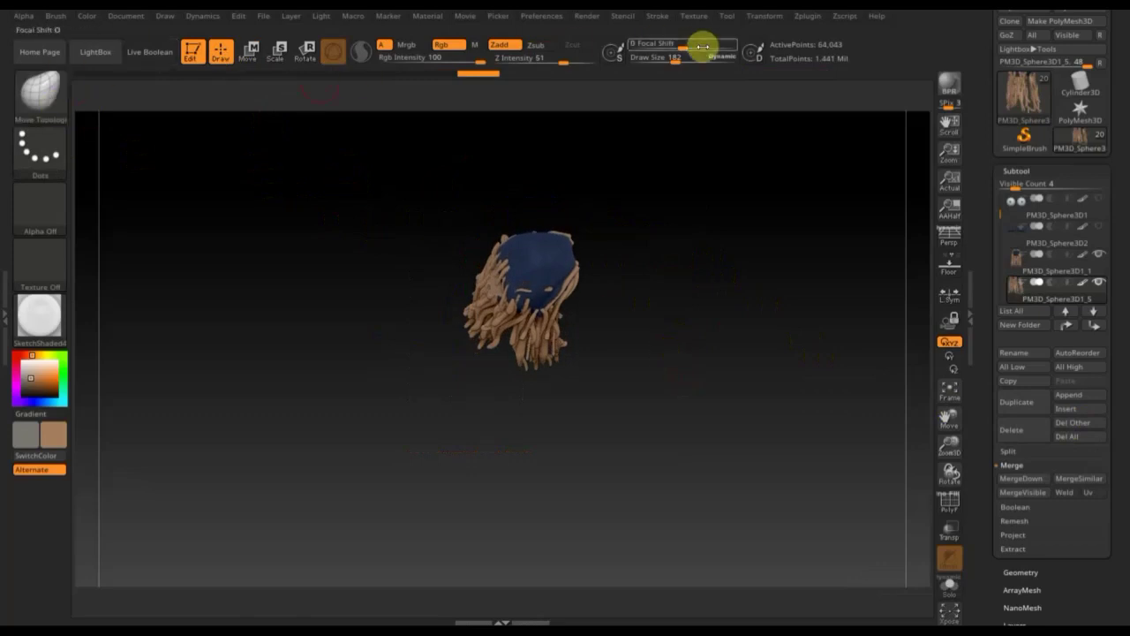
Step: Enlarge Draw Size and Move Topological the top strands apart to expose the blue cap
left_click_drag(687, 58, 692, 64)
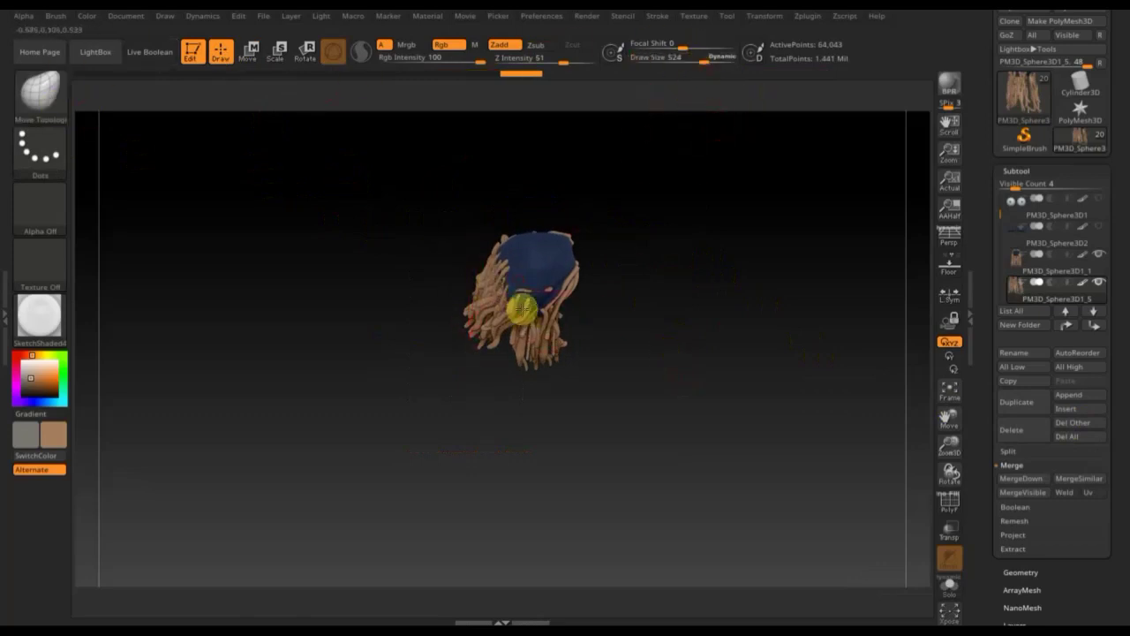
mouse_move(622, 320)
left_mouse_down()
mouse_move(592, 275)
mouse_move(535, 299)
left_mouse_up()
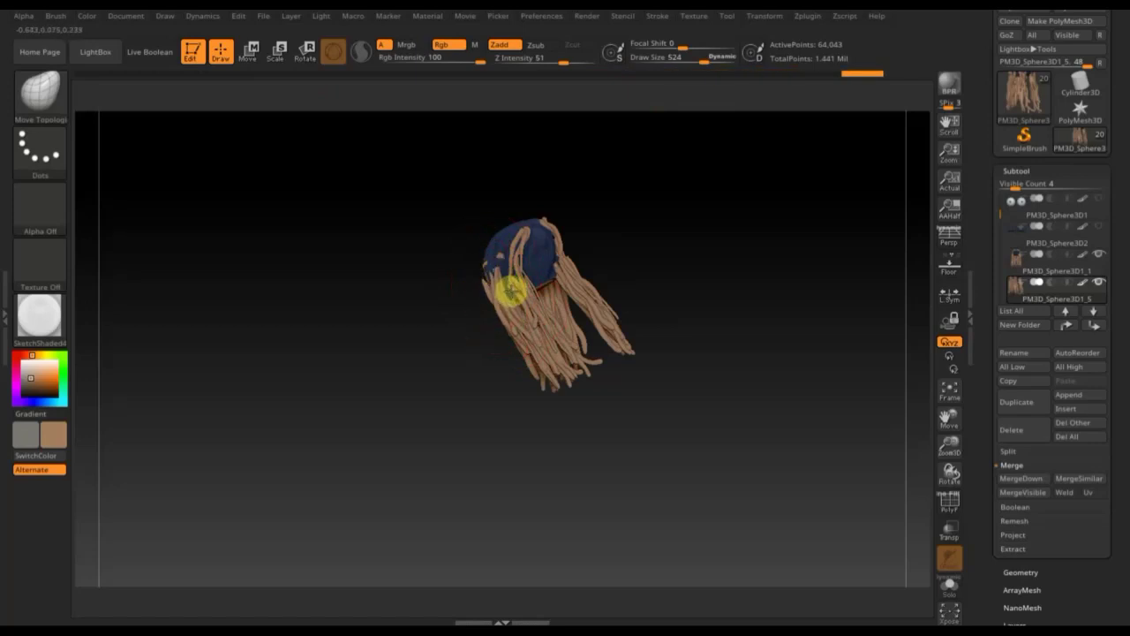
left_click_drag(624, 277, 537, 311)
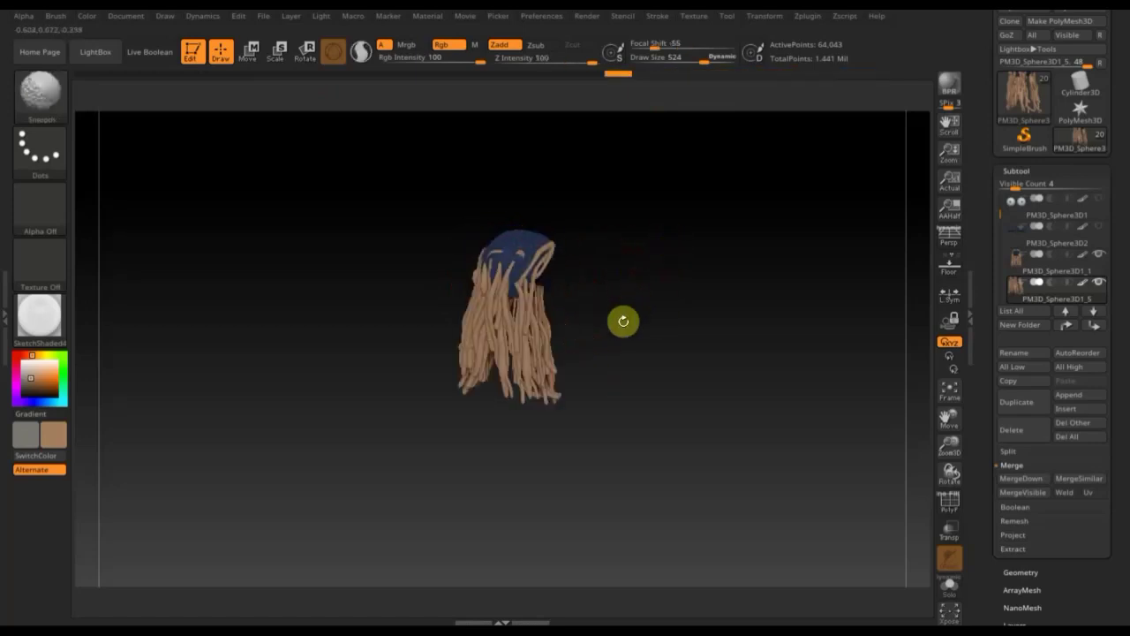
mouse_move(526, 282)
left_mouse_down()
mouse_move(510, 389)
mouse_move(480, 388)
mouse_move(497, 396)
mouse_move(487, 396)
mouse_move(480, 374)
mouse_move(500, 398)
mouse_move(467, 404)
mouse_move(502, 347)
mouse_move(479, 328)
mouse_move(506, 323)
left_mouse_up()
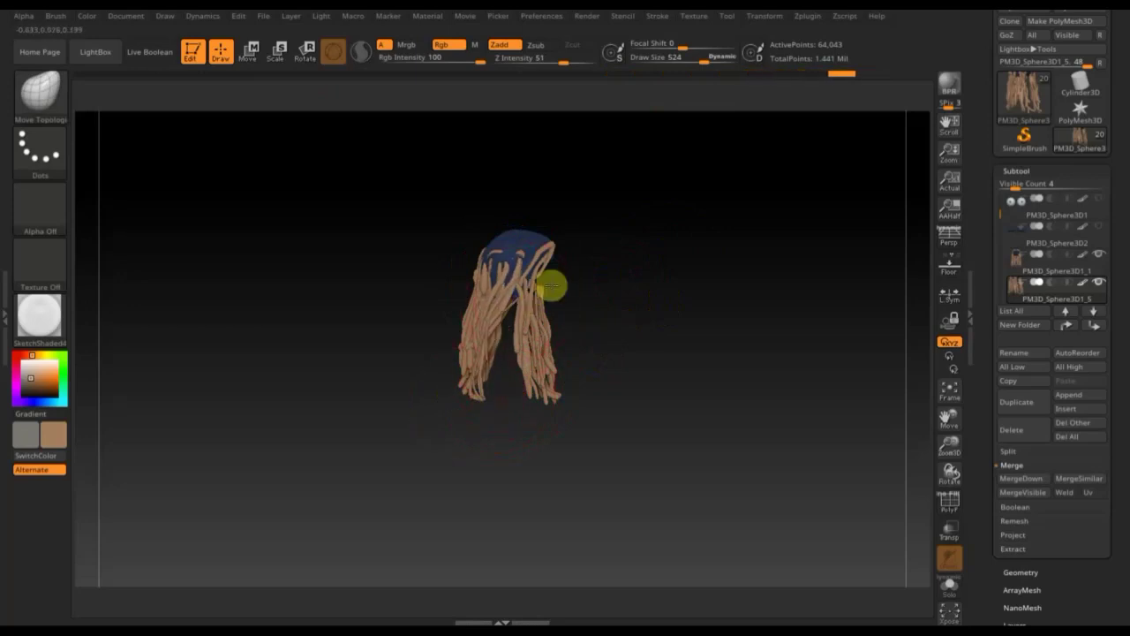
left_click_drag(557, 283, 494, 280)
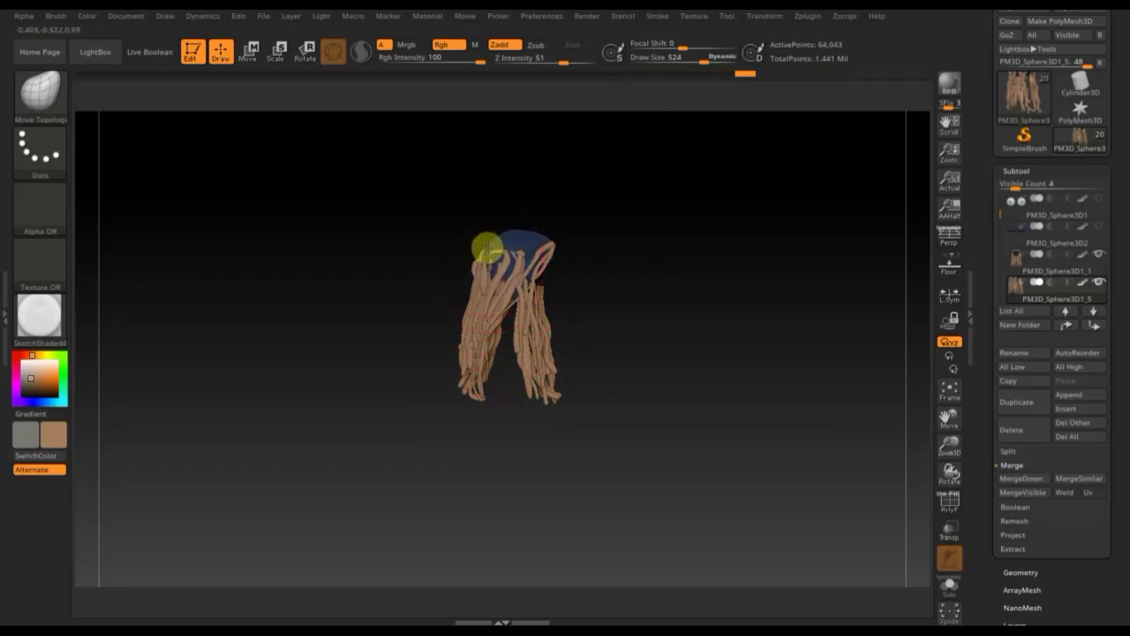
left_click_drag(485, 245, 502, 223)
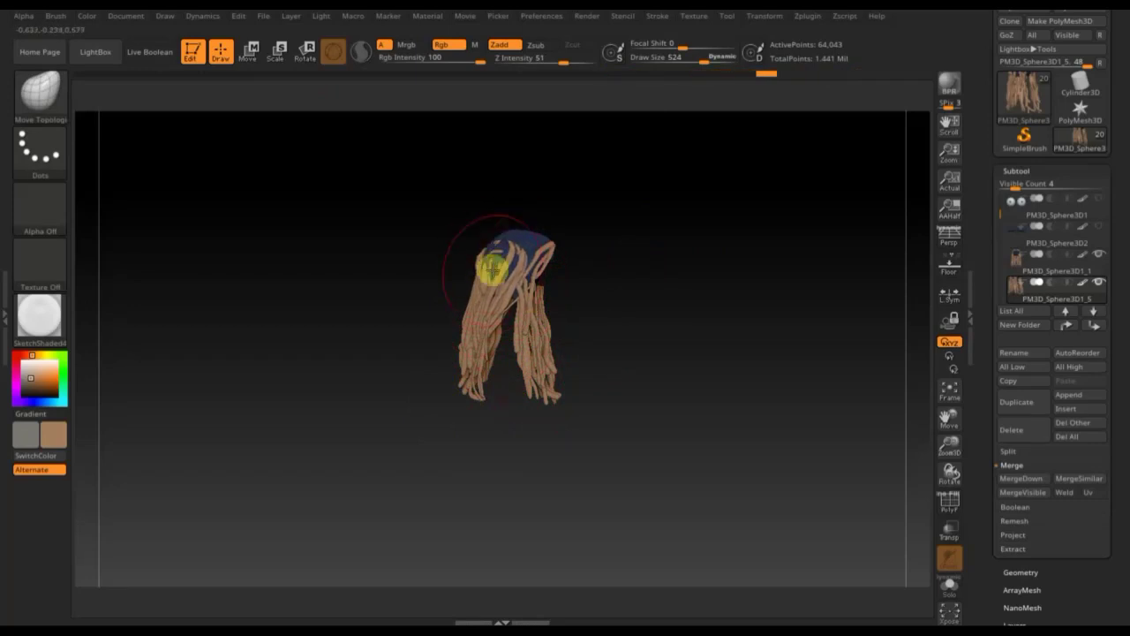
left_click_drag(492, 253, 532, 254)
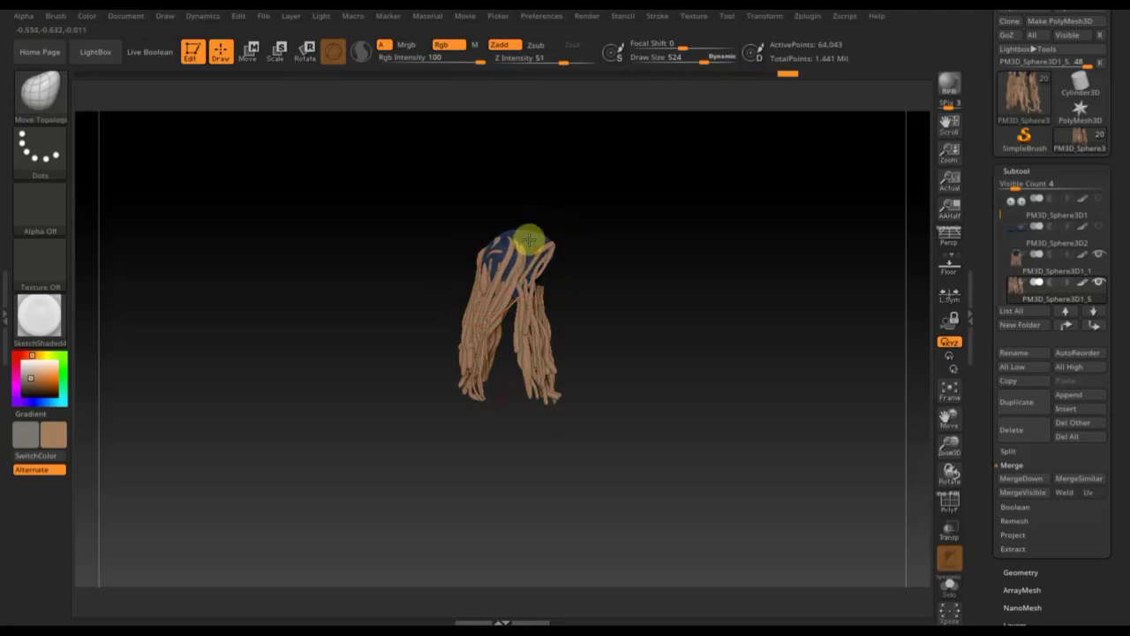
mouse_move(527, 310)
right_mouse_down()
mouse_move(578, 324)
mouse_move(565, 323)
right_mouse_up()
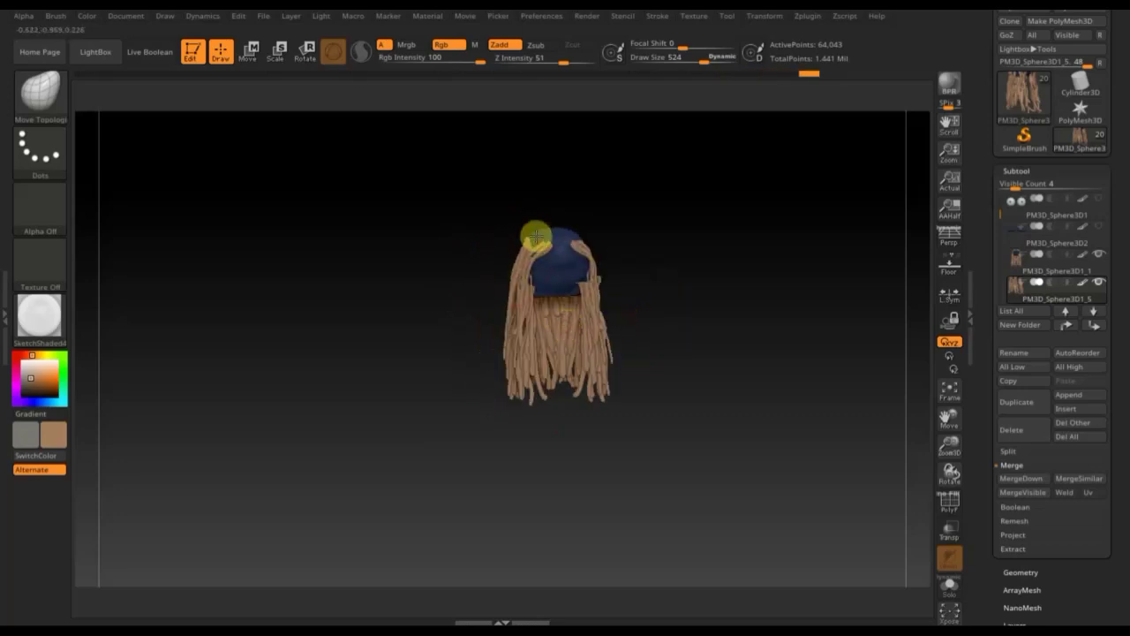
left_click_drag(516, 259, 522, 273)
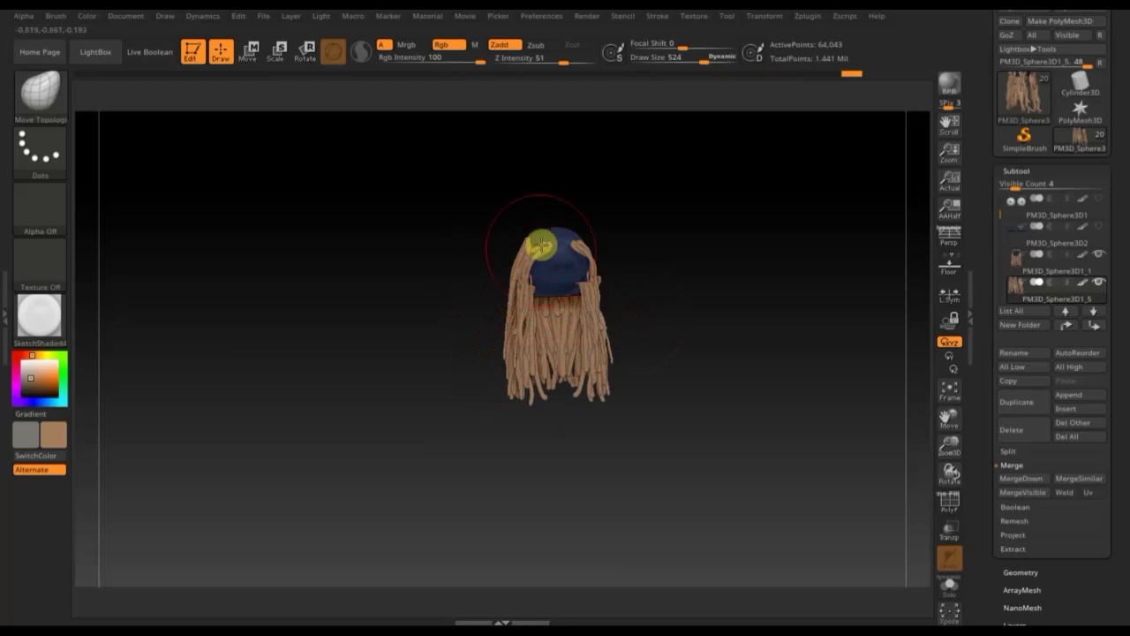
left_click_drag(531, 237, 716, 272)
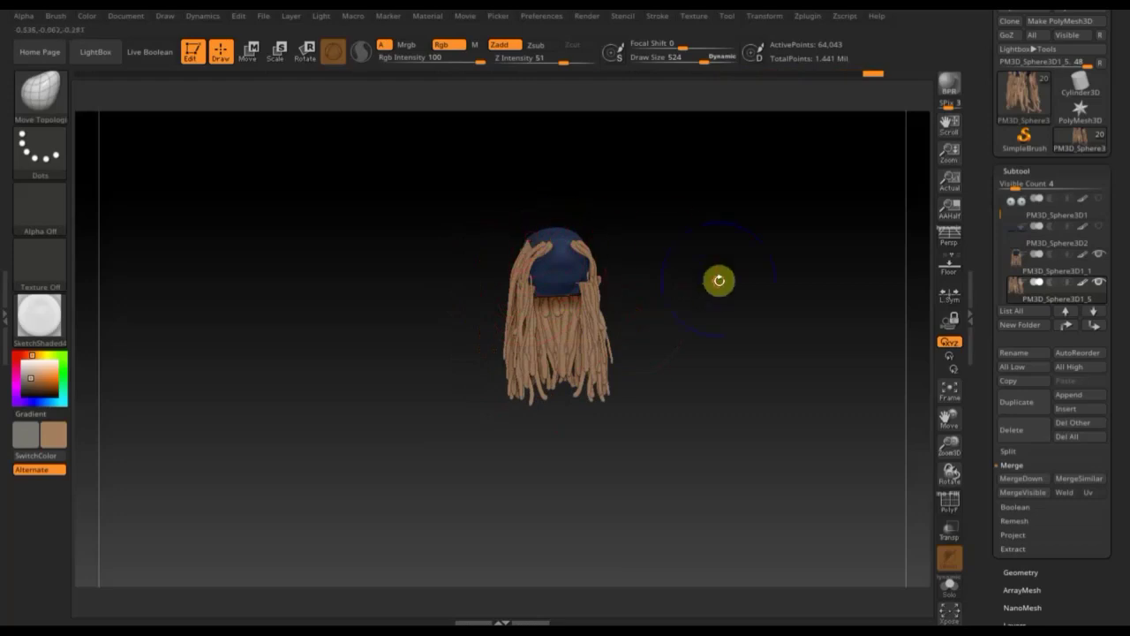
left_click(1021, 572)
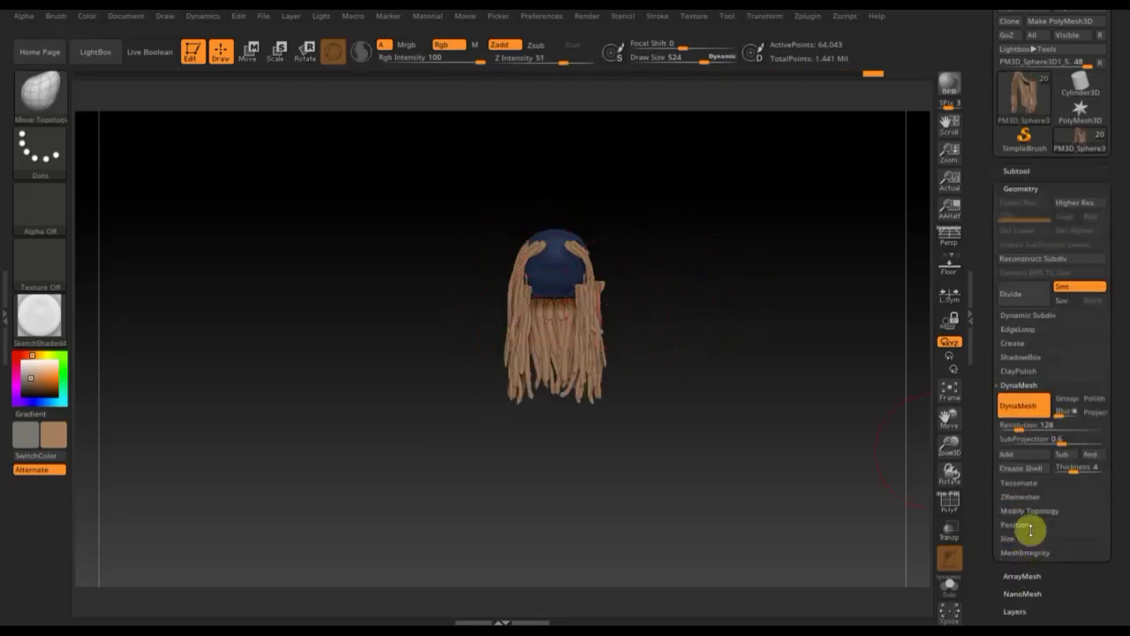
Step: MergeDown the PM3D_Sphere3D1_1 hair subtool with the subtool below it
left_click(1019, 171)
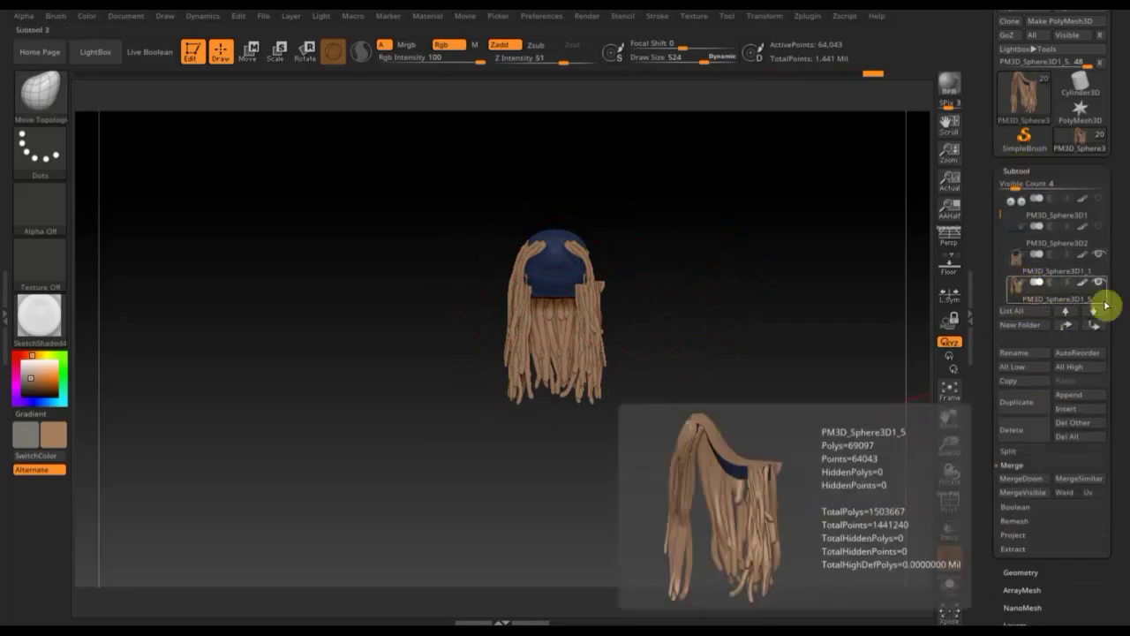
left_click(1028, 264)
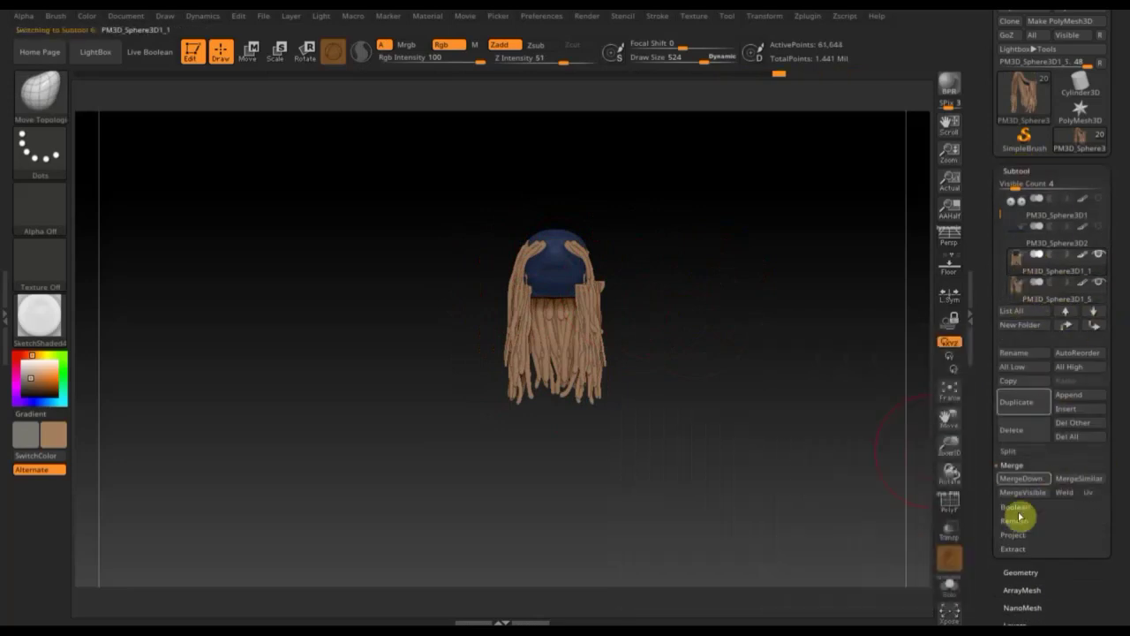
left_click(1024, 484)
left_click(885, 513)
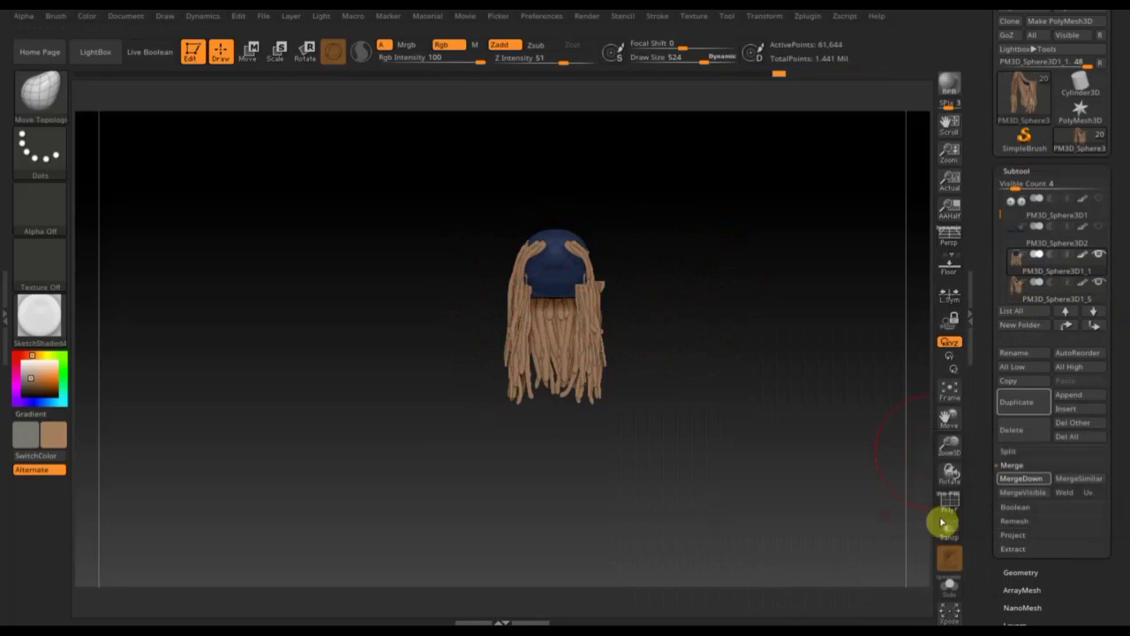
Step: Mirror And Weld the merged hair, then inspect and frame it
left_click(1024, 572)
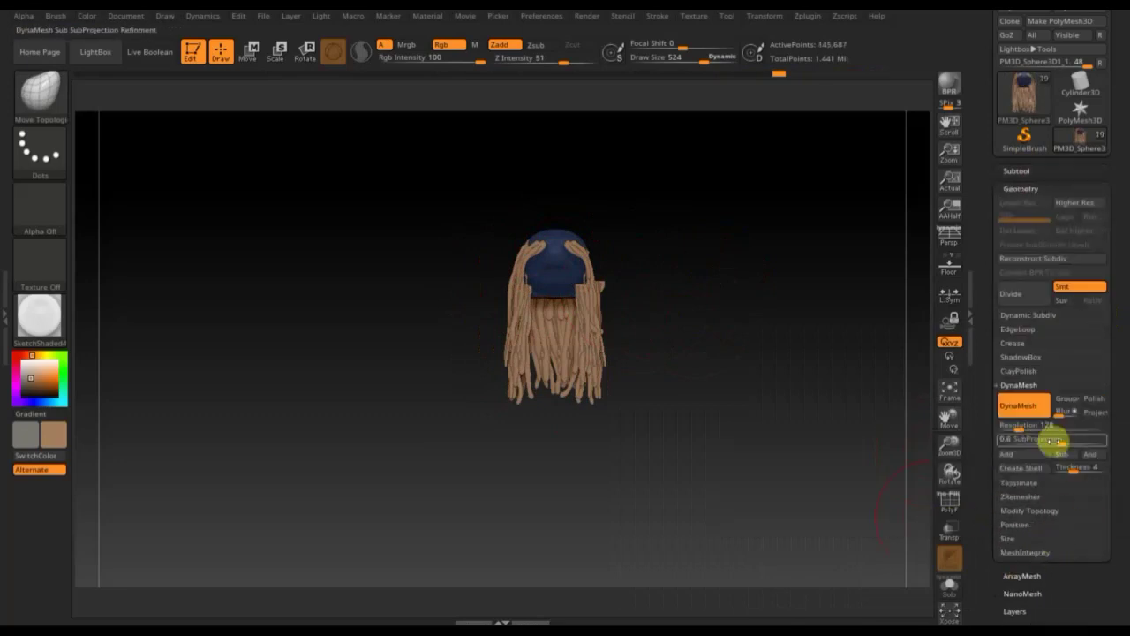
left_click(1033, 510)
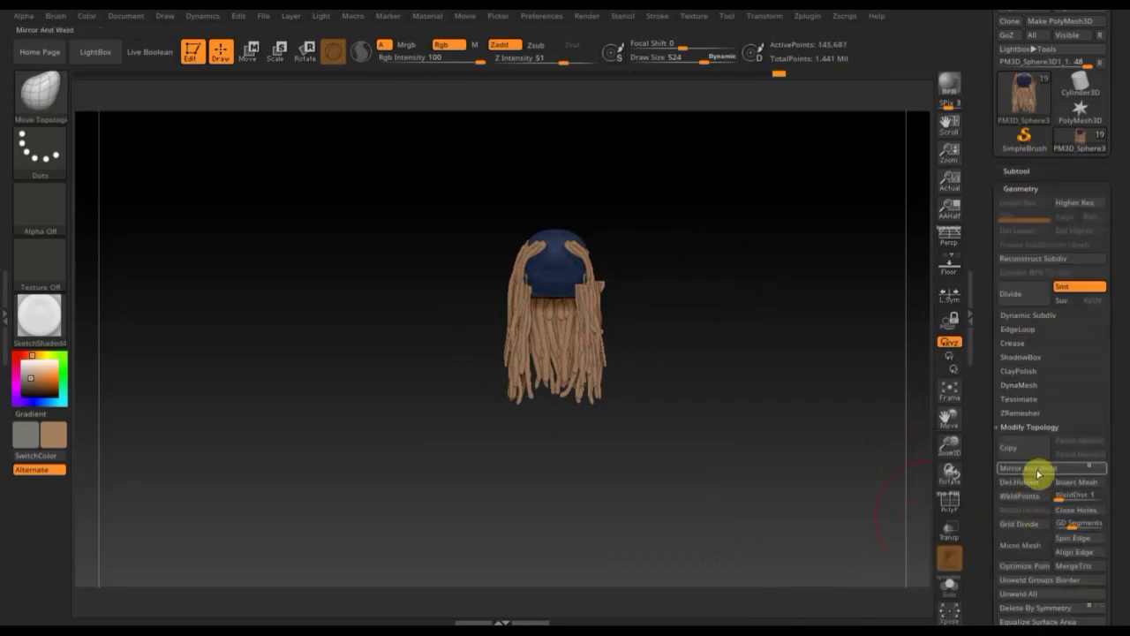
left_click(1033, 474)
left_click_drag(755, 391, 654, 403)
mouse_move(716, 377)
left_mouse_down()
mouse_move(742, 480)
mouse_move(754, 419)
mouse_move(735, 373)
left_mouse_up()
key("f")
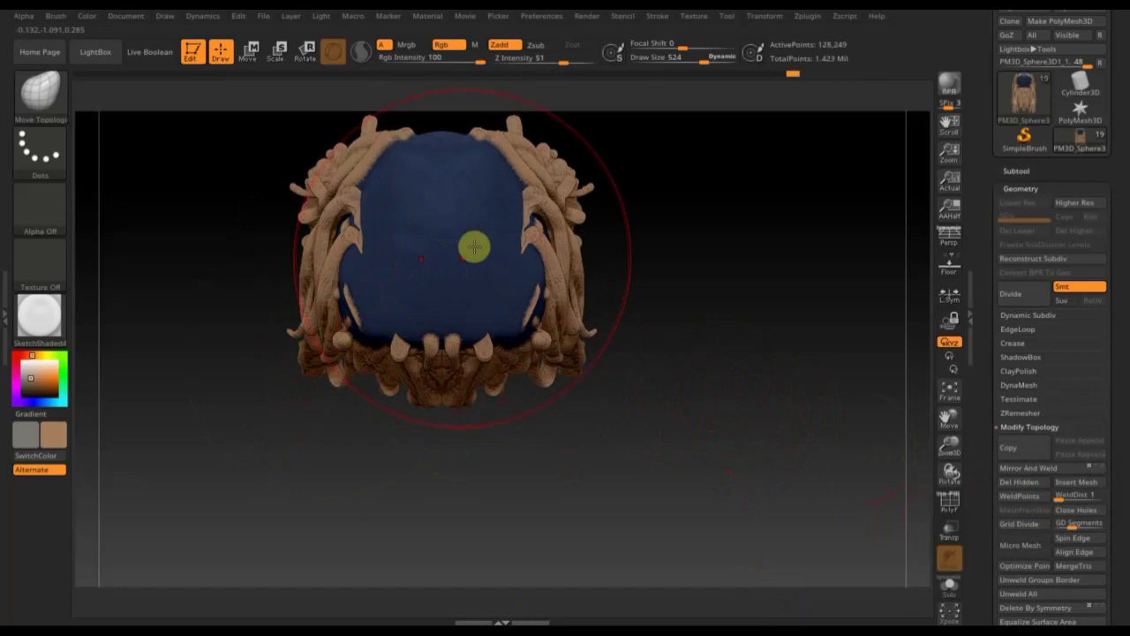
Step: Push the bottom-centre strand tips upward, toggle PolyF, and lower the Draw Size
mouse_move(461, 343)
left_mouse_down()
mouse_move(465, 328)
mouse_move(468, 349)
left_mouse_up()
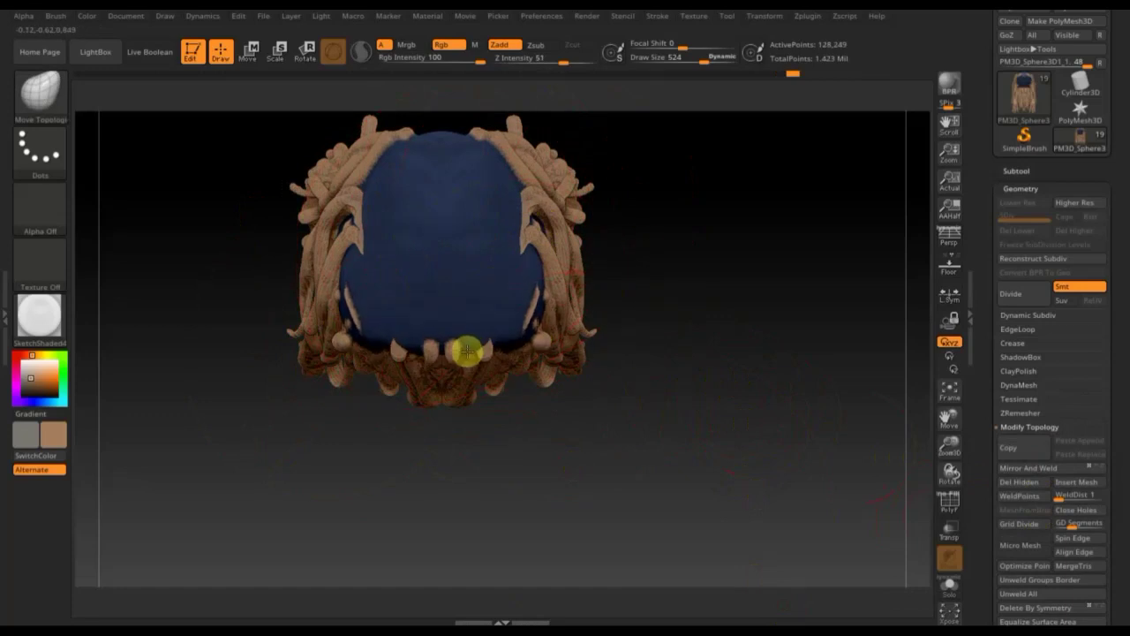
left_click(950, 505)
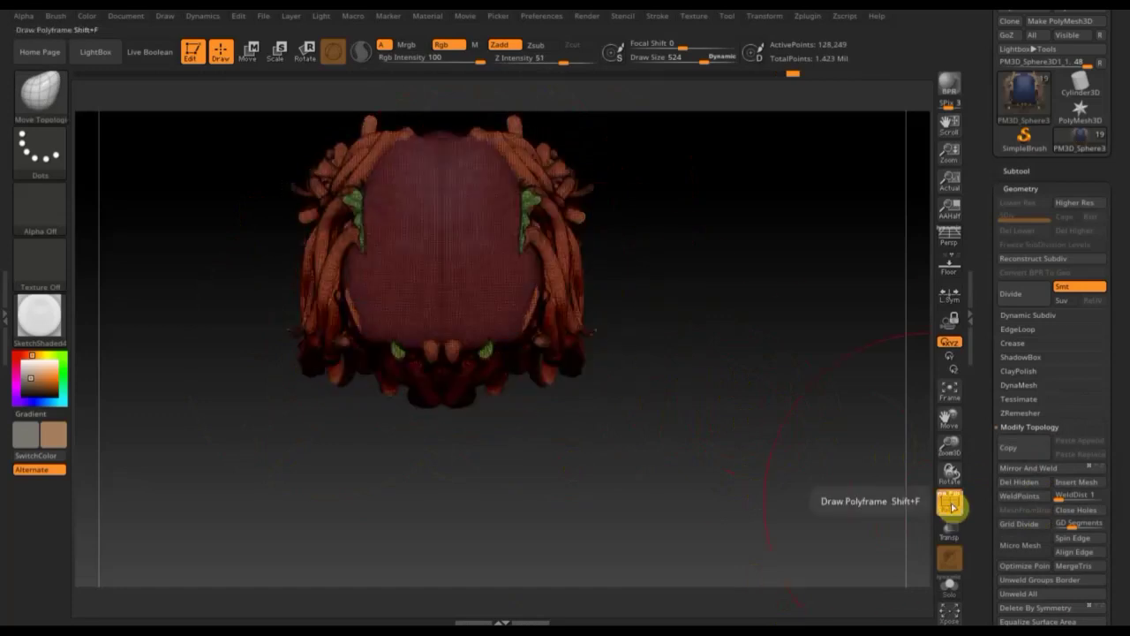
left_click(950, 505)
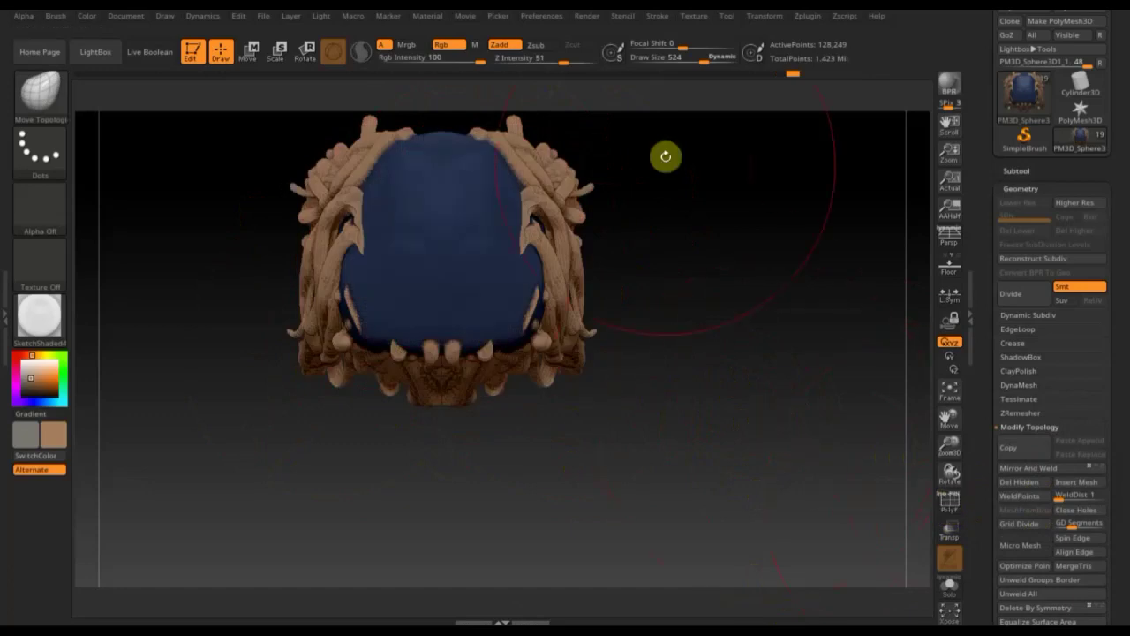
left_click_drag(694, 58, 666, 66)
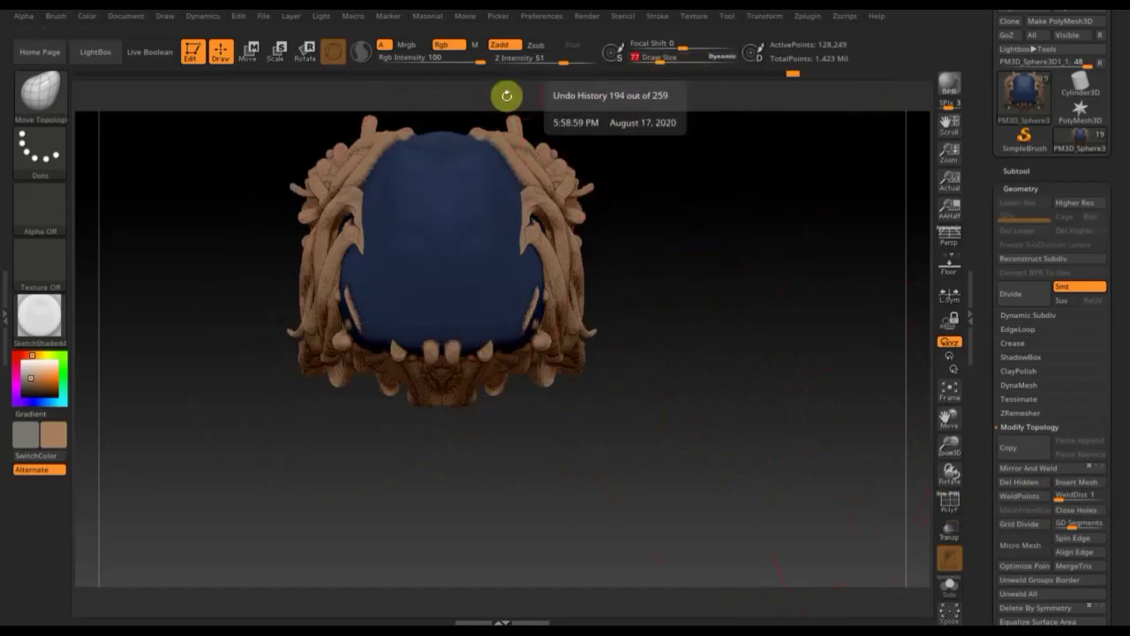
left_click_drag(676, 230, 663, 127)
mouse_move(671, 217)
left_mouse_down()
mouse_move(631, 239)
mouse_move(654, 233)
mouse_move(668, 206)
mouse_move(707, 200)
mouse_move(683, 182)
left_mouse_up()
left_click_drag(722, 260, 741, 294, "shift")
mouse_move(733, 338)
left_mouse_down()
mouse_move(724, 189)
mouse_move(648, 315)
mouse_move(656, 335)
mouse_move(574, 350)
mouse_move(645, 331)
left_mouse_up()
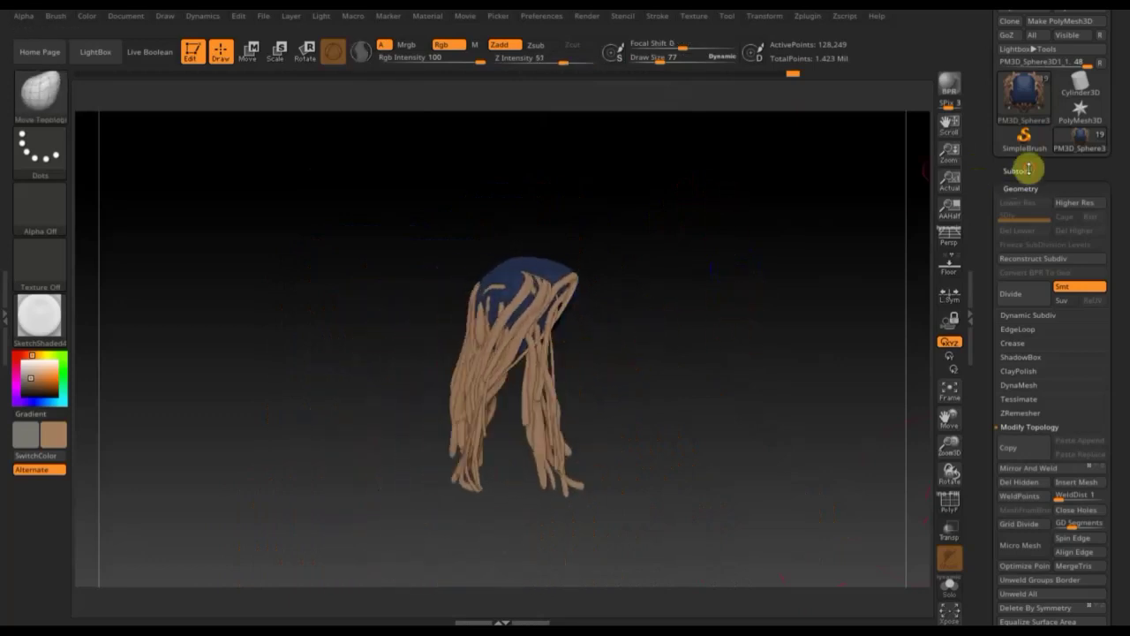
Step: Duplicate the hair subtool and rotate the copy about 90 degrees sideways with Transpose
left_click(1027, 169)
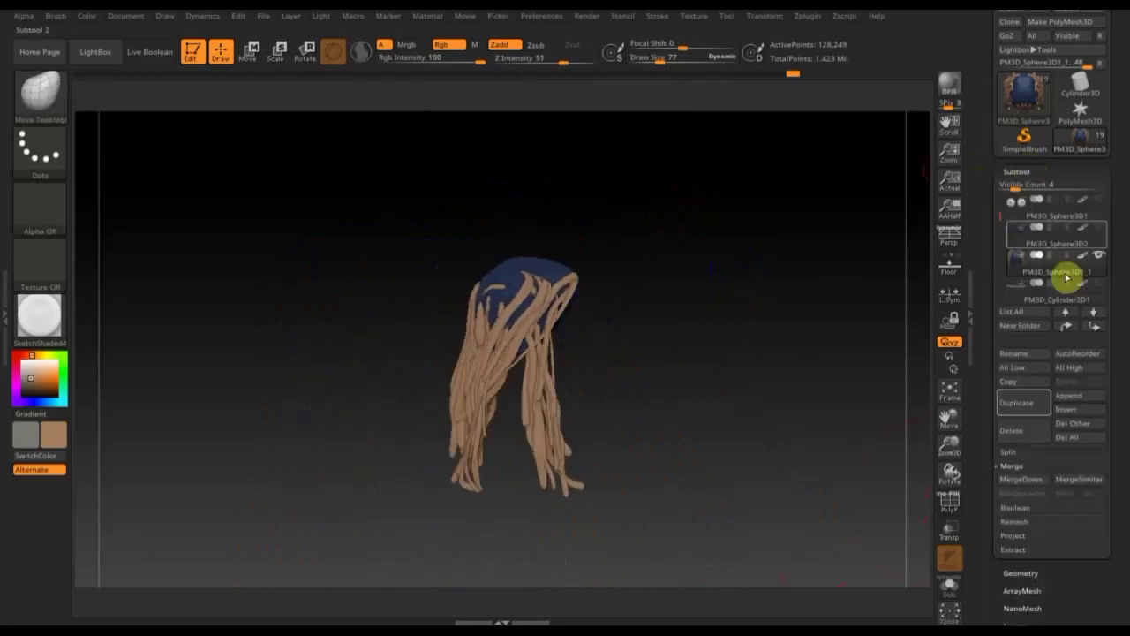
left_click(1020, 404)
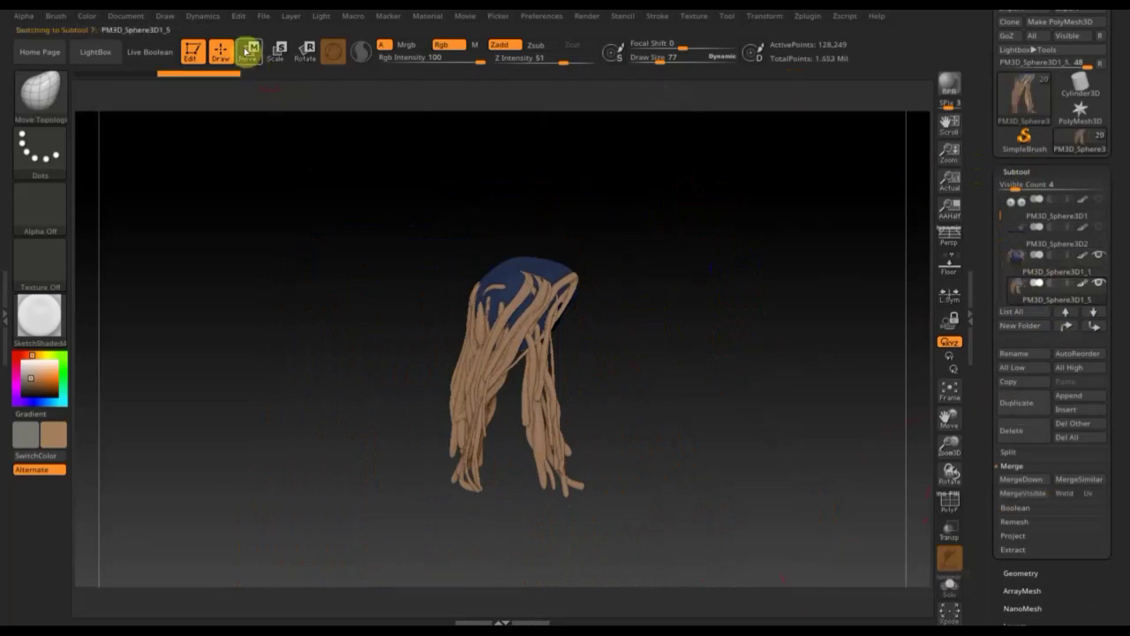
left_click(248, 51)
mouse_move(500, 381)
left_mouse_down()
mouse_move(542, 486)
mouse_move(514, 421)
mouse_move(462, 378)
mouse_move(479, 259)
mouse_move(507, 199)
left_mouse_up()
mouse_move(735, 218)
left_mouse_down()
mouse_move(752, 345)
mouse_move(729, 316)
mouse_move(727, 262)
mouse_move(738, 275)
left_mouse_up()
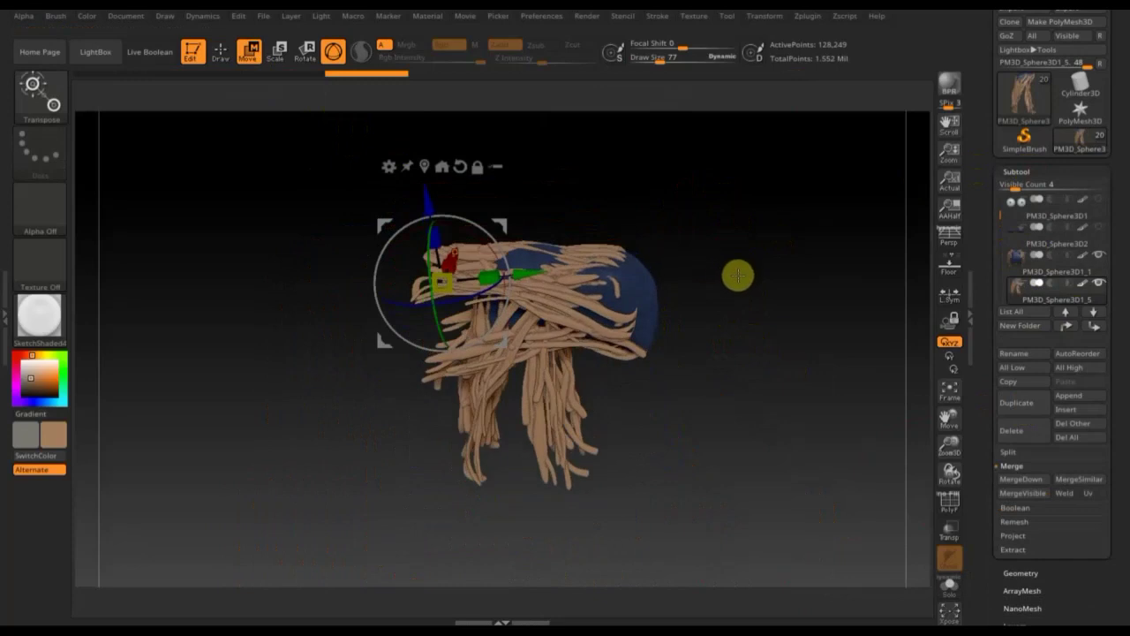
left_click(646, 297)
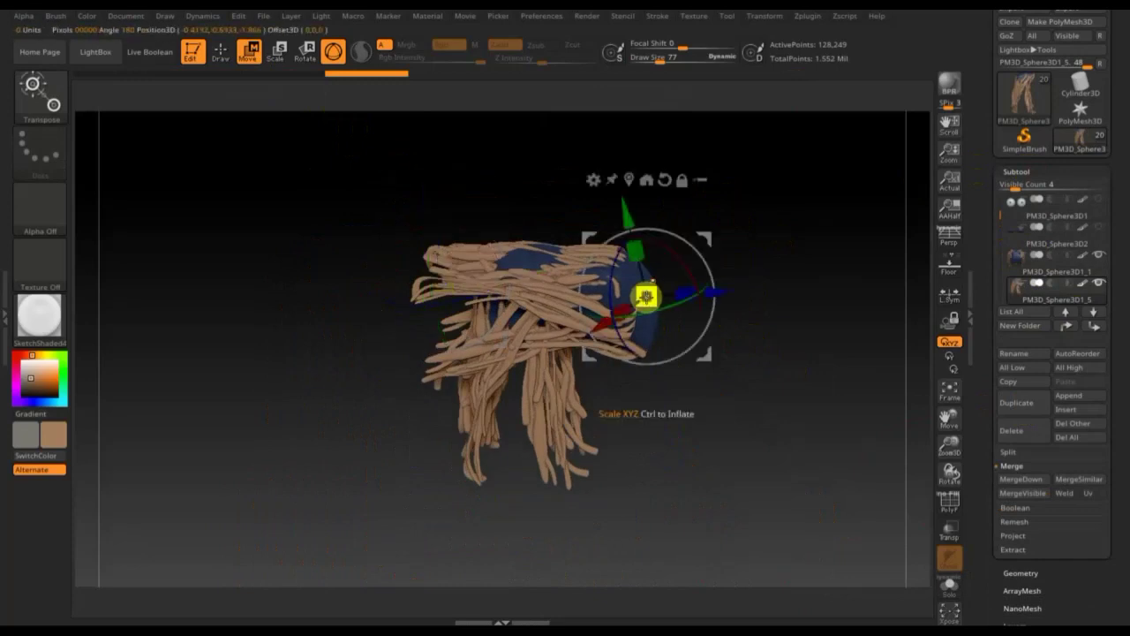
left_click(219, 51)
key("ctrl+shift")
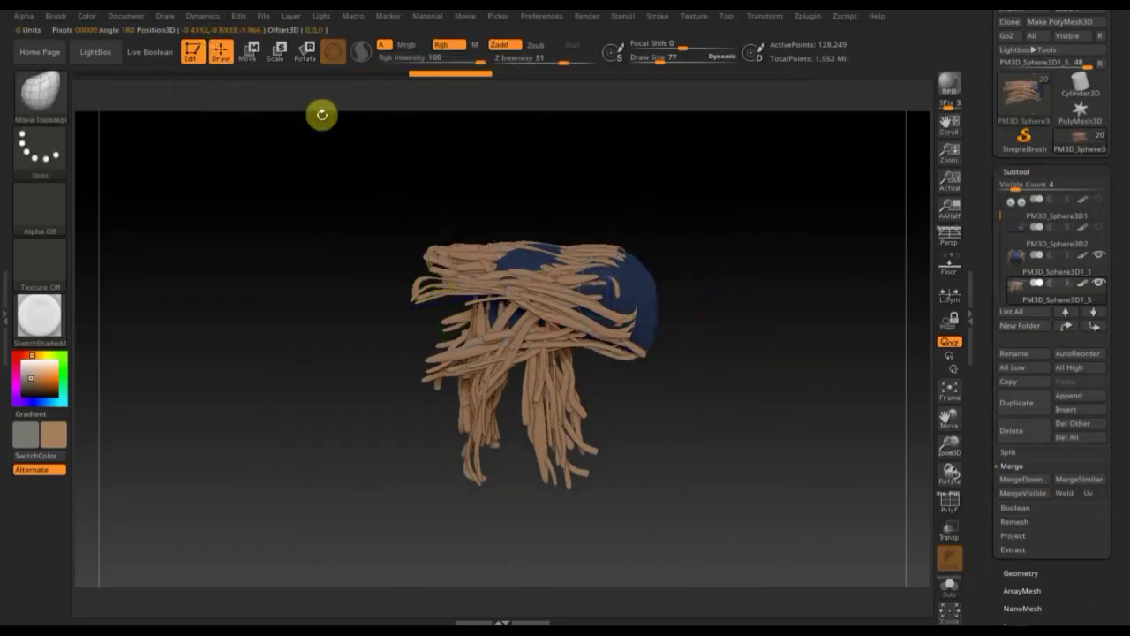
Step: Solo the rotated hair copy and try a trim line across it
left_click(640, 288, "ctrl+shift")
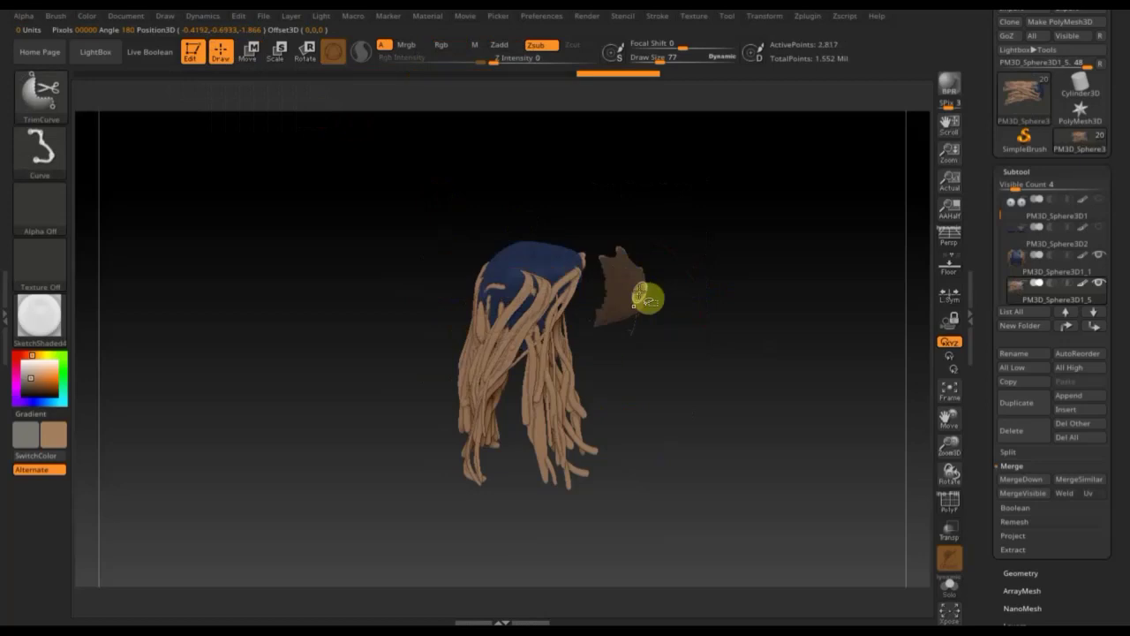
left_click_drag(652, 300, 551, 302, "ctrl+shift")
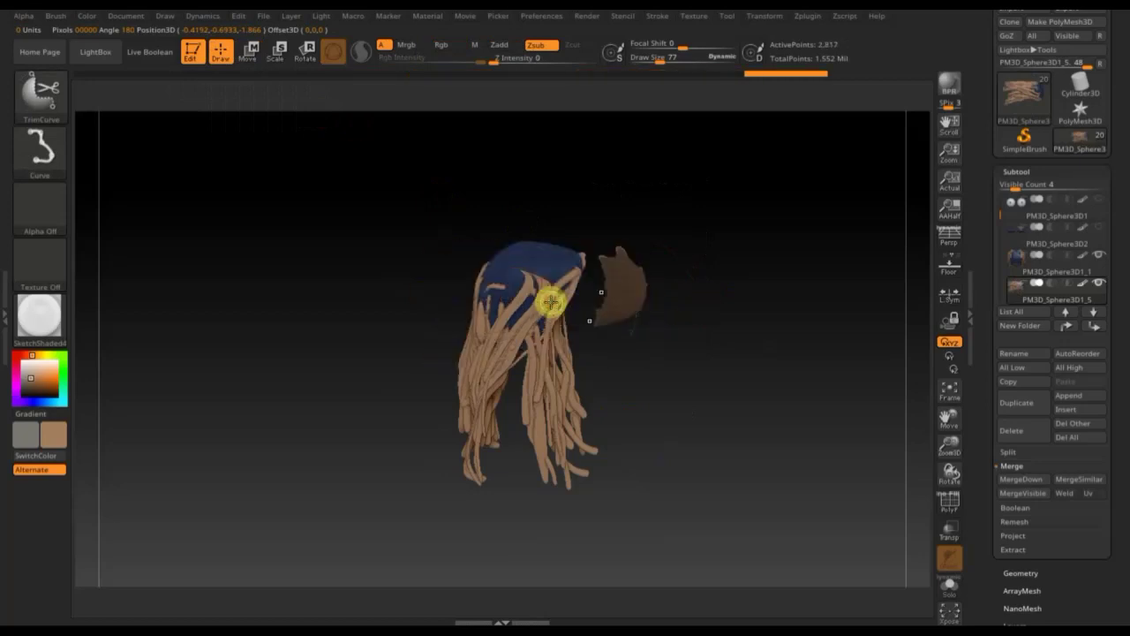
left_click(618, 300, "ctrl+shift")
left_click(650, 311, "ctrl+shift")
left_click(649, 309, "ctrl+shift")
mouse_move(702, 290)
left_mouse_down()
mouse_move(711, 255)
mouse_move(707, 318)
left_mouse_up()
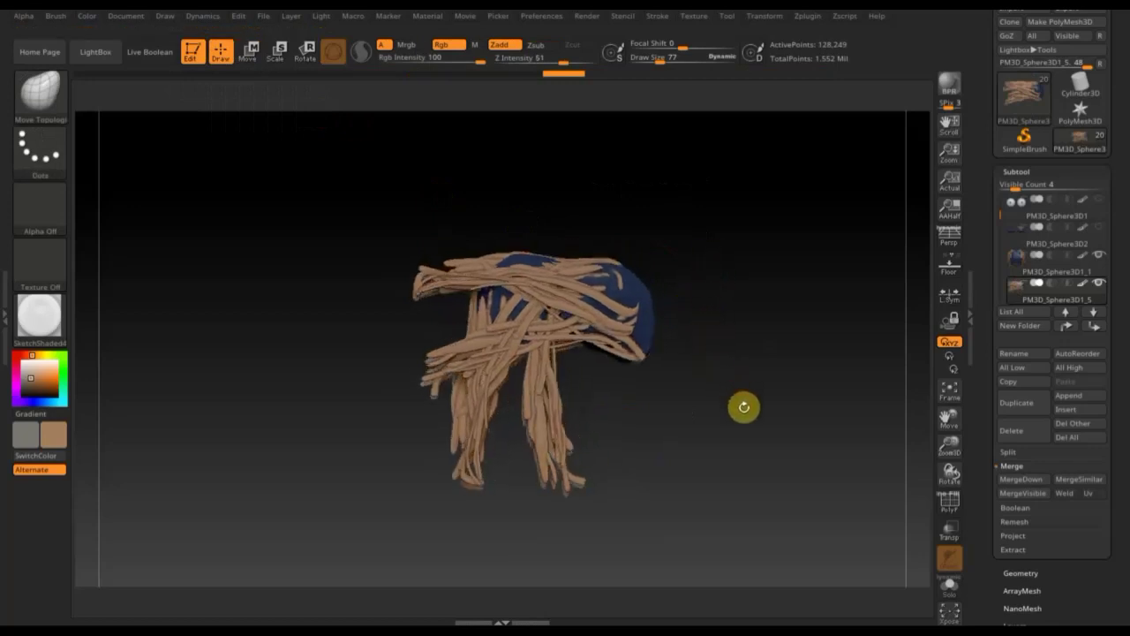
Step: Pick TrimRect and cut away parts of the copy, including the right piece's upper part
key("ctrl+shift")
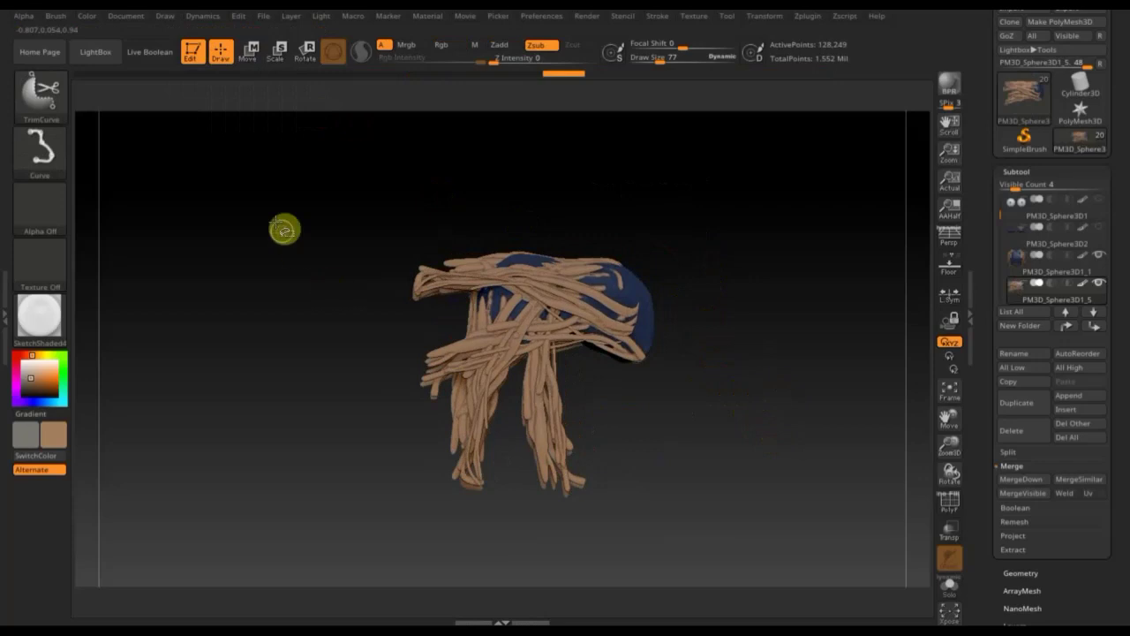
left_click(39, 93)
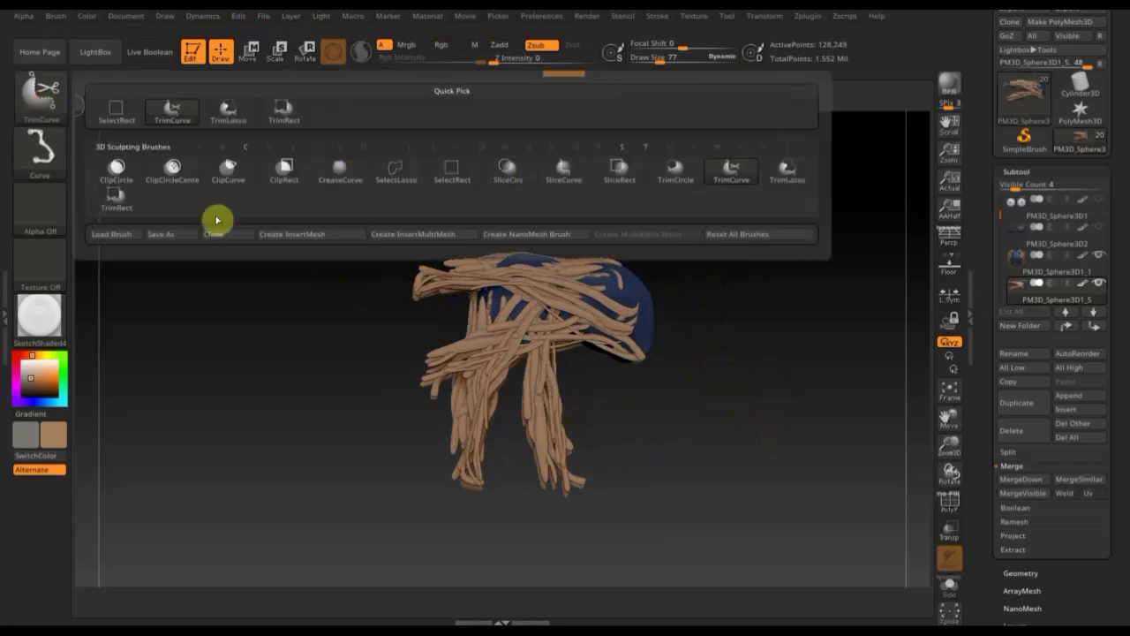
left_click(116, 196)
left_click_drag(775, 472, 277, 310, "ctrl+shift")
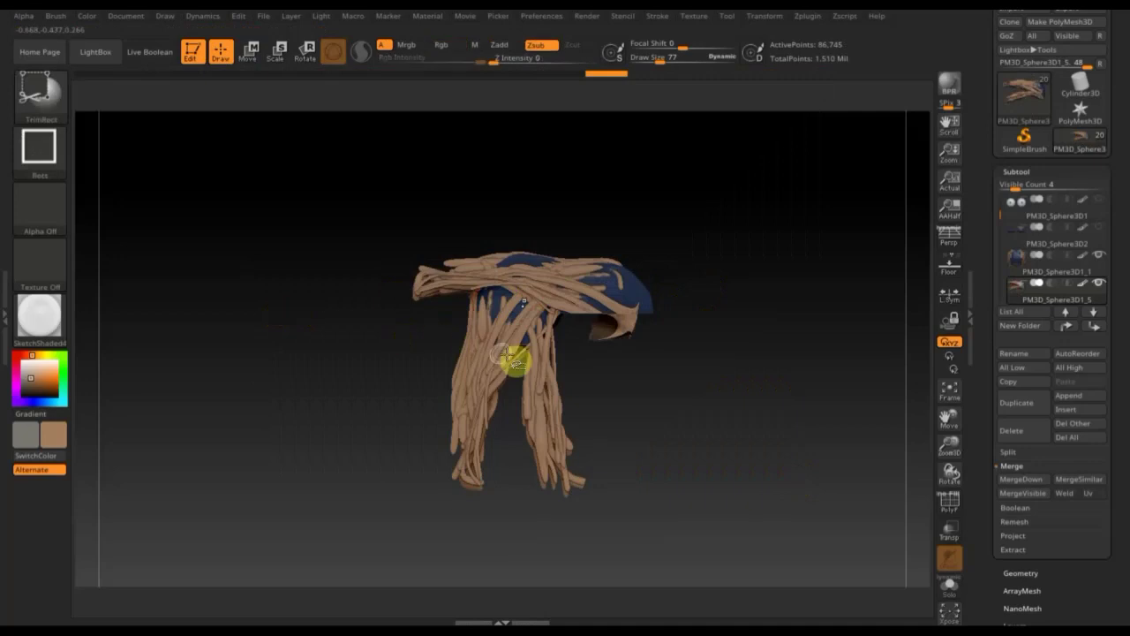
left_click_drag(775, 429, 572, 205, "ctrl+shift")
left_click_drag(711, 400, 589, 207, "ctrl+shift")
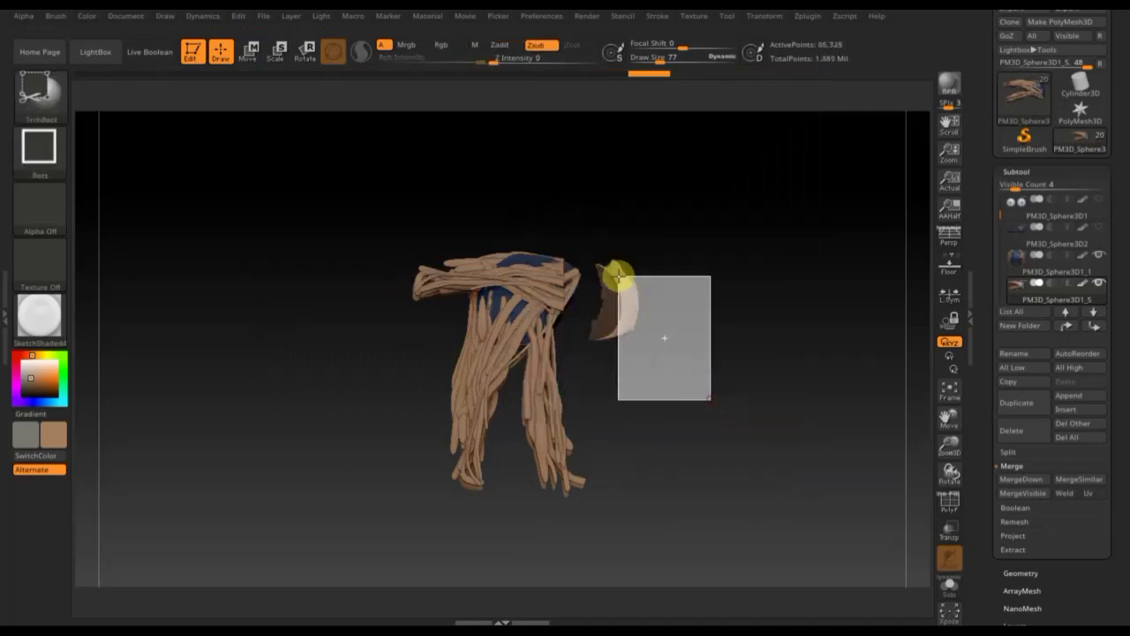
Step: Redo the right-piece trim and remove the stray fragment beside the head
left_click(627, 311, "ctrl+shift")
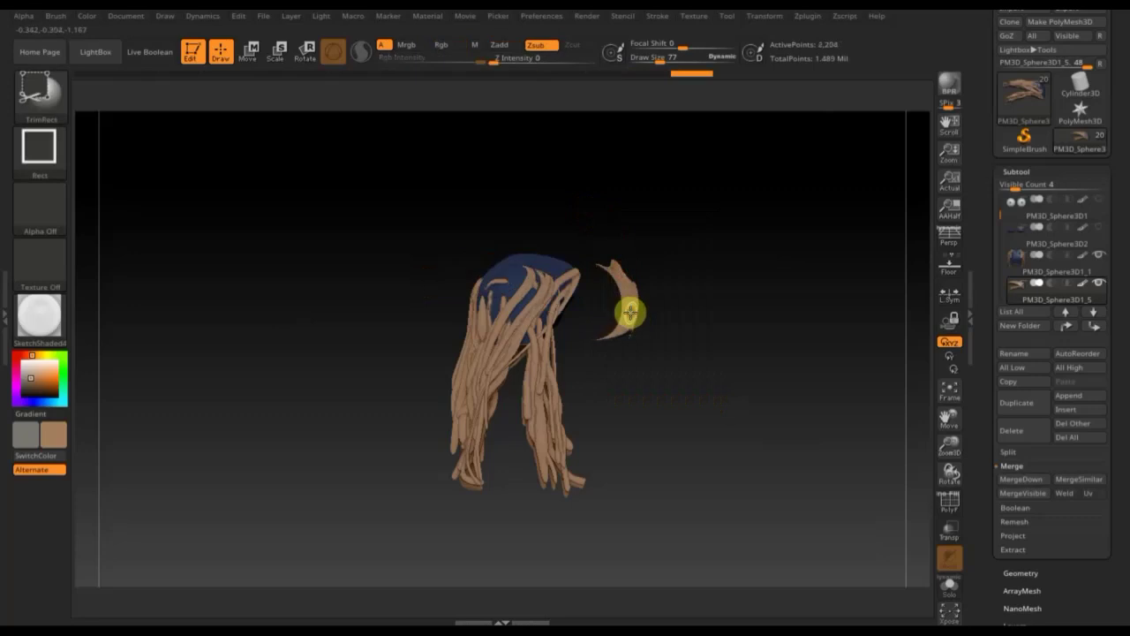
left_click(676, 367, "ctrl+shift")
left_click_drag(742, 427, 591, 223, "ctrl+shift")
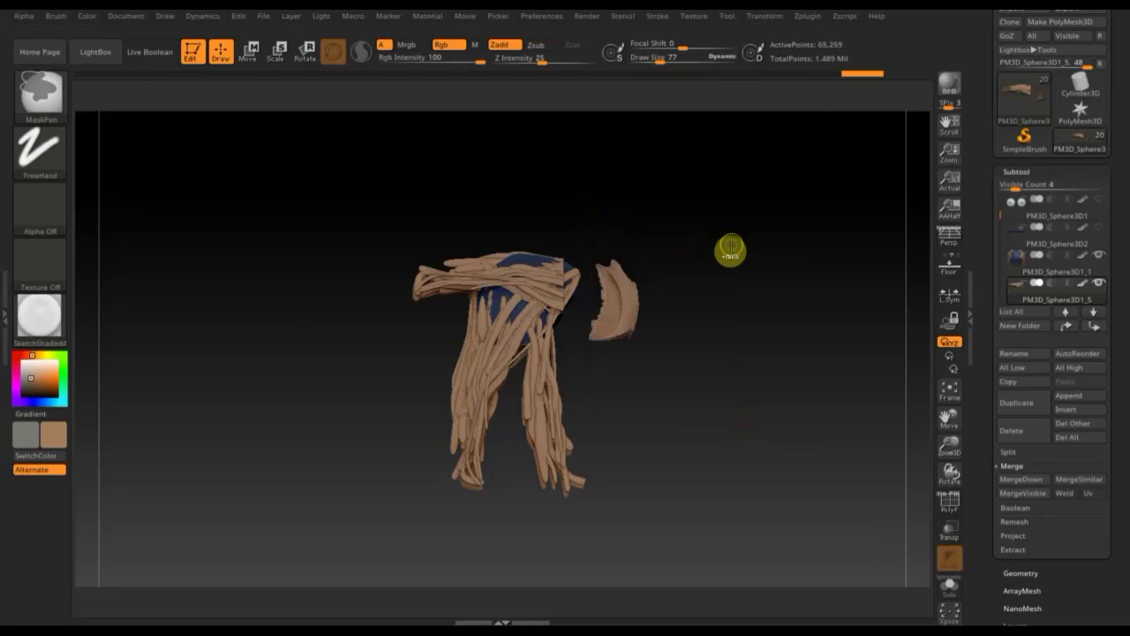
key("ctrl+shift")
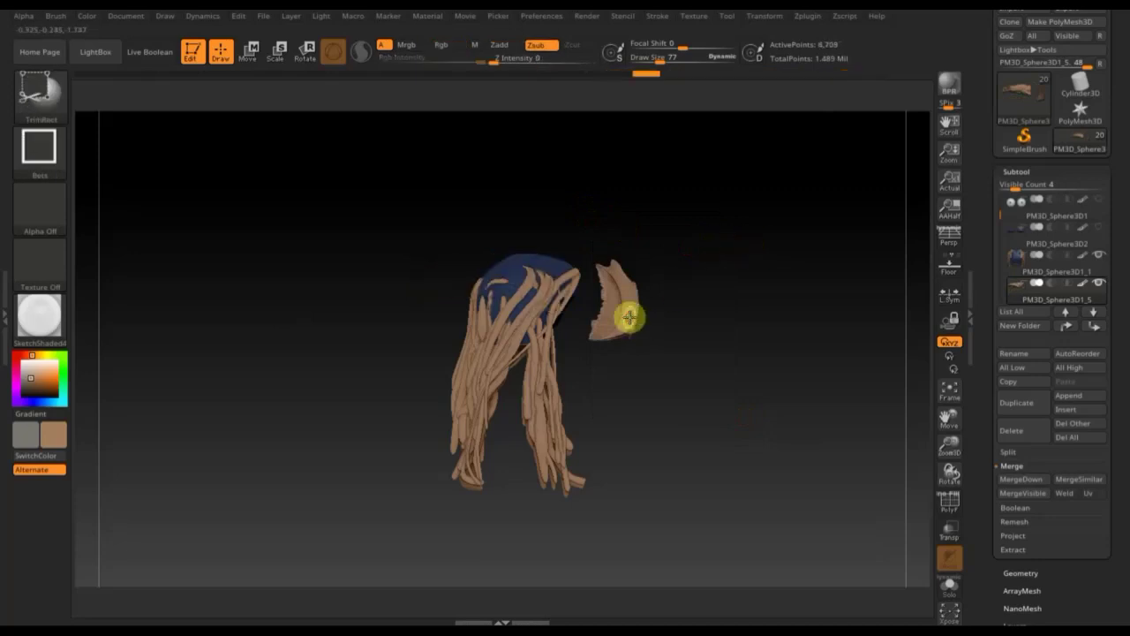
left_click(627, 315, "ctrl+shift")
left_click(1016, 570)
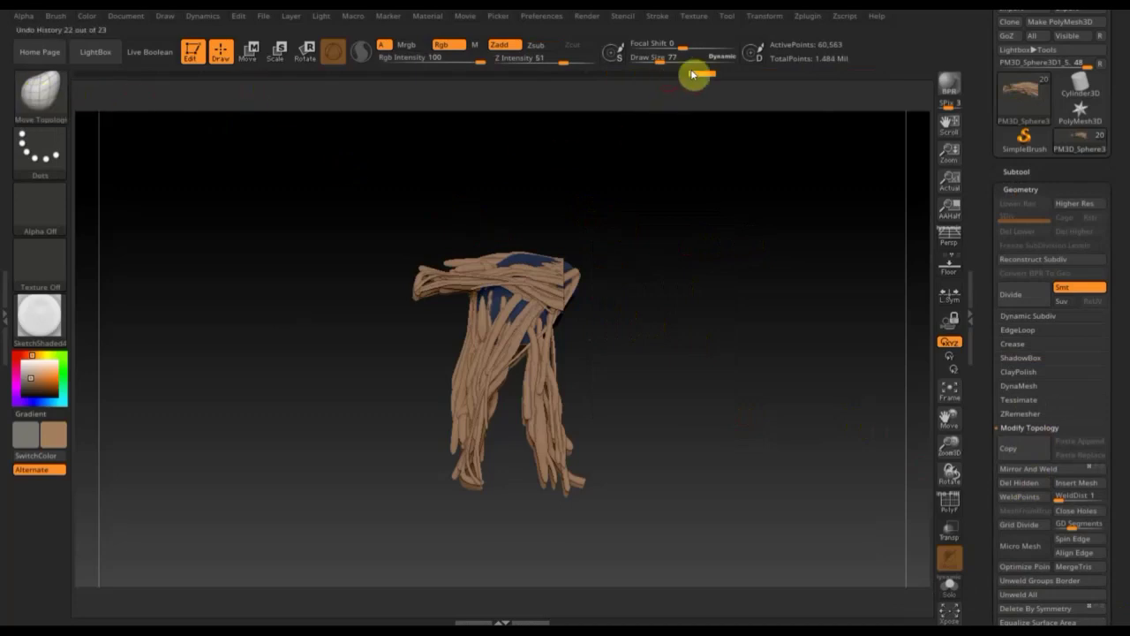
Step: Enlarge the Move Topological brush and reshape the scalp strands, pushing the left-side ones down
left_click_drag(658, 58, 685, 86)
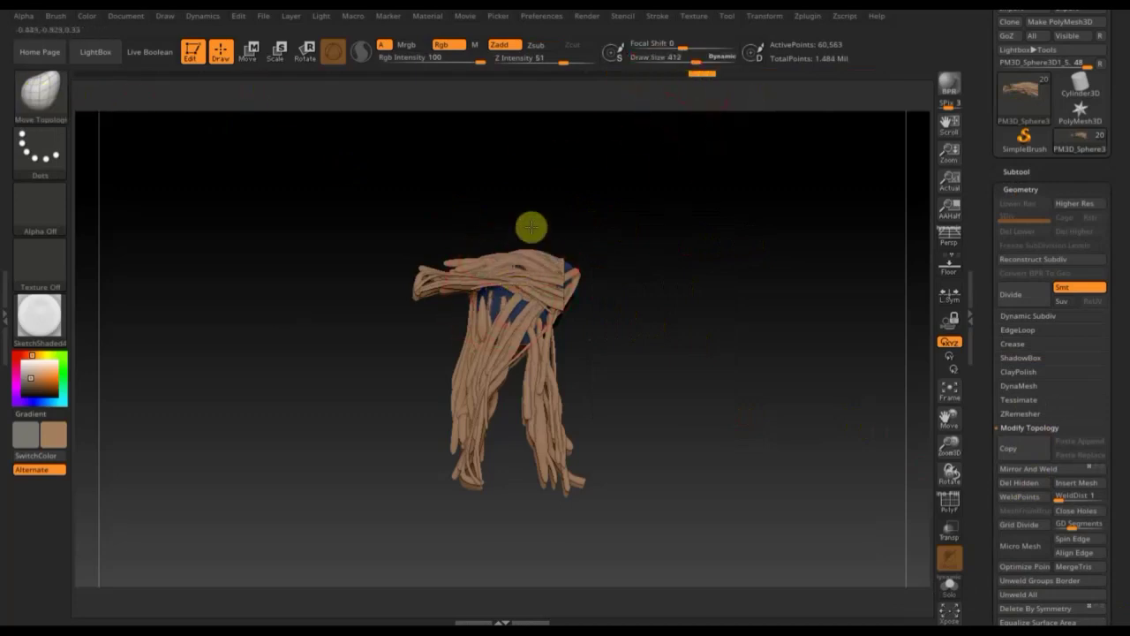
mouse_move(607, 308)
left_mouse_down()
mouse_move(603, 391)
mouse_move(550, 315)
left_mouse_up()
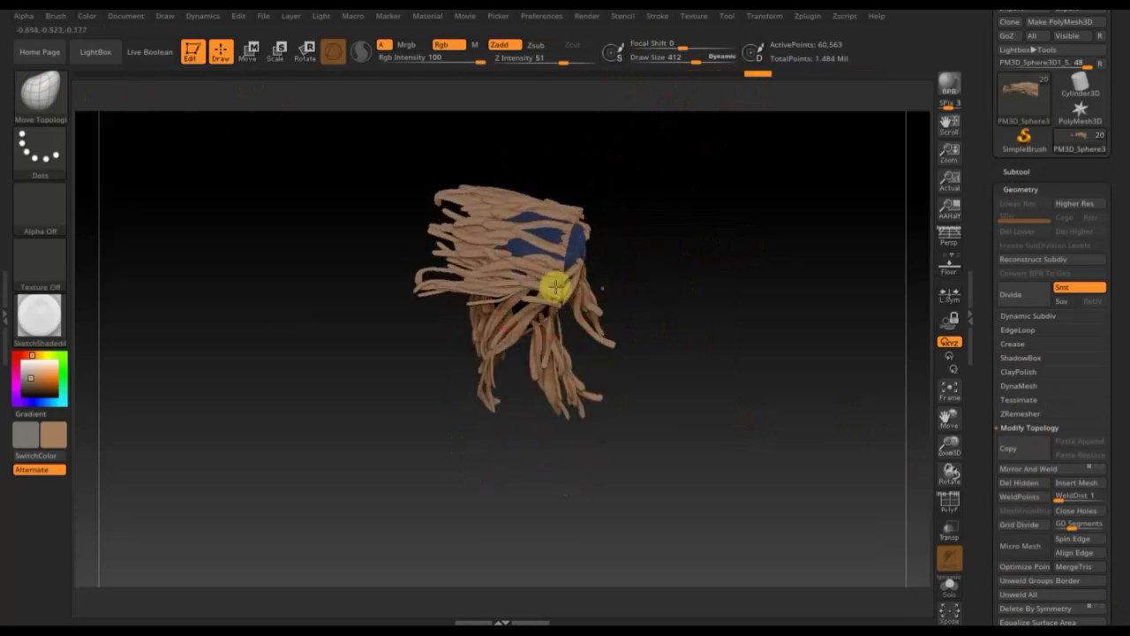
left_click_drag(557, 253, 550, 303)
mouse_move(559, 256)
left_mouse_down()
mouse_move(581, 309)
mouse_move(675, 79)
mouse_move(718, 61)
left_mouse_up()
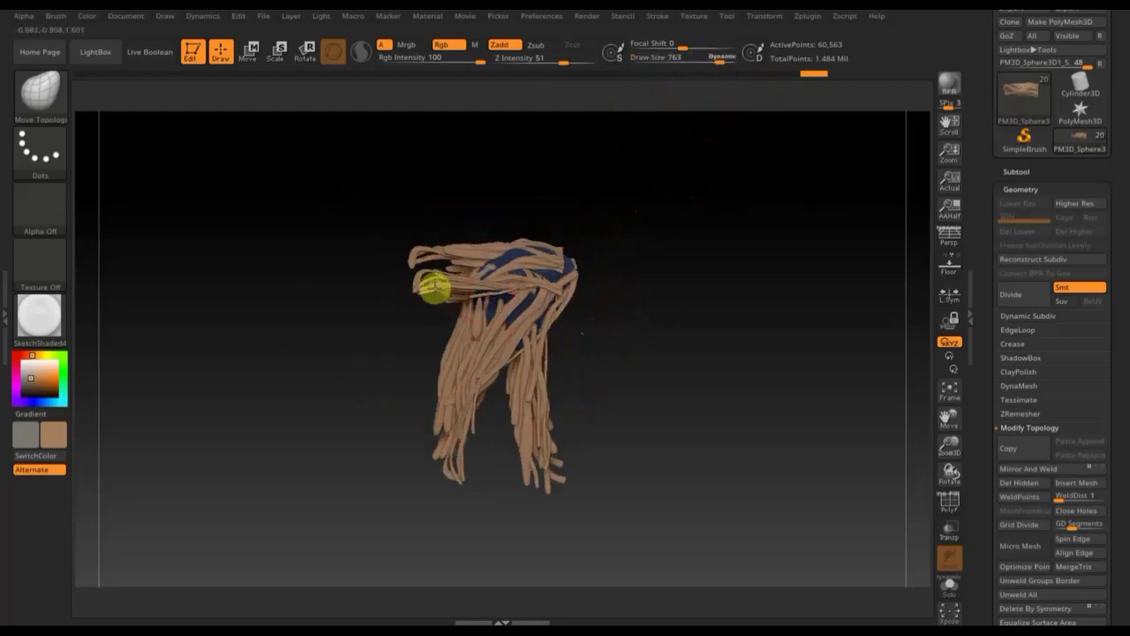
mouse_move(419, 285)
left_mouse_down()
mouse_move(473, 425)
mouse_move(486, 429)
left_mouse_up()
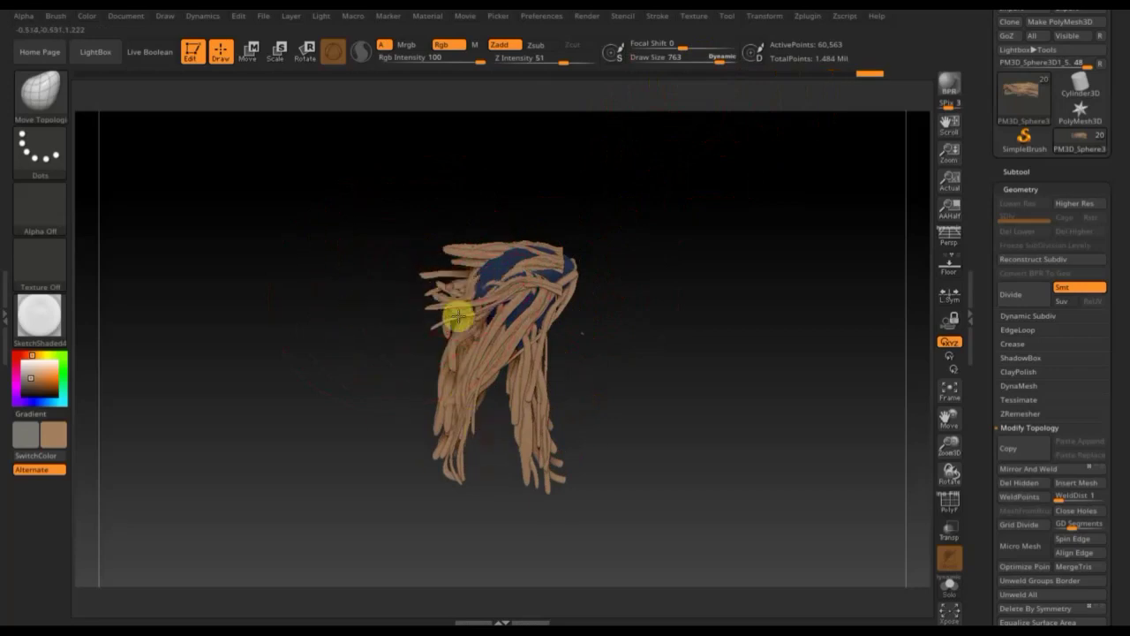
mouse_move(502, 265)
left_mouse_down()
mouse_move(486, 249)
mouse_move(526, 276)
left_mouse_up()
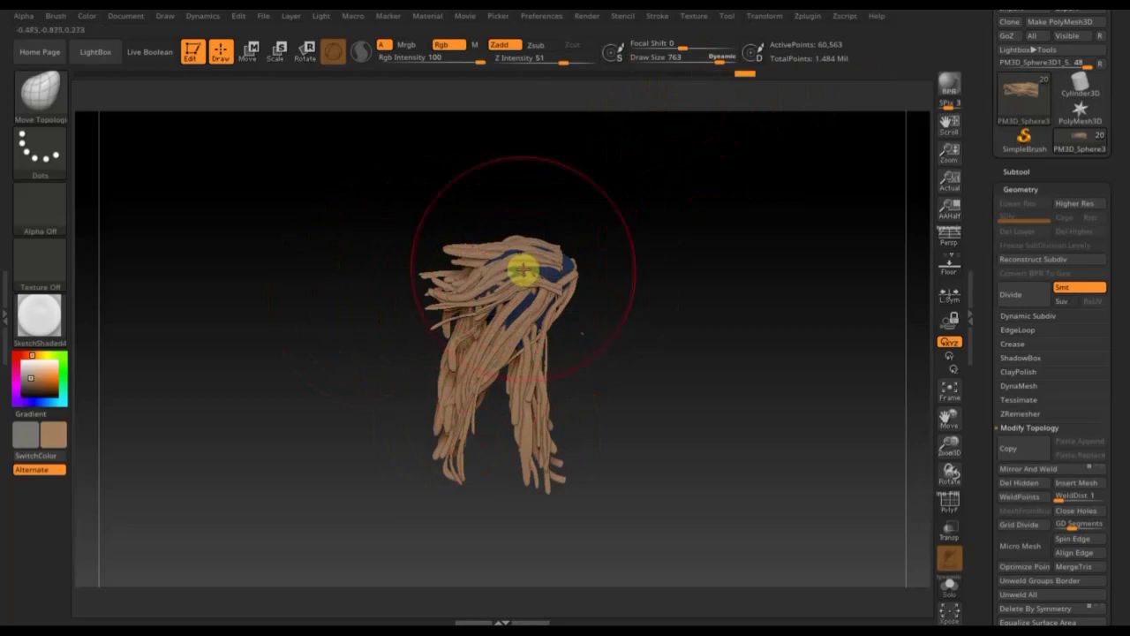
Step: Push the upper dreadlock strands toward the right, with brush sizes between 201 and 472
mouse_move(663, 330)
left_mouse_down()
mouse_move(598, 391)
mouse_move(525, 262)
left_mouse_up()
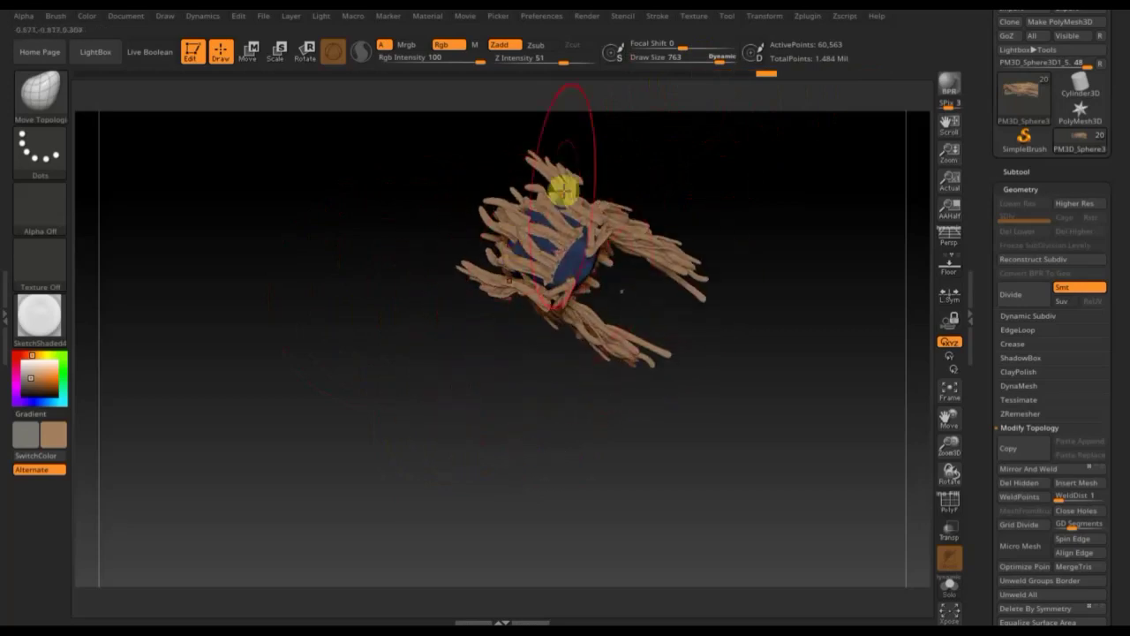
mouse_move(536, 159)
left_mouse_down()
mouse_move(537, 183)
mouse_move(594, 196)
mouse_move(653, 264)
mouse_move(654, 312)
mouse_move(779, 167)
mouse_move(694, 195)
mouse_move(663, 250)
mouse_move(656, 235)
left_mouse_up()
mouse_move(561, 169)
left_mouse_down()
mouse_move(529, 182)
mouse_move(536, 197)
mouse_move(526, 205)
left_mouse_up()
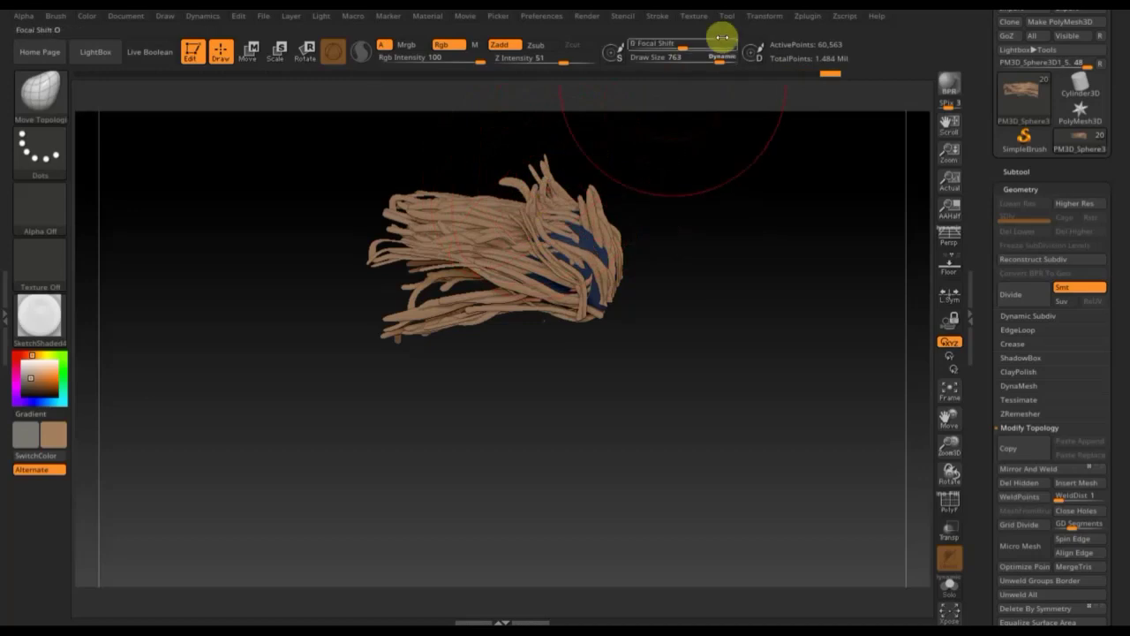
left_click_drag(719, 60, 678, 62)
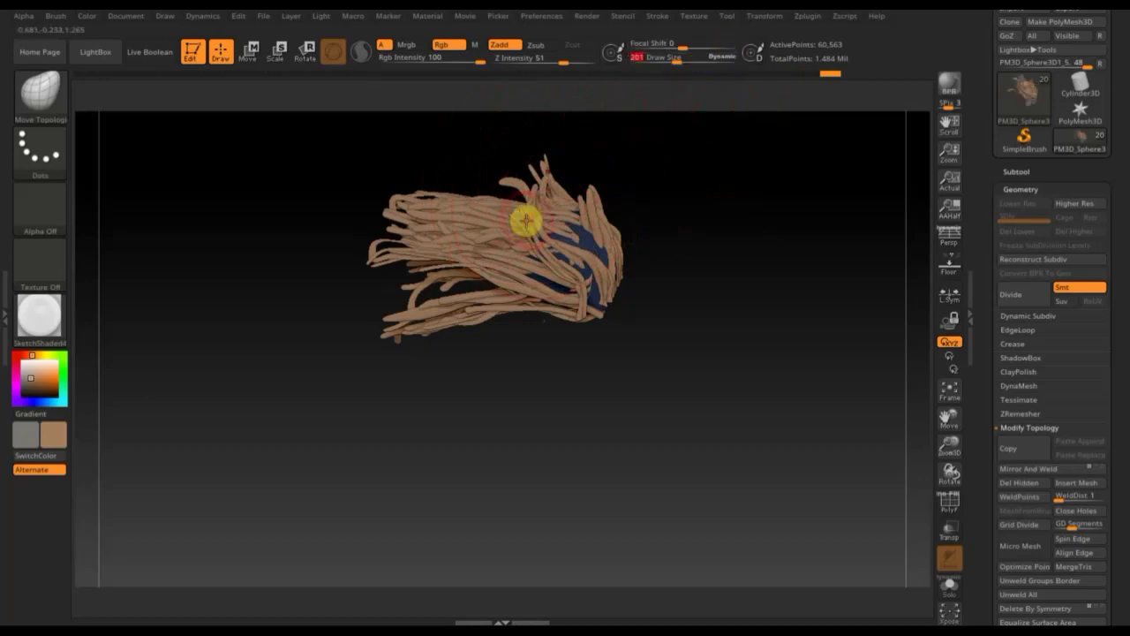
mouse_move(669, 273)
left_mouse_down()
mouse_move(709, 209)
mouse_move(589, 231)
left_mouse_up()
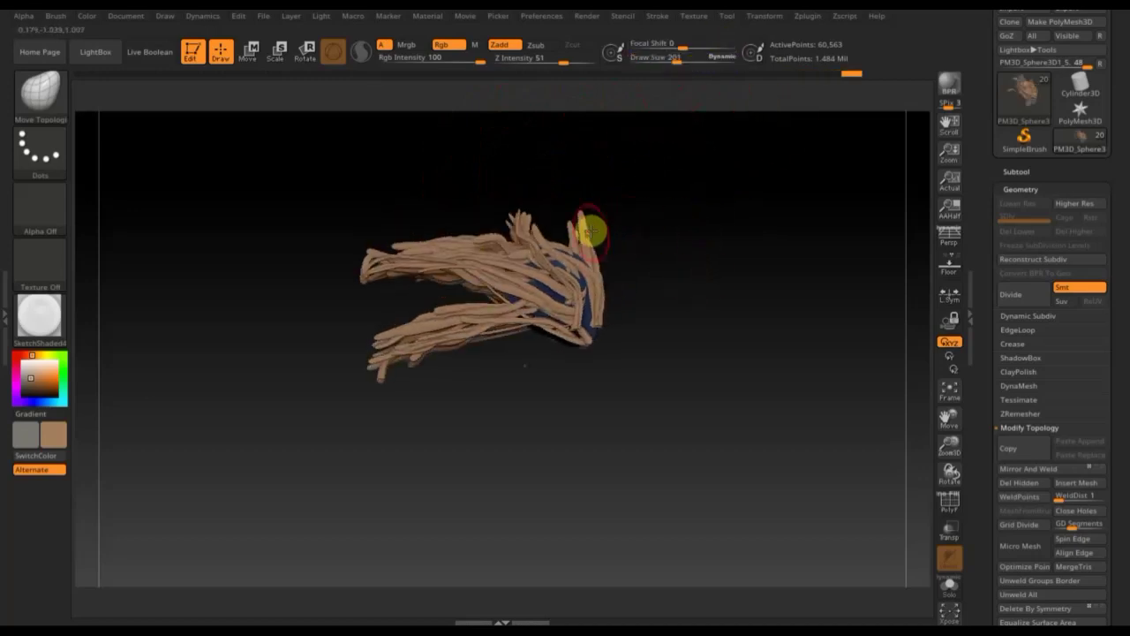
left_click_drag(678, 58, 701, 58)
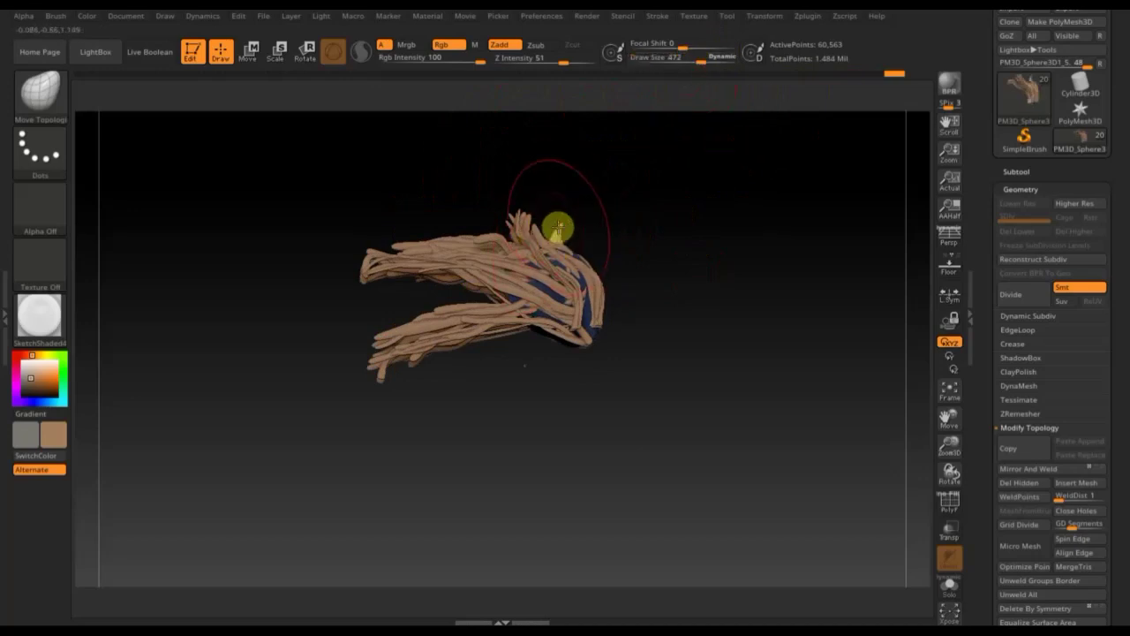
left_click(248, 52)
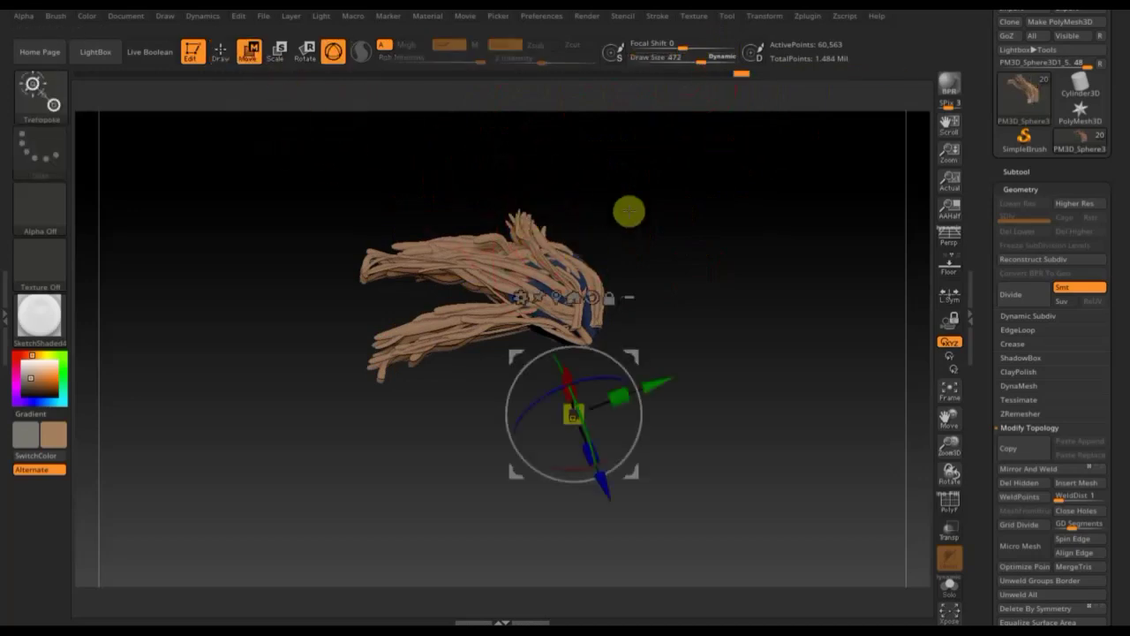
Step: Shift the hair mesh slightly up and right with the transpose gizmo, then view it front-on
left_click_drag(624, 374, 656, 351)
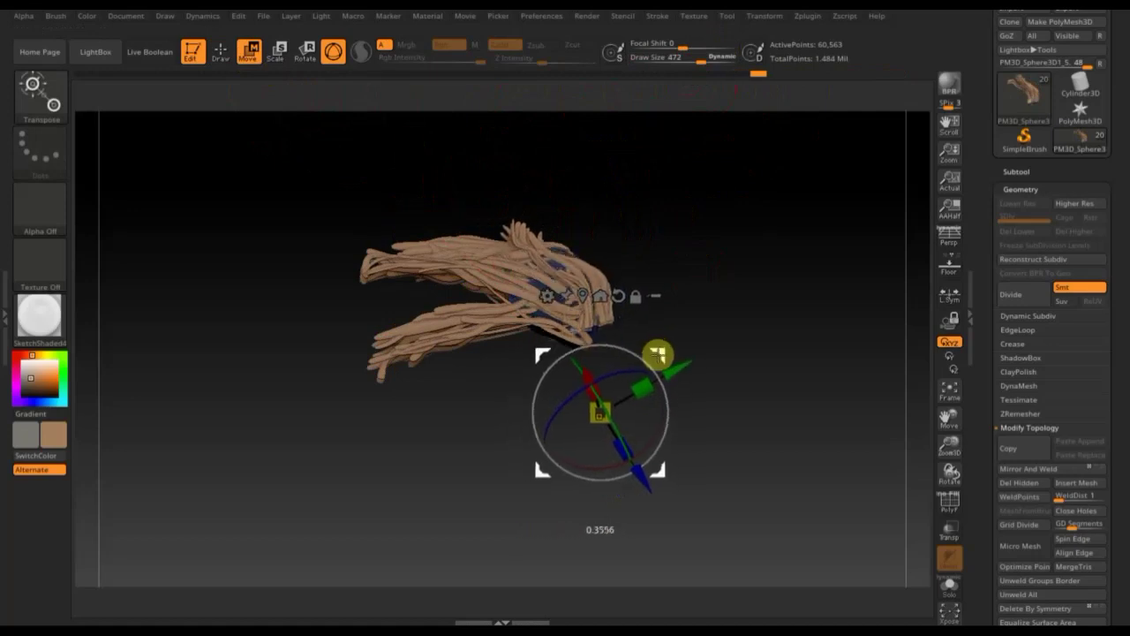
mouse_move(694, 320)
left_mouse_down("shift")
mouse_move(716, 319)
mouse_move(744, 363)
left_mouse_up("shift")
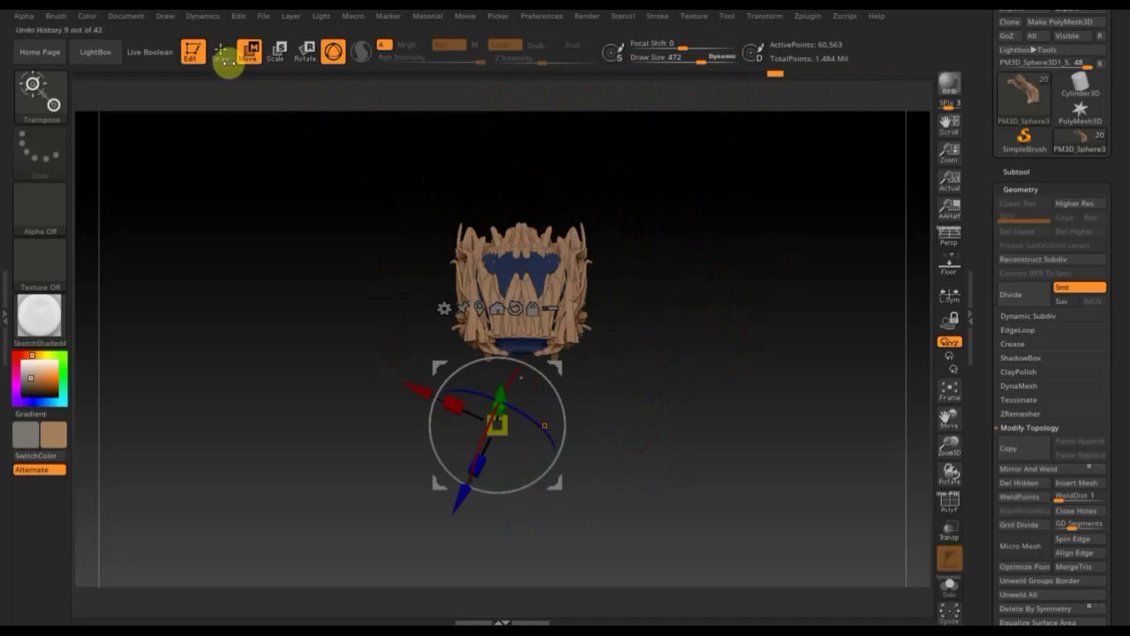
left_click(220, 52)
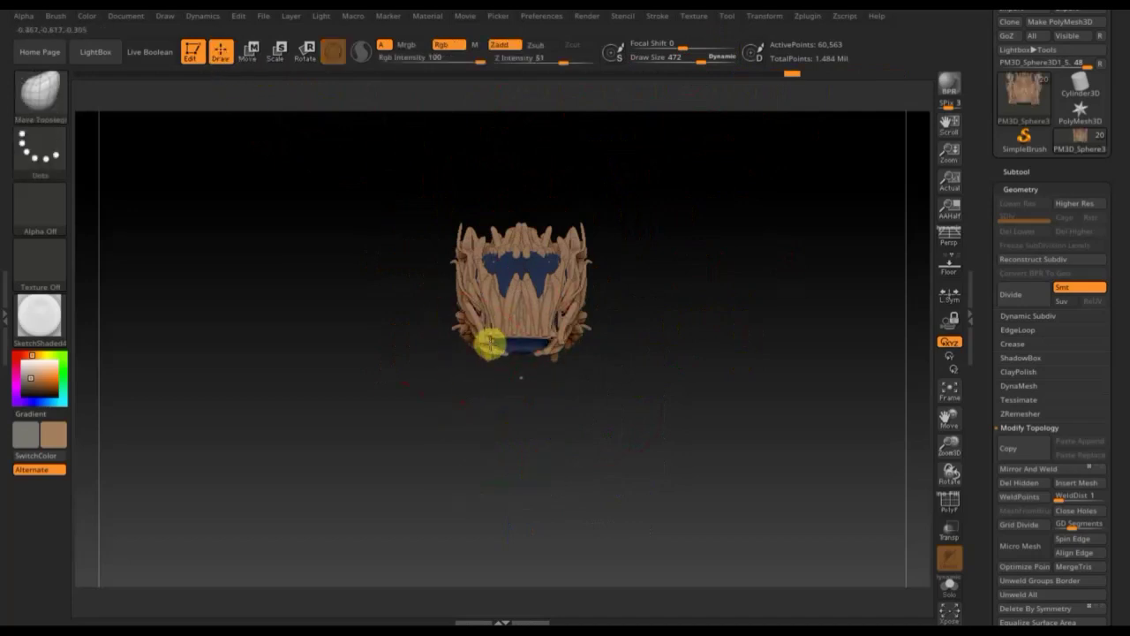
left_click_drag(666, 409, 679, 256)
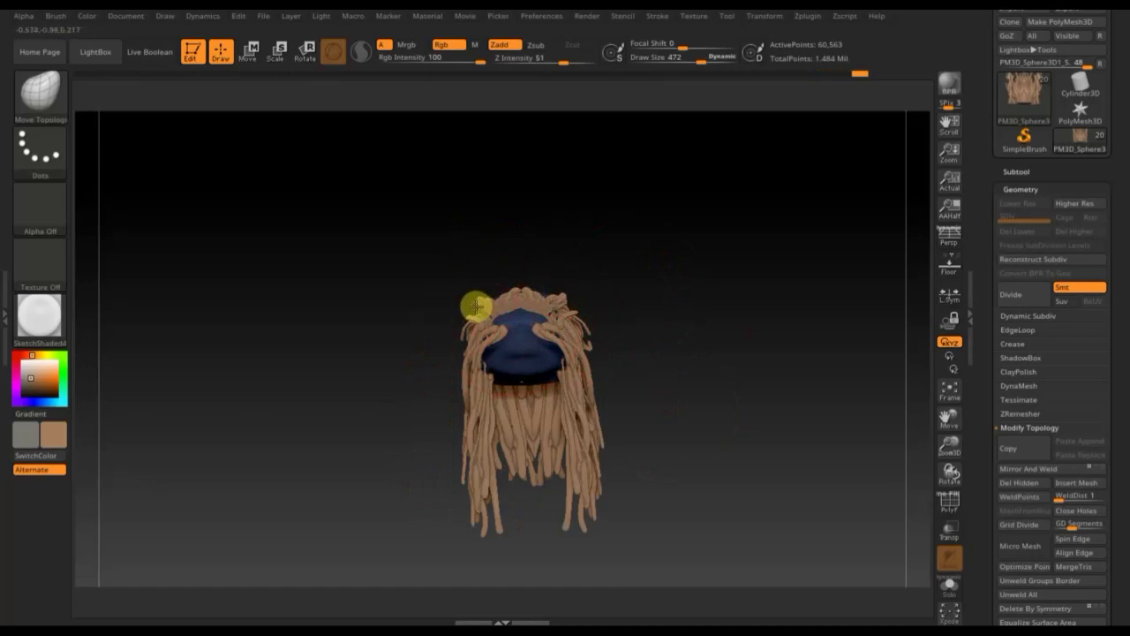
Step: Push the top strands aside to reveal more blue scalp, then Shift-smooth the reshaped hair
left_click_drag(670, 363, 760, 371)
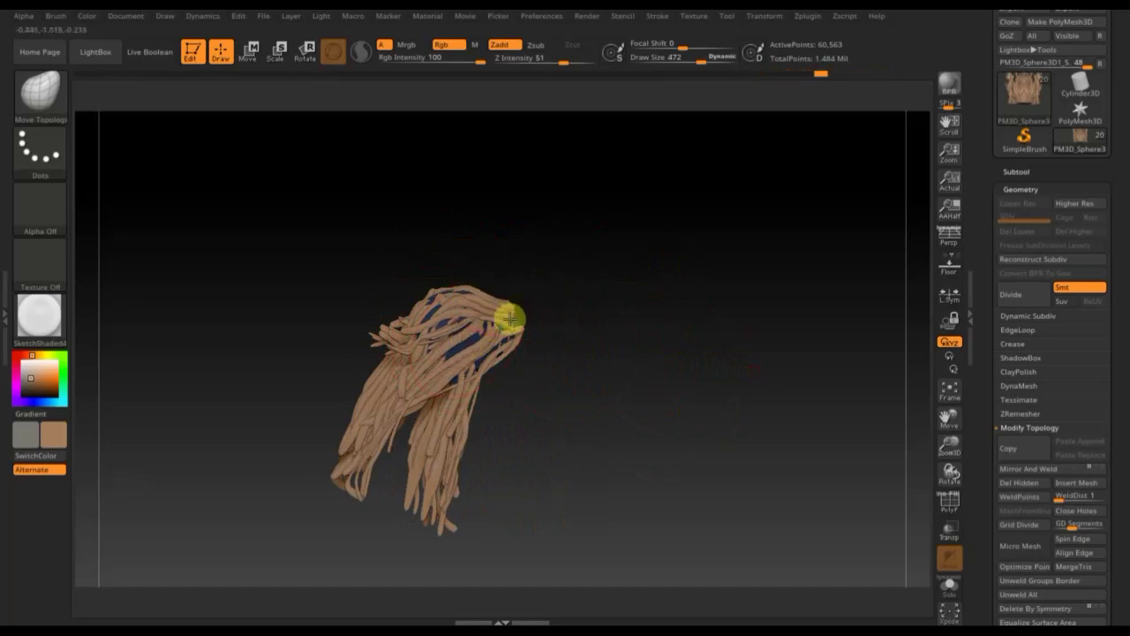
mouse_move(525, 316)
left_mouse_down()
mouse_move(542, 333)
mouse_move(449, 285)
left_mouse_up()
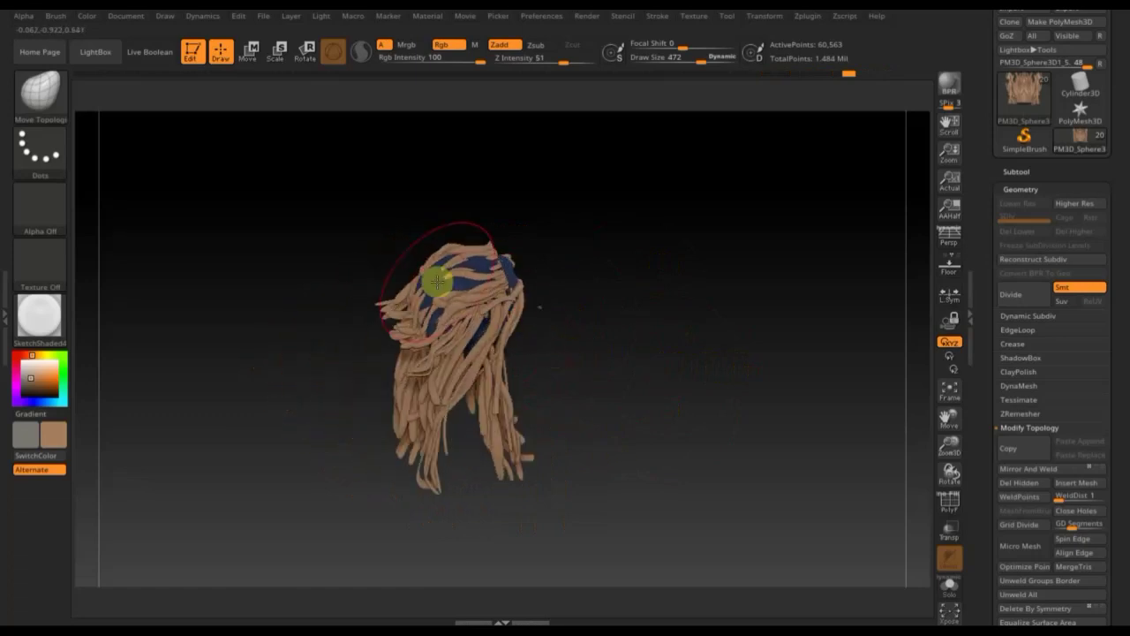
mouse_move(434, 279)
left_mouse_down()
mouse_move(442, 291)
mouse_move(424, 295)
mouse_move(485, 260)
mouse_move(432, 302)
left_mouse_up()
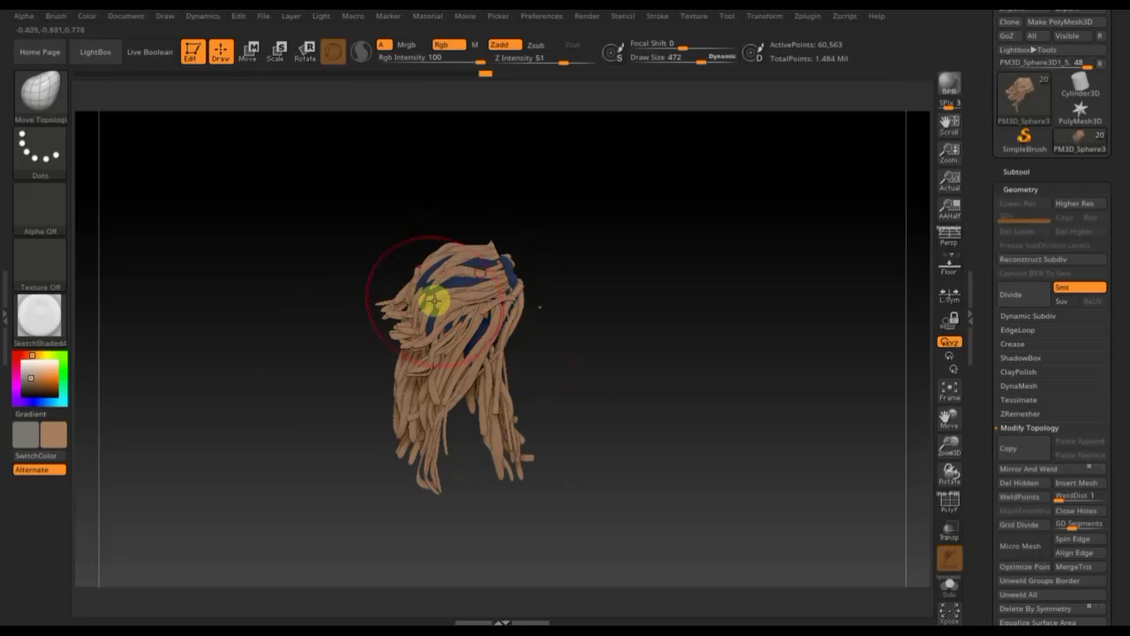
mouse_move(626, 368)
left_mouse_down()
mouse_move(630, 326)
mouse_move(560, 366)
mouse_move(411, 328)
left_mouse_up()
key("shift")
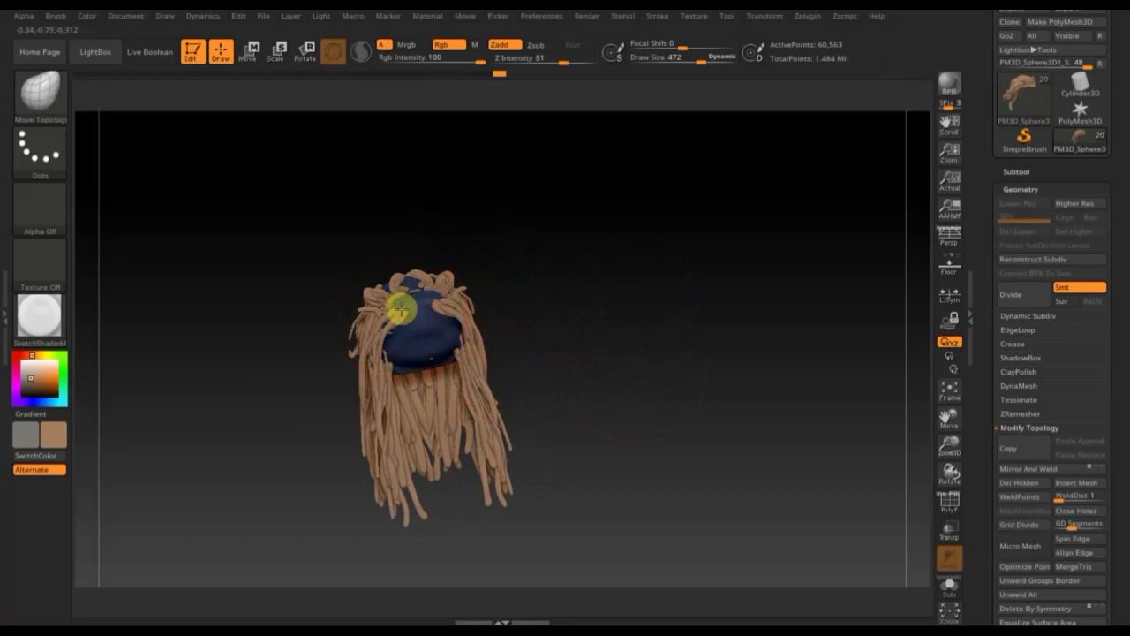
mouse_move(676, 313)
left_mouse_down("shift")
mouse_move(680, 370)
mouse_move(732, 361)
mouse_move(697, 371)
left_mouse_up("shift")
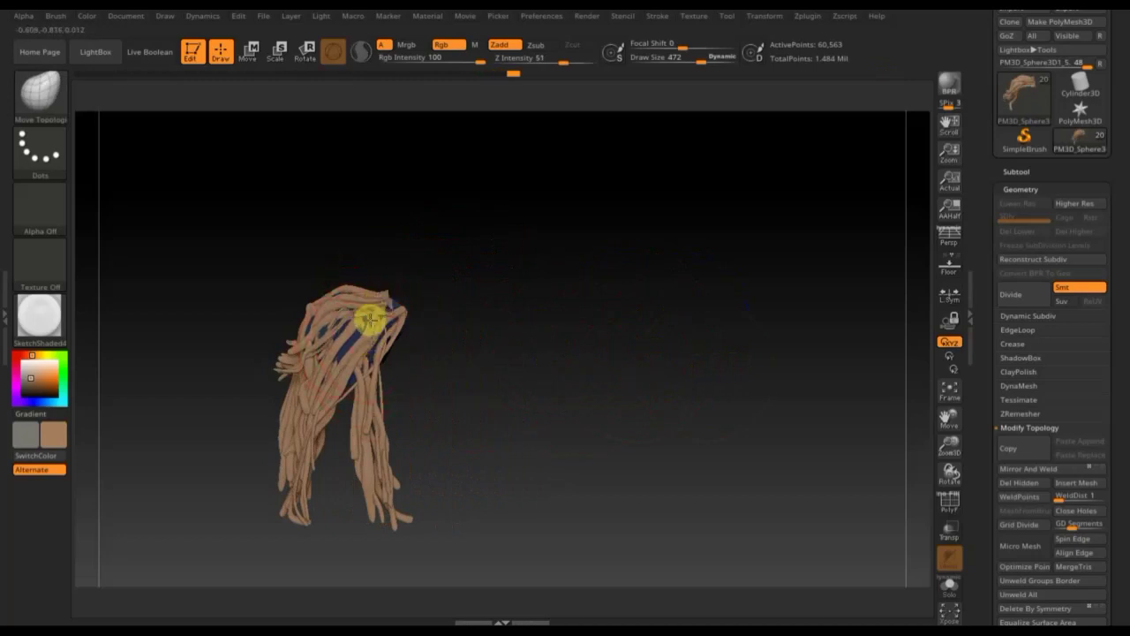
mouse_move(540, 373)
left_mouse_down()
mouse_move(583, 401)
mouse_move(406, 350)
mouse_move(381, 321)
mouse_move(424, 336)
mouse_move(281, 374)
left_mouse_up()
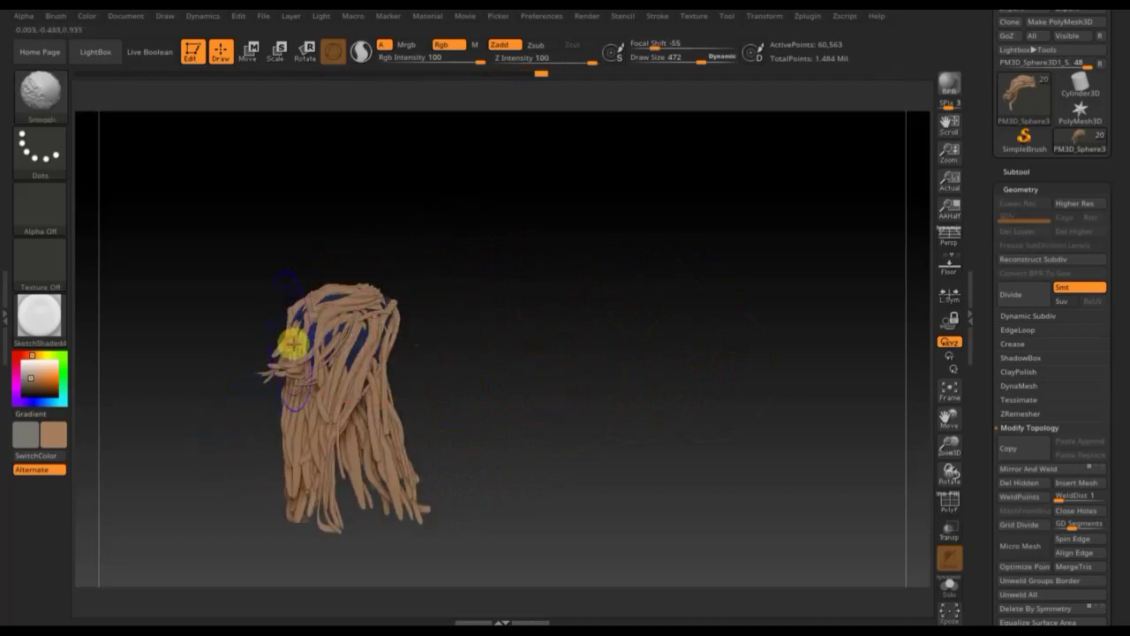
left_click_drag(585, 376, 545, 378, "shift")
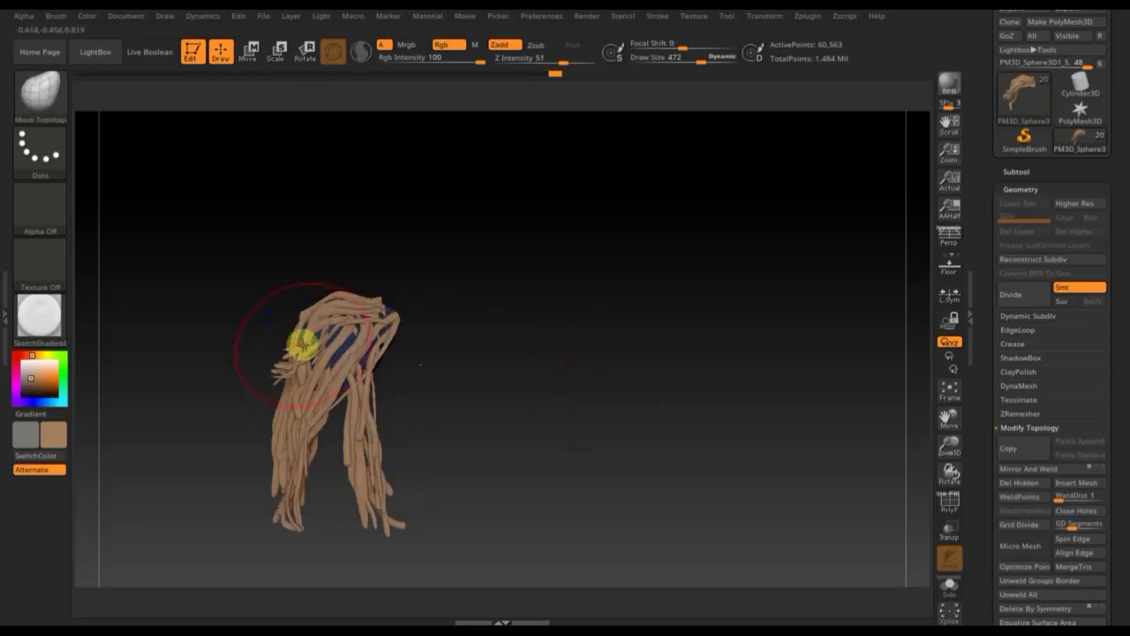
left_click_drag(288, 351, 297, 365)
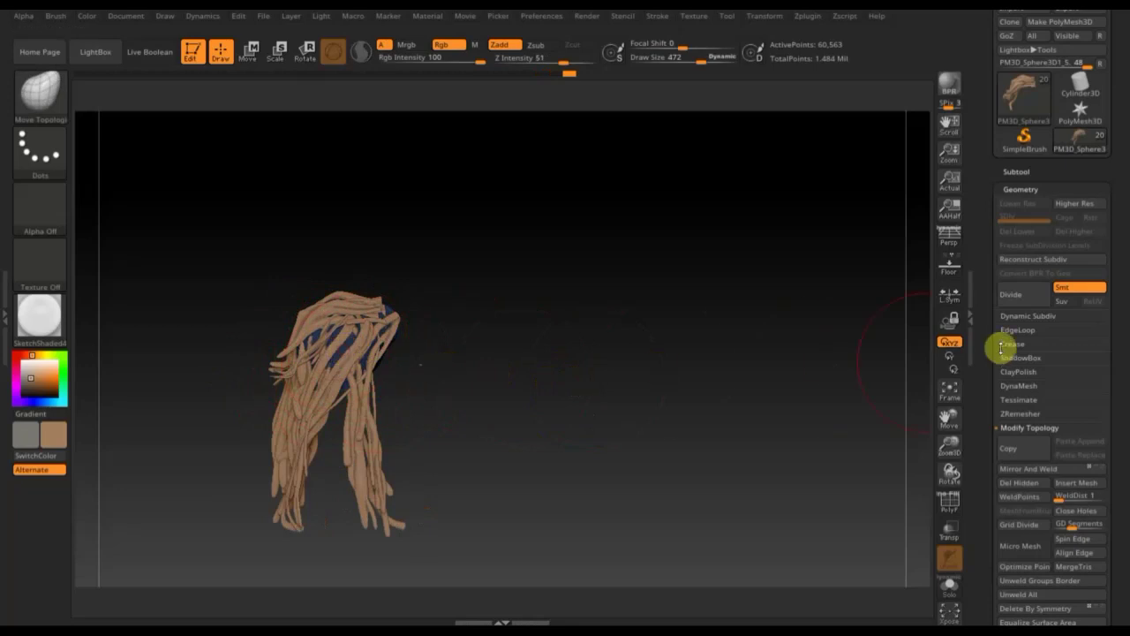
Step: MergeDown the PM3D_Sphere3D1_1 subtool, bringing the hair to 188,812 active points
left_click(1024, 172)
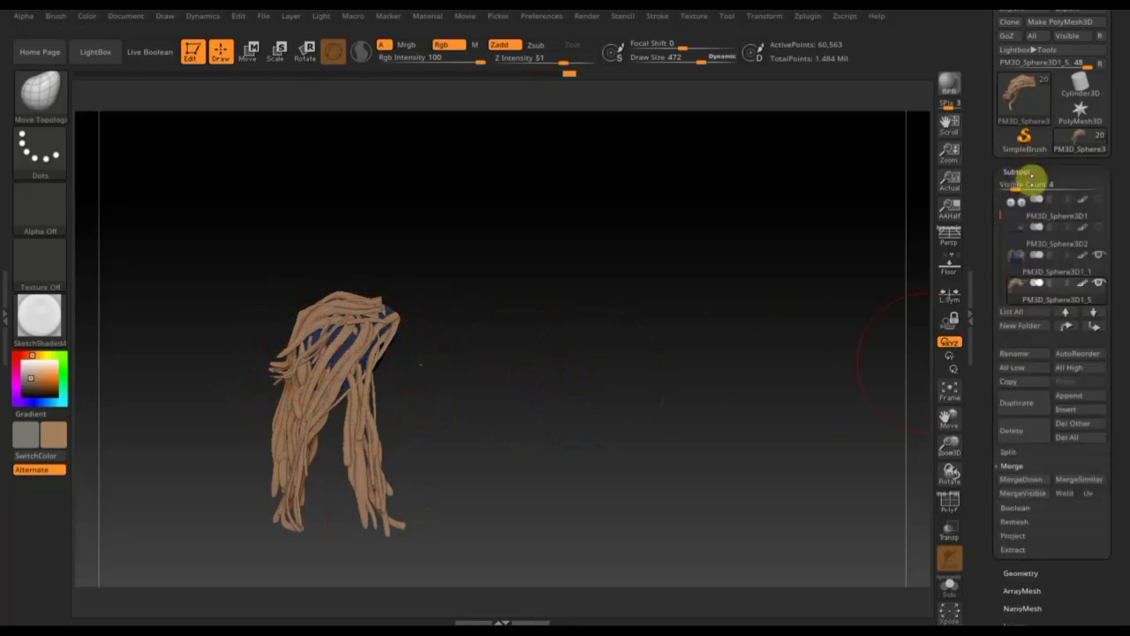
left_click(1022, 267)
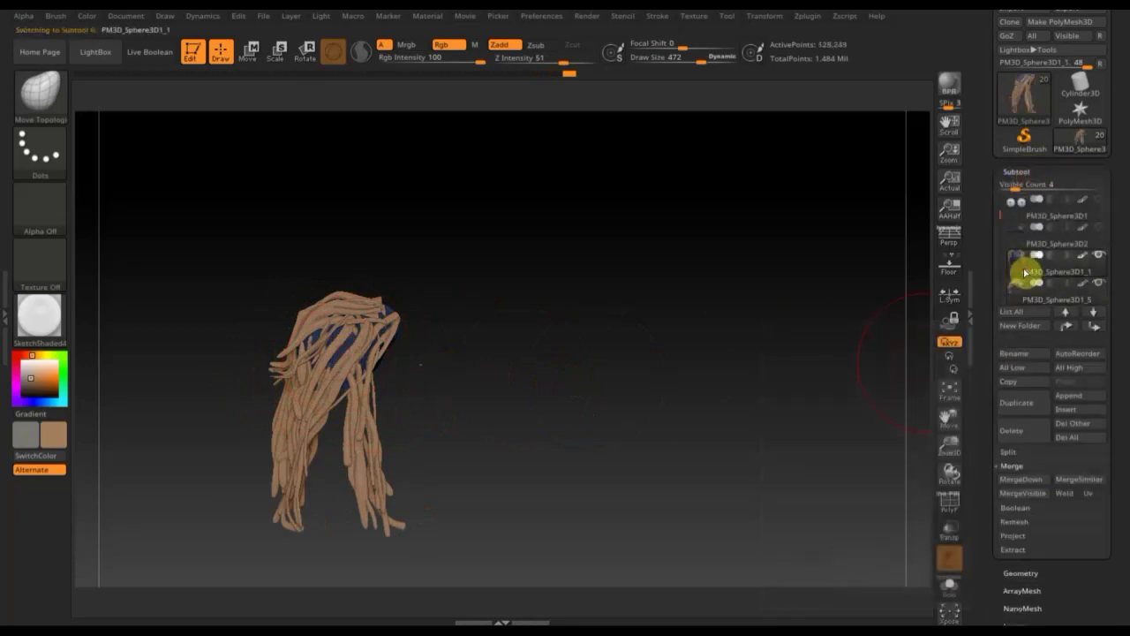
left_click(1026, 478)
left_click(883, 512)
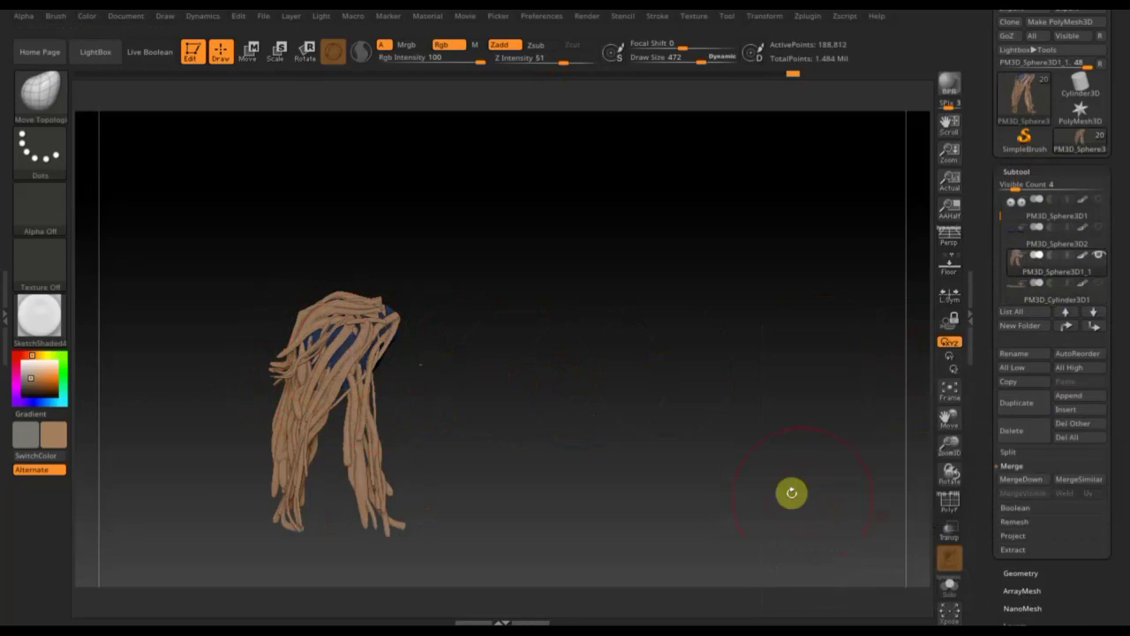
left_click_drag(536, 335, 515, 353)
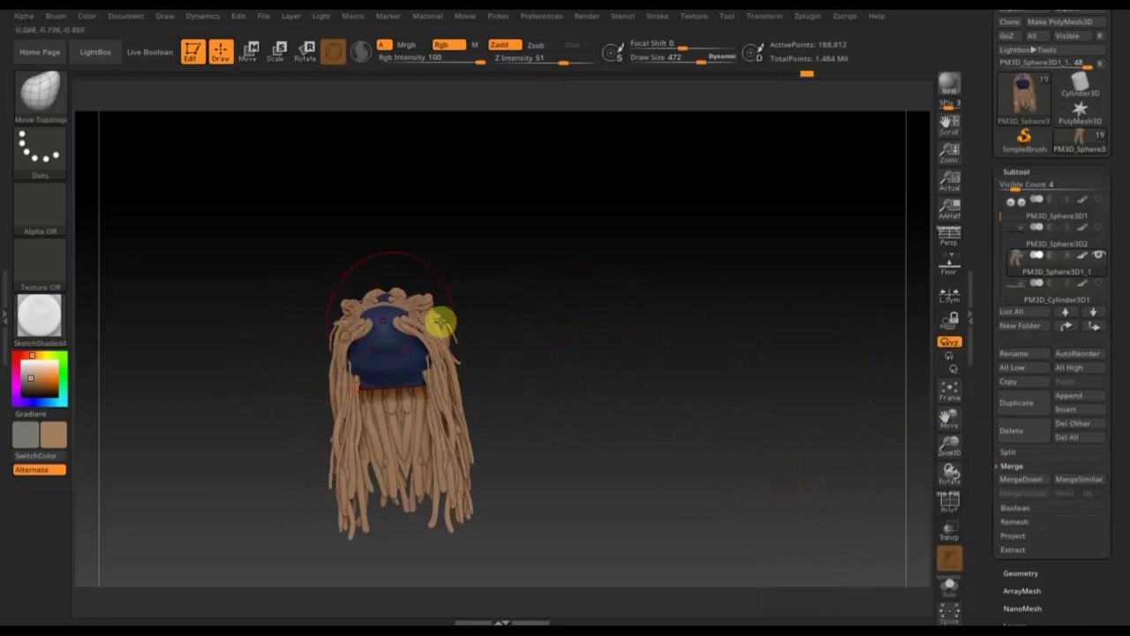
left_click_drag(580, 328, 596, 432)
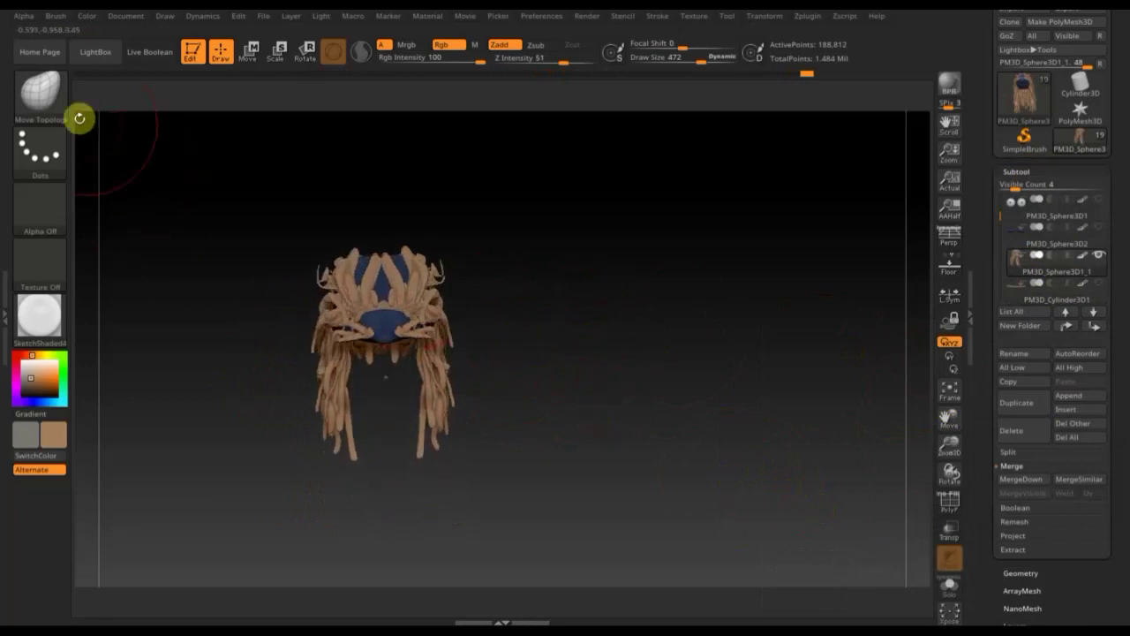
left_click(35, 93)
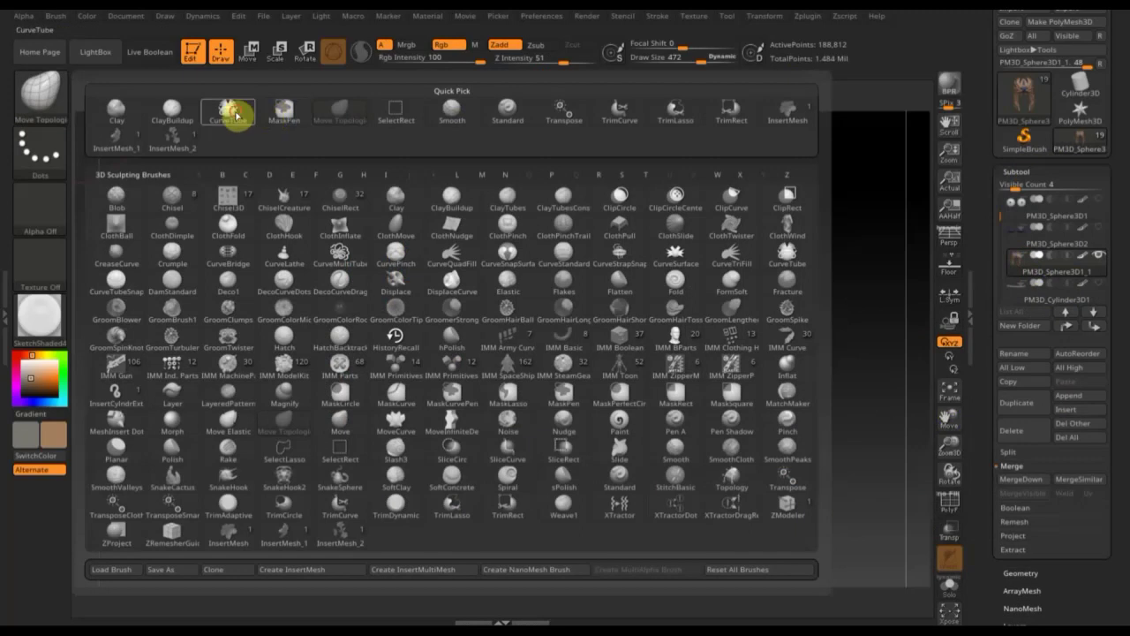
Step: Select the CurveTube brush at size 51 and try a thinner tube stroke, undoing it
left_click(231, 111)
left_click_drag(712, 66, 666, 64)
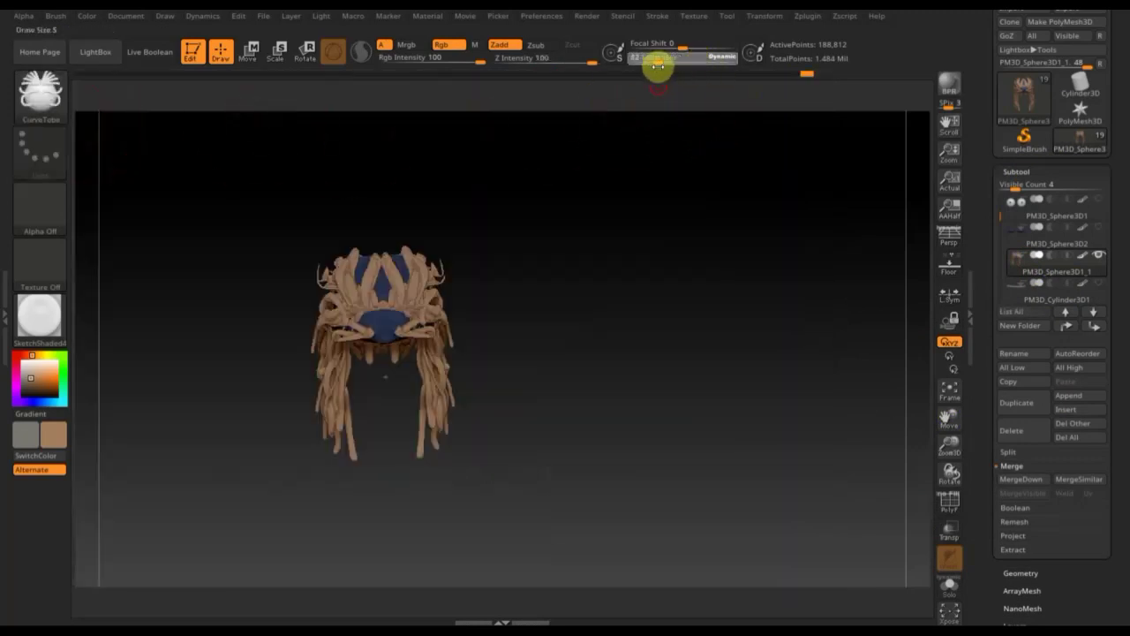
left_click_drag(588, 273, 386, 313)
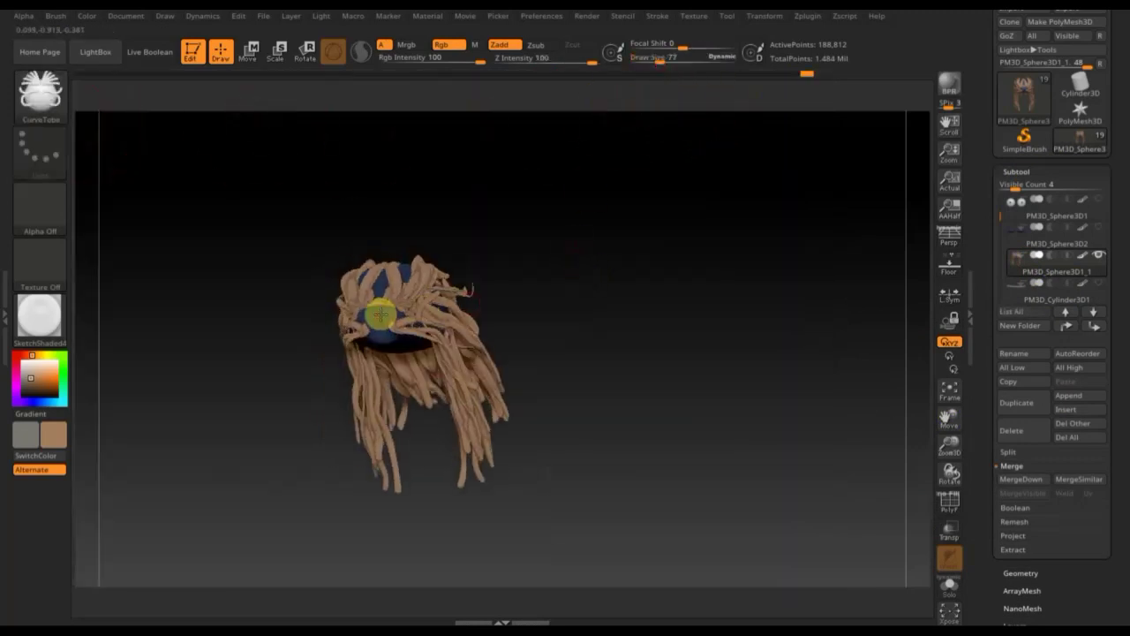
key("ctrl+z")
key("ctrl+z")
key("ctrl+z")
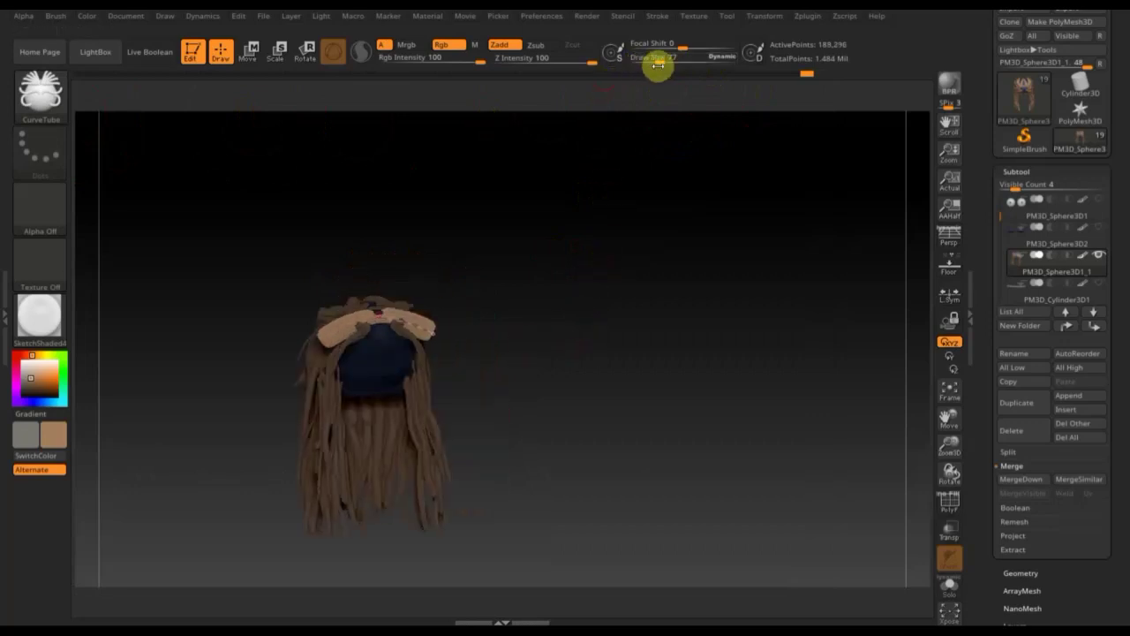
left_click_drag(658, 59, 654, 59)
left_click_drag(404, 315, 325, 341)
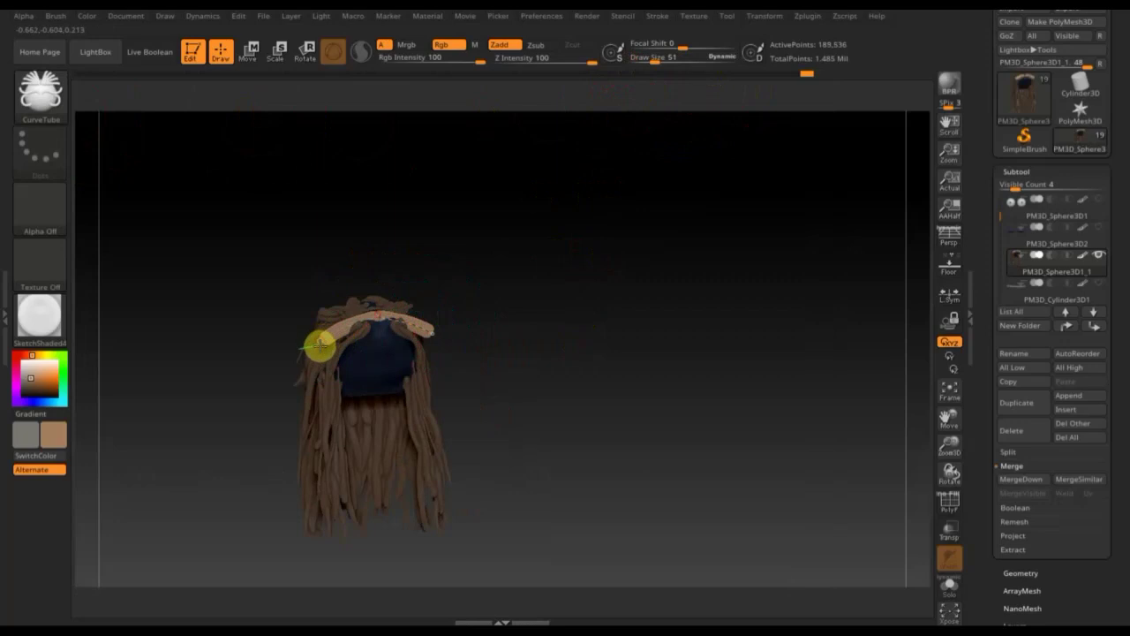
left_click_drag(321, 353, 311, 371)
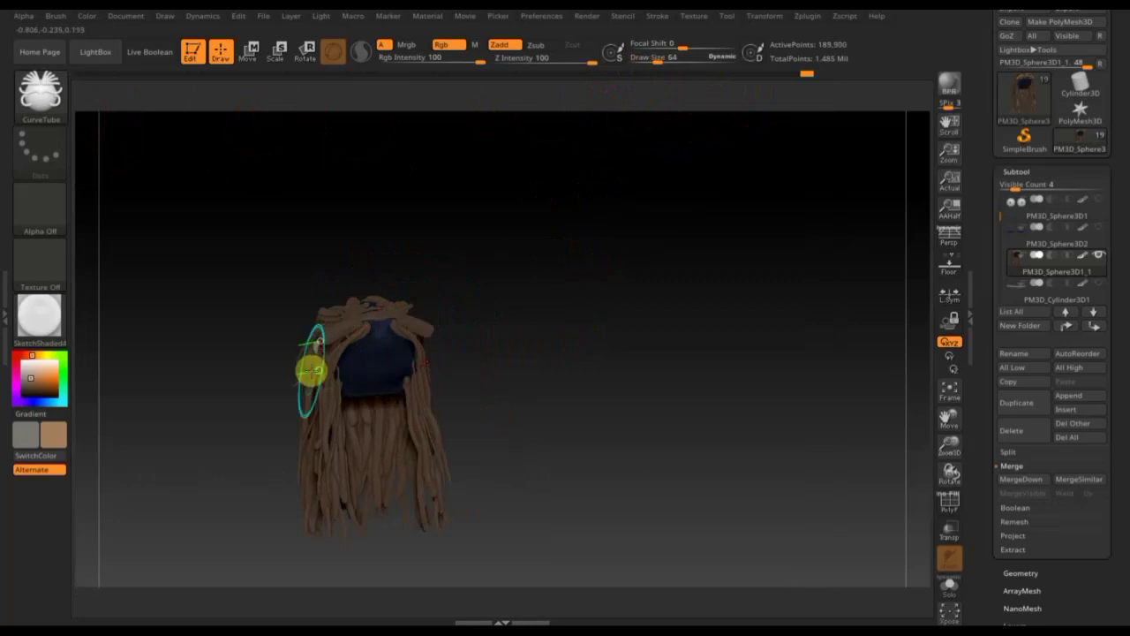
key("ctrl+z")
key("ctrl+z")
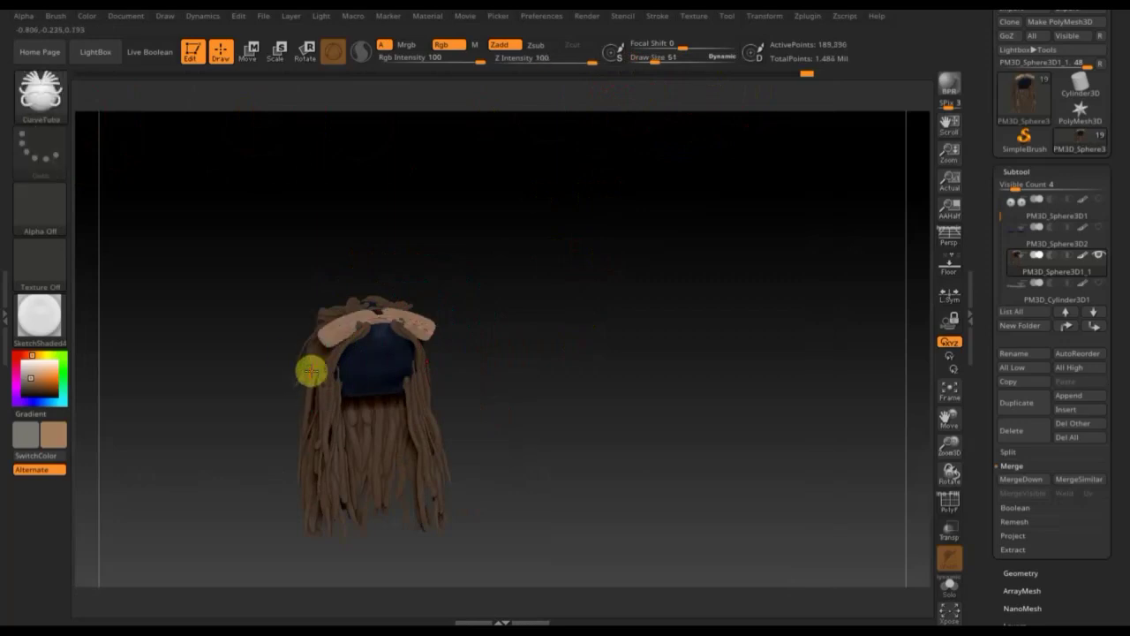
Step: Commit the previous tube and draw a thin strand down the left side of the head
left_click_drag(605, 356, 649, 477, "alt")
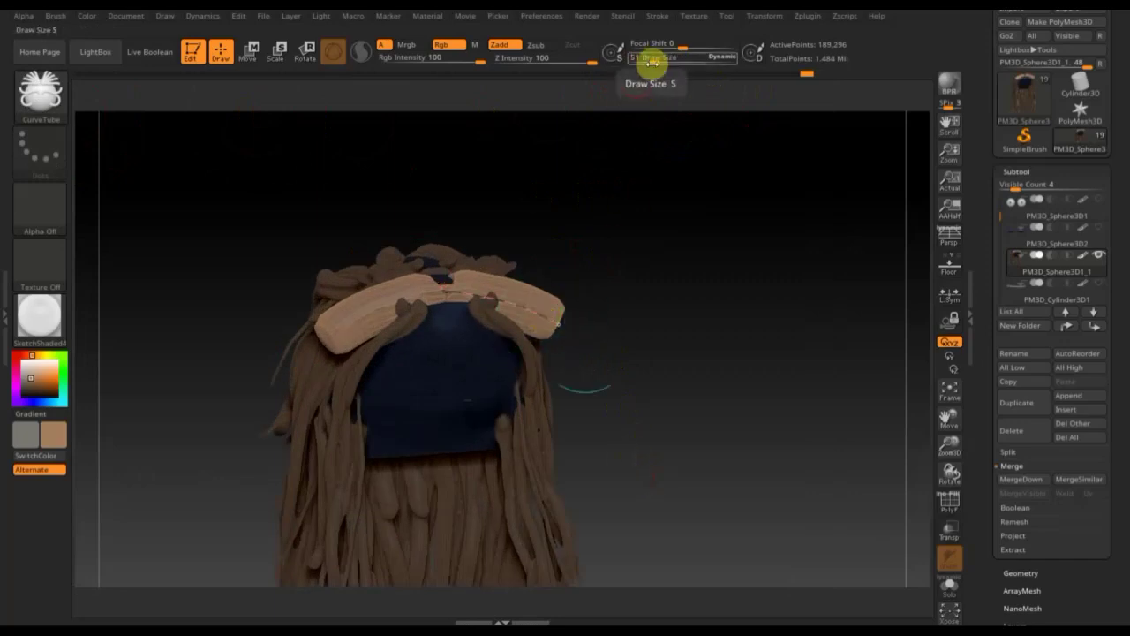
left_click_drag(651, 62, 646, 67)
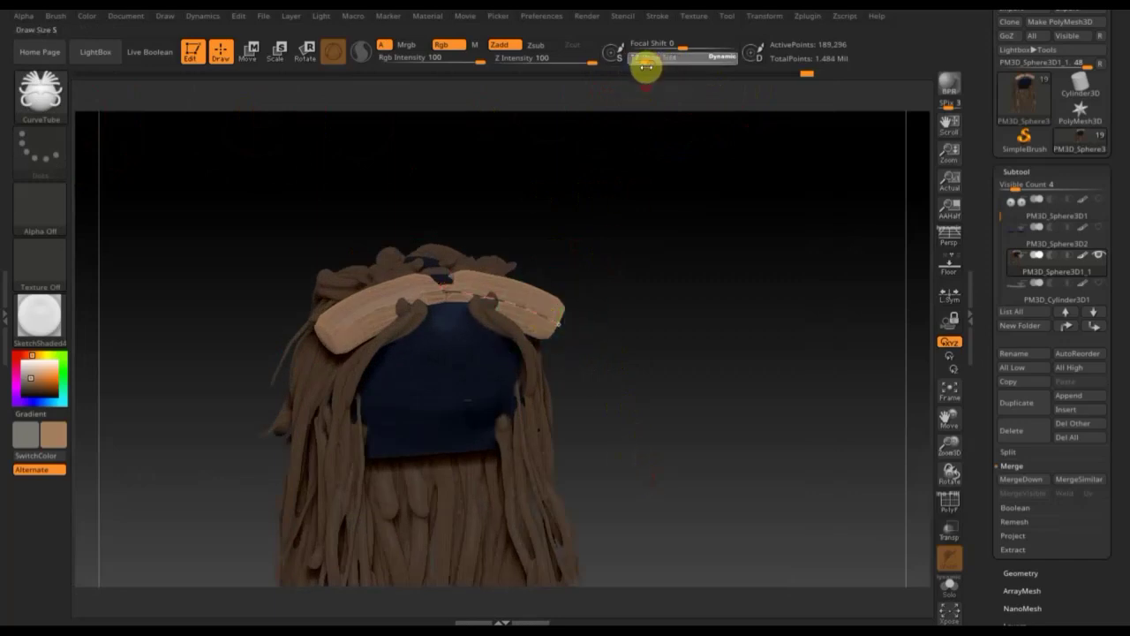
left_click(397, 323)
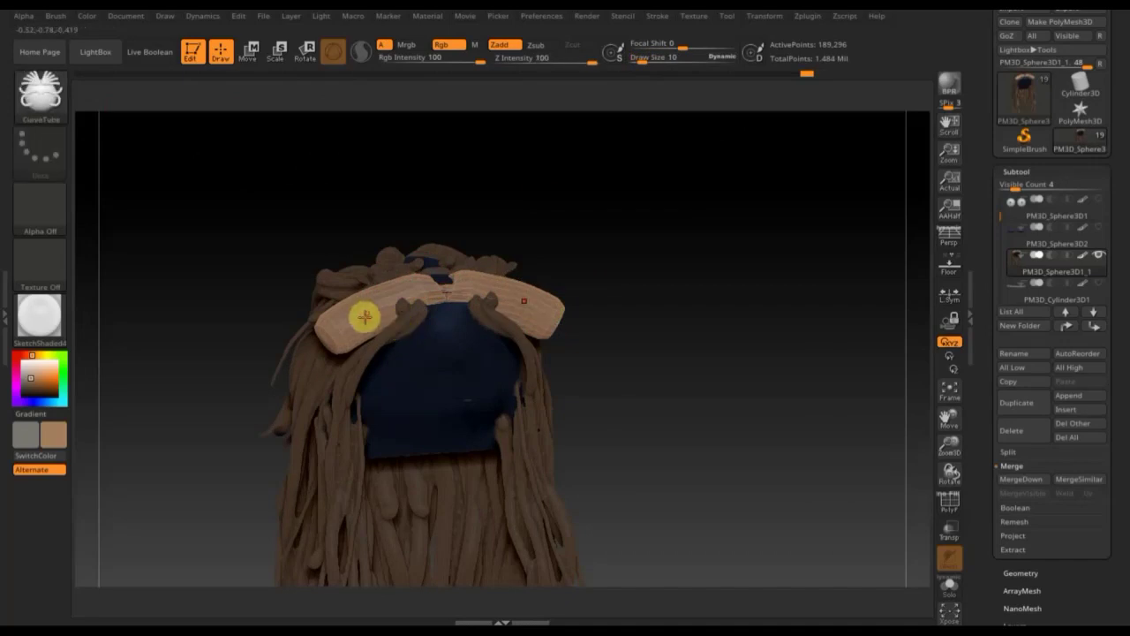
left_click_drag(636, 414, 653, 426)
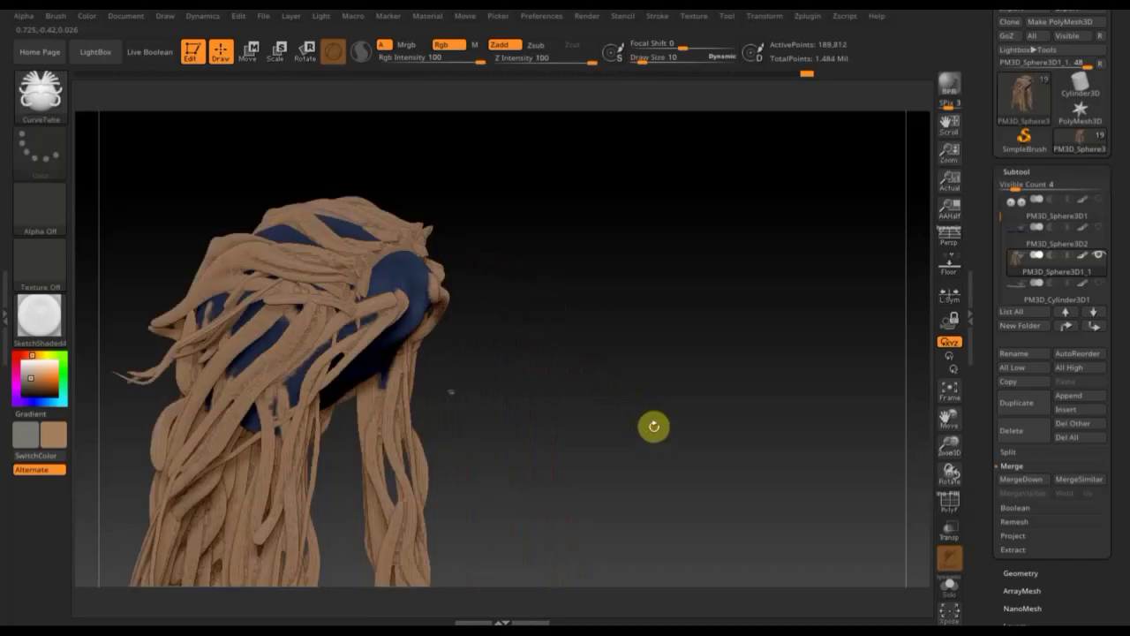
left_click_drag(406, 277, 278, 415)
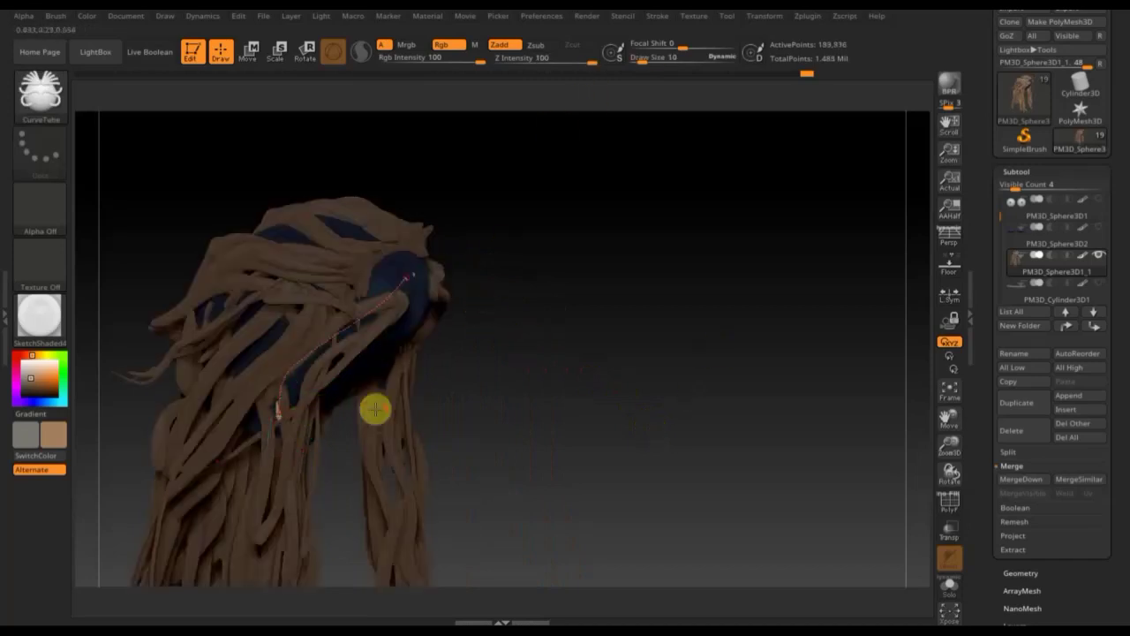
mouse_move(530, 345)
left_mouse_down()
mouse_move(517, 330)
mouse_move(565, 239)
left_mouse_up()
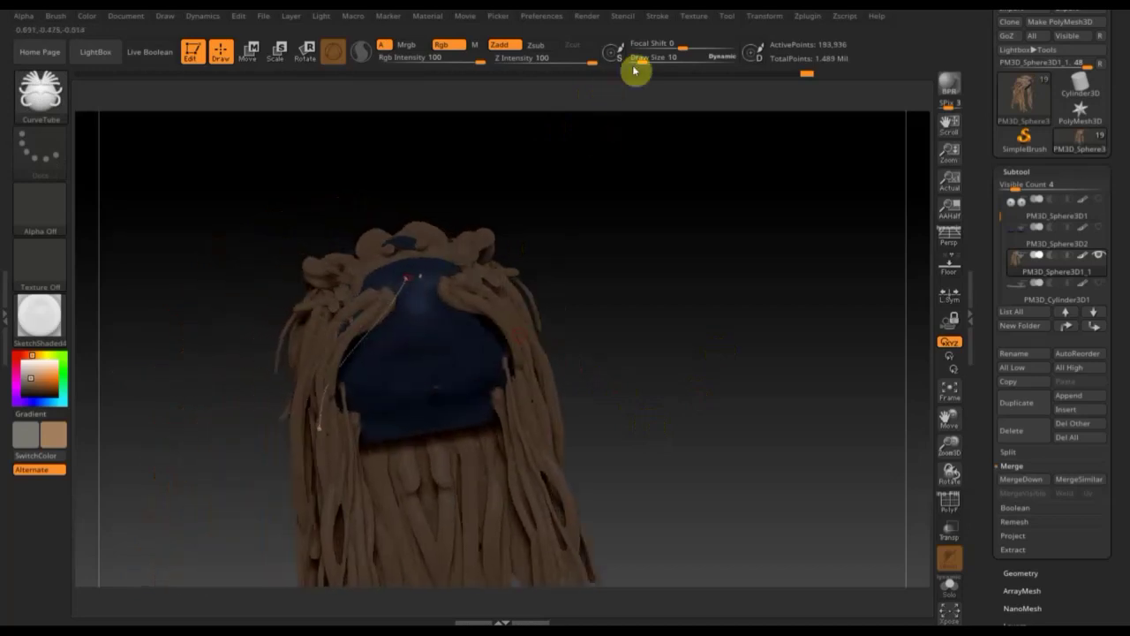
Step: Set Draw Size to 64 and draw a thick tube across the top of the head
left_click(646, 60)
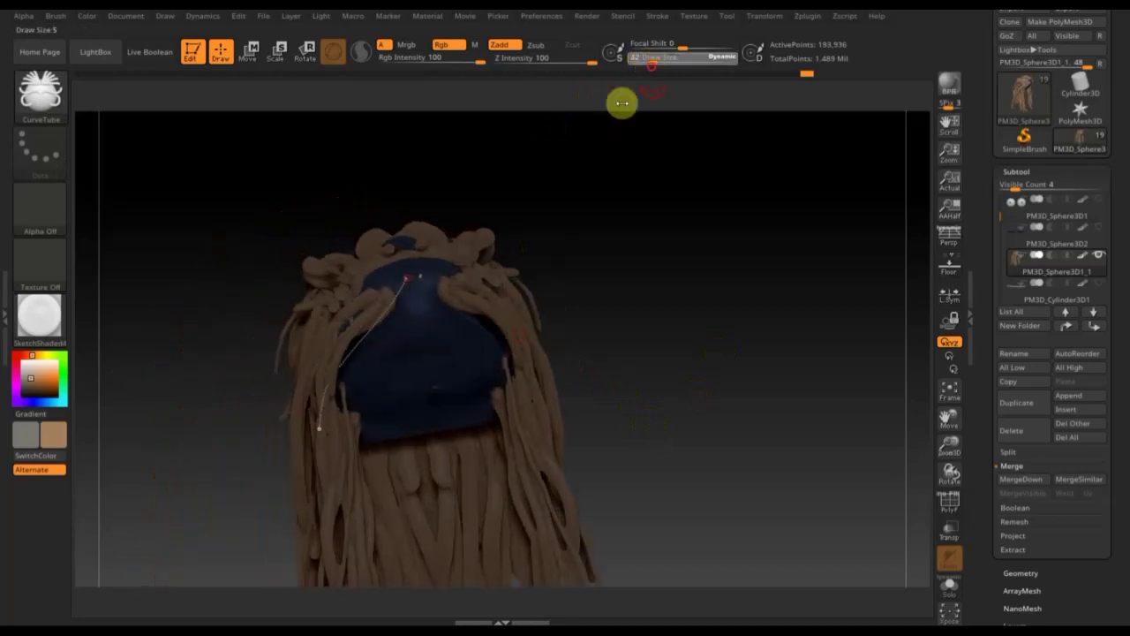
type("64")
key("Return")
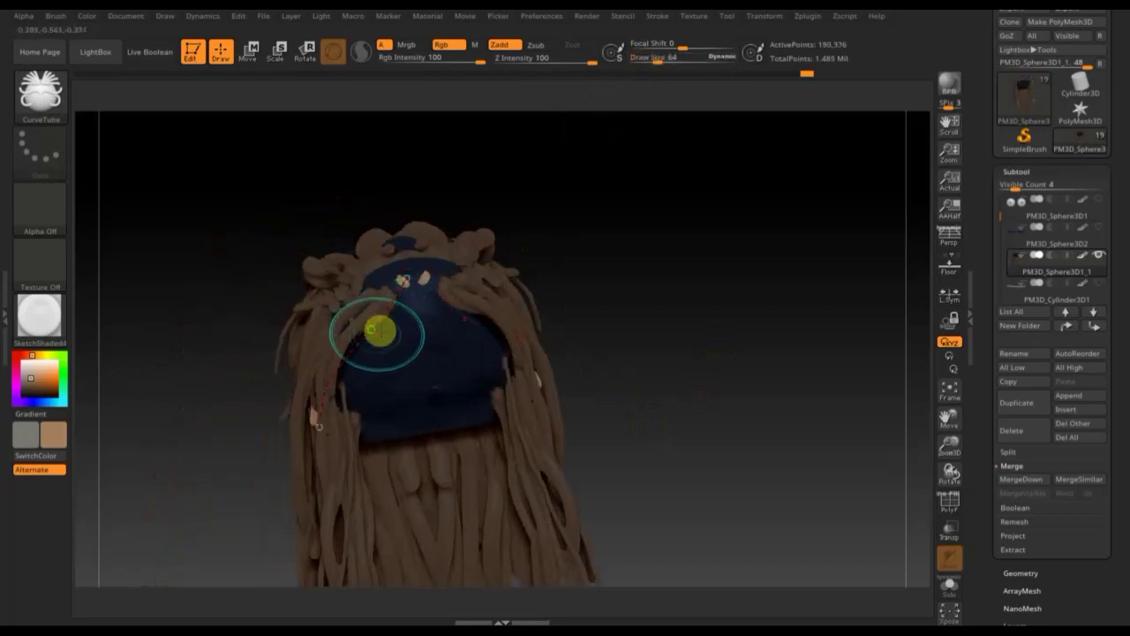
left_click_drag(373, 322, 347, 298)
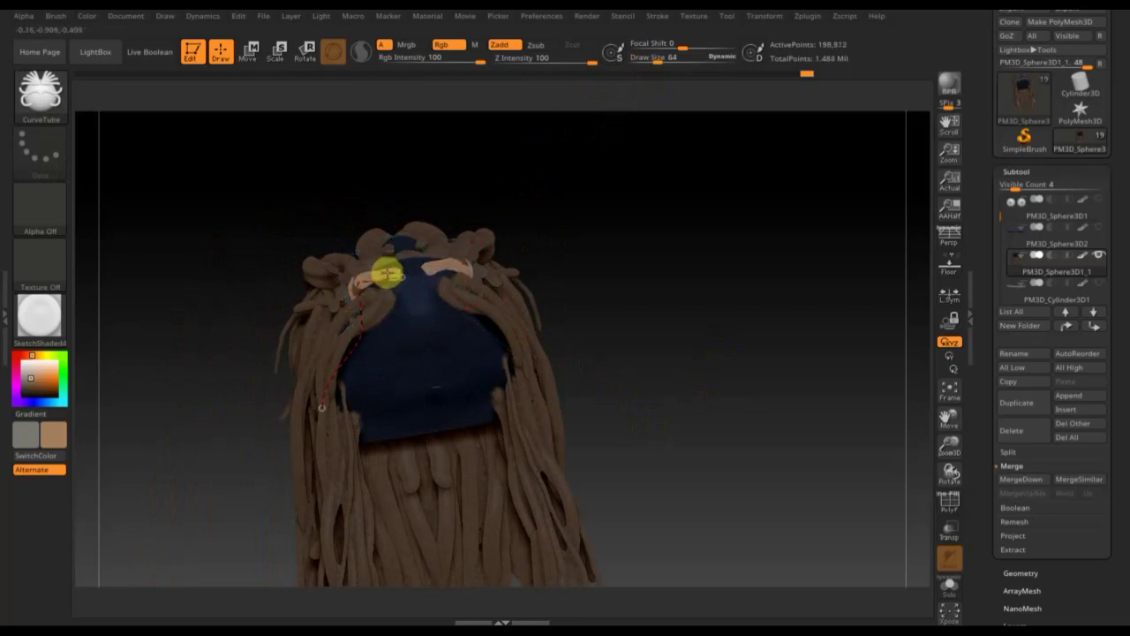
mouse_move(392, 267)
left_mouse_down()
mouse_move(255, 209)
mouse_move(159, 429)
mouse_move(392, 303)
mouse_move(390, 256)
mouse_move(737, 305)
mouse_move(341, 209)
mouse_move(214, 288)
mouse_move(237, 398)
mouse_move(335, 303)
mouse_move(408, 268)
mouse_move(398, 292)
mouse_move(403, 280)
mouse_move(247, 353)
mouse_move(288, 403)
mouse_move(313, 335)
mouse_move(337, 353)
left_mouse_up()
Step: Bend the tube's lower end down along the hair and straighten its left section
left_click_drag(694, 350, 762, 348)
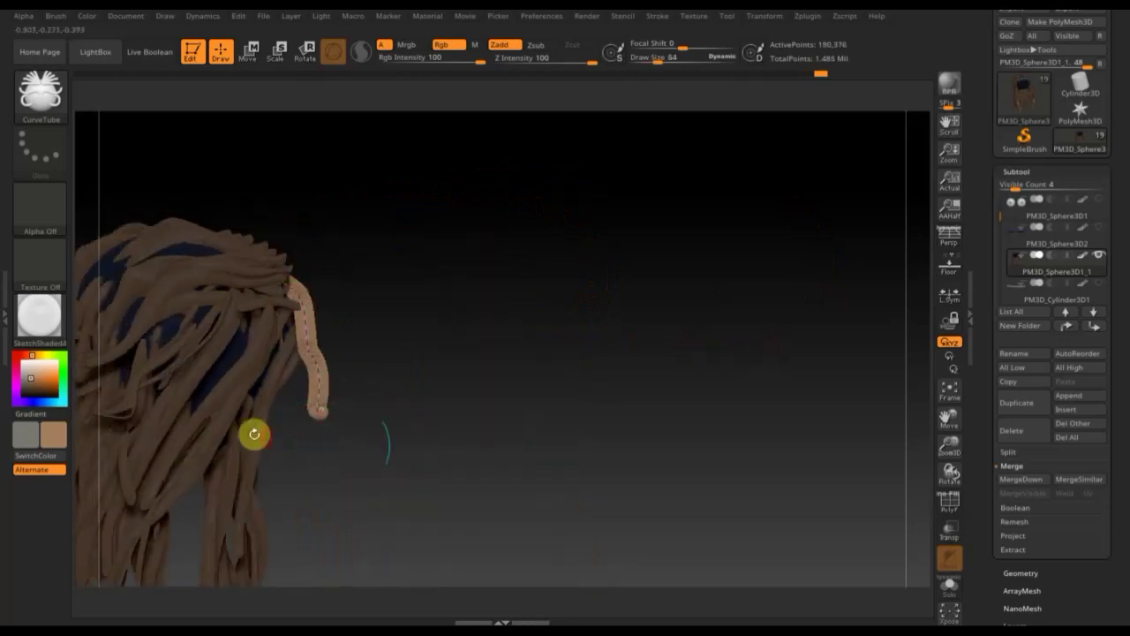
mouse_move(315, 397)
left_mouse_down()
mouse_move(262, 397)
mouse_move(286, 411)
mouse_move(232, 461)
left_mouse_up()
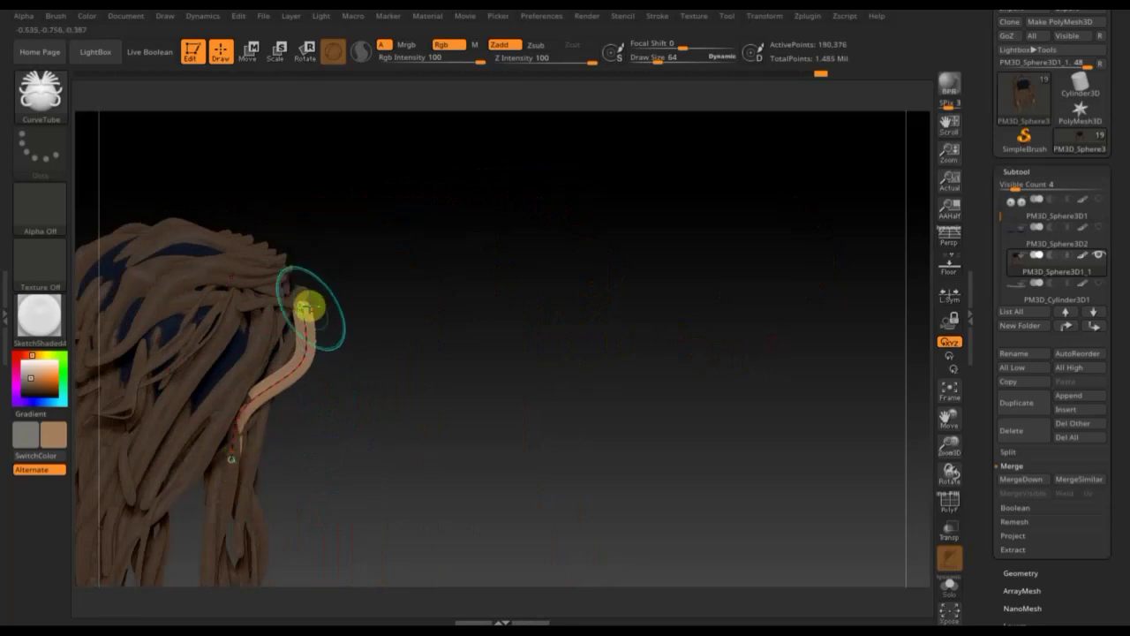
mouse_move(449, 359)
left_mouse_down()
mouse_move(380, 331)
mouse_move(332, 278)
mouse_move(383, 277)
left_mouse_up()
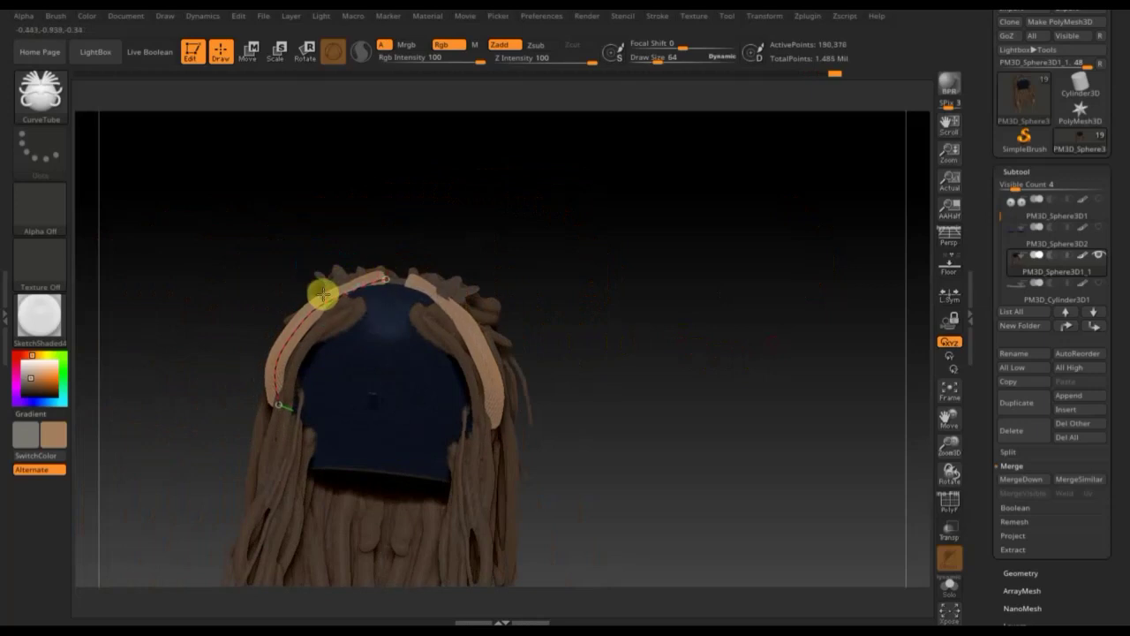
mouse_move(588, 245)
left_mouse_down()
mouse_move(598, 397)
mouse_move(579, 404)
left_mouse_up()
left_click_drag(292, 310, 288, 298)
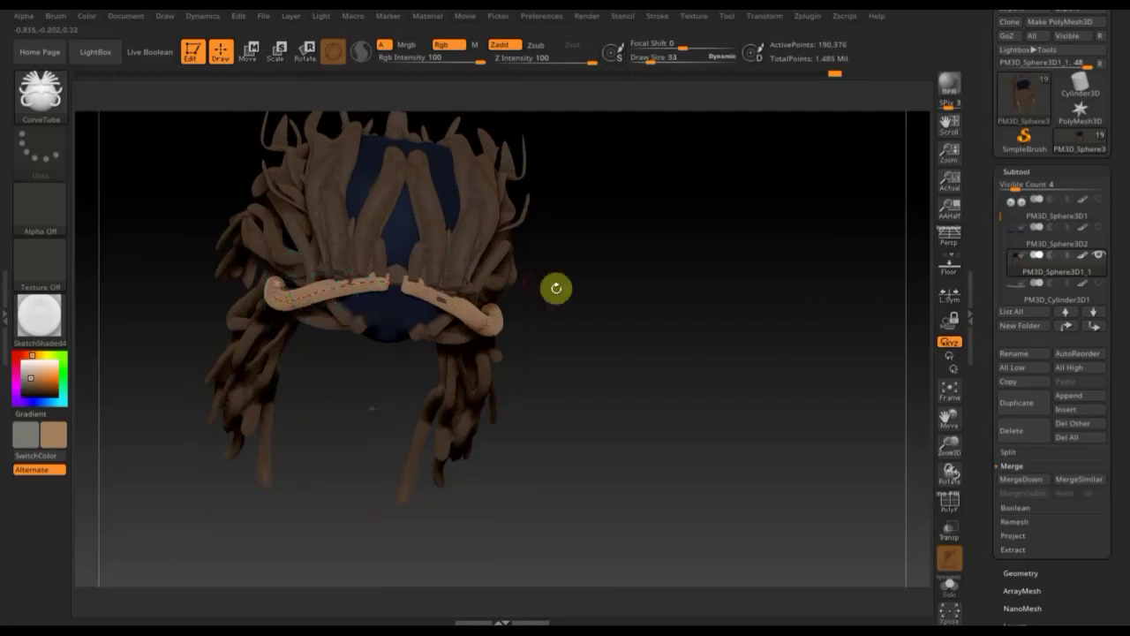
left_click_drag(641, 321, 633, 202, "shift")
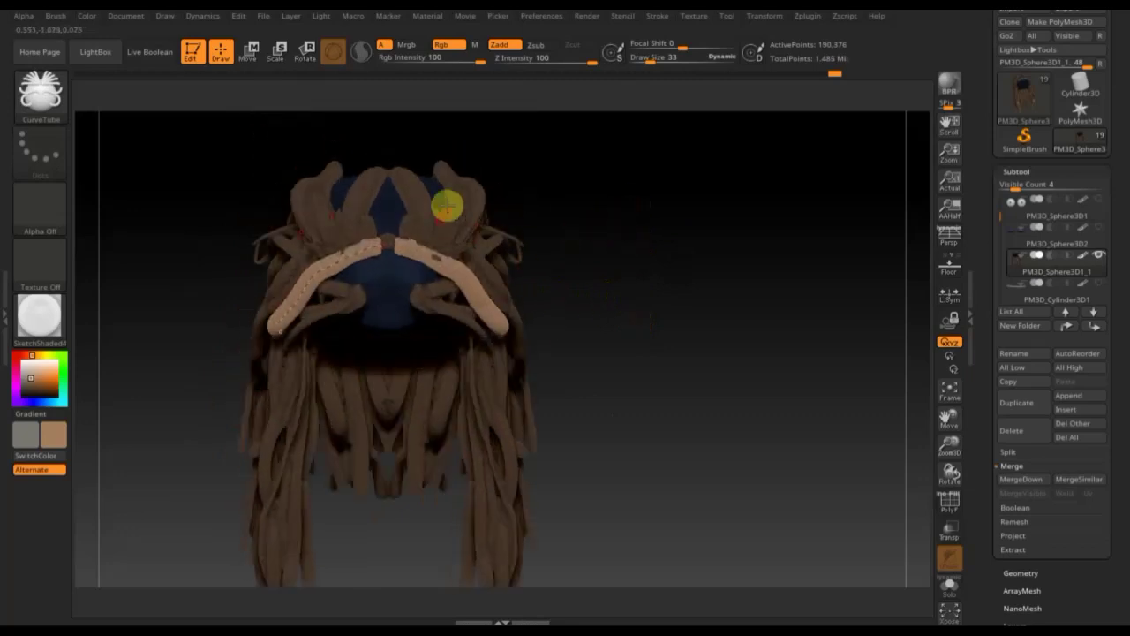
Step: Redraw the mirrored band tube across the head and reshape both band tubes' inner ends
left_click_drag(388, 291, 327, 276)
left_click_drag(282, 304, 282, 305)
mouse_move(370, 283)
left_mouse_down()
mouse_move(278, 333)
mouse_move(397, 269)
mouse_move(391, 294)
left_mouse_up()
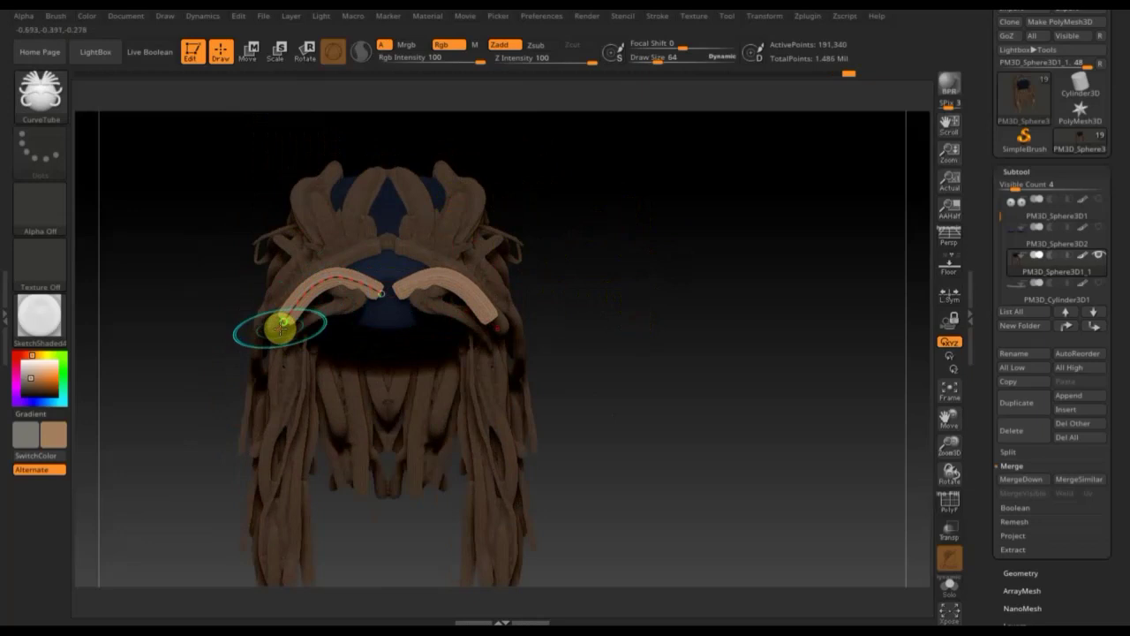
left_click_drag(276, 334, 274, 342)
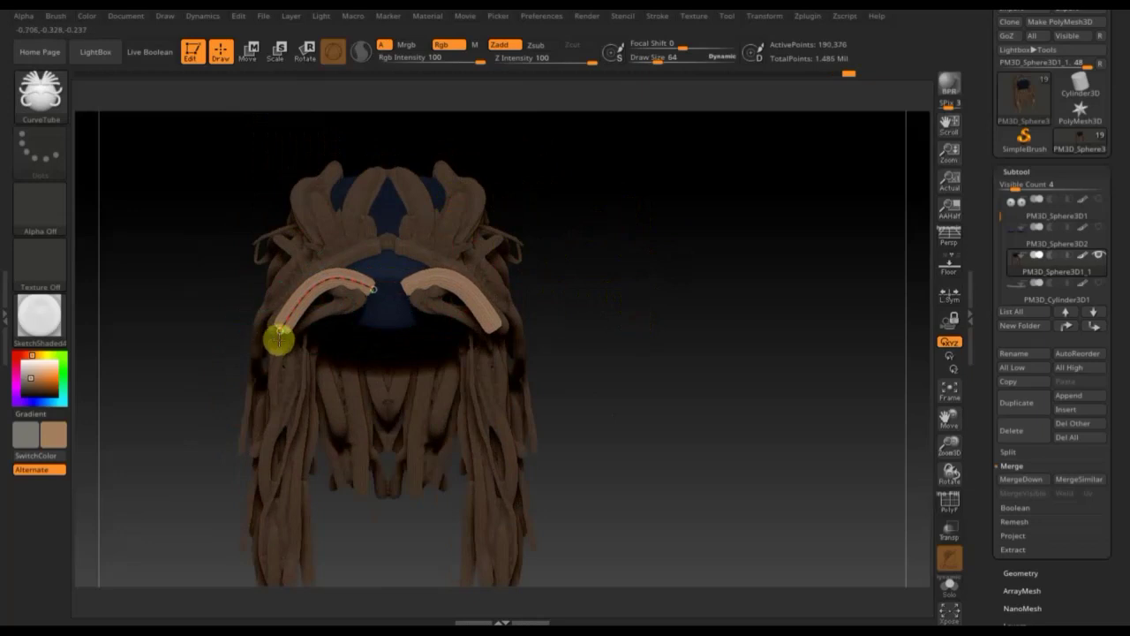
left_click_drag(644, 63, 647, 62)
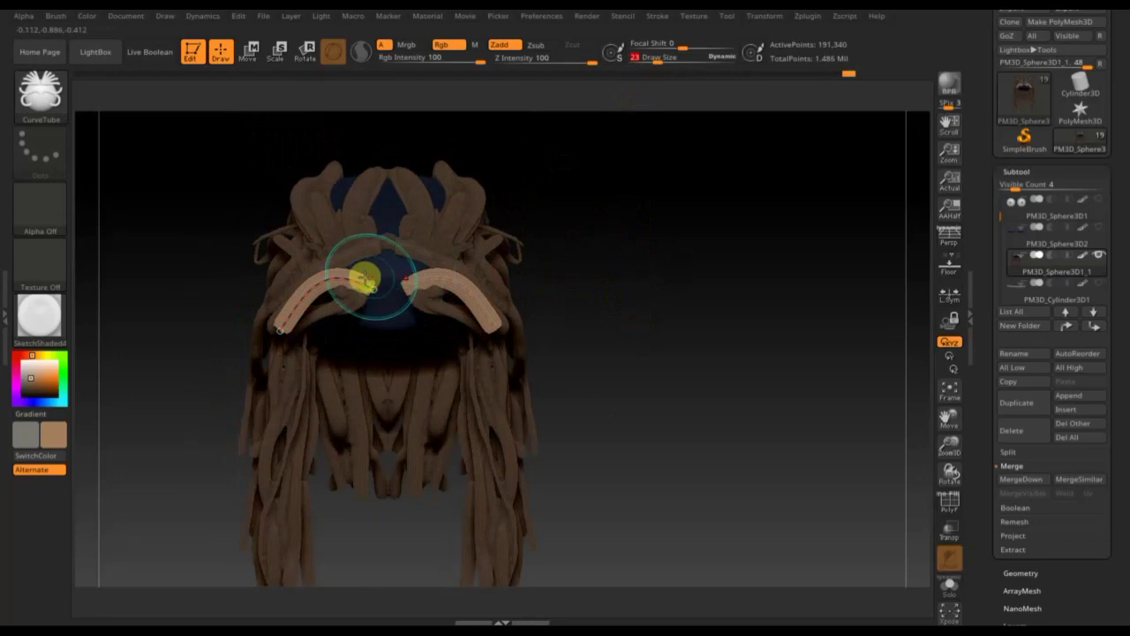
left_click_drag(360, 278, 373, 292)
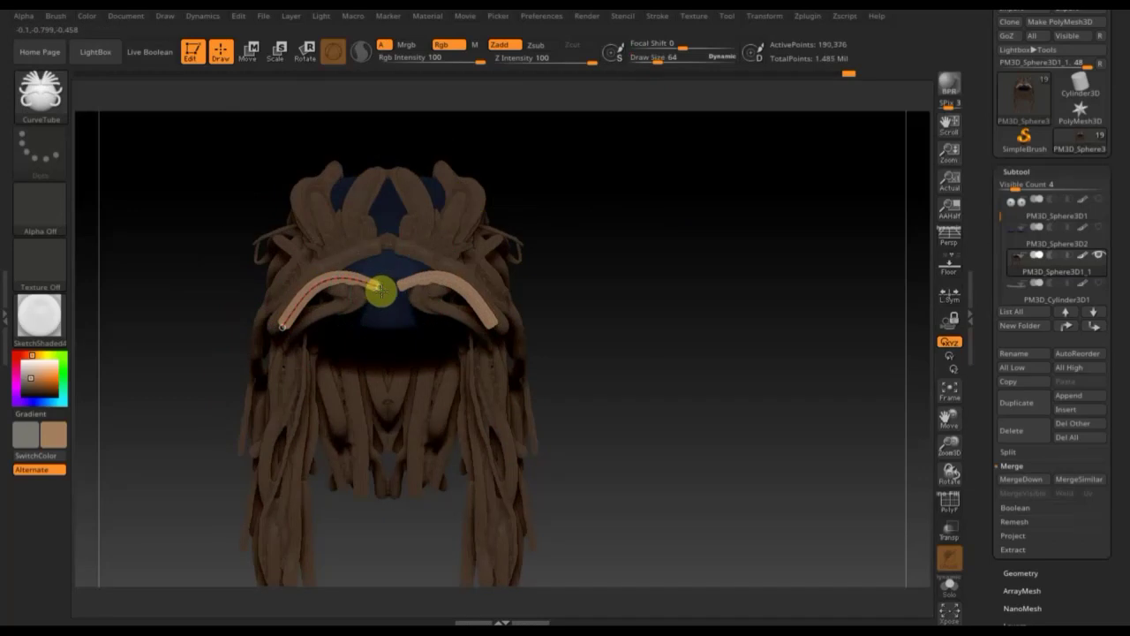
mouse_move(613, 295)
left_mouse_down()
mouse_move(686, 302)
mouse_move(434, 326)
left_mouse_up()
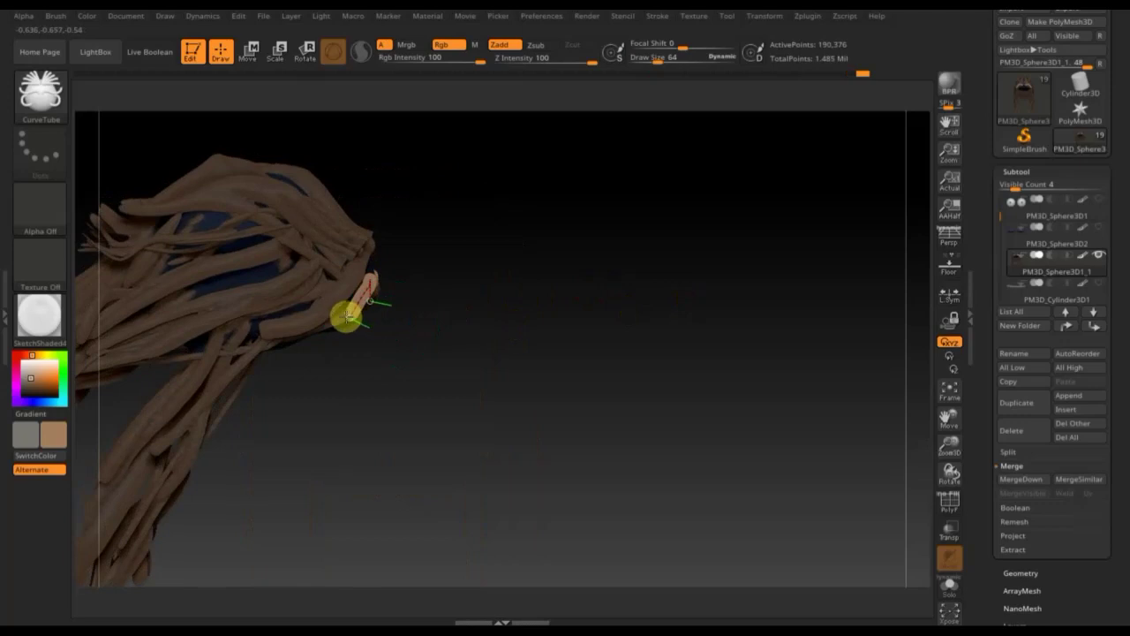
mouse_move(477, 317)
left_mouse_down()
mouse_move(430, 260)
mouse_move(411, 323)
left_mouse_up()
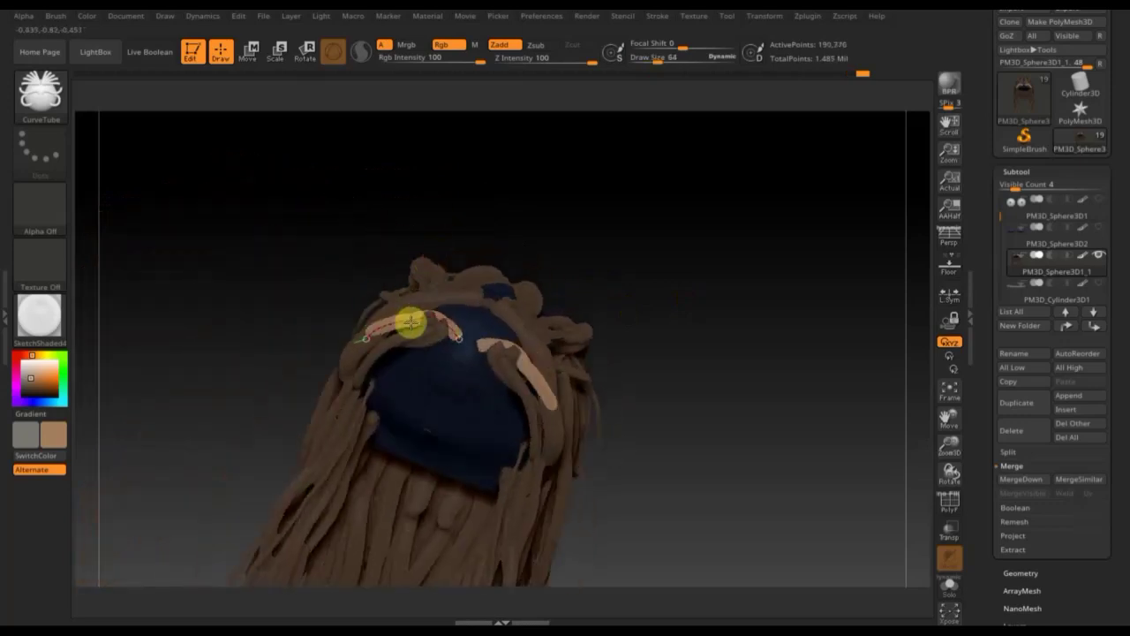
key("ctrl+z")
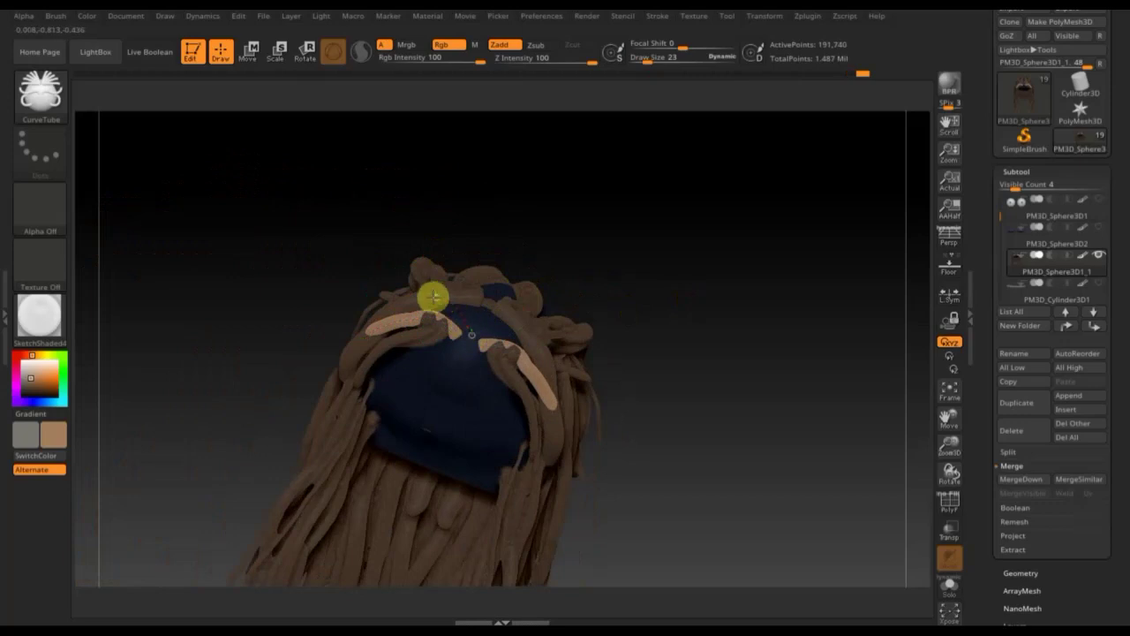
Step: Refine the band curve so its far end drops, undoing to keep the tubes on the head
left_click_drag(382, 323, 438, 318)
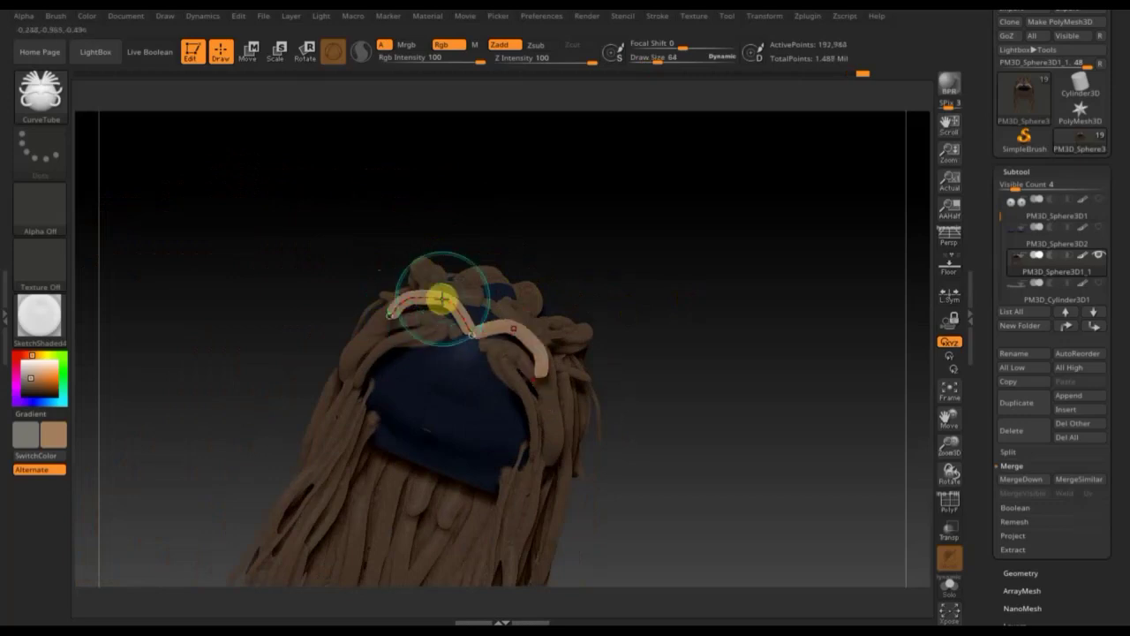
left_click_drag(397, 313, 397, 324)
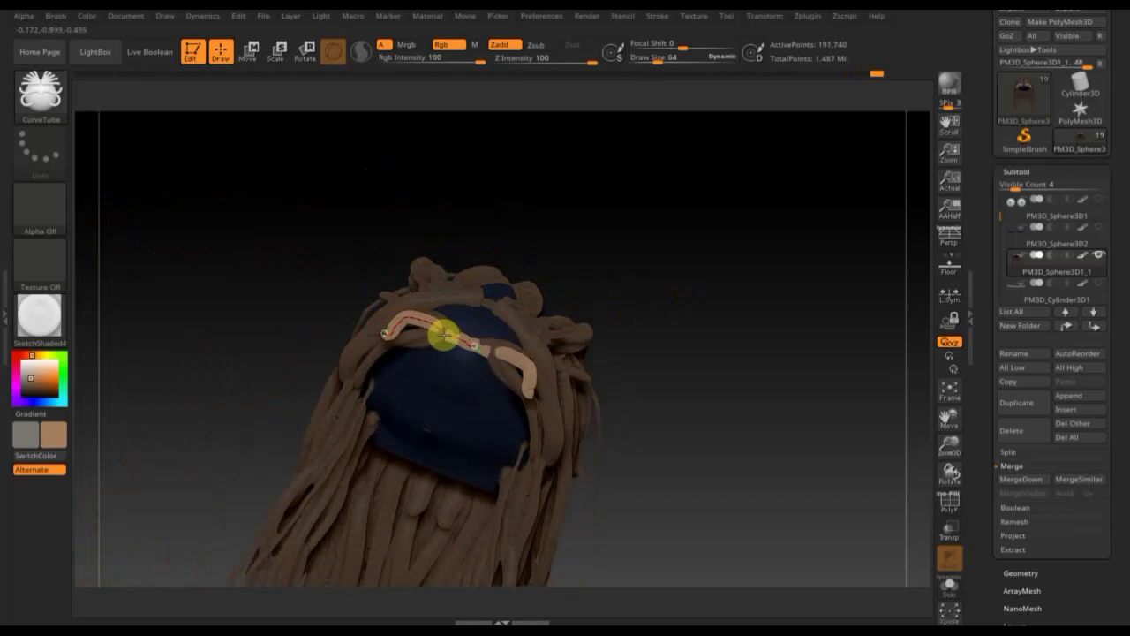
left_click_drag(641, 379, 553, 358)
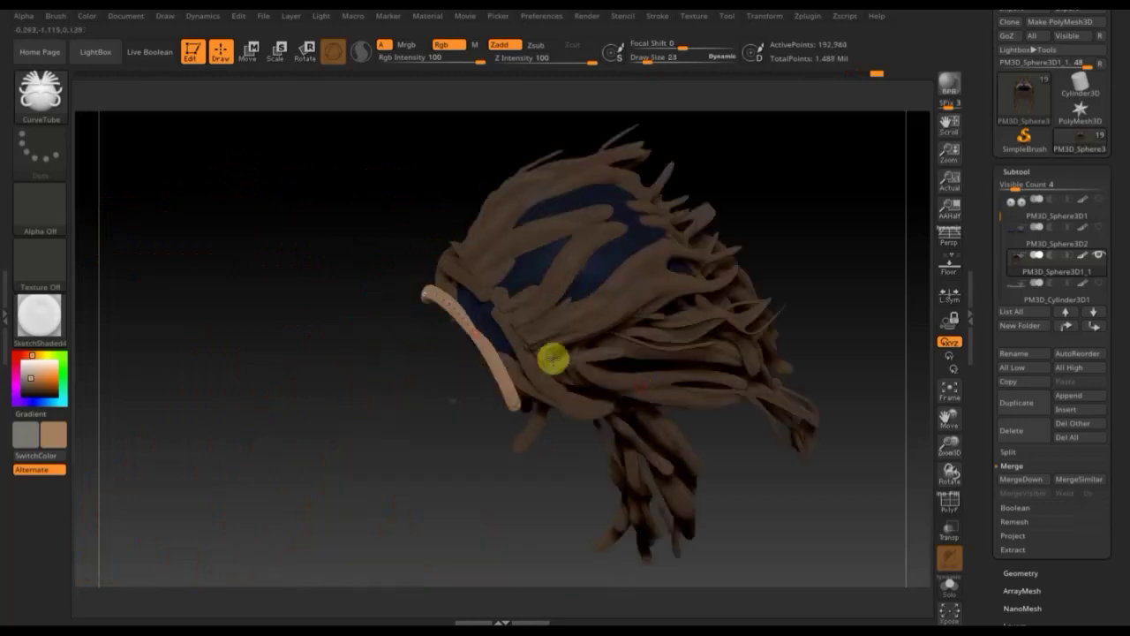
left_click_drag(420, 291, 431, 283)
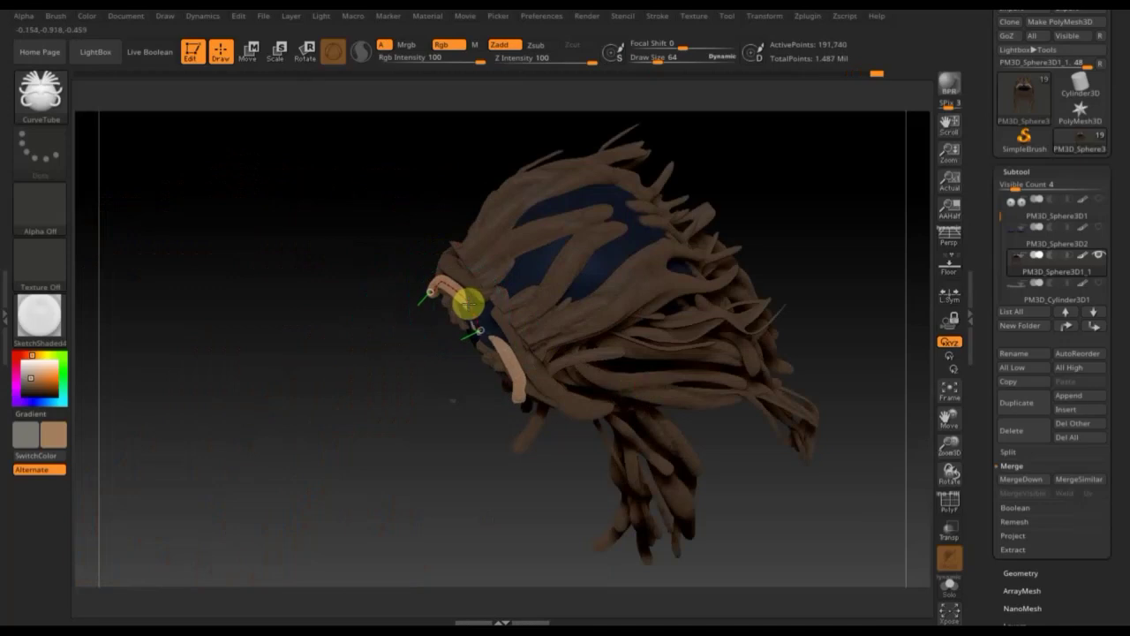
left_click_drag(793, 188, 661, 239)
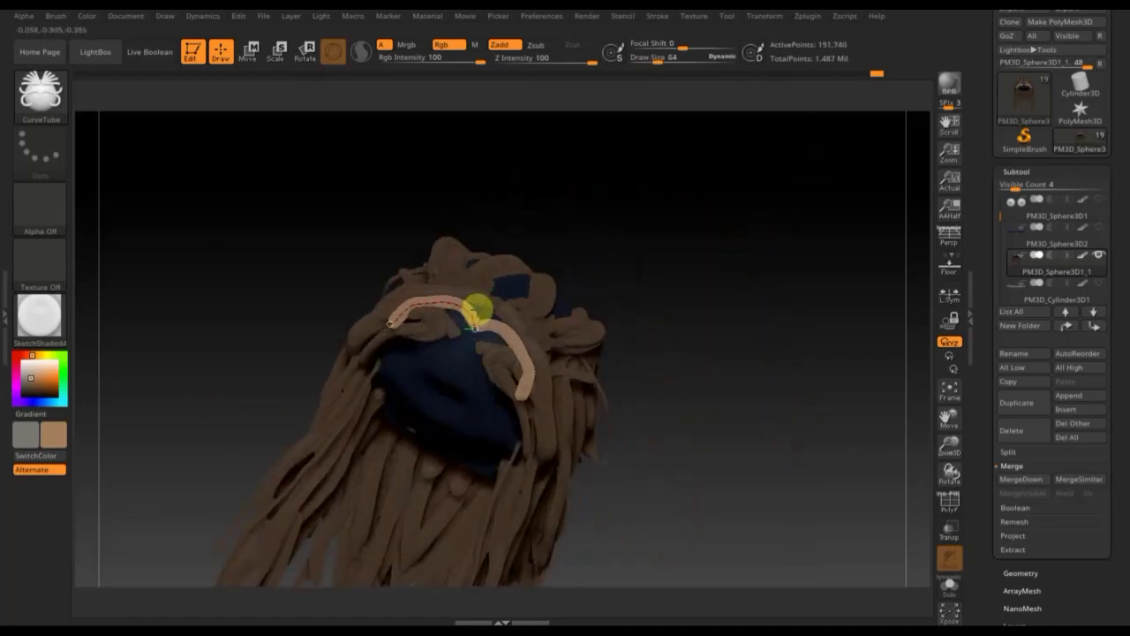
left_click_drag(471, 323, 465, 335)
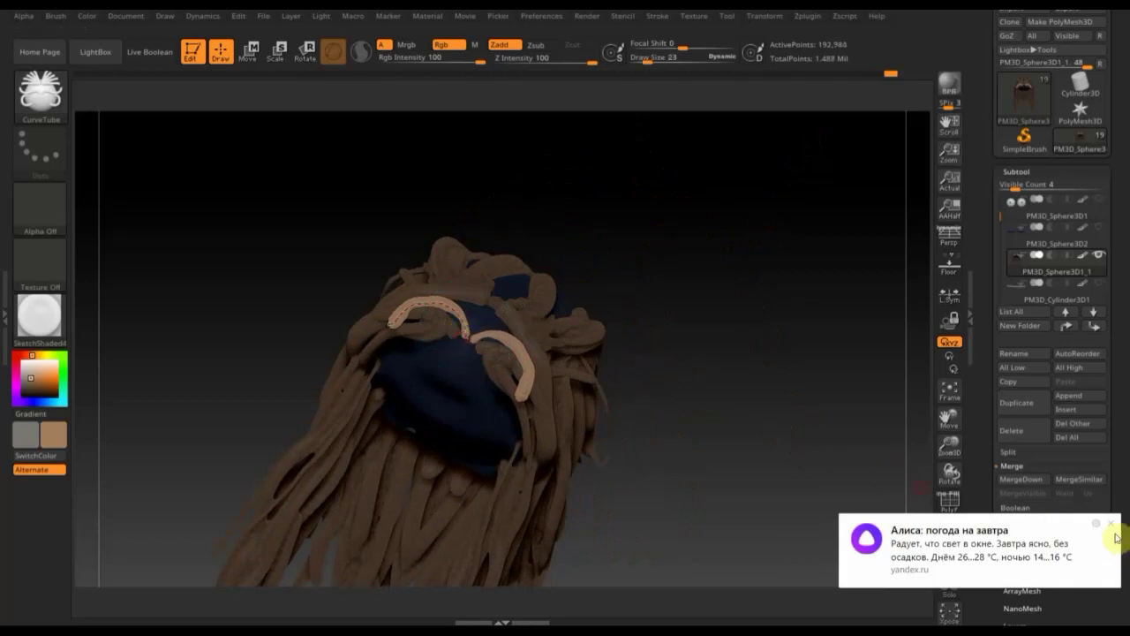
left_click(1112, 526)
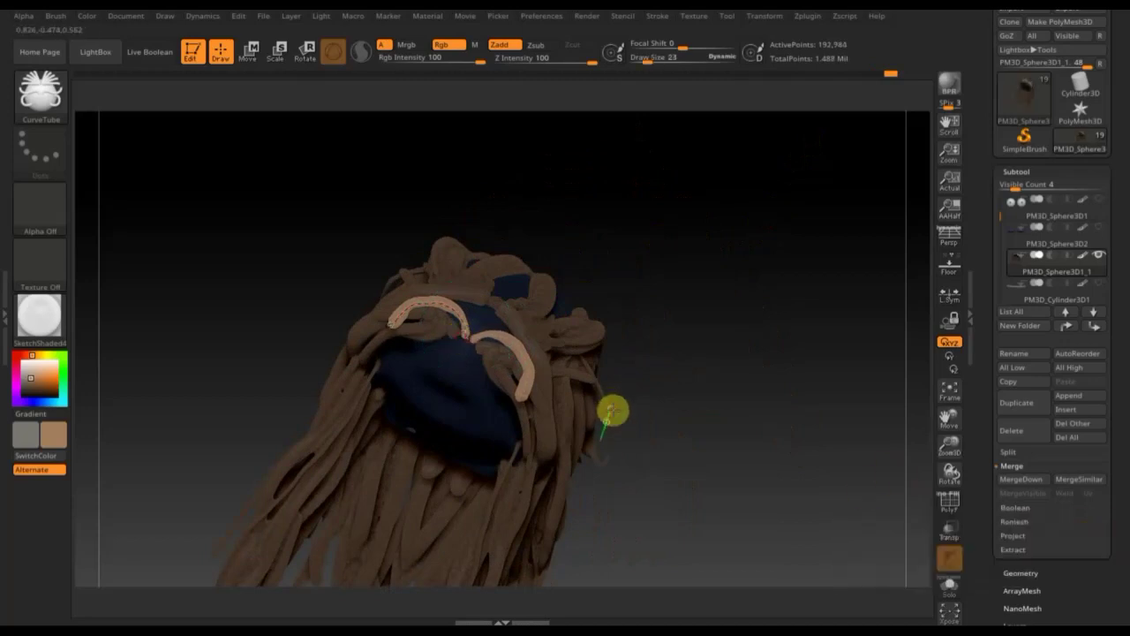
left_click(613, 410)
key("ctrl+z")
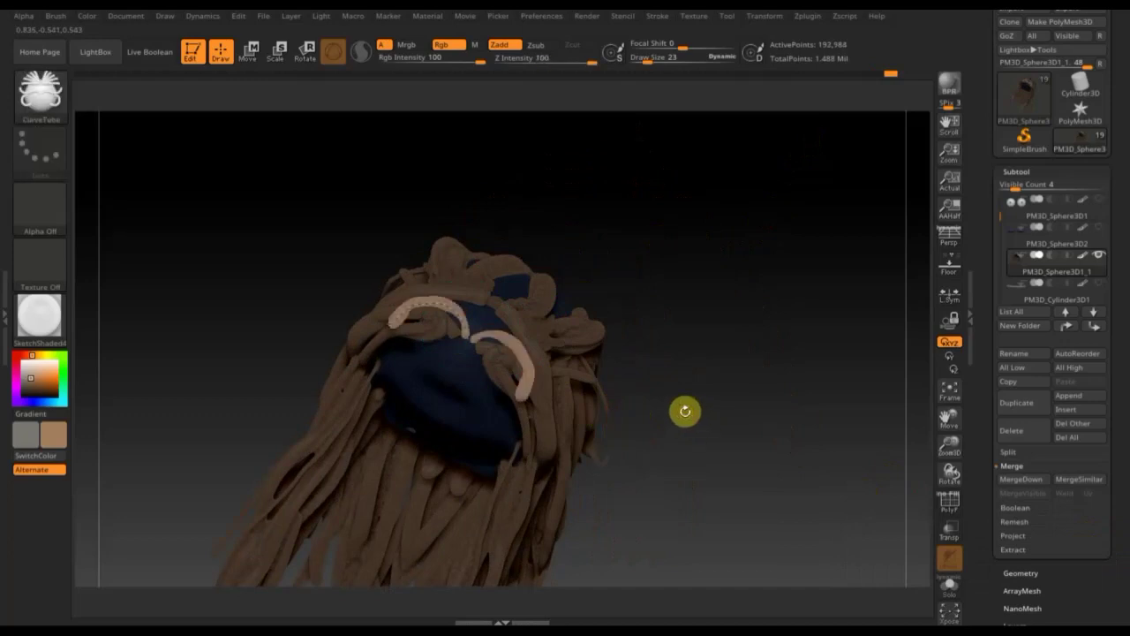
key("ctrl+z")
mouse_move(671, 333)
left_mouse_down()
mouse_move(656, 301)
mouse_move(472, 350)
left_mouse_up()
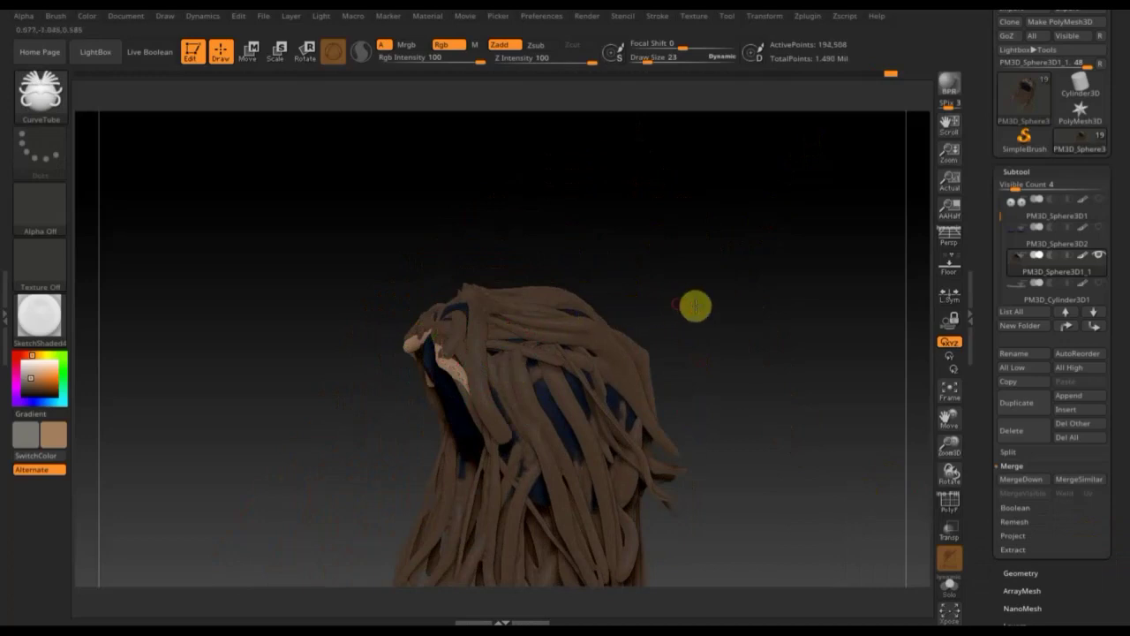
Step: Draw a new tube strand across the hair front, pulling its left end down the hairline
left_click_drag(694, 306, 736, 306)
mouse_move(573, 303)
left_mouse_down()
mouse_move(571, 368)
mouse_move(452, 280)
left_mouse_up()
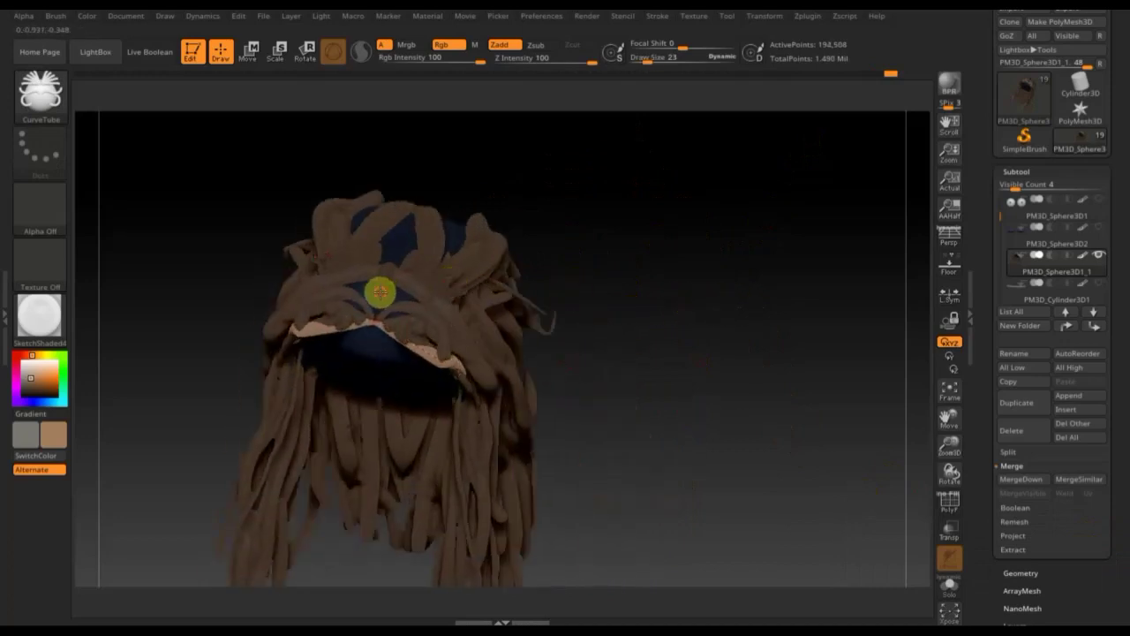
left_click_drag(291, 288, 291, 285)
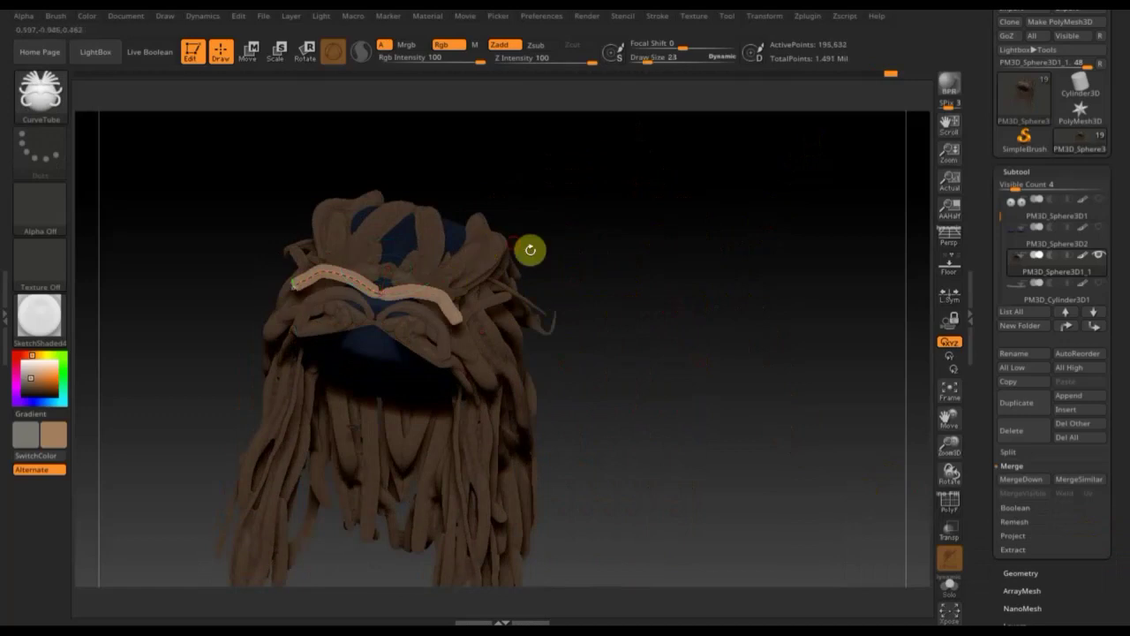
left_click_drag(620, 191, 468, 263)
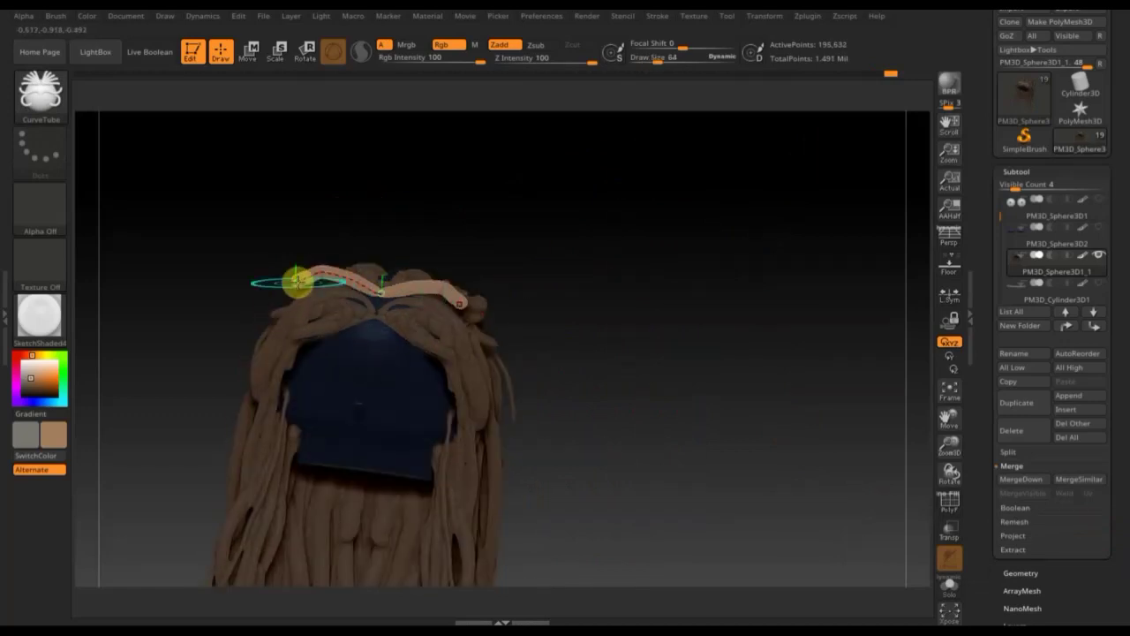
left_click_drag(294, 289, 291, 301)
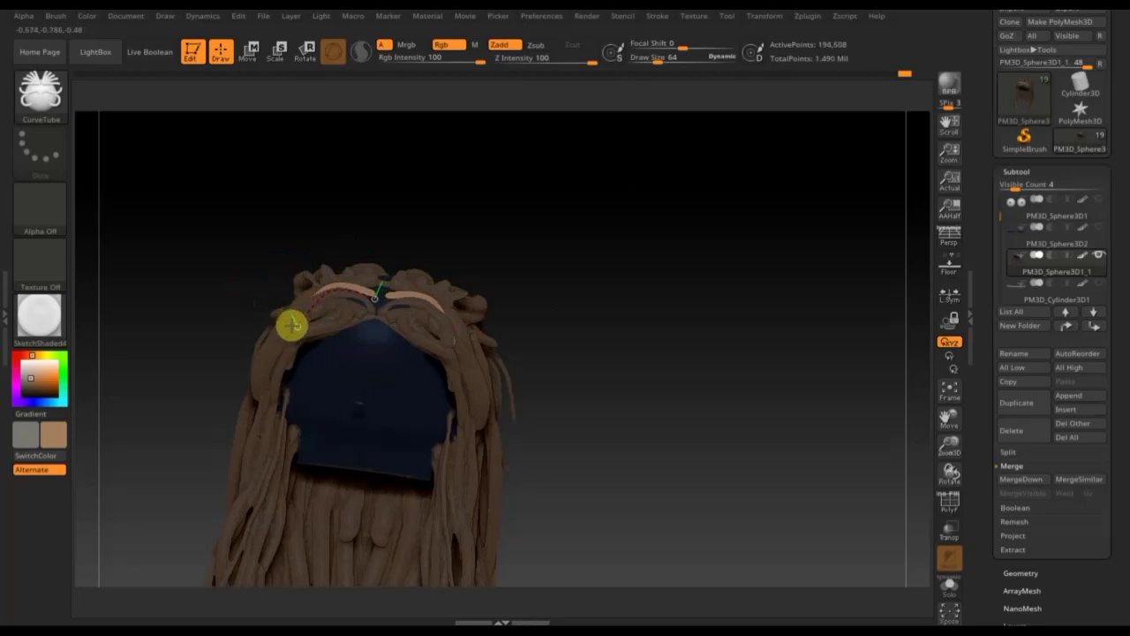
Step: Thin the strand to Draw Size 23 and clear the hair's mask
left_click_drag(654, 338, 402, 333)
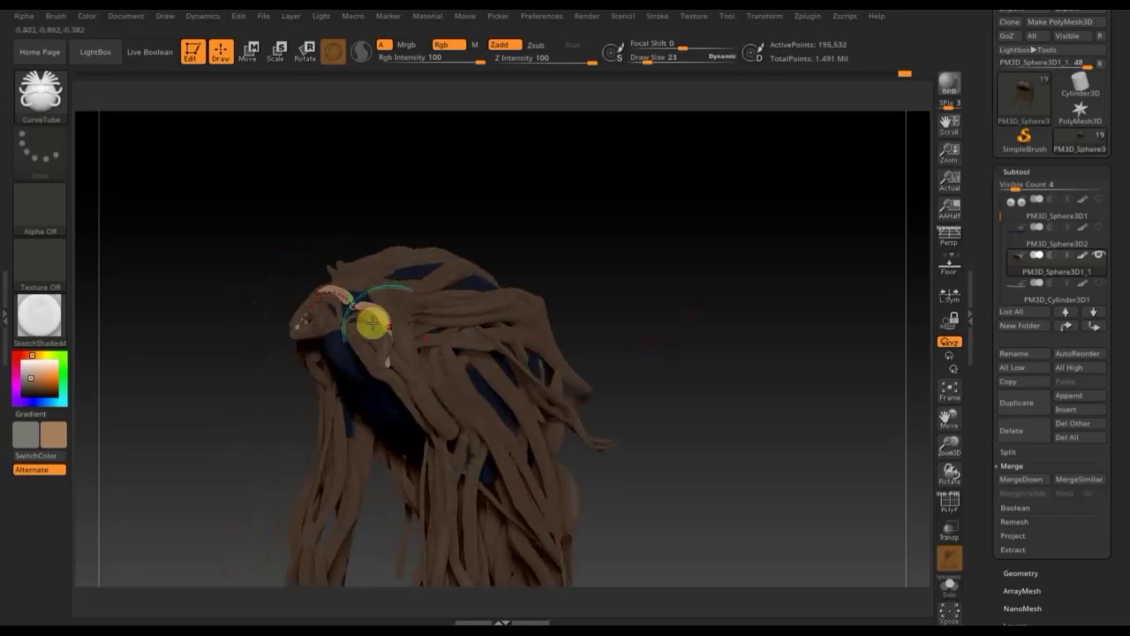
key("ctrl+z")
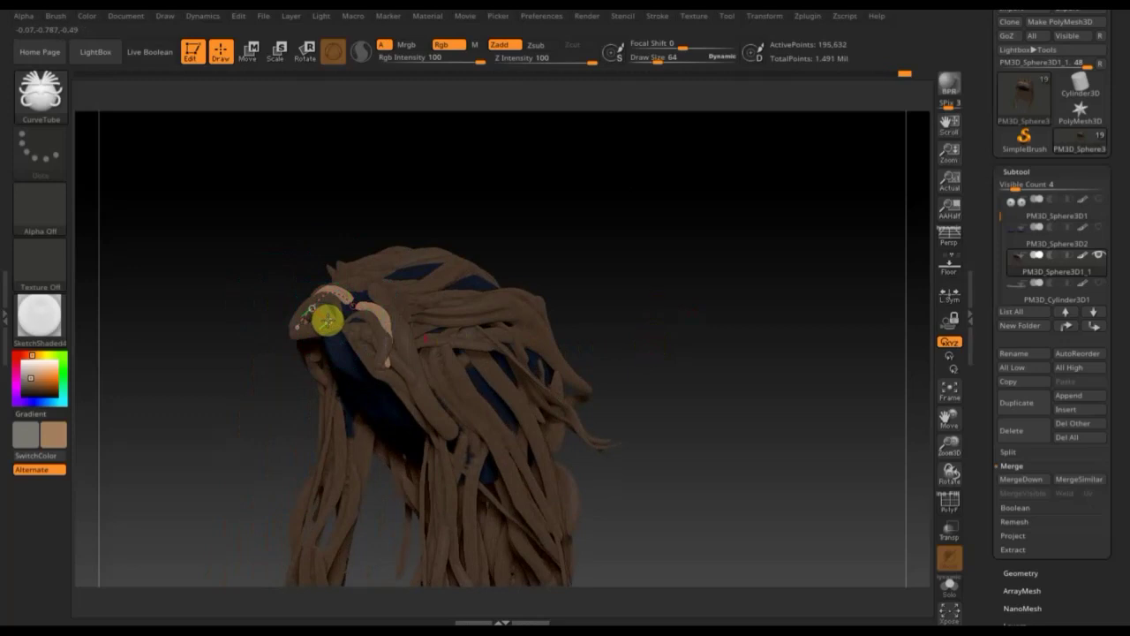
key("ctrl+shift+z")
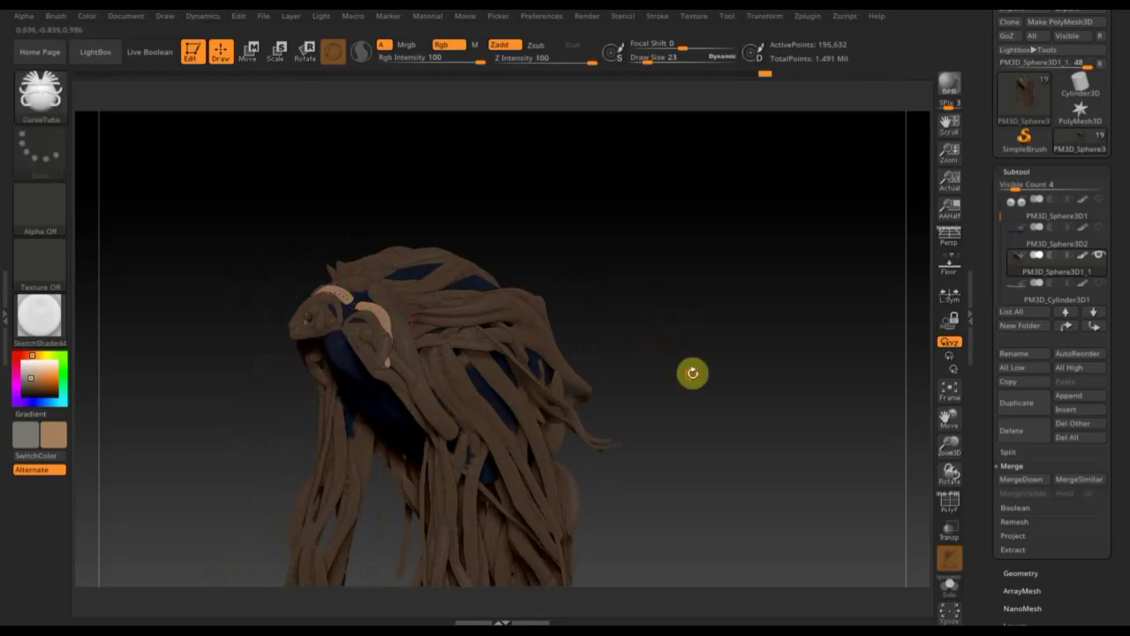
left_click_drag(720, 323, 740, 339, "shift")
left_click_drag(732, 419, 677, 395, "alt")
left_click_drag(681, 284, 714, 346, "ctrl")
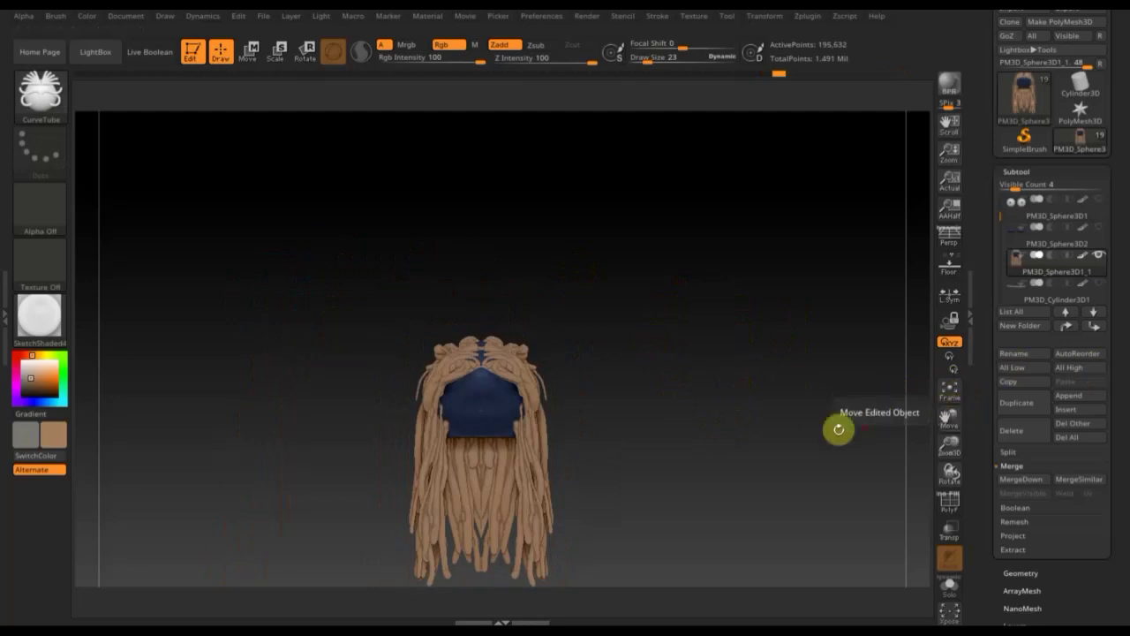
Step: Show all of the character's subtools again
key("shift")
left_click(1099, 256, "shift")
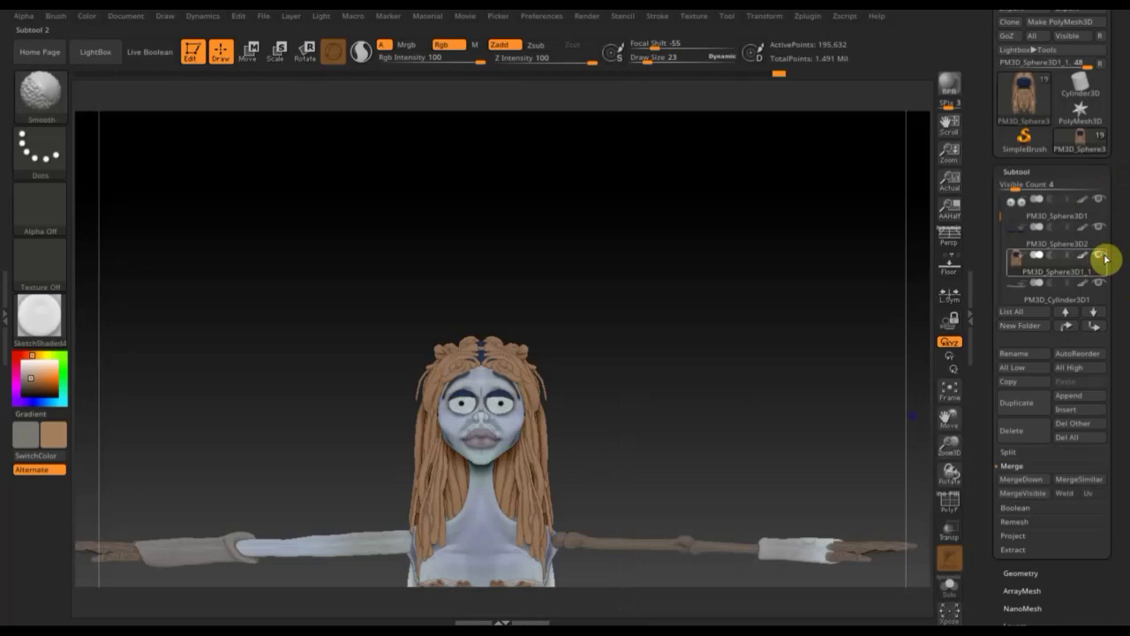
mouse_move(737, 351)
left_mouse_down()
mouse_move(774, 354)
mouse_move(701, 356)
mouse_move(701, 313)
mouse_move(676, 329)
mouse_move(673, 264)
left_mouse_up()
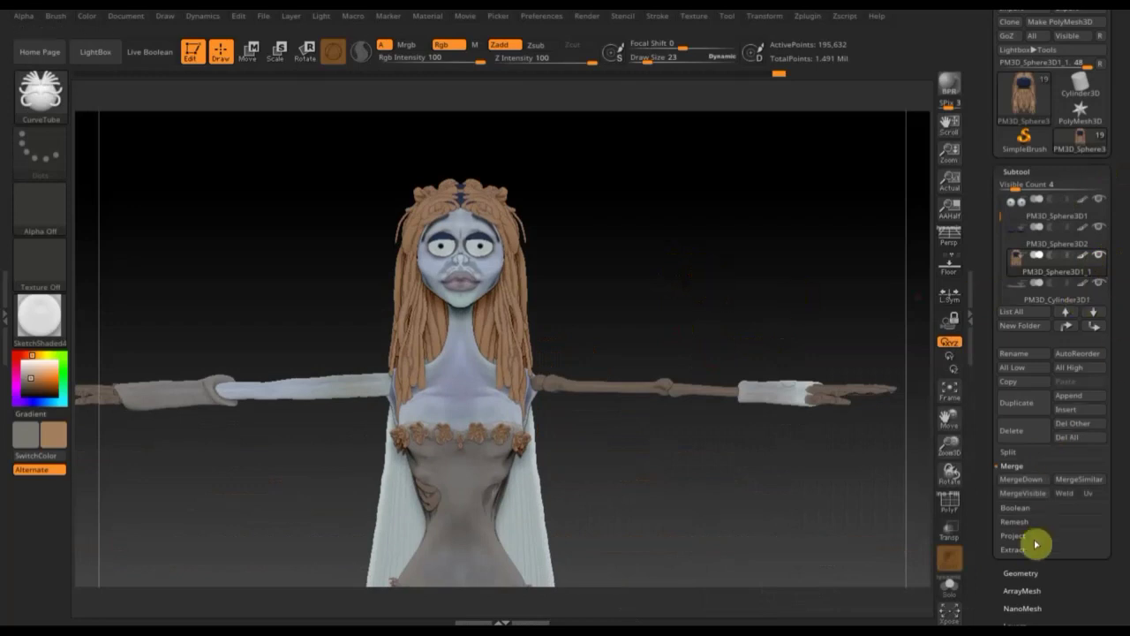
Step: DynaMesh the hair at resolution 128, reducing it to 115,153 active points
left_click(1039, 571)
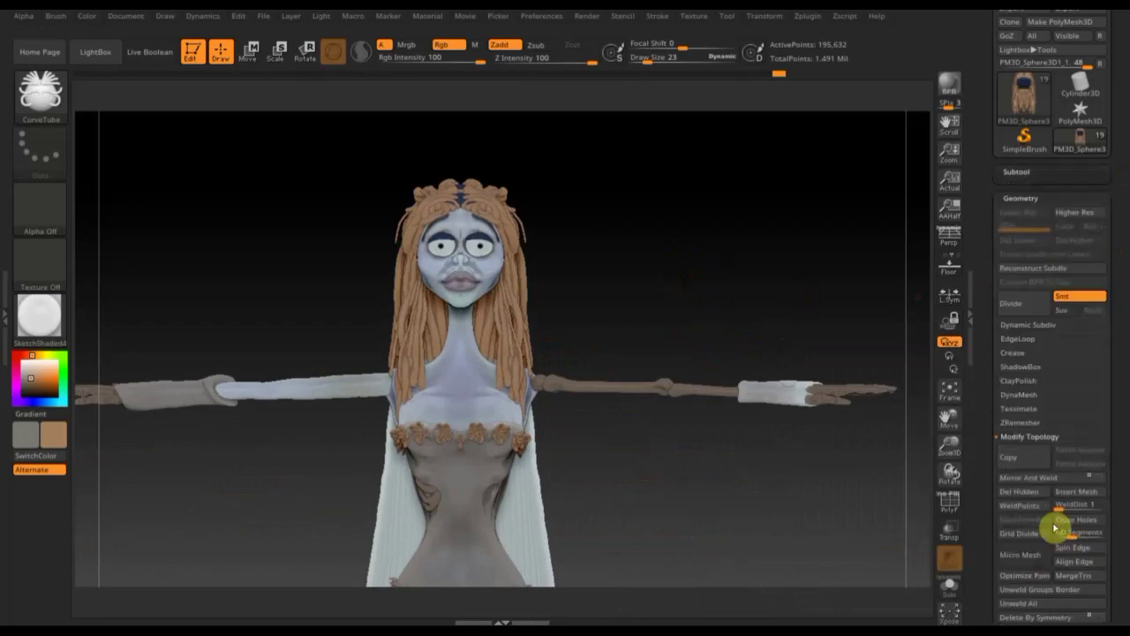
left_click(1020, 386)
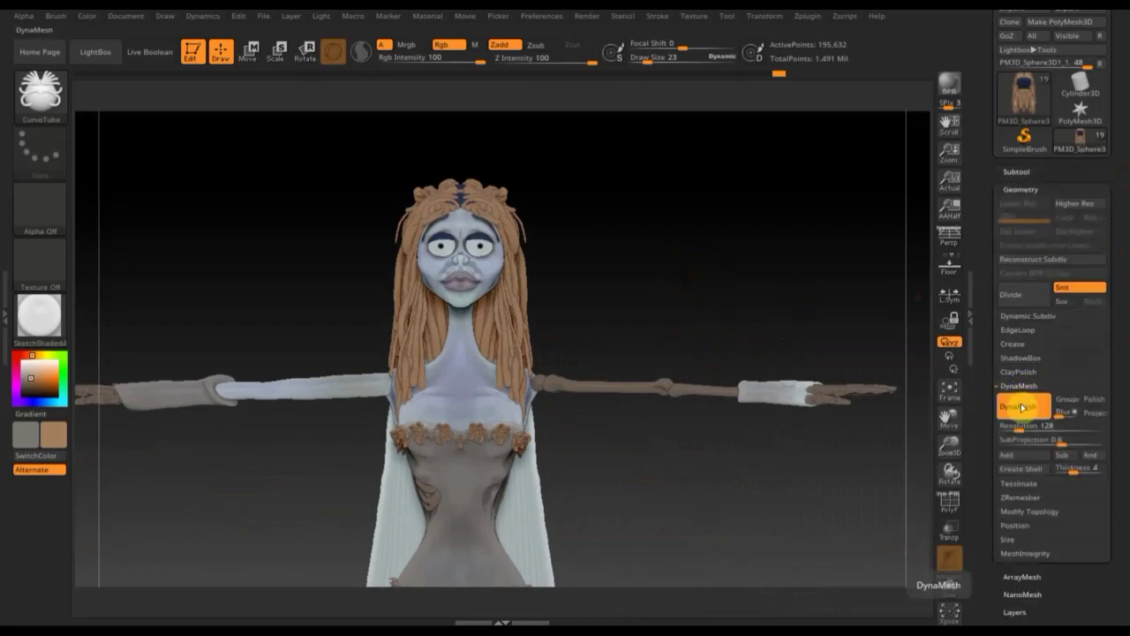
mouse_move(655, 174)
left_mouse_down("ctrl")
mouse_move(749, 266)
mouse_move(786, 281)
left_mouse_up("ctrl")
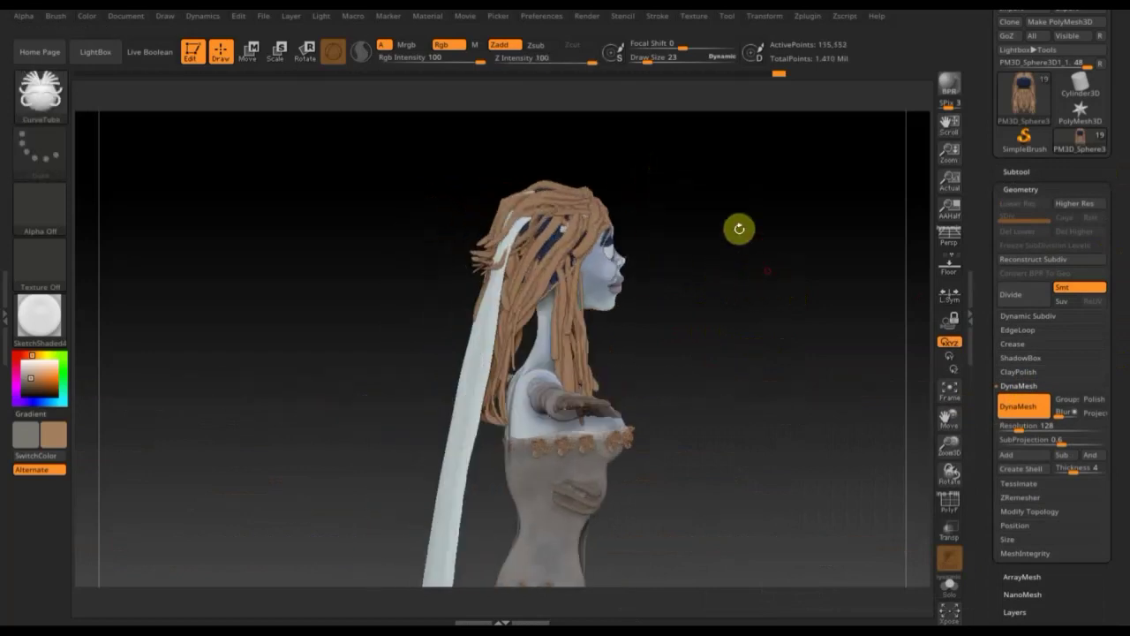
left_click(45, 107)
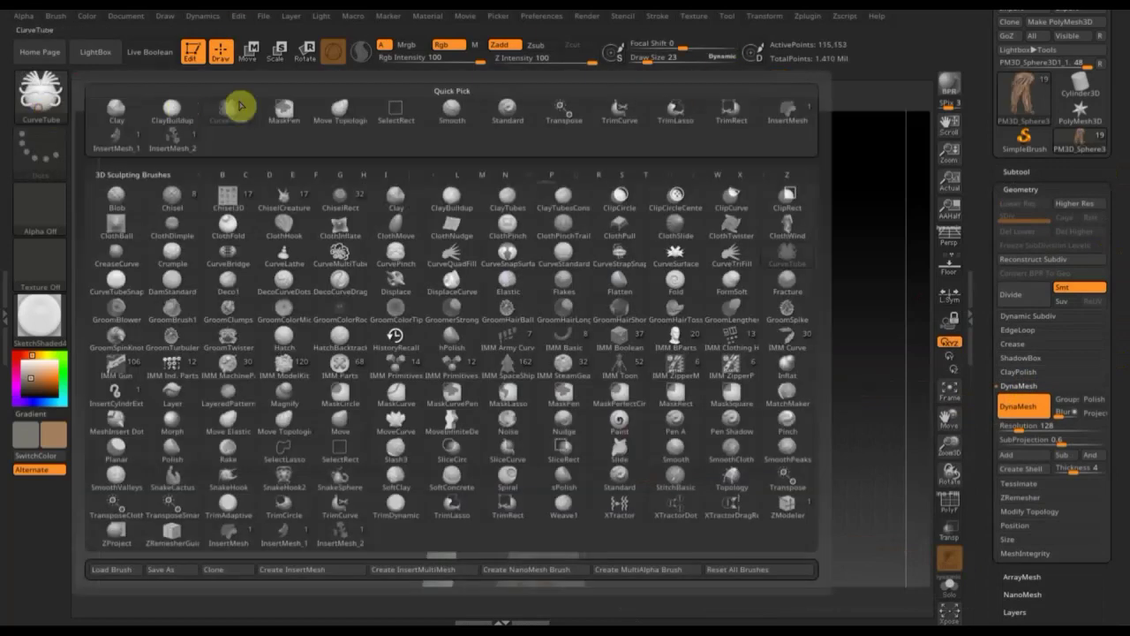
Step: With Move Topological at size 452, push stray strands off the white veil atop the head
left_click(361, 108)
left_click_drag(652, 59, 699, 62)
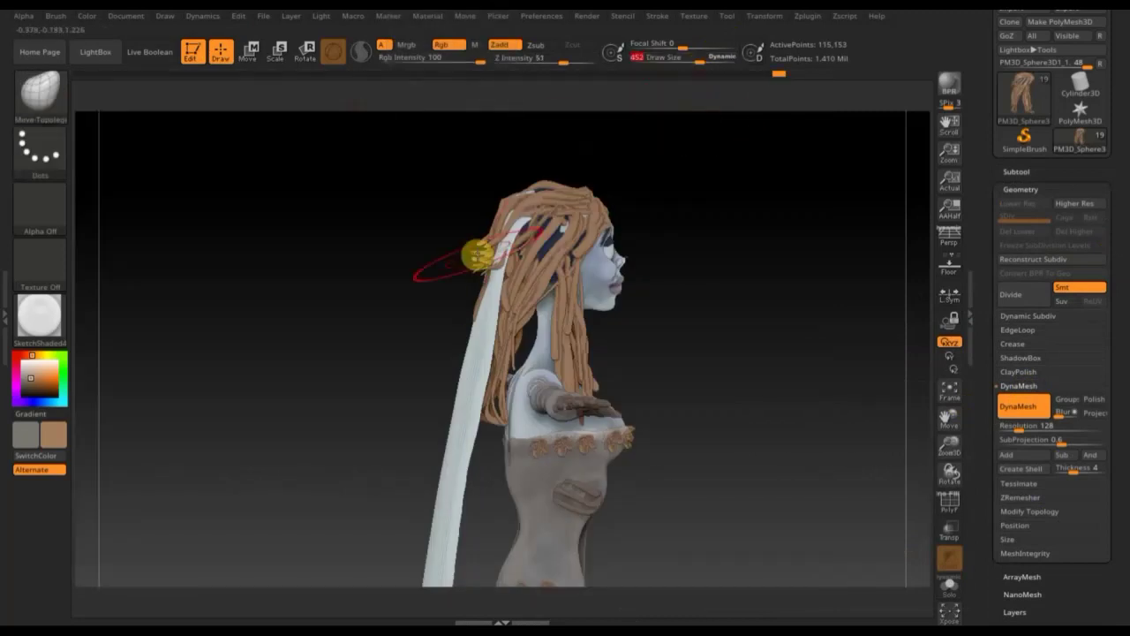
left_click_drag(481, 254, 493, 269)
mouse_move(521, 306)
left_mouse_down()
mouse_move(469, 286)
mouse_move(486, 277)
left_mouse_up()
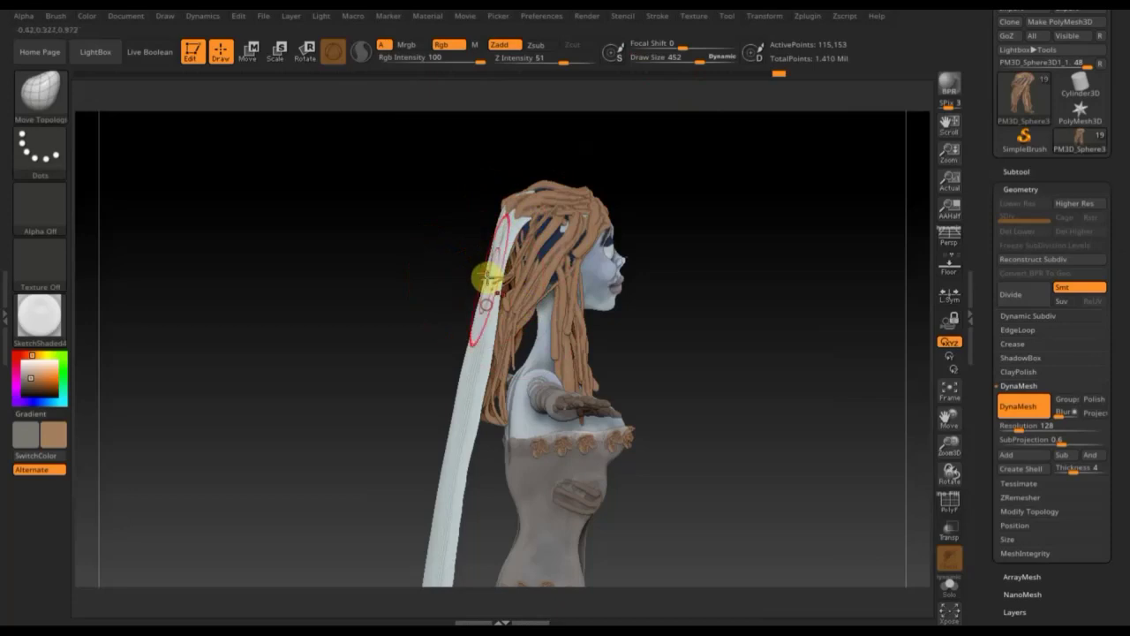
left_click_drag(532, 235, 517, 189)
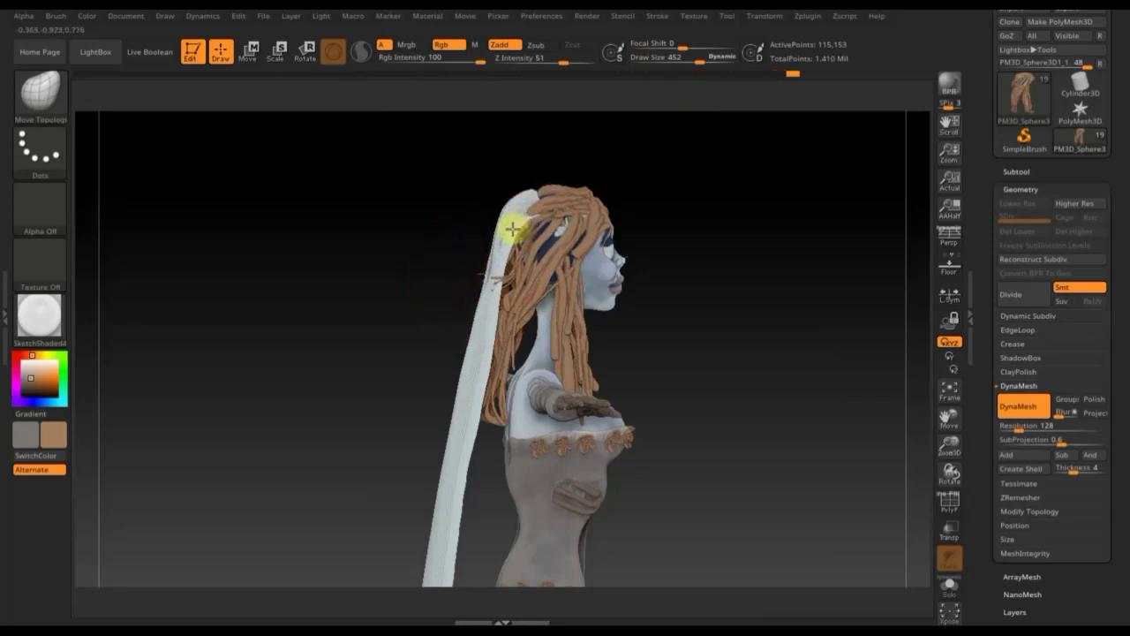
mouse_move(530, 227)
left_mouse_down()
mouse_move(550, 239)
mouse_move(559, 225)
left_mouse_up()
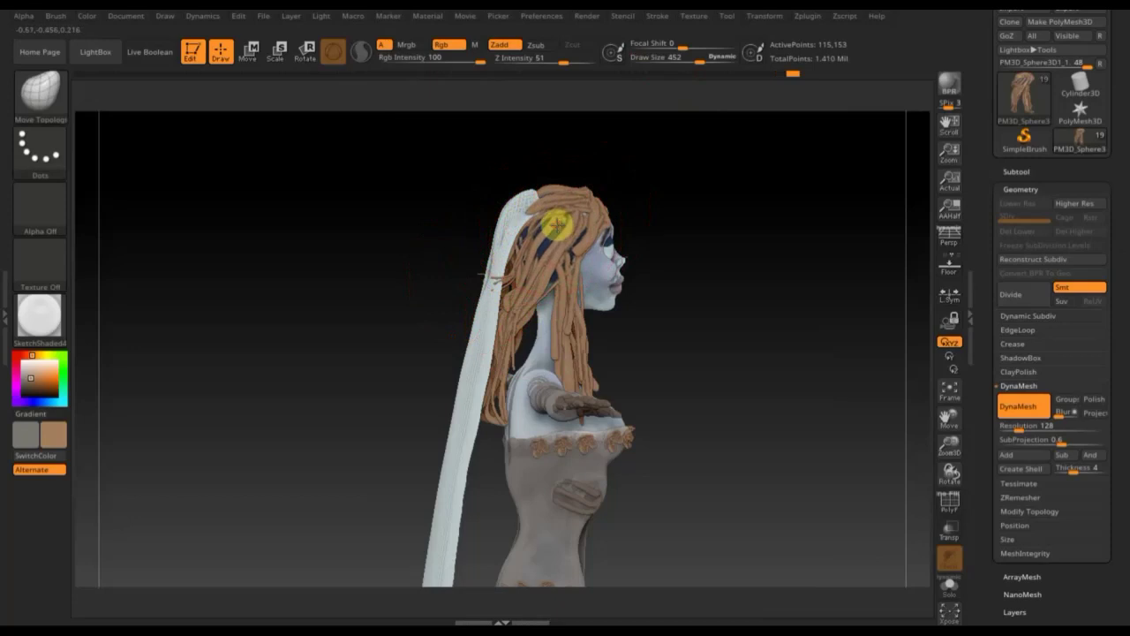
left_click_drag(747, 215, 668, 220)
mouse_move(567, 203)
left_mouse_down()
mouse_move(558, 195)
mouse_move(559, 285)
left_mouse_up()
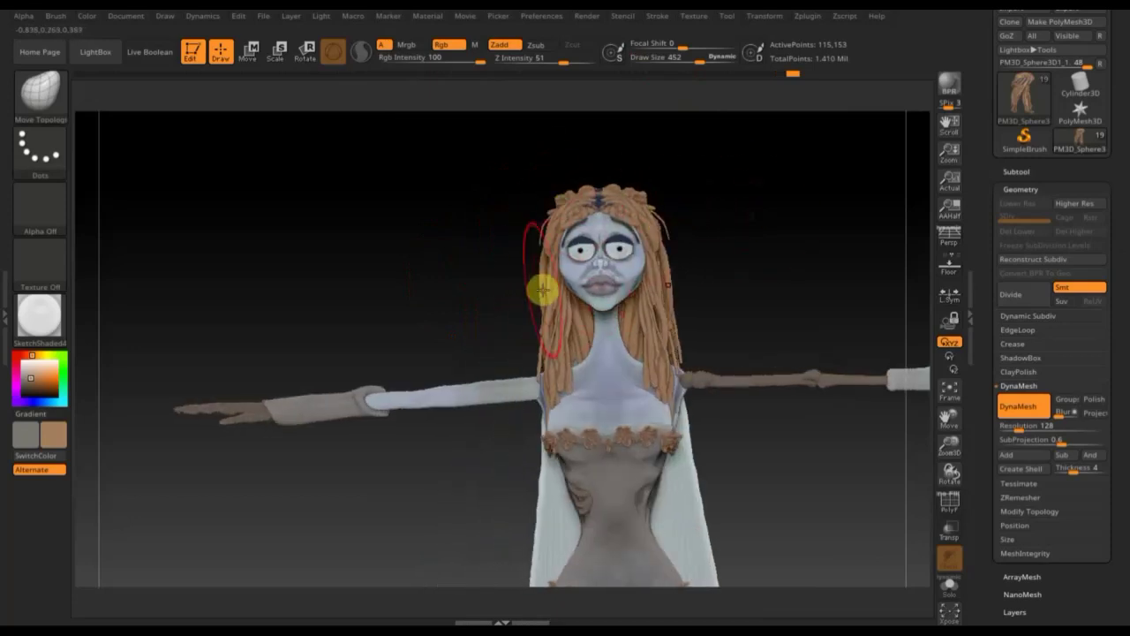
mouse_move(555, 291)
left_mouse_down()
mouse_move(539, 318)
mouse_move(550, 323)
mouse_move(547, 361)
mouse_move(525, 330)
left_mouse_up()
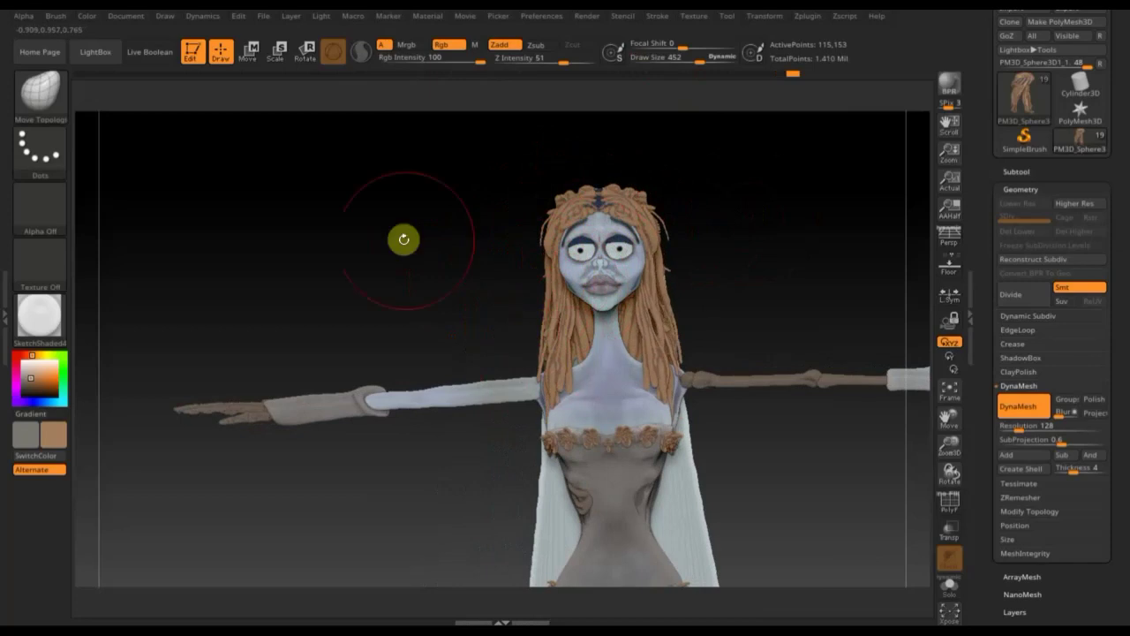
left_click_drag(792, 215, 789, 227, "shift")
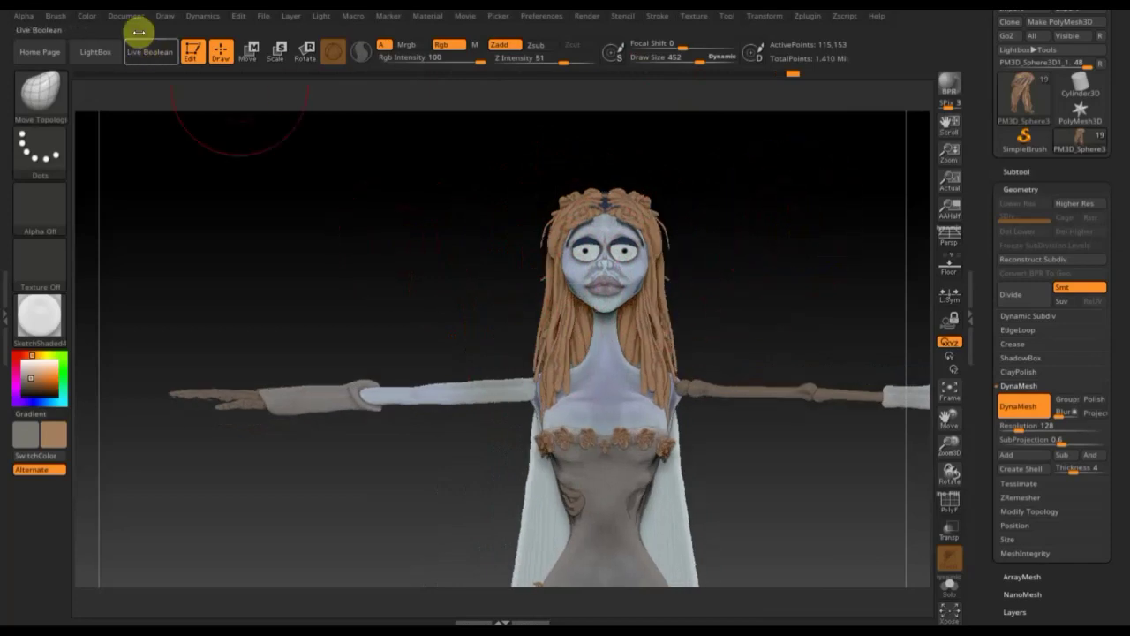
Step: Save the project as QS_1345.zpr, overwriting the existing file
left_click(267, 18)
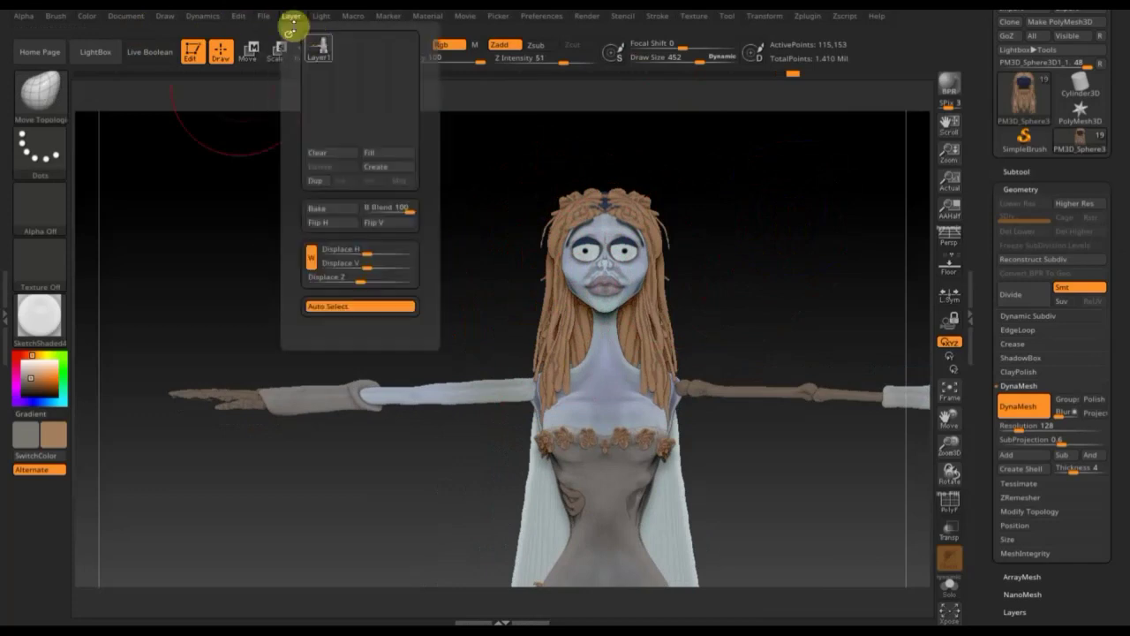
left_click(264, 17)
left_click(264, 18)
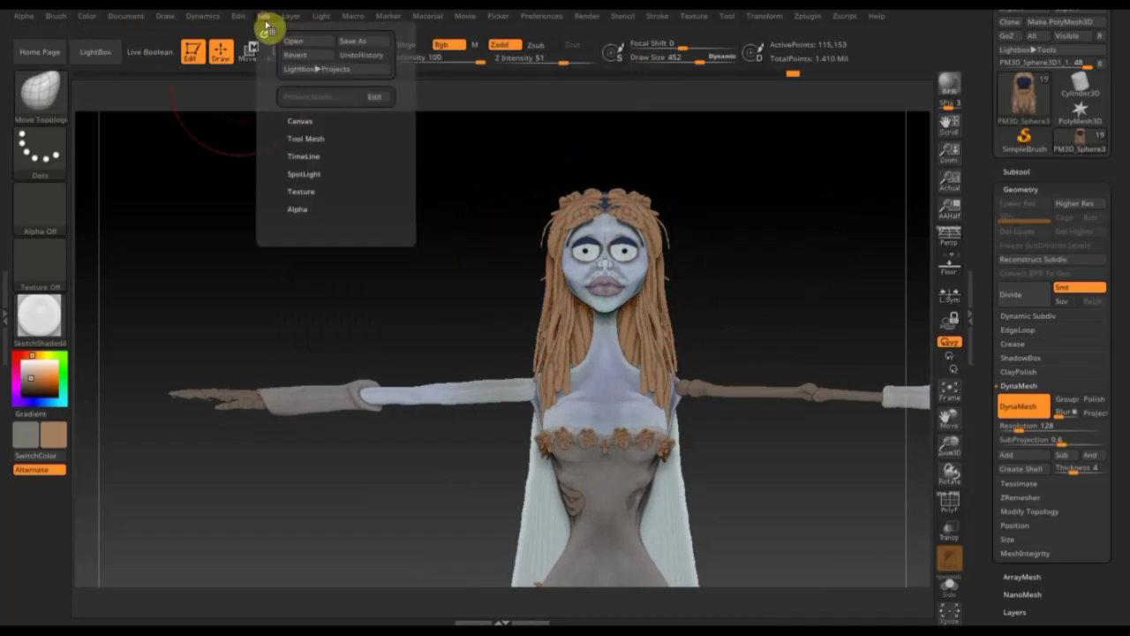
left_click(345, 43)
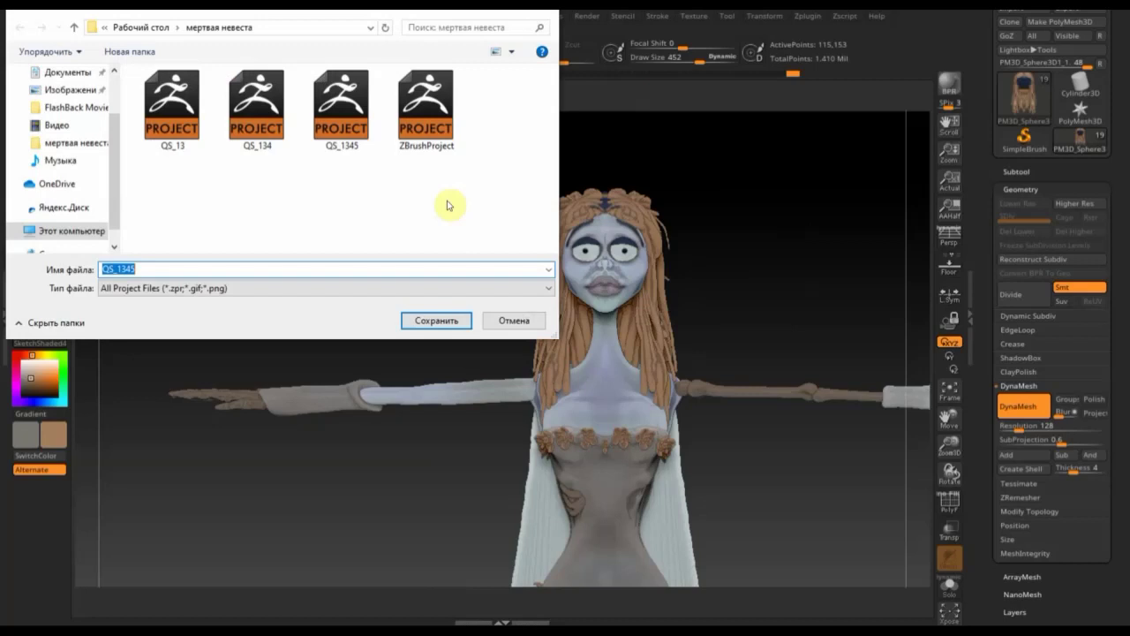
left_click(437, 321)
left_click(602, 303)
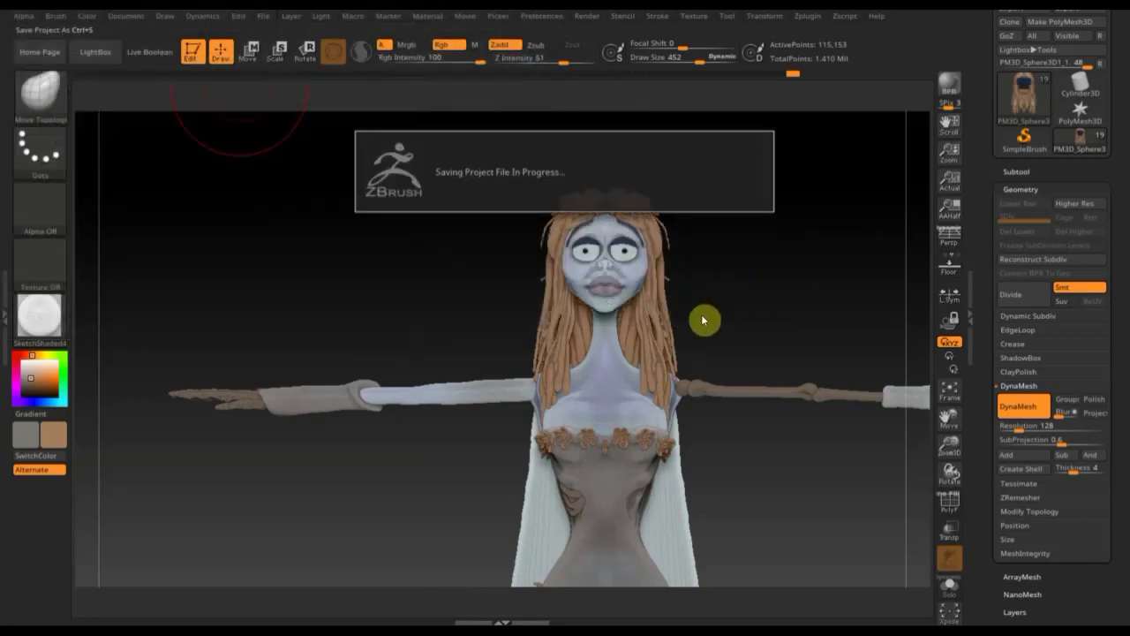
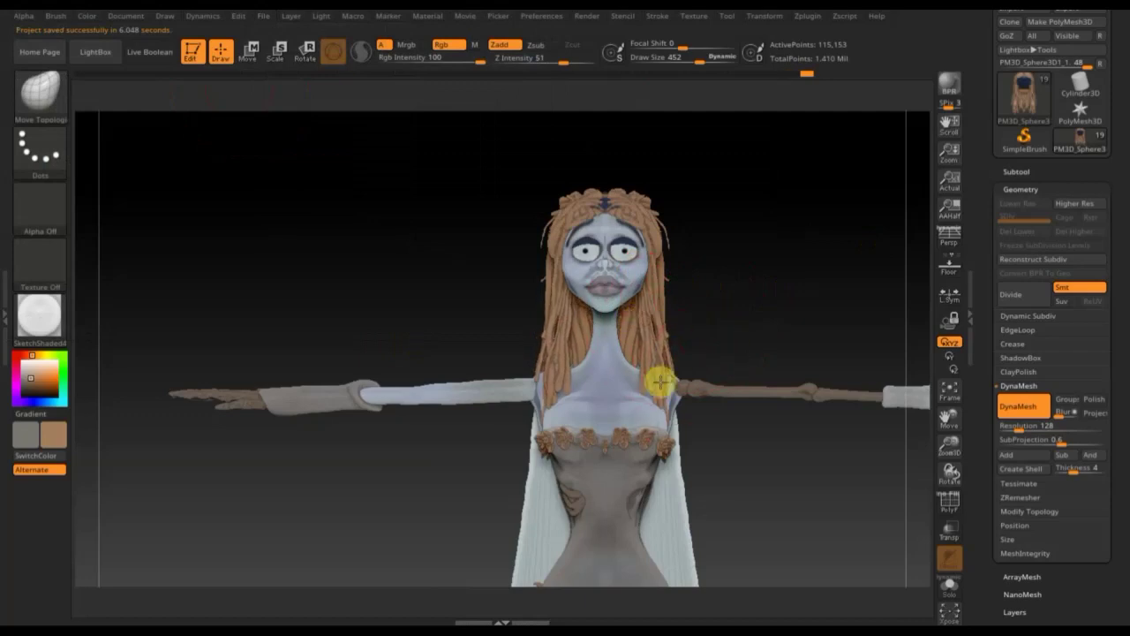
Step: Pull the hair strands up and back in side view, toggling PolyF to check the groups
left_click_drag(739, 322, 661, 315)
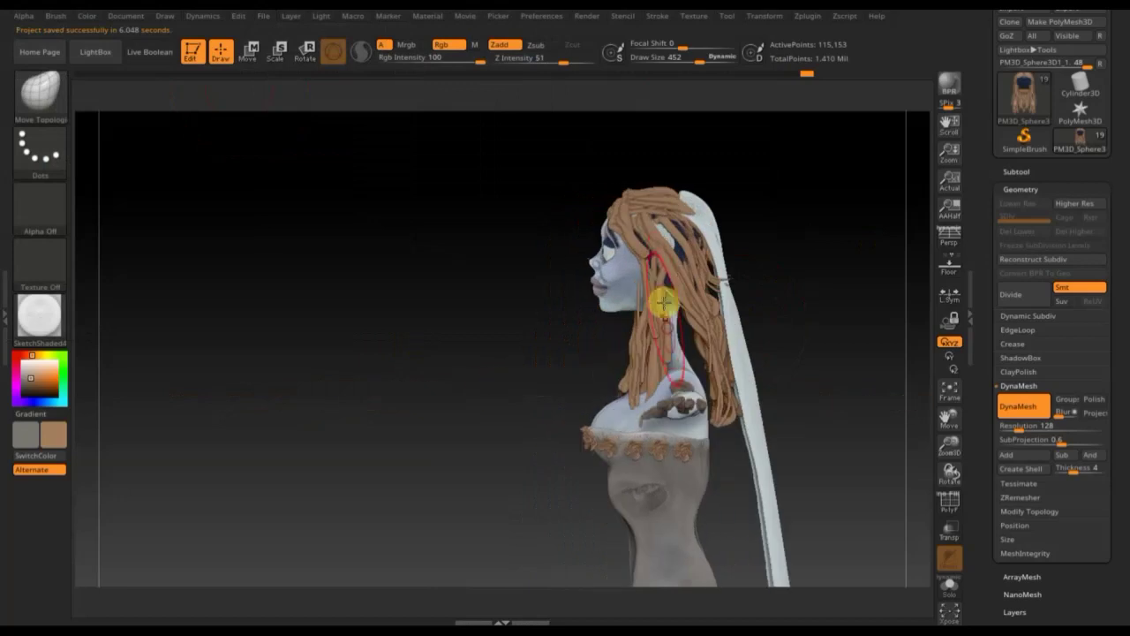
mouse_move(648, 277)
left_mouse_down()
mouse_move(675, 237)
mouse_move(677, 253)
mouse_move(661, 239)
mouse_move(684, 210)
left_mouse_up()
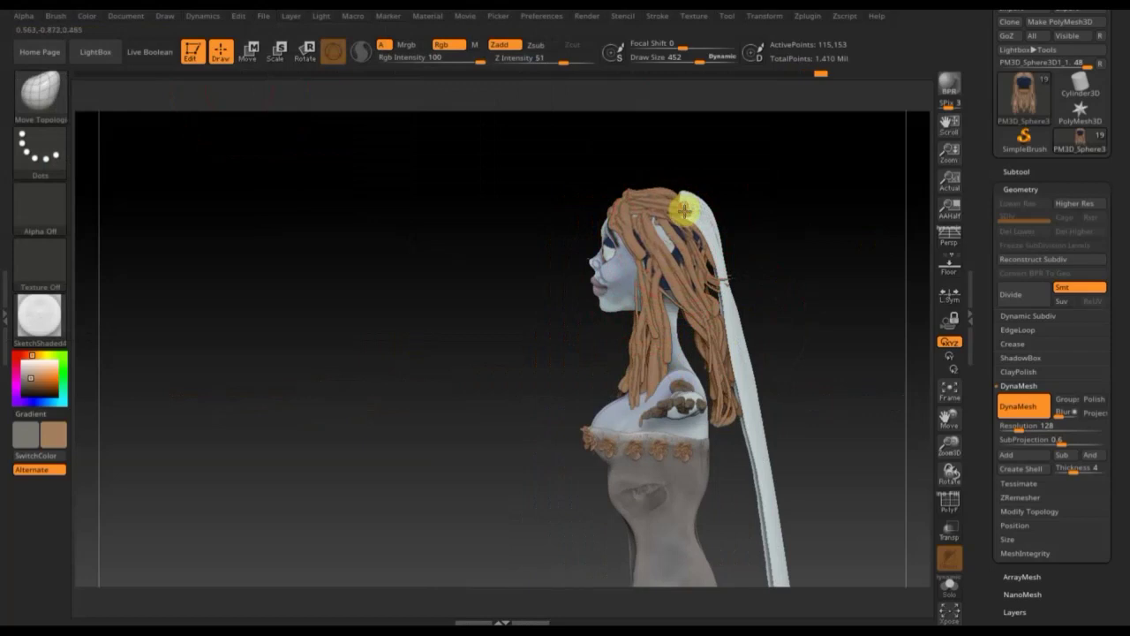
left_click(946, 500)
mouse_move(862, 283)
left_mouse_down()
mouse_move(765, 326)
mouse_move(792, 427)
mouse_move(678, 381)
left_mouse_up()
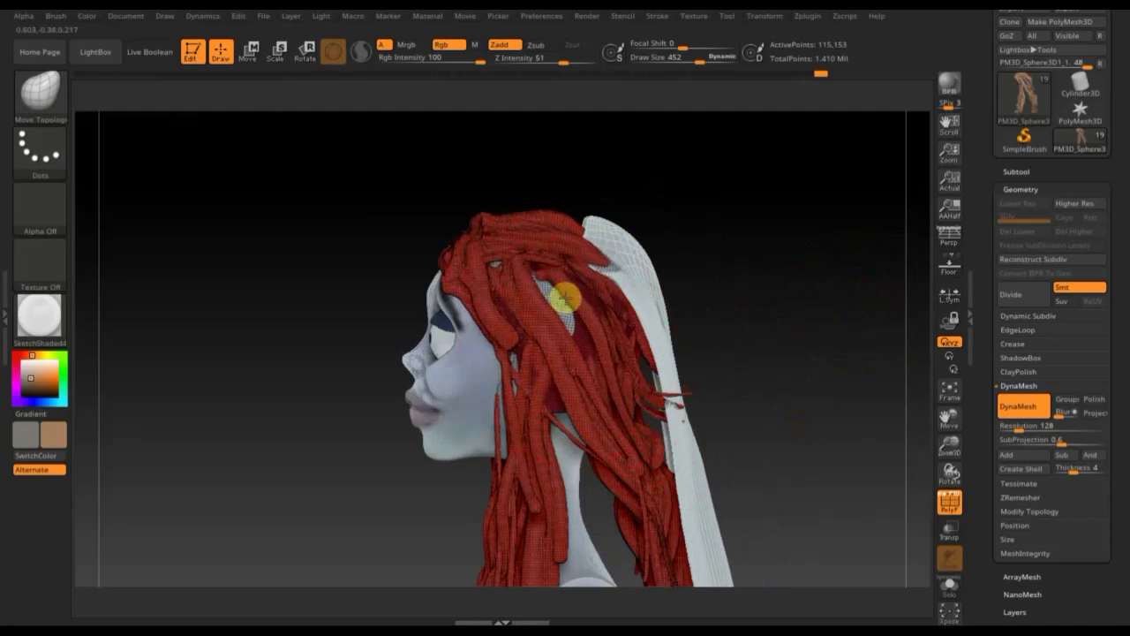
left_click(951, 505)
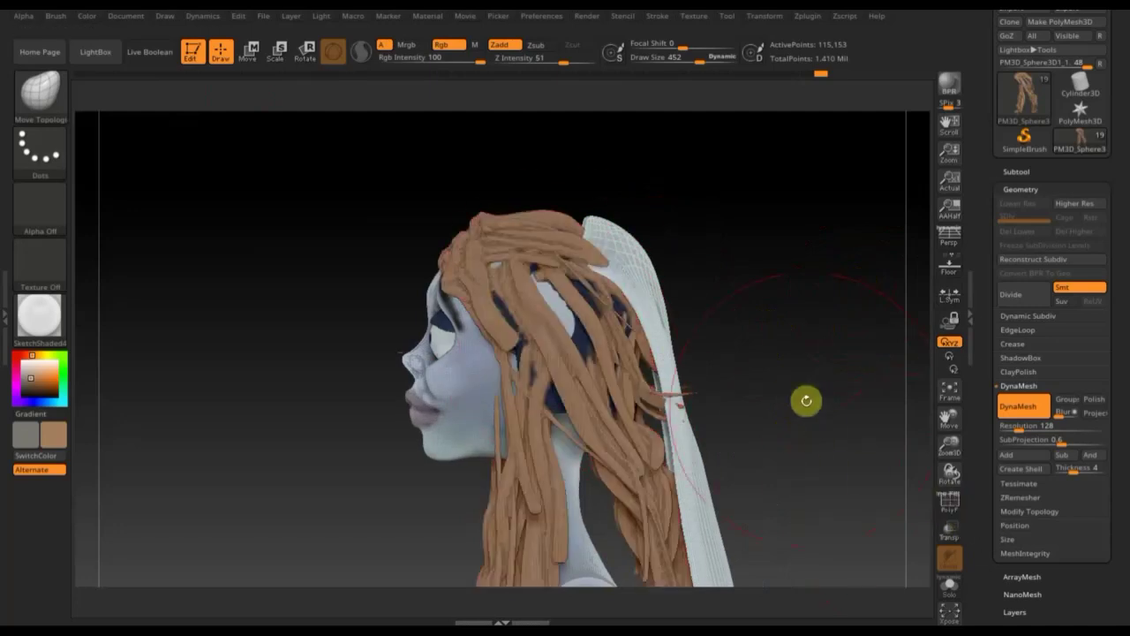
Step: Rearrange the hair strands to hang lower around the neck and jaw
mouse_move(695, 336)
left_mouse_down()
mouse_move(739, 328)
mouse_move(550, 321)
mouse_move(548, 299)
left_mouse_up()
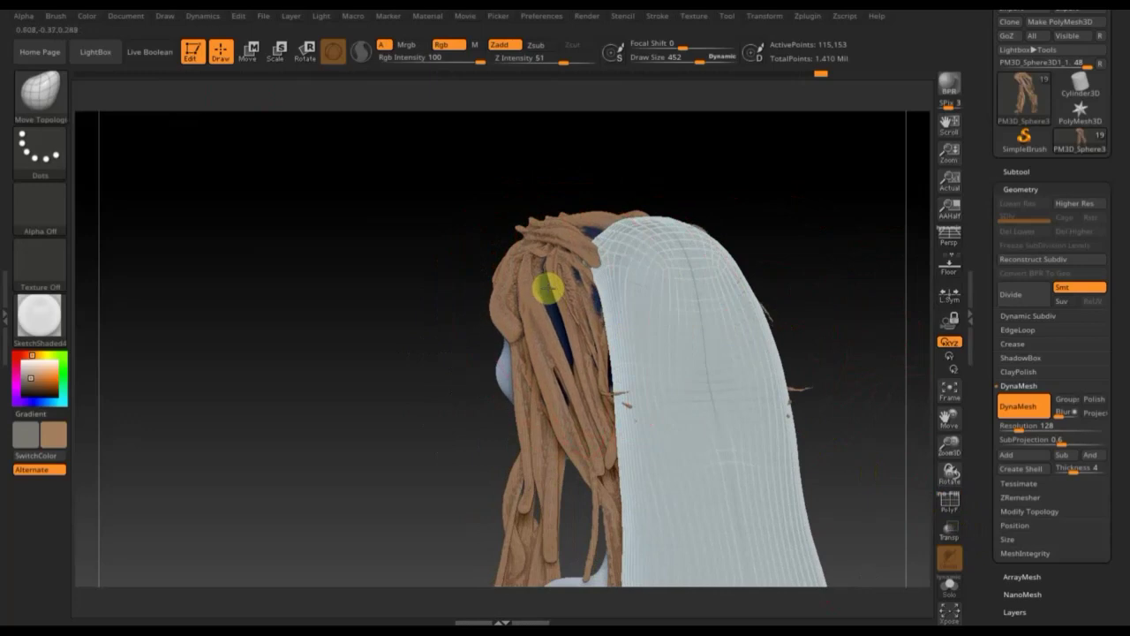
left_click_drag(818, 242, 867, 224)
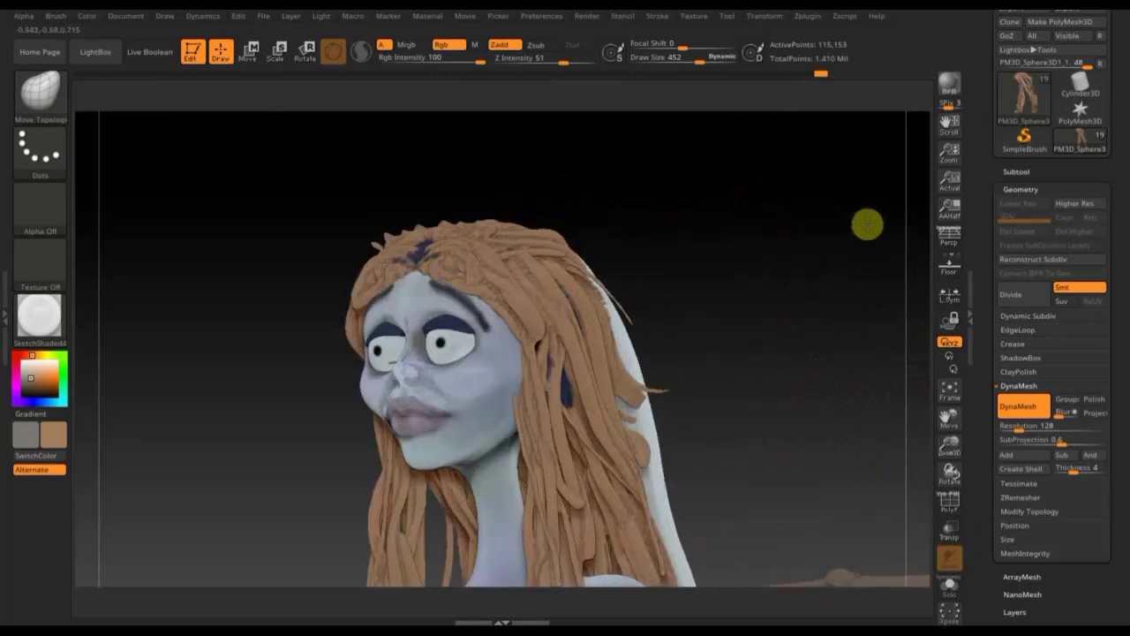
mouse_move(767, 285)
left_mouse_down()
mouse_move(787, 285)
mouse_move(605, 354)
left_mouse_up()
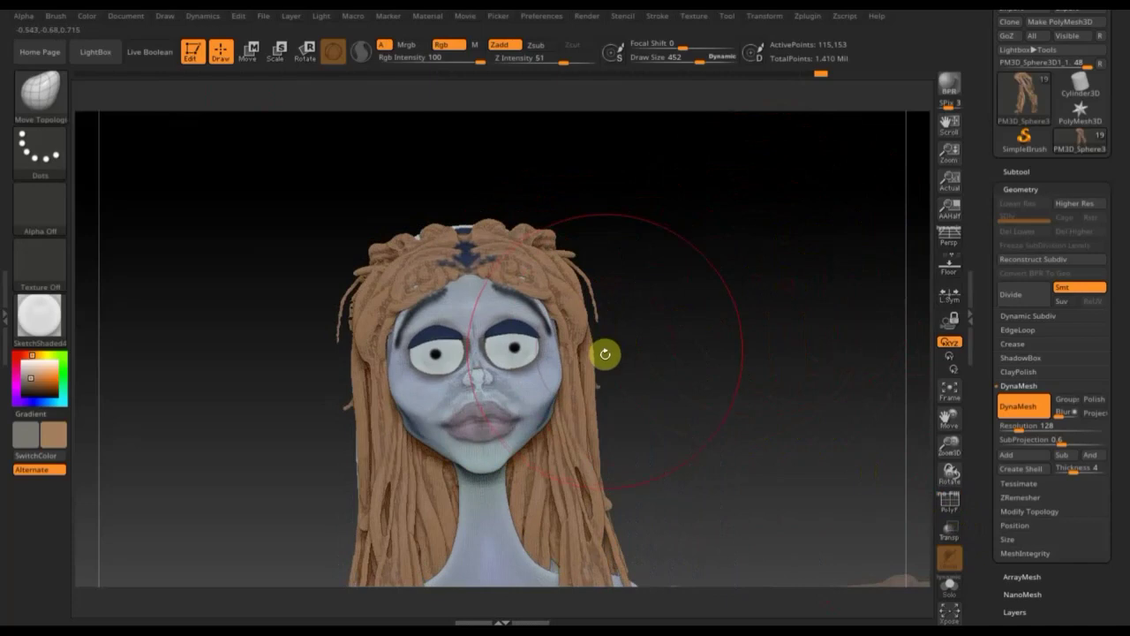
left_click_drag(780, 320, 774, 301, "shift")
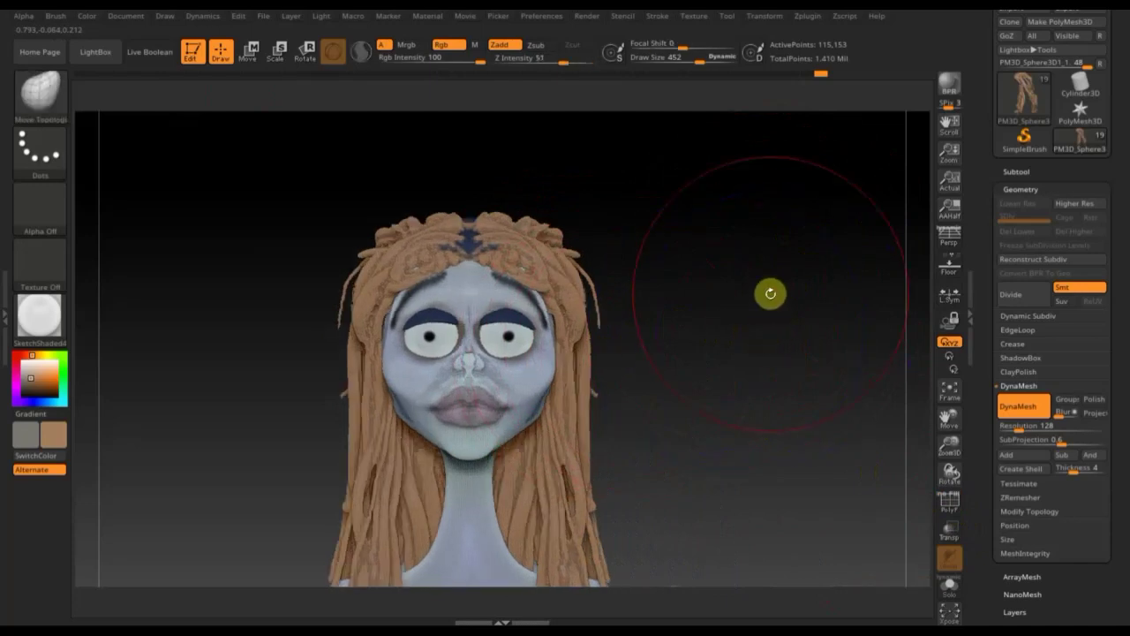
left_click_drag(769, 353, 734, 232, "alt")
left_click_drag(723, 333, 683, 335)
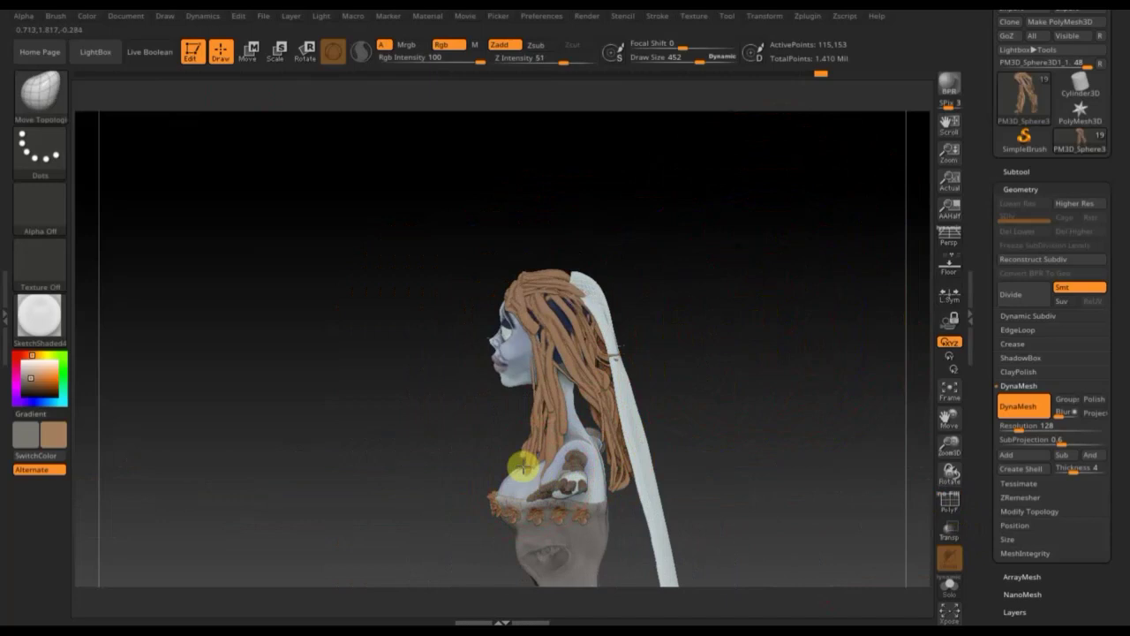
left_click_drag(518, 451, 530, 466)
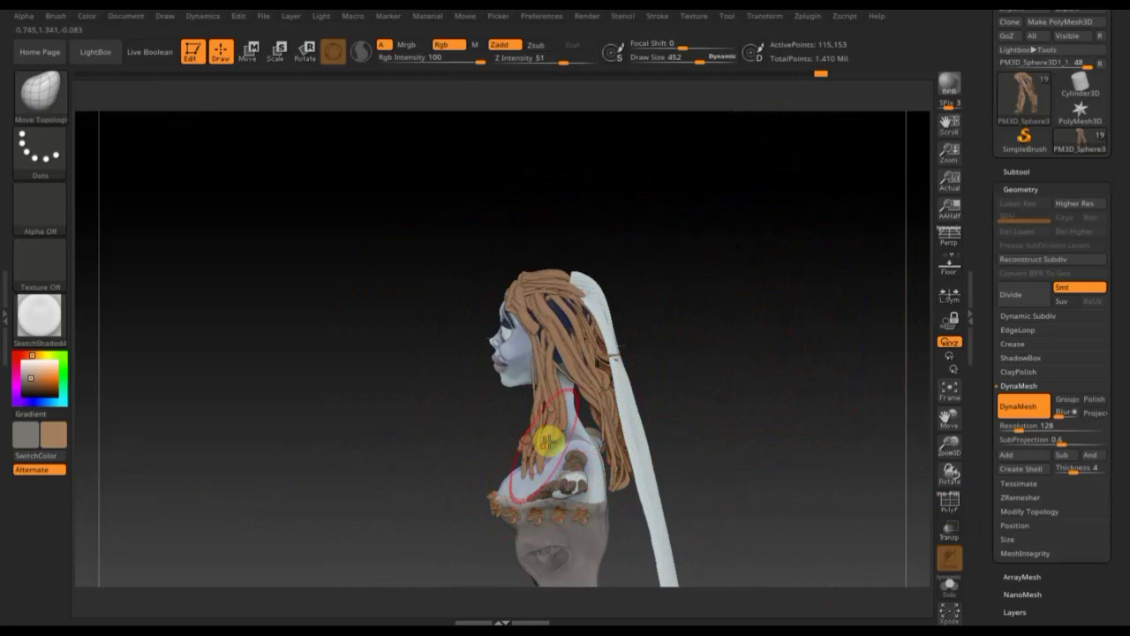
left_click_drag(535, 410, 557, 421)
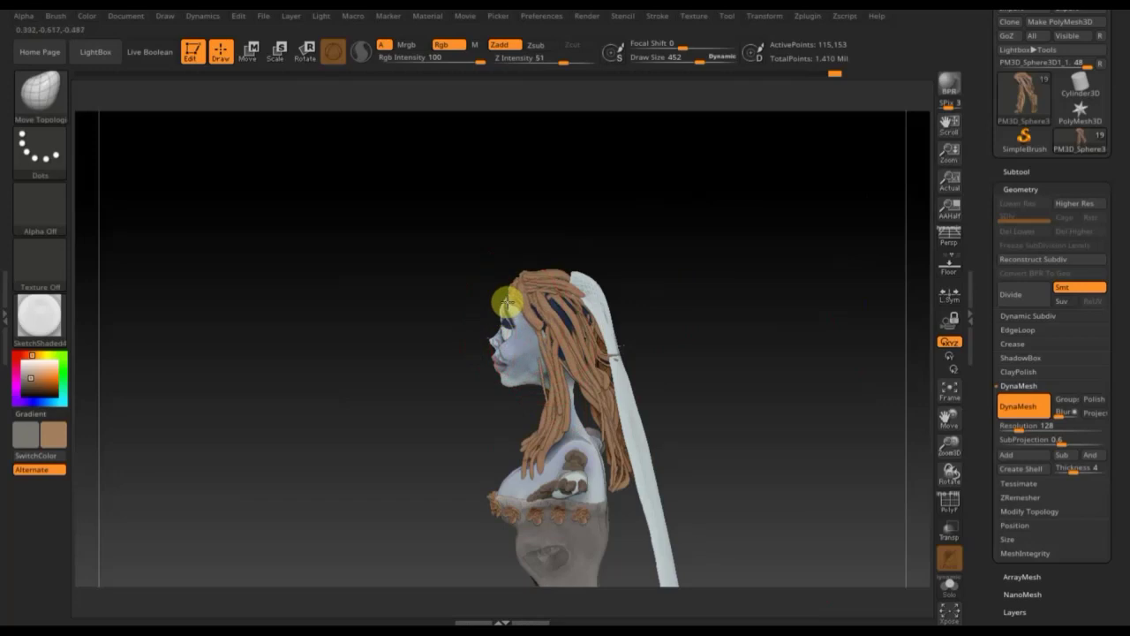
Step: Switch to the Move Topological brush (BMT) and orbit to check the hair from front and three-quarter views
left_click_drag(718, 305, 784, 290)
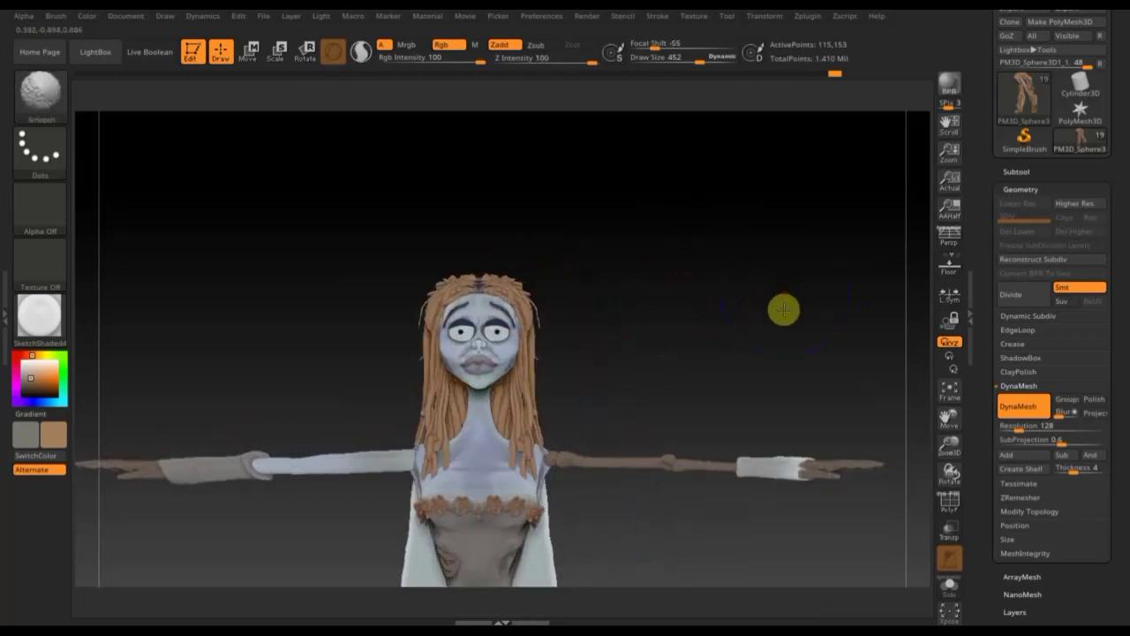
key("b")
key("m")
key("t")
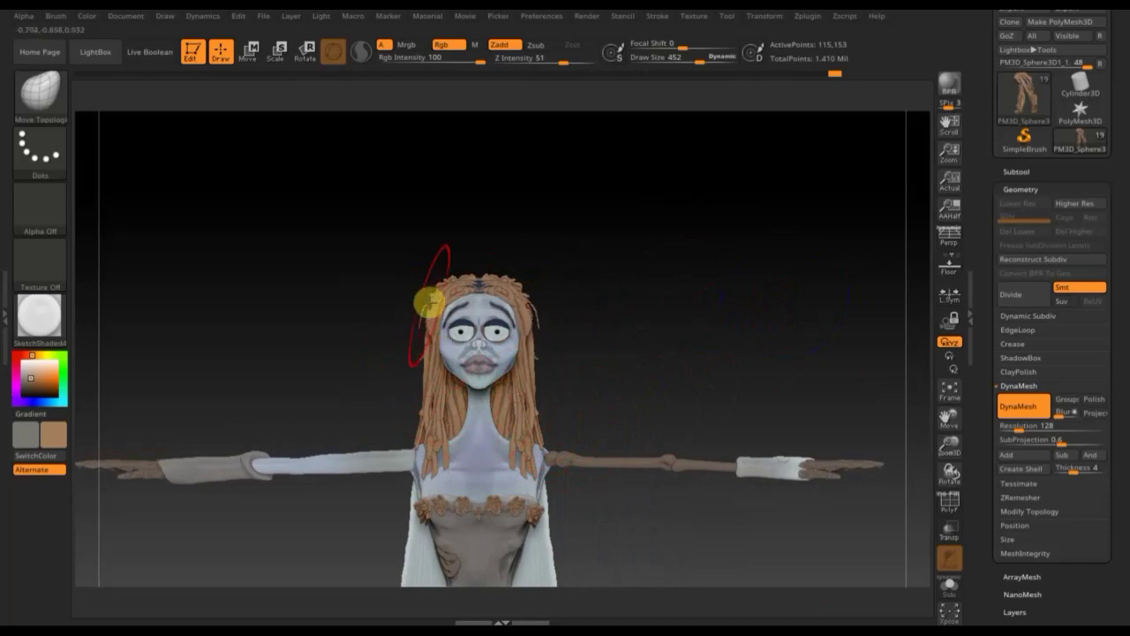
mouse_move(701, 361)
left_mouse_down()
mouse_move(736, 361)
mouse_move(548, 334)
left_mouse_up()
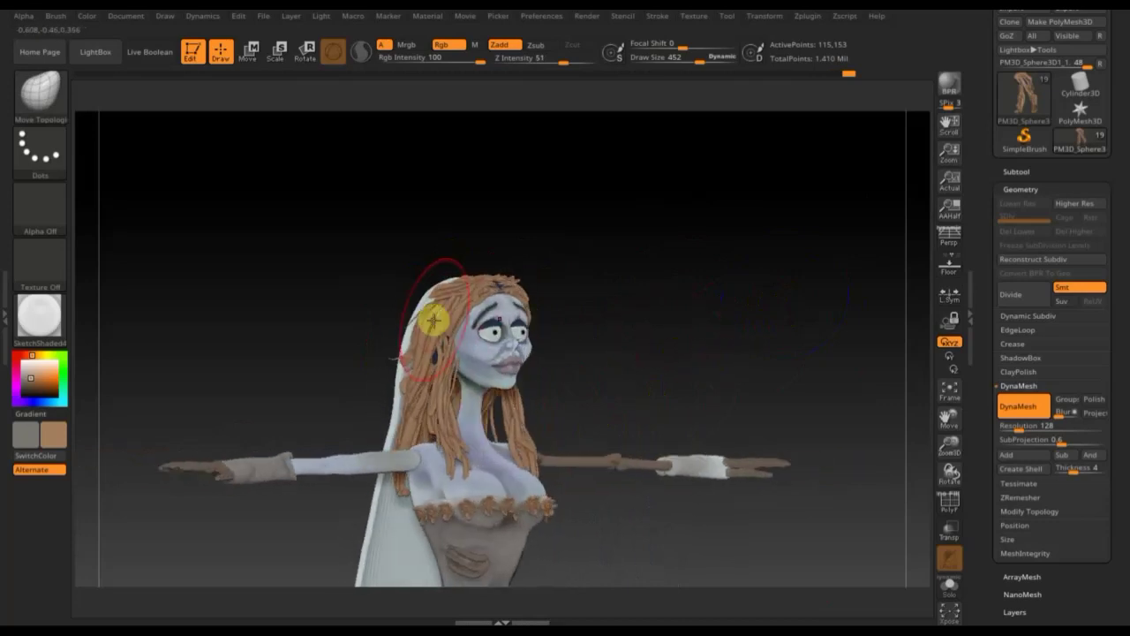
mouse_move(629, 344)
left_mouse_down()
mouse_move(585, 338)
mouse_move(639, 353)
mouse_move(645, 412)
left_mouse_up()
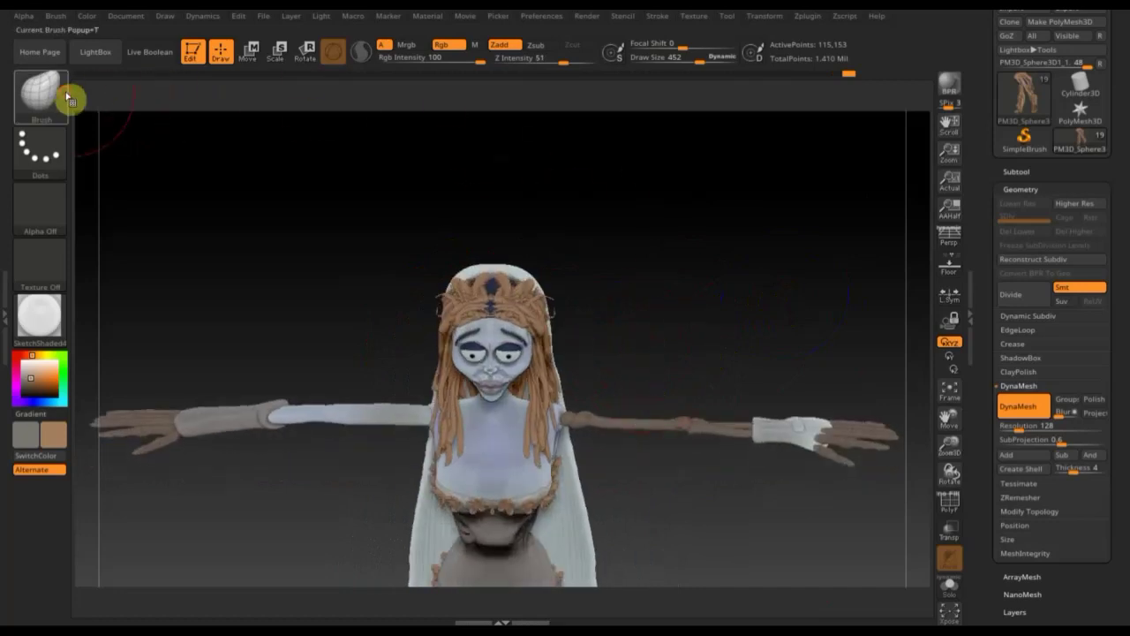
Step: Select the Standard brush at about 123 draw size and sample dark blue from the crown gem
left_click(69, 93)
left_click(530, 114)
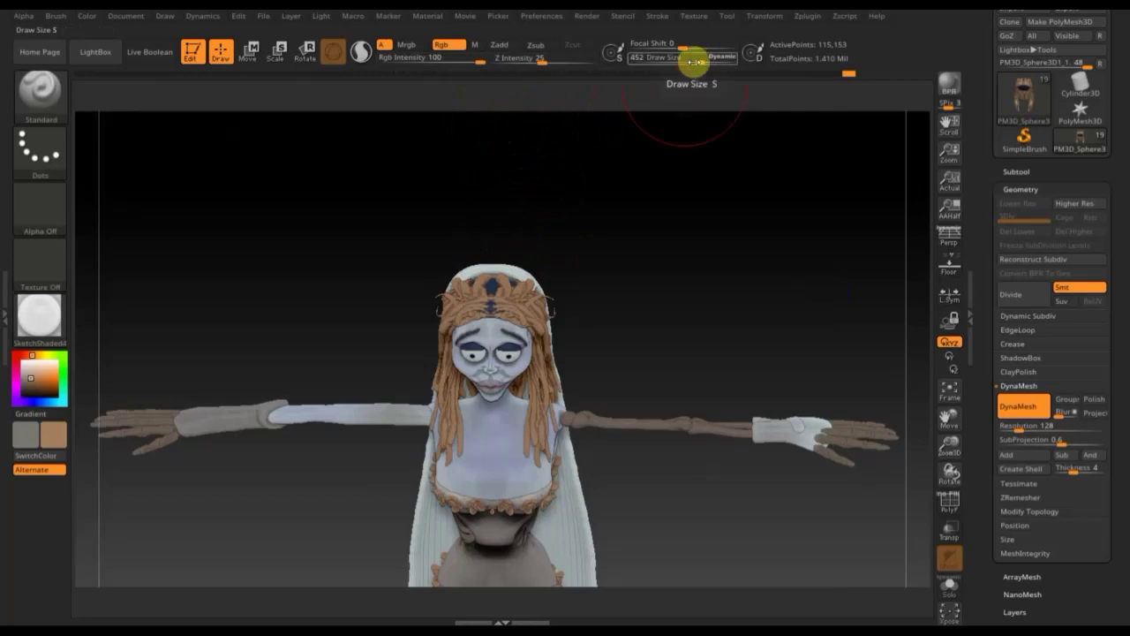
left_click_drag(689, 57, 677, 62)
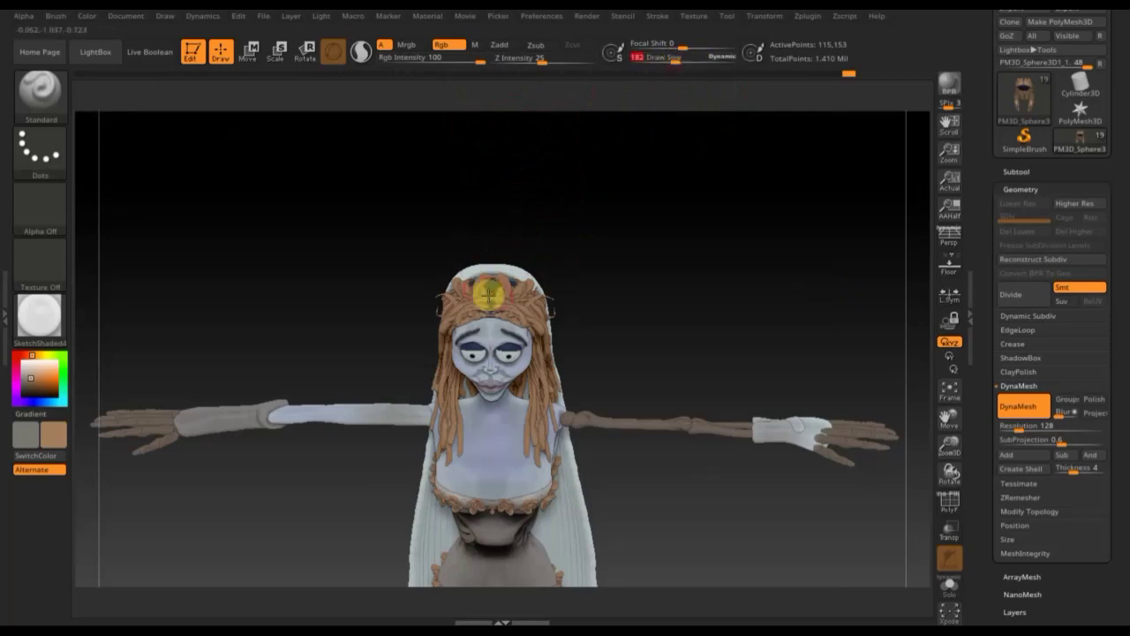
key("c")
Step: Polypaint the hair dark blue on top of the head, beside the face and at the back
mouse_move(507, 311)
left_mouse_down()
mouse_move(447, 285)
mouse_move(581, 228)
left_mouse_up()
mouse_move(430, 375)
left_mouse_down()
mouse_move(434, 358)
mouse_move(449, 374)
mouse_move(439, 383)
mouse_move(452, 371)
left_mouse_up()
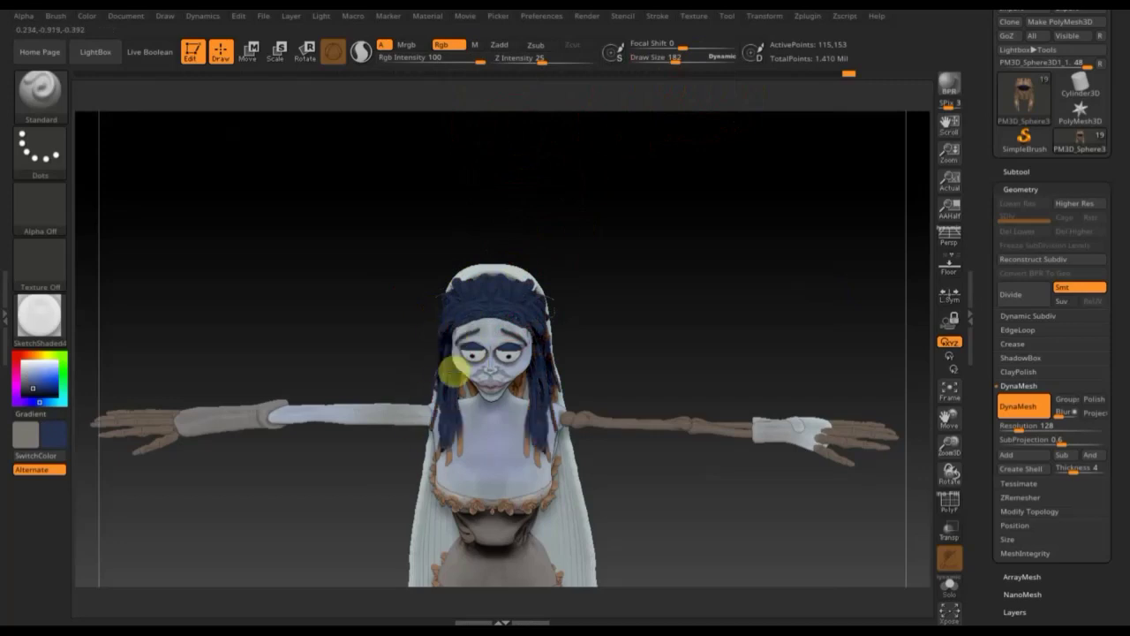
mouse_move(648, 325)
left_mouse_down()
mouse_move(716, 260)
mouse_move(606, 300)
mouse_move(459, 319)
left_mouse_up()
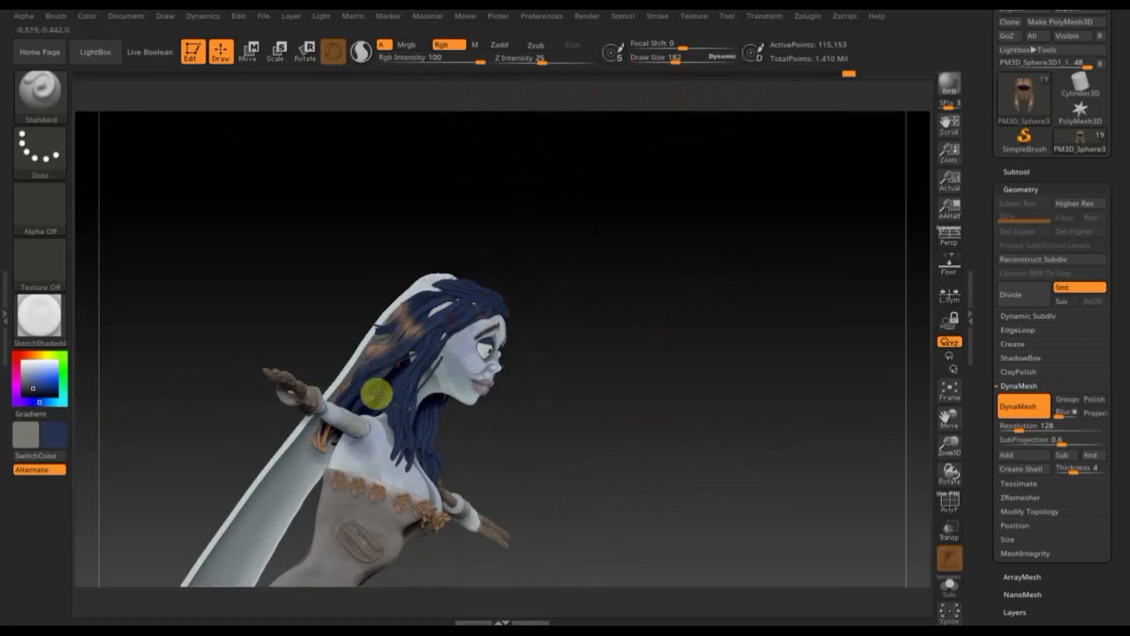
left_click_drag(361, 374, 390, 308)
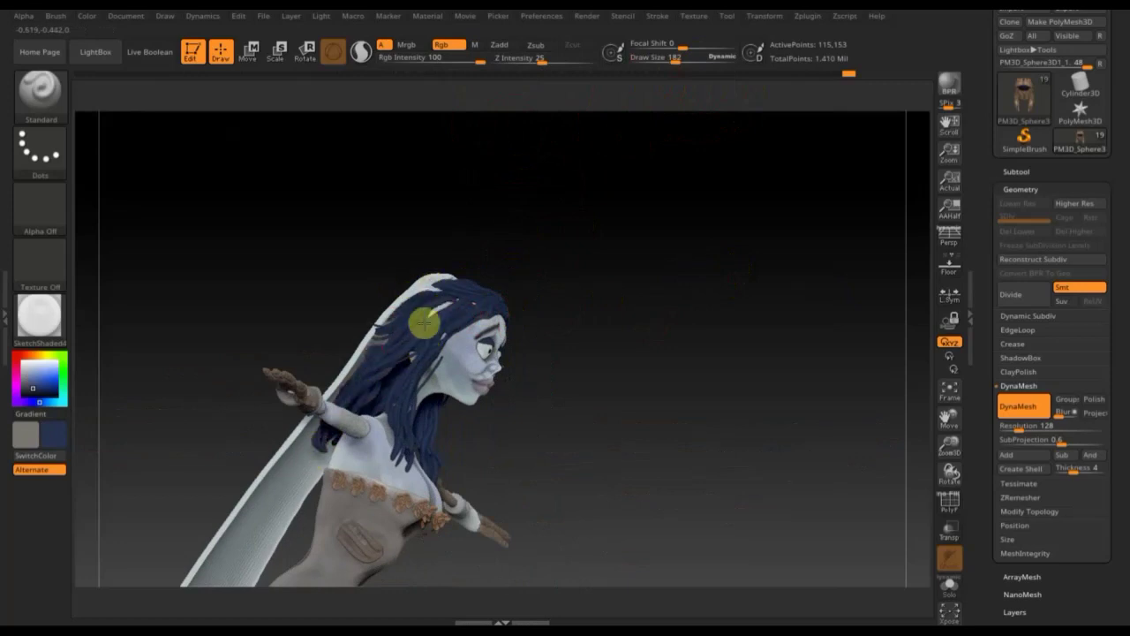
left_click_drag(419, 344, 423, 374)
mouse_move(618, 407)
left_mouse_down()
mouse_move(537, 197)
mouse_move(504, 330)
left_mouse_up()
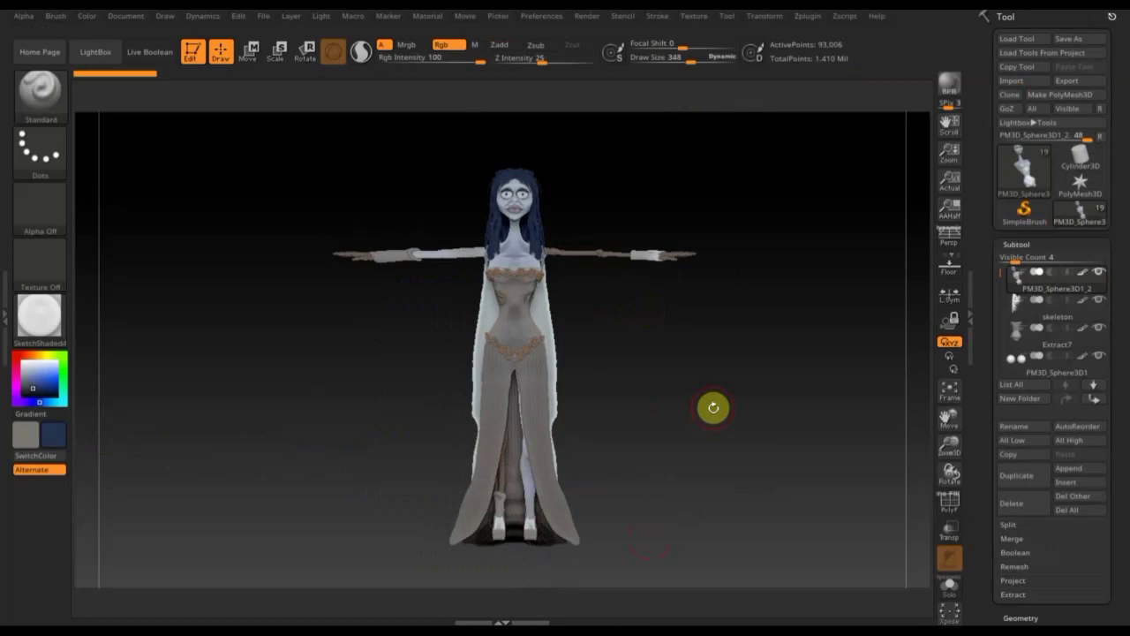
Step: Duplicate the body subtool and solo the copy, orbiting to inspect the torso
mouse_move(654, 394)
left_mouse_down()
mouse_move(739, 396)
mouse_move(648, 396)
left_mouse_up()
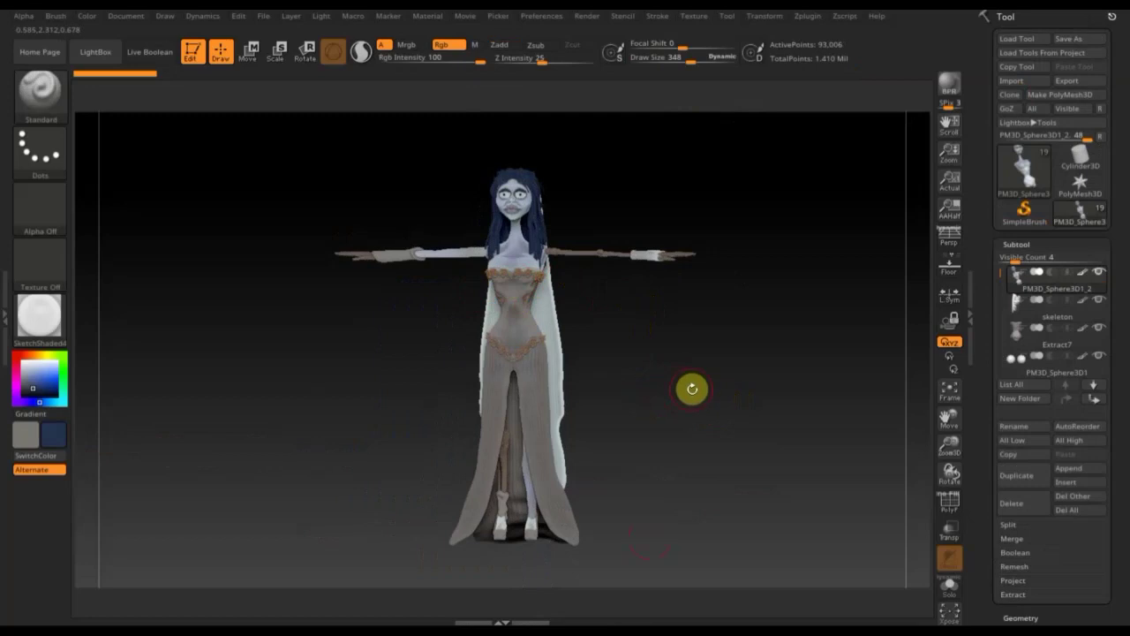
left_click_drag(692, 389, 691, 396, "shift")
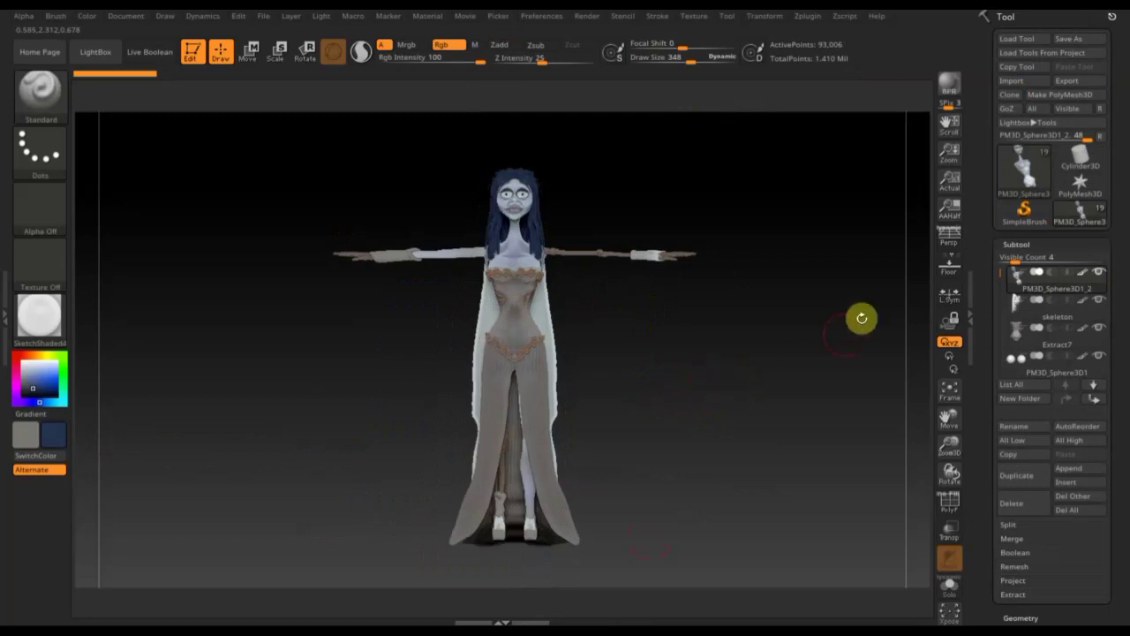
mouse_move(1016, 475)
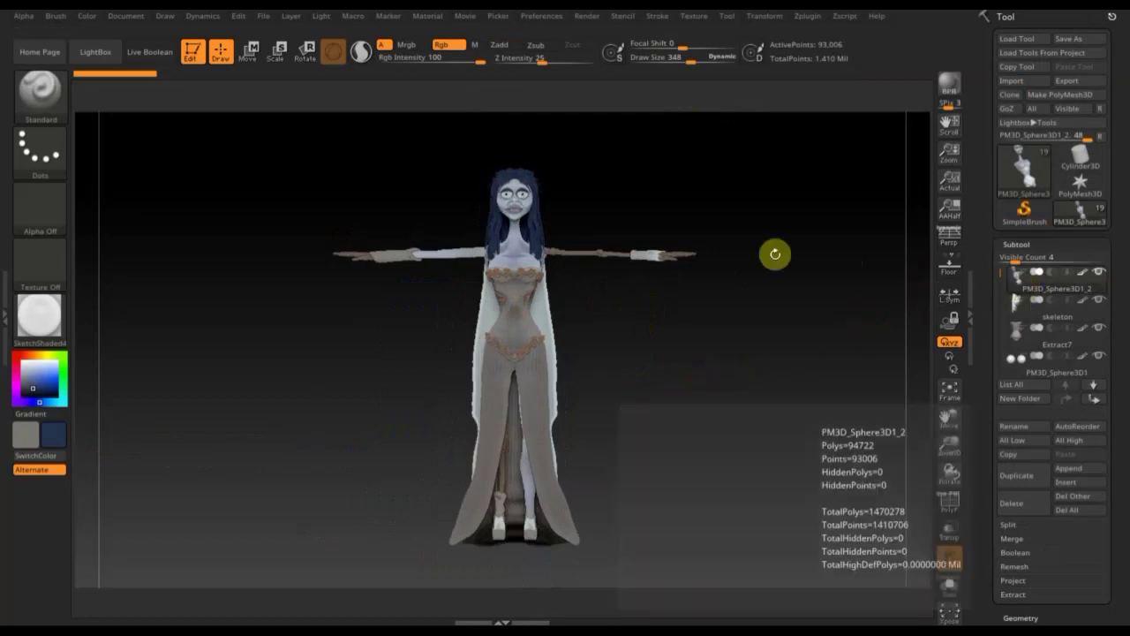
left_click(1028, 481)
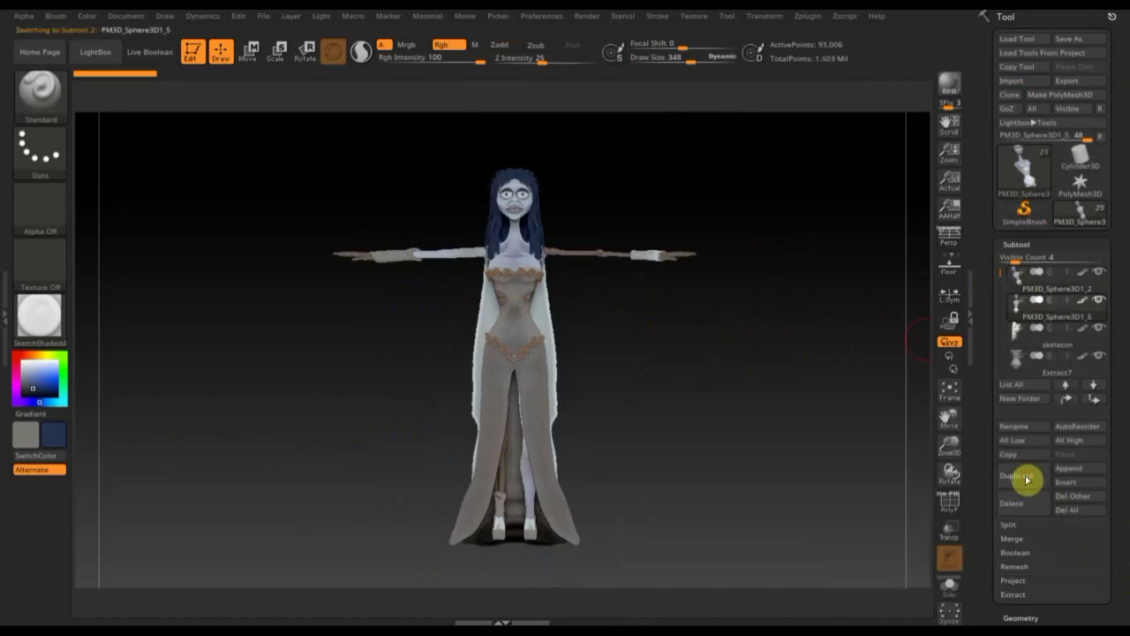
left_click(1099, 303, "shift")
mouse_move(709, 270)
left_mouse_down()
mouse_move(709, 384)
mouse_move(701, 298)
mouse_move(692, 334)
left_mouse_up()
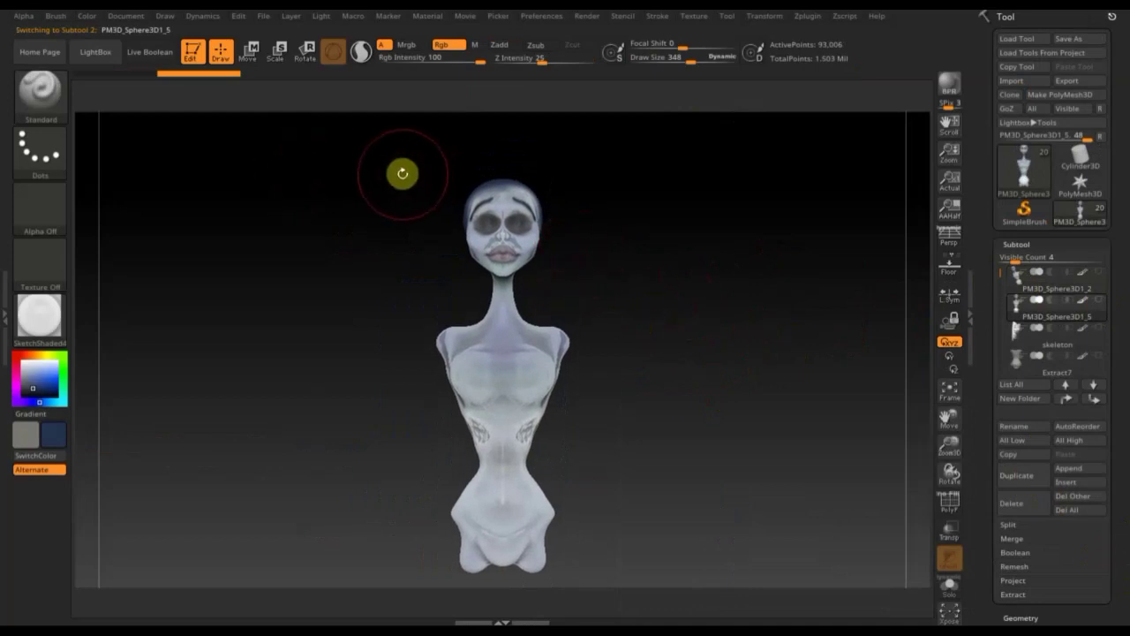
Step: Mask a rectangle over the head and reduce the draw size to 322
mouse_move(364, 153)
left_mouse_down("ctrl")
mouse_move(530, 196)
mouse_move(623, 202)
left_mouse_up("ctrl")
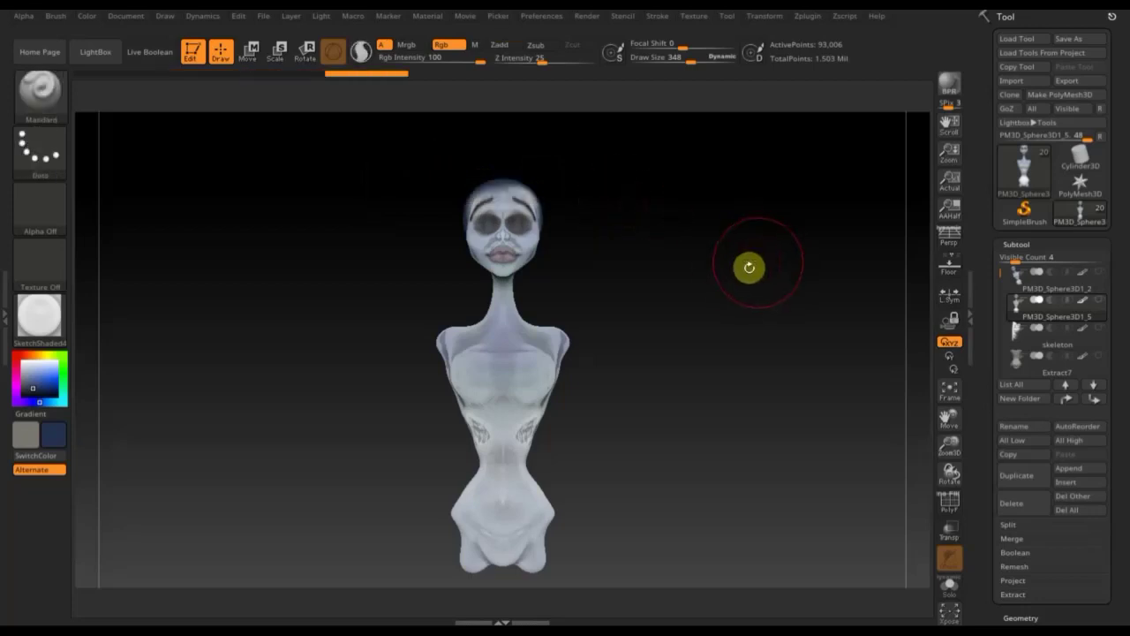
left_click_drag(701, 56, 671, 67)
left_click(656, 17)
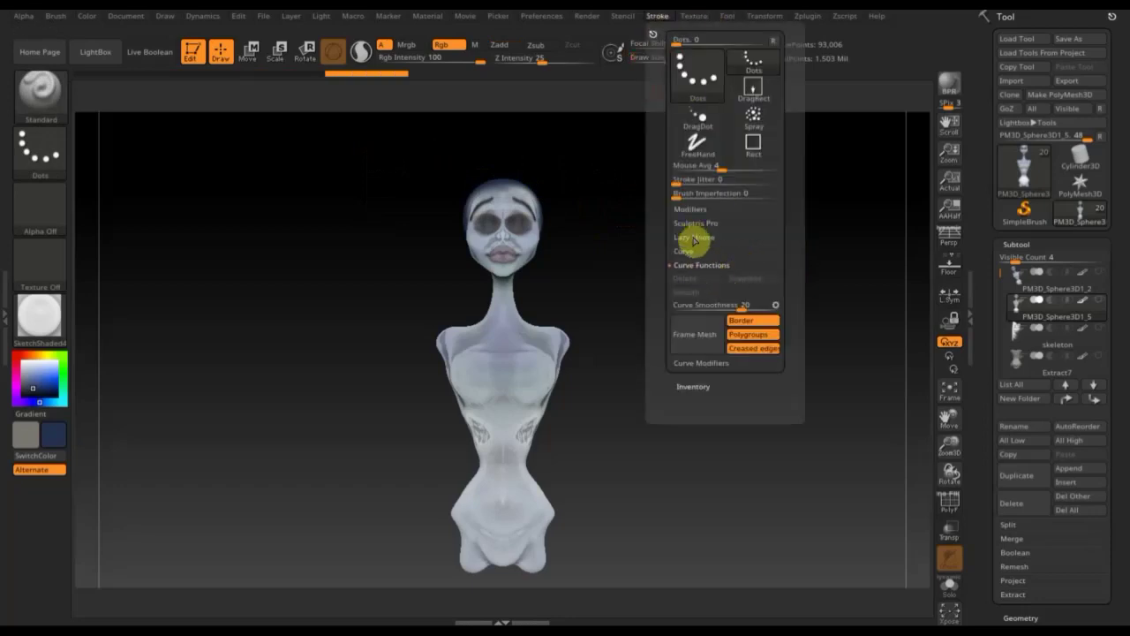
left_click(694, 238)
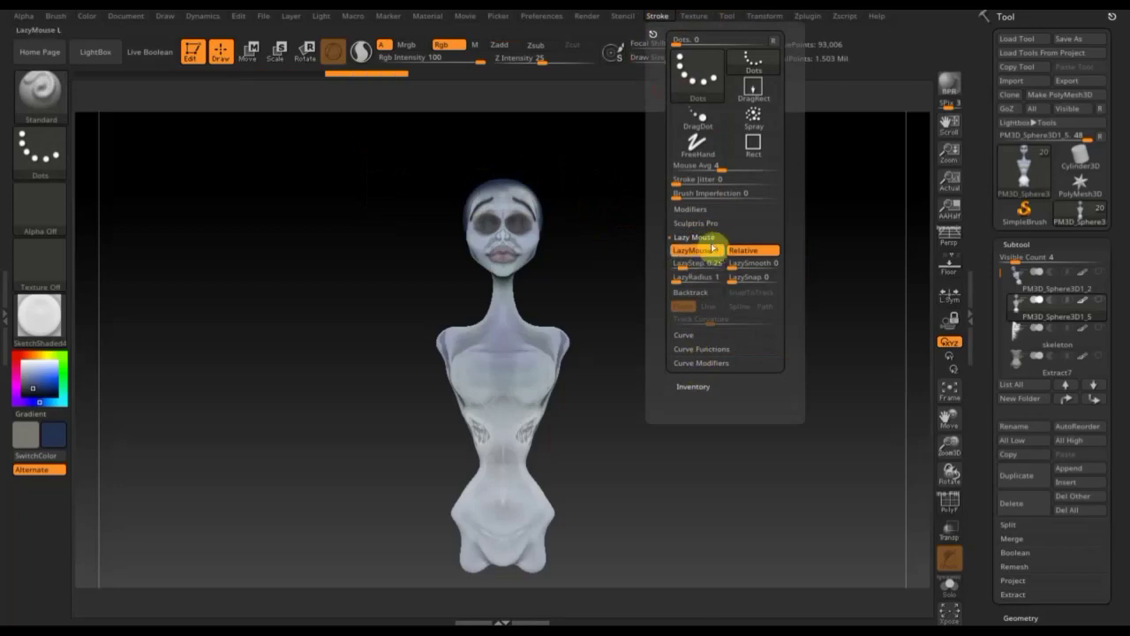
left_click(685, 335)
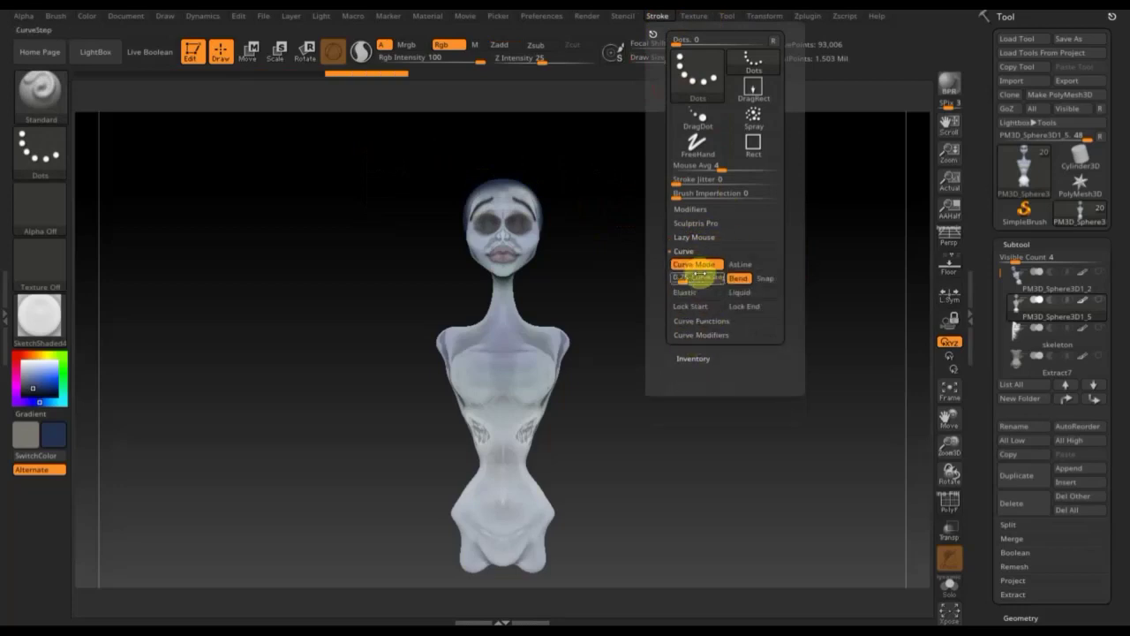
left_click(695, 320)
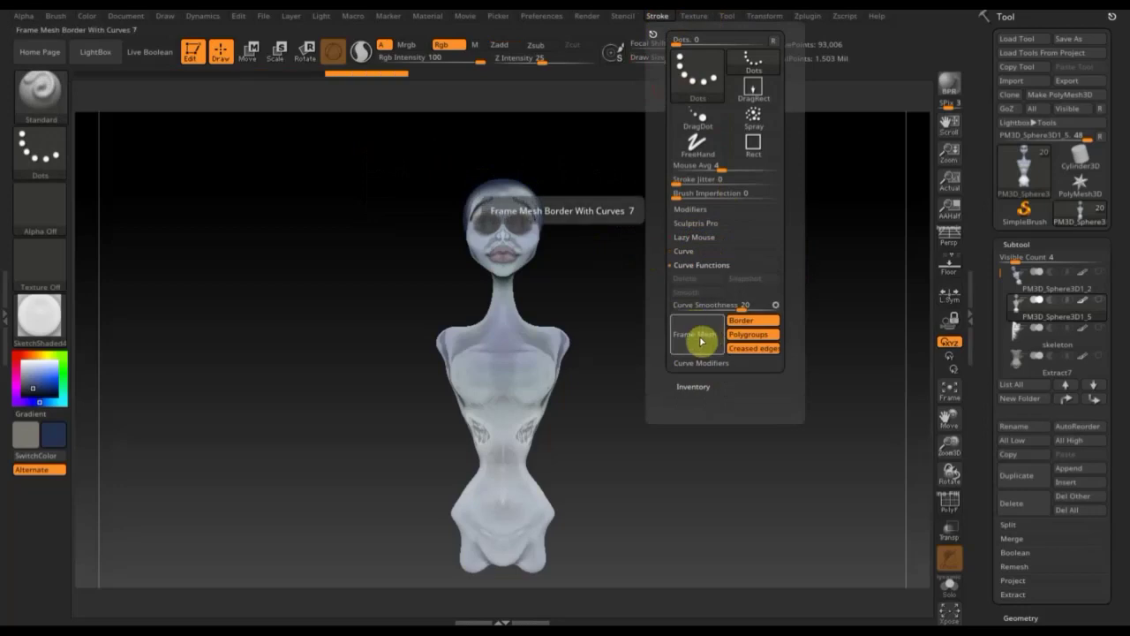
left_click(700, 340)
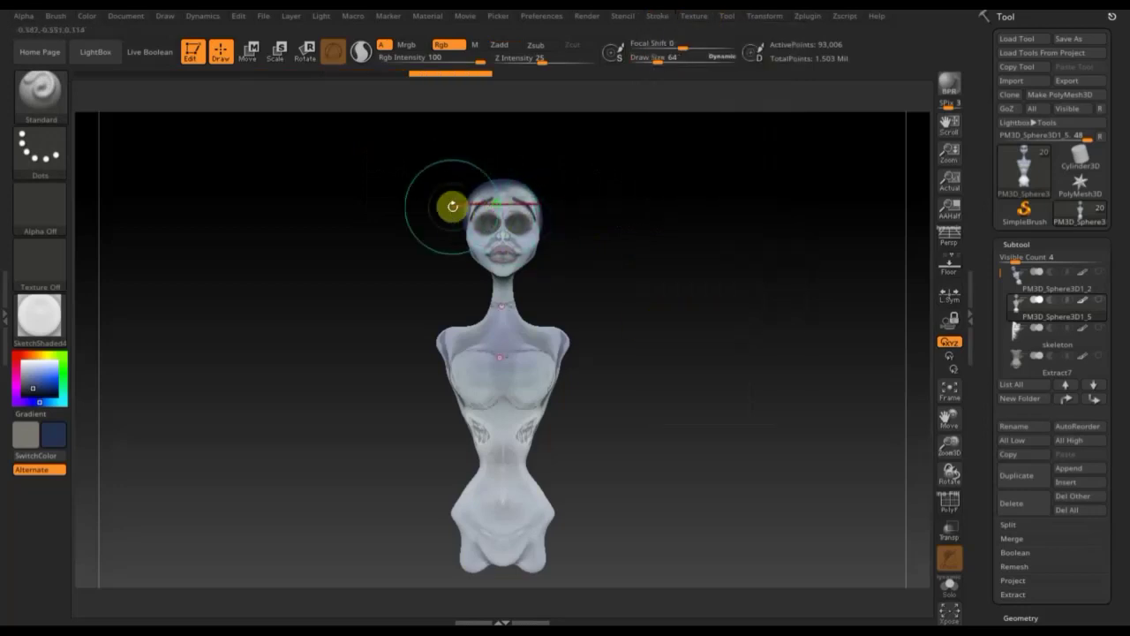
left_click(39, 90)
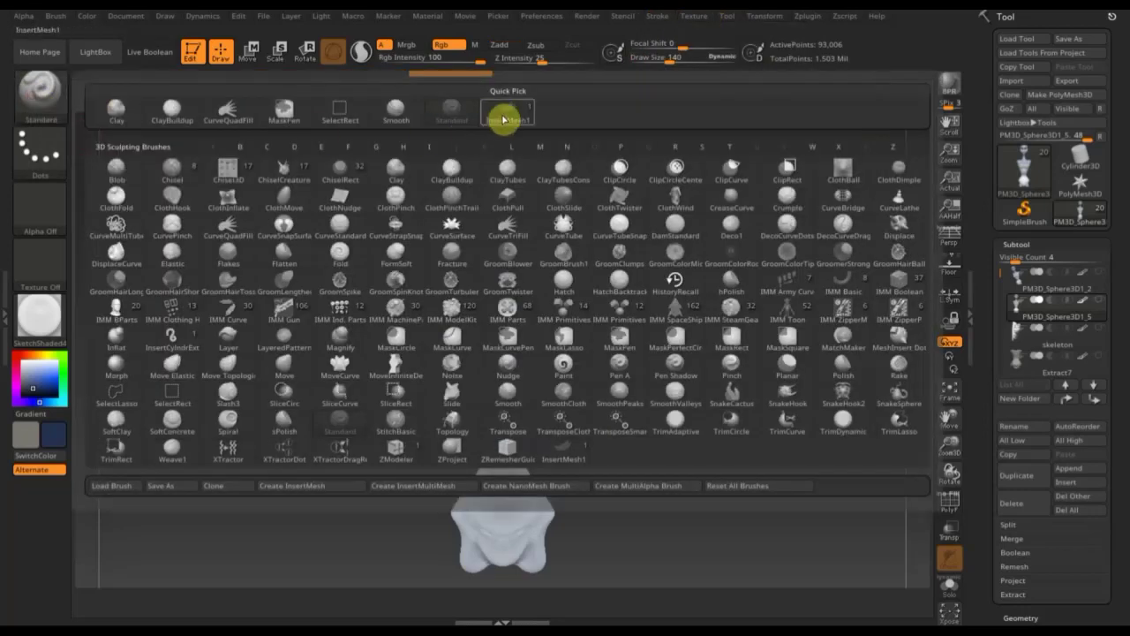
left_click(504, 114)
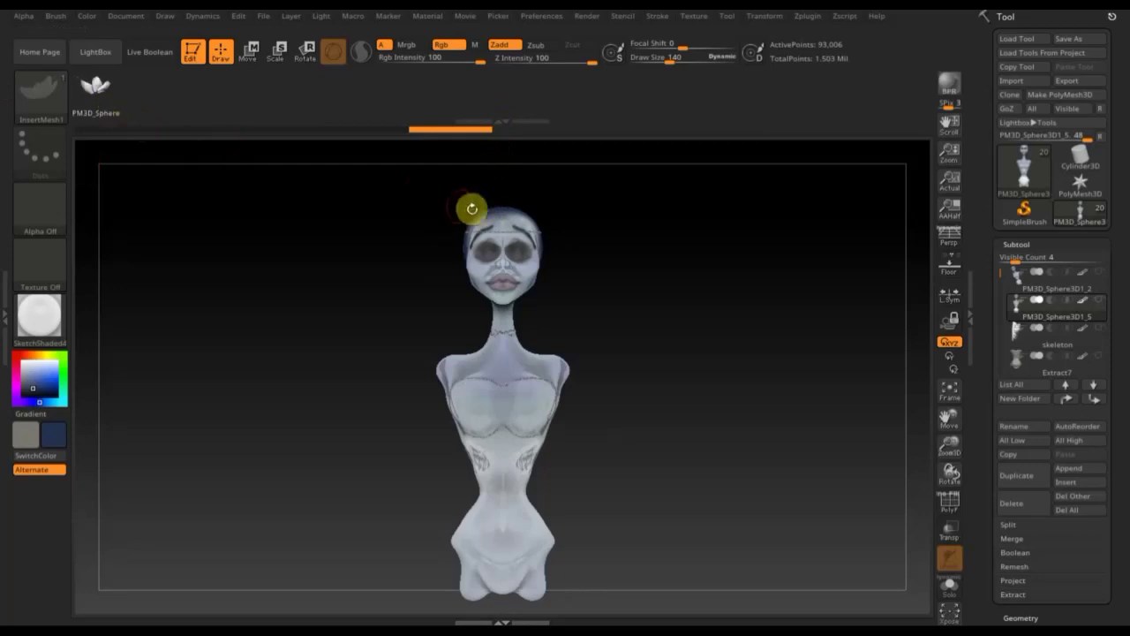
mouse_move(491, 231)
left_mouse_down()
mouse_move(626, 241)
mouse_move(639, 262)
mouse_move(644, 249)
mouse_move(684, 421)
left_mouse_up()
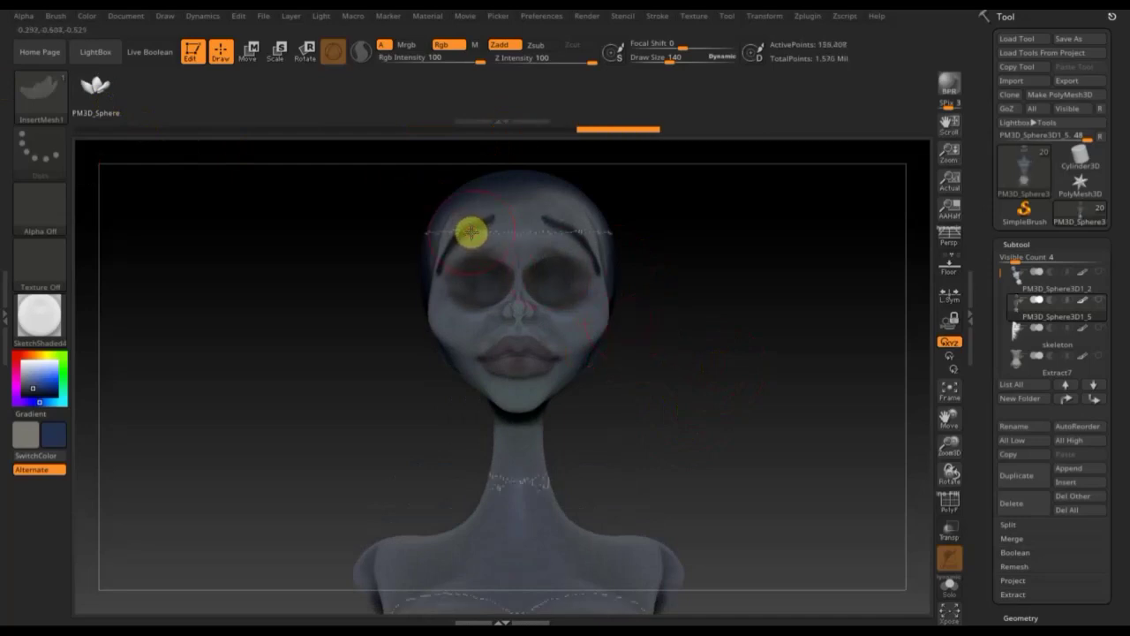
left_click_drag(478, 241, 625, 261)
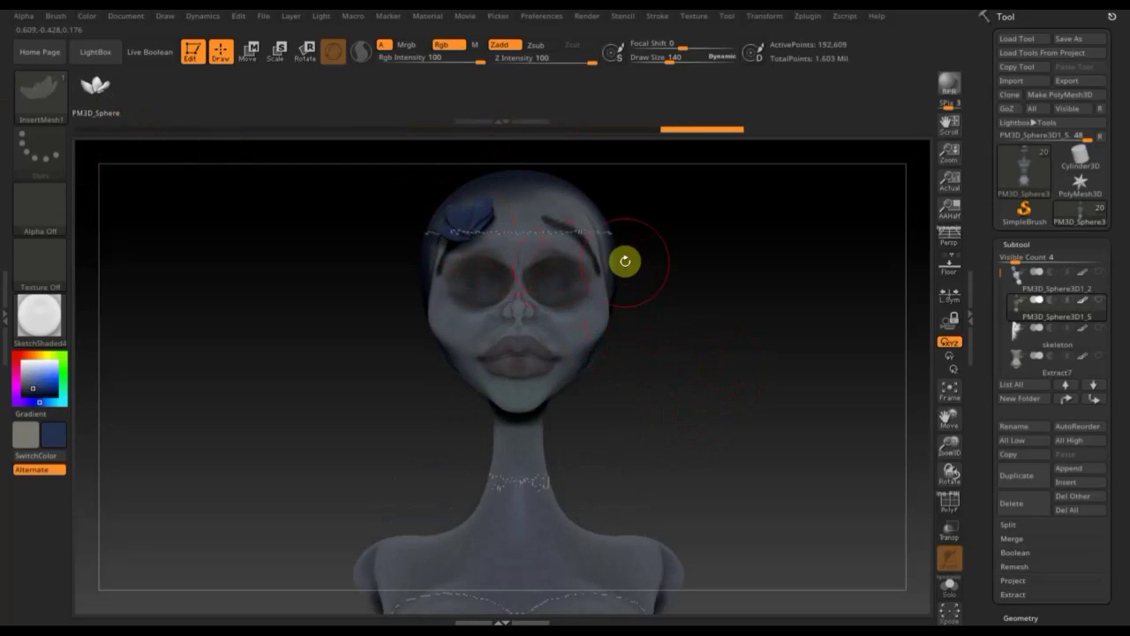
left_click(661, 17)
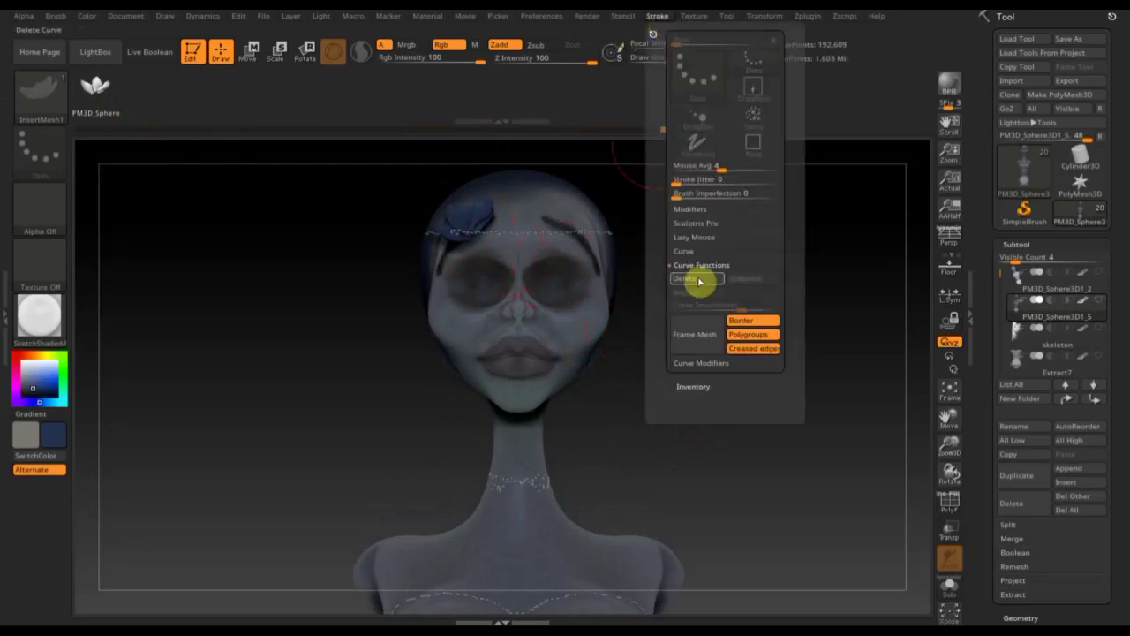
mouse_move(707, 266)
left_mouse_down()
mouse_move(701, 313)
mouse_move(752, 348)
mouse_move(766, 281)
mouse_move(739, 283)
left_mouse_up()
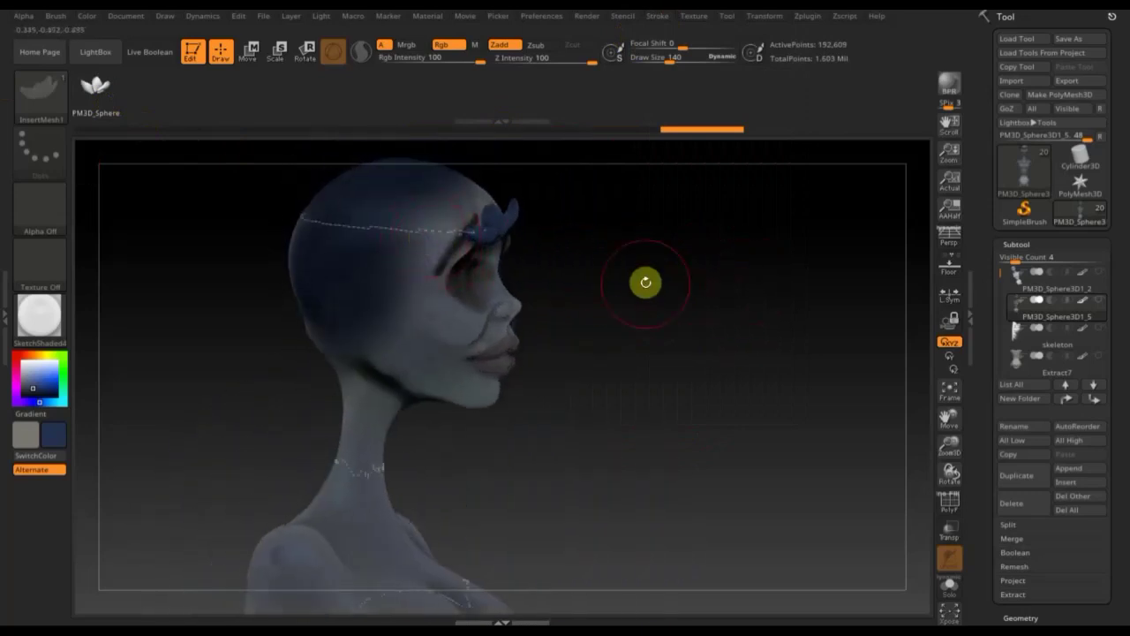
left_click(646, 282, "ctrl")
left_click(645, 282, "ctrl")
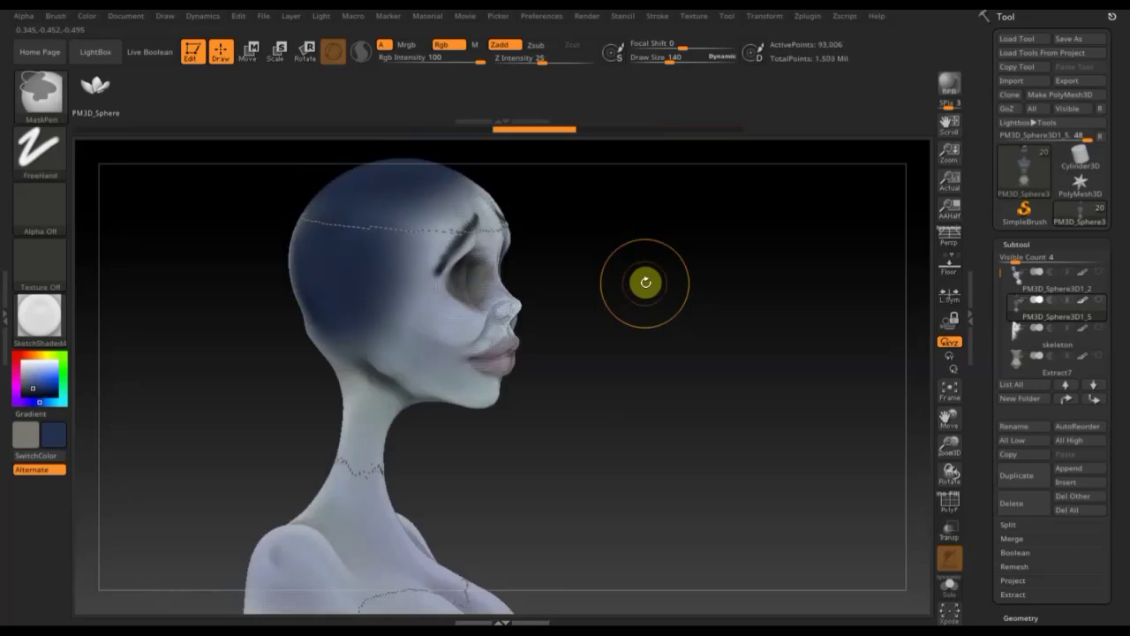
left_click(60, 84)
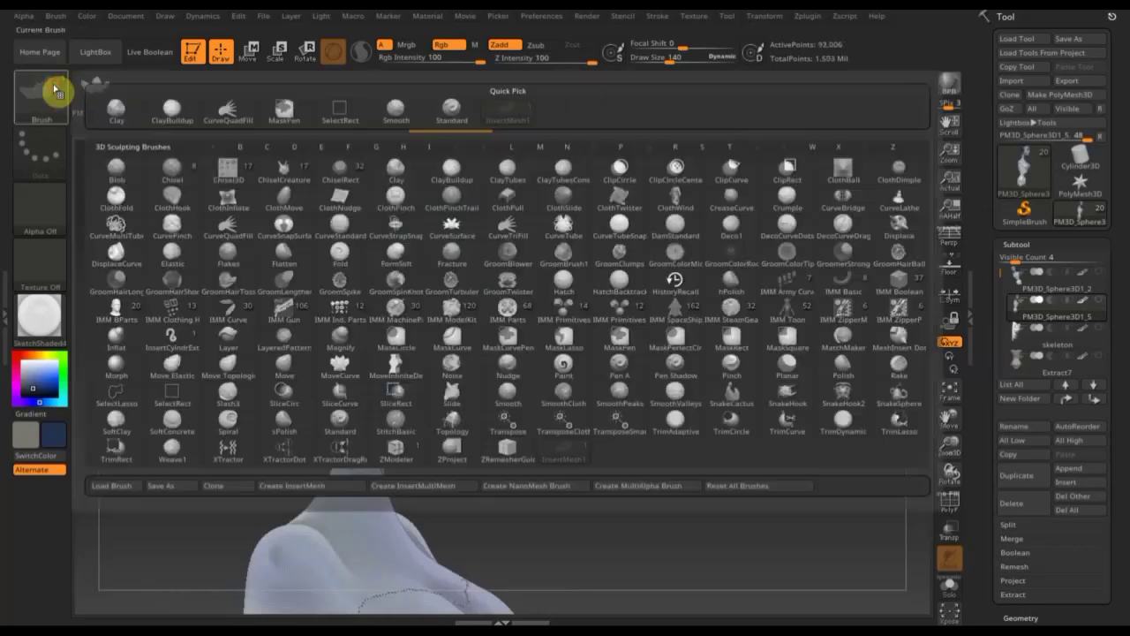
left_click(227, 225)
left_click_drag(304, 188, 505, 192)
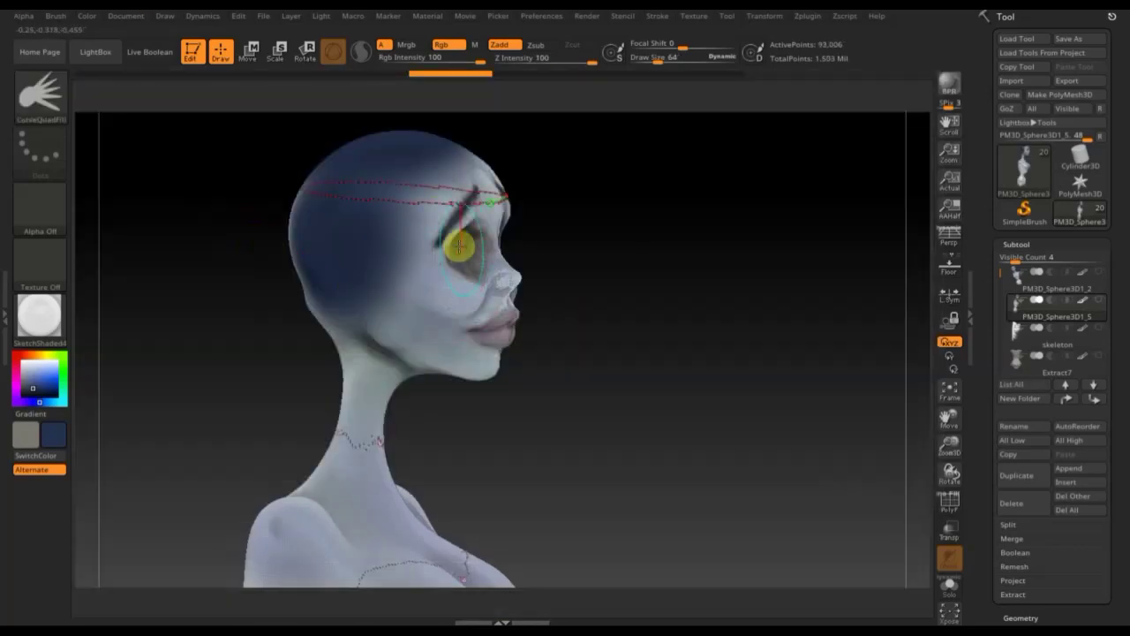
left_click(433, 194)
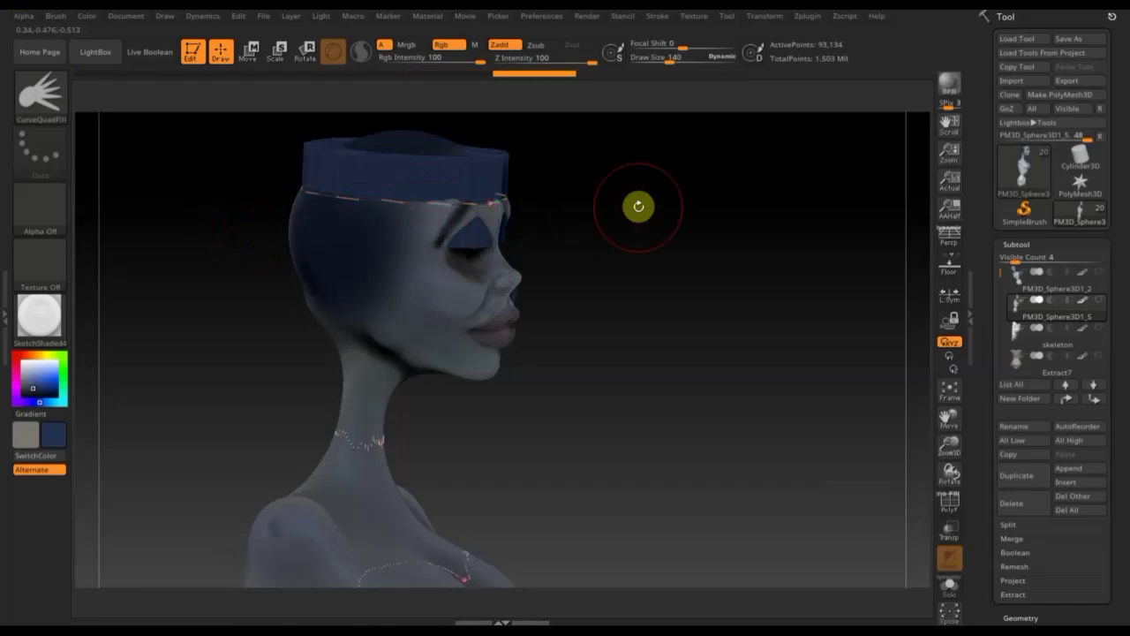
left_click(49, 104)
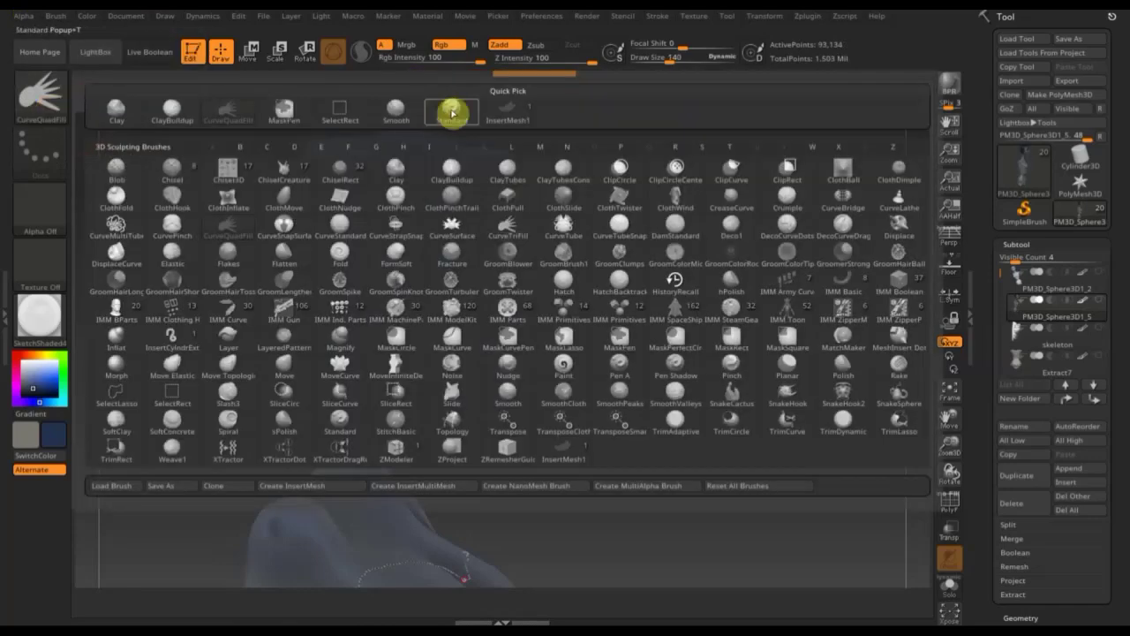
left_click(511, 113)
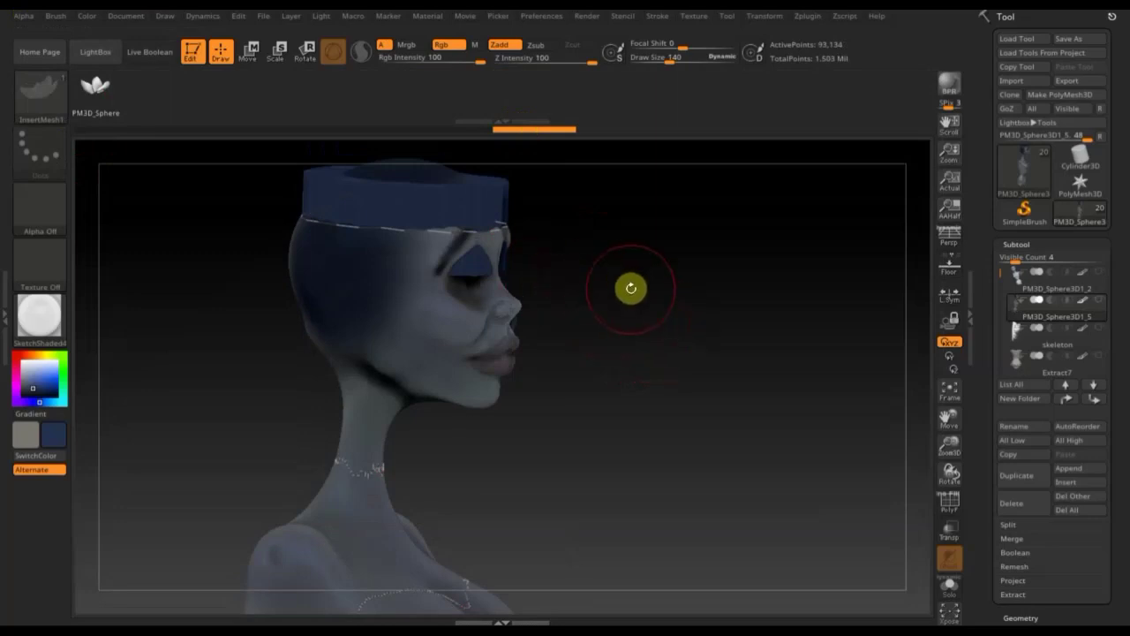
left_click_drag(630, 294, 613, 379)
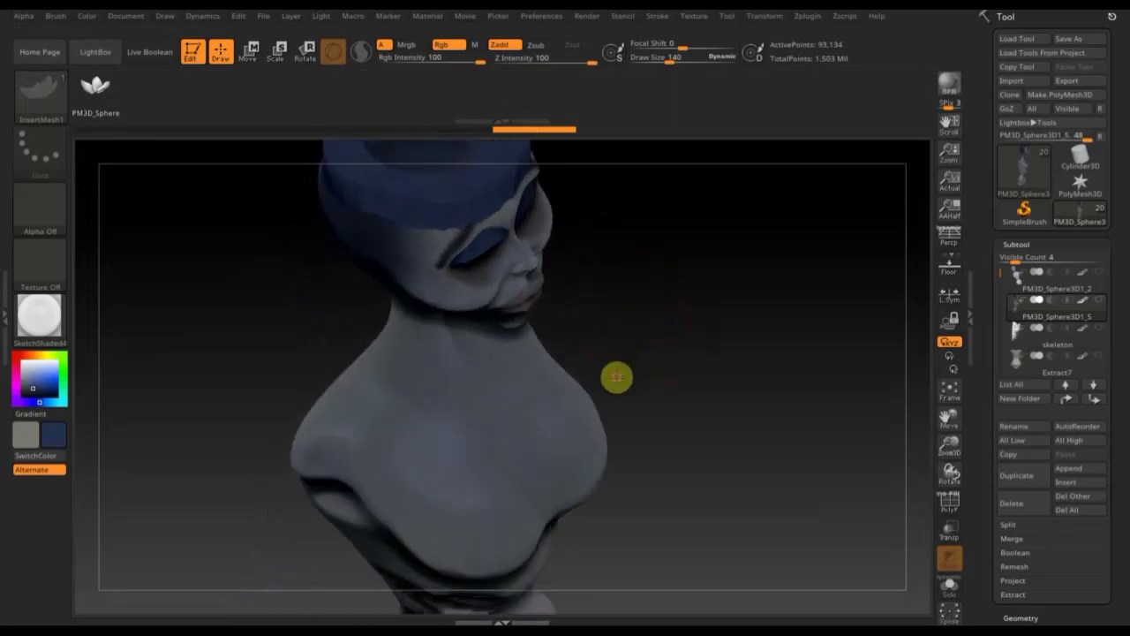
left_click(452, 234, "alt")
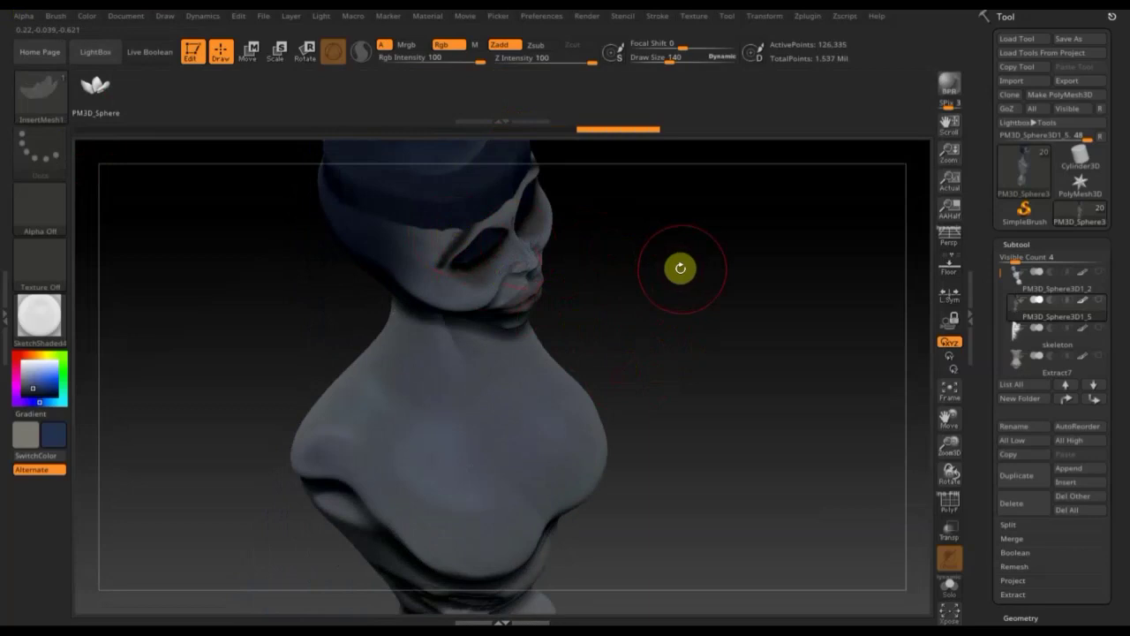
left_click(240, 54)
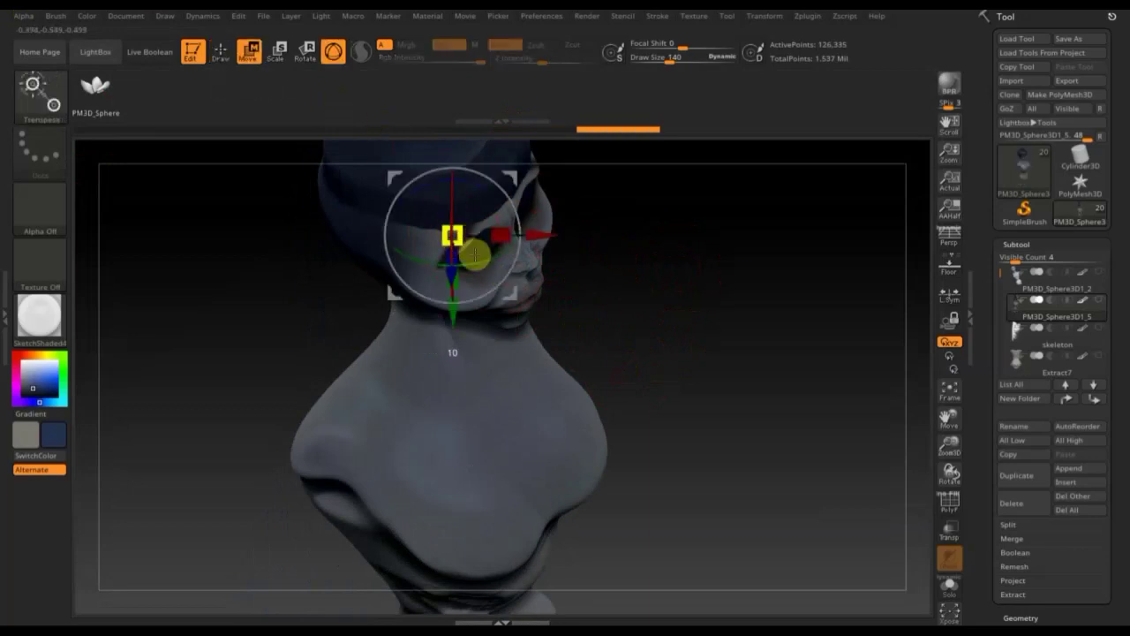
left_click(217, 55)
left_click_drag(567, 290, 565, 197)
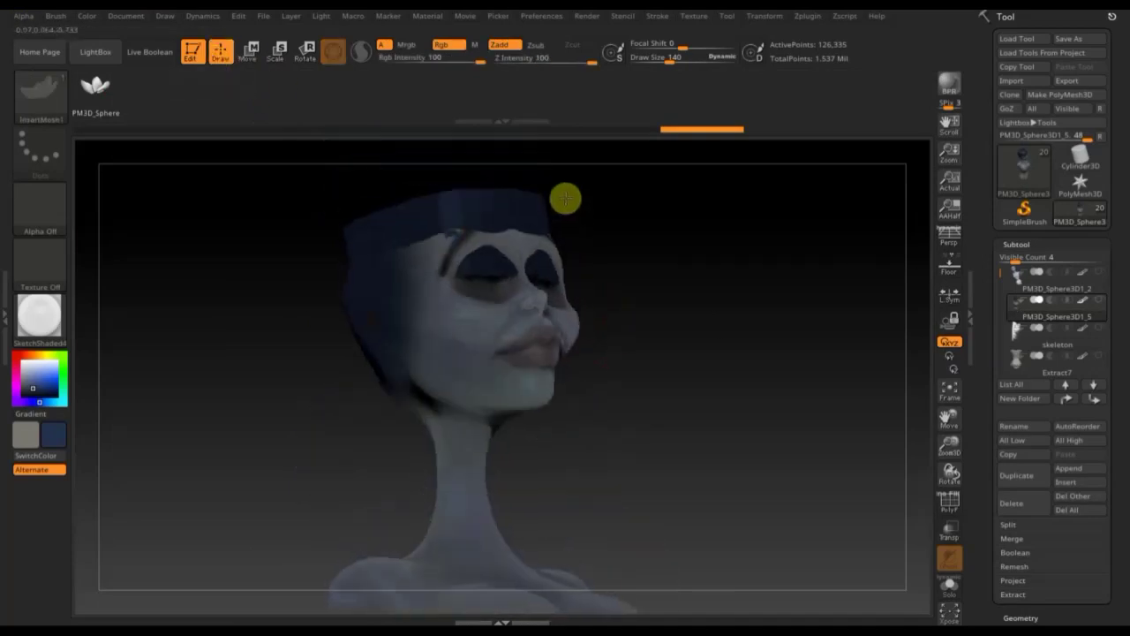
mouse_move(645, 297)
left_mouse_down()
mouse_move(626, 338)
mouse_move(689, 333)
mouse_move(698, 345)
left_mouse_up()
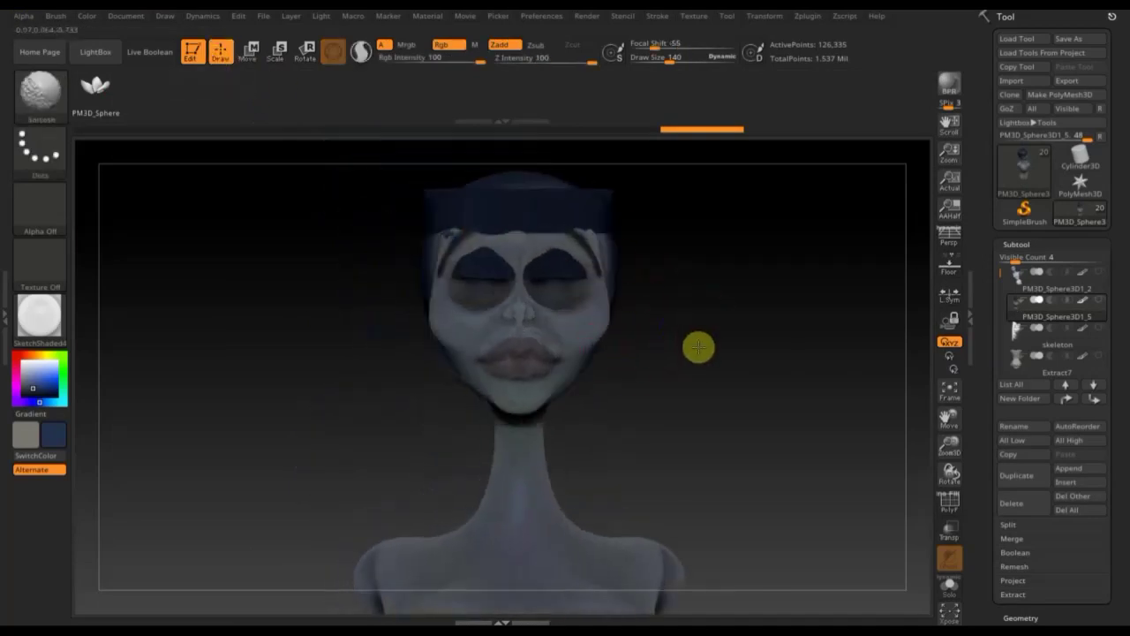
mouse_move(687, 399)
left_mouse_down("alt")
mouse_move(709, 472)
mouse_move(721, 467)
left_mouse_up("alt")
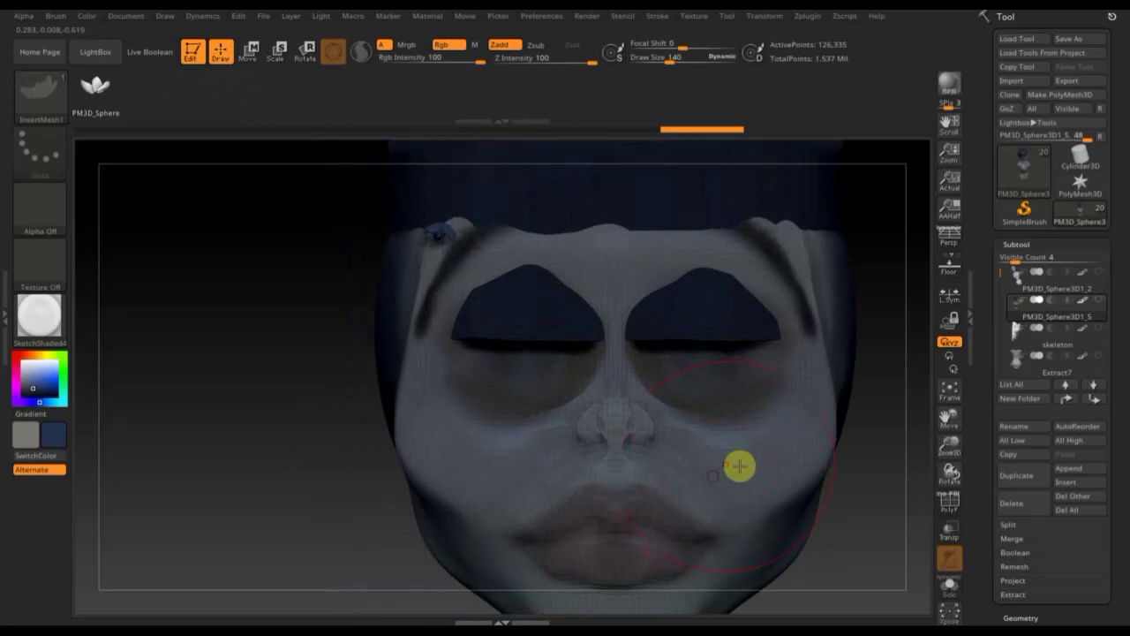
left_click_drag(612, 353, 612, 451)
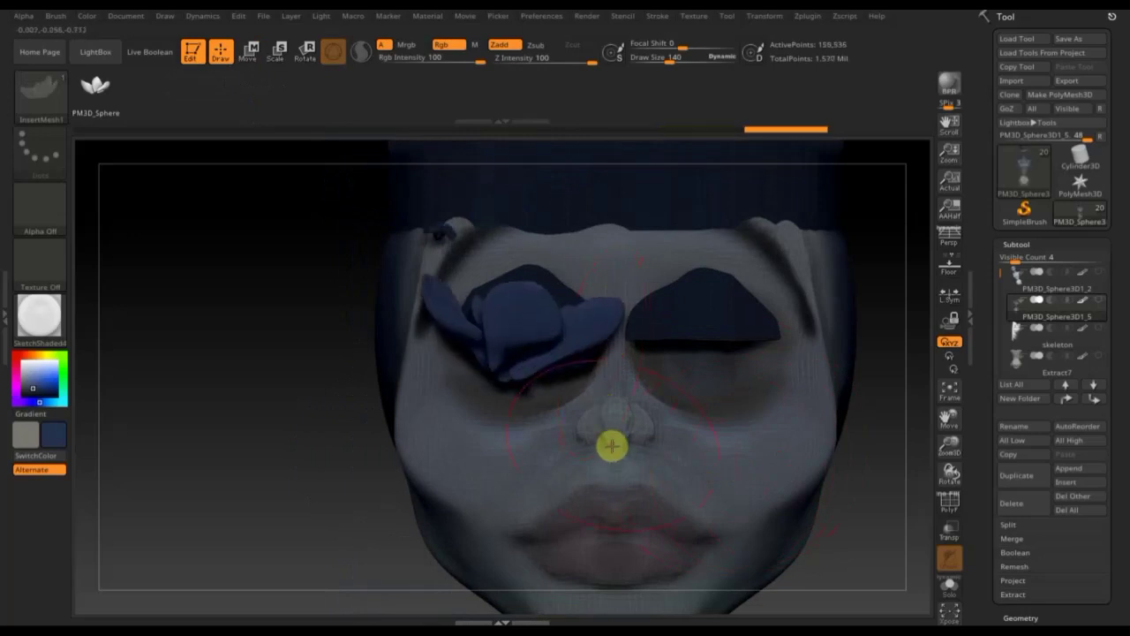
key("ctrl+z")
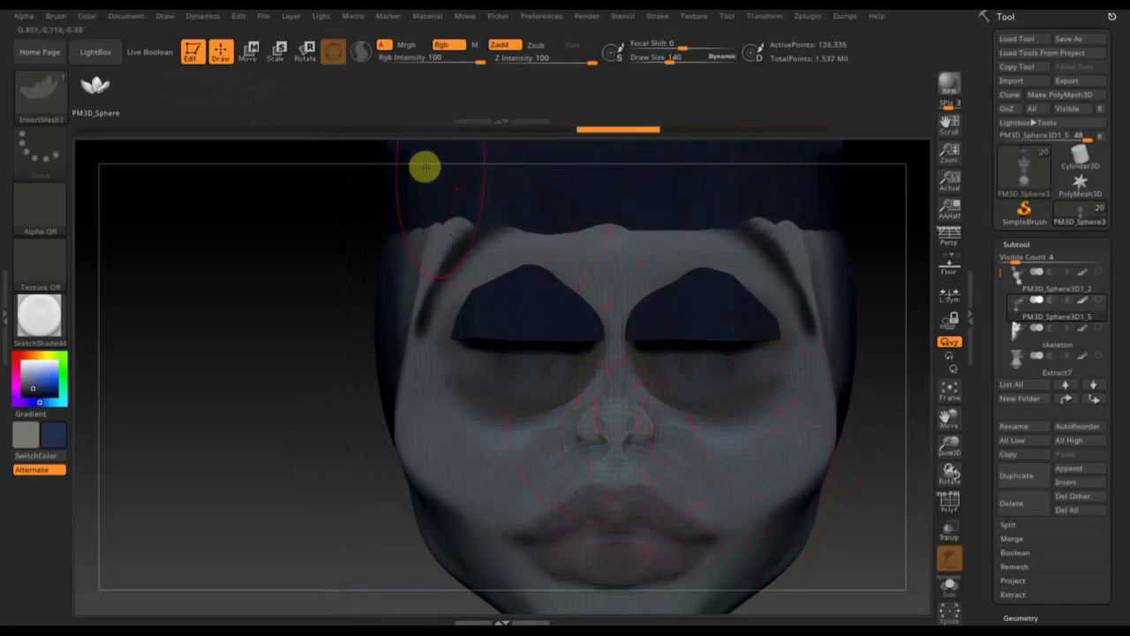
left_click(286, 132)
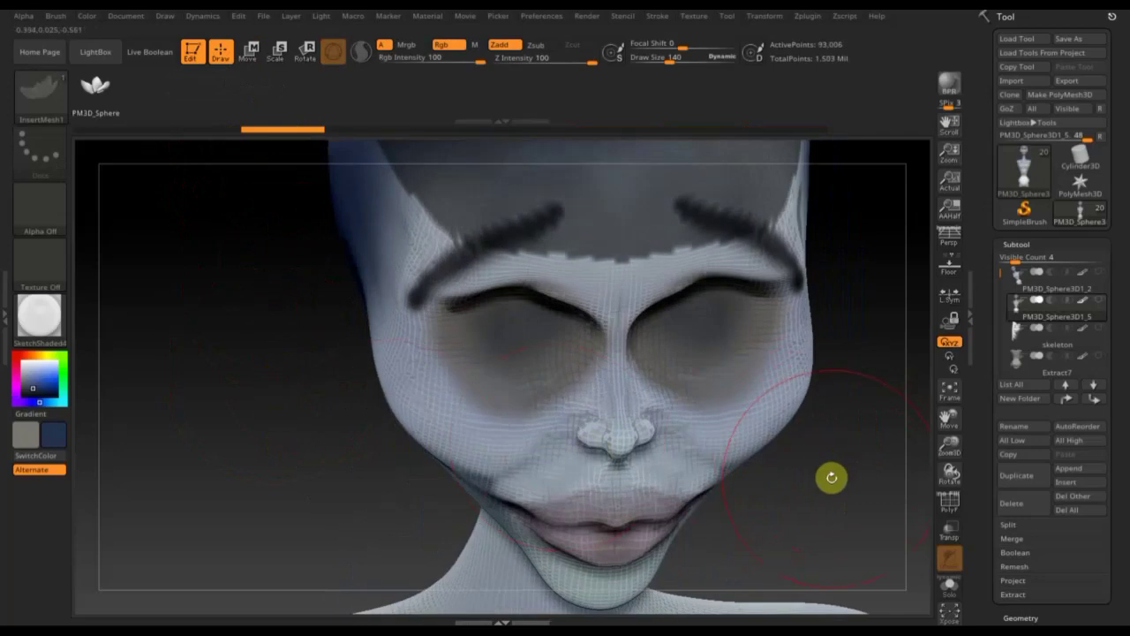
mouse_move(814, 497)
left_mouse_down("alt")
mouse_move(744, 292)
mouse_move(692, 360)
left_mouse_up("alt")
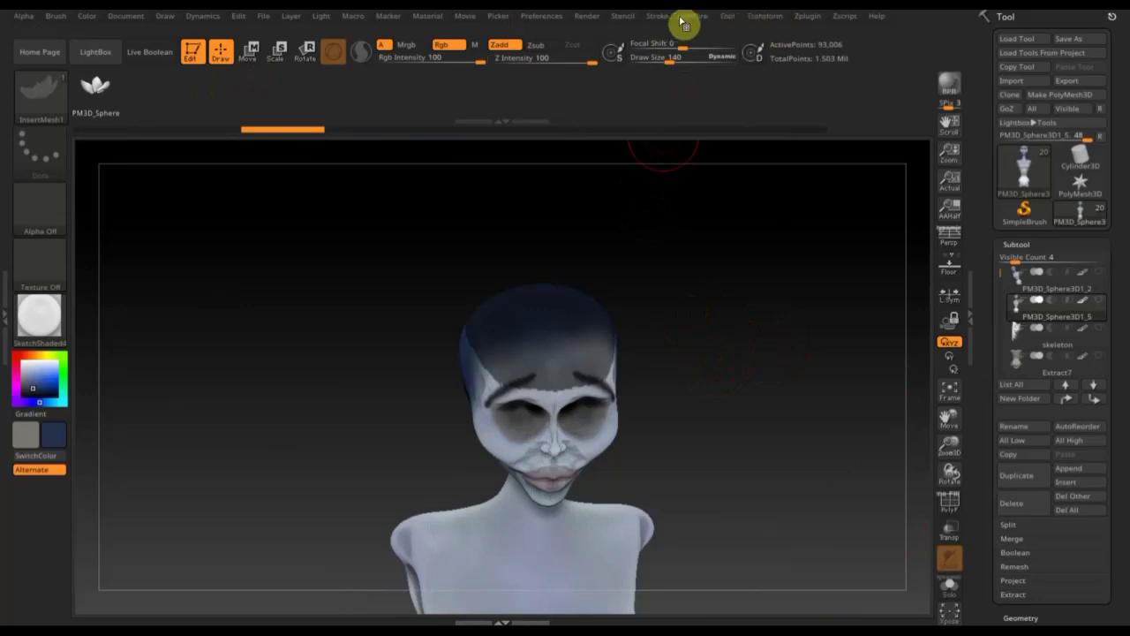
left_click(666, 20)
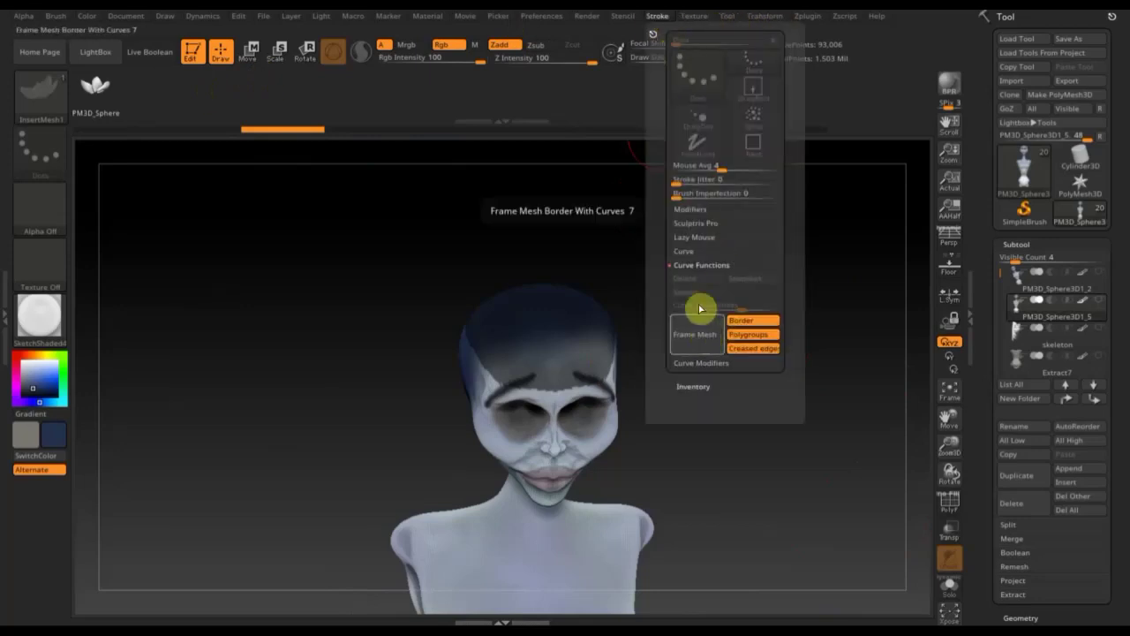
Step: Enable LazyMouse in the curve options, switch to the Standard brush and undo the last head change
left_click(685, 254)
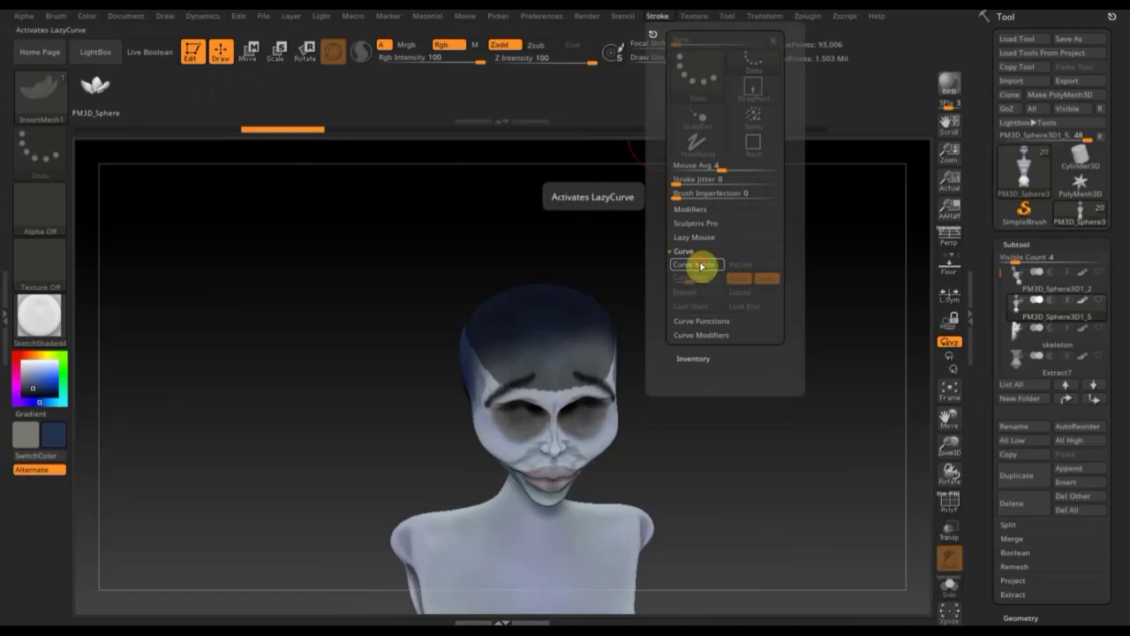
left_click(699, 238)
left_click(694, 251)
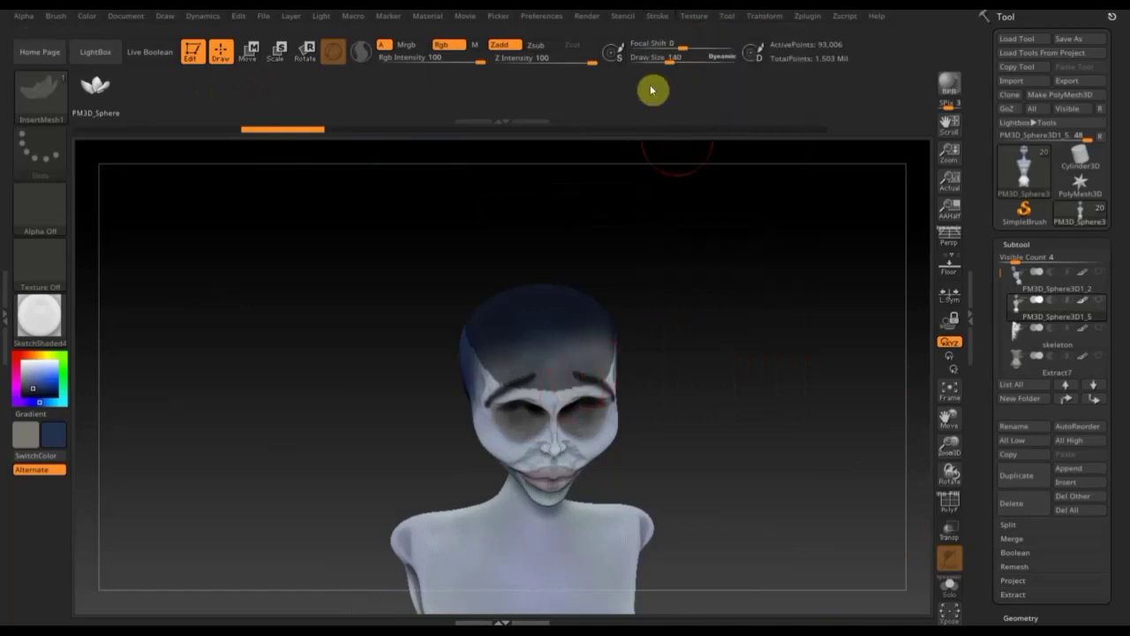
left_click(40, 89)
left_click(444, 113)
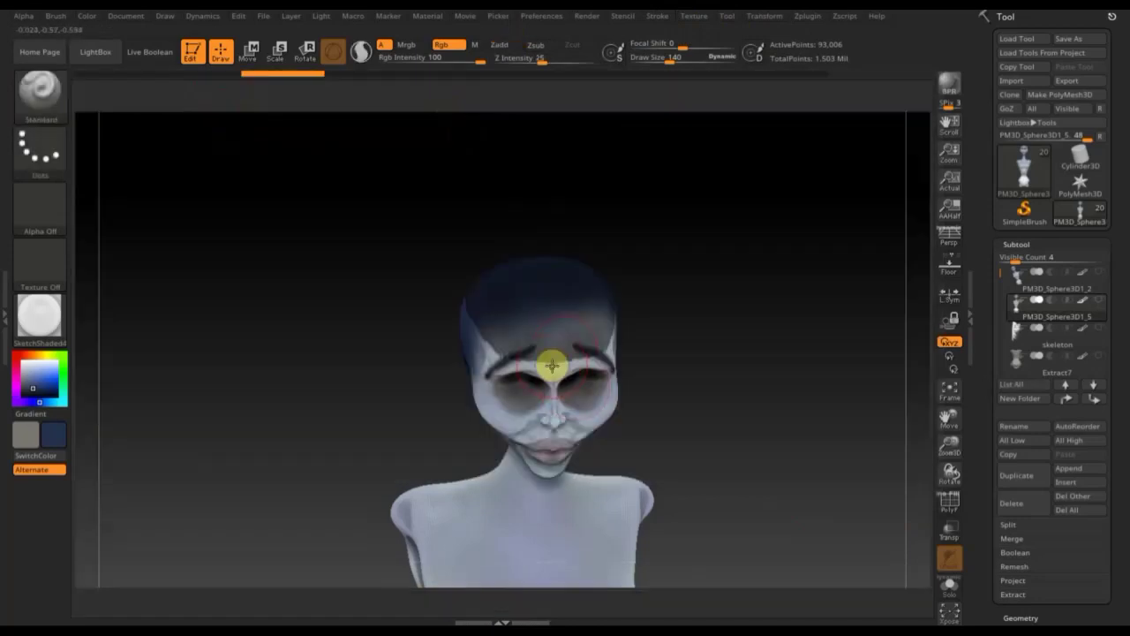
key("ctrl+z")
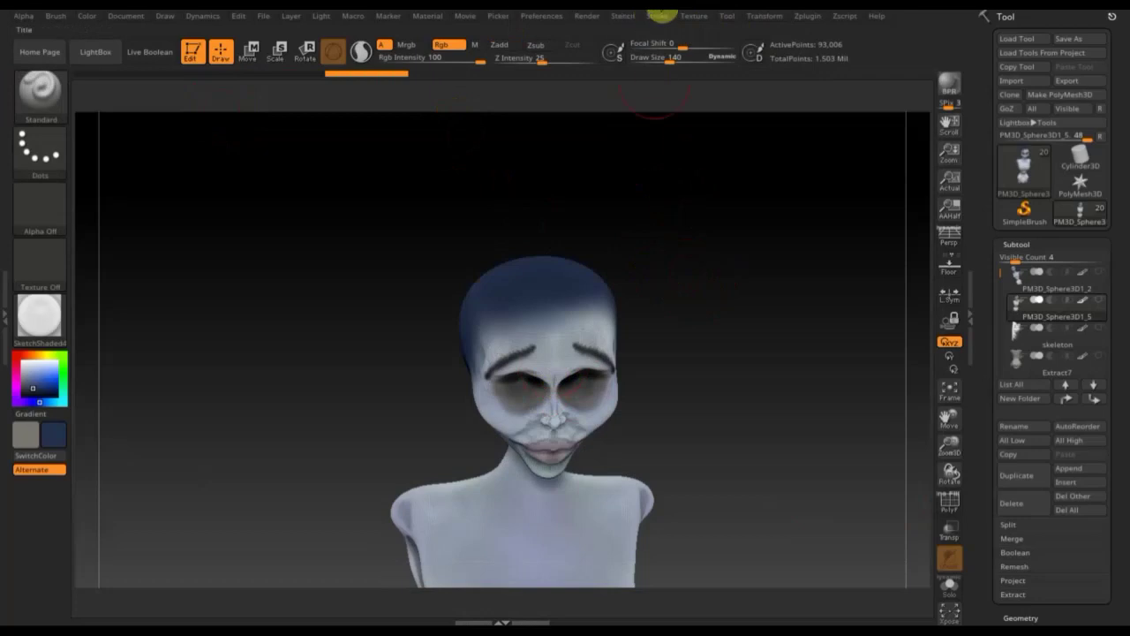
Step: Generate border curves and place InsertMesh1 leaves at size 64 around the head
left_click(663, 19)
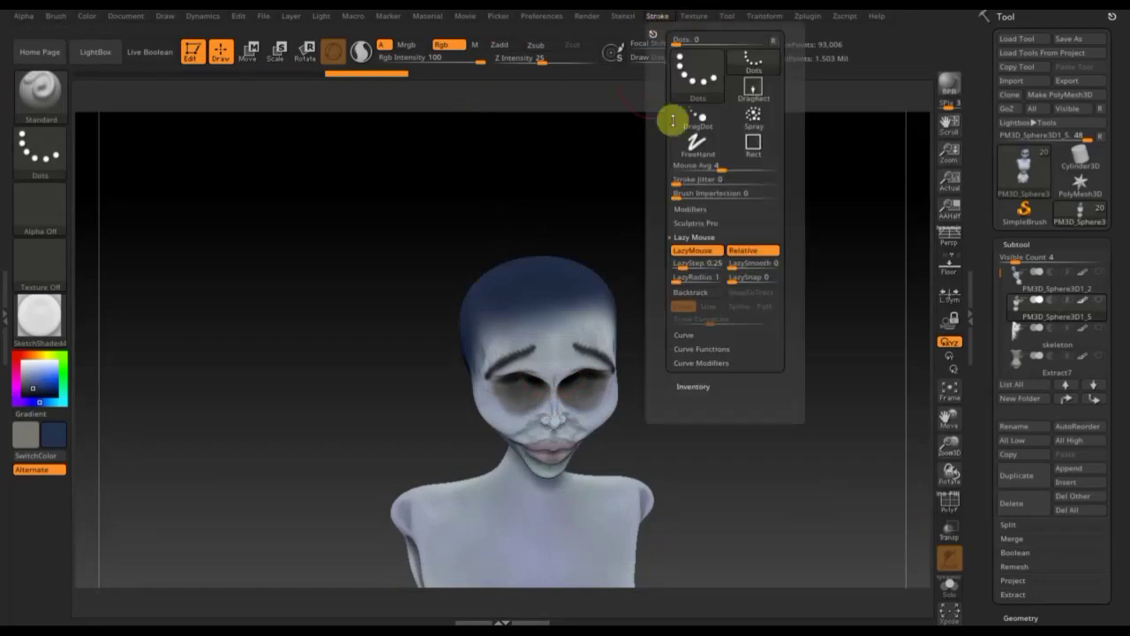
left_click(702, 340)
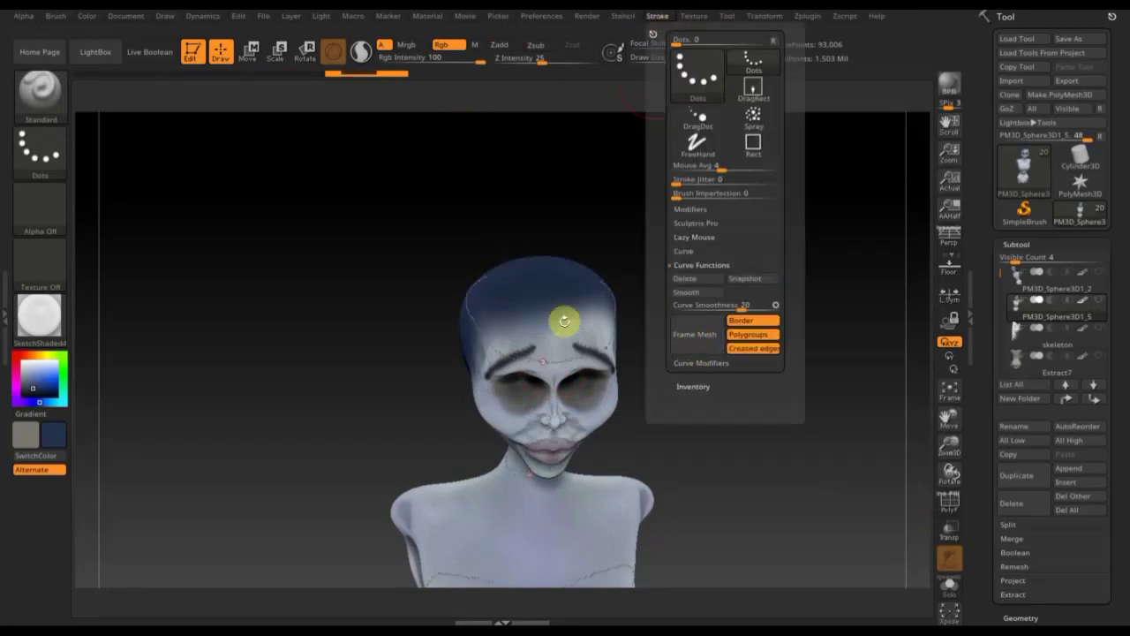
left_click(50, 108)
left_click(575, 111)
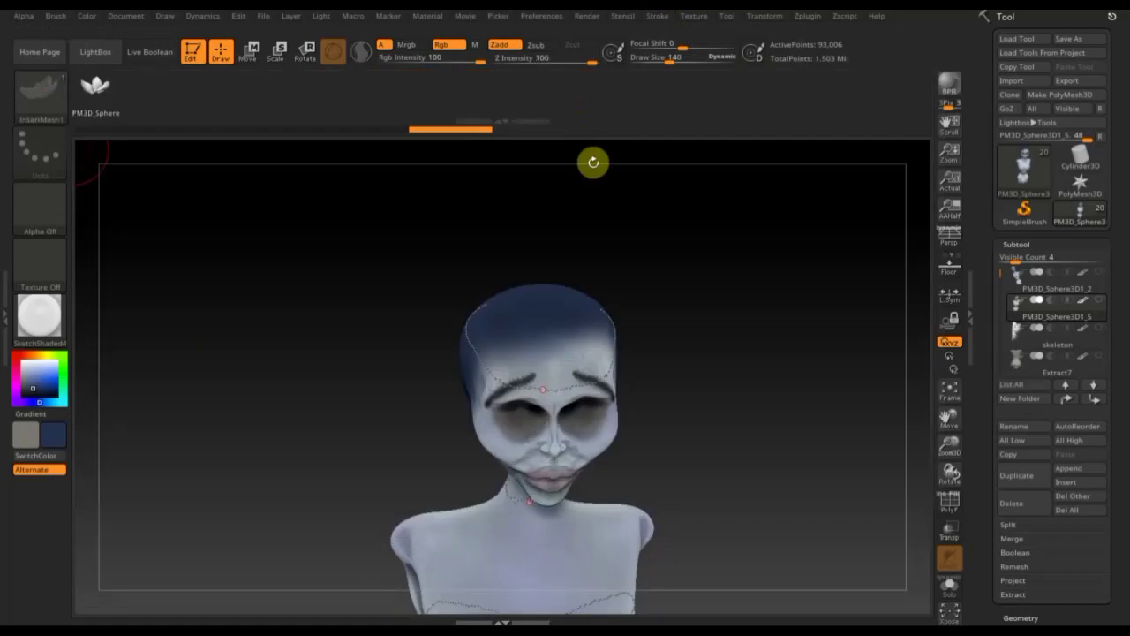
key("bracketleft")
key("bracketleft")
key("bracketleft")
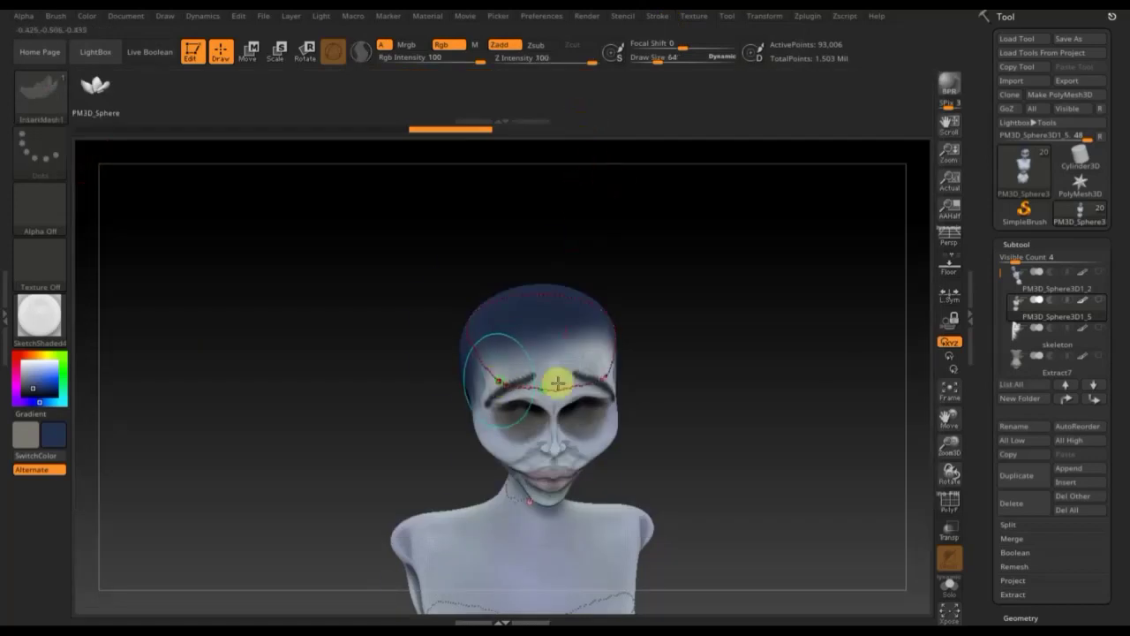
left_click(557, 381)
Step: Lower the draw size to shrink the wreath leaves, checking it from above and front
mouse_move(762, 305)
left_mouse_down()
mouse_move(763, 279)
mouse_move(785, 343)
mouse_move(679, 191)
mouse_move(671, 137)
left_mouse_up()
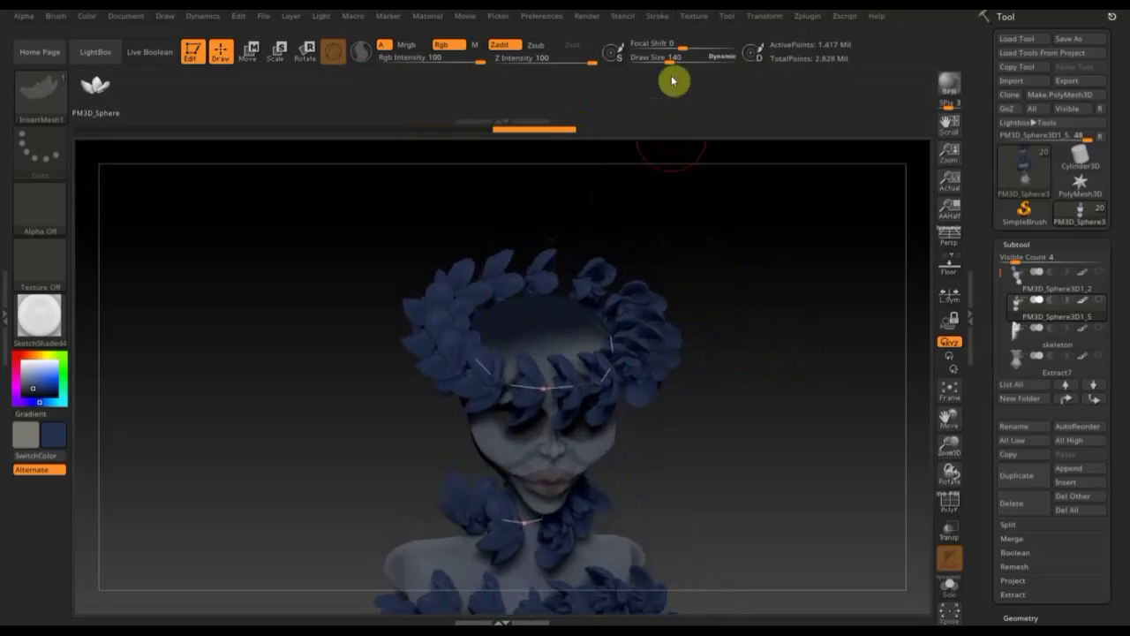
left_click_drag(670, 58, 656, 65)
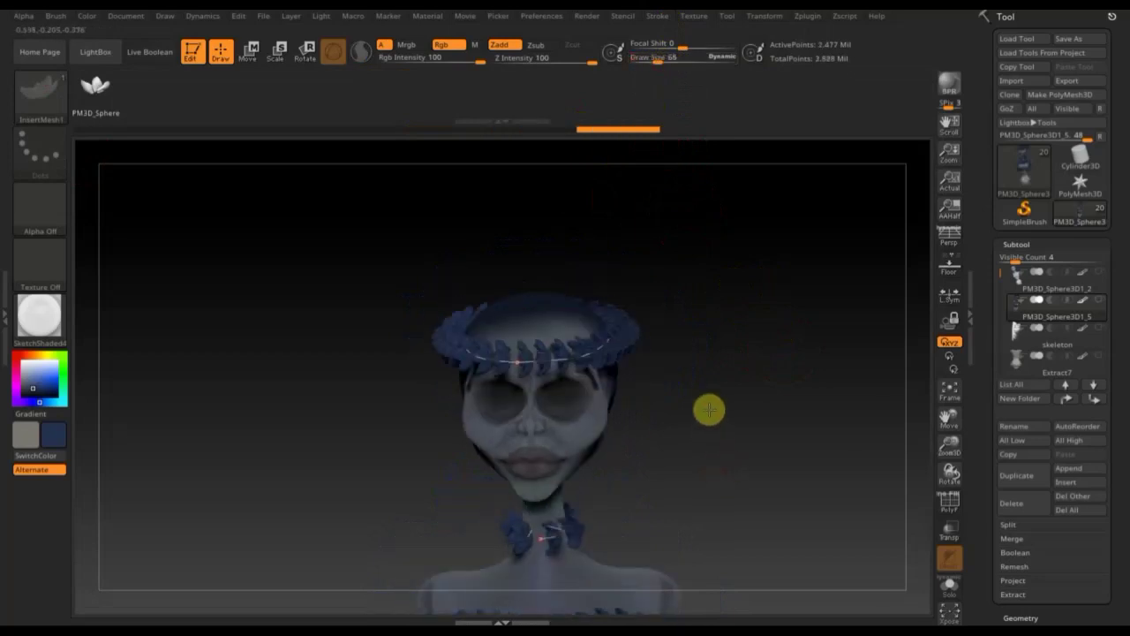
mouse_move(739, 446)
left_mouse_down()
mouse_move(735, 506)
mouse_move(724, 376)
left_mouse_up()
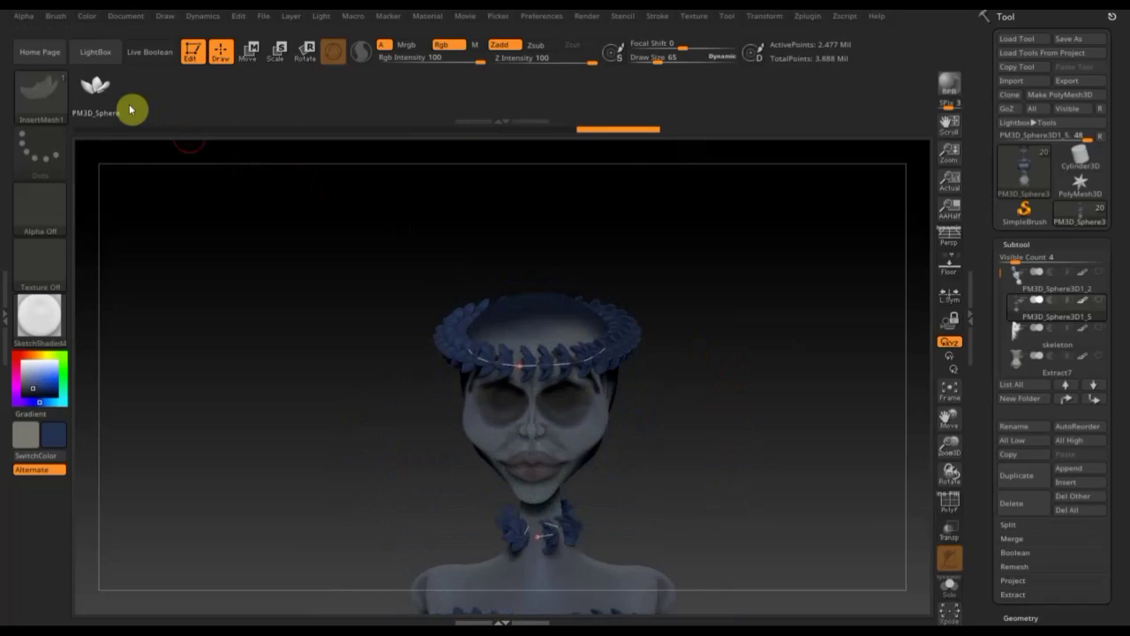
left_click_drag(729, 303, 735, 298)
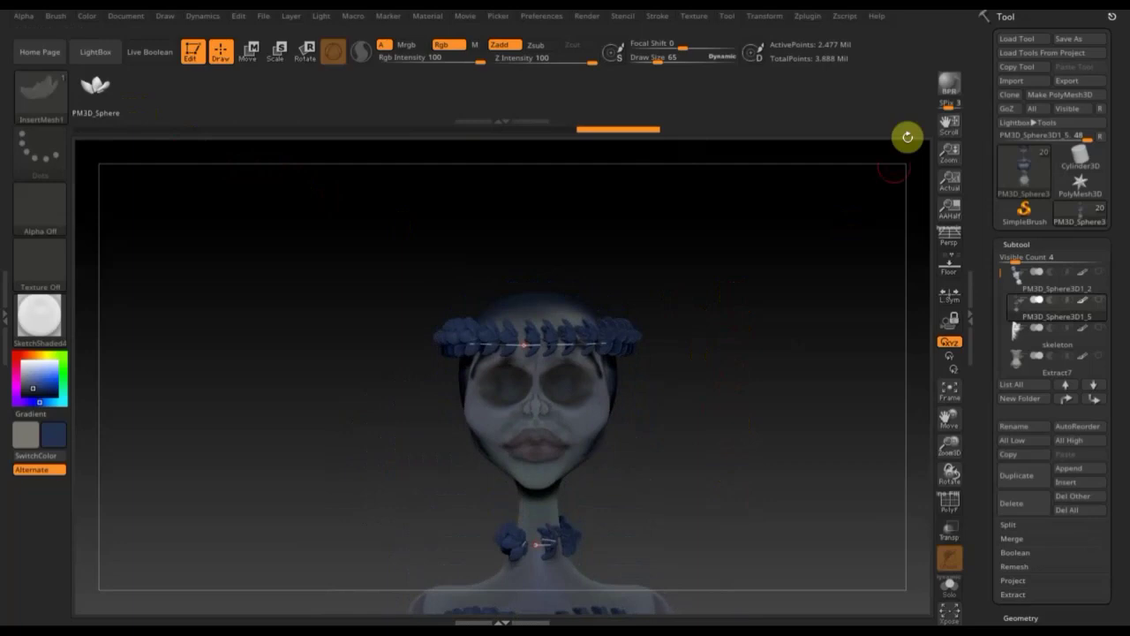
left_click(1025, 174)
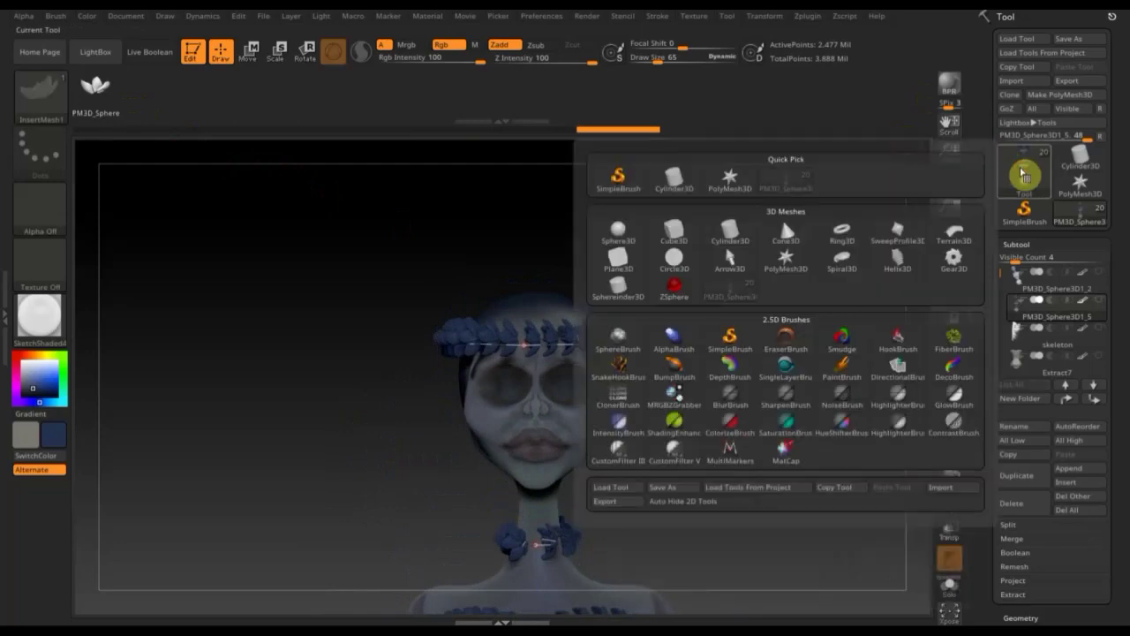
mouse_move(619, 233)
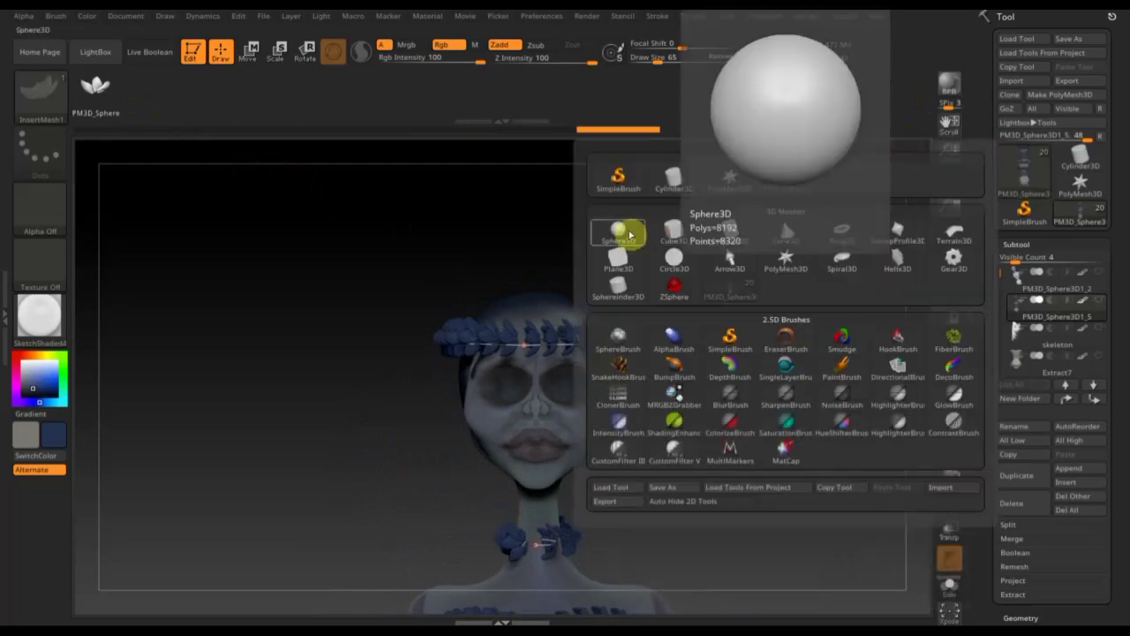
Step: Start a white Sphere3D and convert it with Make PolyMesh3D
left_click(629, 234)
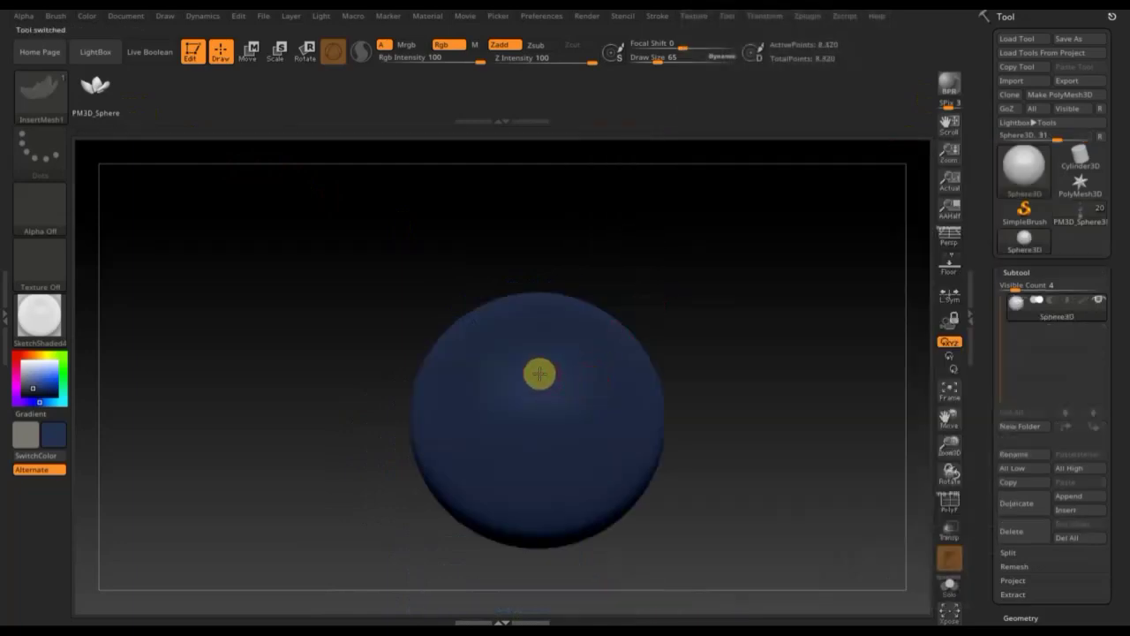
left_click(25, 362)
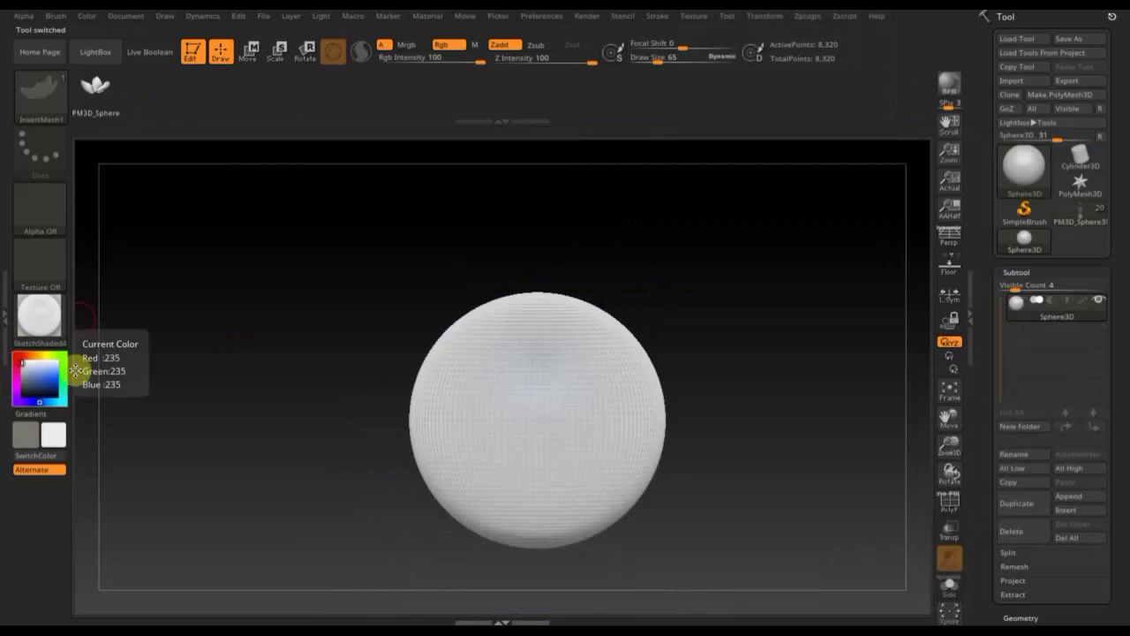
left_click(527, 392)
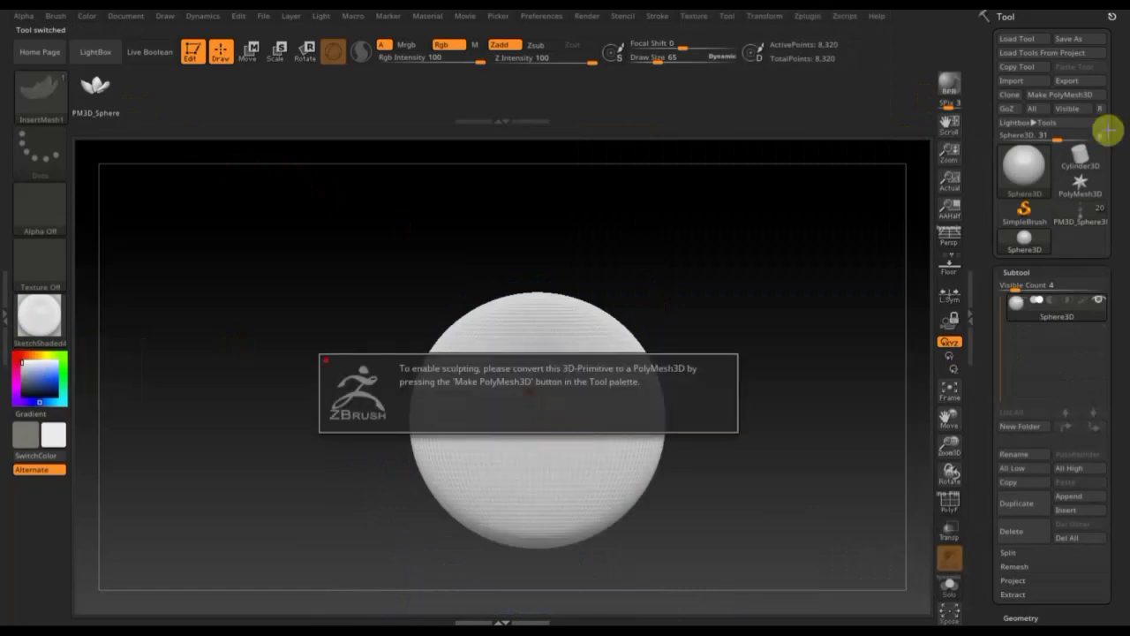
left_click(1070, 96)
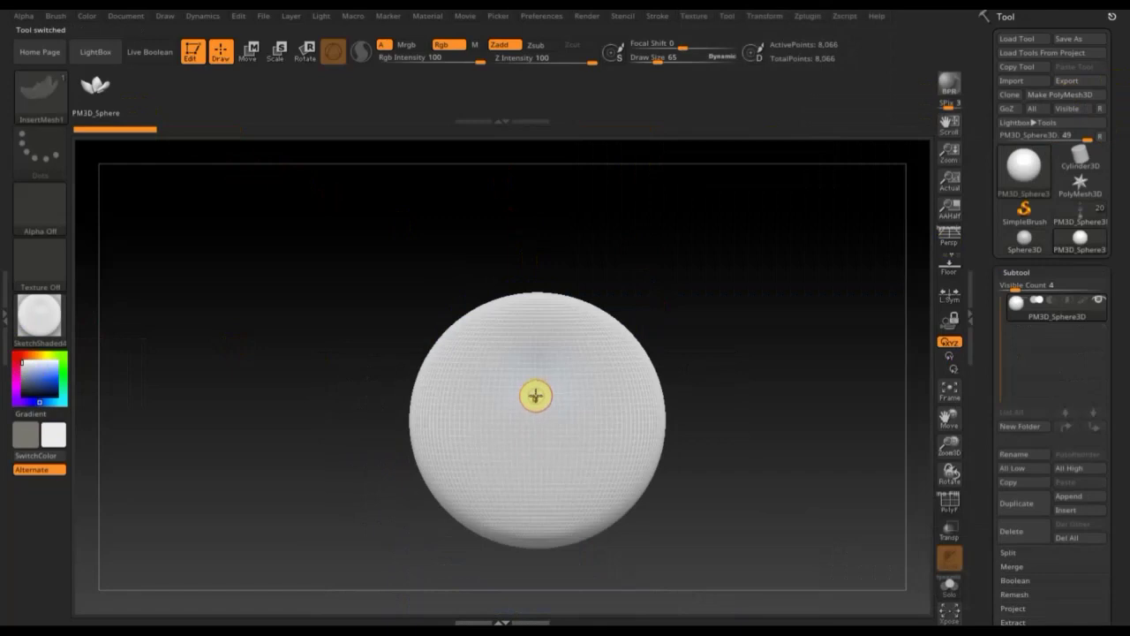
Step: Undo a strip of inserted flowers, disable curve insertion, and place a single flower on the sphere
left_click_drag(534, 399, 537, 479)
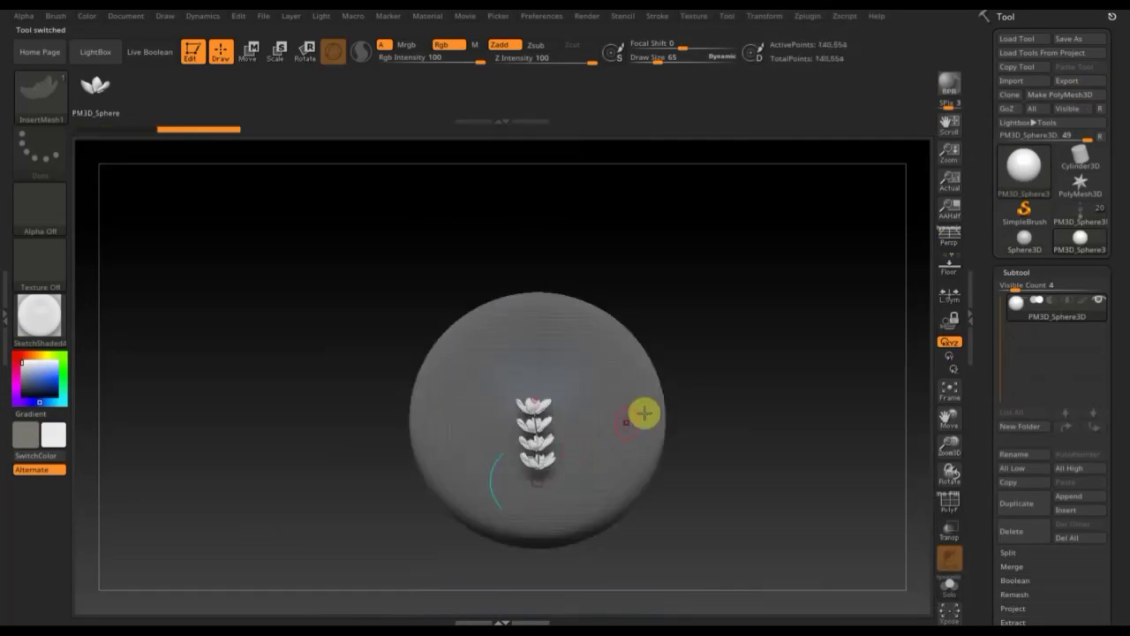
mouse_move(758, 338)
left_mouse_down()
mouse_move(774, 451)
mouse_move(772, 408)
left_mouse_up()
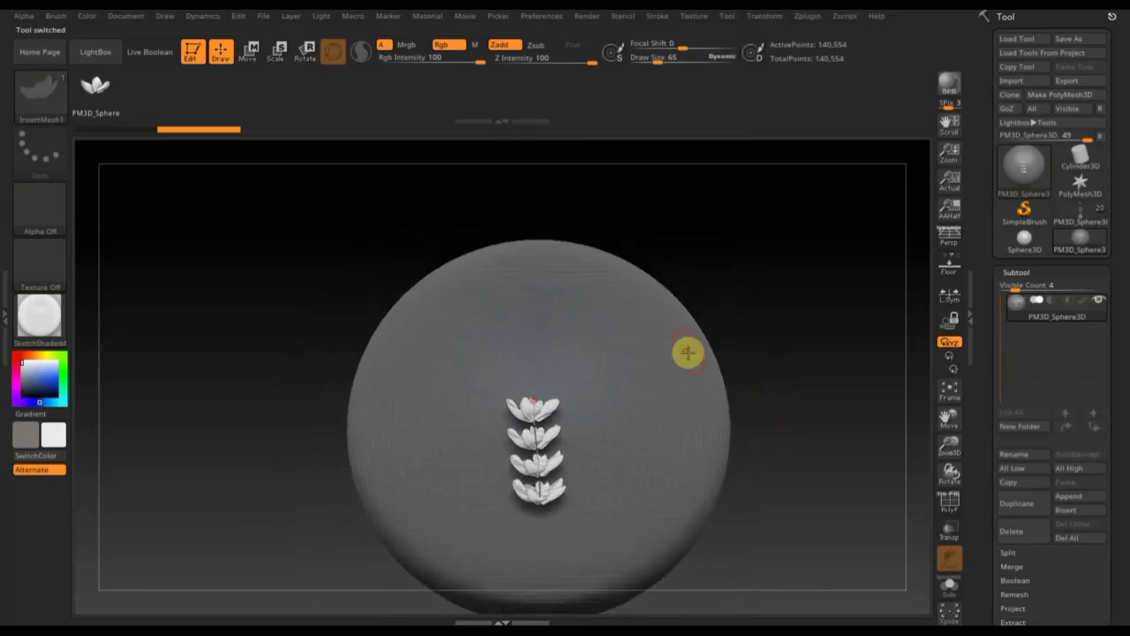
key("ctrl")
key("ctrl+z")
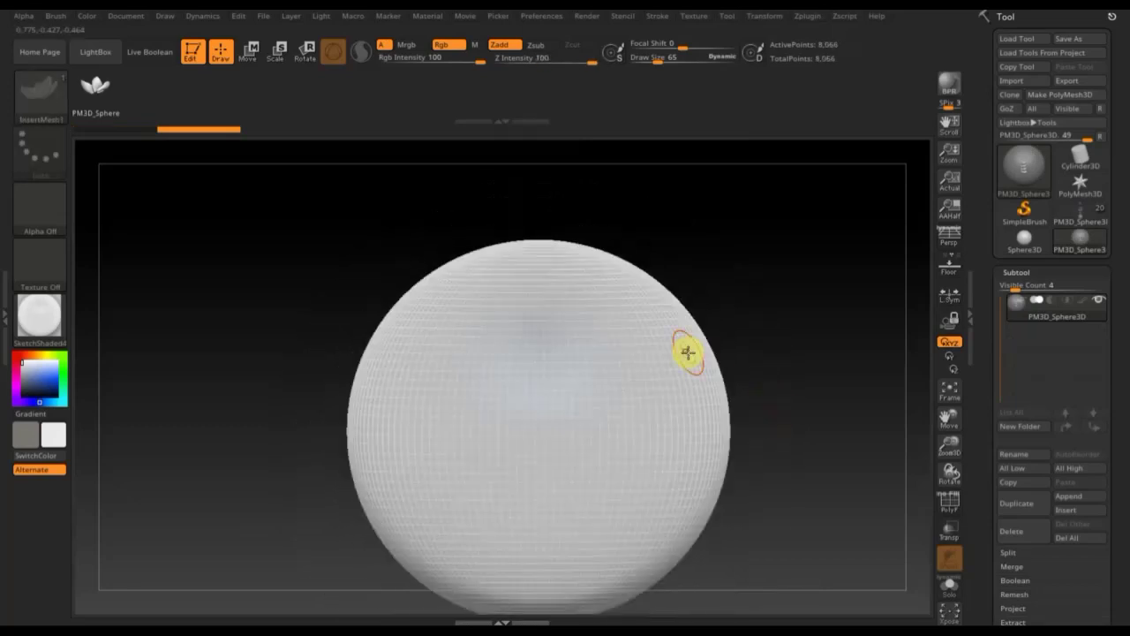
left_click(660, 19)
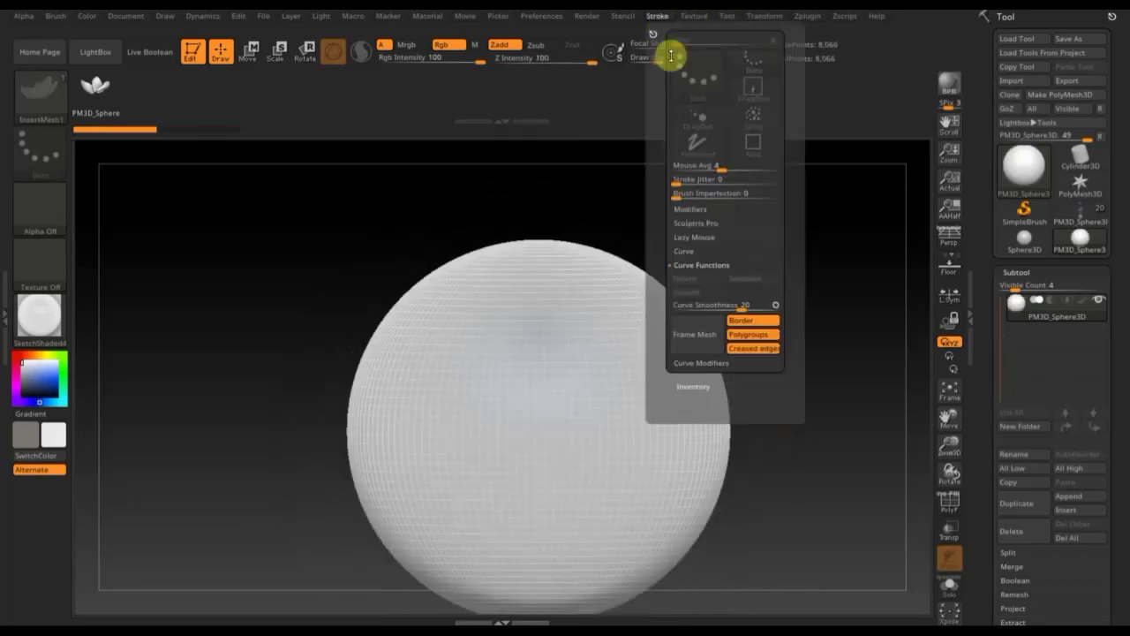
left_click(685, 251)
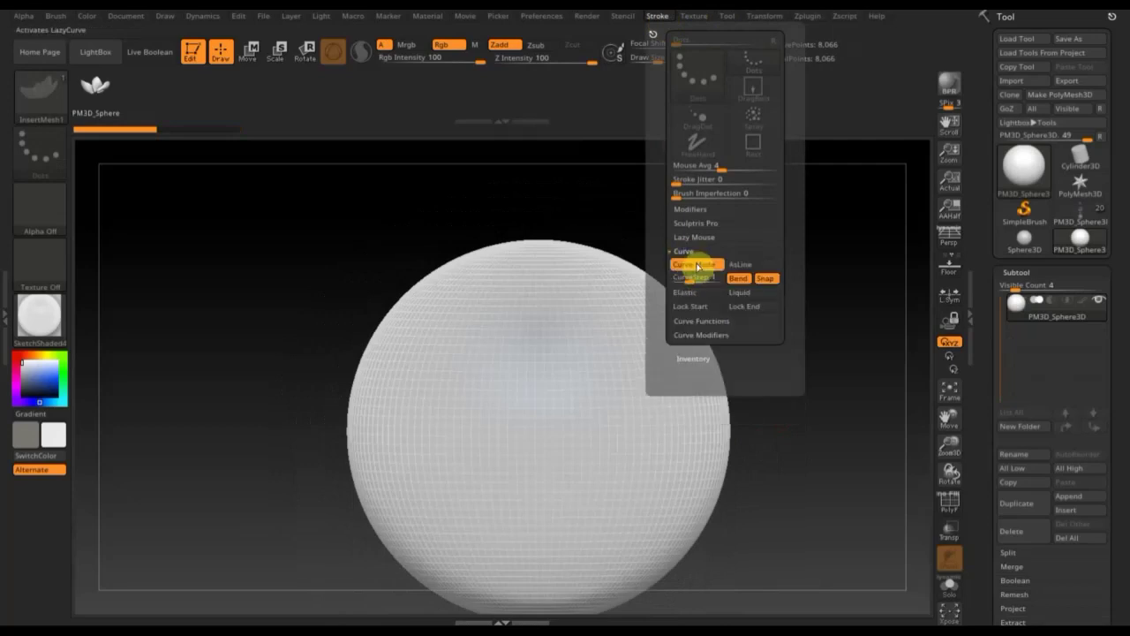
left_click(687, 238)
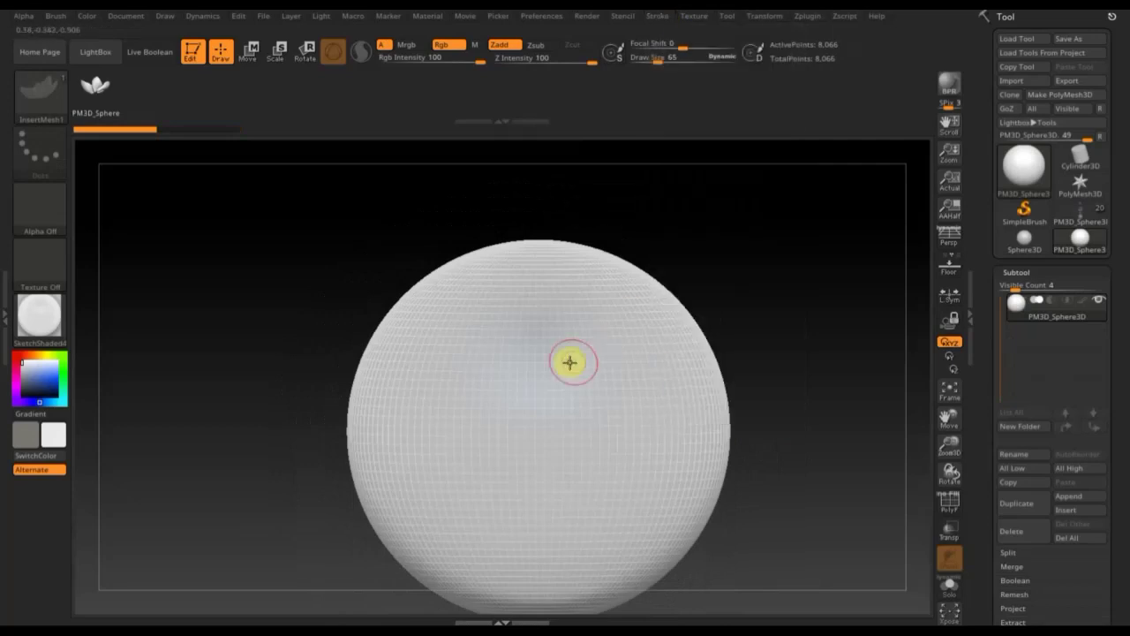
mouse_move(543, 365)
left_mouse_down()
mouse_move(540, 412)
mouse_move(651, 366)
left_mouse_up()
mouse_move(759, 327)
left_mouse_down()
mouse_move(729, 340)
mouse_move(709, 312)
left_mouse_up()
Step: Rotate the flower to face forward and slide it sideways with the Move gizmo
left_click_drag(777, 209, 779, 215)
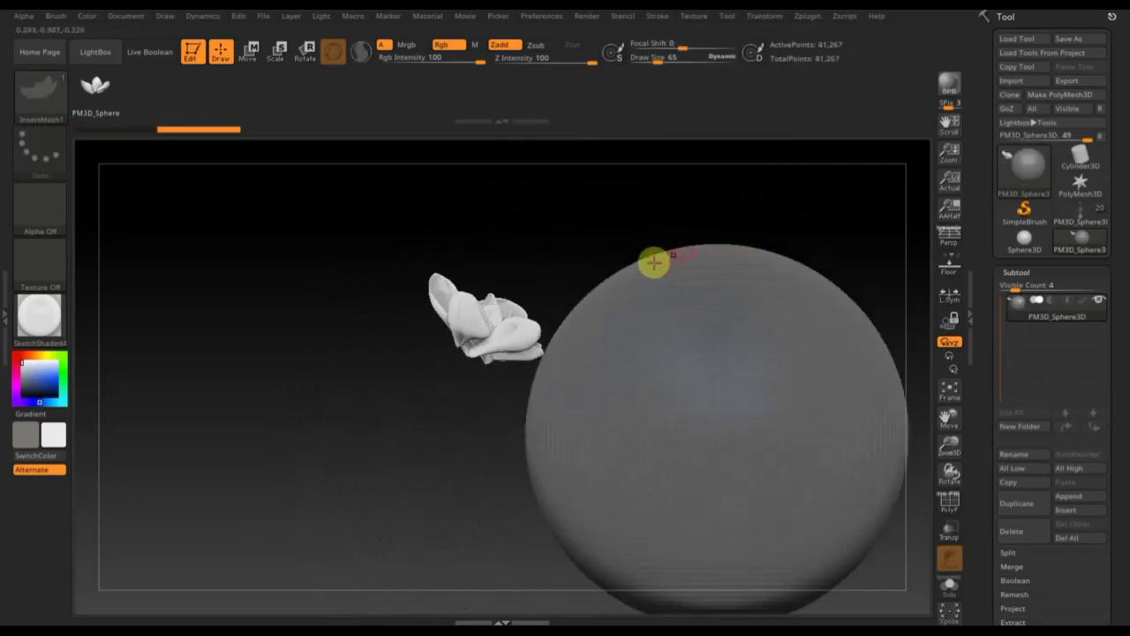
key("shift")
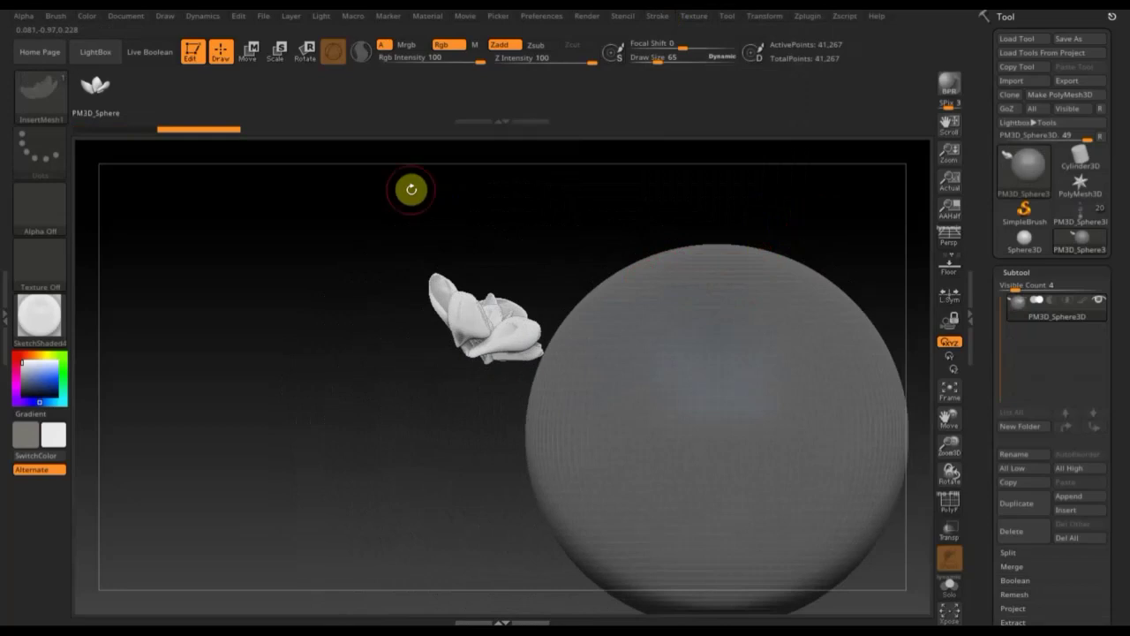
left_click(255, 52)
mouse_move(606, 324)
left_mouse_down()
mouse_move(519, 247)
mouse_move(415, 239)
left_mouse_up()
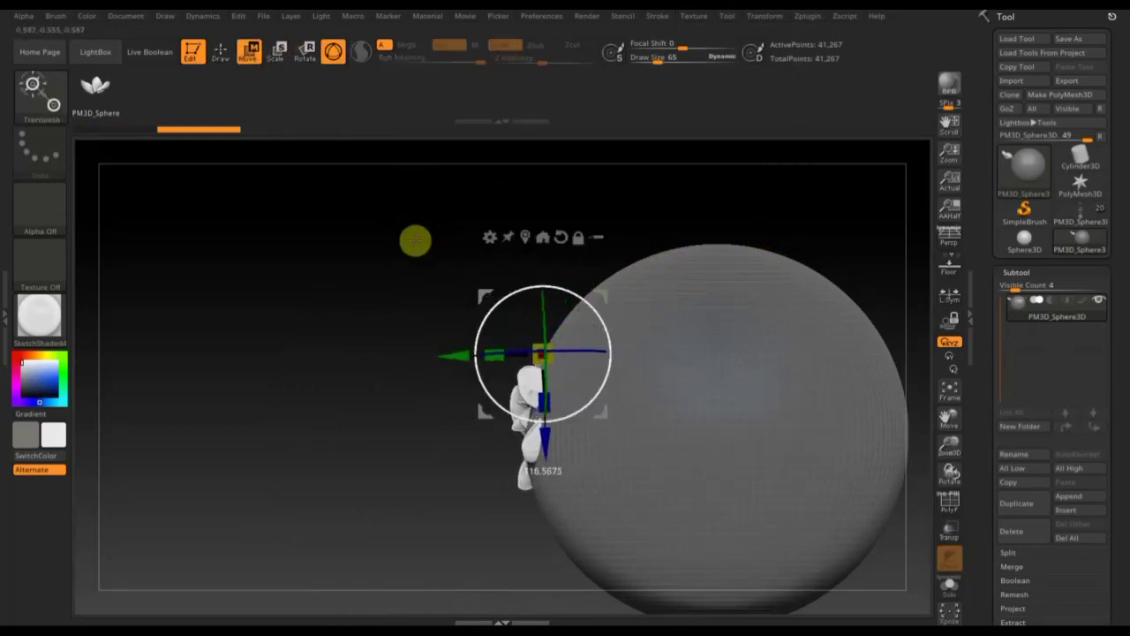
mouse_move(449, 354)
left_mouse_down()
mouse_move(399, 337)
mouse_move(291, 343)
mouse_move(317, 341)
left_mouse_up()
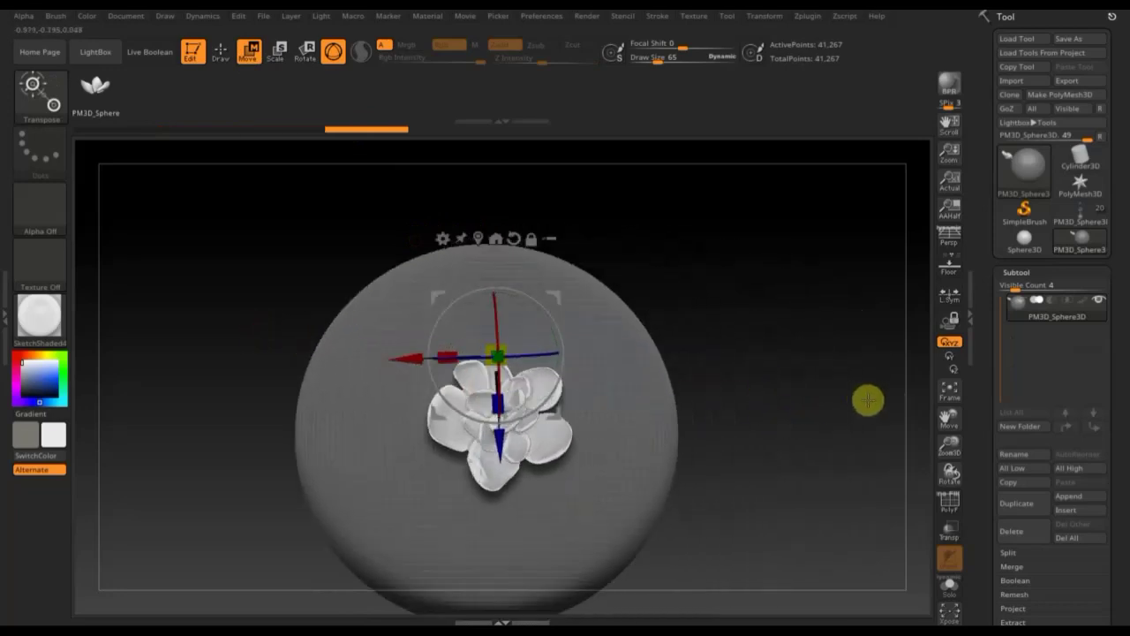
left_click(1011, 553)
Step: Groups Split the mesh and delete the sphere subtool
left_click(1082, 567)
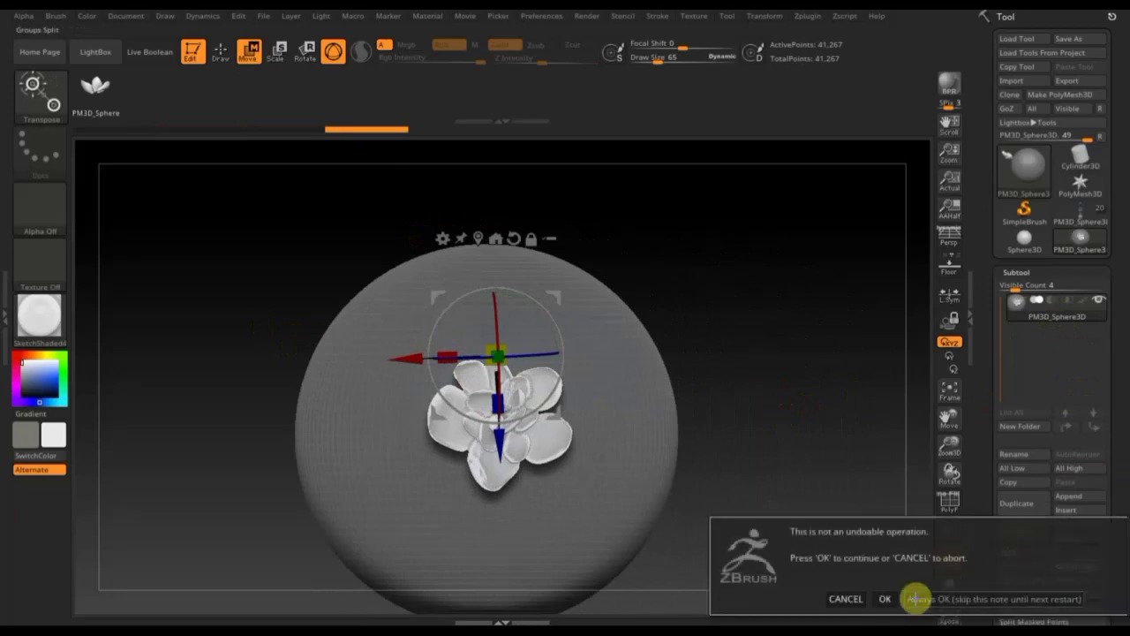
left_click(885, 599)
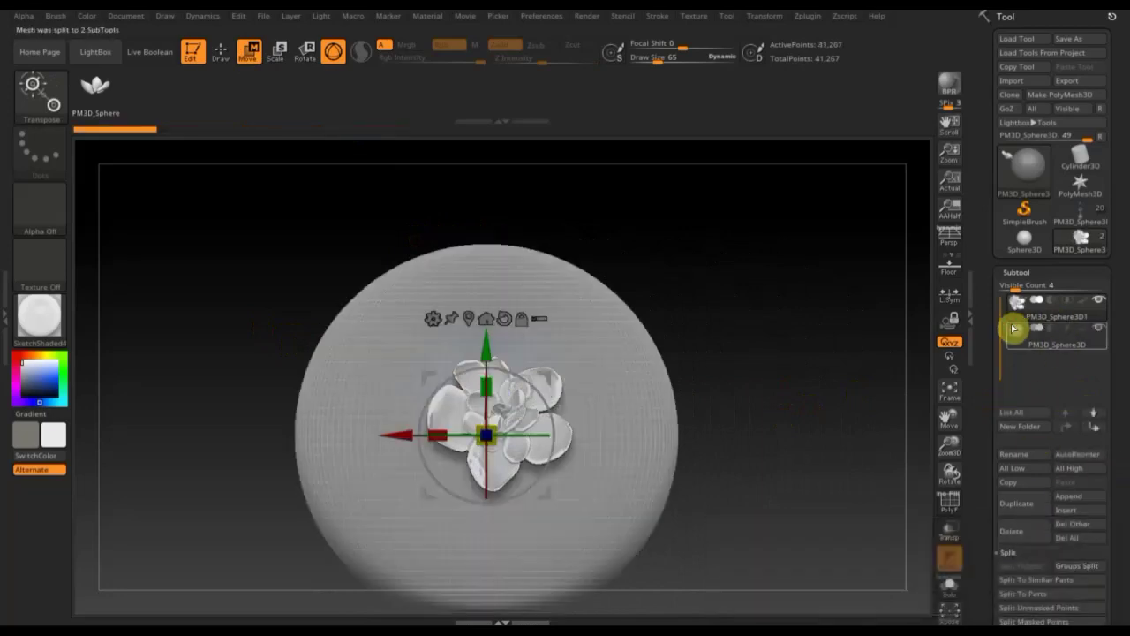
left_click(1015, 329)
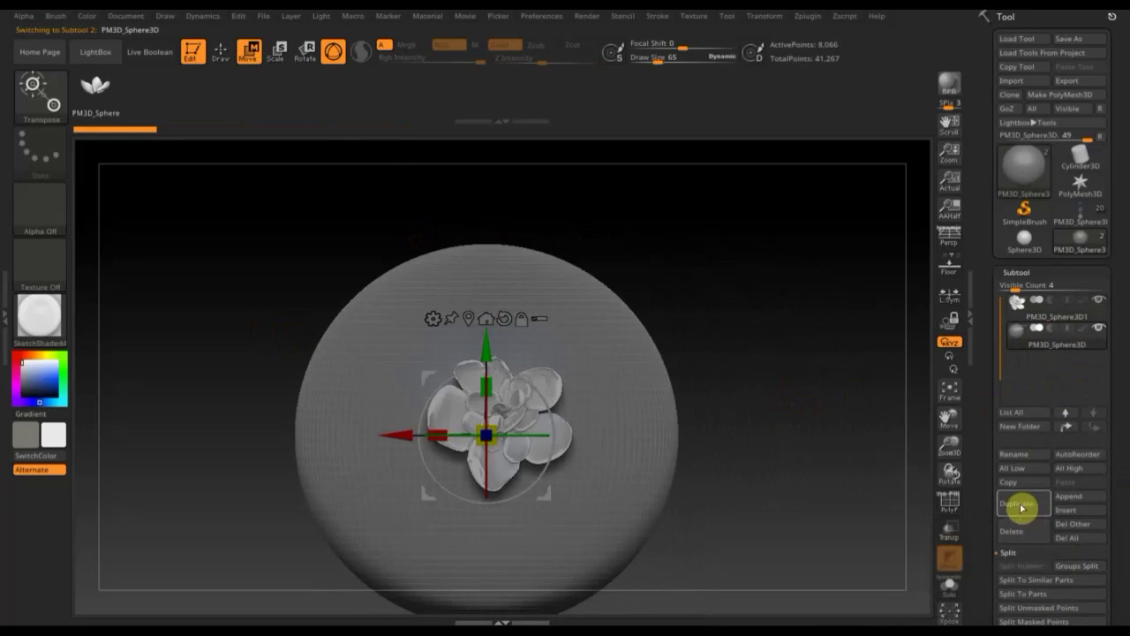
left_click(1022, 533)
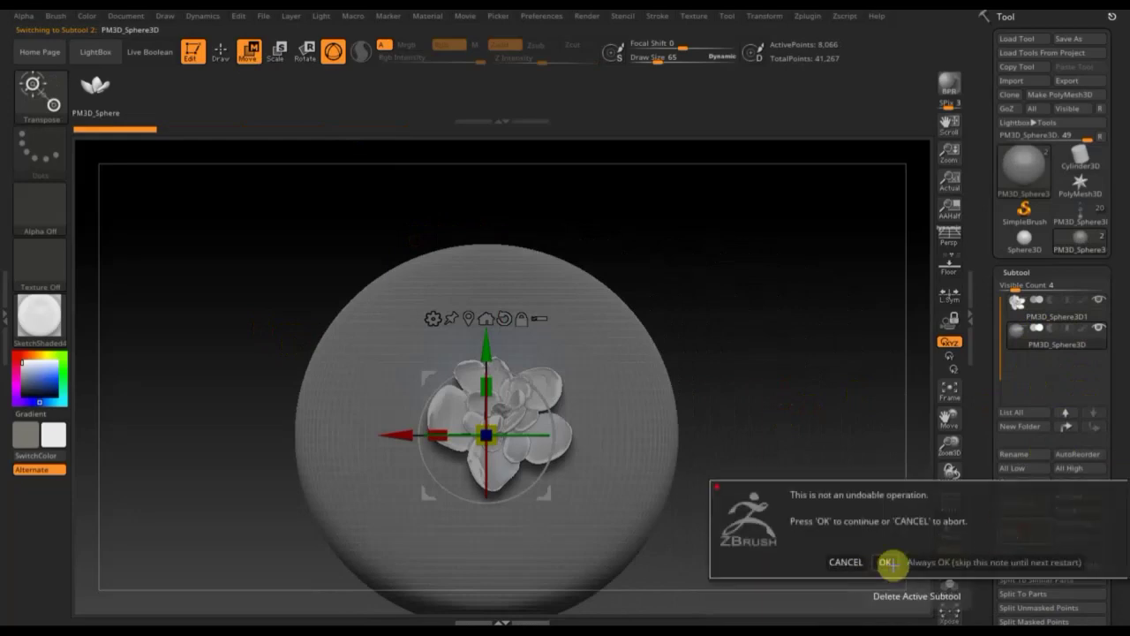
left_click(887, 562)
Step: Create a new InsertMesh brush from the flower and select the head tool again
left_click(40, 99)
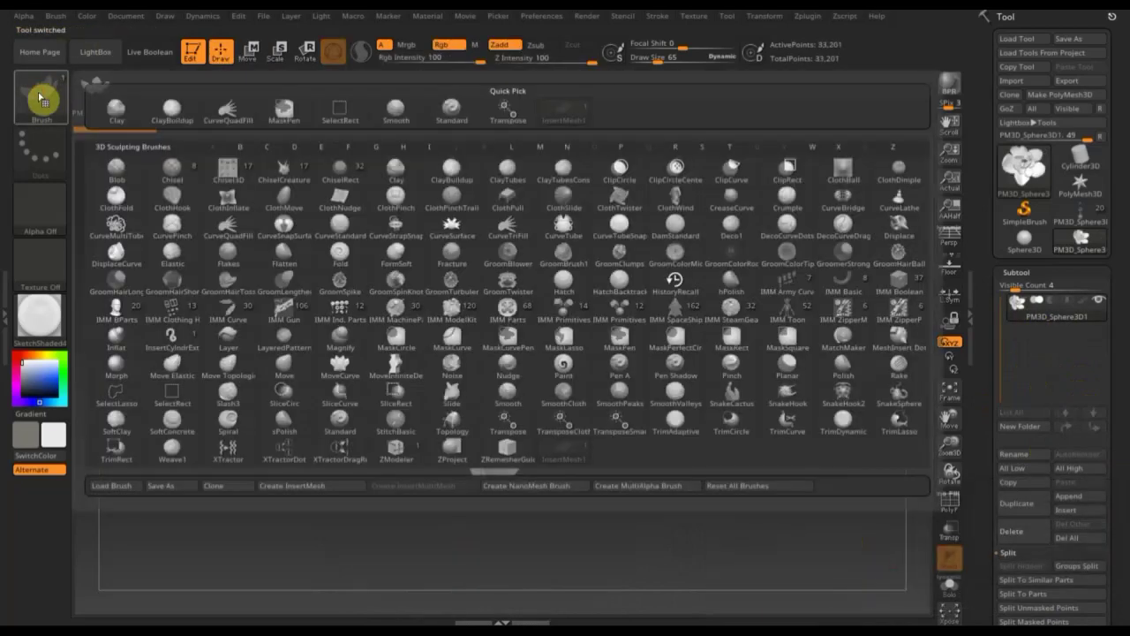
left_click(289, 492)
left_click(508, 215)
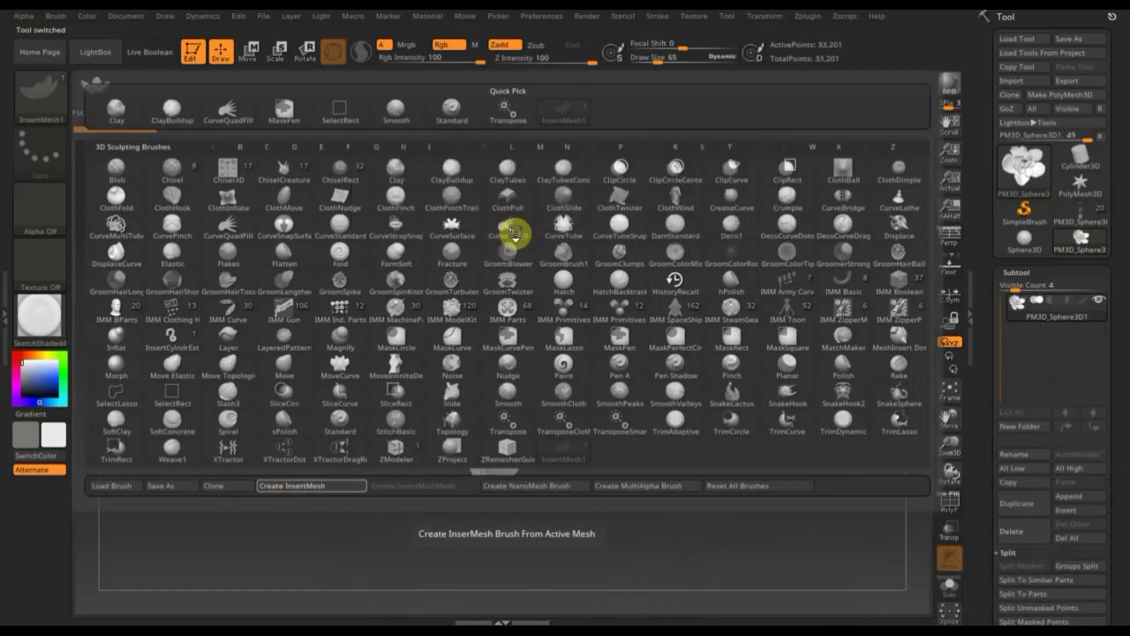
left_click(1086, 221)
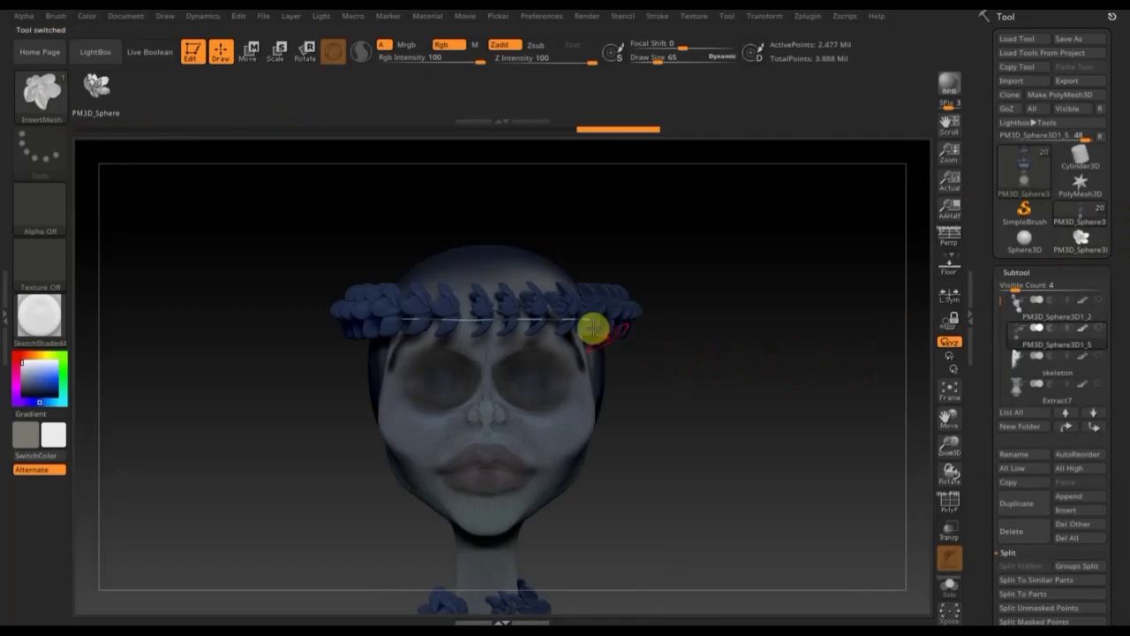
Step: Select the new flower brush and undo the crown back to the bare head
left_click(494, 316)
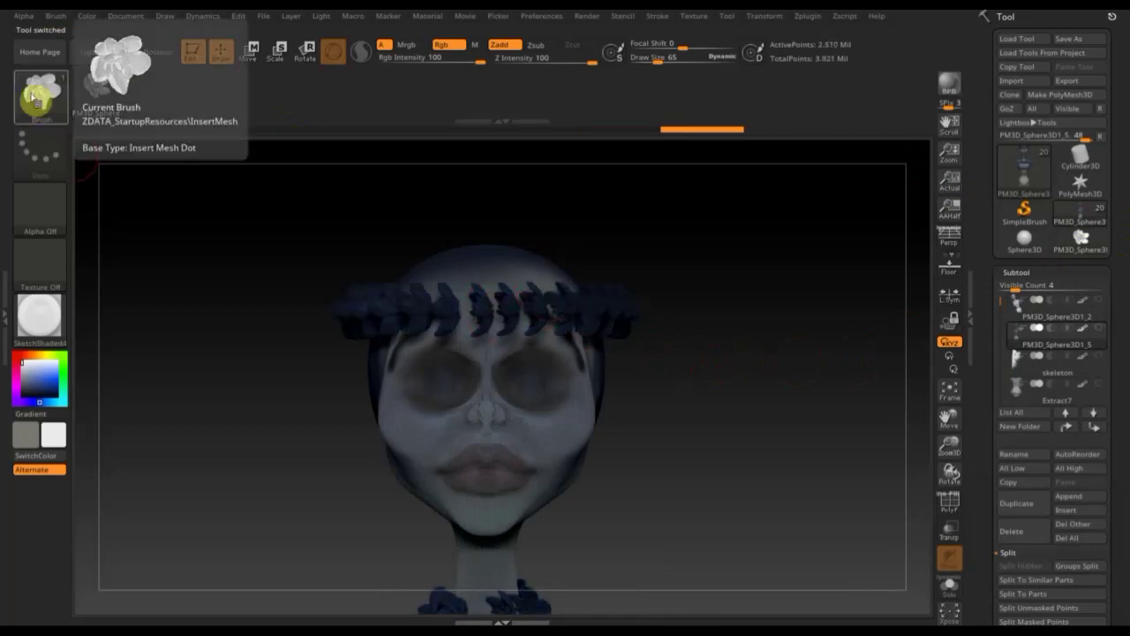
key("ctrl")
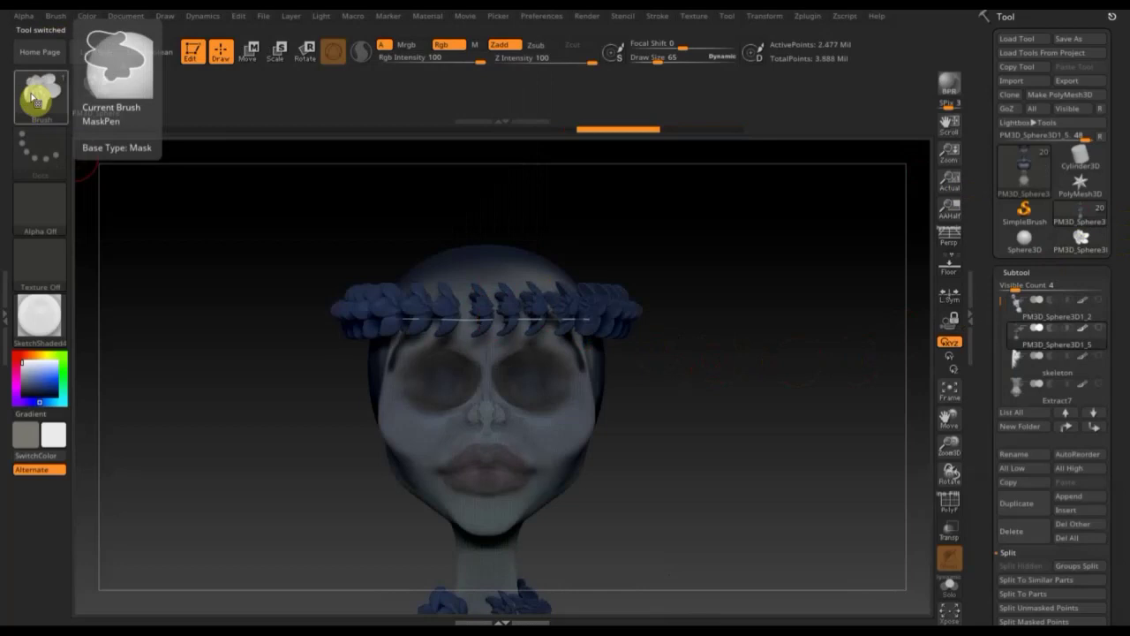
key("ctrl+z")
key("ctrl+z")
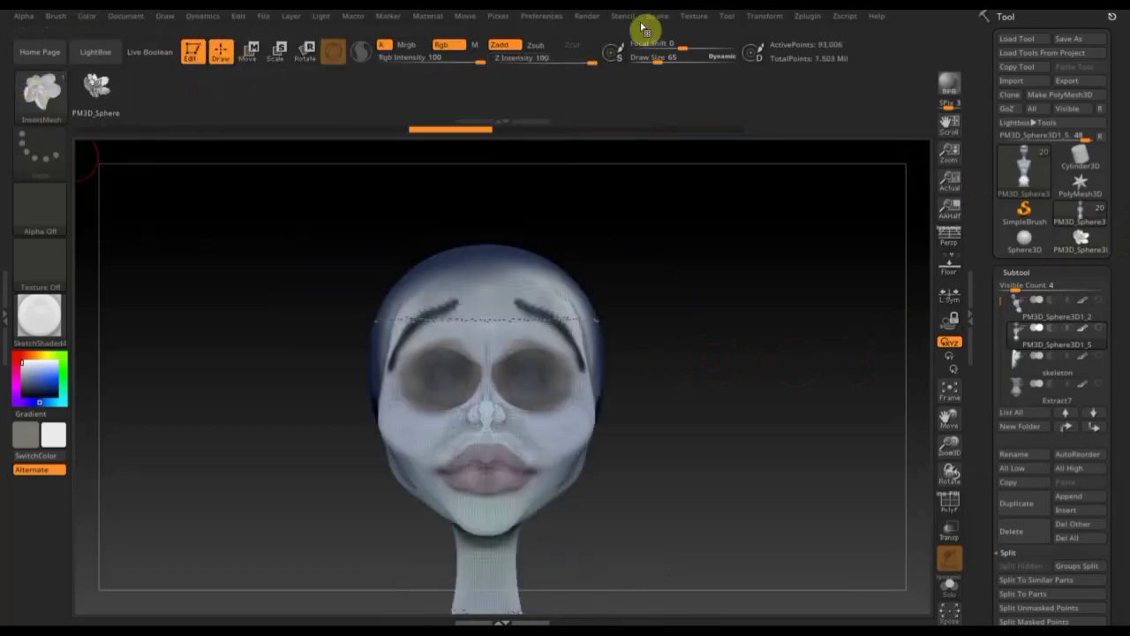
Step: With LazyMouse on and Curve Functions open, fill the forehead curve with white flowers
left_click(673, 19)
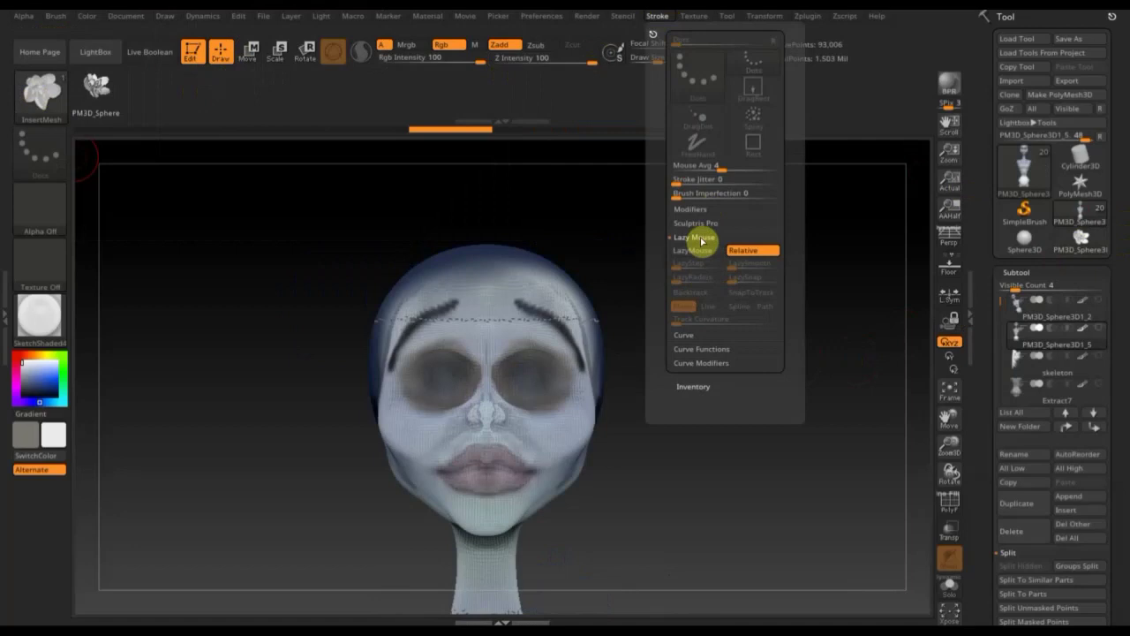
left_click(699, 251)
left_click(688, 336)
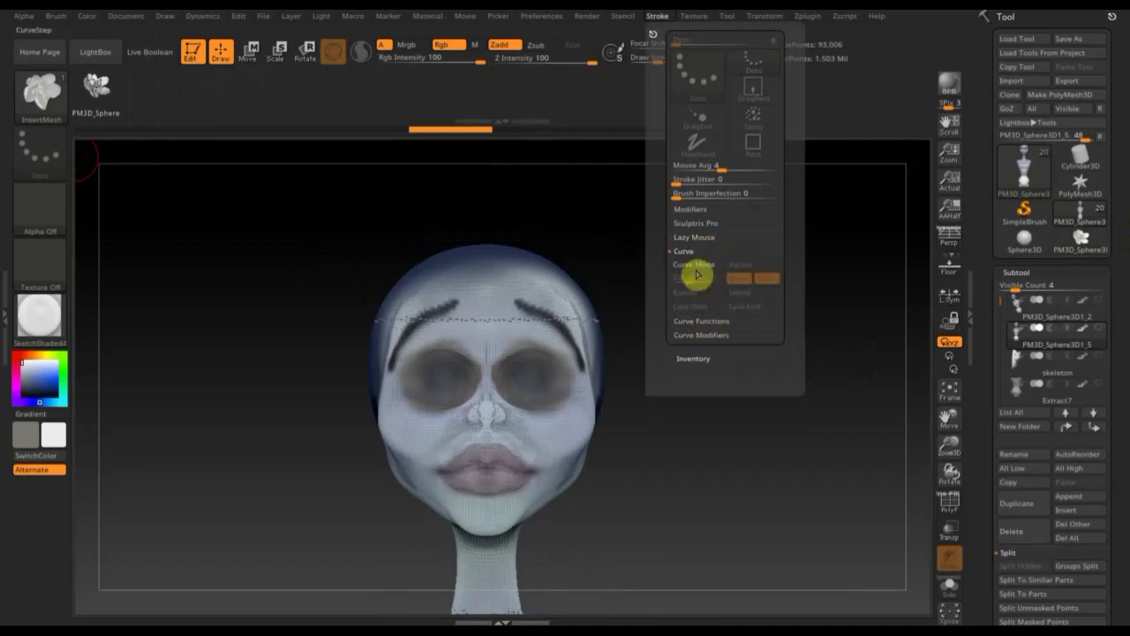
left_click(712, 323)
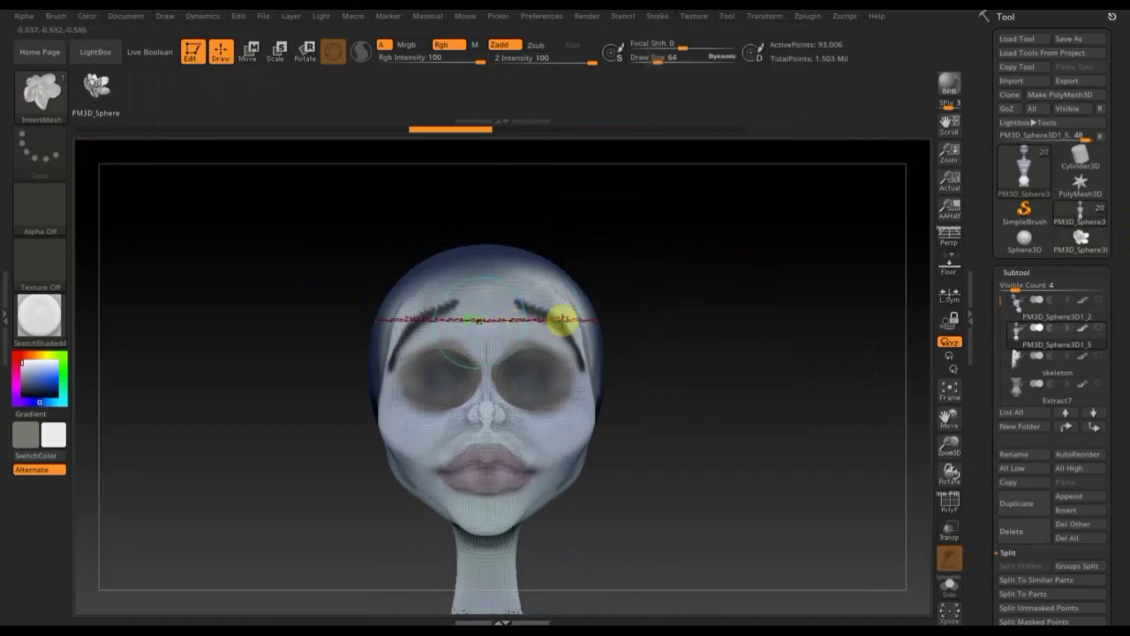
left_click(618, 305)
left_click_drag(692, 280, 686, 353)
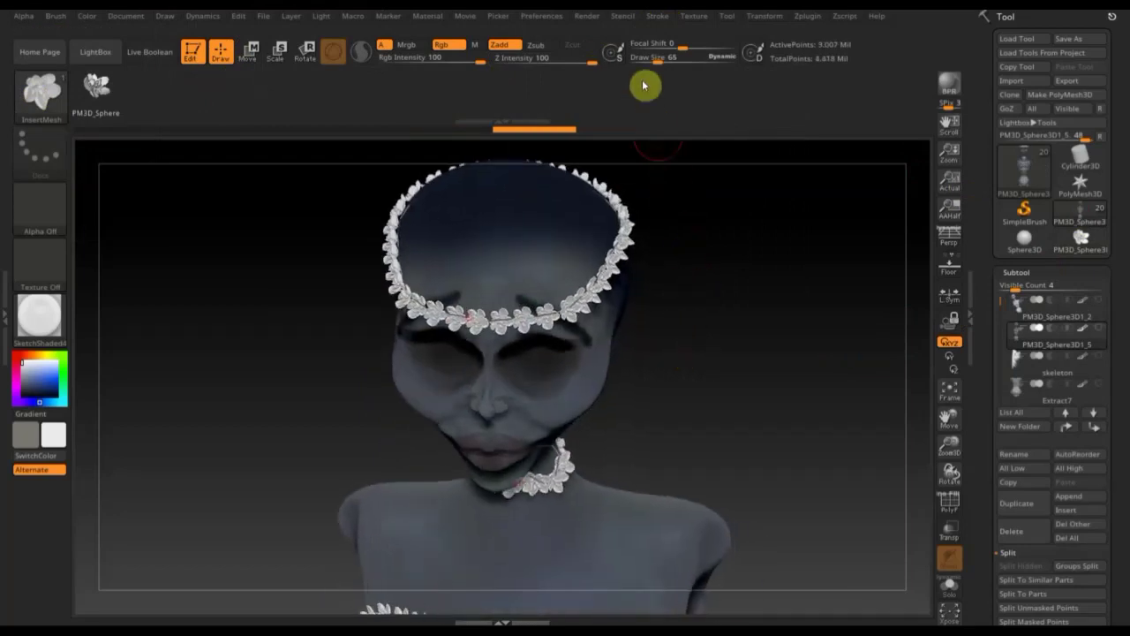
Step: Rebuild the forehead chain with larger flowers at draw size 208, then set 128 and hide the head
left_click_drag(665, 63, 654, 64)
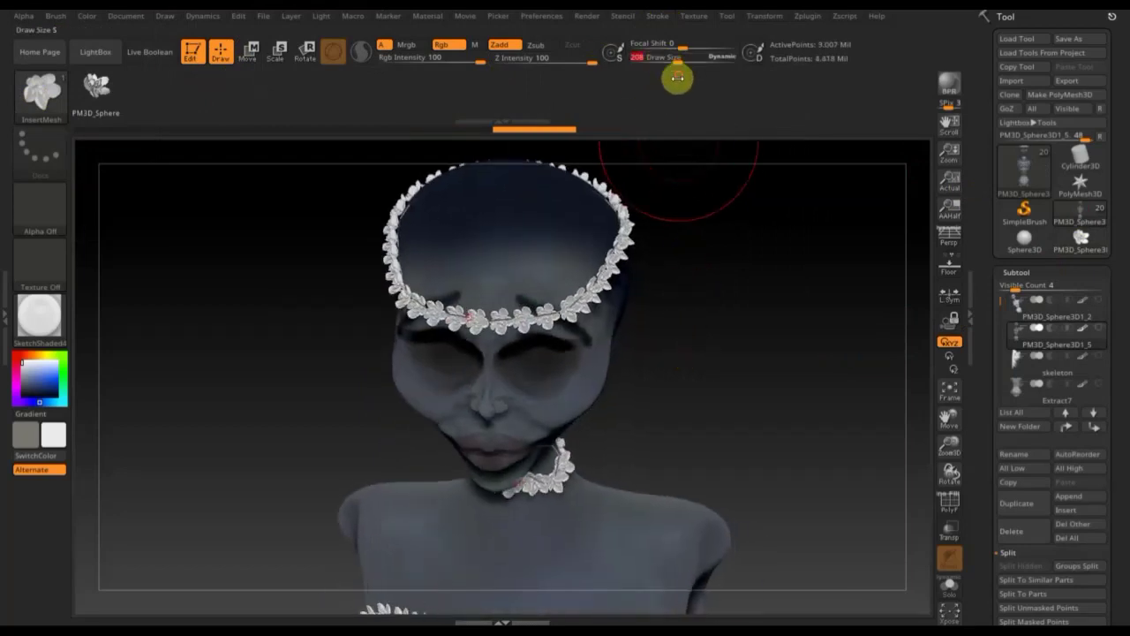
left_click(510, 323)
mouse_move(782, 360)
left_mouse_down()
mouse_move(779, 305)
mouse_move(795, 298)
left_mouse_up()
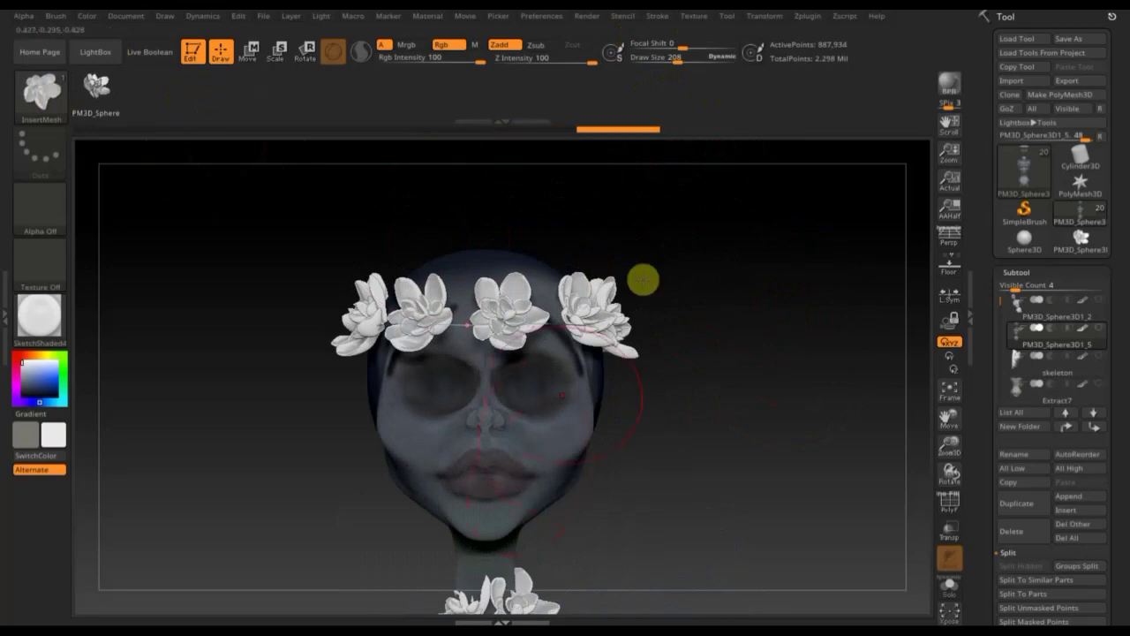
left_click_drag(676, 59, 653, 62)
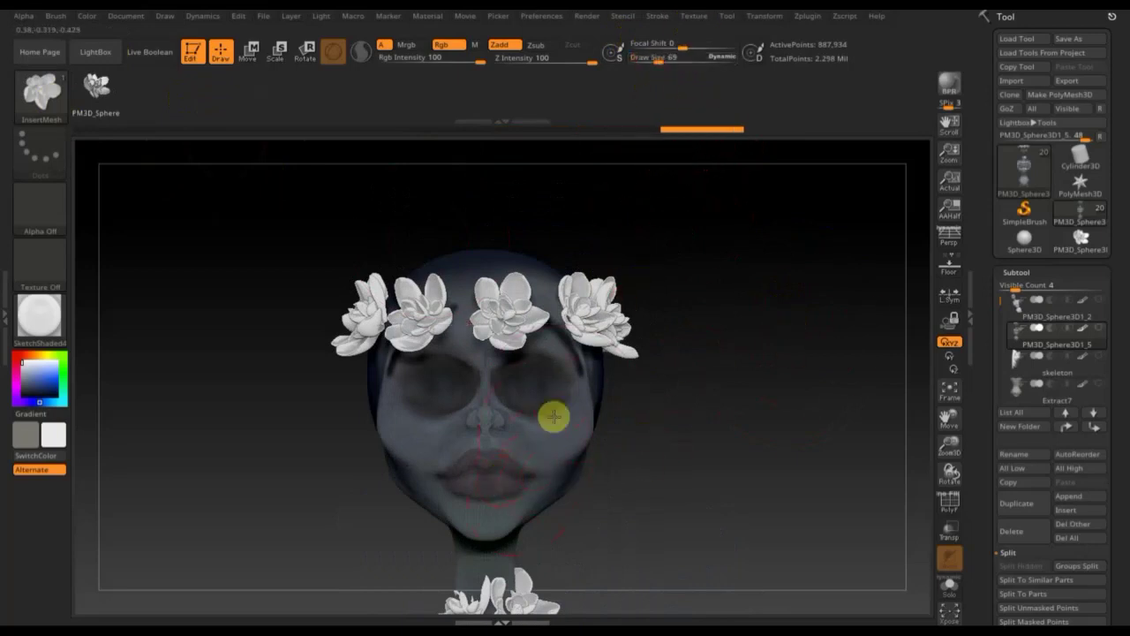
left_click(499, 315, "ctrl+shift")
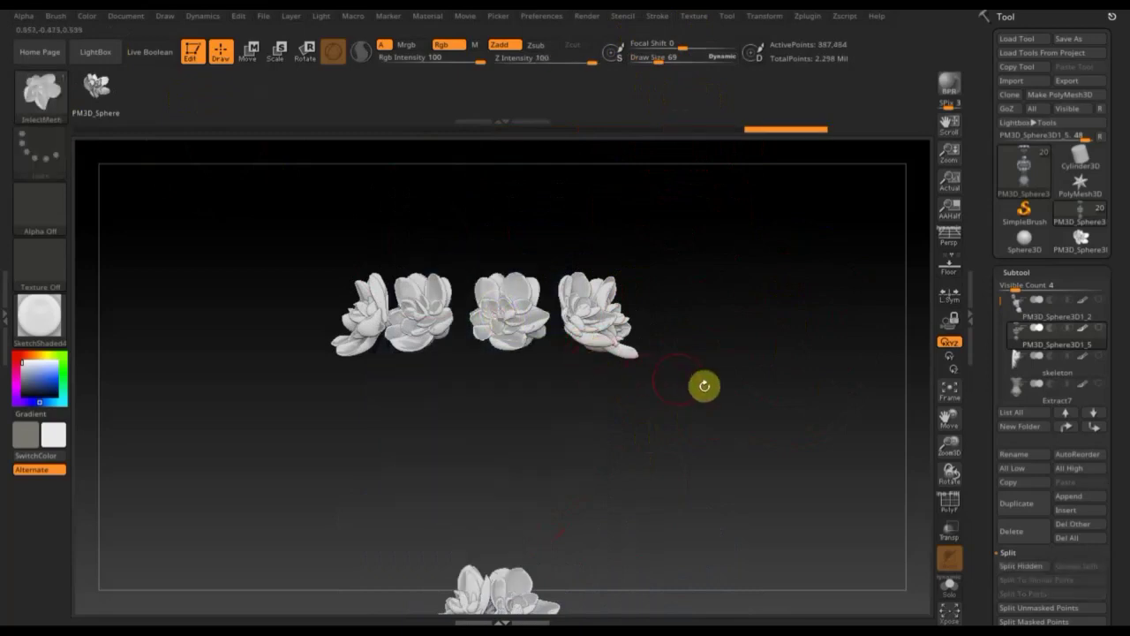
Step: Mask and toggle visibility until only the large flower row remains visible
left_click_drag(742, 411, 263, 216, "ctrl")
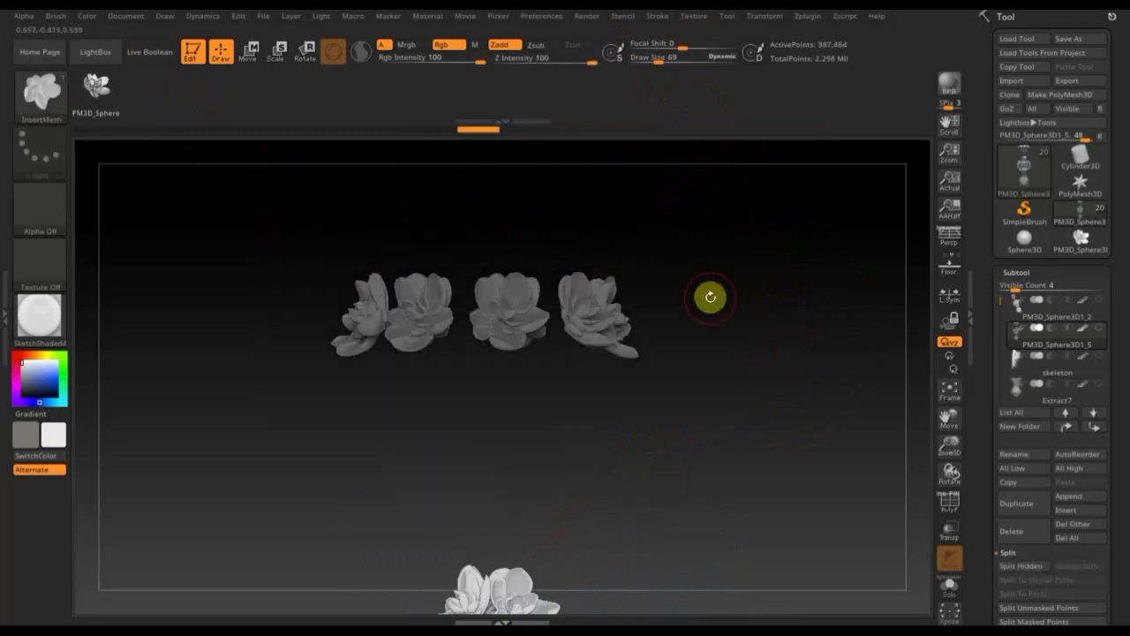
key("ctrl")
left_click(709, 303, "ctrl")
left_click(527, 312, "ctrl+shift")
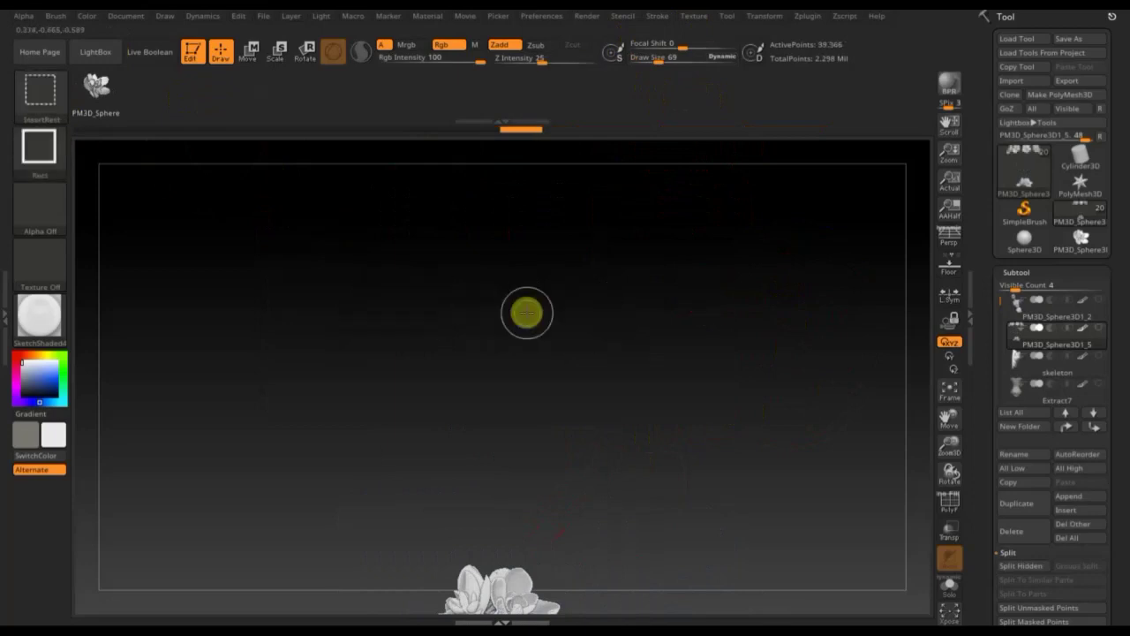
left_click(527, 312, "ctrl+shift")
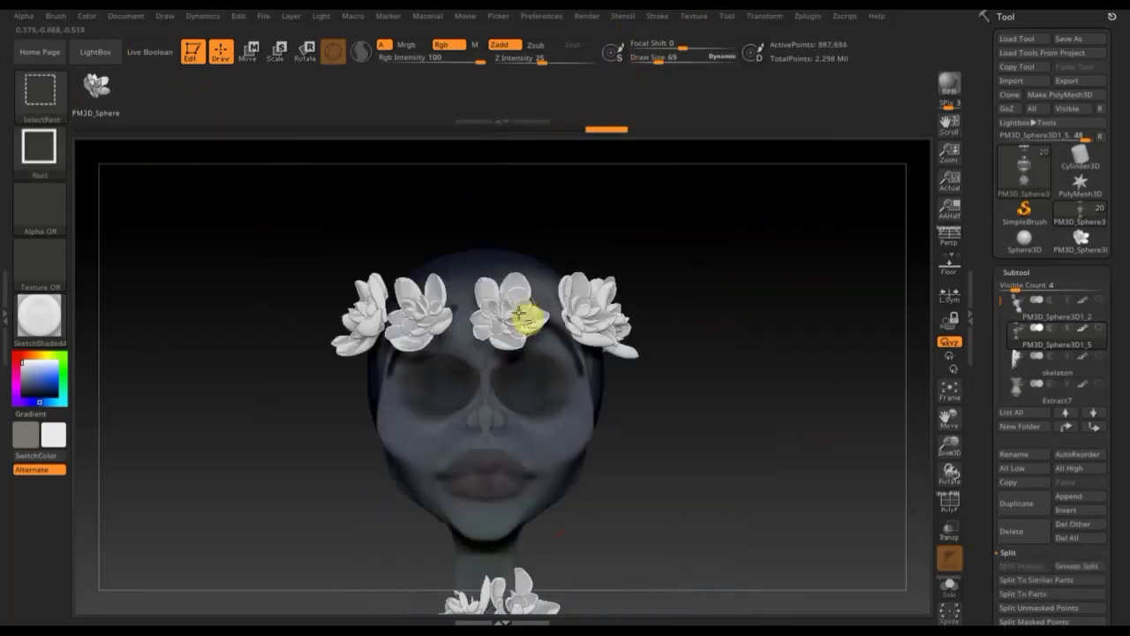
left_click(523, 312, "ctrl+shift")
left_click_drag(690, 412, 648, 235, "alt")
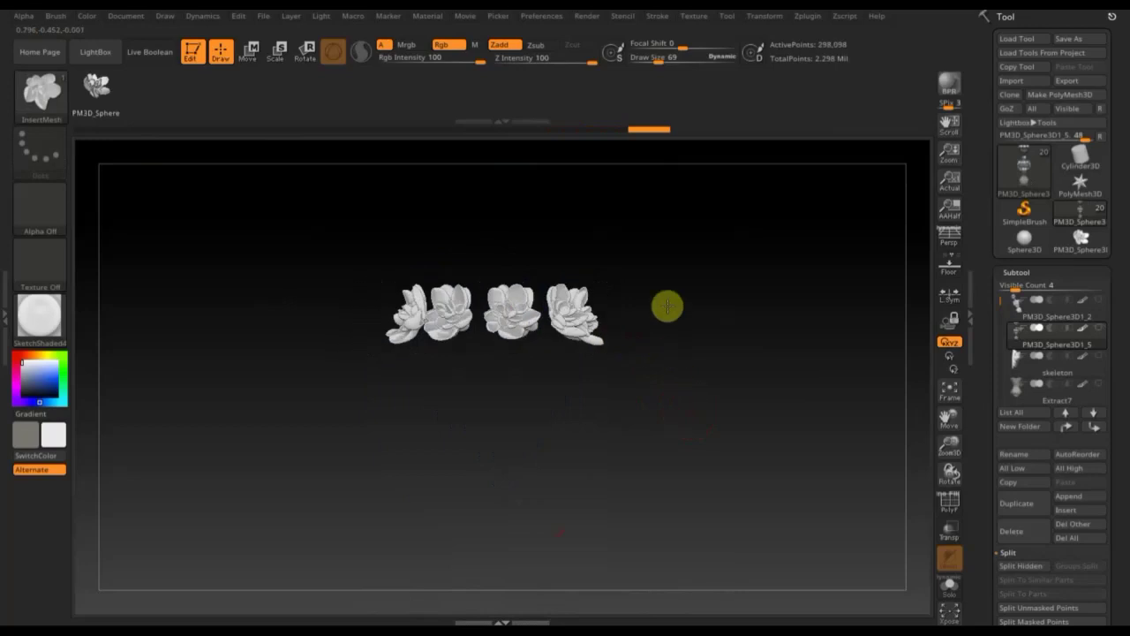
scroll(1117, 547, "down", 3)
Step: Remove the hidden geometry with Del Hidden and show all subtools again
left_click(1024, 568)
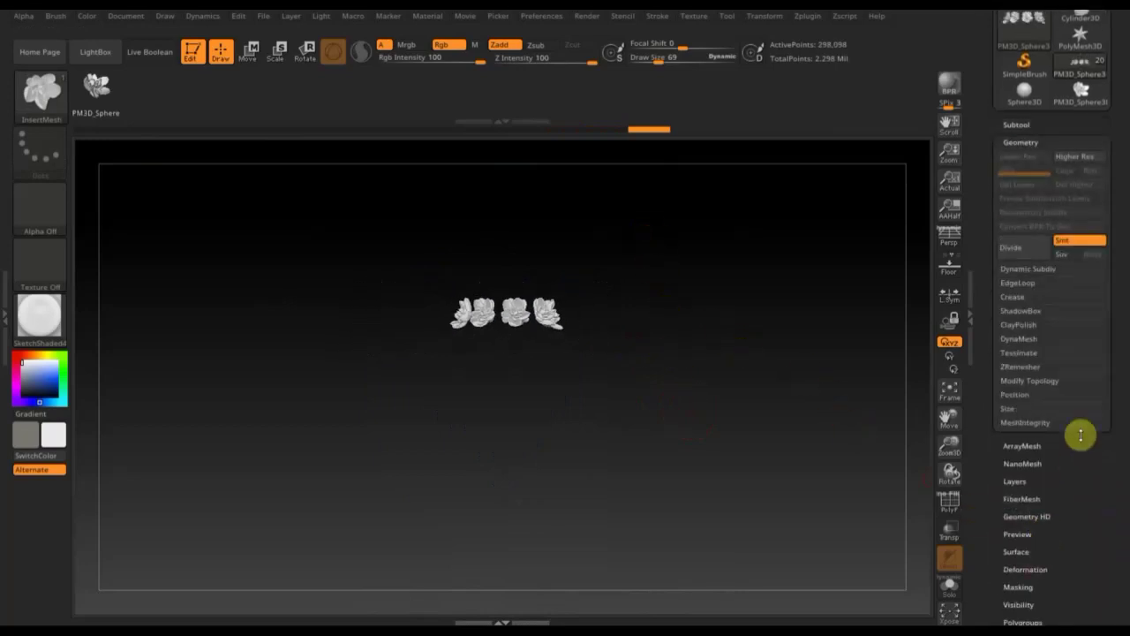
left_click(1020, 381)
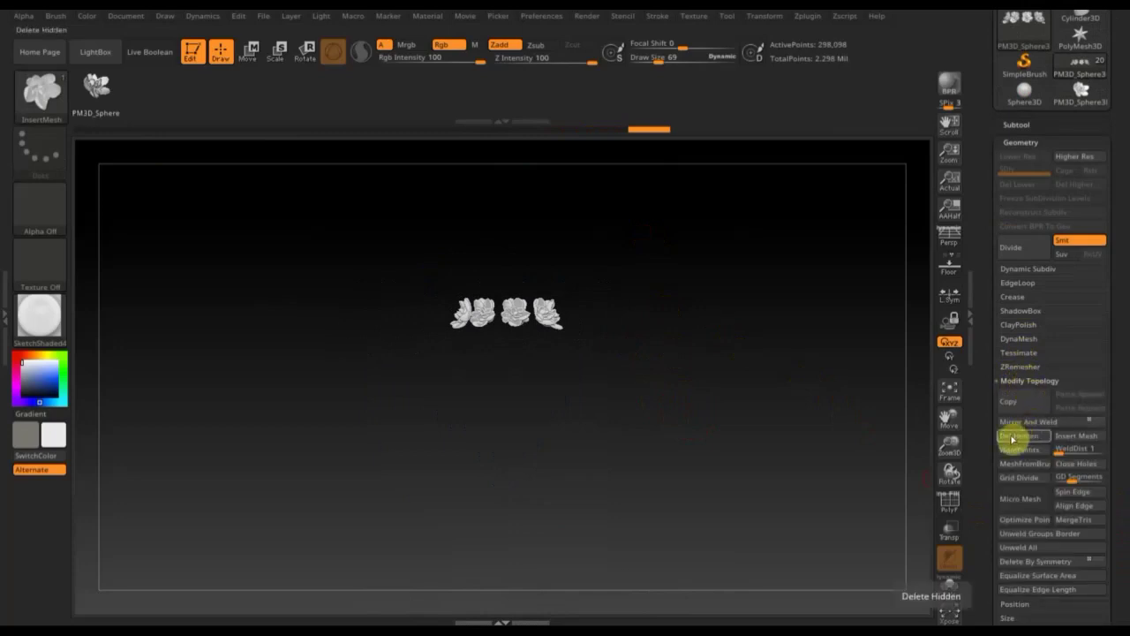
left_click(1011, 437)
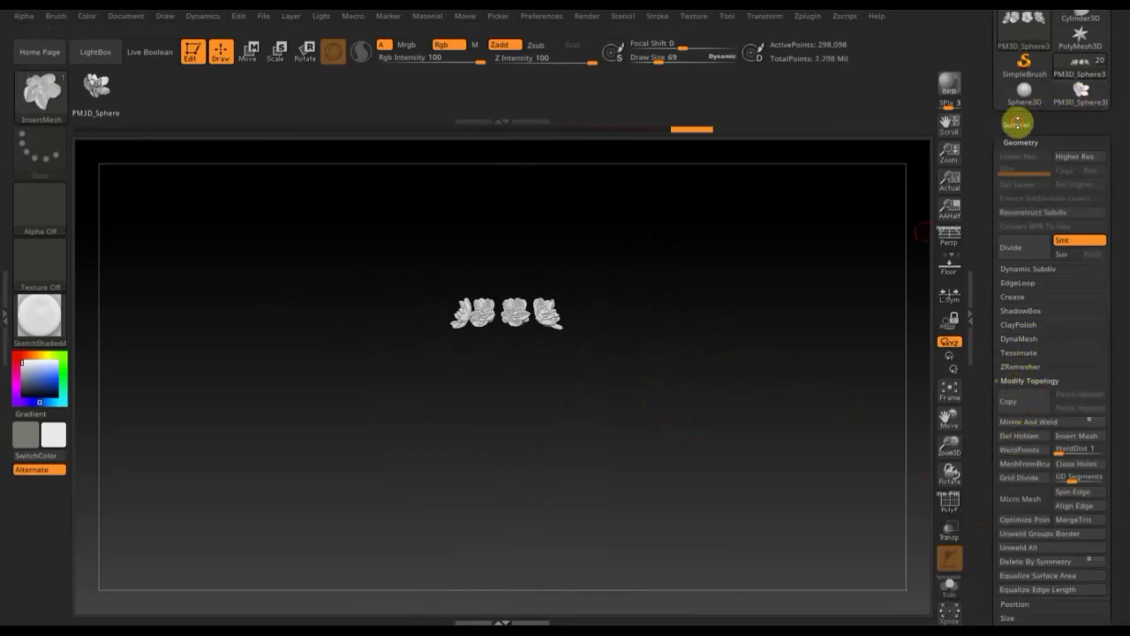
left_click(1017, 124)
left_click(1099, 179, "shift")
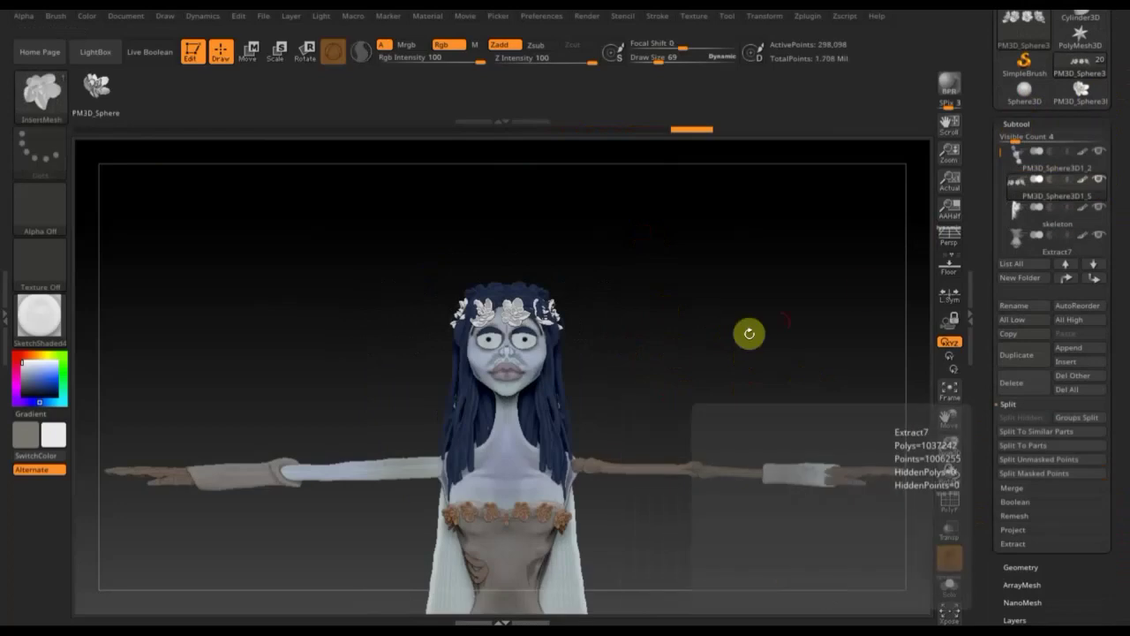
Step: Lift the flower crown higher on the head with the Move gizmo
mouse_move(694, 353)
left_mouse_down()
mouse_move(653, 348)
mouse_move(643, 302)
left_mouse_up()
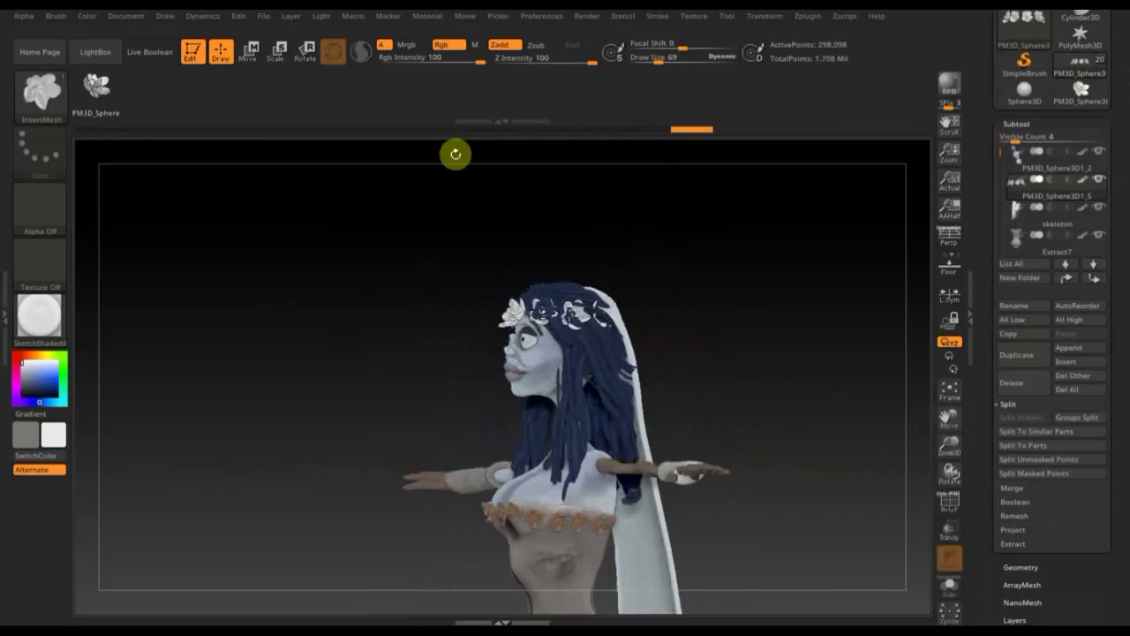
left_click(249, 50)
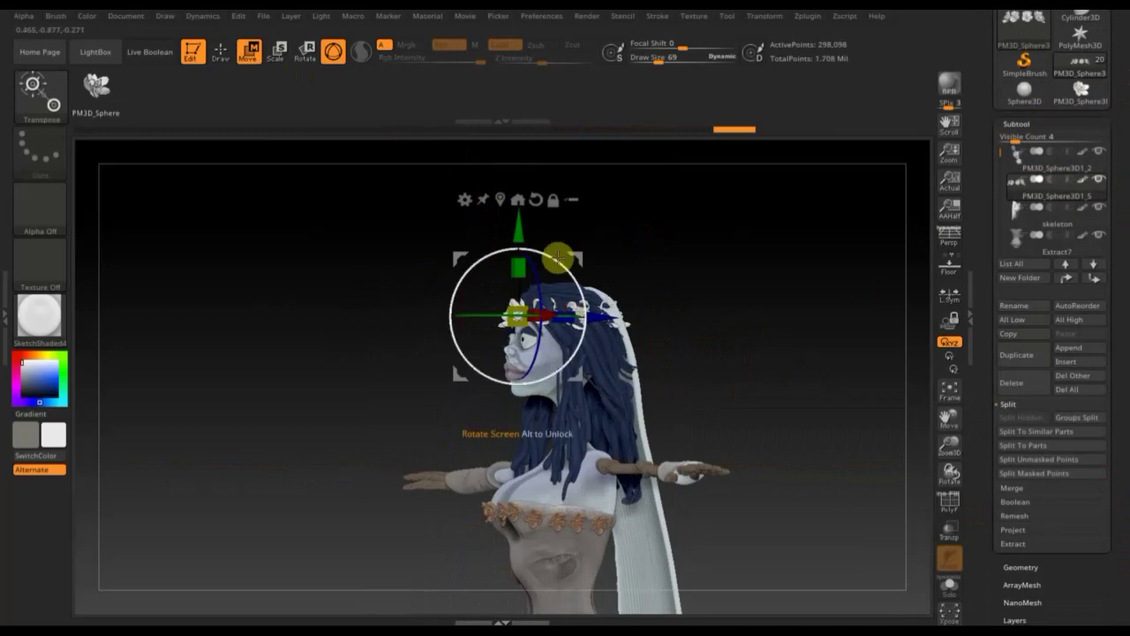
left_click_drag(573, 255, 570, 242)
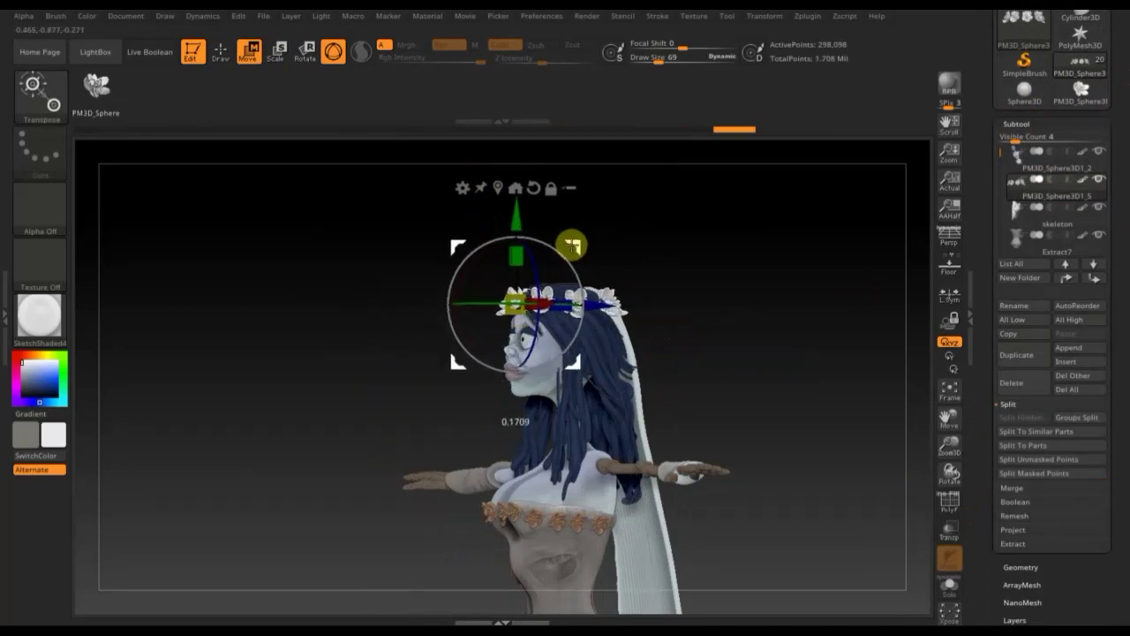
mouse_move(703, 288)
left_mouse_down()
mouse_move(746, 291)
mouse_move(745, 301)
mouse_move(681, 381)
left_mouse_up()
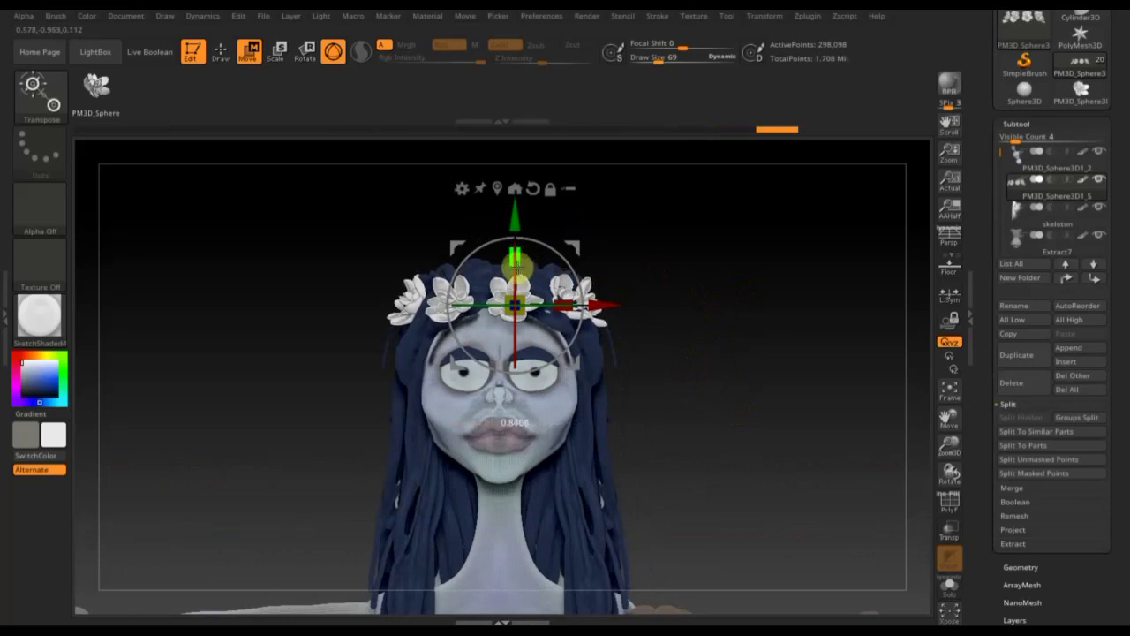
Step: Narrow the crown sideways and flatten it front to back with the scale handles
left_click_drag(565, 293, 561, 295)
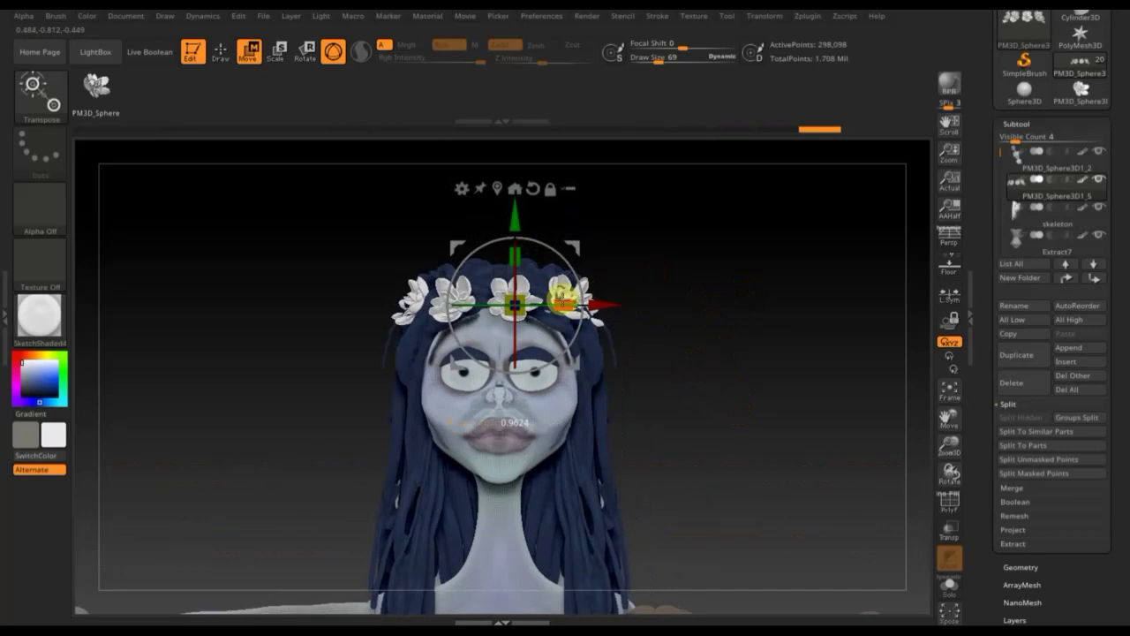
left_click_drag(739, 273, 739, 368)
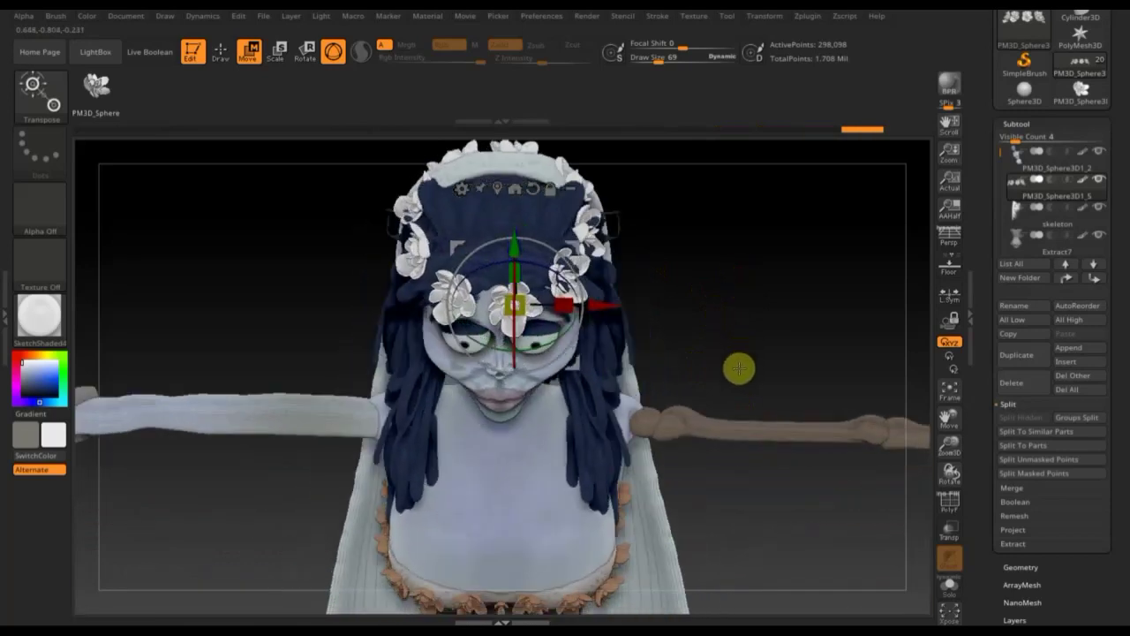
left_click_drag(609, 305, 569, 306)
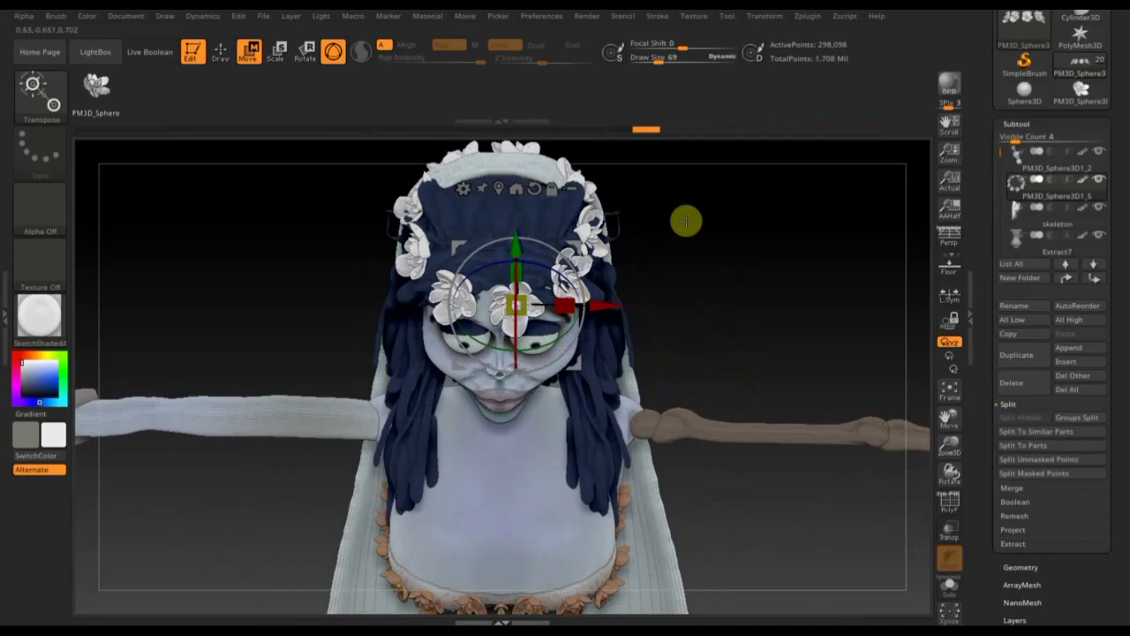
mouse_move(676, 242)
left_mouse_down()
mouse_move(694, 261)
mouse_move(734, 239)
mouse_move(721, 283)
mouse_move(734, 461)
mouse_move(671, 432)
left_mouse_up()
left_click_drag(505, 412, 505, 419)
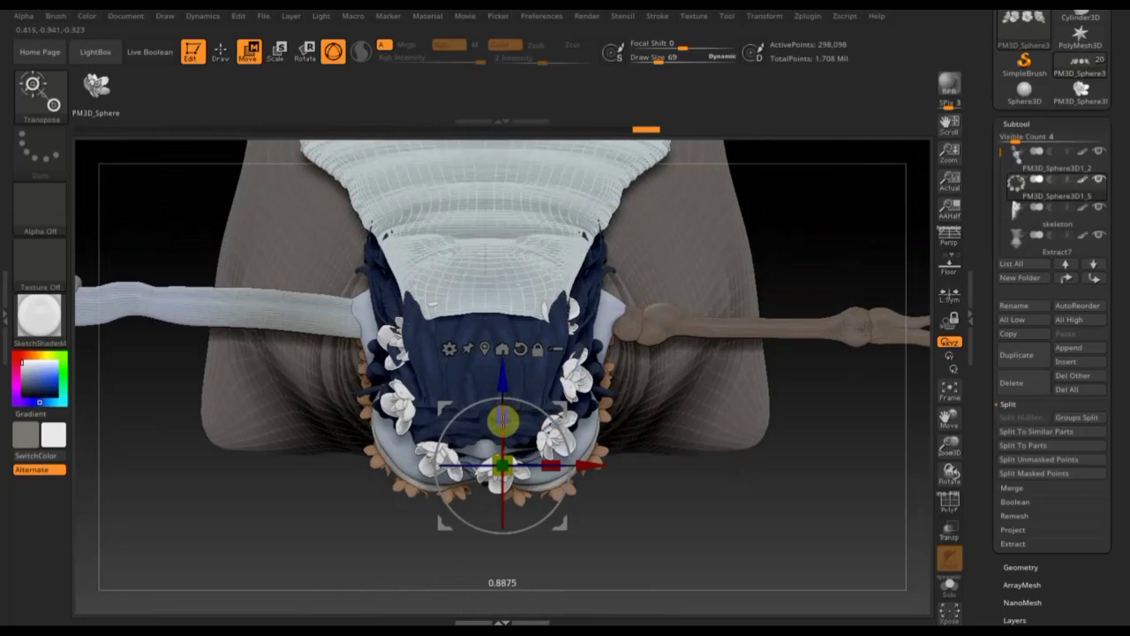
left_click_drag(504, 420, 503, 426)
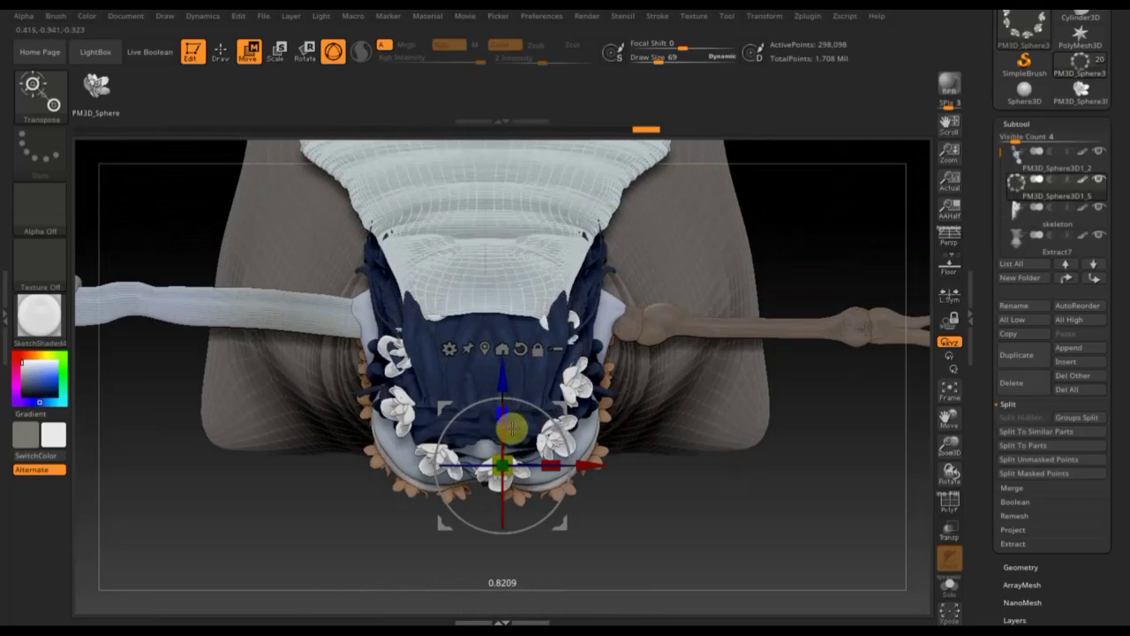
Step: Shift the crown along its depth and orbit around to check its fit
mouse_move(776, 483)
left_mouse_down()
mouse_move(794, 383)
mouse_move(813, 385)
mouse_move(792, 383)
mouse_move(774, 332)
mouse_move(789, 419)
mouse_move(752, 472)
mouse_move(769, 497)
mouse_move(668, 457)
left_mouse_up()
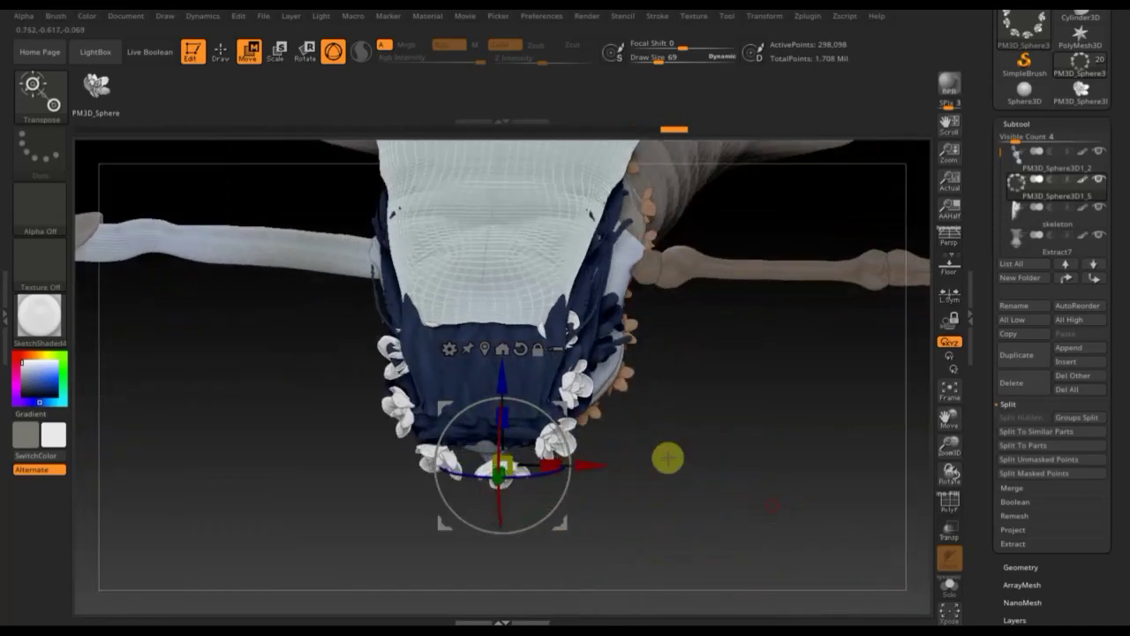
left_click_drag(501, 384, 501, 355)
mouse_move(737, 436)
left_mouse_down()
mouse_move(736, 356)
mouse_move(734, 366)
left_mouse_up()
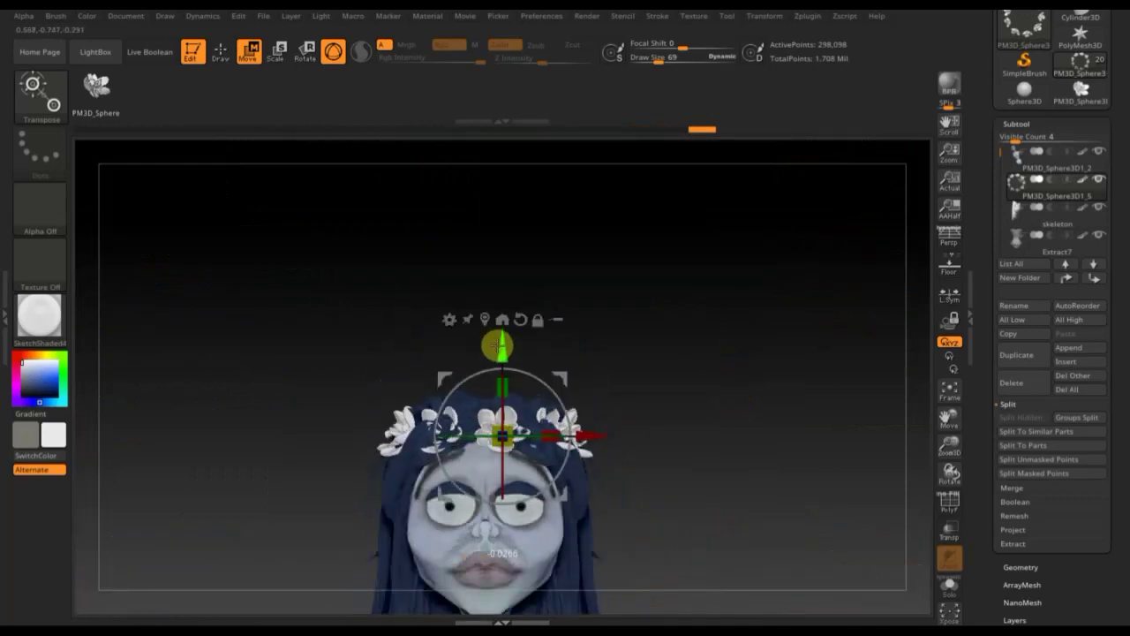
left_click_drag(647, 381, 551, 431)
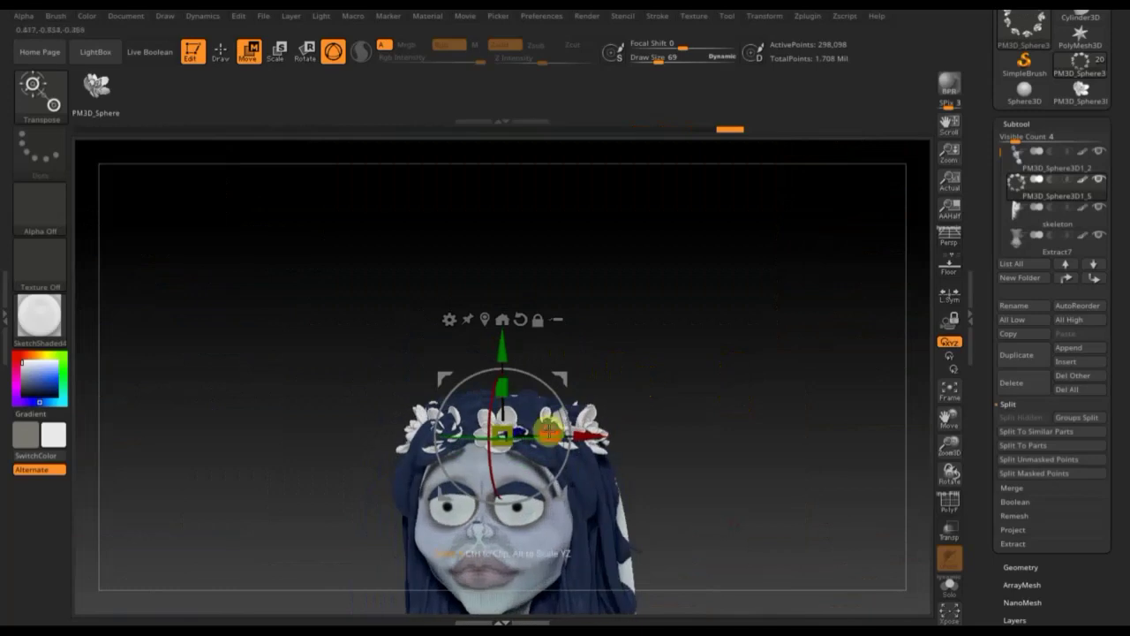
mouse_move(727, 386)
left_mouse_down()
mouse_move(707, 424)
mouse_move(681, 416)
mouse_move(146, 139)
left_mouse_up()
left_click(53, 99)
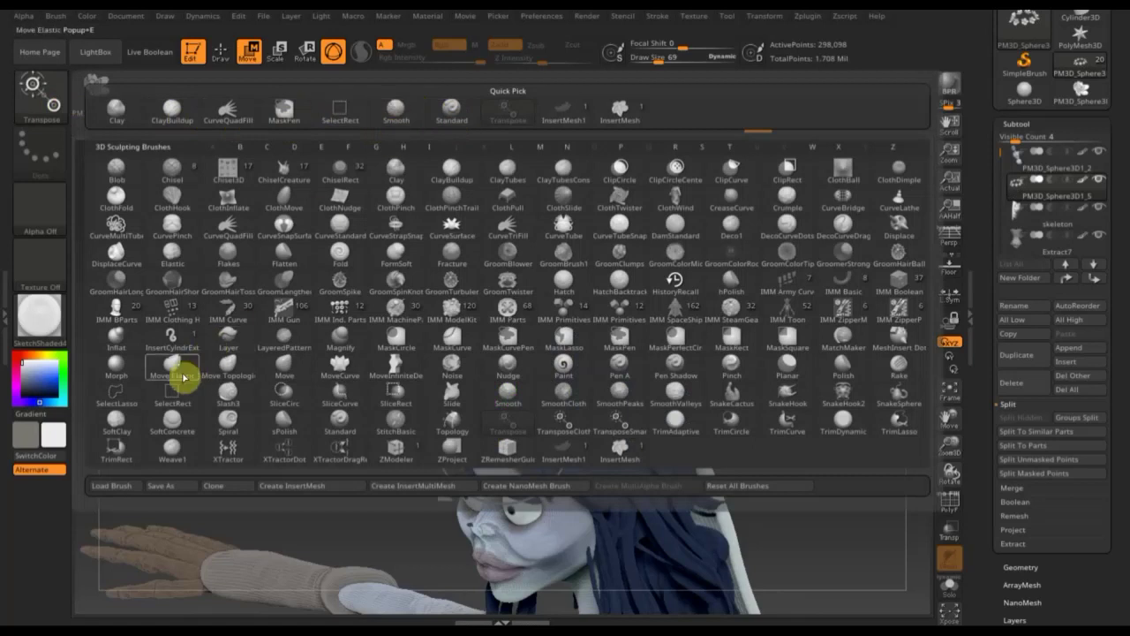
Step: Switch to a larger Move Topologic brush and nudge the centre crown flower to the right
left_click(228, 366)
left_click_drag(663, 61, 688, 62)
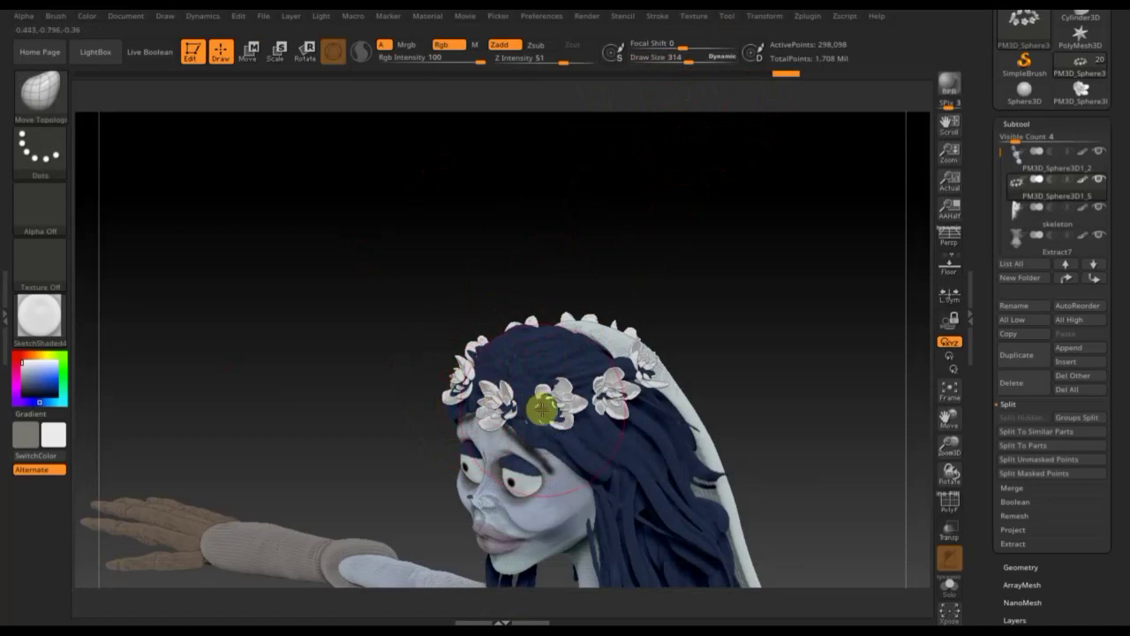
left_click_drag(747, 318, 641, 332)
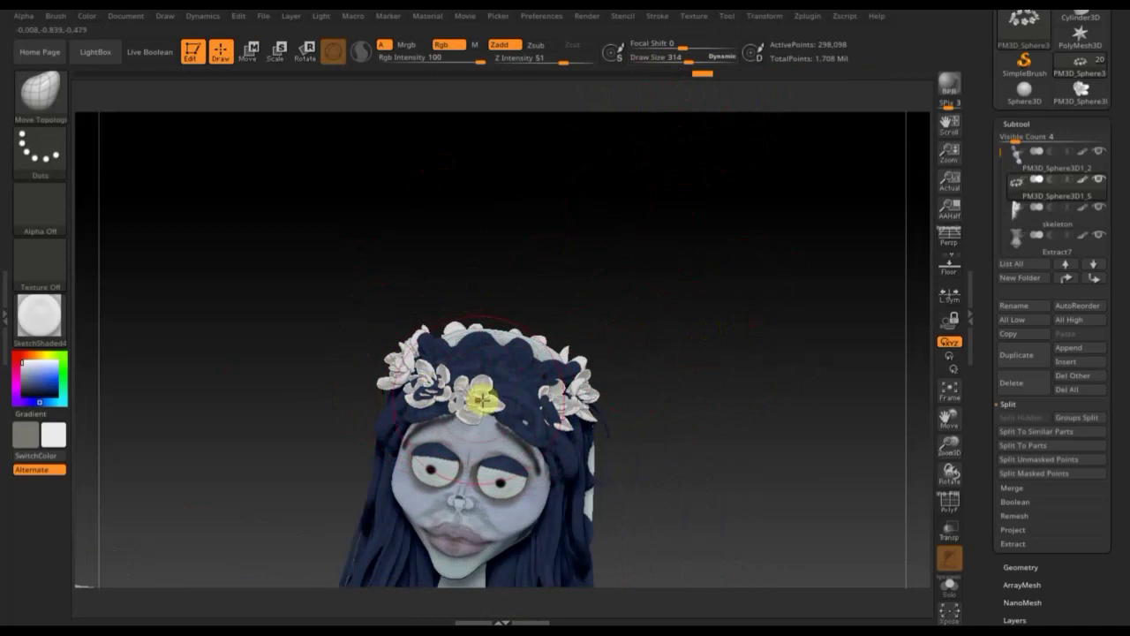
left_click_drag(482, 400, 503, 402)
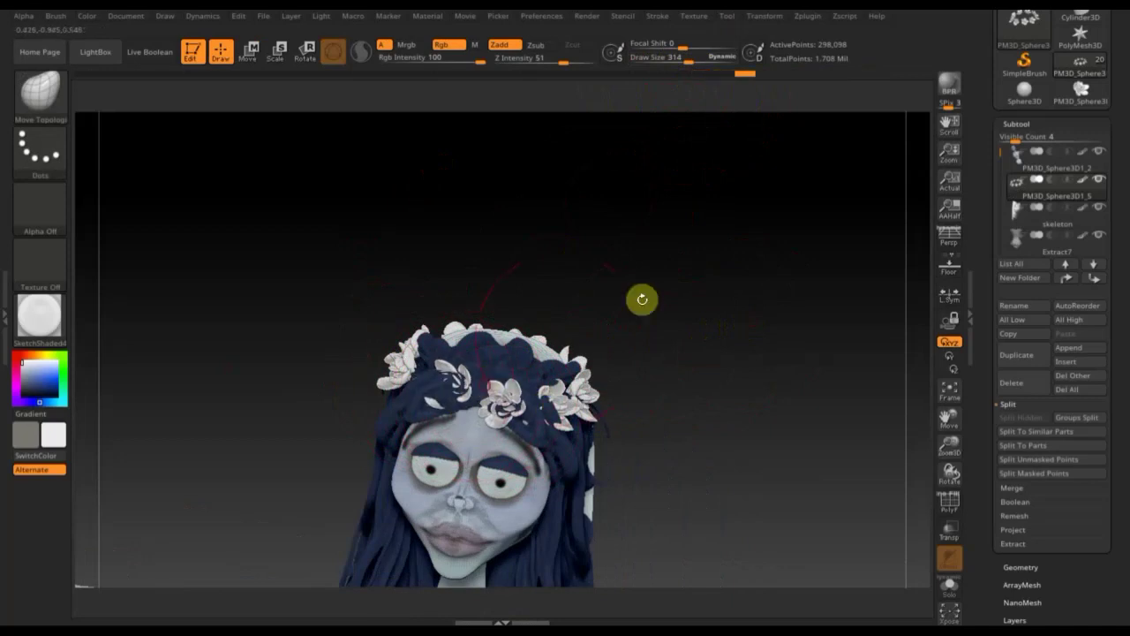
Step: Inspect the veil, hair and crown from side and front views, then expand the Geometry subpalette
mouse_move(633, 310)
left_mouse_down()
mouse_move(618, 373)
mouse_move(588, 391)
left_mouse_up()
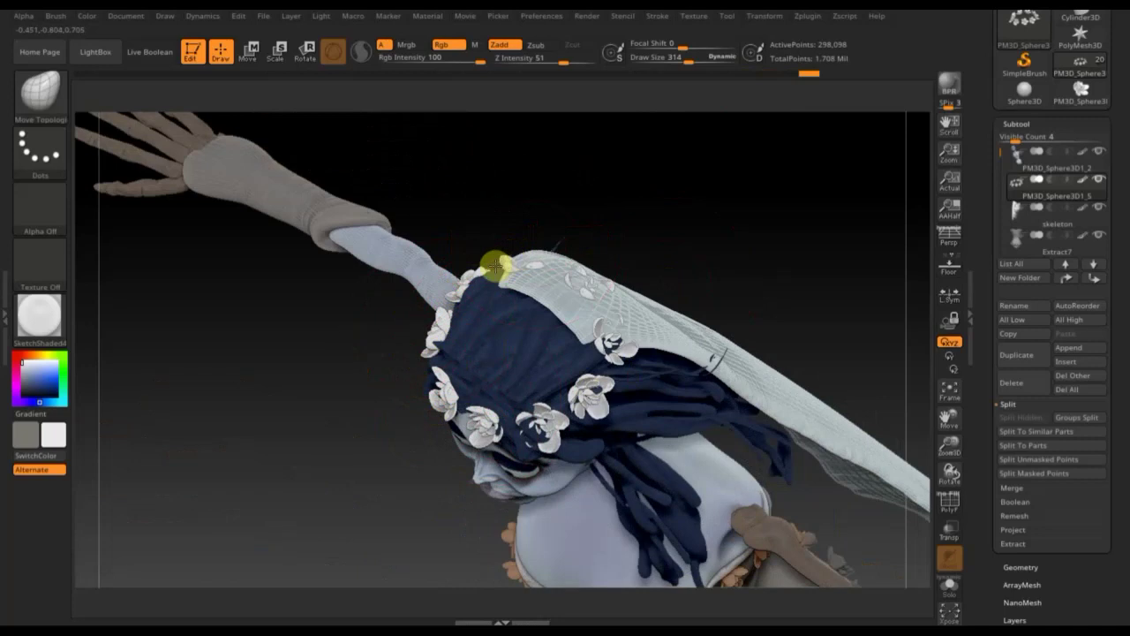
mouse_move(675, 240)
left_mouse_down()
mouse_move(701, 225)
mouse_move(674, 250)
mouse_move(557, 298)
left_mouse_up()
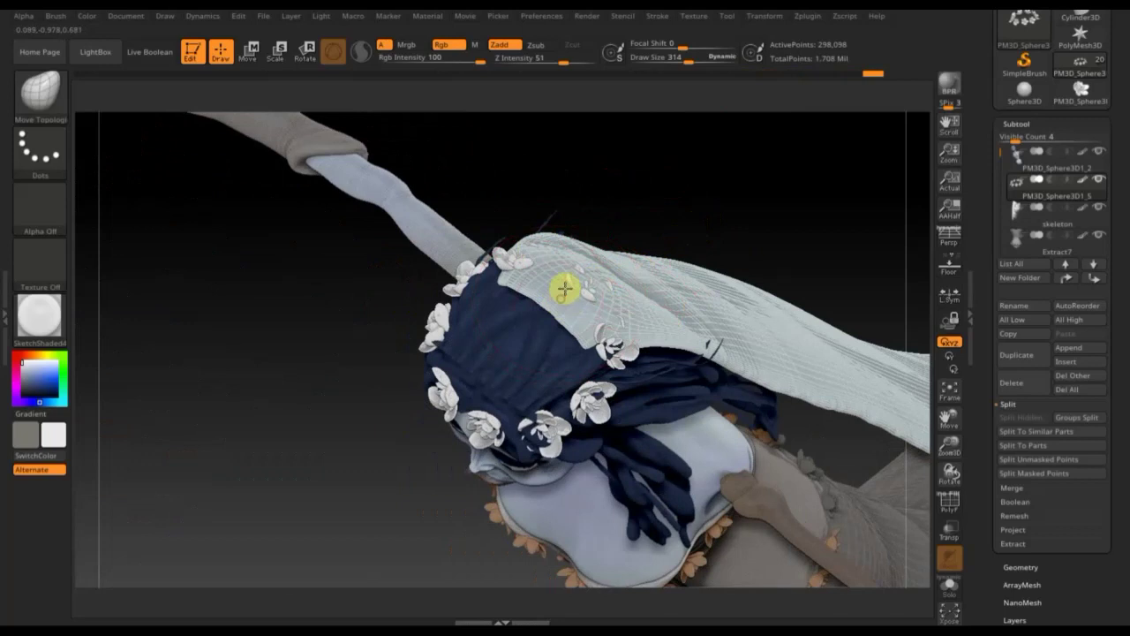
mouse_move(671, 225)
left_mouse_down()
mouse_move(688, 153)
mouse_move(747, 267)
left_mouse_up()
left_click_drag(765, 306, 715, 317)
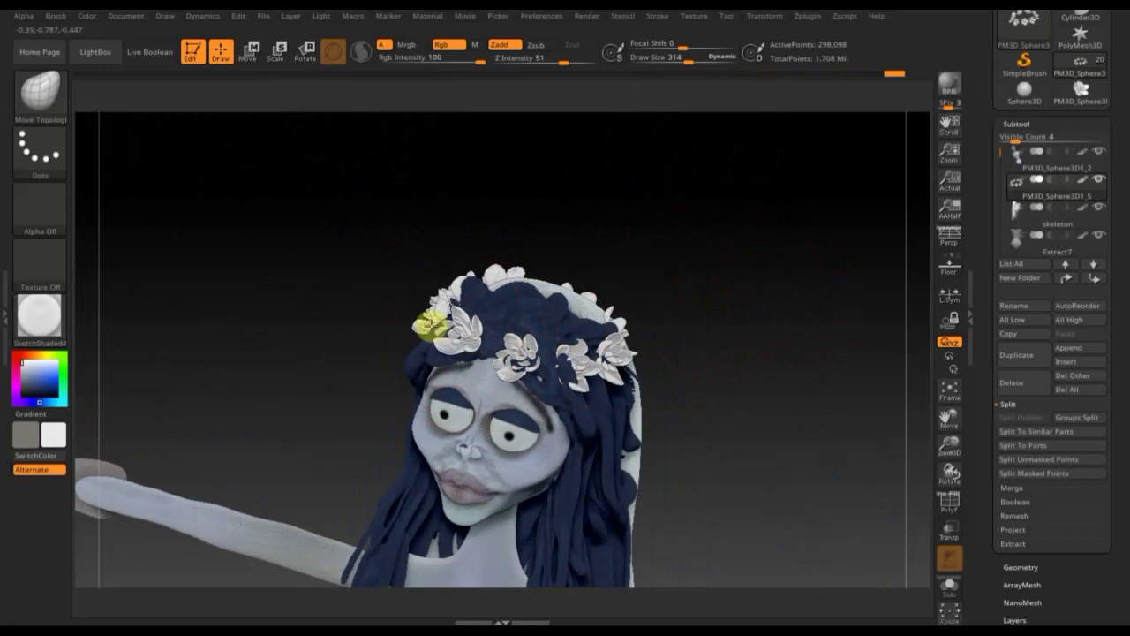
left_click(1021, 567)
Step: Mirror and weld the active piece, reducing it to 271,582 points, and check it from above and front
left_click(1032, 428)
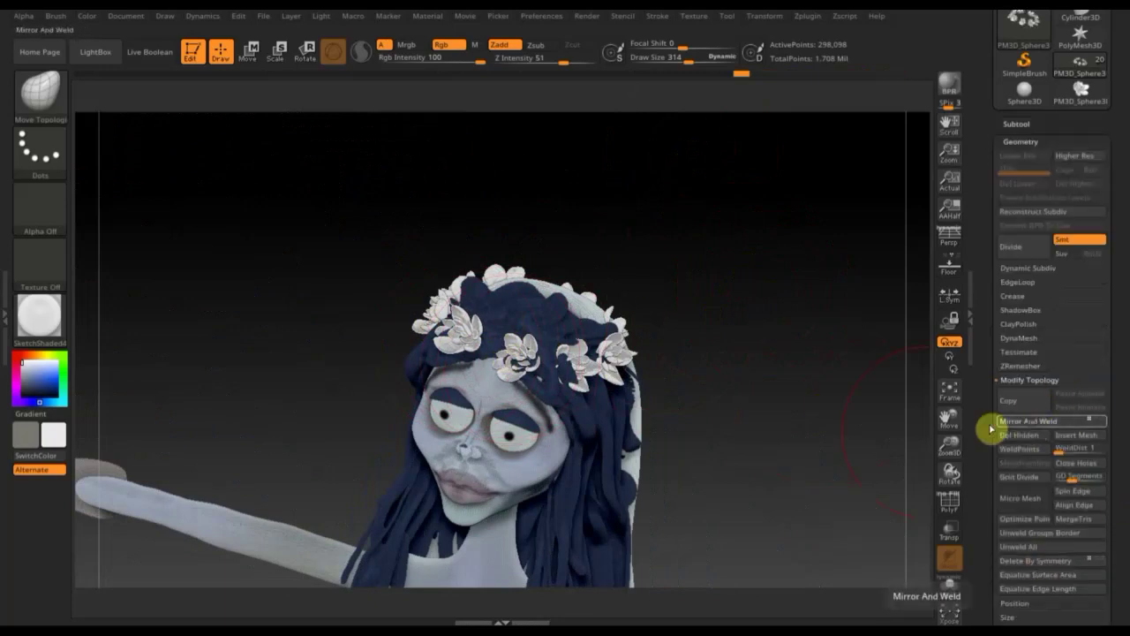
mouse_move(780, 419)
left_mouse_down()
mouse_move(812, 398)
mouse_move(798, 408)
mouse_move(812, 412)
mouse_move(800, 497)
mouse_move(812, 323)
left_mouse_up()
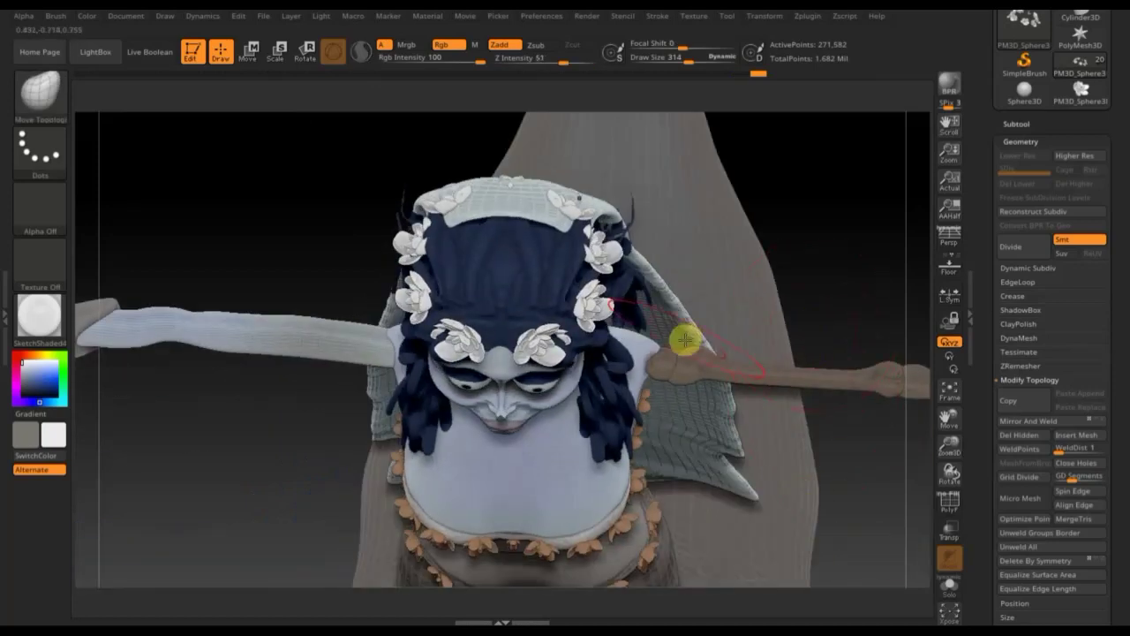
left_click_drag(832, 281, 835, 286, "shift")
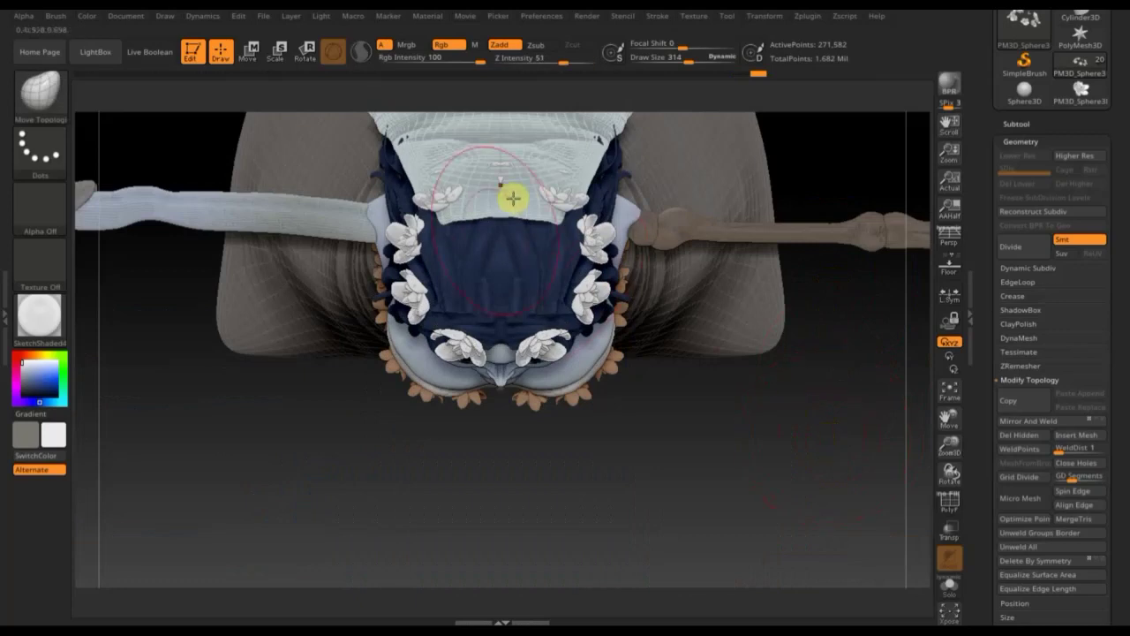
mouse_move(814, 423)
left_mouse_down()
mouse_move(814, 346)
mouse_move(862, 381)
mouse_move(642, 362)
left_mouse_up()
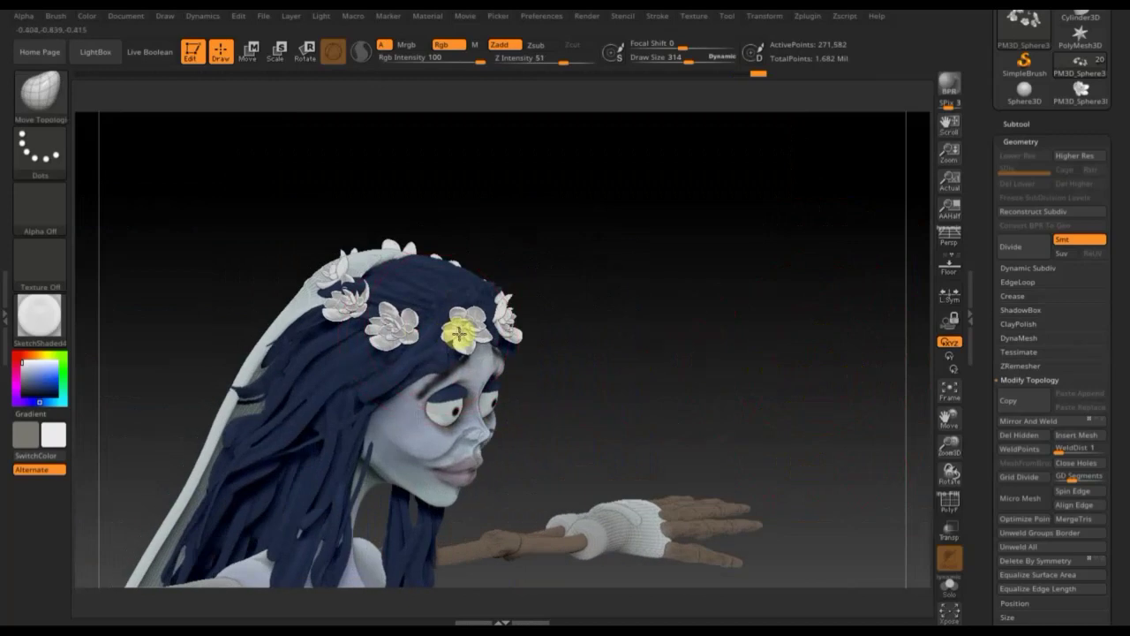
Step: Orbit around the face, back and side of the model, then zoom in on the head
mouse_move(635, 342)
left_mouse_down()
mouse_move(582, 303)
mouse_move(747, 344)
mouse_move(732, 263)
mouse_move(739, 212)
mouse_move(763, 179)
left_mouse_up()
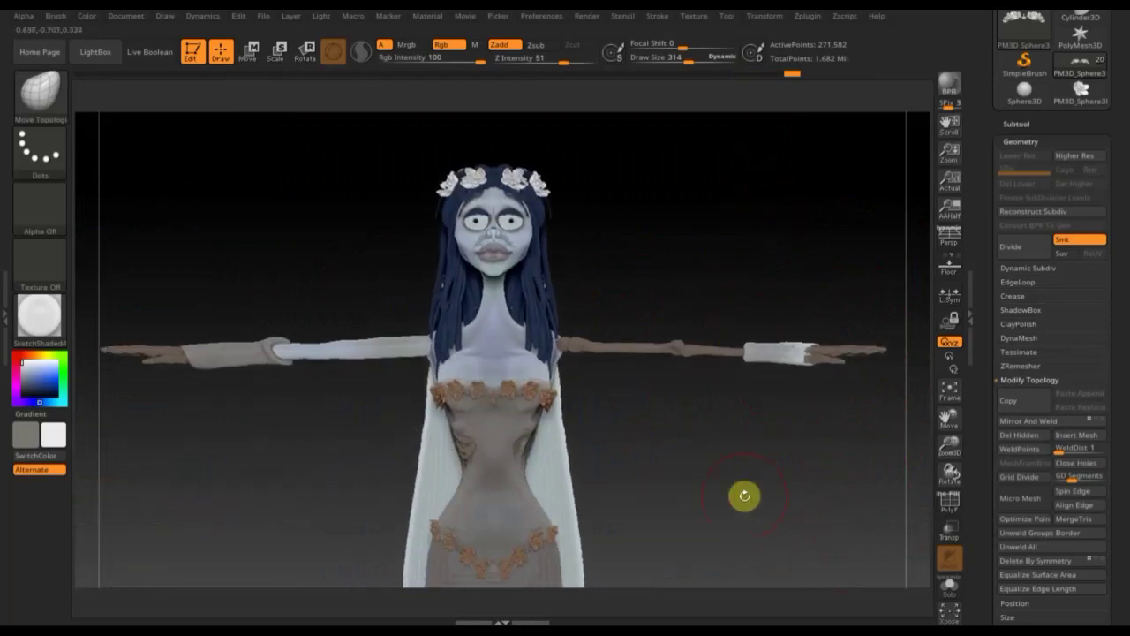
mouse_move(758, 485)
left_mouse_down()
mouse_move(641, 487)
mouse_move(732, 485)
left_mouse_up()
mouse_move(818, 497)
left_mouse_down("shift")
mouse_move(798, 495)
mouse_move(758, 315)
mouse_move(754, 361)
mouse_move(707, 374)
mouse_move(775, 379)
mouse_move(737, 527)
mouse_move(767, 557)
left_mouse_up("shift")
mouse_move(721, 250)
left_mouse_down("alt")
mouse_move(701, 416)
mouse_move(742, 414)
mouse_move(712, 415)
left_mouse_up("alt")
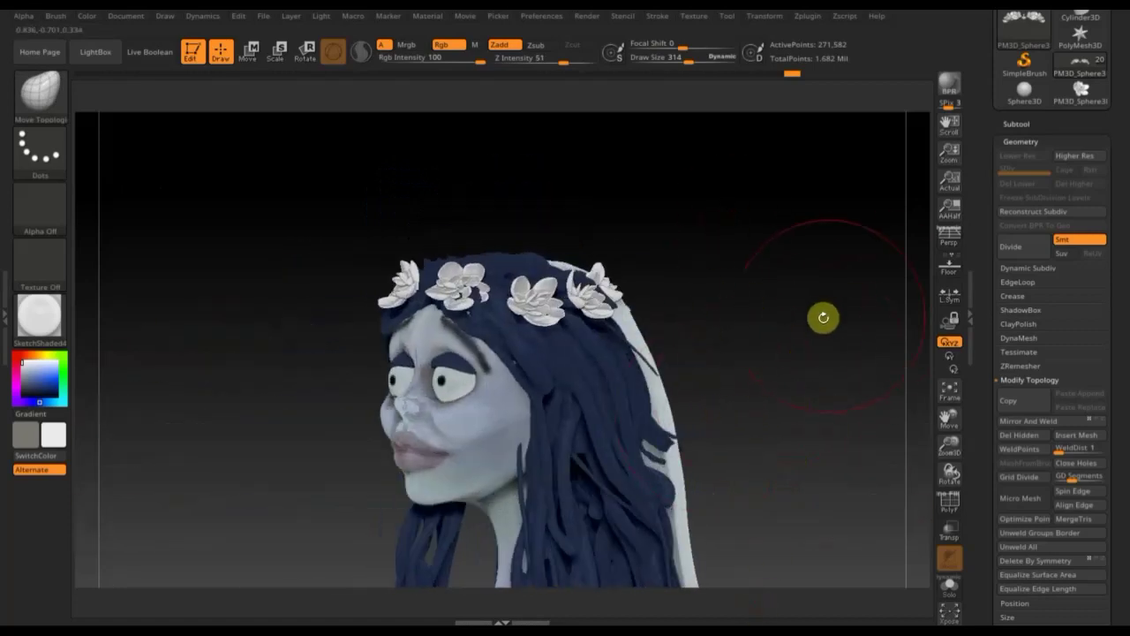
Step: Make PM3D_Sphere3D1_2 the active subtool and shrink the draw size
left_click(1020, 124)
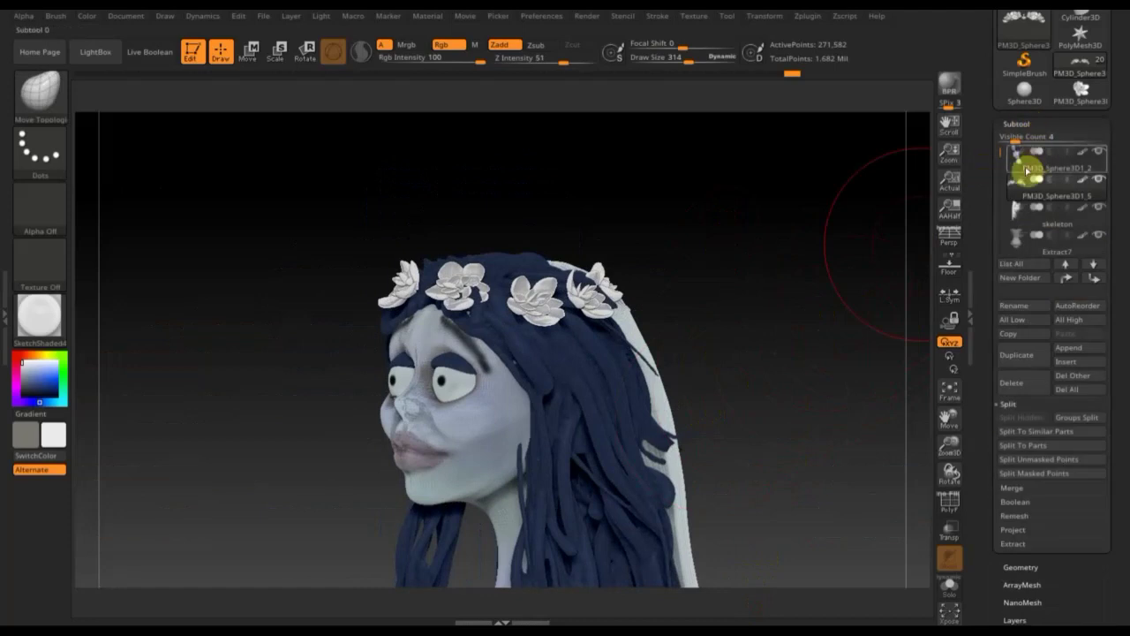
left_click(1017, 170)
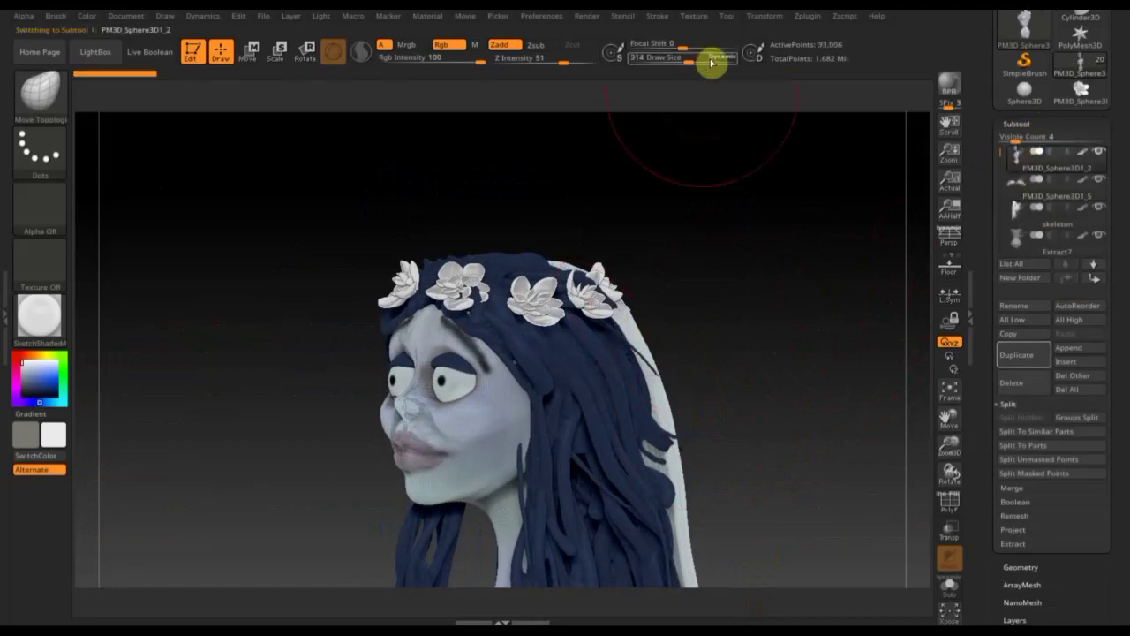
left_click_drag(686, 63, 639, 63)
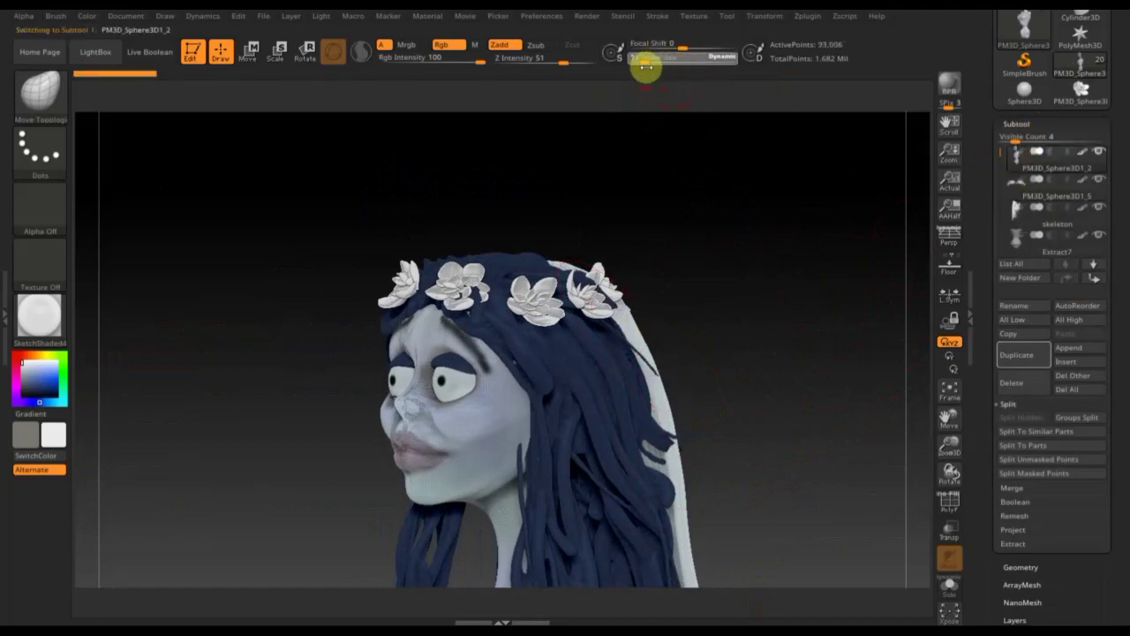
Step: Pick the Standard brush painting Rgb only with Zadd off, keeping the small brush size
left_click(53, 97)
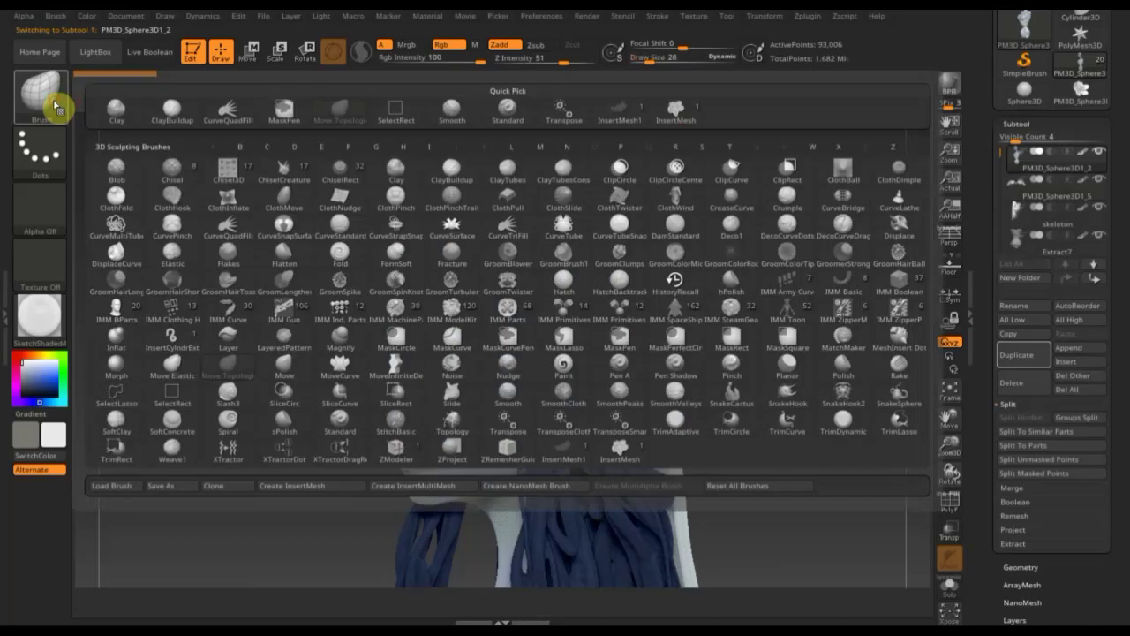
left_click(505, 109)
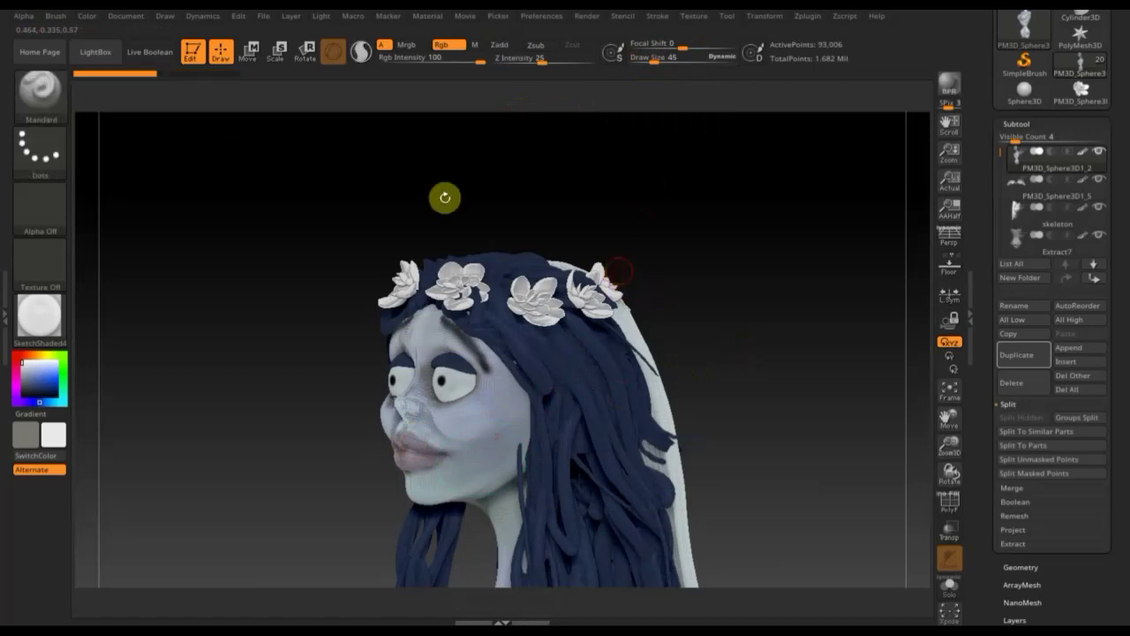
left_click(47, 107)
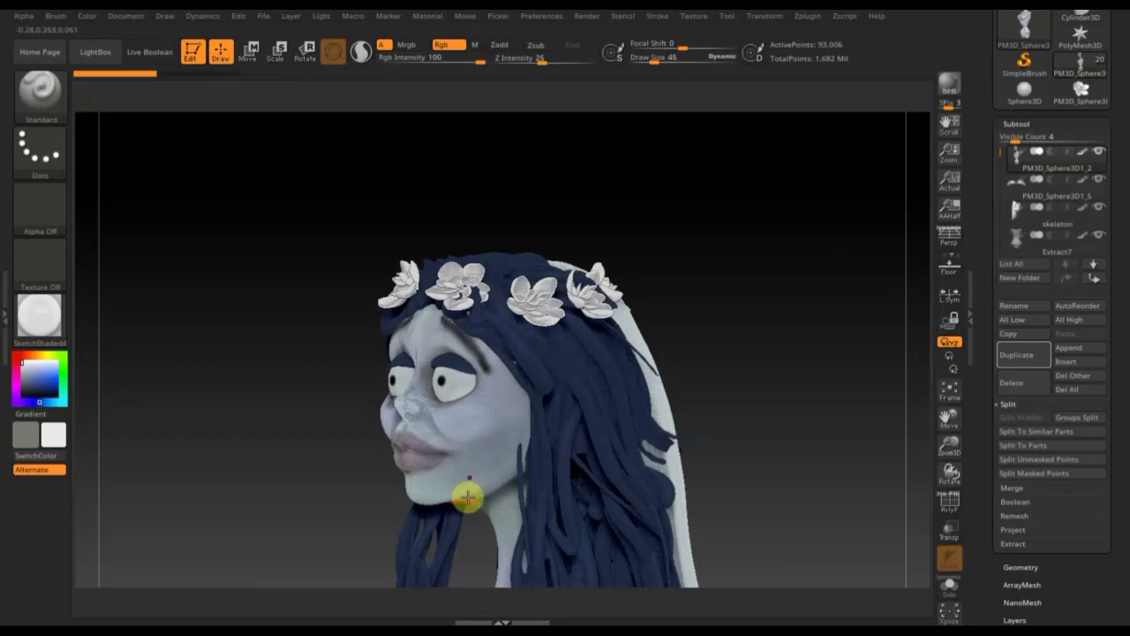
key("]")
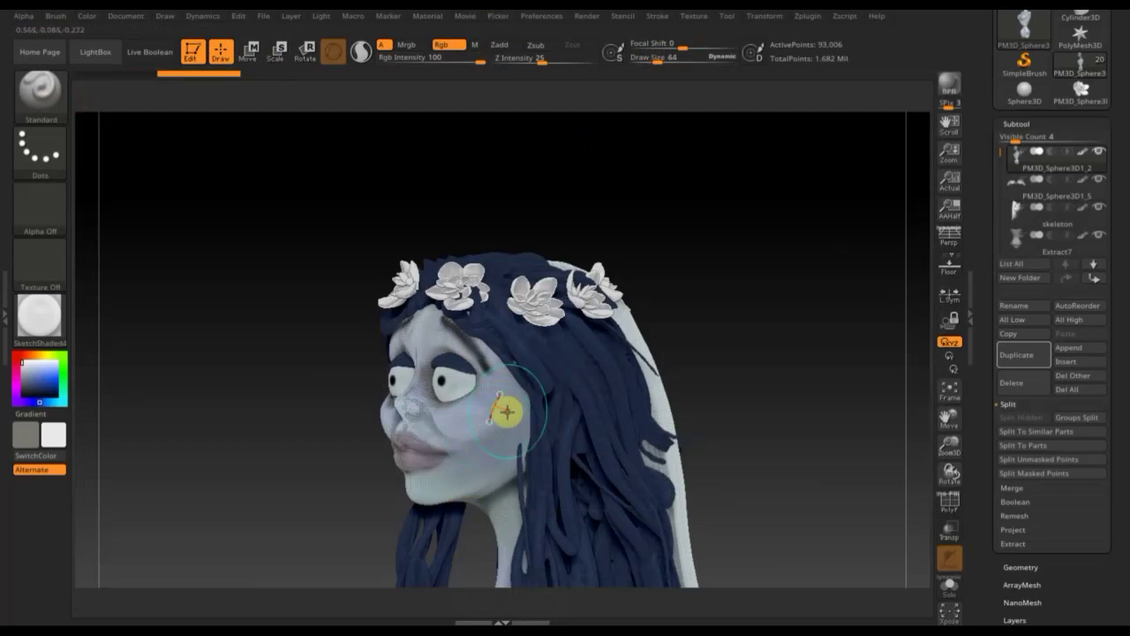
key("ctrl+z")
left_click(664, 19)
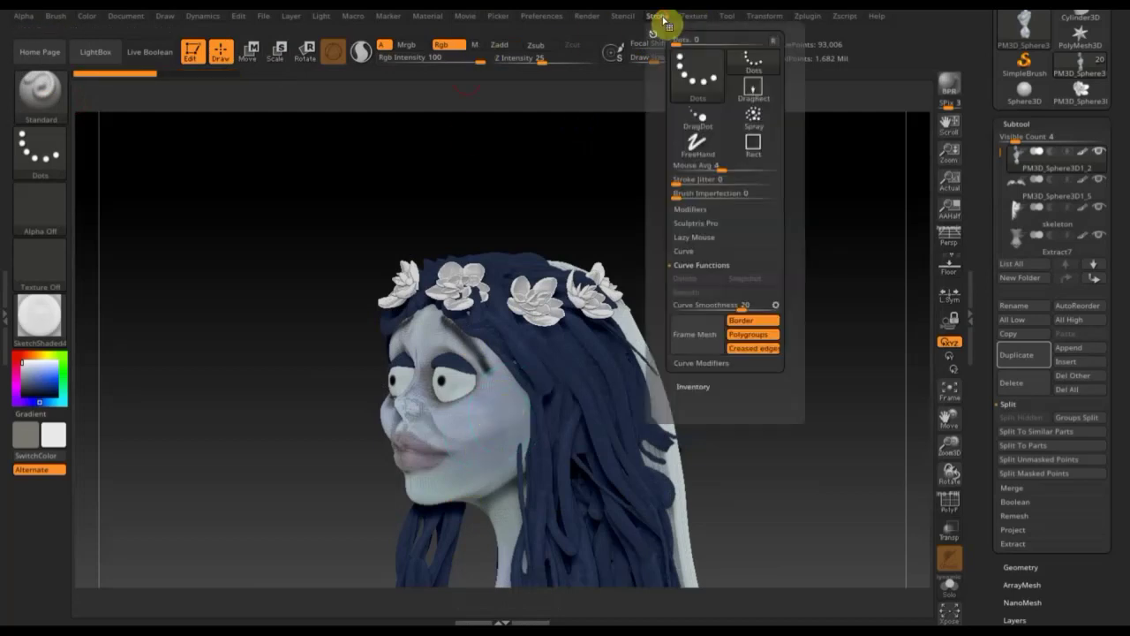
Step: Turn off LazyMouse in the Stroke settings and dab brown colour on the cheek
left_click(701, 268)
left_click(694, 238)
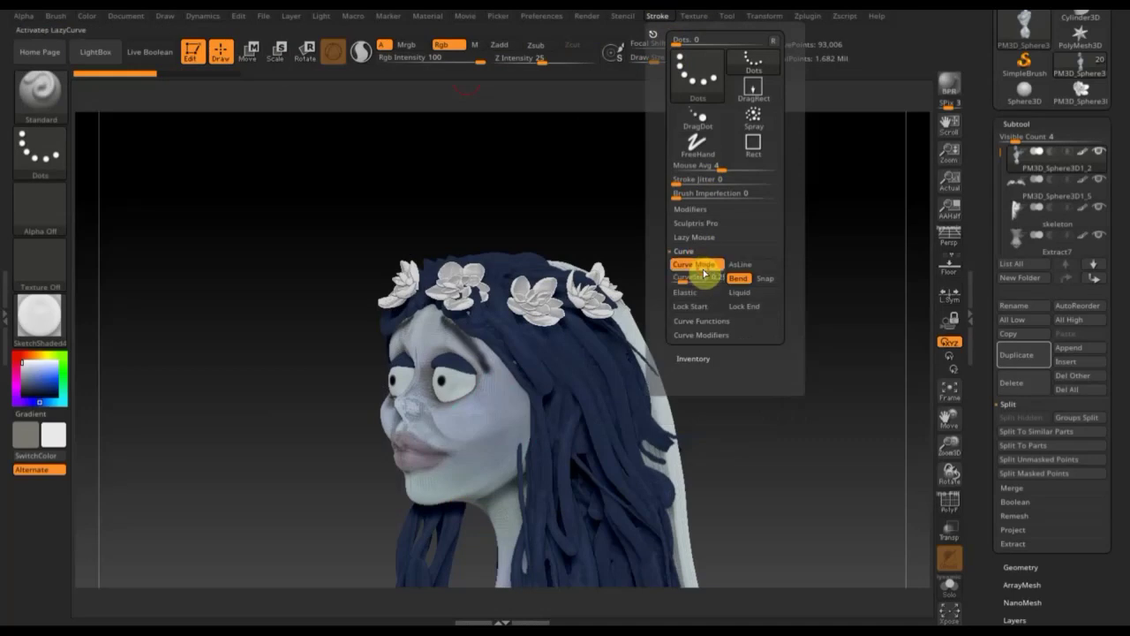
left_click(701, 249)
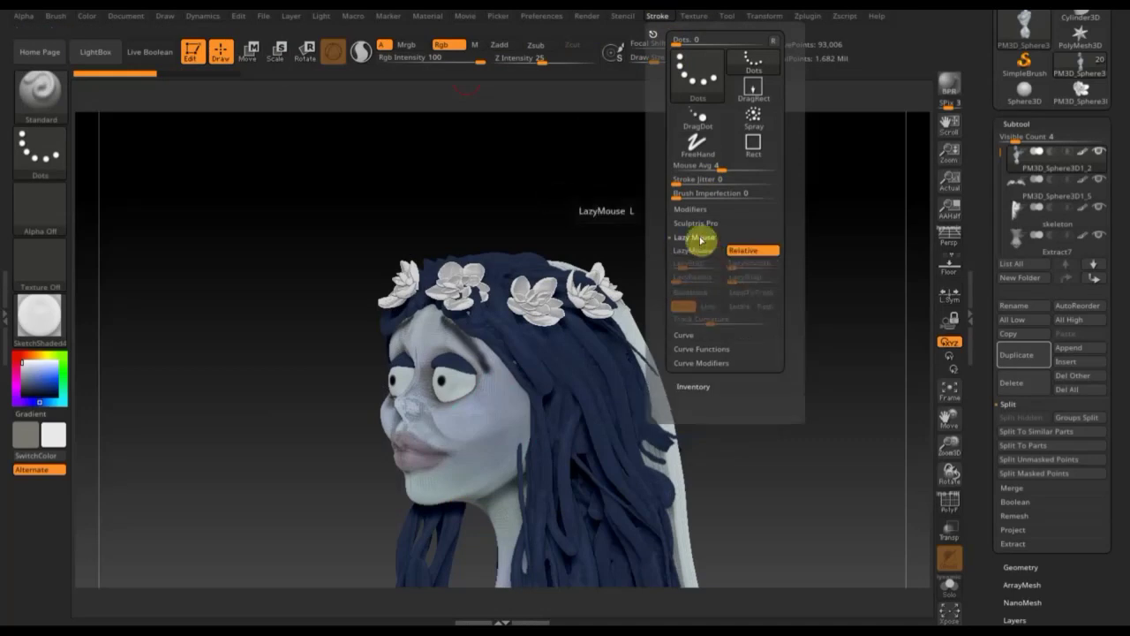
left_click(480, 450)
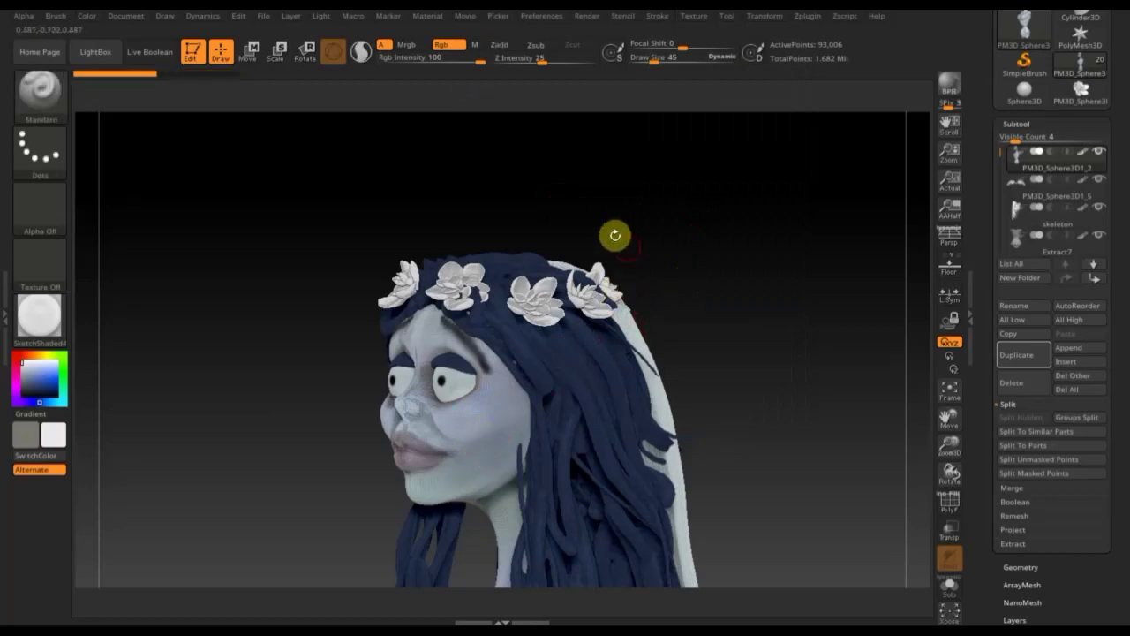
Step: Enable Zadd, set Draw Size to 23, and sculpt stitch marks on the cheek
left_click(498, 41)
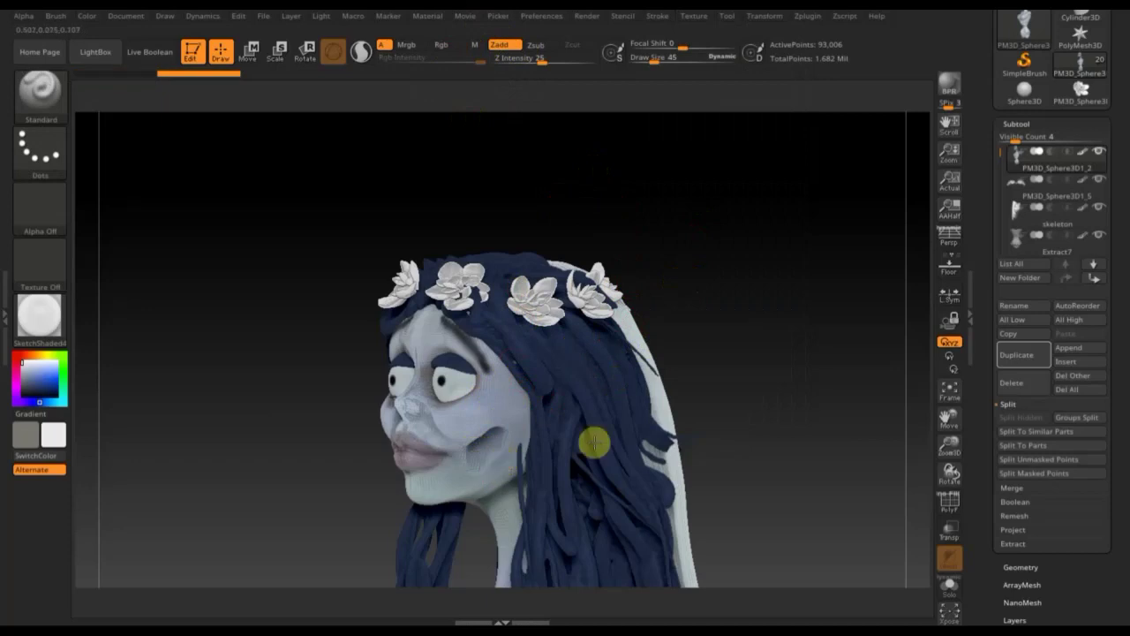
left_click_drag(724, 399, 757, 409)
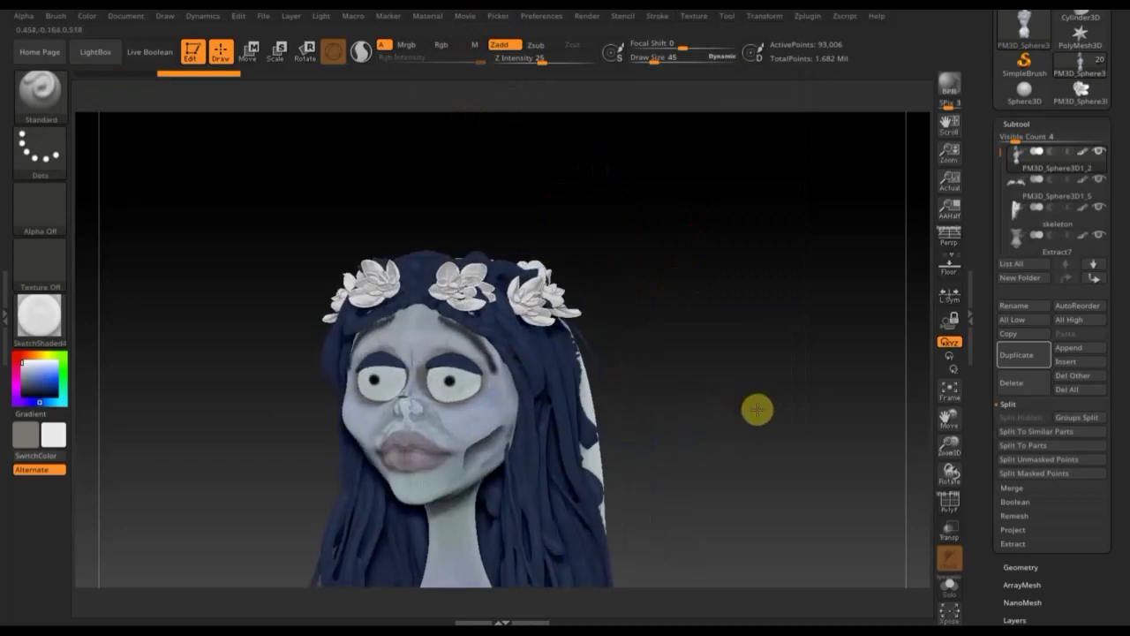
key("ctrl")
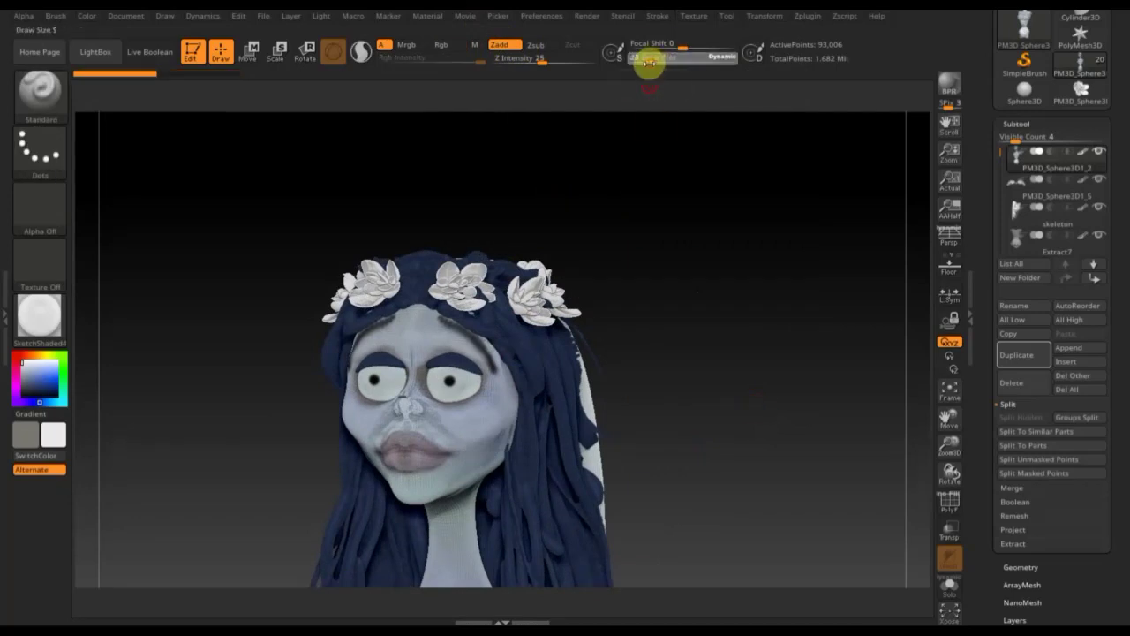
left_click_drag(698, 271, 671, 275)
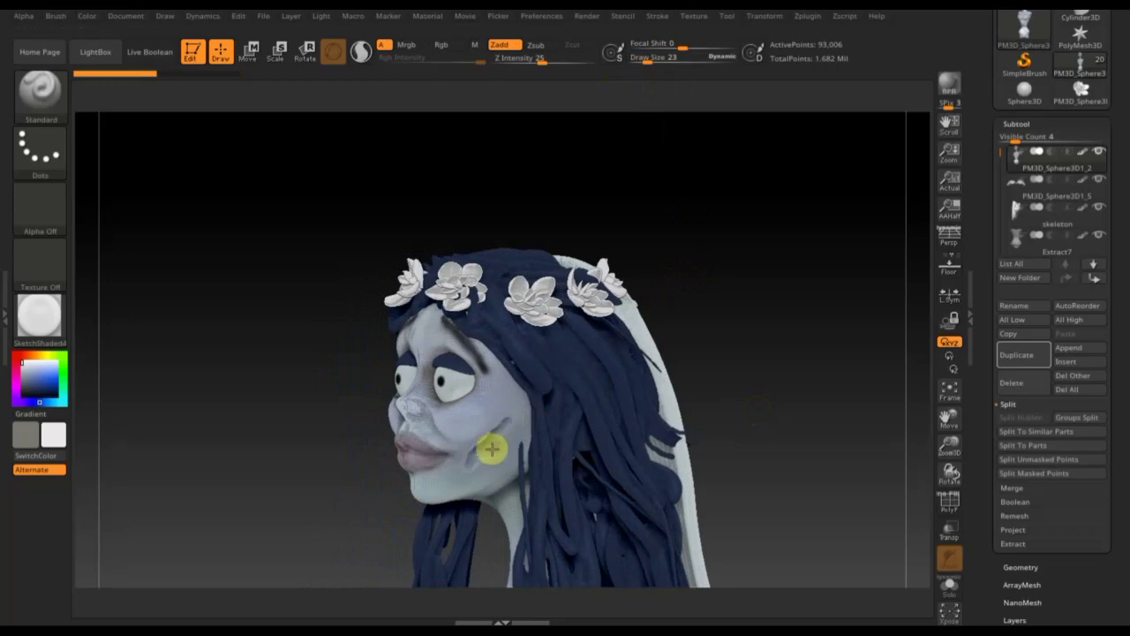
left_click(645, 58)
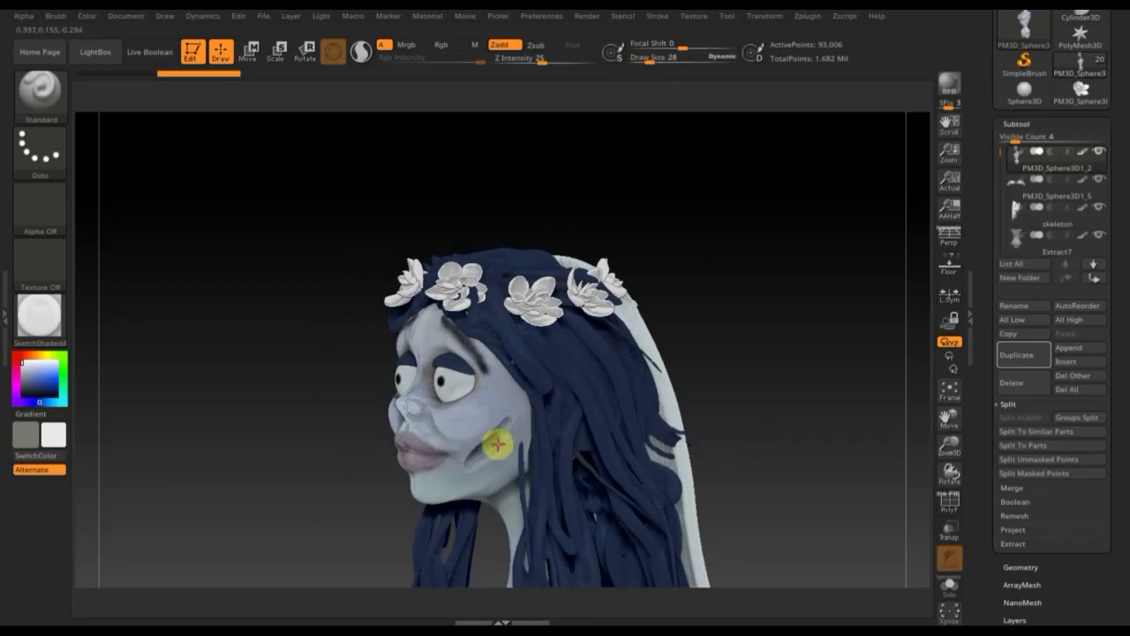
left_click_drag(730, 378, 766, 368)
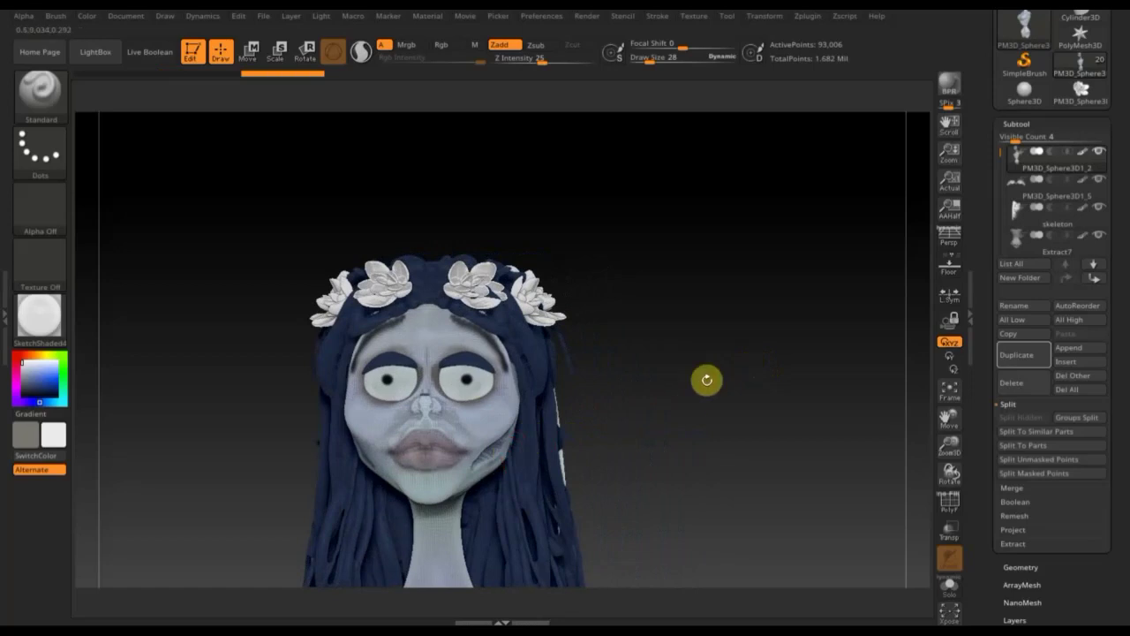
left_click_drag(706, 380, 727, 394)
mouse_move(545, 411)
left_mouse_down()
mouse_move(519, 415)
mouse_move(661, 391)
mouse_move(653, 399)
mouse_move(656, 270)
mouse_move(630, 250)
mouse_move(671, 386)
mouse_move(656, 285)
mouse_move(656, 318)
mouse_move(633, 353)
mouse_move(698, 330)
mouse_move(721, 301)
mouse_move(676, 365)
mouse_move(656, 368)
mouse_move(724, 372)
mouse_move(704, 379)
mouse_move(731, 368)
mouse_move(824, 391)
mouse_move(753, 386)
mouse_move(737, 372)
mouse_move(817, 607)
mouse_move(761, 294)
mouse_move(779, 613)
mouse_move(789, 580)
left_mouse_up()
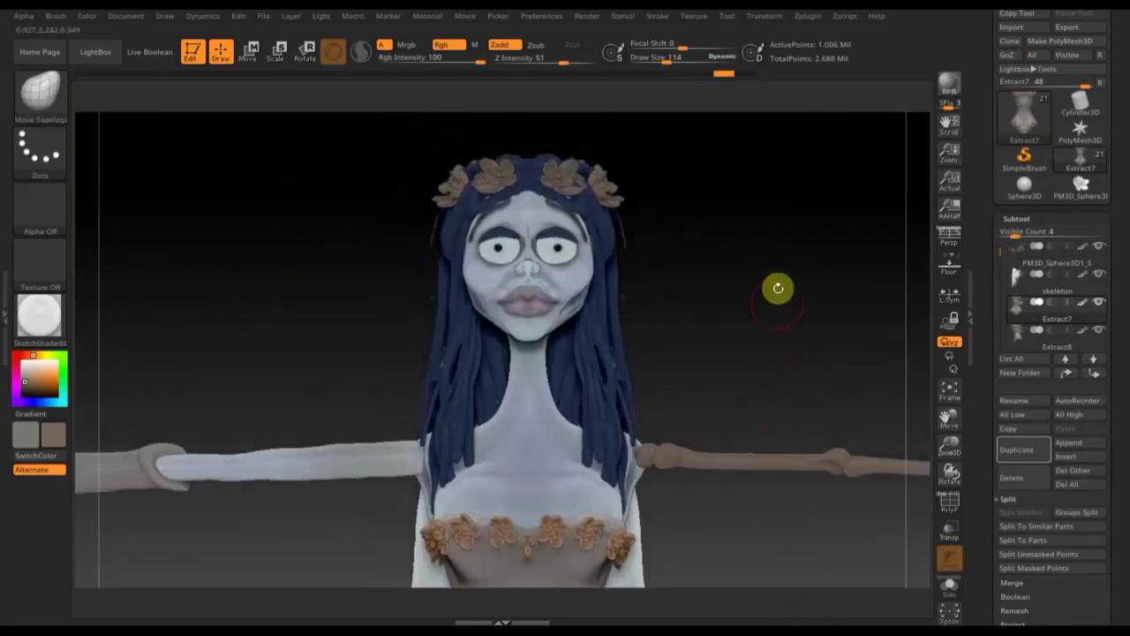
Step: Tilt the model to view the head and brown flower crown from above
mouse_move(777, 288)
left_mouse_down()
mouse_move(777, 302)
mouse_move(768, 270)
mouse_move(738, 343)
mouse_move(766, 313)
left_mouse_up()
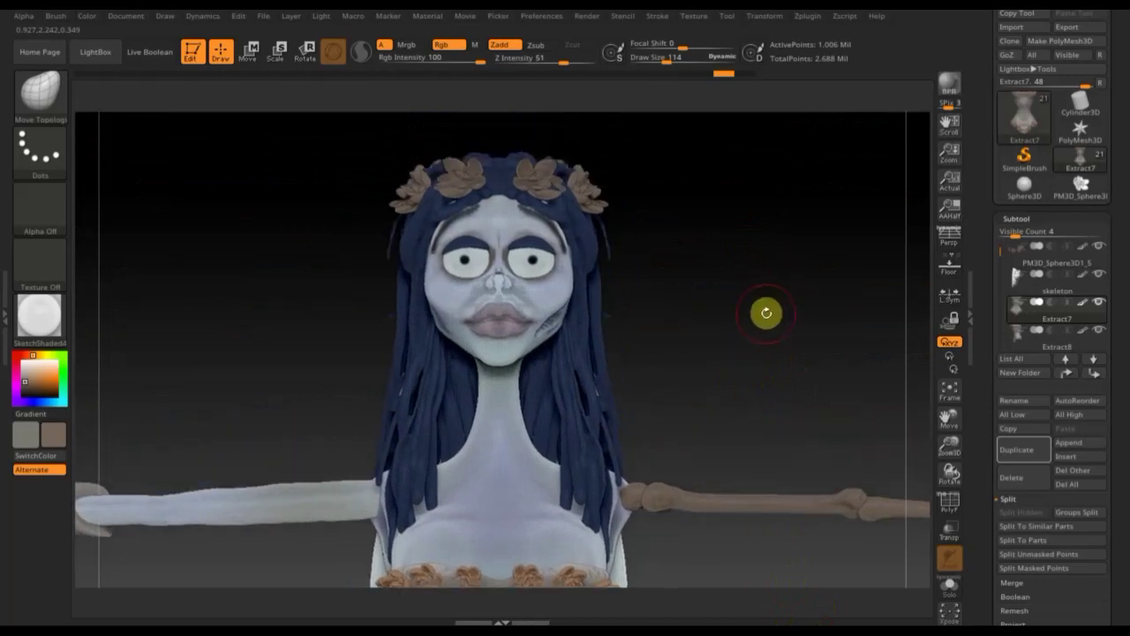